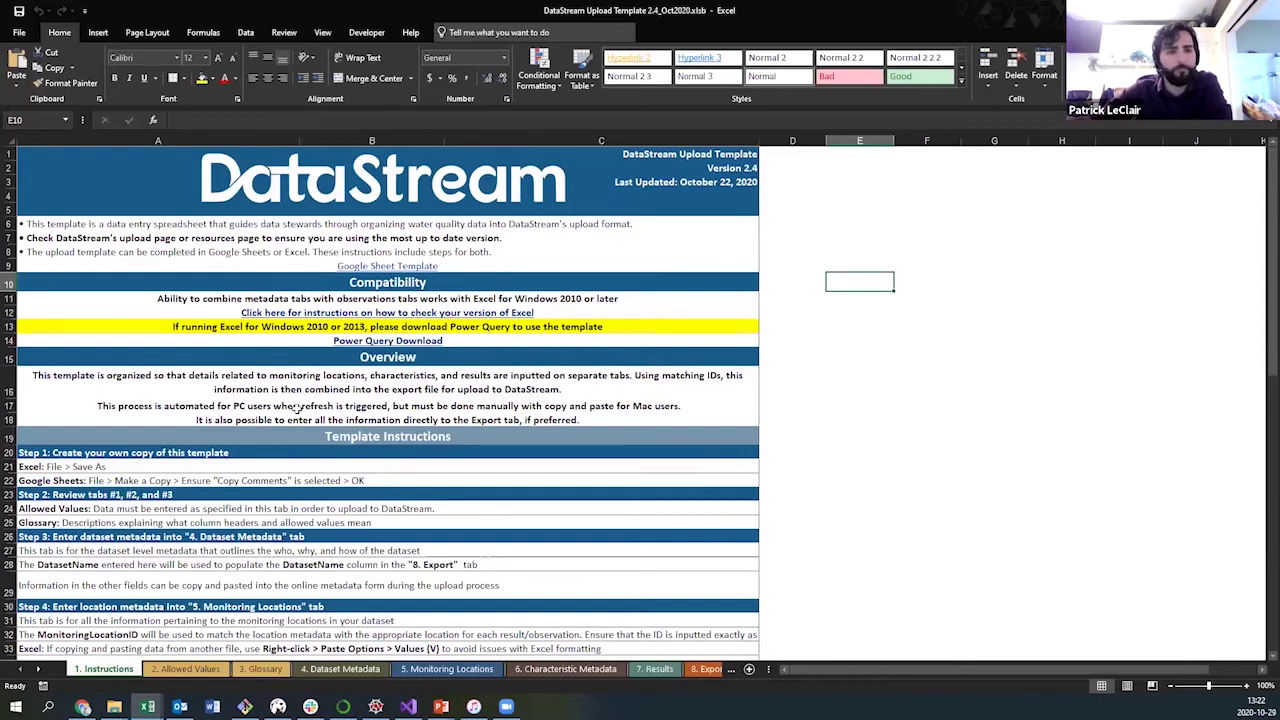
- Review the Instructions sheet from the overview through the numbered template steps to the colour code legend
{"action": "left_click", "coordinate": [350, 380]}
{"action": "scroll", "coordinate": [348, 400], "scroll_direction": "down", "scroll_amount": 9}
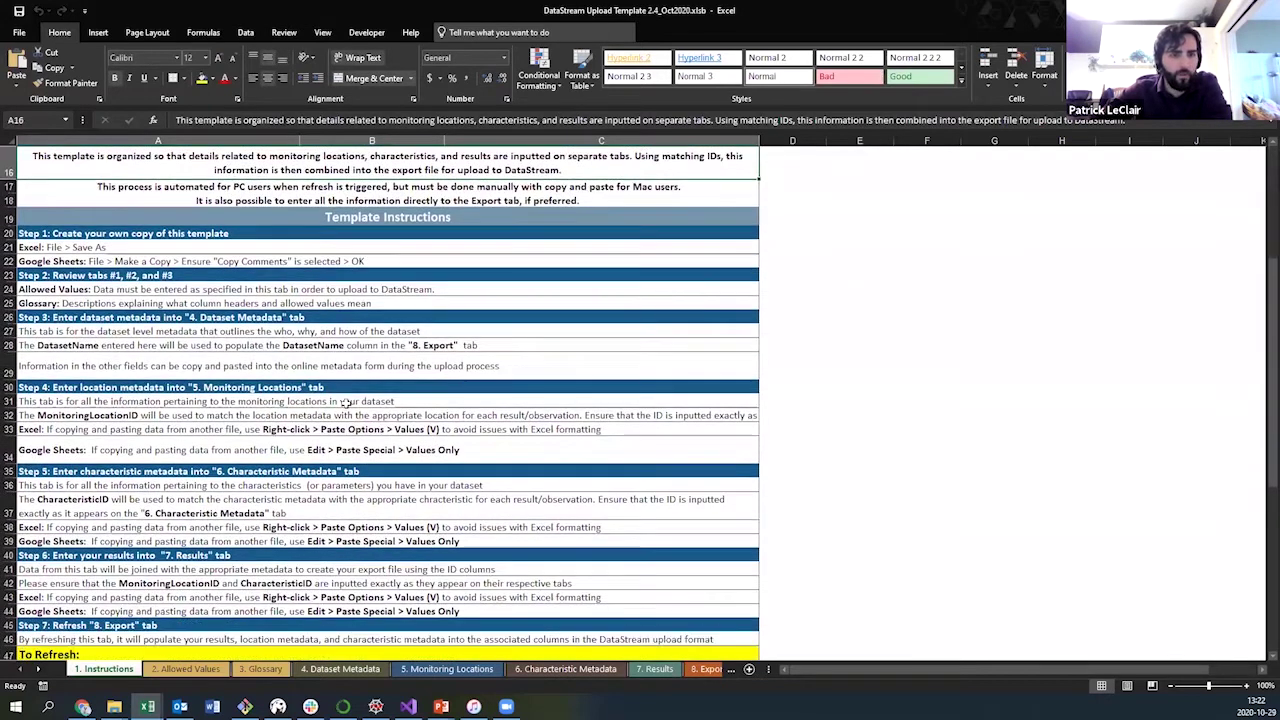
{"action": "scroll", "coordinate": [347, 405], "scroll_direction": "down", "scroll_amount": 4}
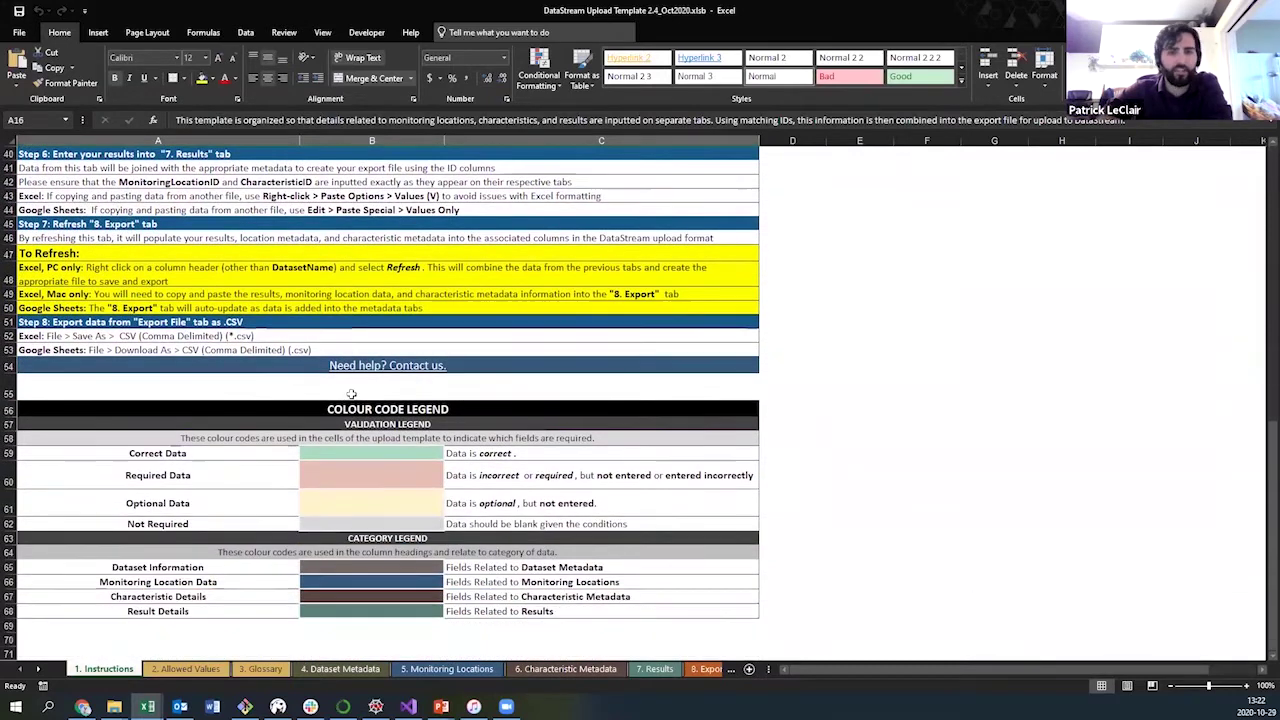
{"action": "scroll", "coordinate": [372, 367], "scroll_direction": "up", "scroll_amount": 11}
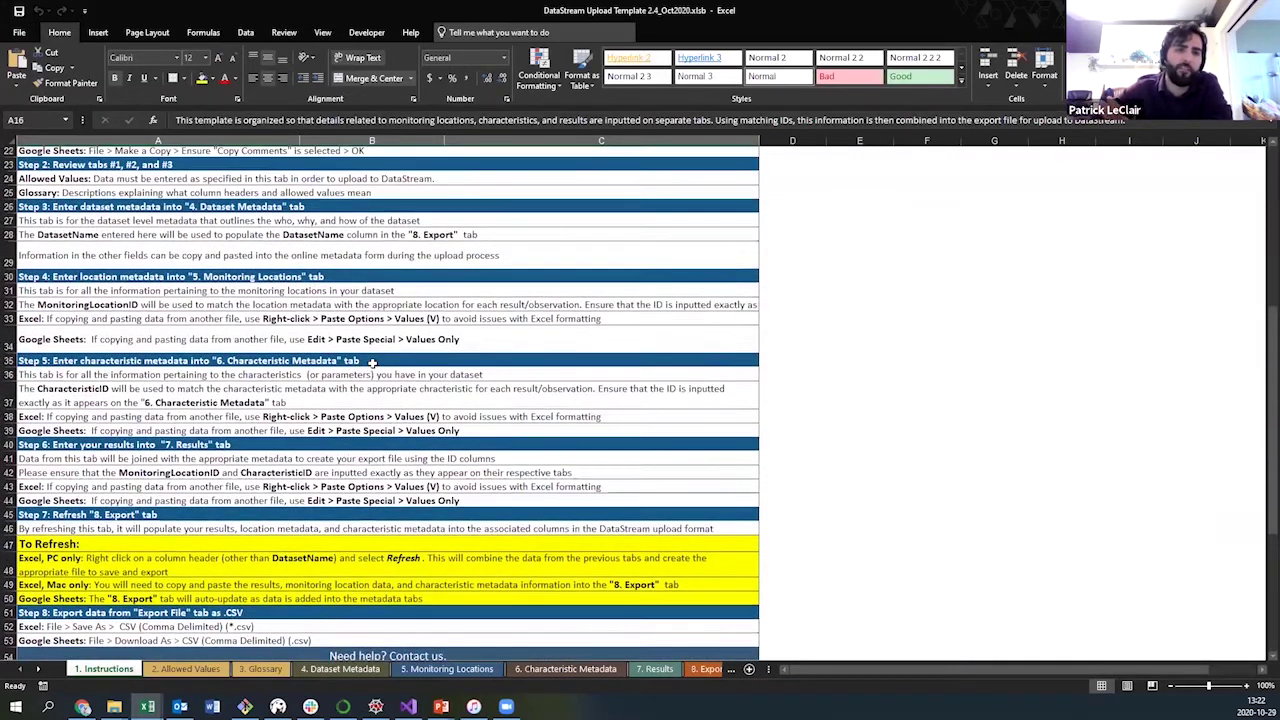
{"action": "scroll", "coordinate": [318, 440], "scroll_direction": "down", "scroll_amount": 2}
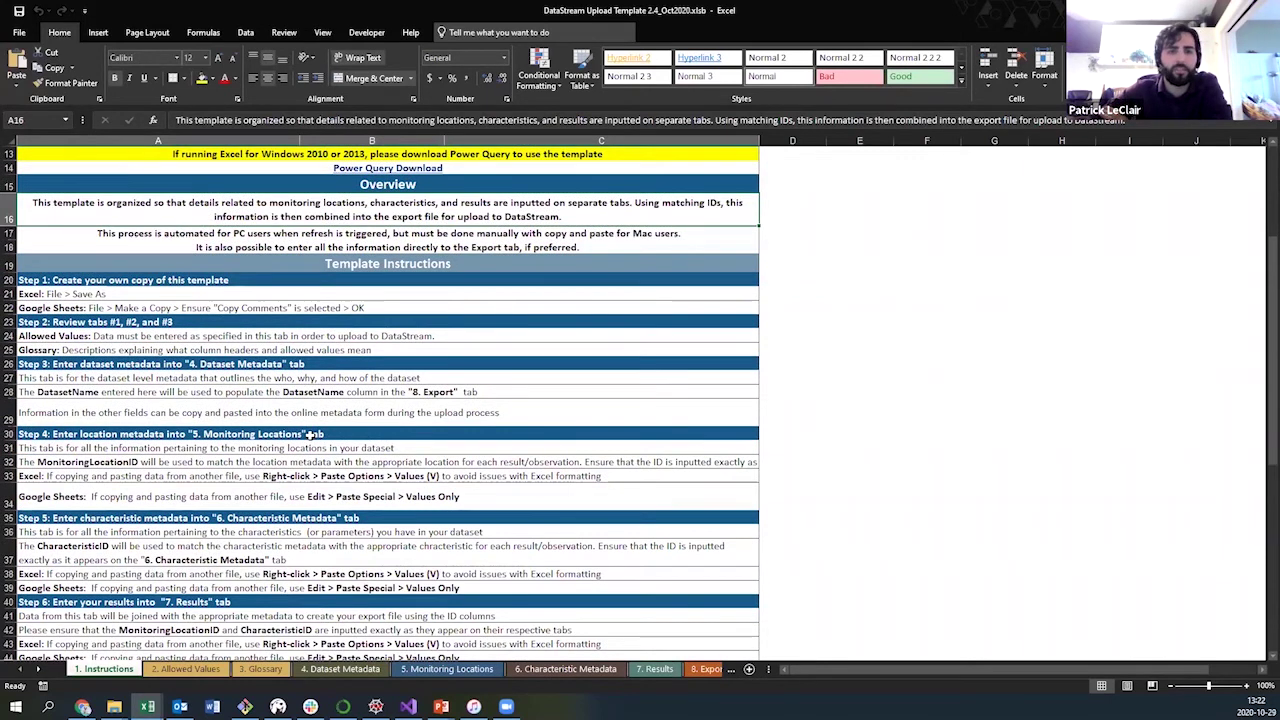
{"action": "scroll", "coordinate": [312, 434], "scroll_direction": "up", "scroll_amount": 4}
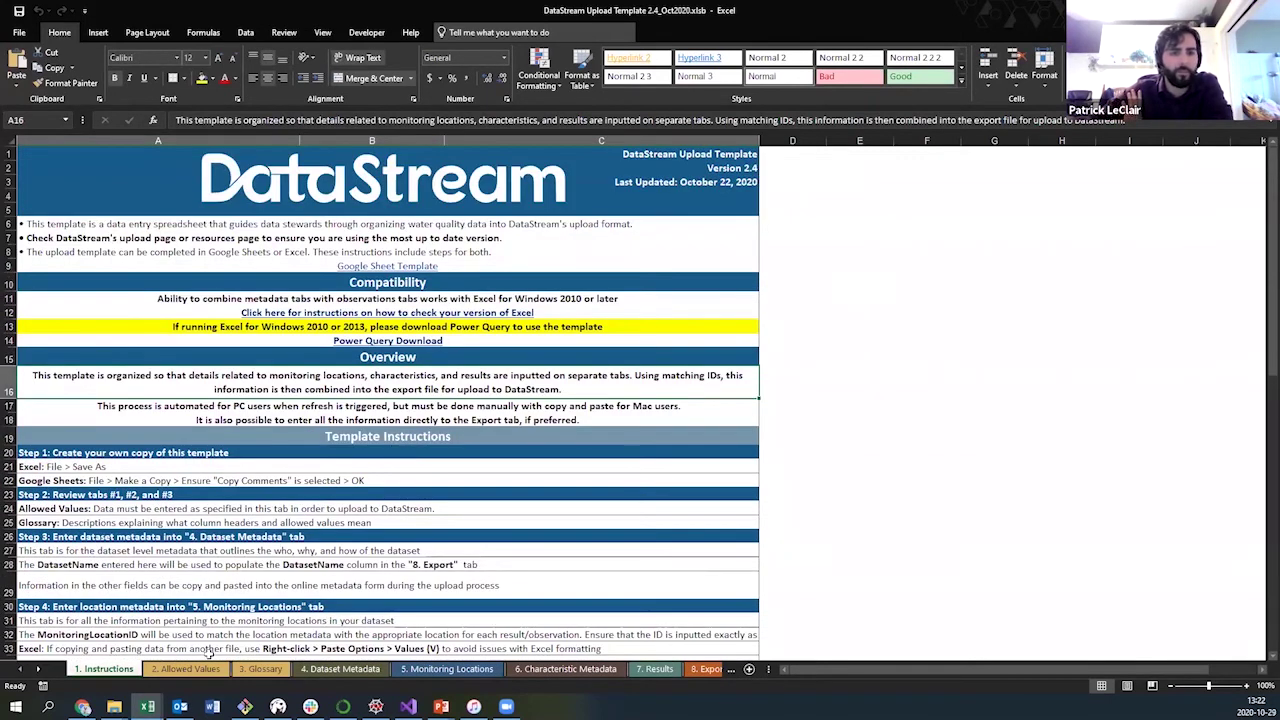
- Open the Allowed Values sheet and examine the requirement for MonitoringLocationID and the example latitude and longitude
{"action": "left_click", "coordinate": [160, 668]}
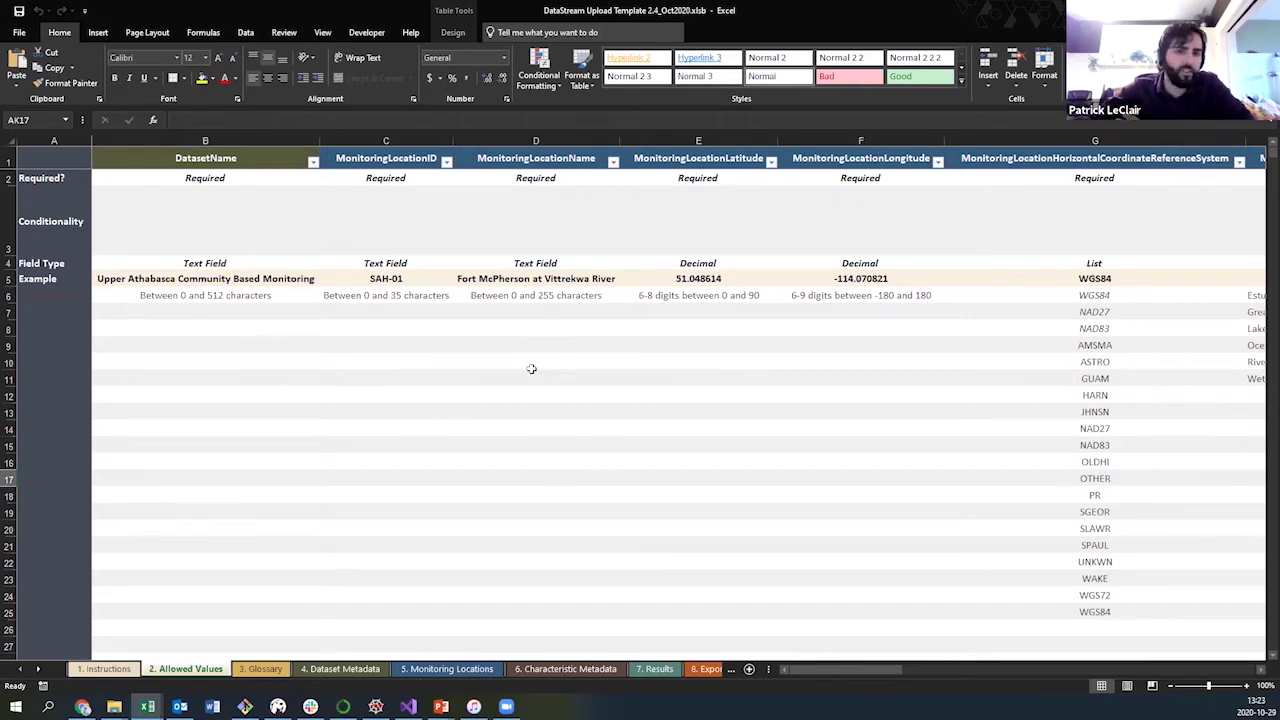
{"action": "left_click", "coordinate": [418, 158]}
{"action": "left_click", "coordinate": [415, 177]}
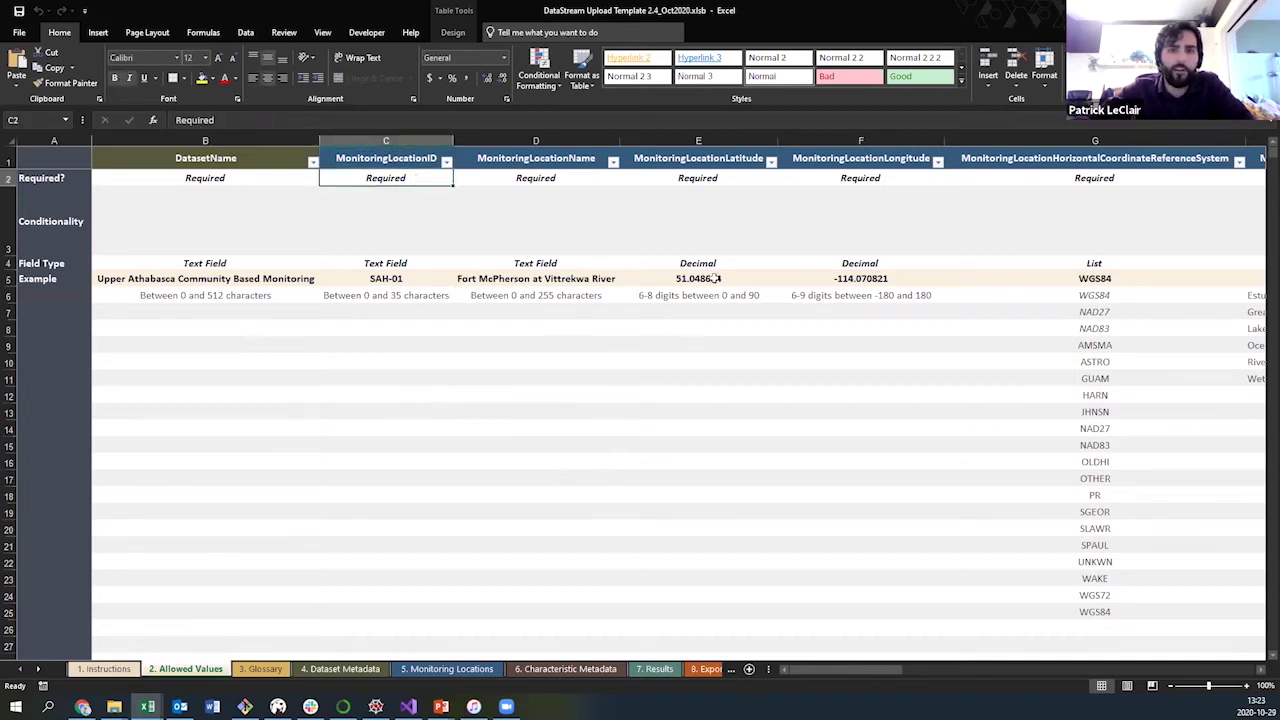
{"action": "left_click_drag", "start_coordinate": [734, 274], "coordinate": [860, 280]}
{"action": "left_click", "coordinate": [751, 378]}
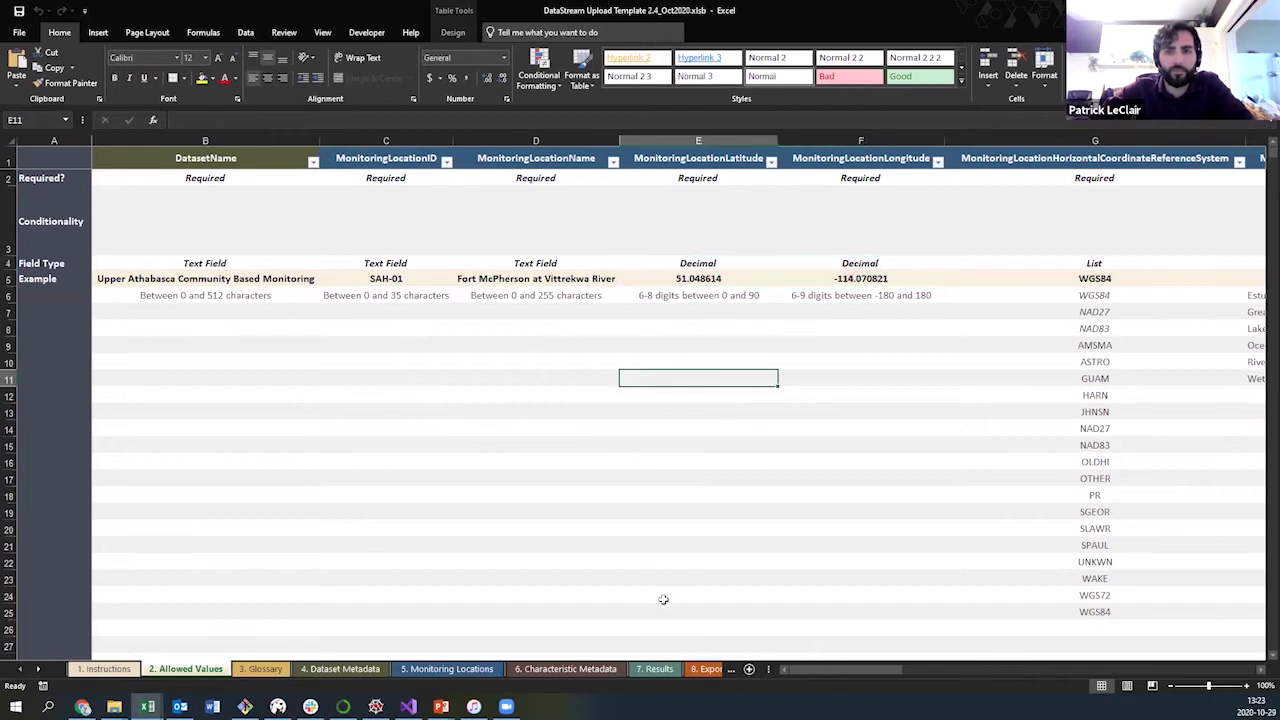
- Examine the allowed ActivityMediaName values and the example formats for ActivityStartDate and ActivityStartTime
{"action": "left_click_drag", "start_coordinate": [797, 680], "coordinate": [882, 674]}
{"action": "left_click", "coordinate": [407, 160]}
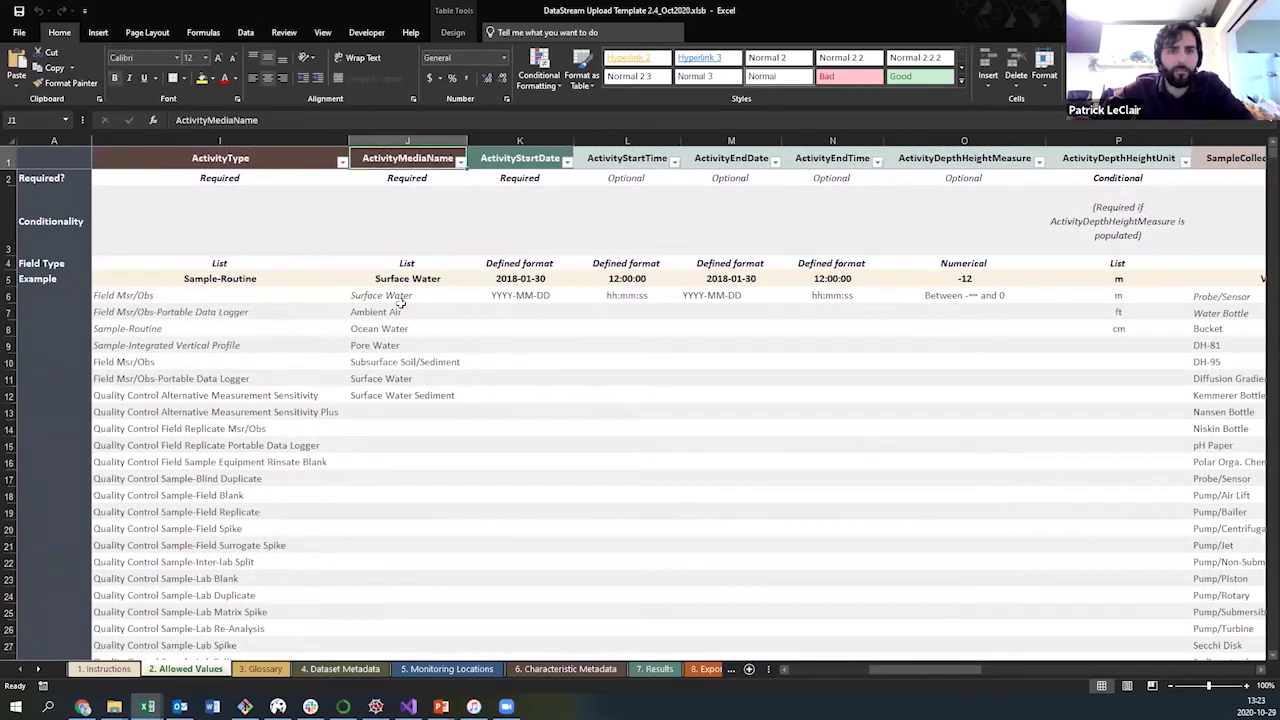
{"action": "left_click", "coordinate": [399, 296]}
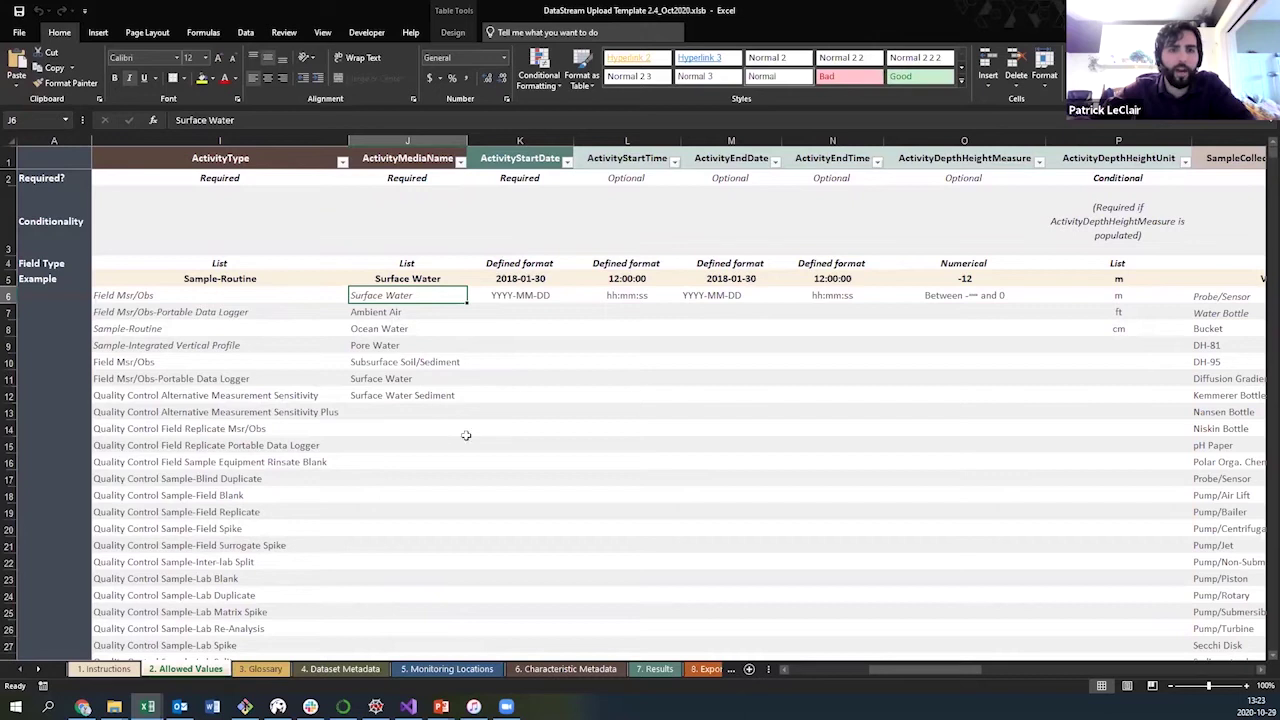
{"action": "left_click", "coordinate": [525, 279]}
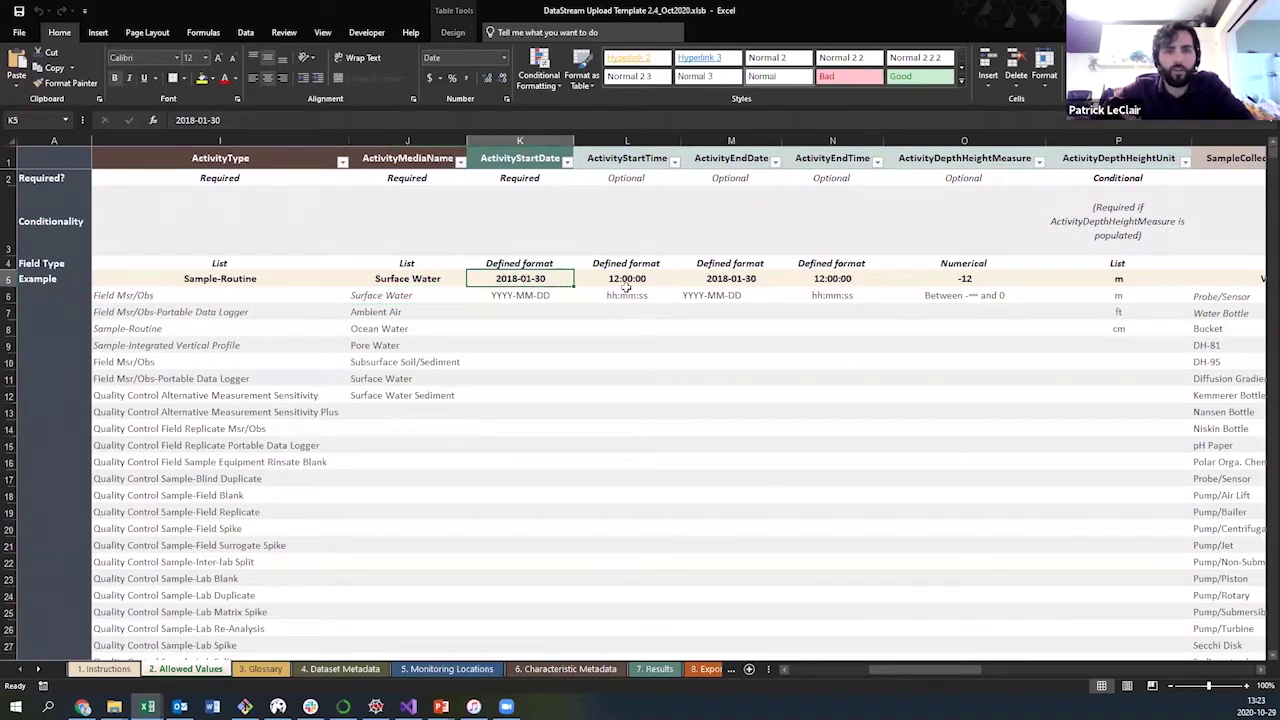
{"action": "left_click", "coordinate": [628, 283]}
- Examine the requirement status of the MethodSpeciation column in the Allowed Values sheet
{"action": "left_click_drag", "start_coordinate": [905, 667], "coordinate": [672, 292]}
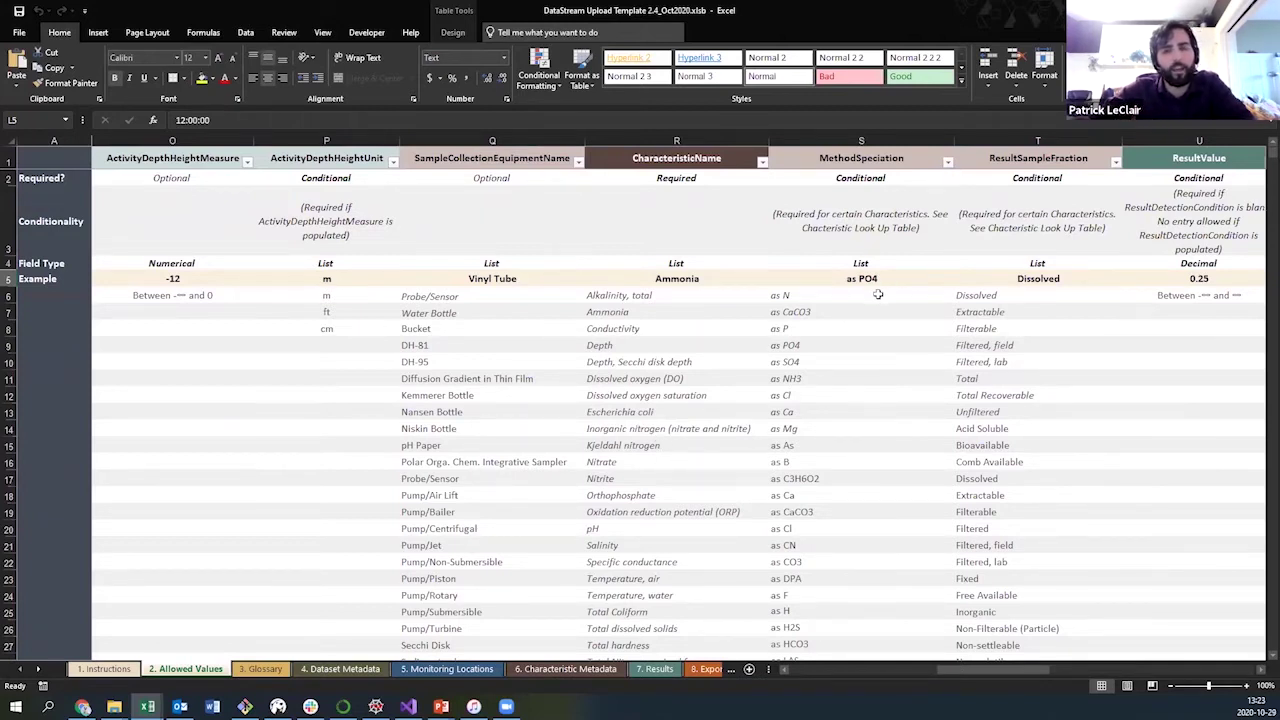
{"action": "left_click", "coordinate": [855, 157]}
{"action": "left_click", "coordinate": [857, 178]}
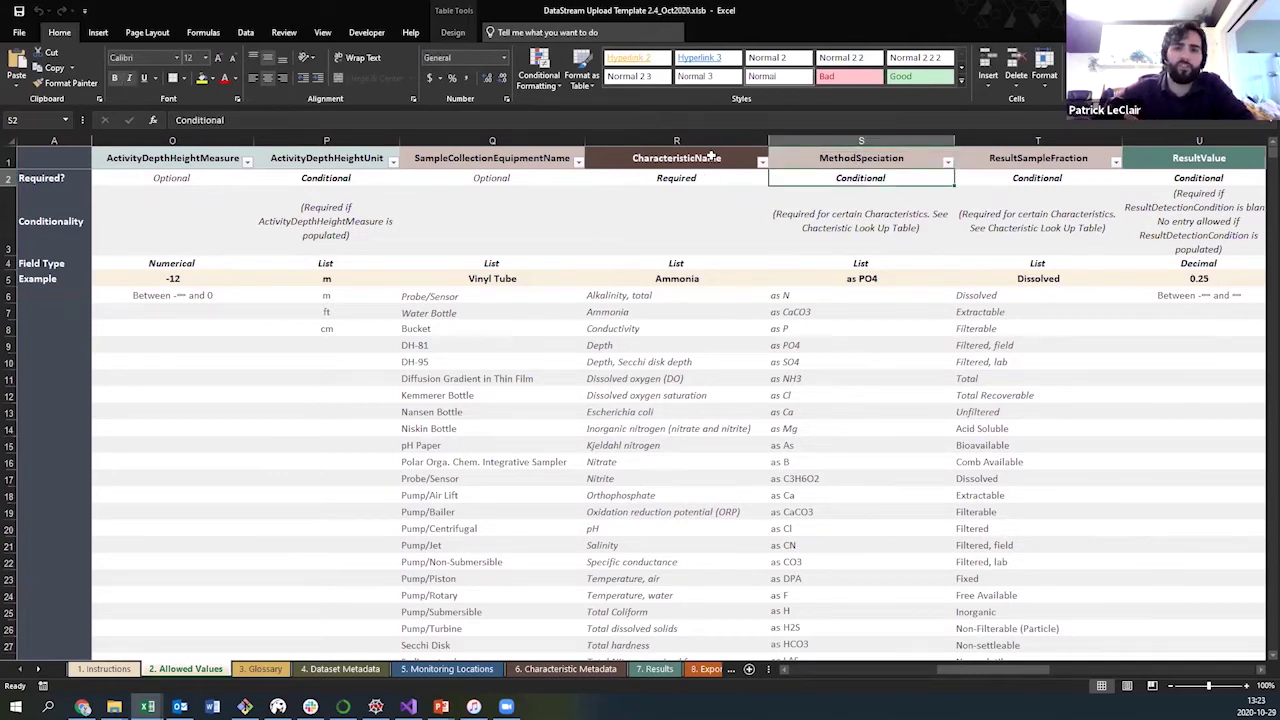
- Open the CharacteristicName LOOKUP sheet and examine its MethodSpeciation and CAS Number columns
{"action": "left_click", "coordinate": [730, 676]}
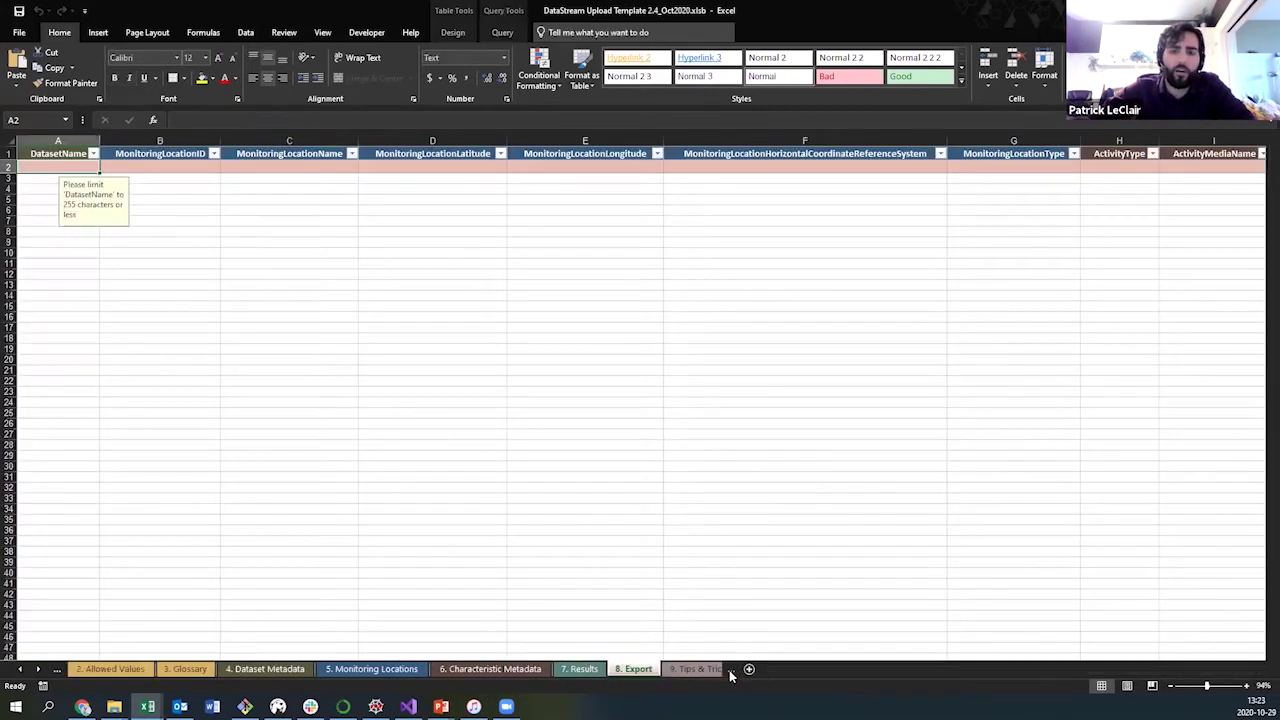
{"action": "left_click", "coordinate": [733, 671]}
{"action": "left_click", "coordinate": [610, 672]}
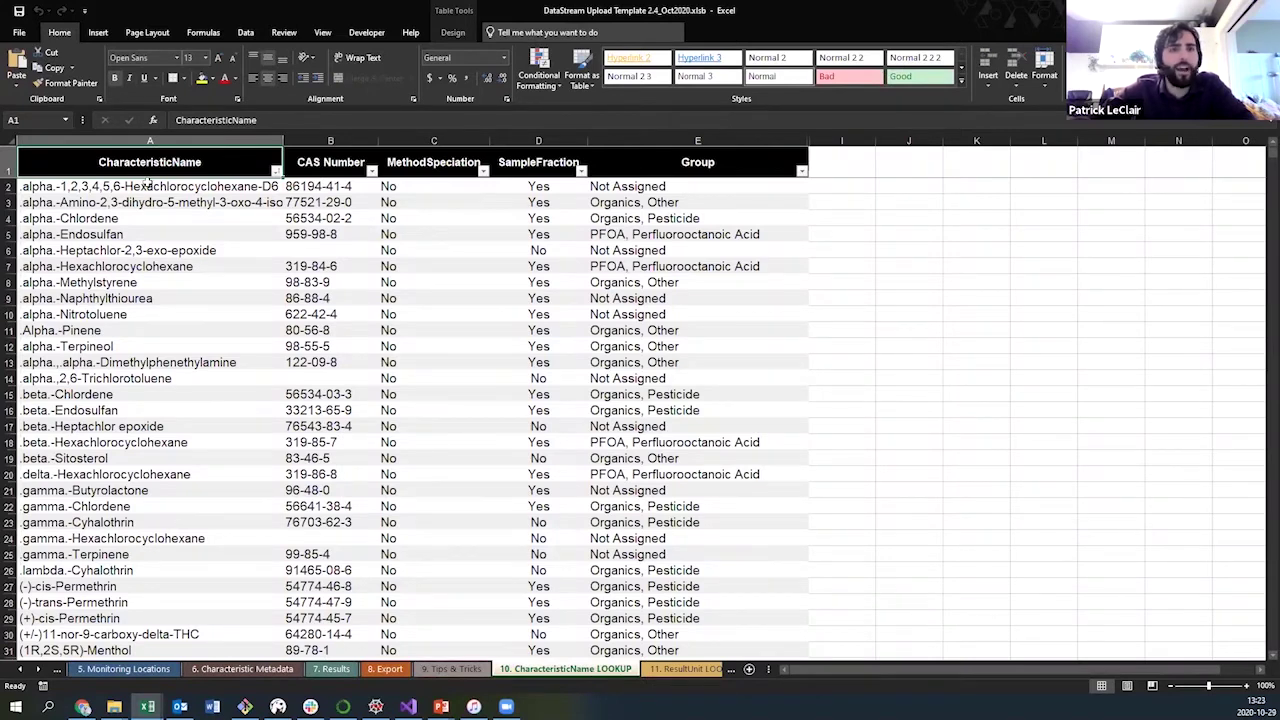
{"action": "left_click", "coordinate": [425, 185]}
{"action": "left_click", "coordinate": [424, 284]}
{"action": "scroll", "coordinate": [438, 346], "scroll_direction": "down", "scroll_amount": 2}
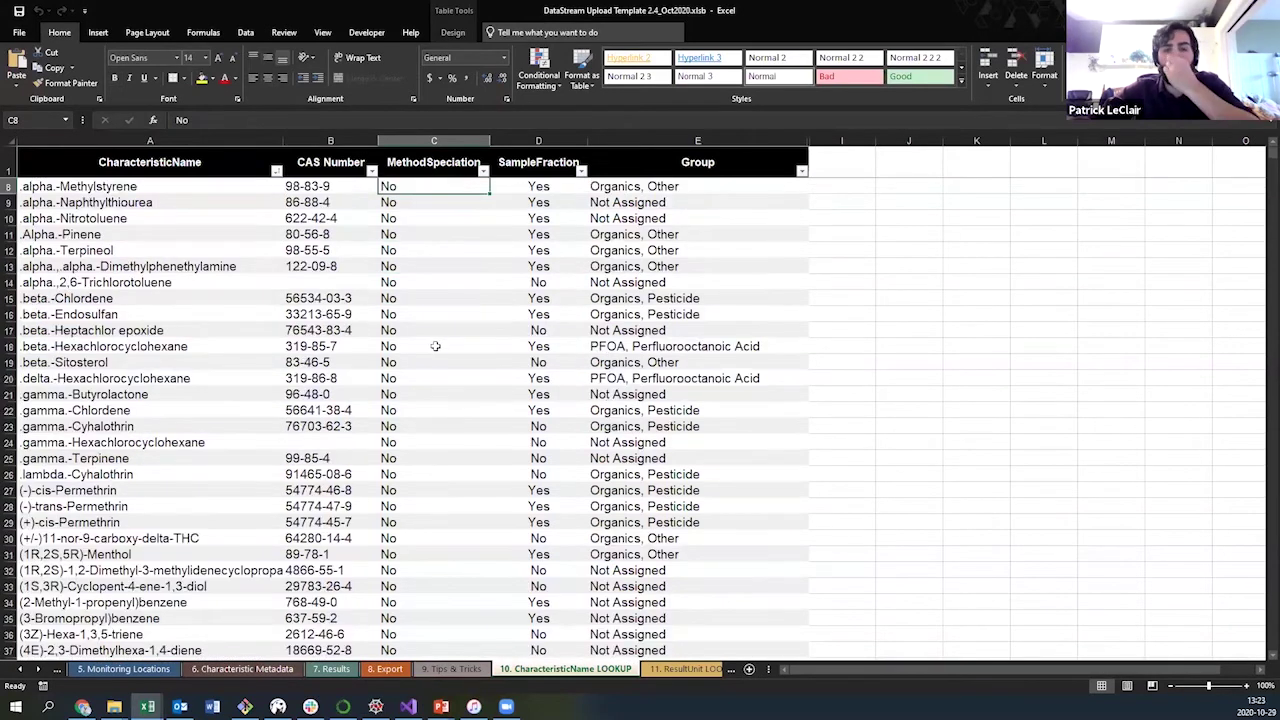
{"action": "scroll", "coordinate": [435, 346], "scroll_direction": "up", "scroll_amount": 2}
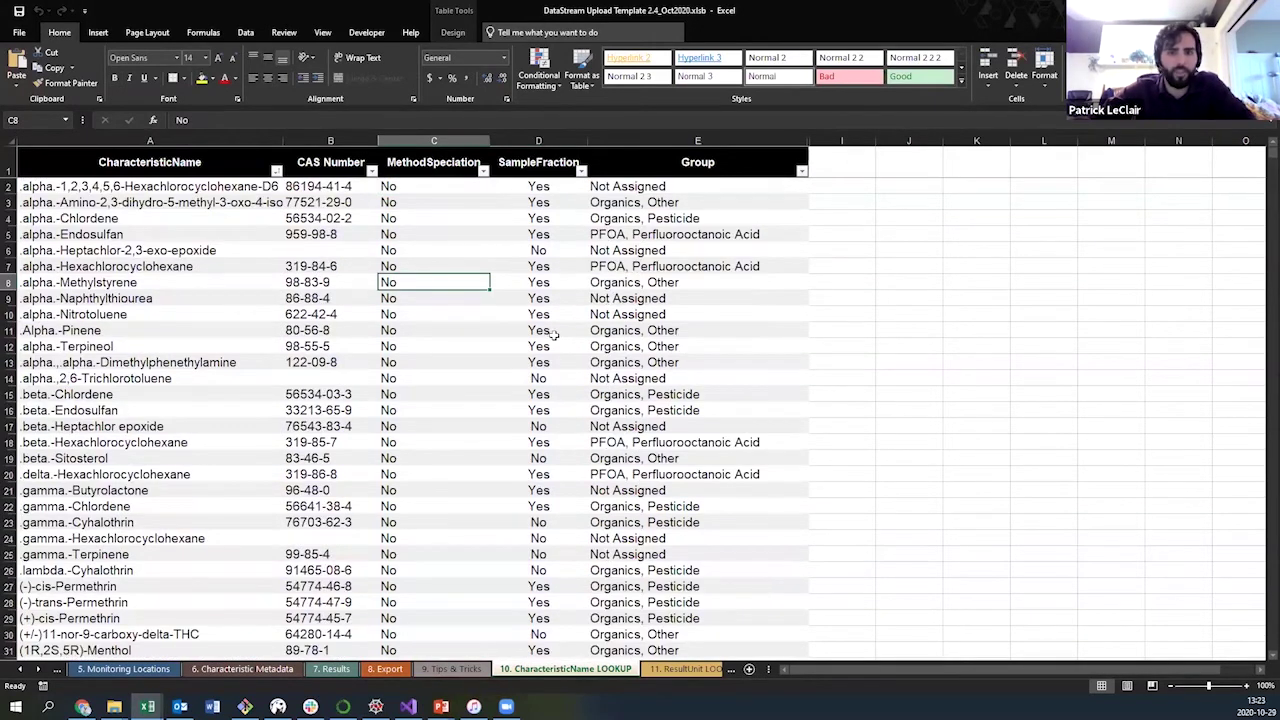
{"action": "left_click", "coordinate": [315, 161]}
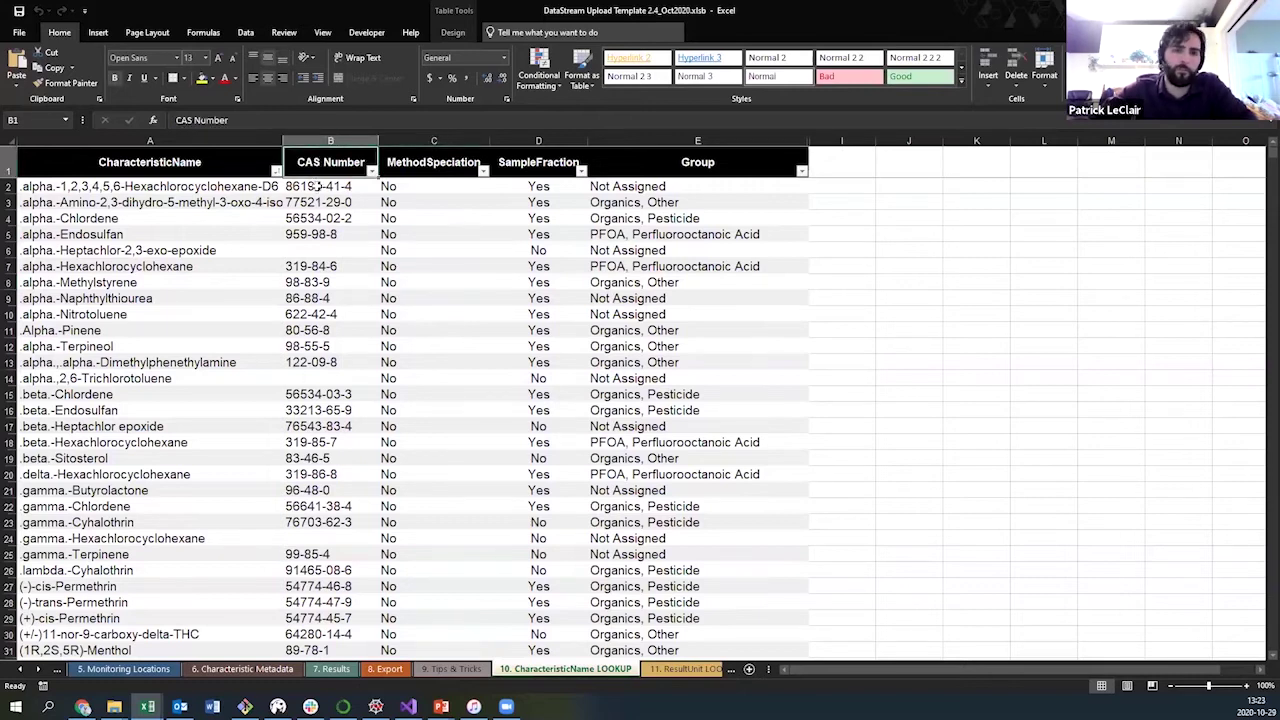
{"action": "left_click", "coordinate": [318, 186]}
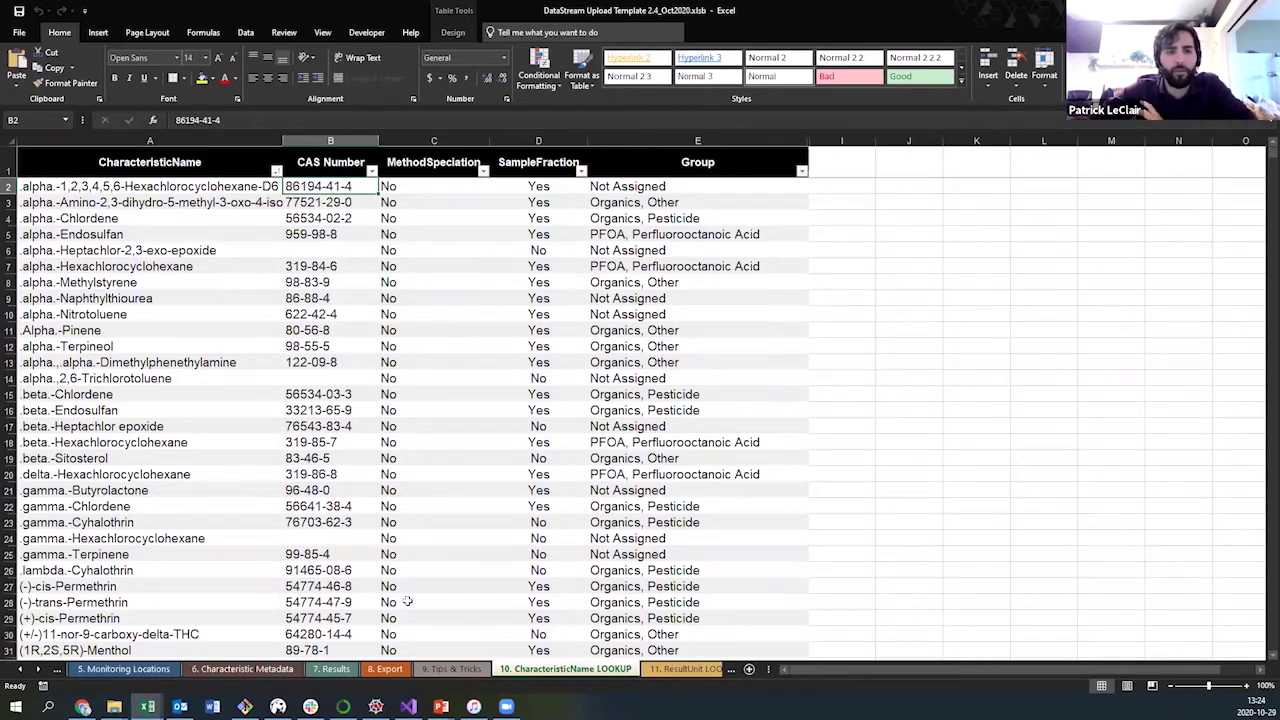
- Return to the Allowed Values sheet and look across its columns from DatasetName to the characteristic fields
{"action": "left_click", "coordinate": [52, 675]}
{"action": "left_click", "coordinate": [52, 675]}
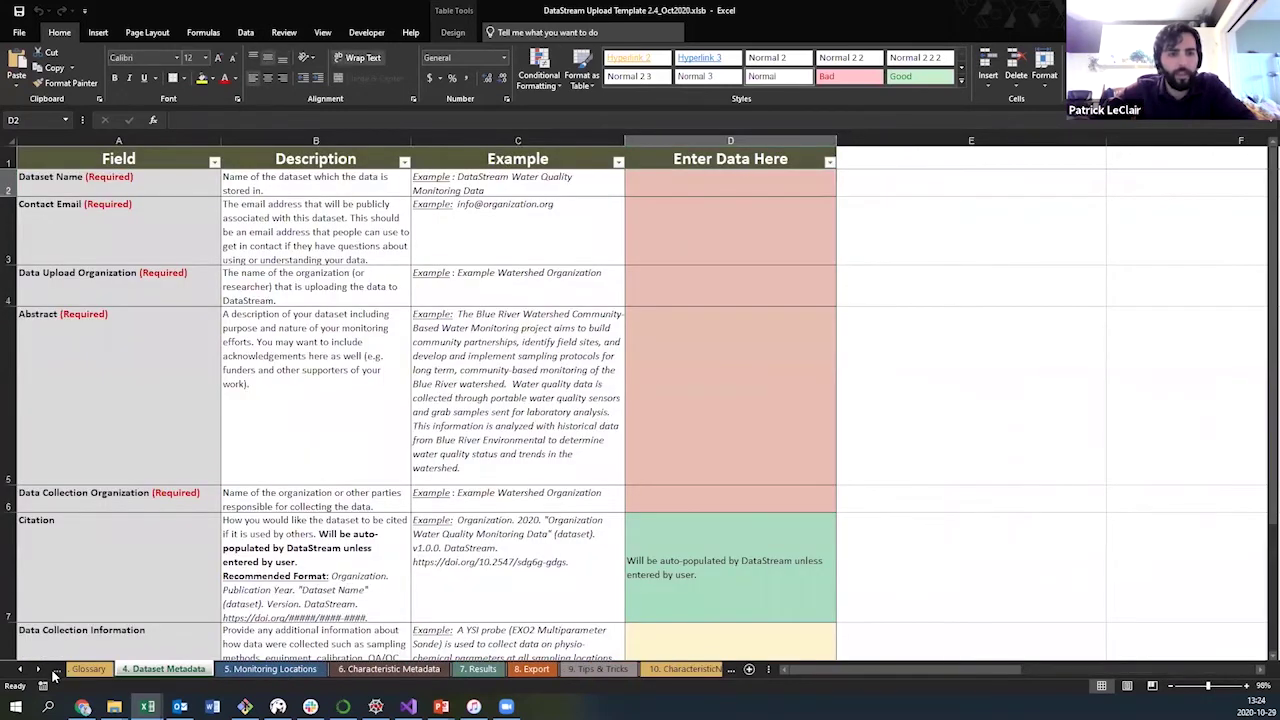
{"action": "left_click", "coordinate": [52, 675]}
{"action": "left_click_drag", "start_coordinate": [985, 668], "coordinate": [1174, 671]}
{"action": "left_click_drag", "start_coordinate": [1090, 672], "coordinate": [816, 666]}
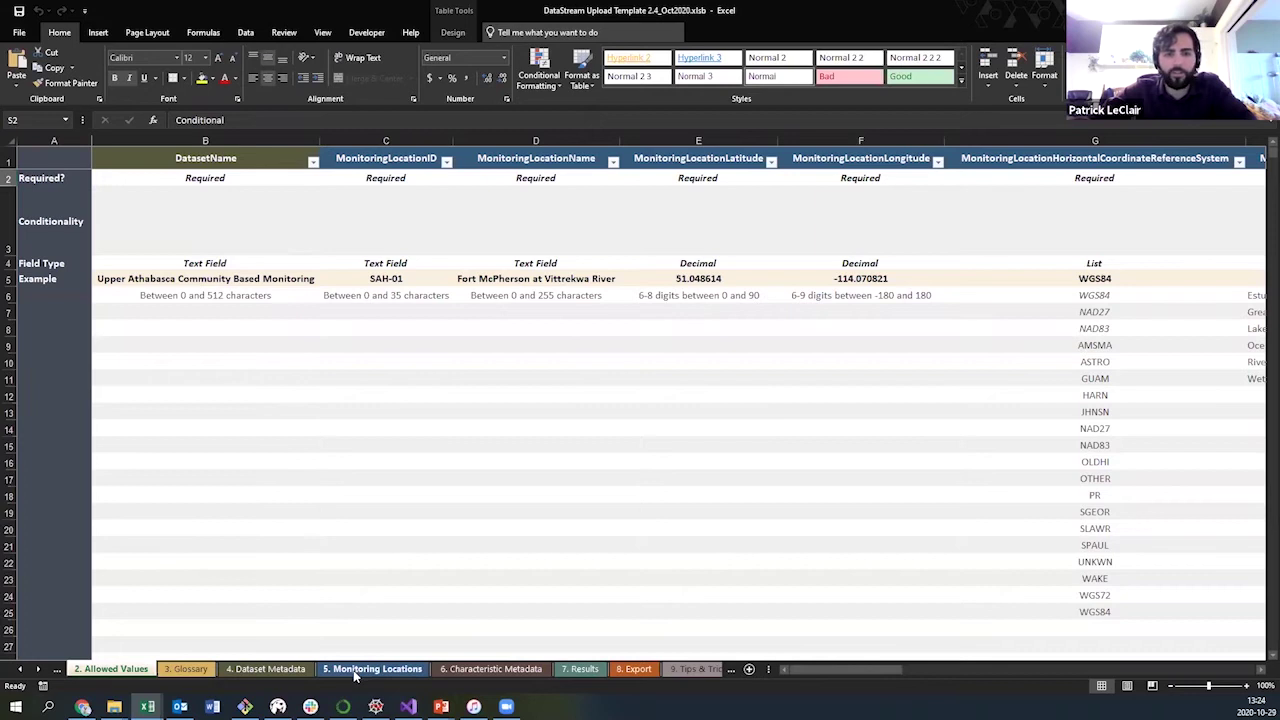
{"action": "left_click_drag", "start_coordinate": [856, 674], "coordinate": [975, 670]}
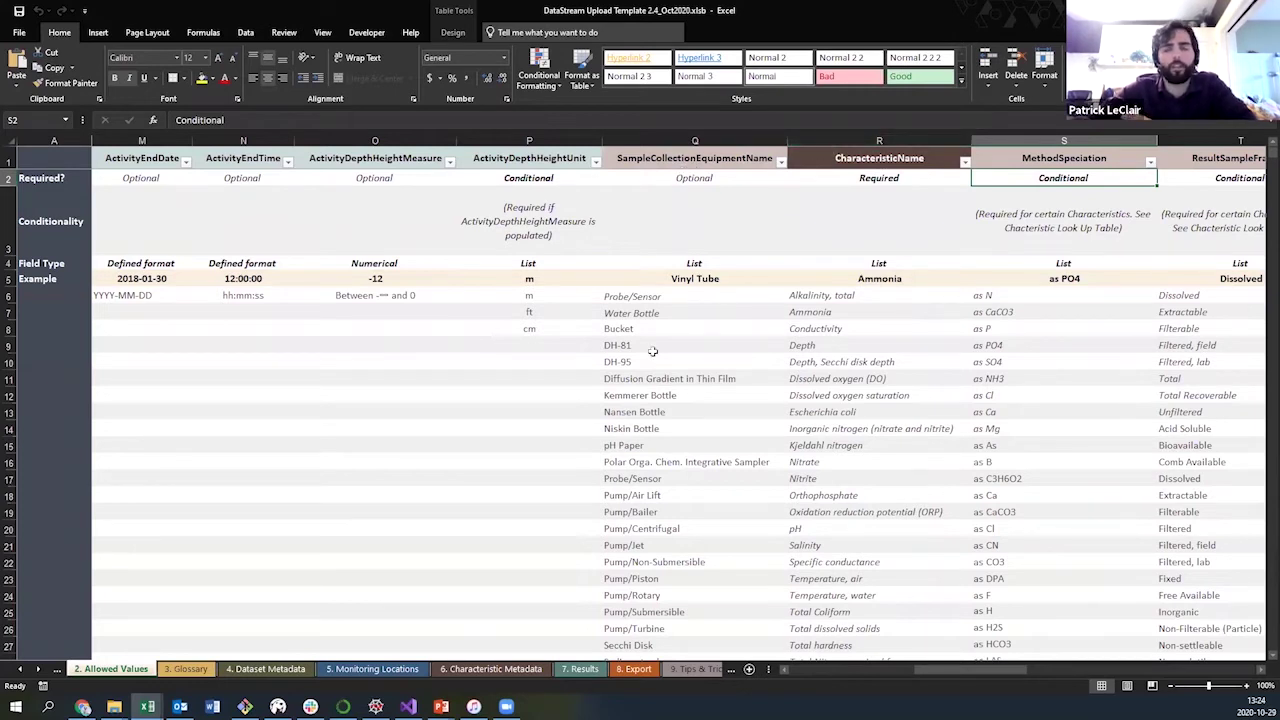
- Open the Glossary sheet and review the field definitions from DatasetName down to Duplicate
{"action": "left_click", "coordinate": [192, 672]}
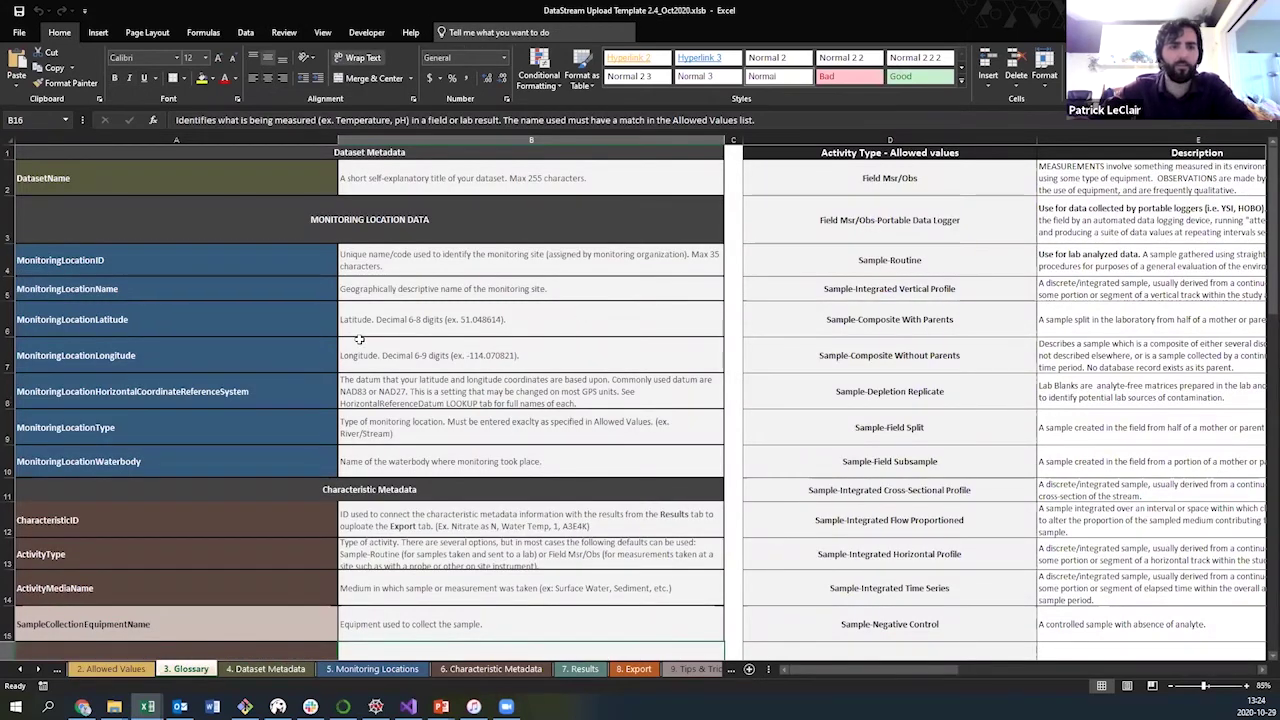
{"action": "scroll", "coordinate": [238, 300], "scroll_direction": "down", "scroll_amount": 2}
{"action": "scroll", "coordinate": [237, 285], "scroll_direction": "up", "scroll_amount": 2}
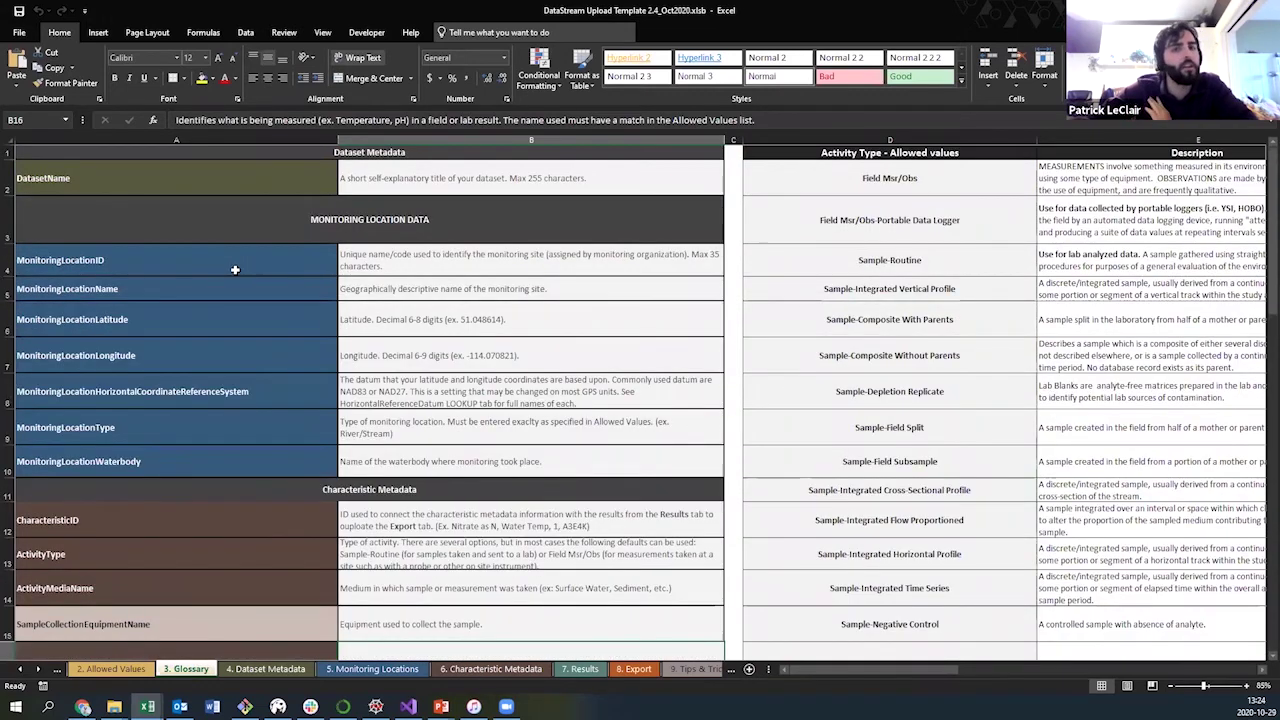
{"action": "scroll", "coordinate": [291, 174], "scroll_direction": "down", "scroll_amount": 7}
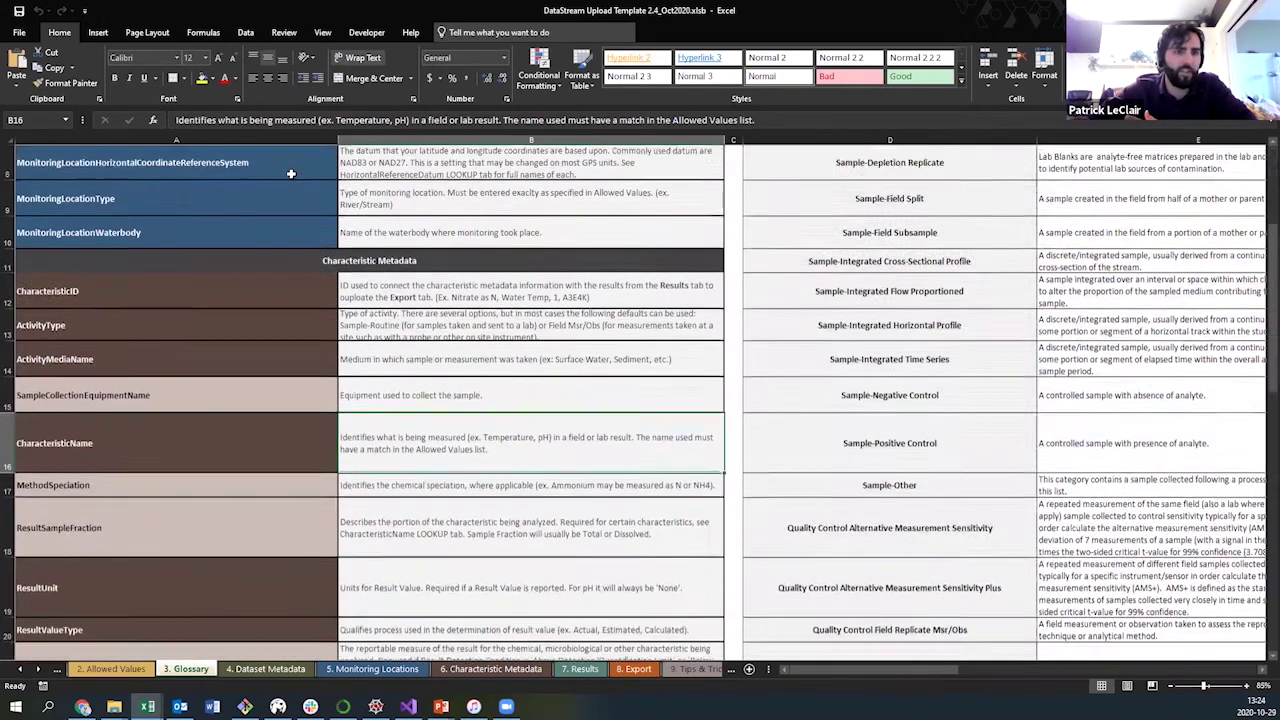
{"action": "scroll", "coordinate": [282, 191], "scroll_direction": "down", "scroll_amount": 5}
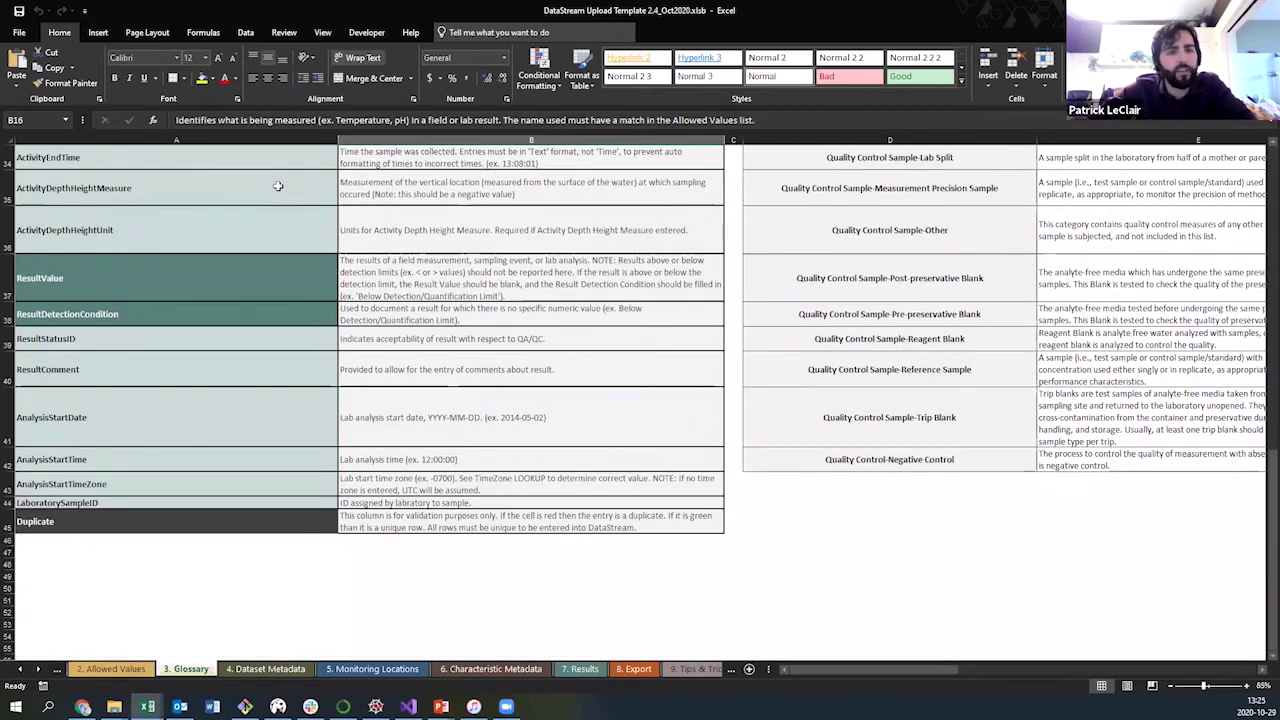
{"action": "scroll", "coordinate": [278, 186], "scroll_direction": "up", "scroll_amount": 11}
- Examine the Glossary's allowed-value description tables, including Activity Media Name, and return to the start of the sheet
{"action": "left_click_drag", "start_coordinate": [798, 673], "coordinate": [1068, 688]}
{"action": "scroll", "coordinate": [898, 455], "scroll_direction": "down", "scroll_amount": 5}
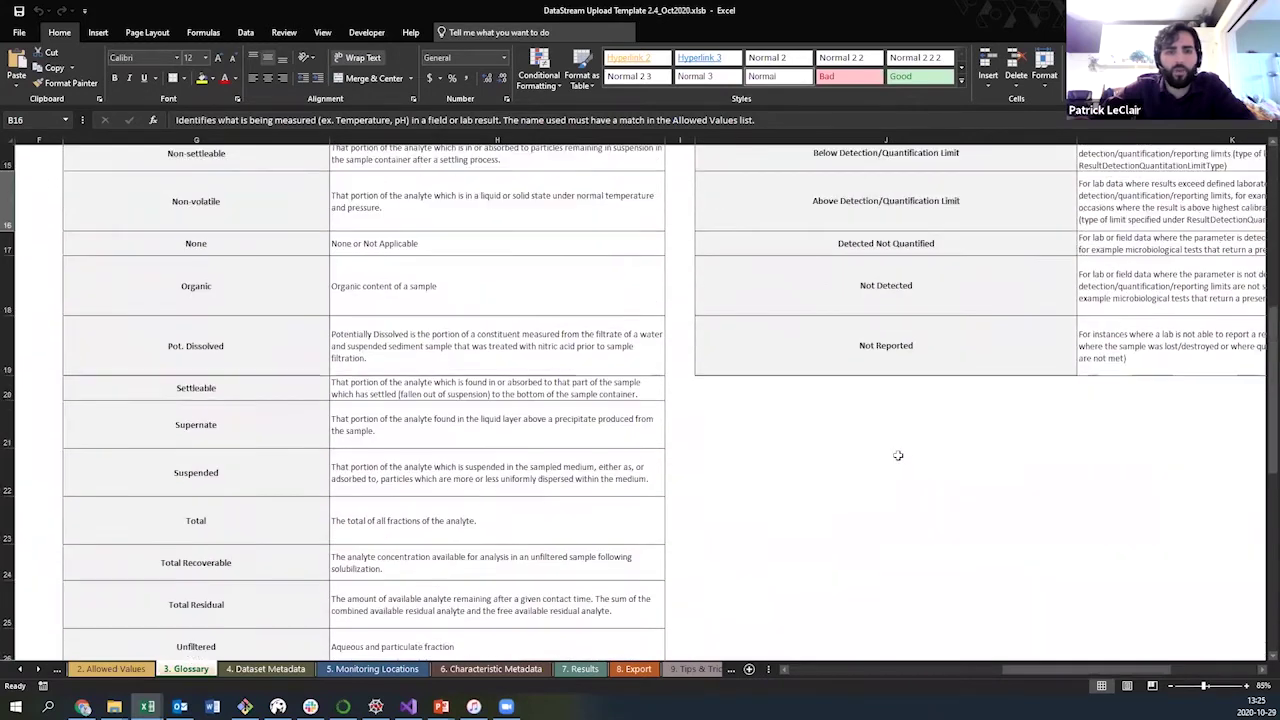
{"action": "scroll", "coordinate": [898, 455], "scroll_direction": "up", "scroll_amount": 5}
{"action": "left_click_drag", "start_coordinate": [1000, 673], "coordinate": [945, 672]}
{"action": "scroll", "coordinate": [654, 443], "scroll_direction": "down", "scroll_amount": 10}
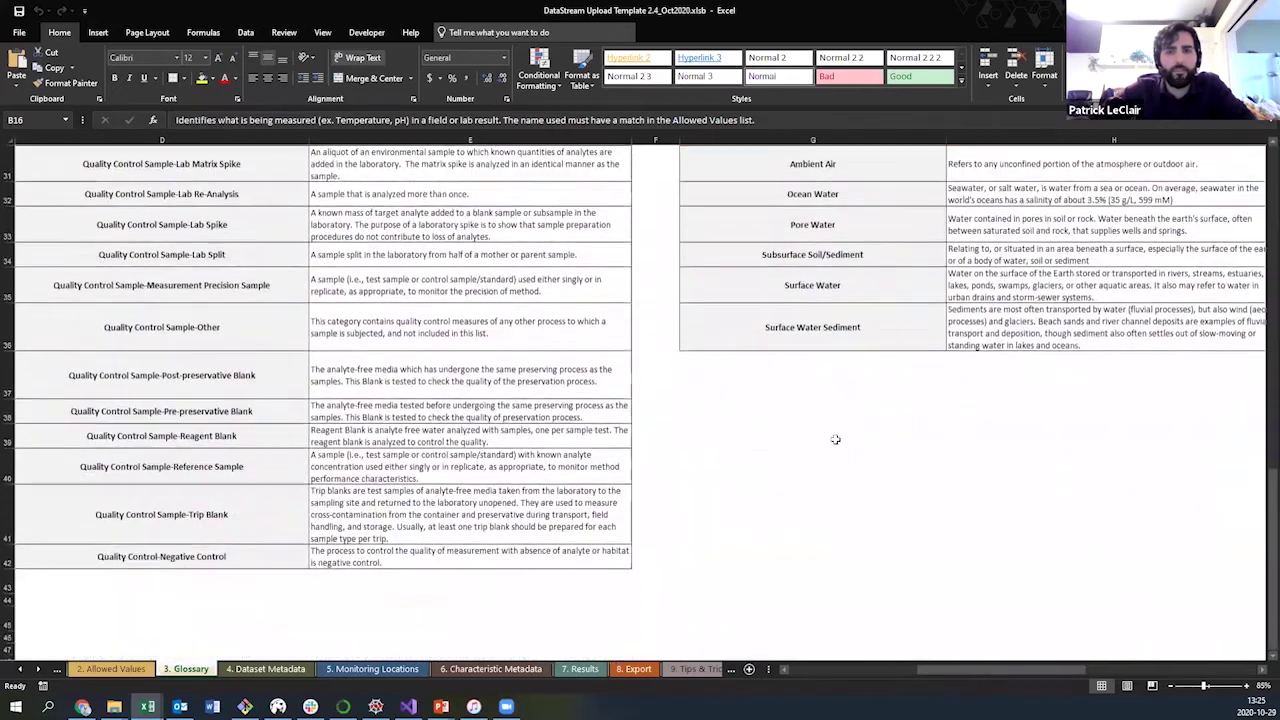
{"action": "scroll", "coordinate": [835, 439], "scroll_direction": "up", "scroll_amount": 2}
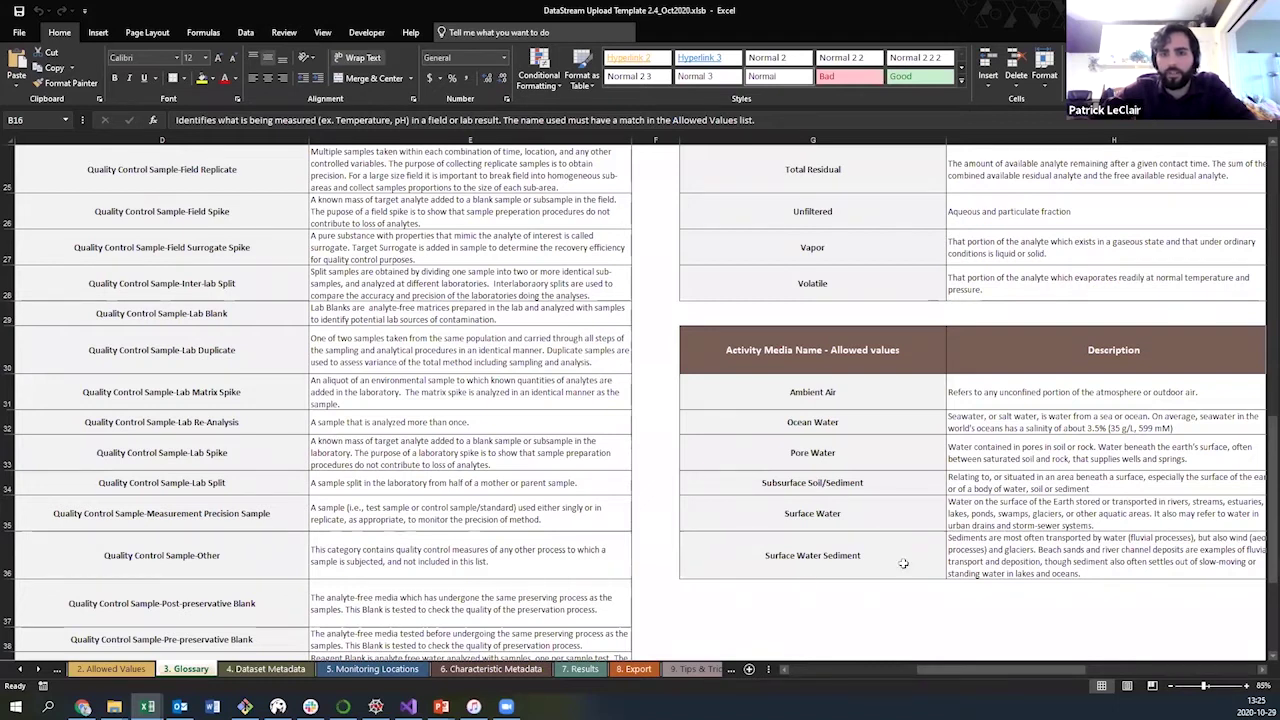
{"action": "left_click_drag", "start_coordinate": [941, 670], "coordinate": [816, 670]}
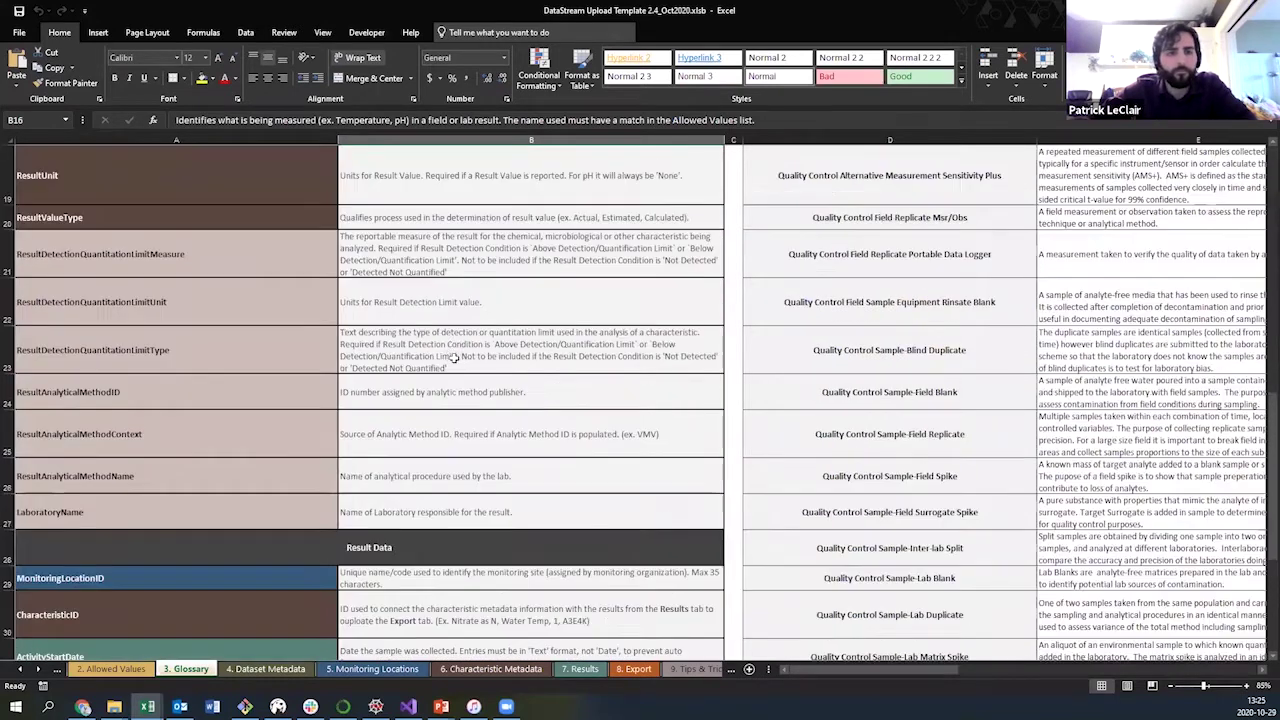
{"action": "scroll", "coordinate": [453, 357], "scroll_direction": "up", "scroll_amount": 6}
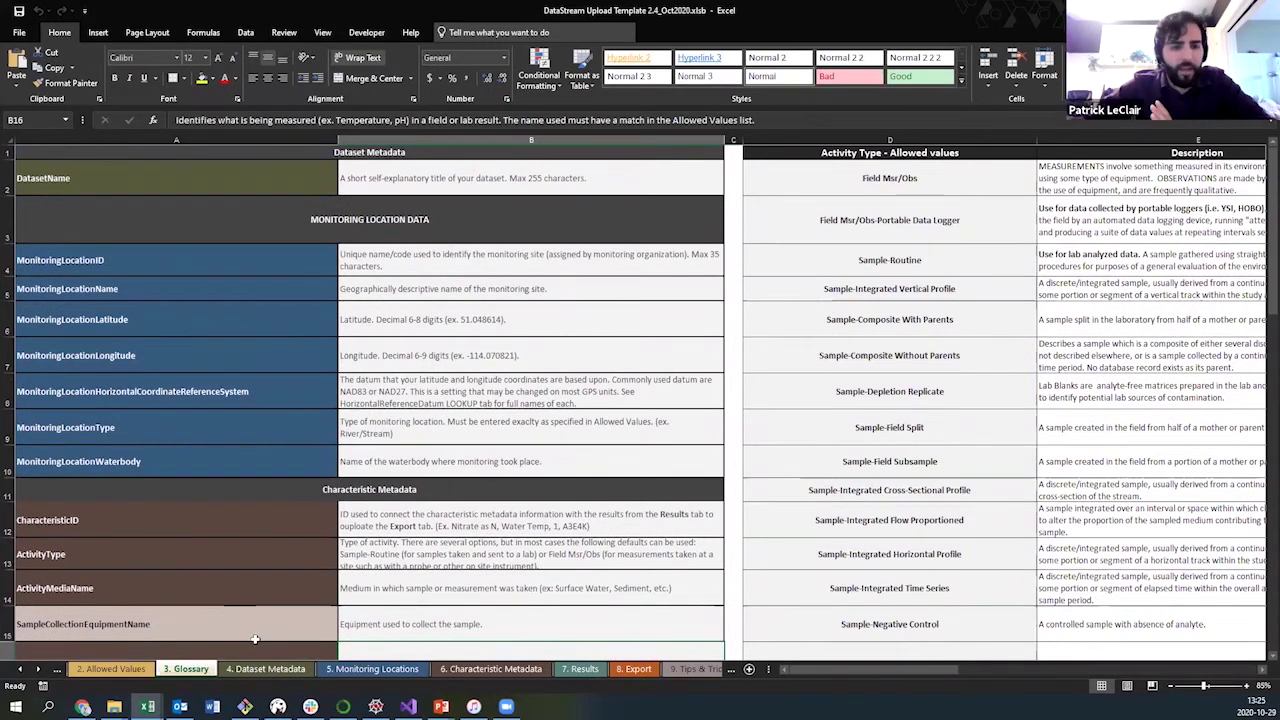
- Open the Dataset Metadata sheet and review its fields, descriptions, examples and data entry cells
{"action": "left_click", "coordinate": [250, 670]}
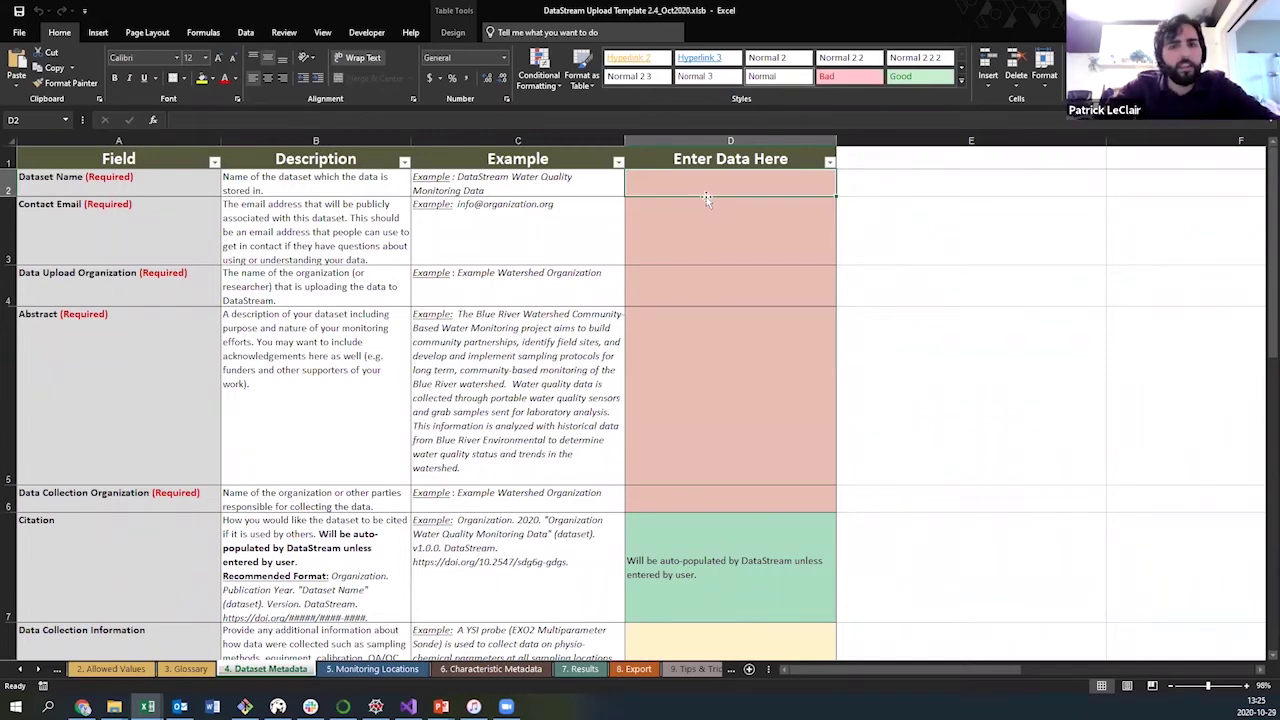
{"action": "scroll", "coordinate": [740, 210], "scroll_direction": "down", "scroll_amount": 3}
{"action": "scroll", "coordinate": [758, 292], "scroll_direction": "up", "scroll_amount": 5}
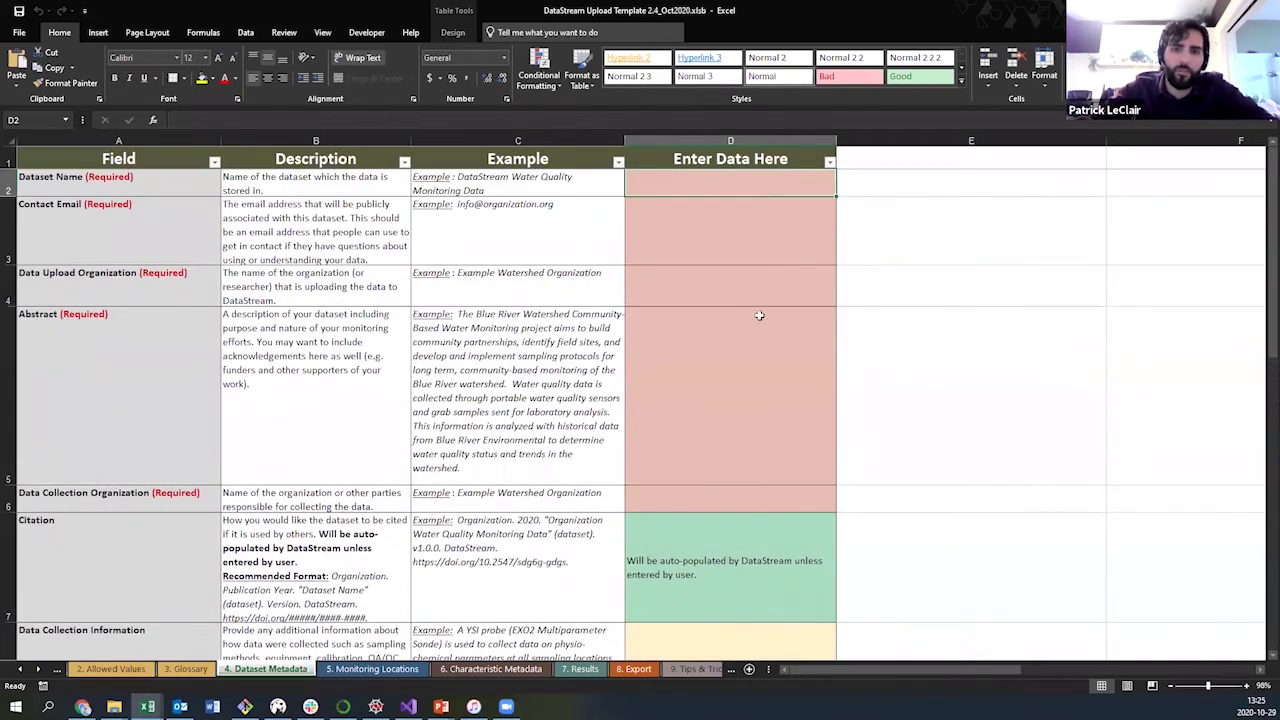
{"action": "scroll", "coordinate": [768, 472], "scroll_direction": "down", "scroll_amount": 3}
{"action": "scroll", "coordinate": [766, 471], "scroll_direction": "up", "scroll_amount": 4}
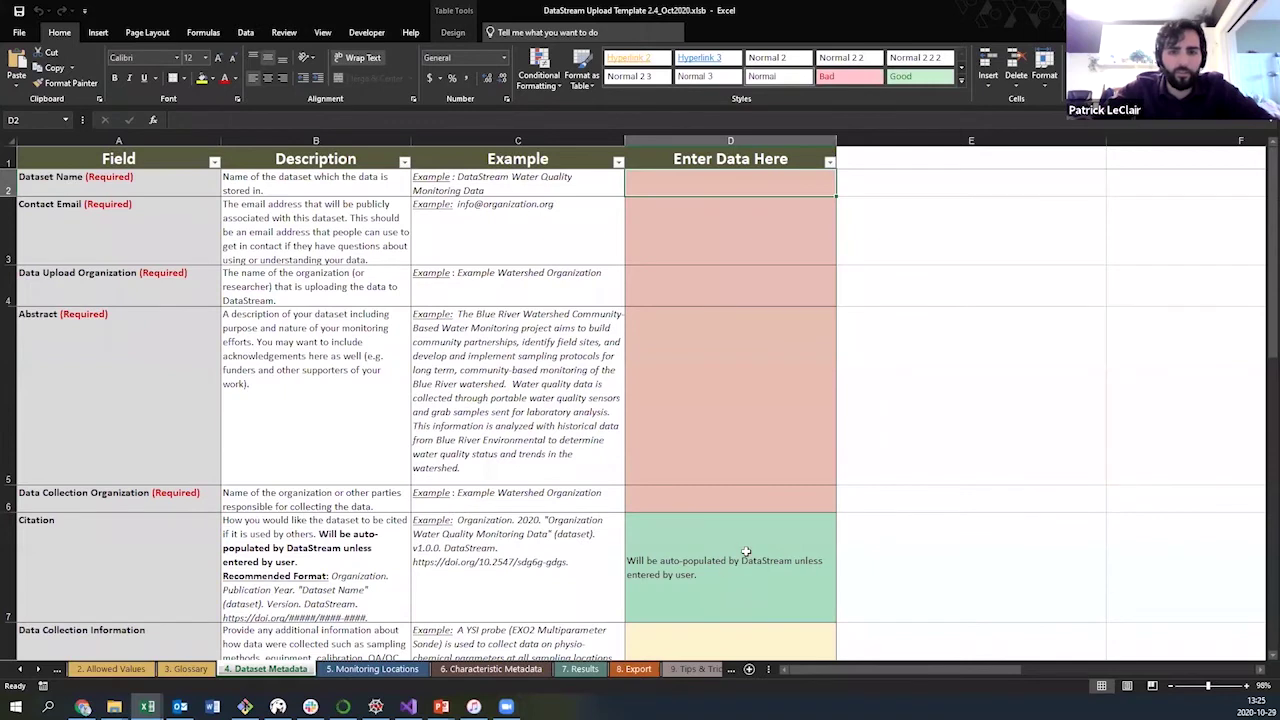
{"action": "scroll", "coordinate": [746, 550], "scroll_direction": "down", "scroll_amount": 4}
{"action": "scroll", "coordinate": [748, 540], "scroll_direction": "up", "scroll_amount": 4}
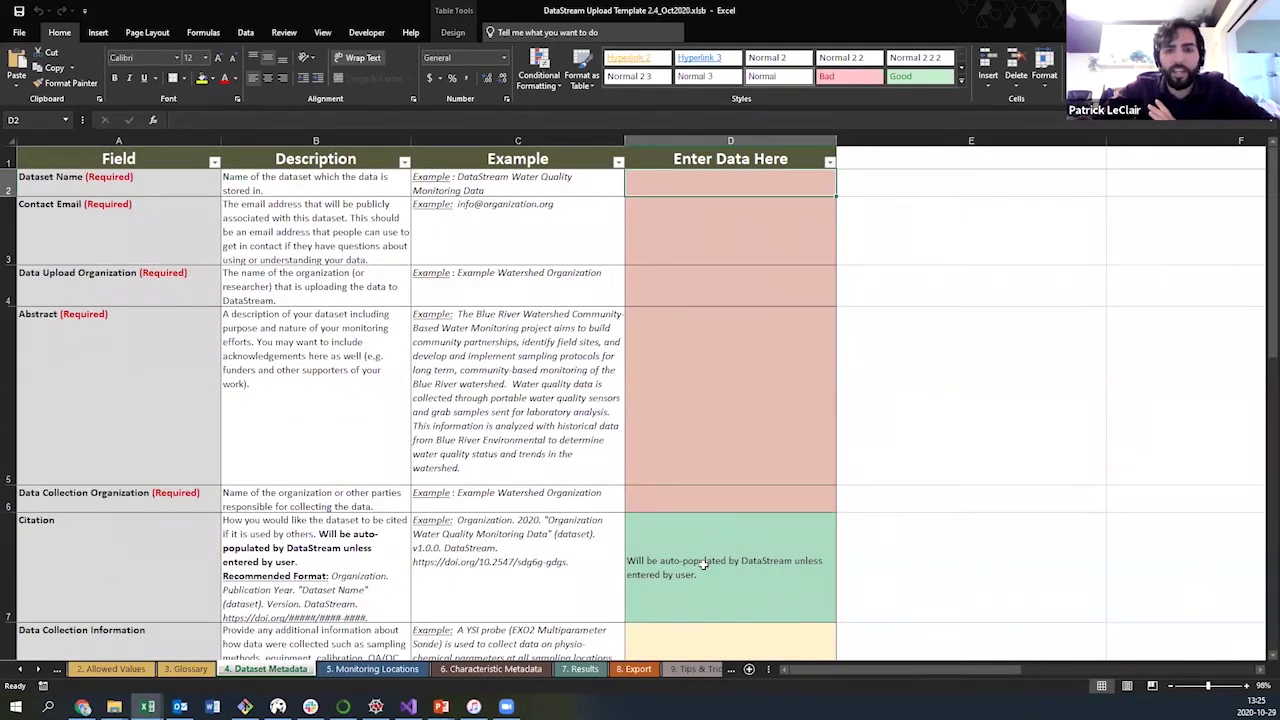
- Enter "Test Dataset for Upload Session" as the Dataset Name in the Dataset Metadata sheet
{"action": "double_click", "coordinate": [760, 185]}
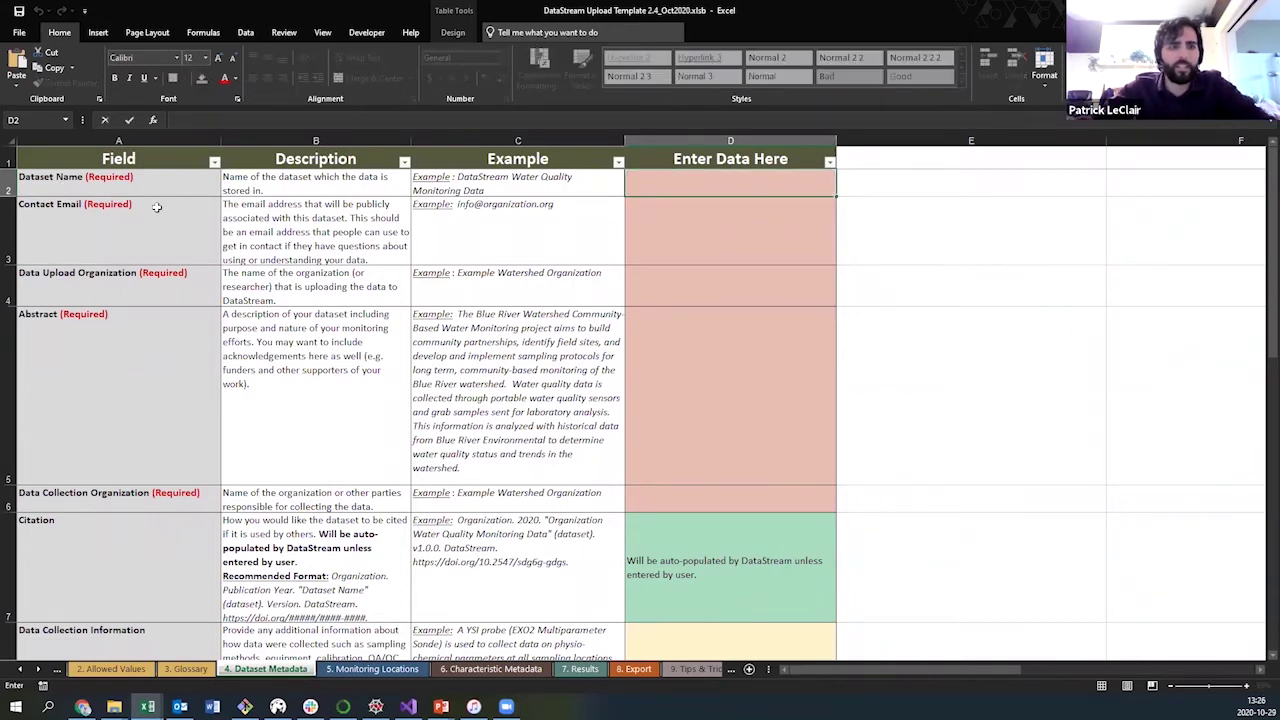
{"action": "type", "text": "Test Dataset for Upload Session"}
{"action": "left_click", "coordinate": [848, 247]}
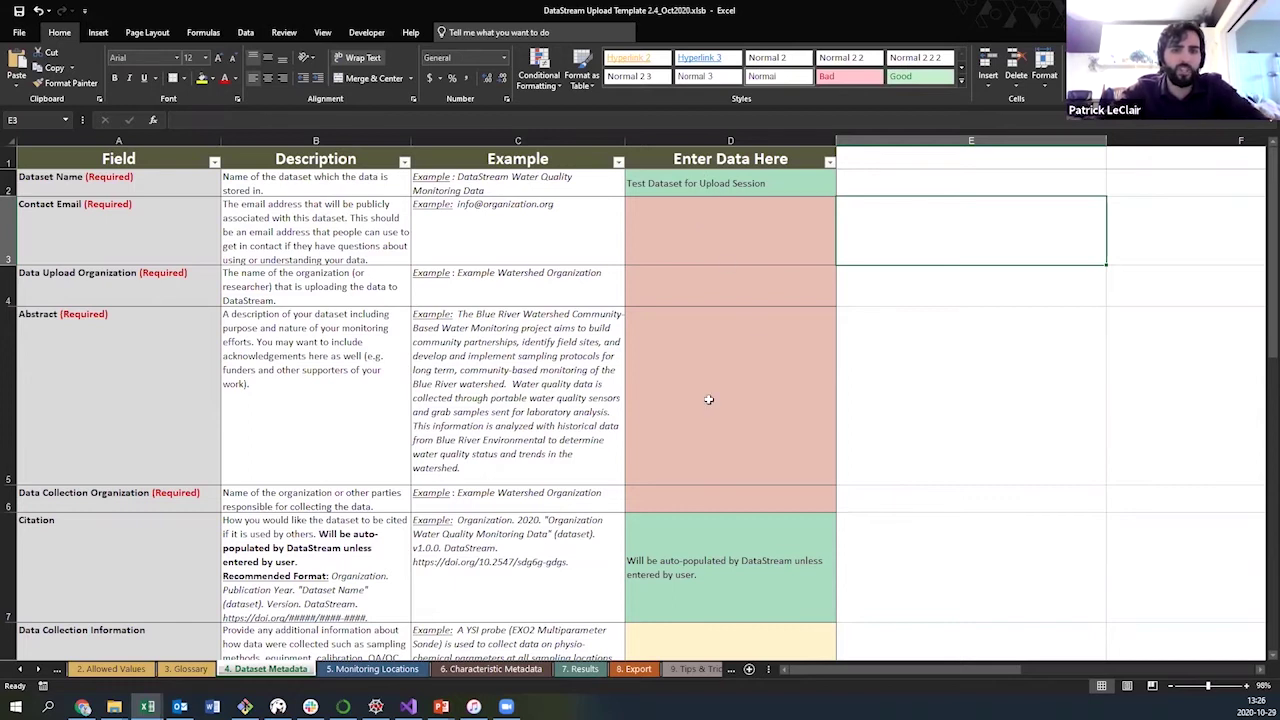
- Look over the remaining Dataset Metadata fields and open the Monitoring Locations sheet to review its columns
{"action": "scroll", "coordinate": [707, 358], "scroll_direction": "down", "scroll_amount": 1}
{"action": "scroll", "coordinate": [707, 358], "scroll_direction": "down", "scroll_amount": 3}
{"action": "scroll", "coordinate": [714, 349], "scroll_direction": "up", "scroll_amount": 4}
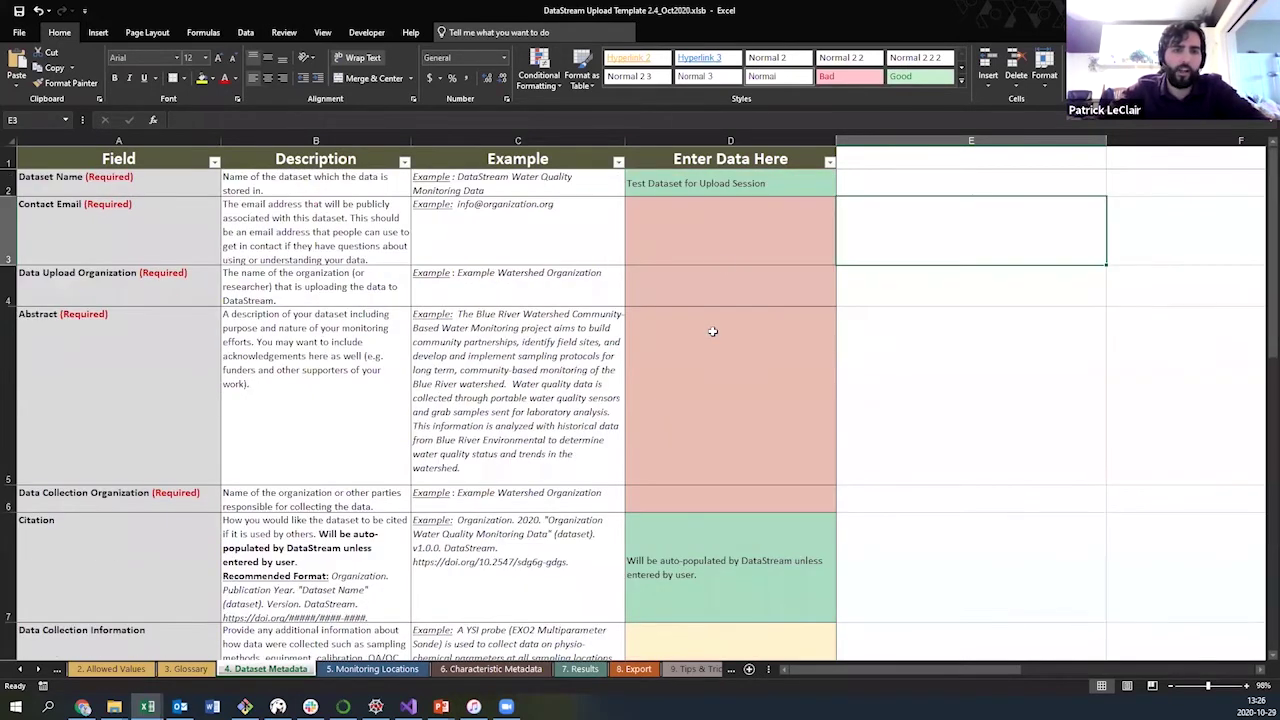
{"action": "scroll", "coordinate": [711, 254], "scroll_direction": "down", "scroll_amount": 10}
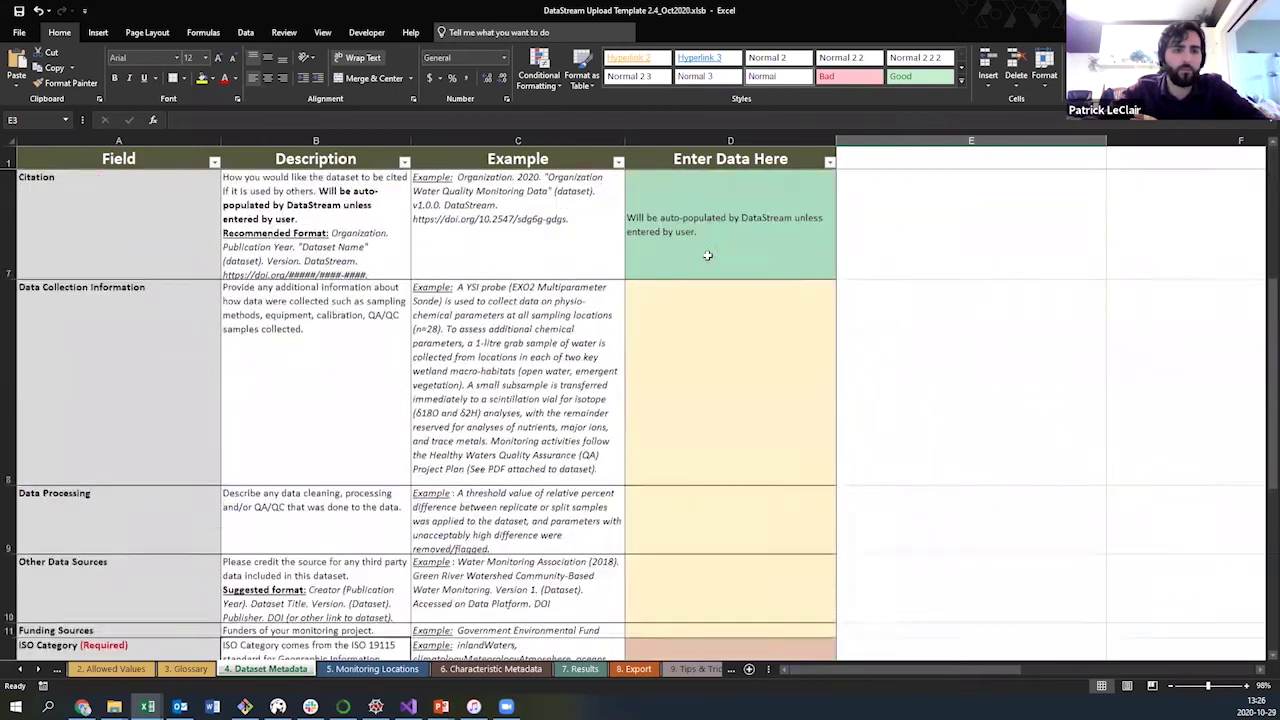
{"action": "scroll", "coordinate": [707, 255], "scroll_direction": "up", "scroll_amount": 10}
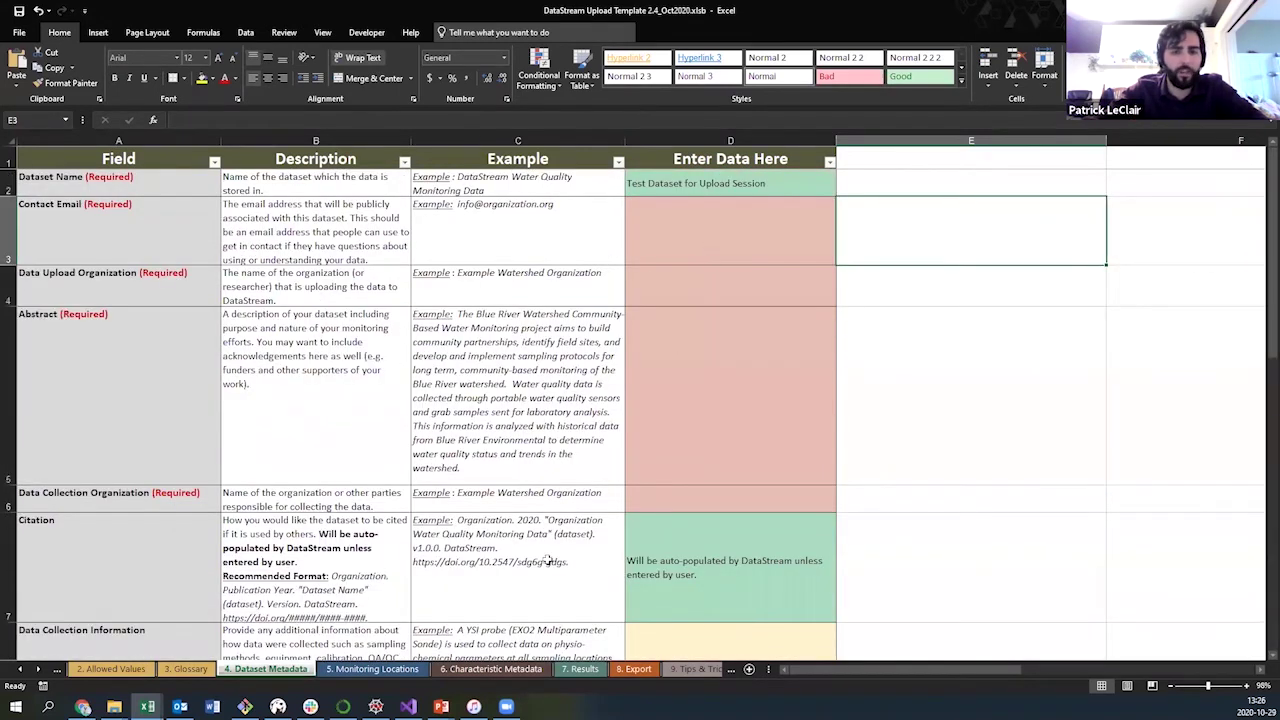
{"action": "left_click", "coordinate": [341, 674]}
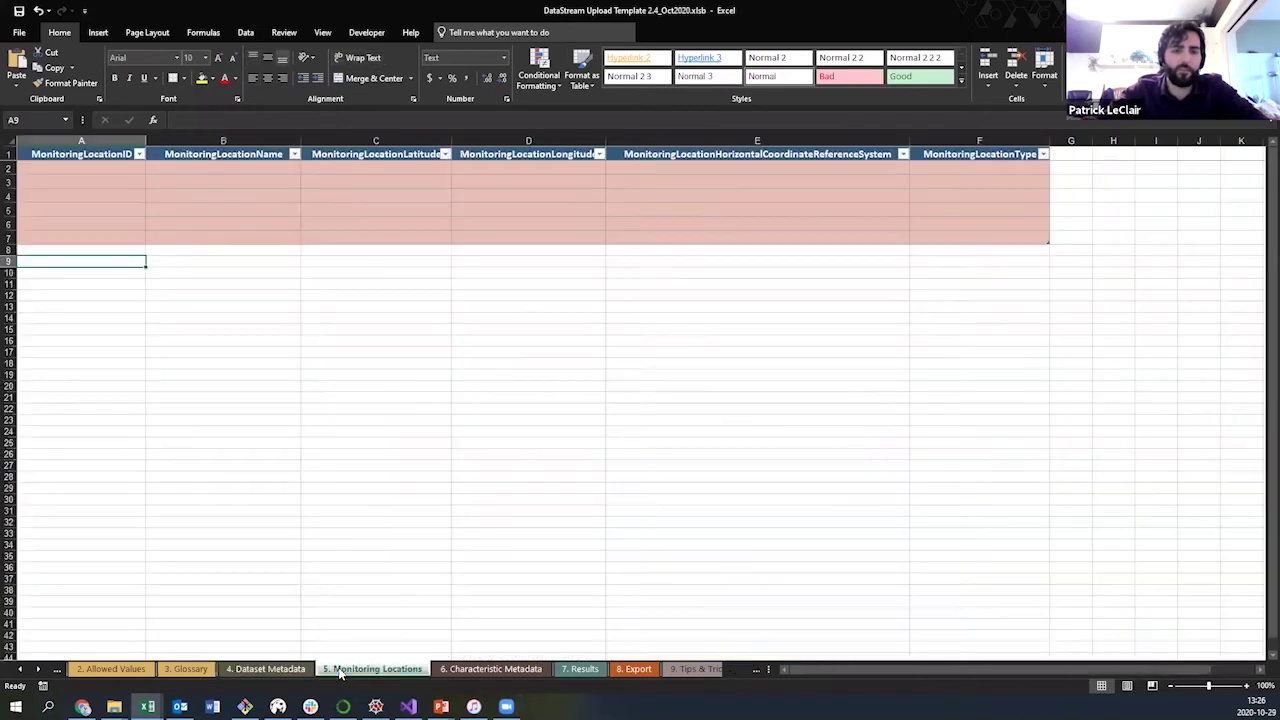
{"action": "left_click", "coordinate": [215, 328]}
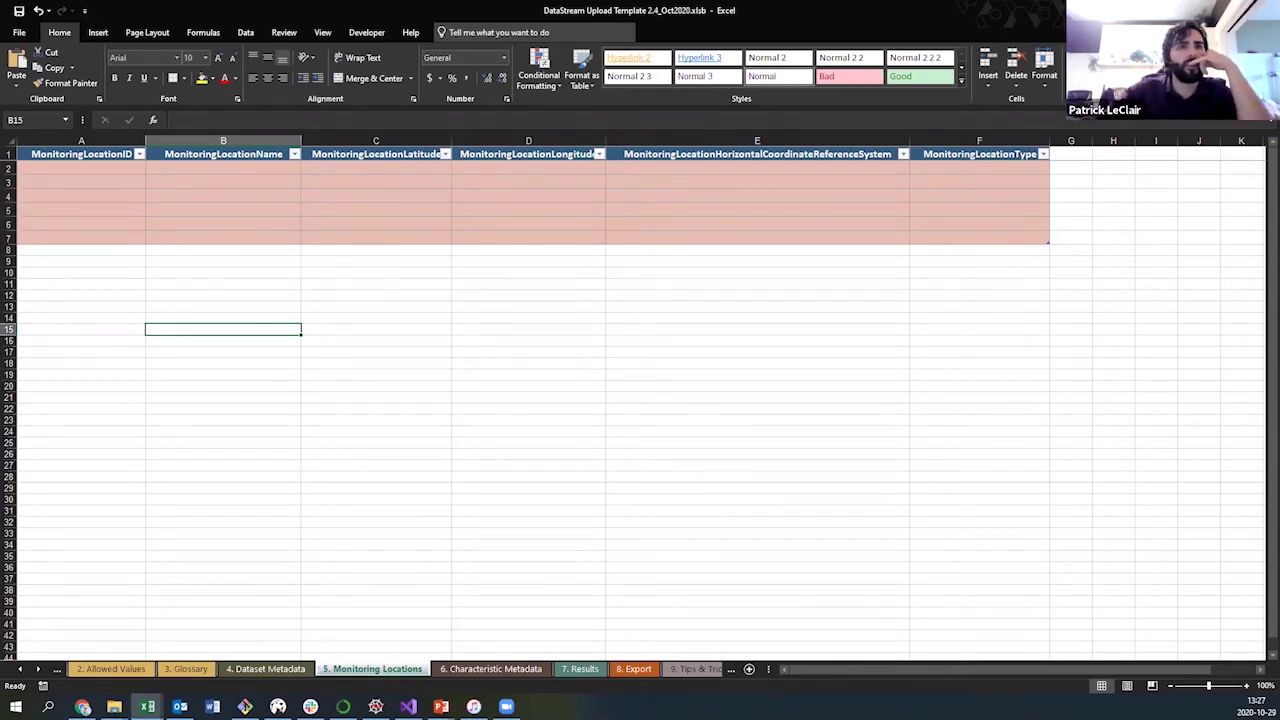
- Switch to the dataset_1.xlsx workbook and copy Test 1's latitude and longitude from the Results Summary sheet
{"action": "key", "text": "alt+Tab"}
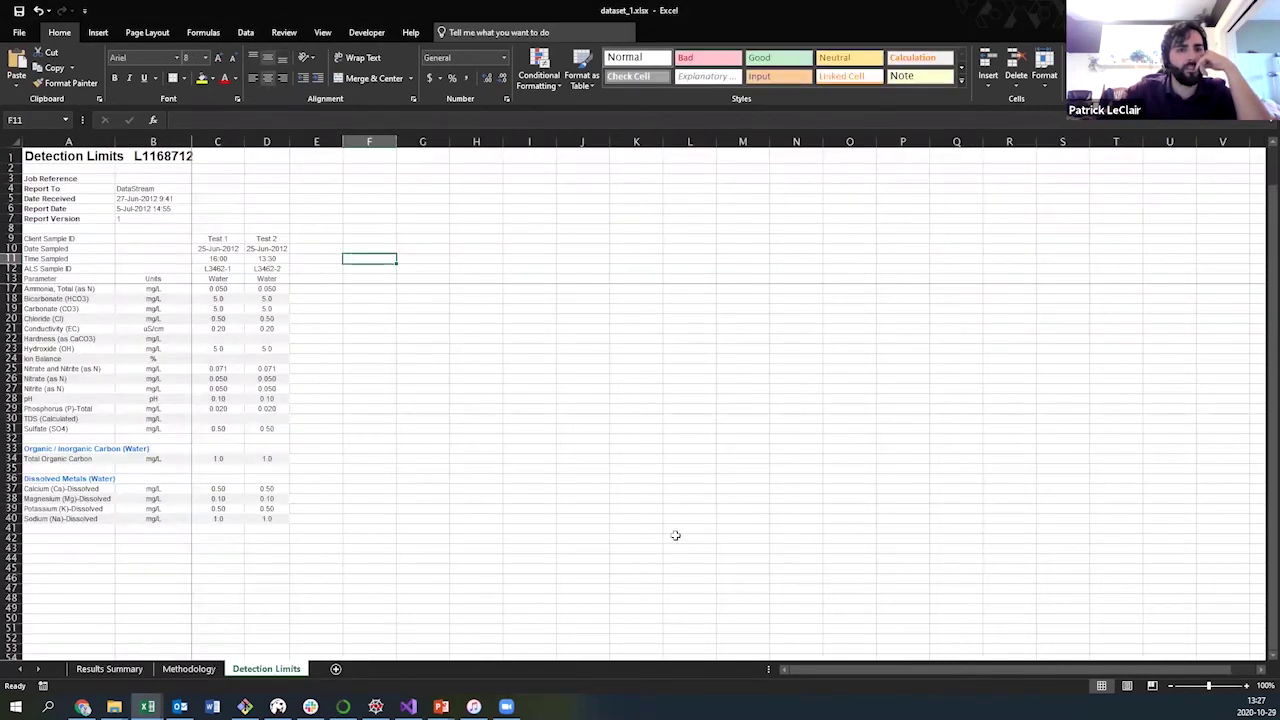
{"action": "left_click", "coordinate": [109, 668]}
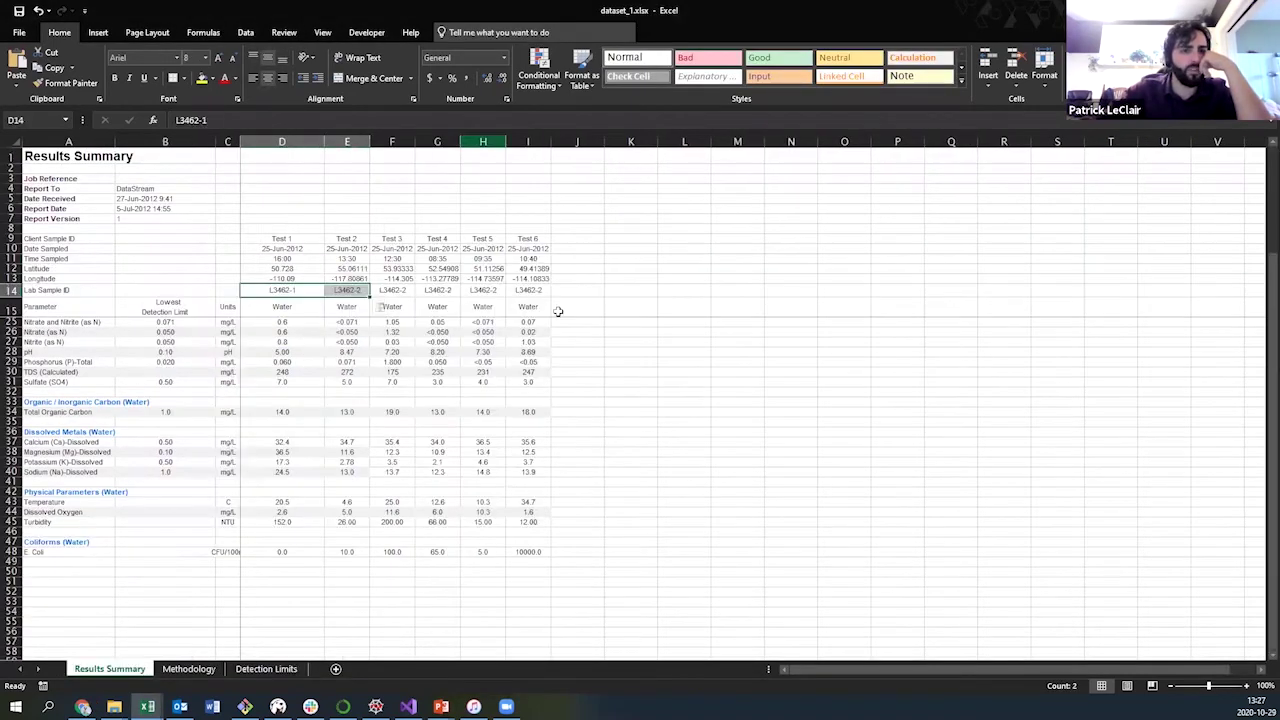
{"action": "left_click", "coordinate": [314, 181]}
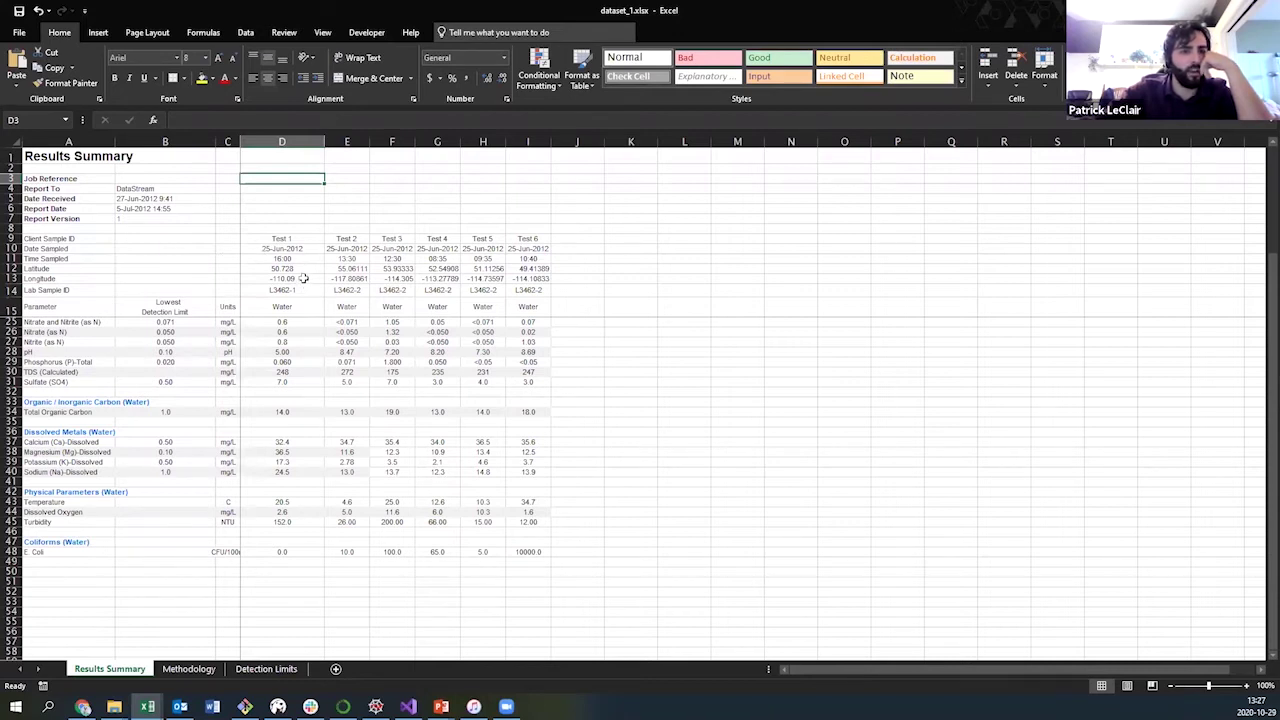
{"action": "left_click_drag", "start_coordinate": [298, 268], "coordinate": [302, 278]}
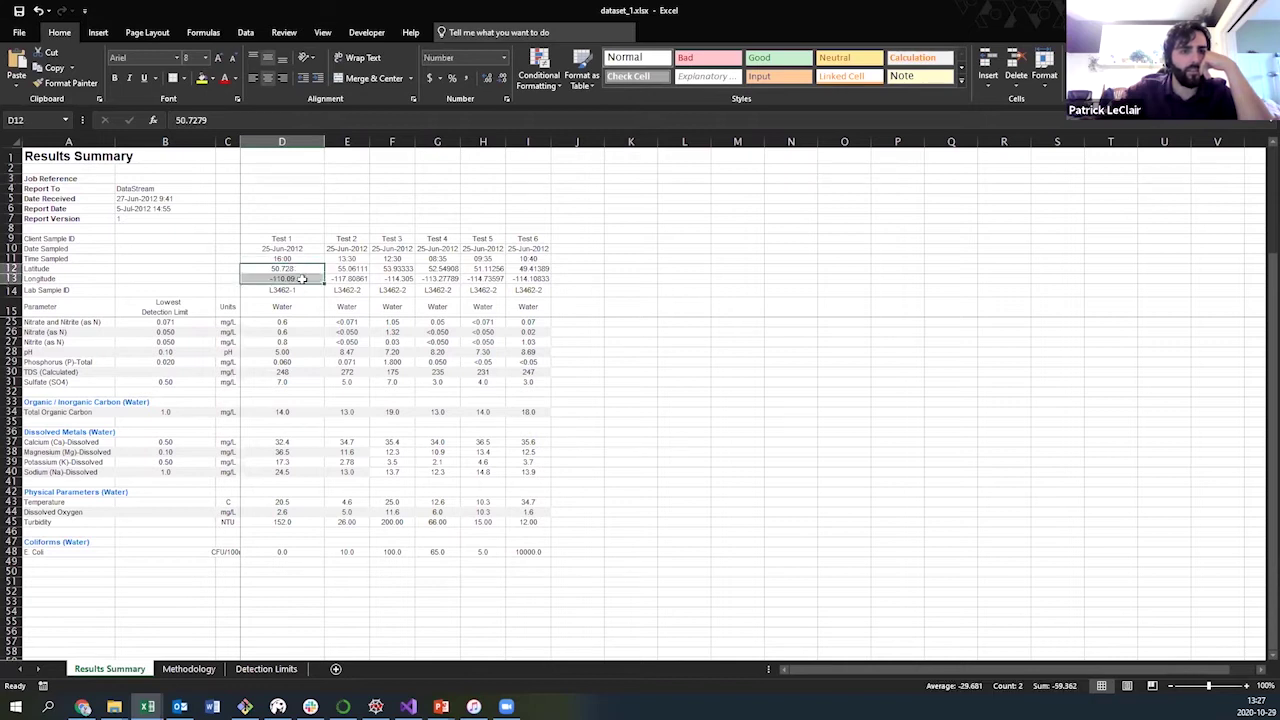
{"action": "key", "text": "ctrl+c"}
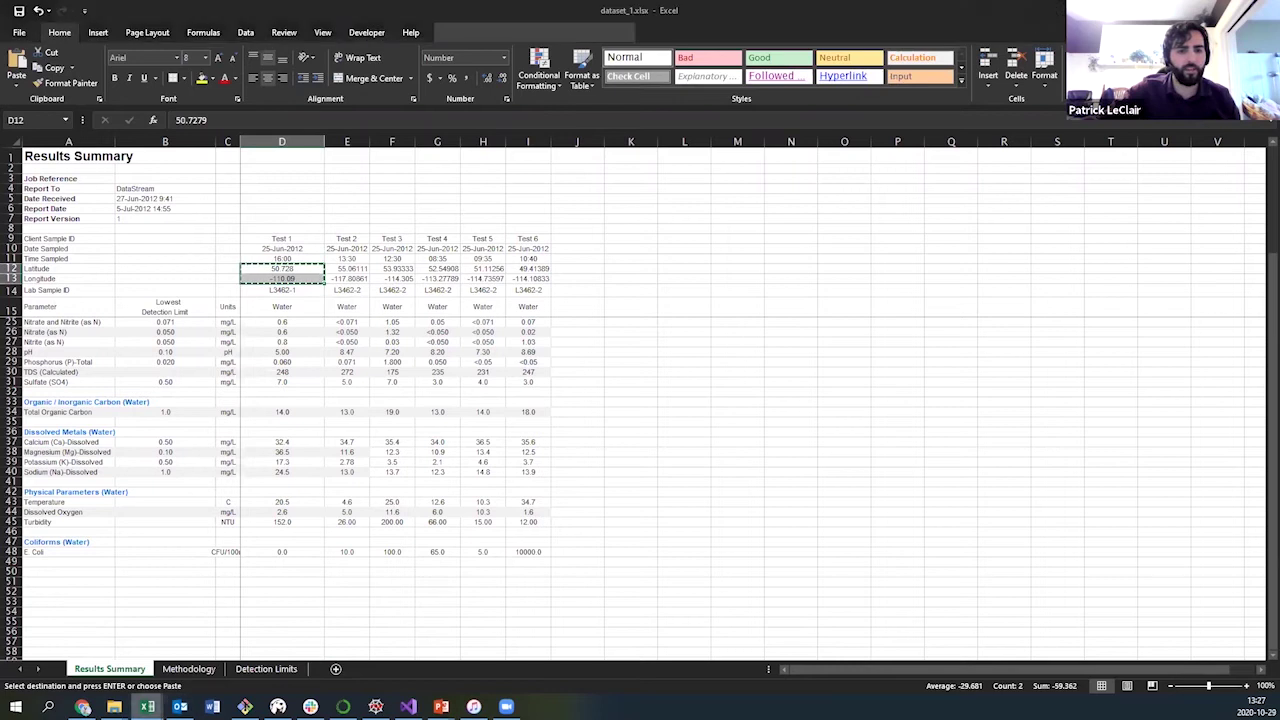
- Paste the copied coordinates transposed into cells C11 and D11 of the template's Monitoring Locations sheet
{"action": "mouse_move", "coordinate": [147, 707]}
{"action": "left_click", "coordinate": [220, 650]}
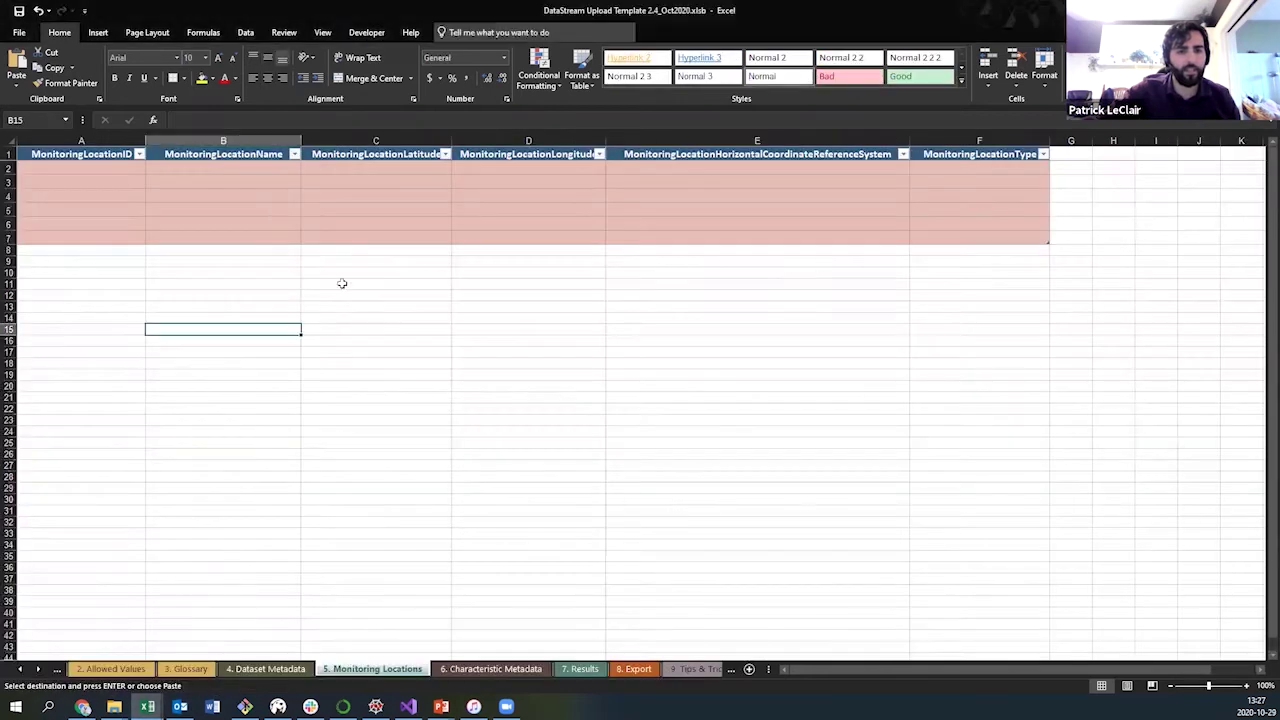
{"action": "left_click", "coordinate": [388, 167]}
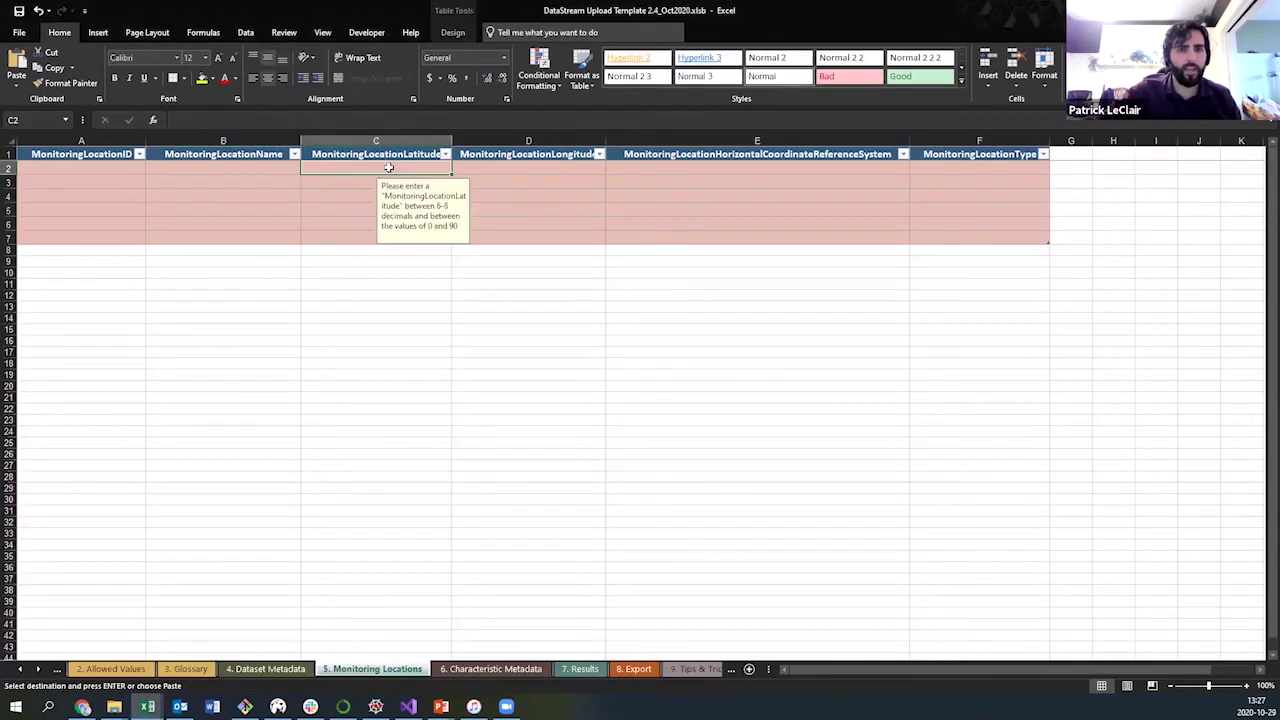
{"action": "right_click", "coordinate": [374, 283]}
{"action": "left_click", "coordinate": [469, 343]}
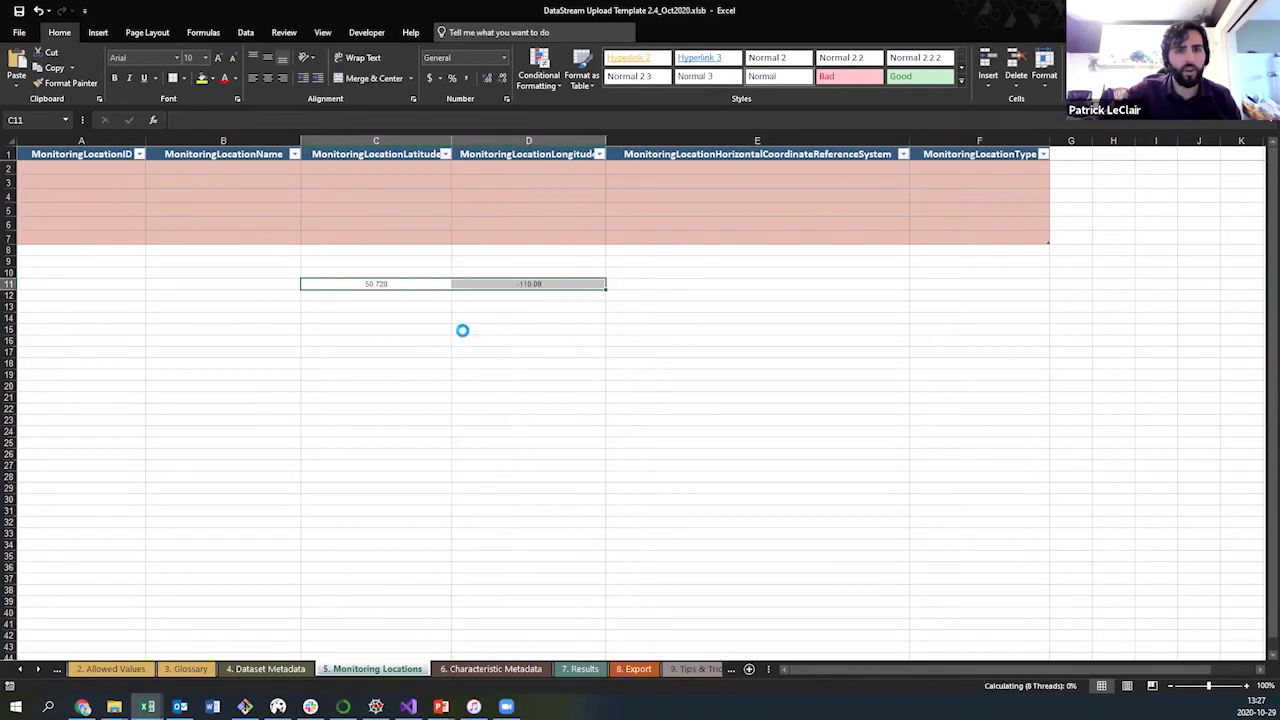
{"action": "key", "text": "Down"}
{"action": "key", "text": "Down"}
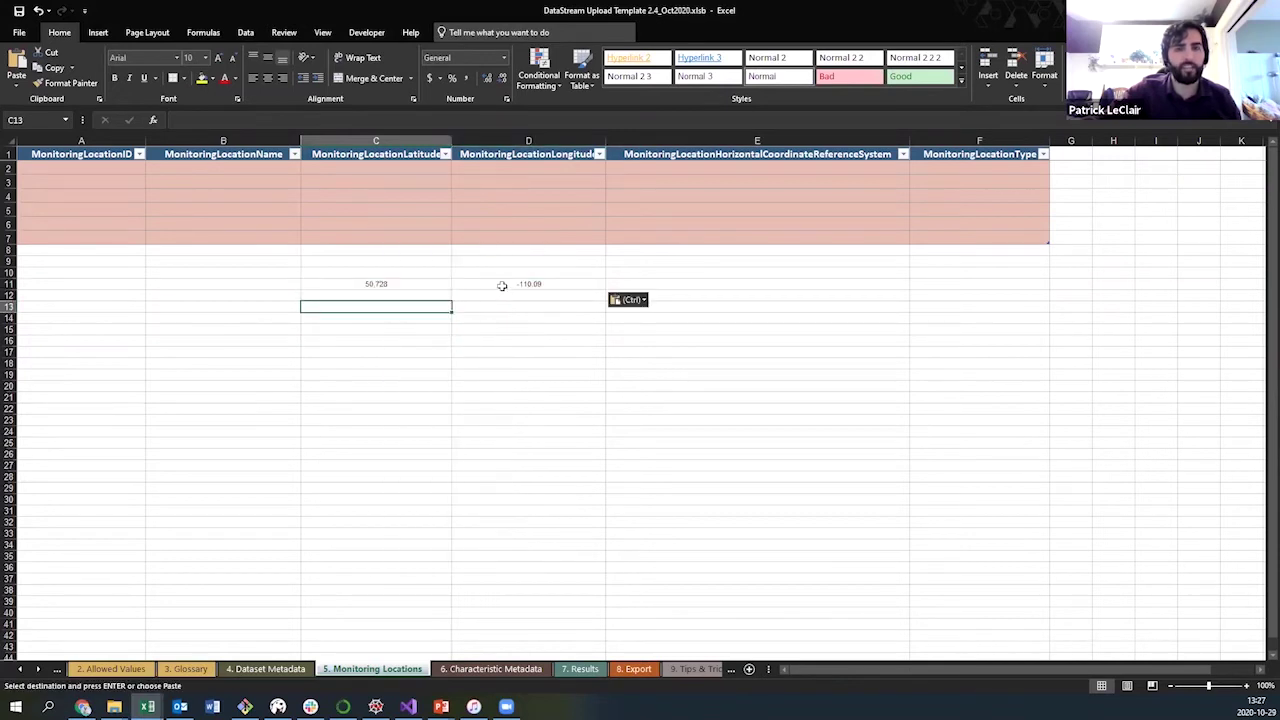
{"action": "left_click", "coordinate": [502, 286]}
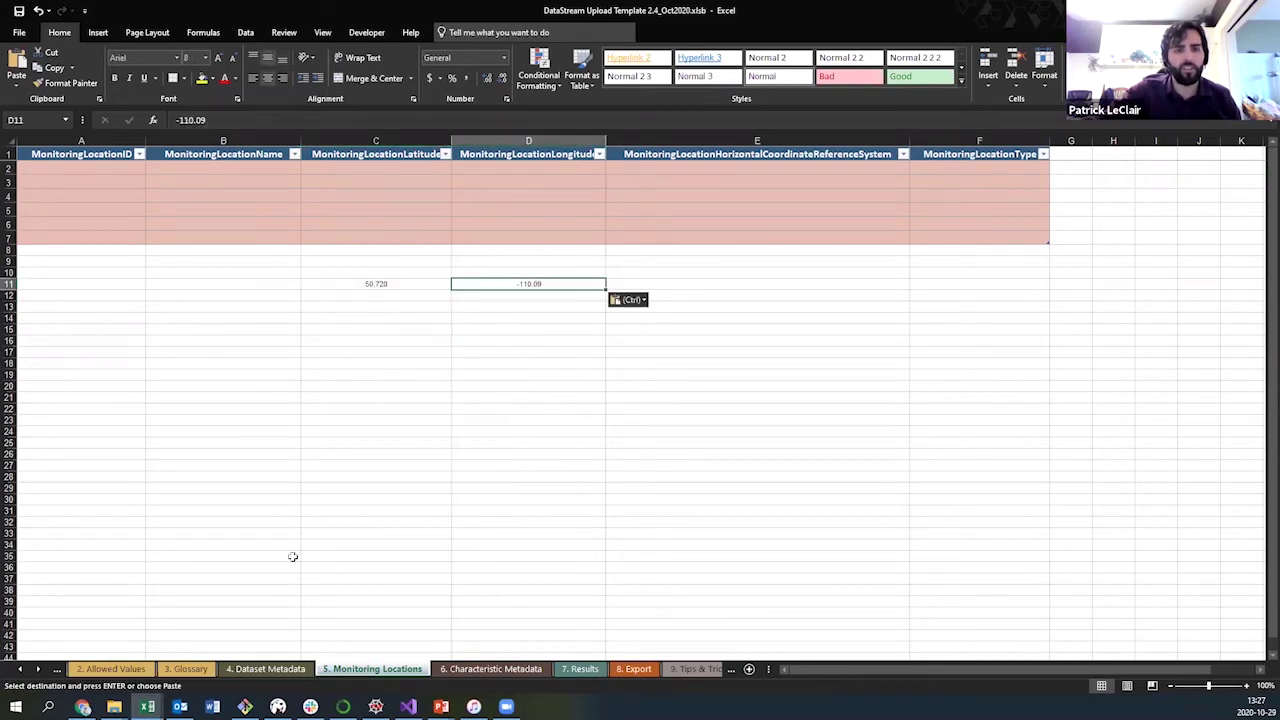
- Try pasting the copied coordinates with their source formatting into the first MonitoringLocationLatitude cells, and undo that paste
{"action": "left_click", "coordinate": [147, 706]}
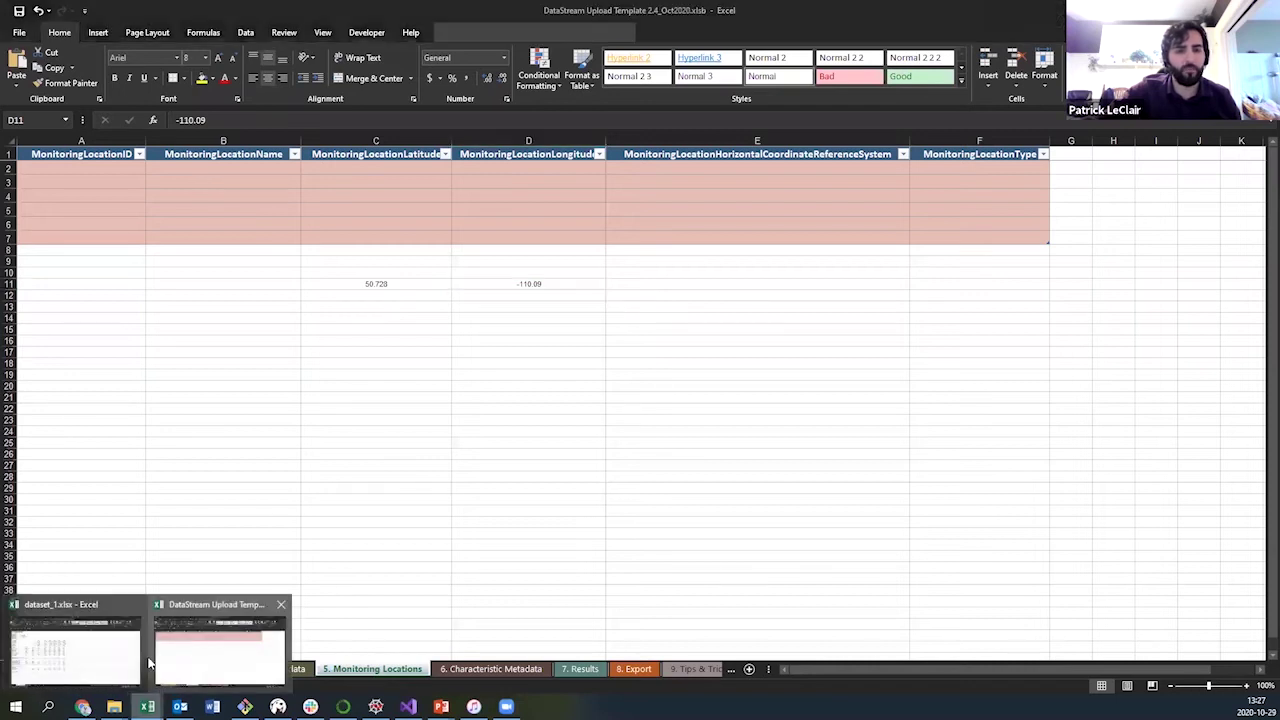
{"action": "left_click", "coordinate": [145, 662]}
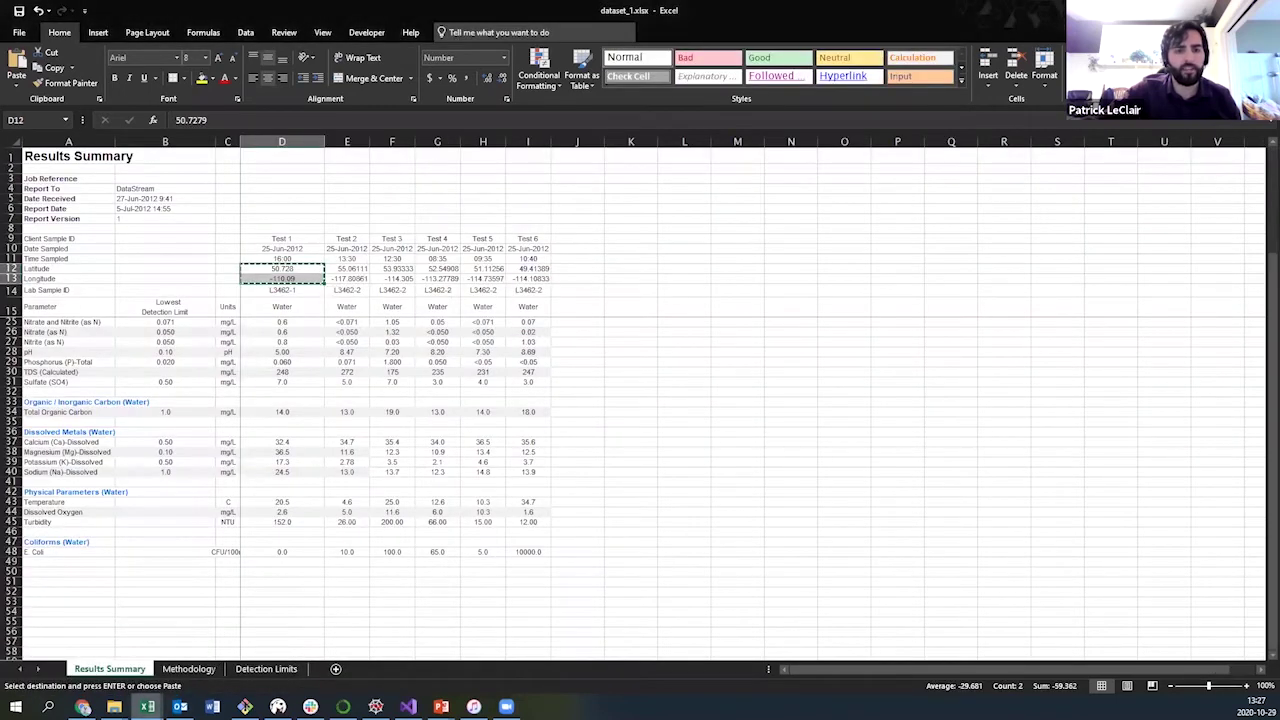
{"action": "left_click", "coordinate": [147, 706]}
{"action": "left_click", "coordinate": [220, 645]}
{"action": "left_click", "coordinate": [425, 166]}
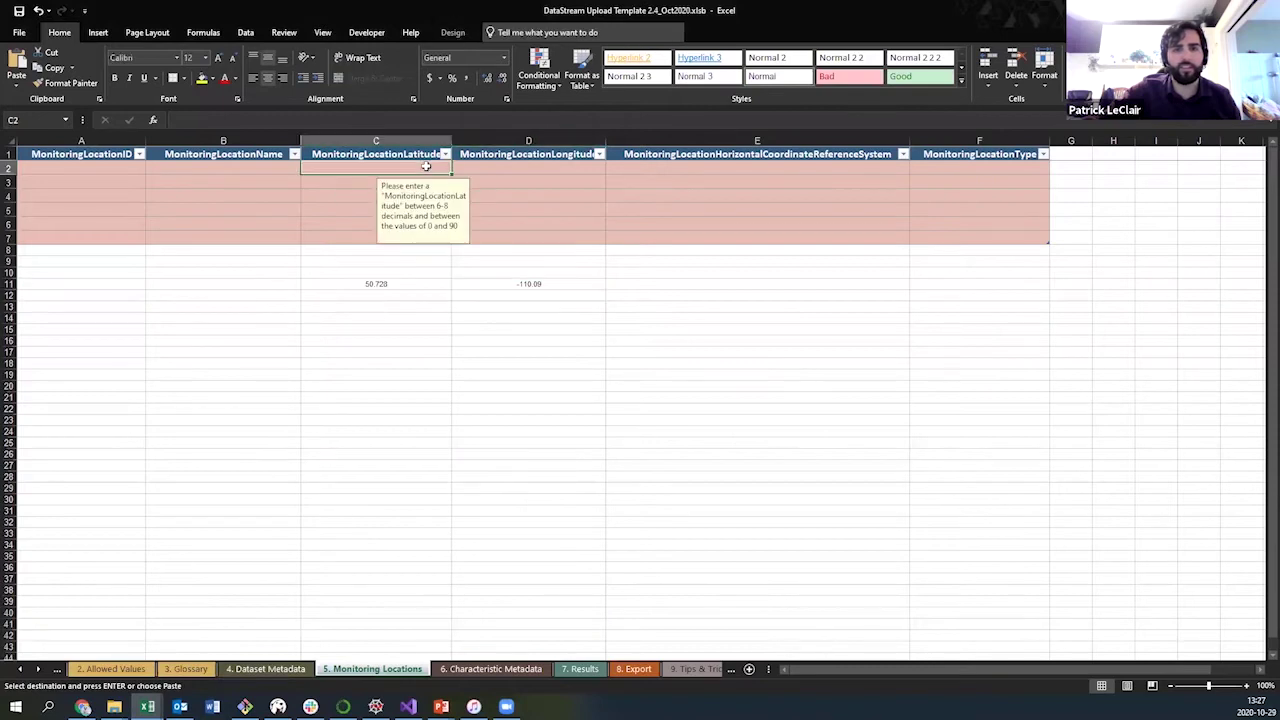
{"action": "right_click", "coordinate": [425, 166]}
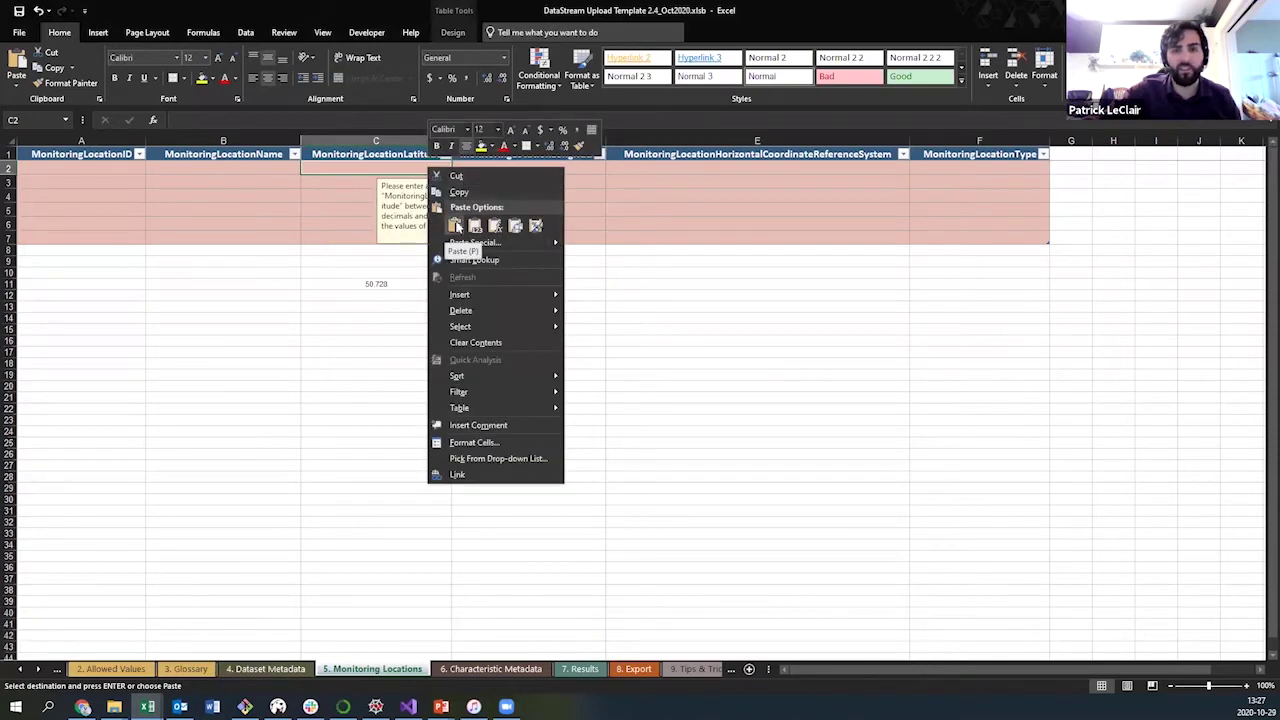
{"action": "left_click", "coordinate": [455, 226]}
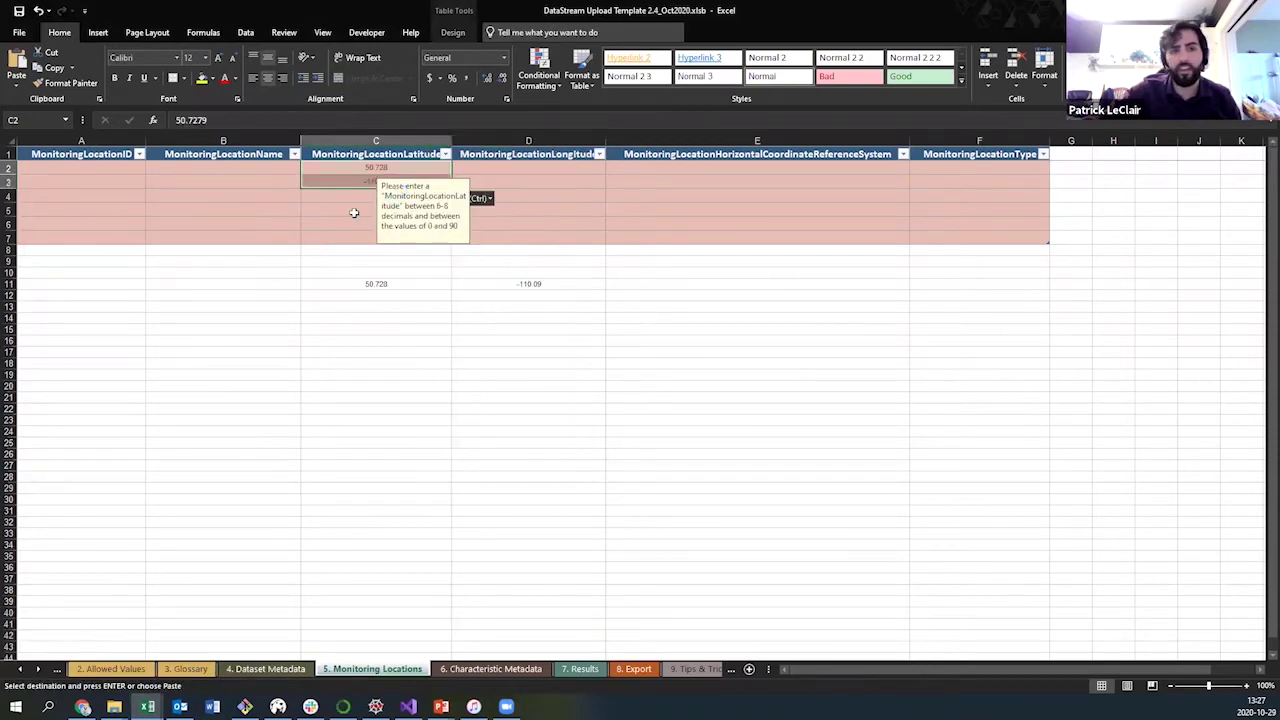
{"action": "left_click", "coordinate": [330, 284]}
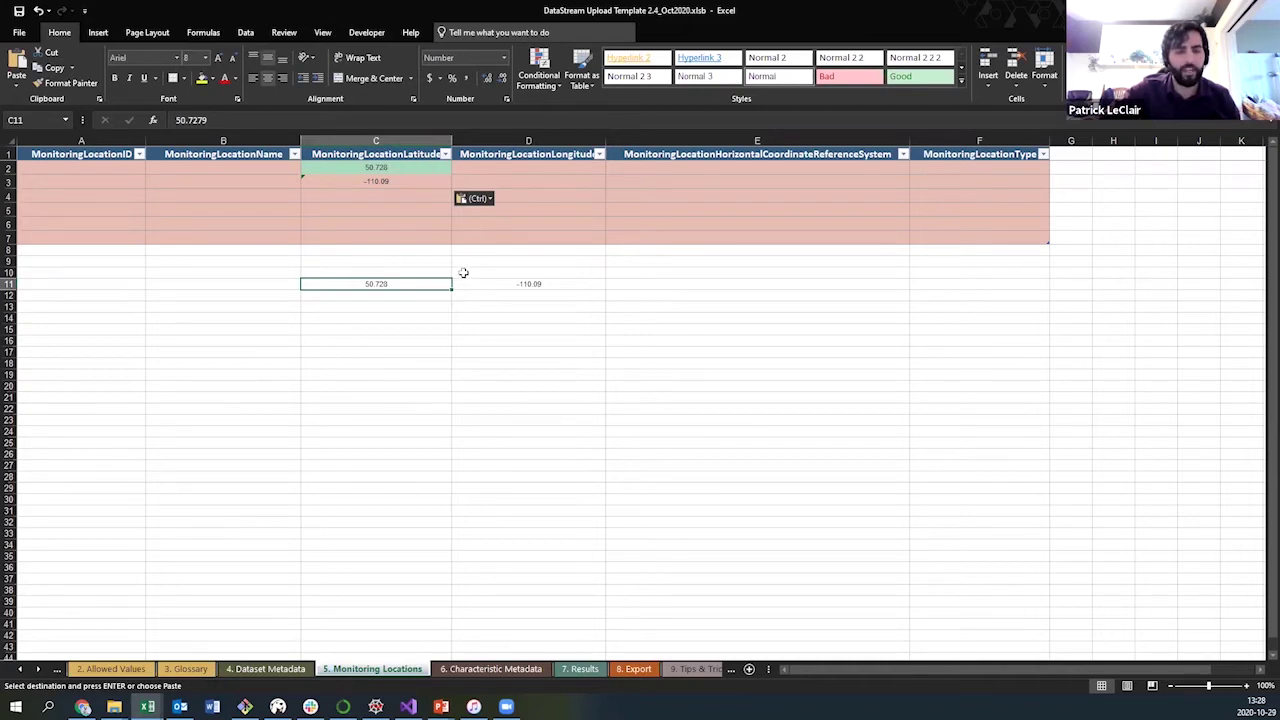
{"action": "key", "text": "ctrl+z"}
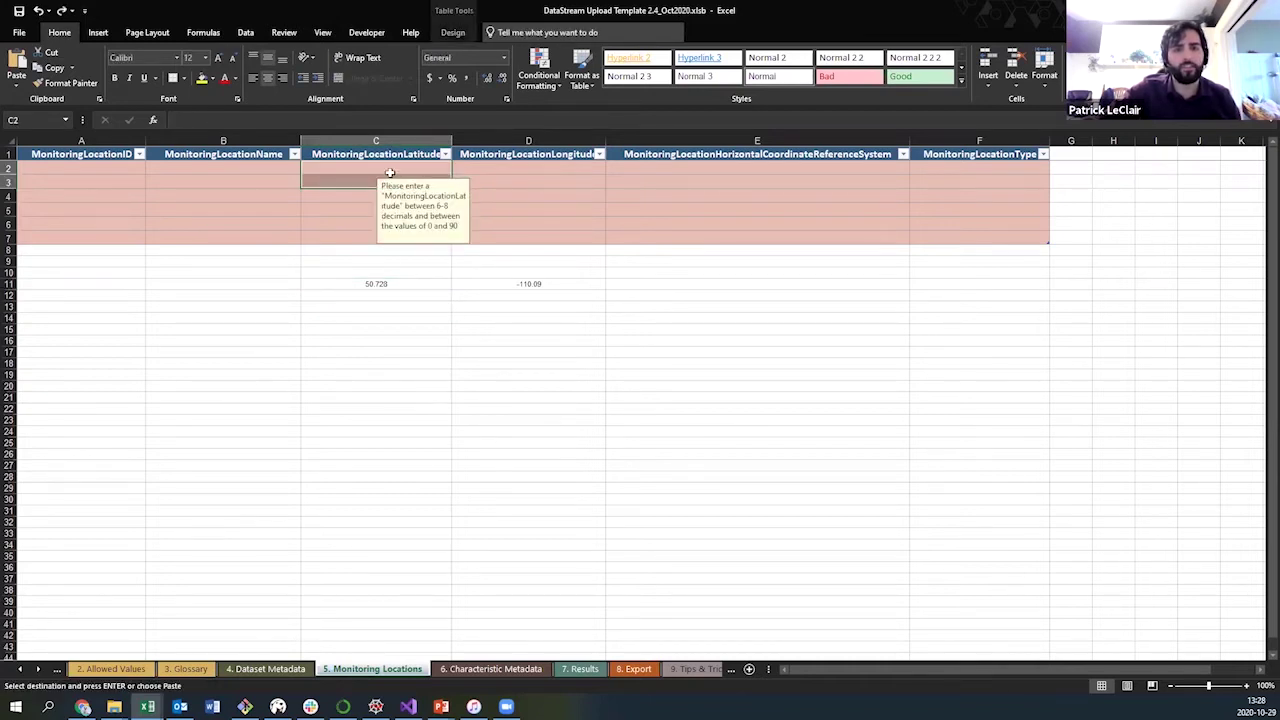
- Paste the copied coordinates as values only starting in cell C2, and clear the misplaced longitude from C3
{"action": "right_click", "coordinate": [390, 167]}
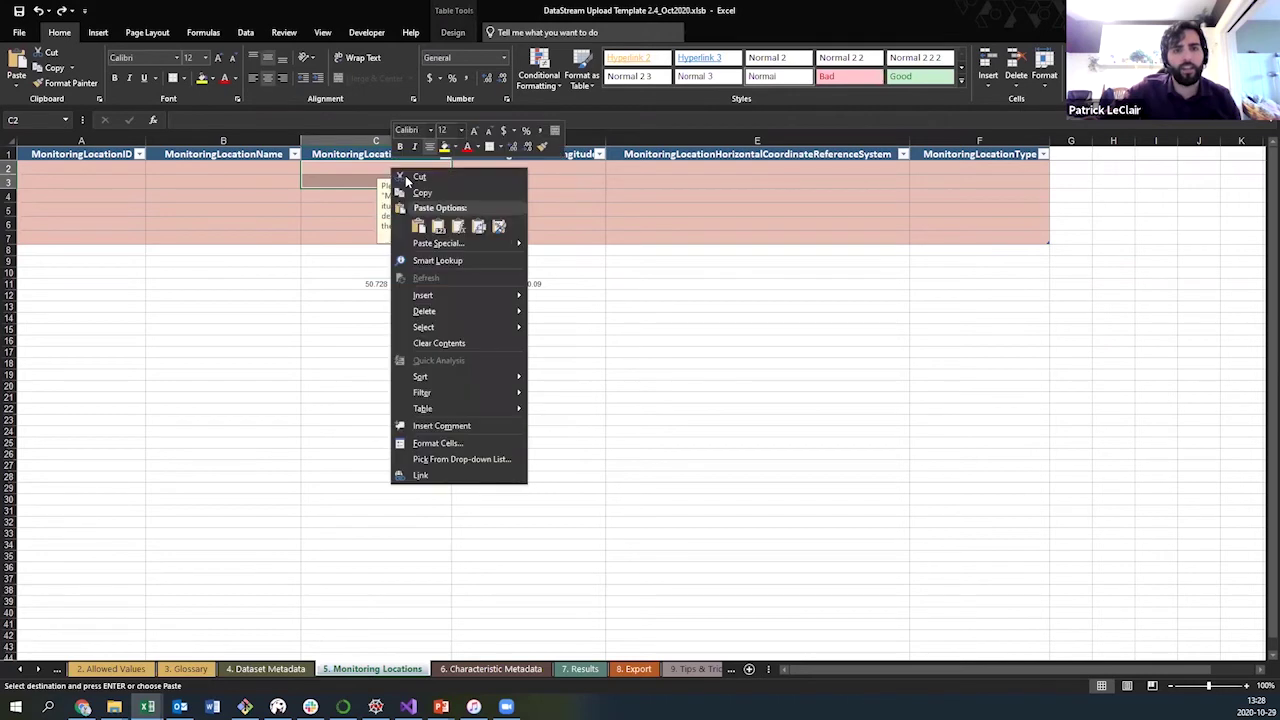
{"action": "left_click", "coordinate": [442, 238]}
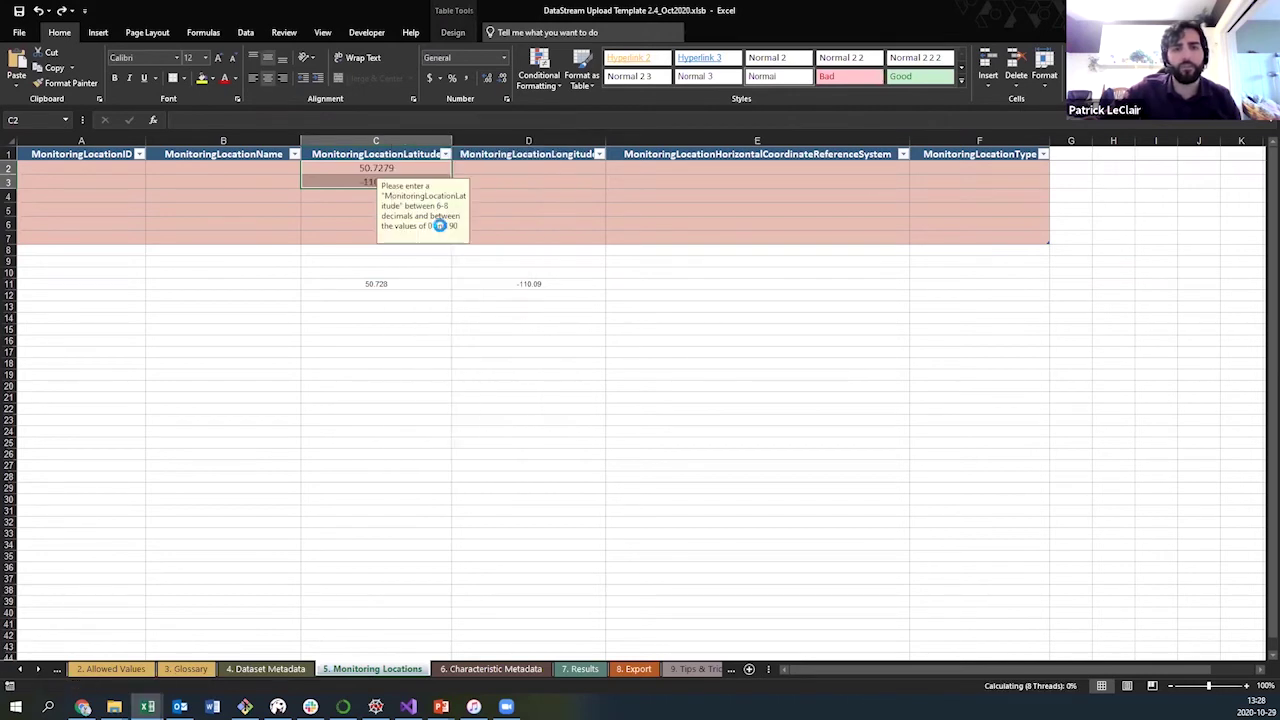
{"action": "left_click", "coordinate": [403, 337]}
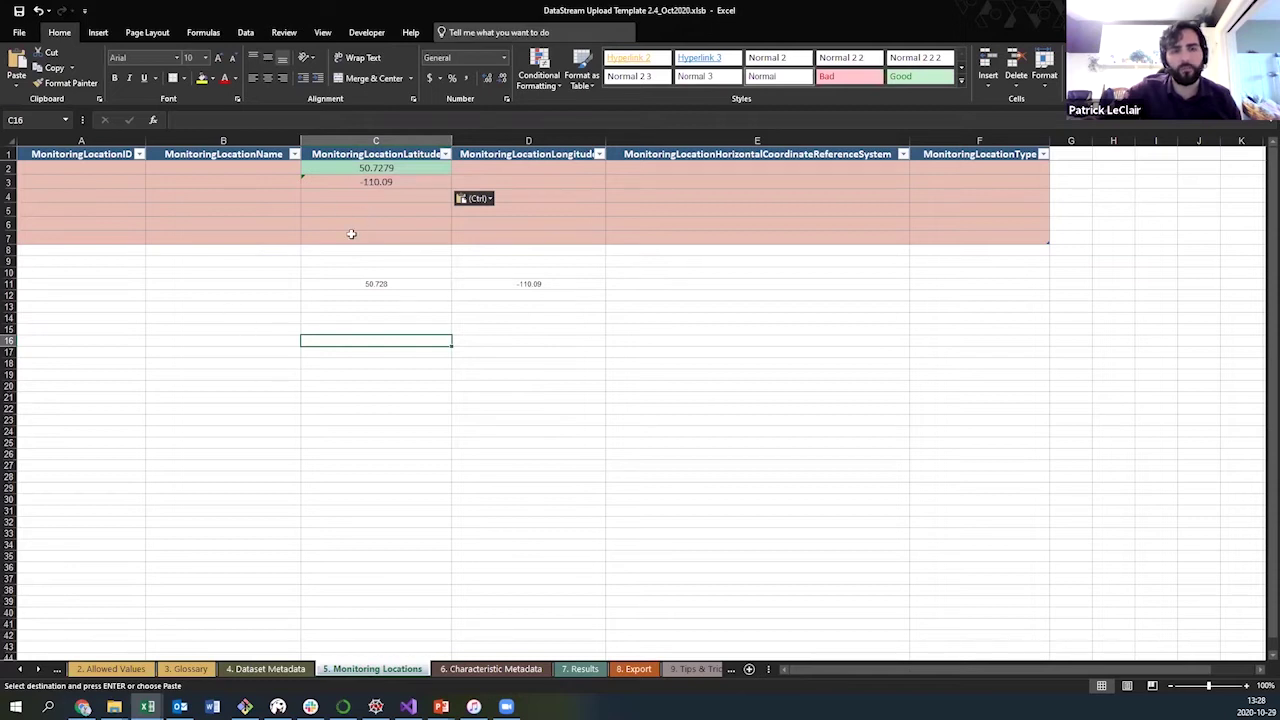
{"action": "left_click", "coordinate": [396, 170]}
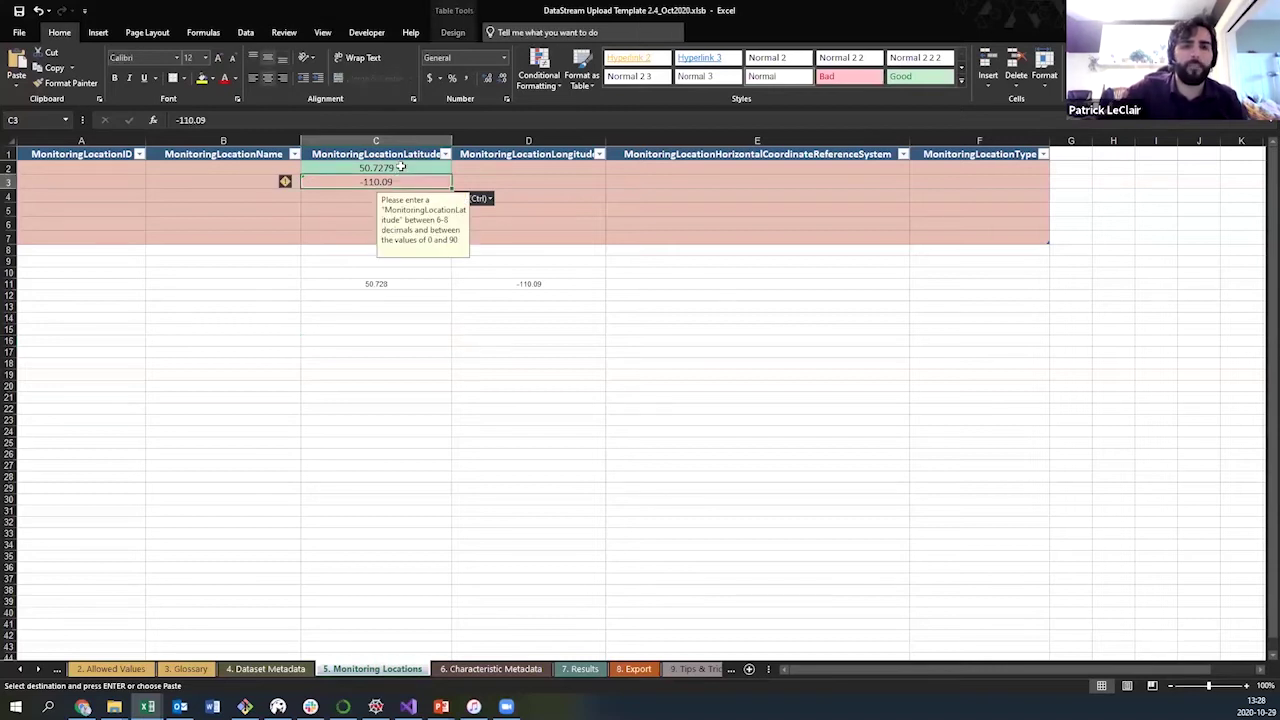
{"action": "left_click", "coordinate": [347, 182]}
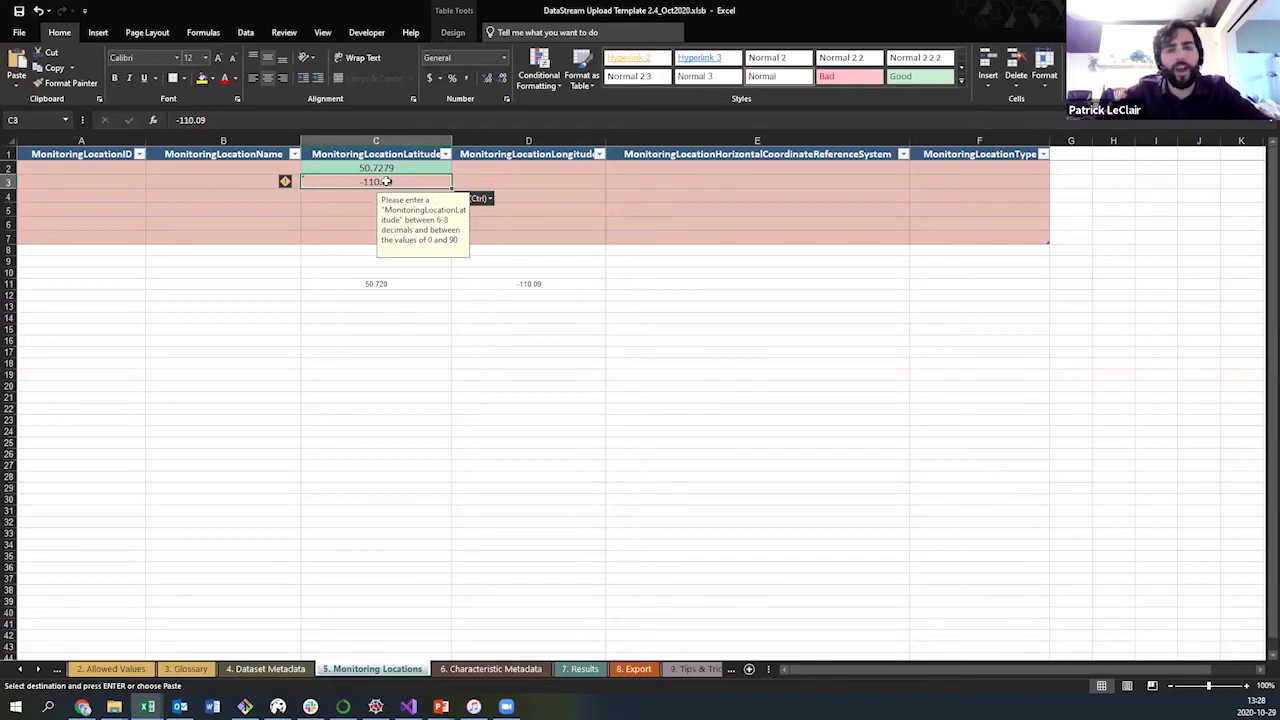
{"action": "key", "text": "ctrl+z"}
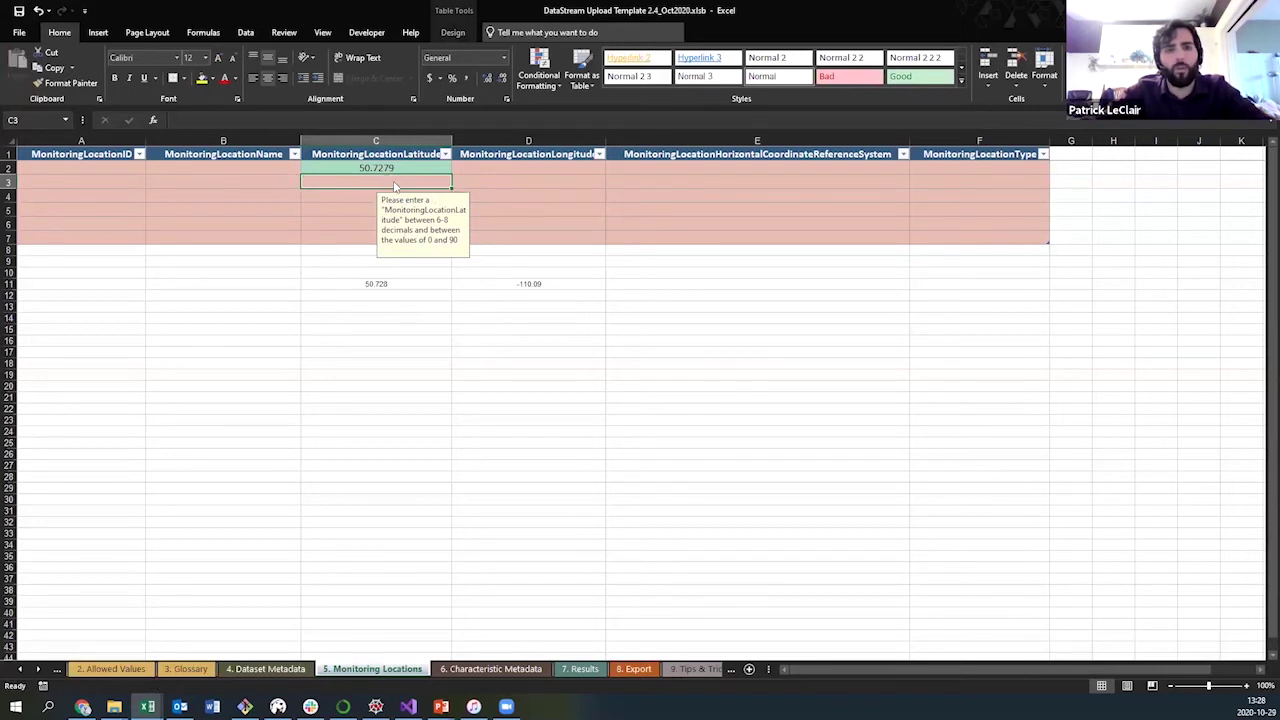
- Copy the longitude from D11 and paste it as a value into the first MonitoringLocationLongitude cell, D2
{"action": "left_click", "coordinate": [508, 288]}
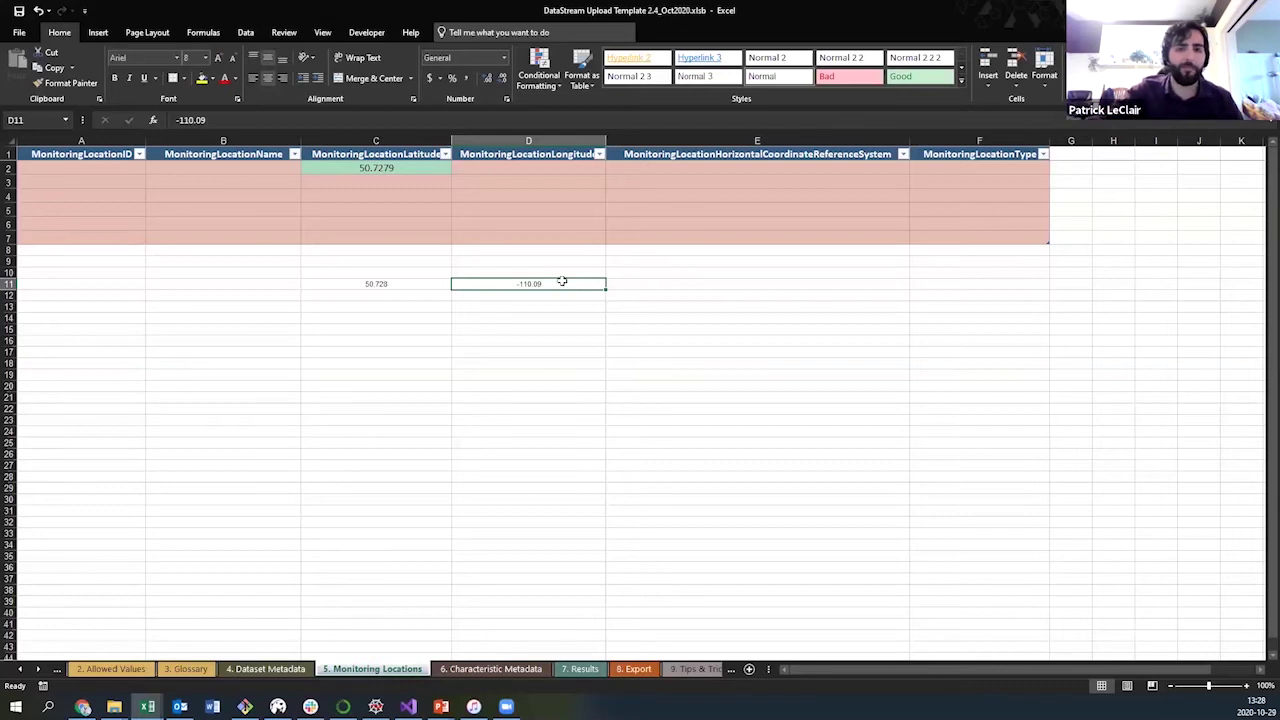
{"action": "key", "text": "ctrl+c"}
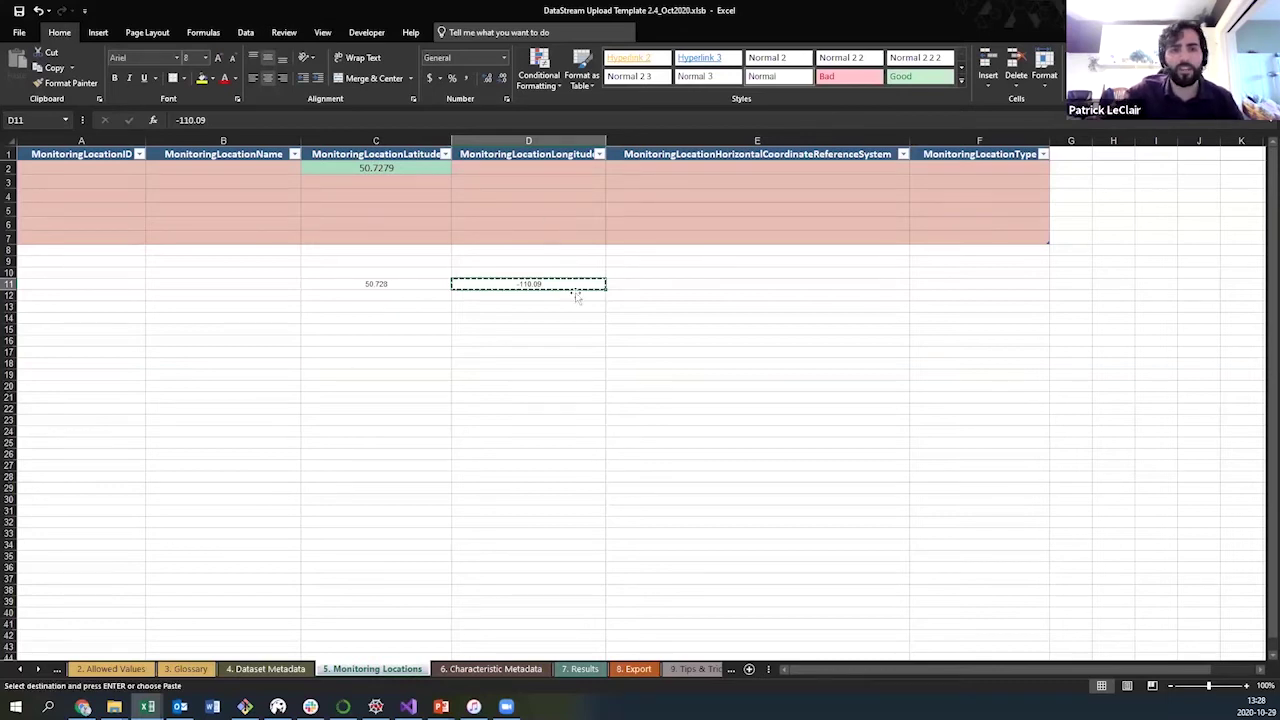
{"action": "left_click", "coordinate": [540, 167]}
{"action": "right_click", "coordinate": [541, 169]}
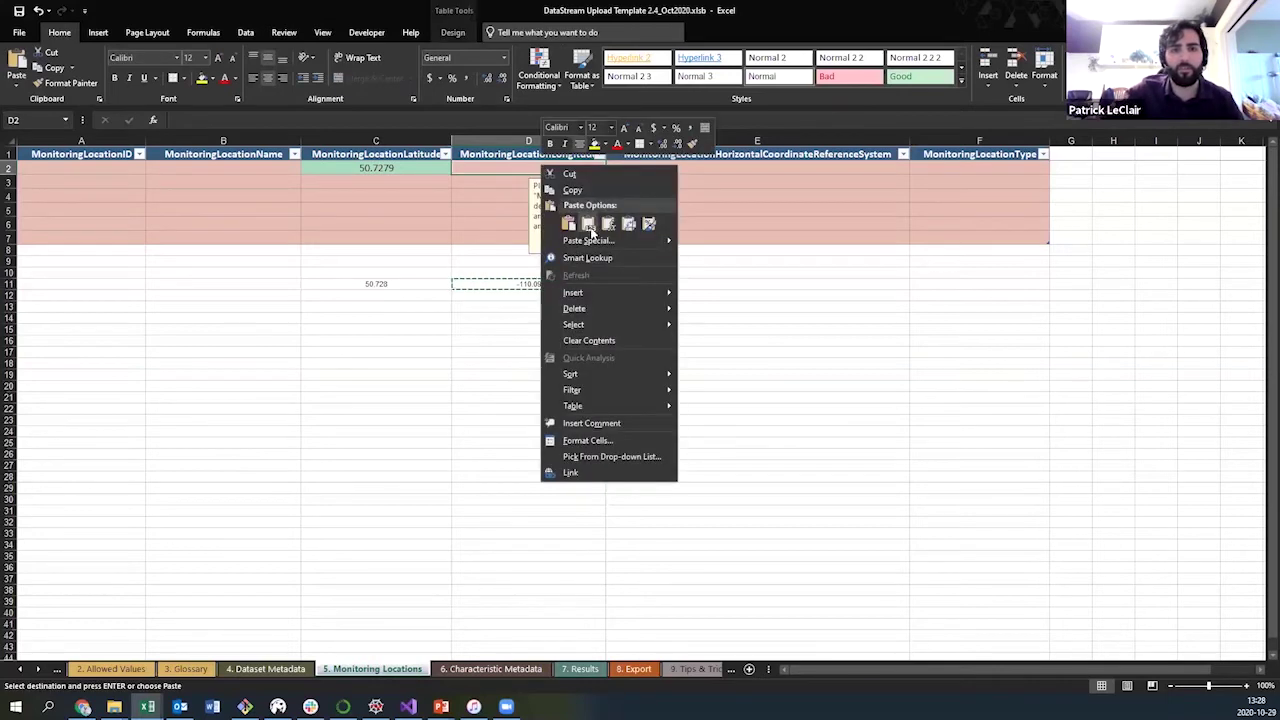
{"action": "left_click", "coordinate": [589, 224]}
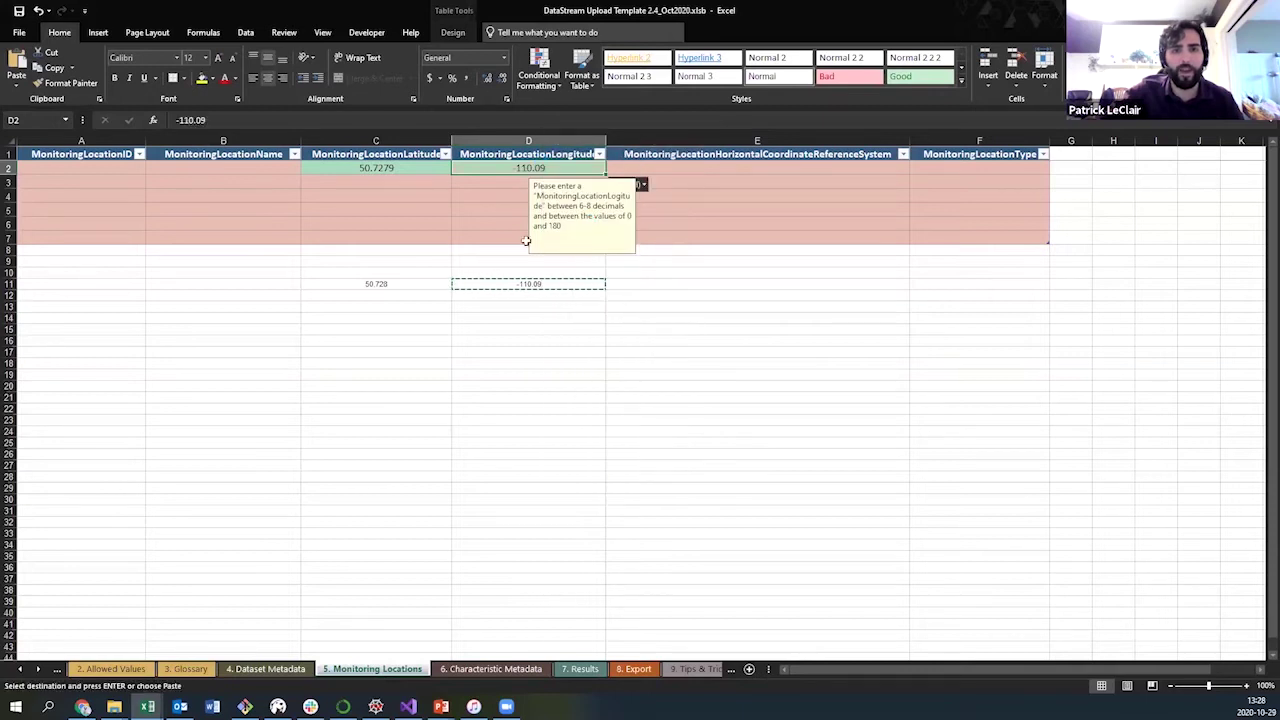
{"action": "mouse_move", "coordinate": [147, 706]}
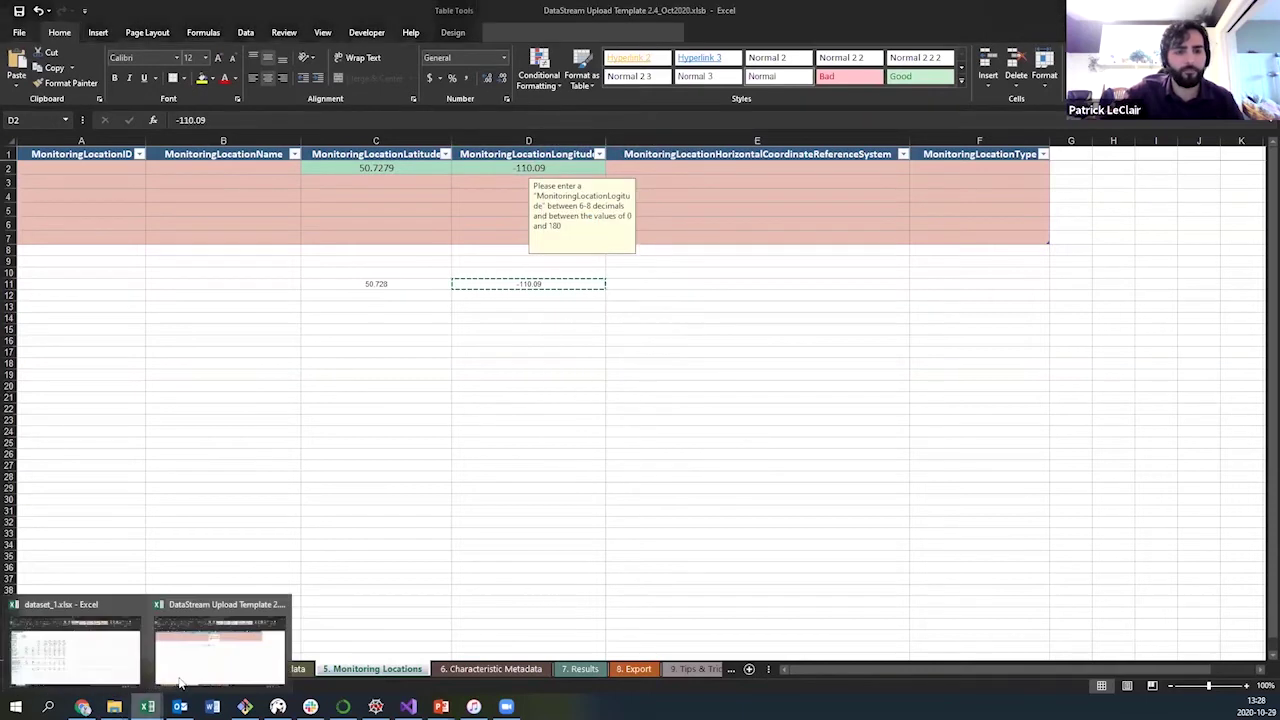
{"action": "left_click", "coordinate": [75, 650]}
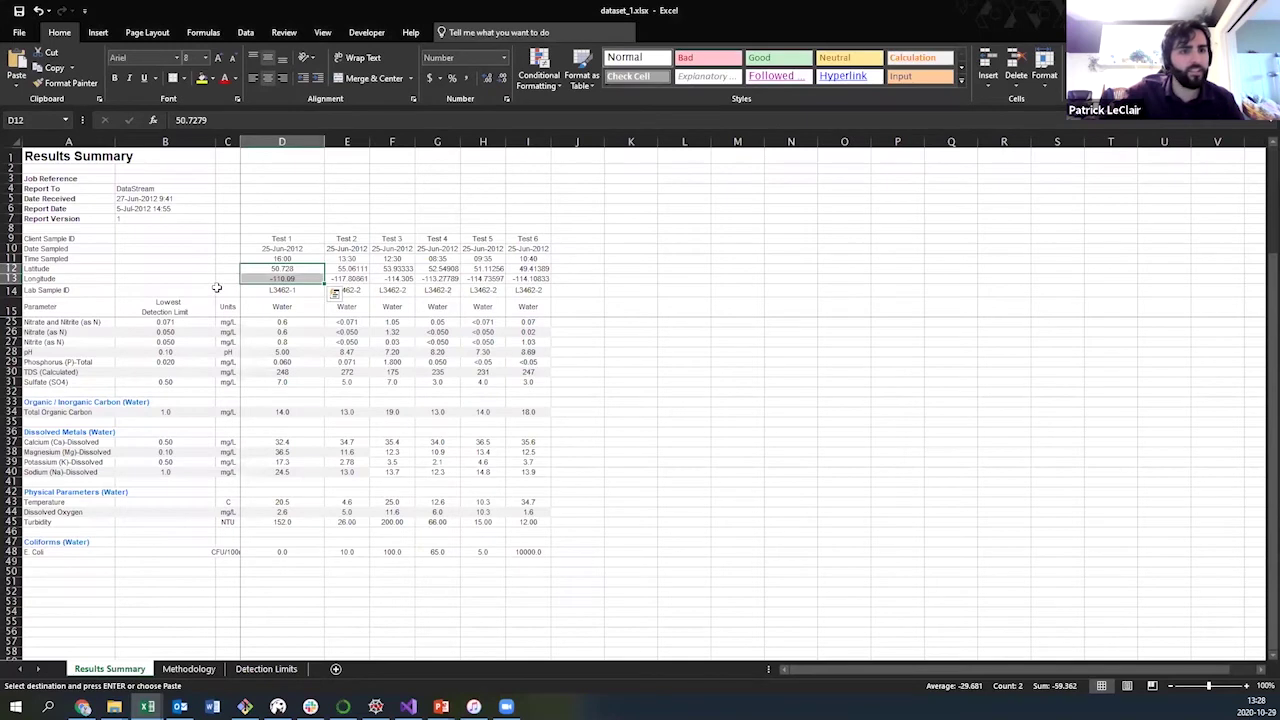
{"action": "mouse_move", "coordinate": [147, 706]}
{"action": "left_click", "coordinate": [215, 650]}
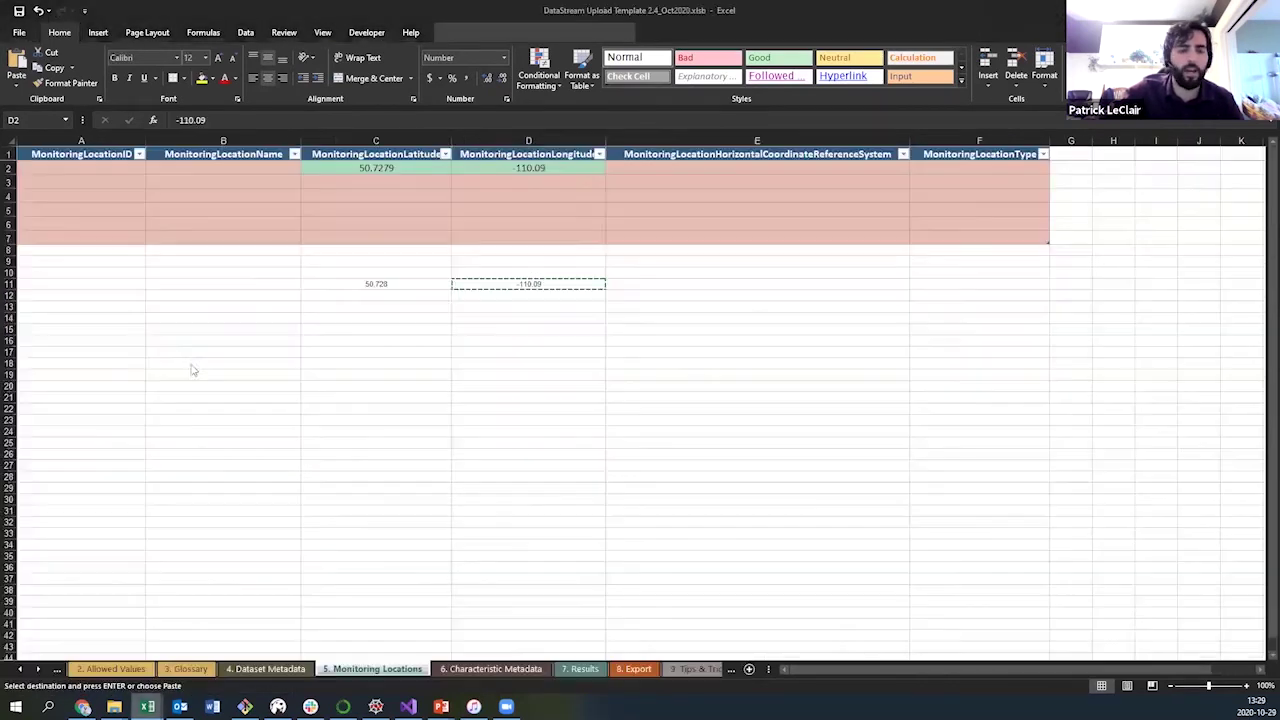
- Enter 1 as the MonitoringLocationID and Site 1 as the MonitoringLocationName in row 2
{"action": "left_click", "coordinate": [95, 166]}
{"action": "type", "text": "1"}
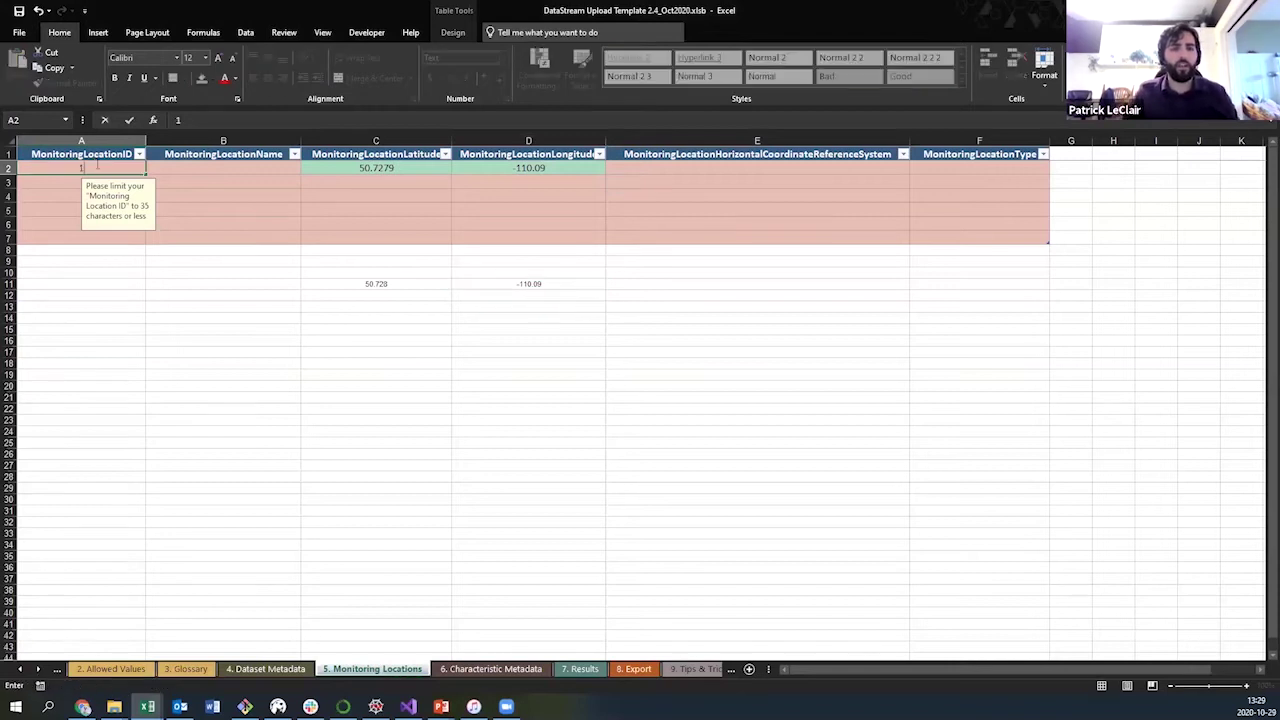
{"action": "key", "text": "Tab"}
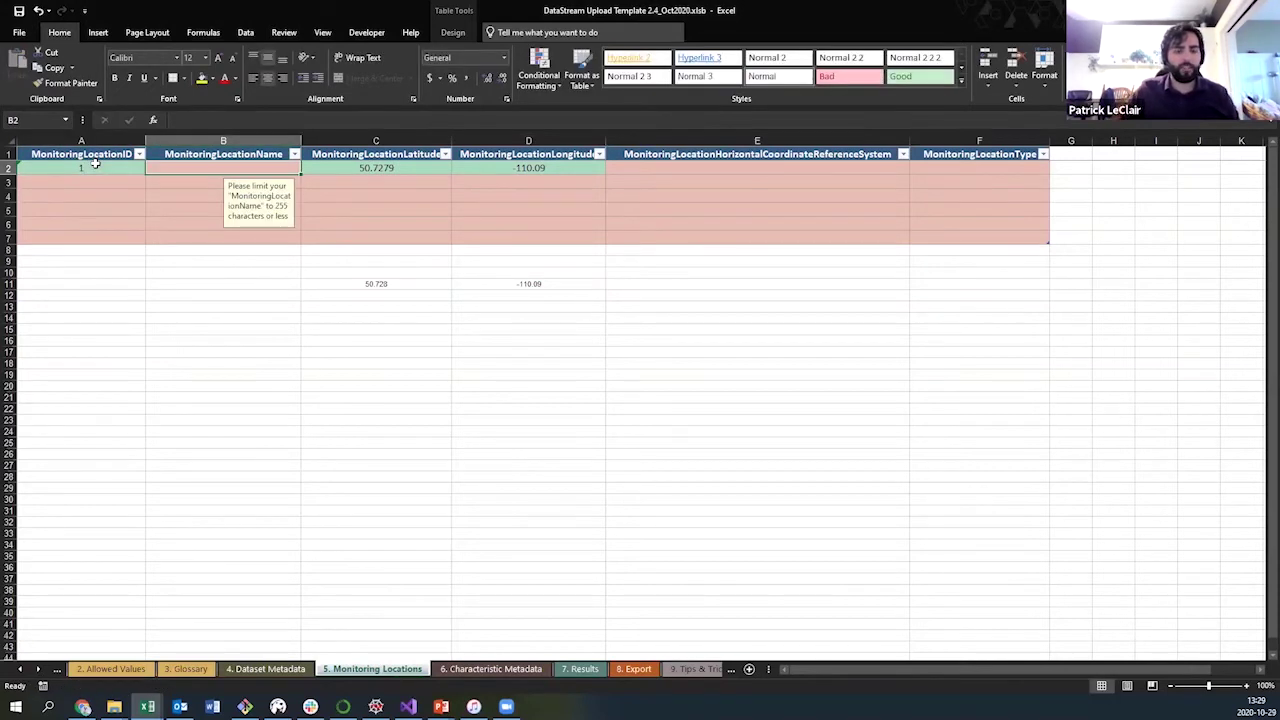
{"action": "type", "text": "Site 1"}
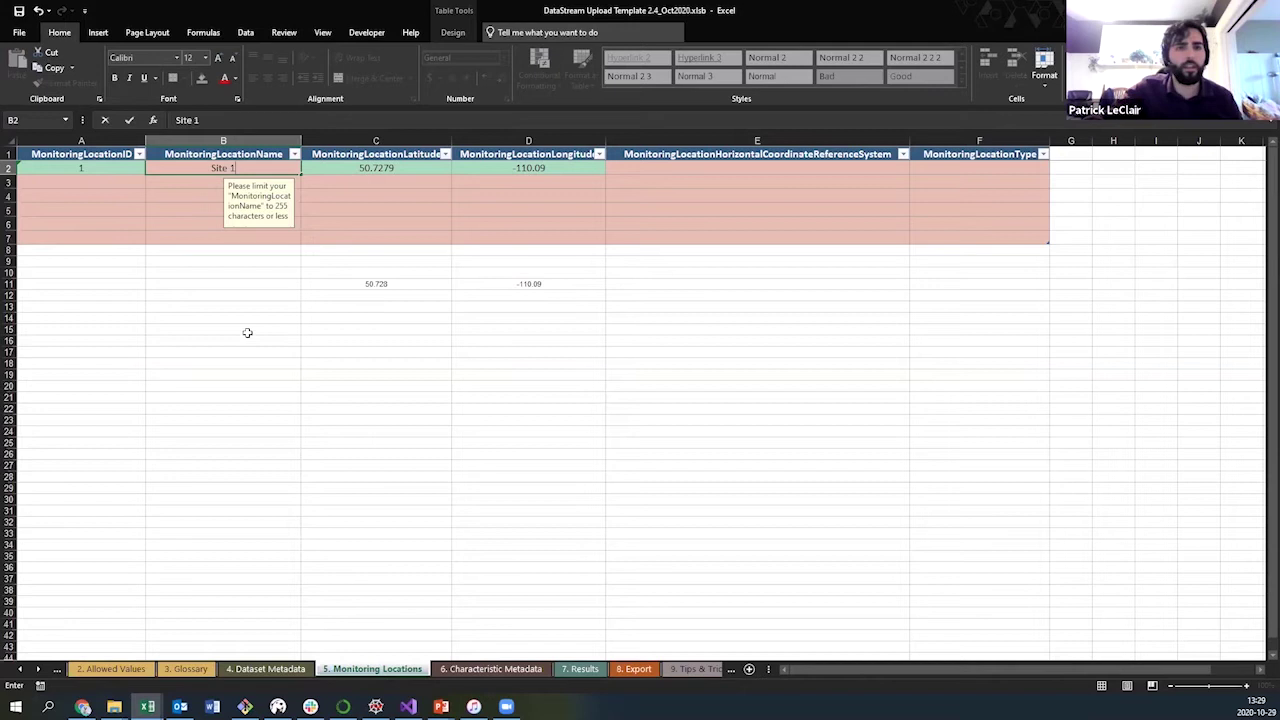
{"action": "left_click", "coordinate": [250, 350]}
- Copy the Test 2 latitude and longitude from dataset_1.xlsx and paste them transposed into C16 and D16 of the template's Monitoring Locations sheet
{"action": "mouse_move", "coordinate": [147, 706]}
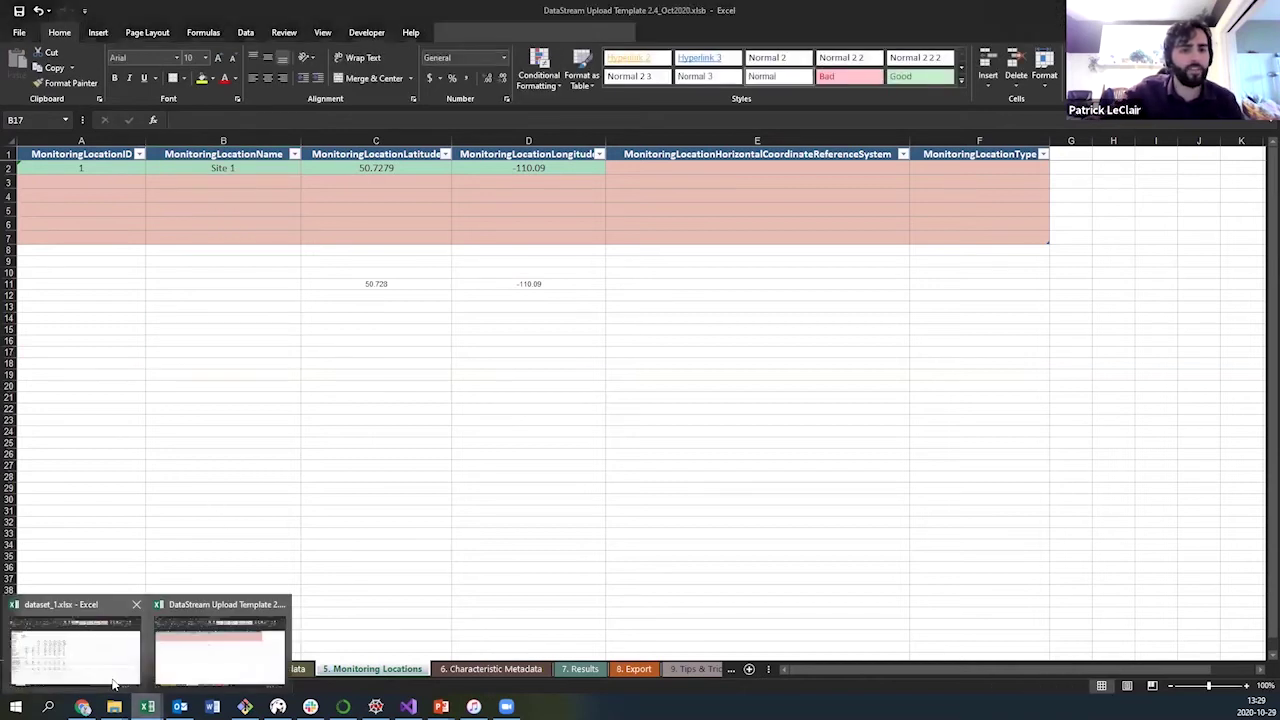
{"action": "left_click", "coordinate": [113, 684]}
{"action": "left_click", "coordinate": [357, 269]}
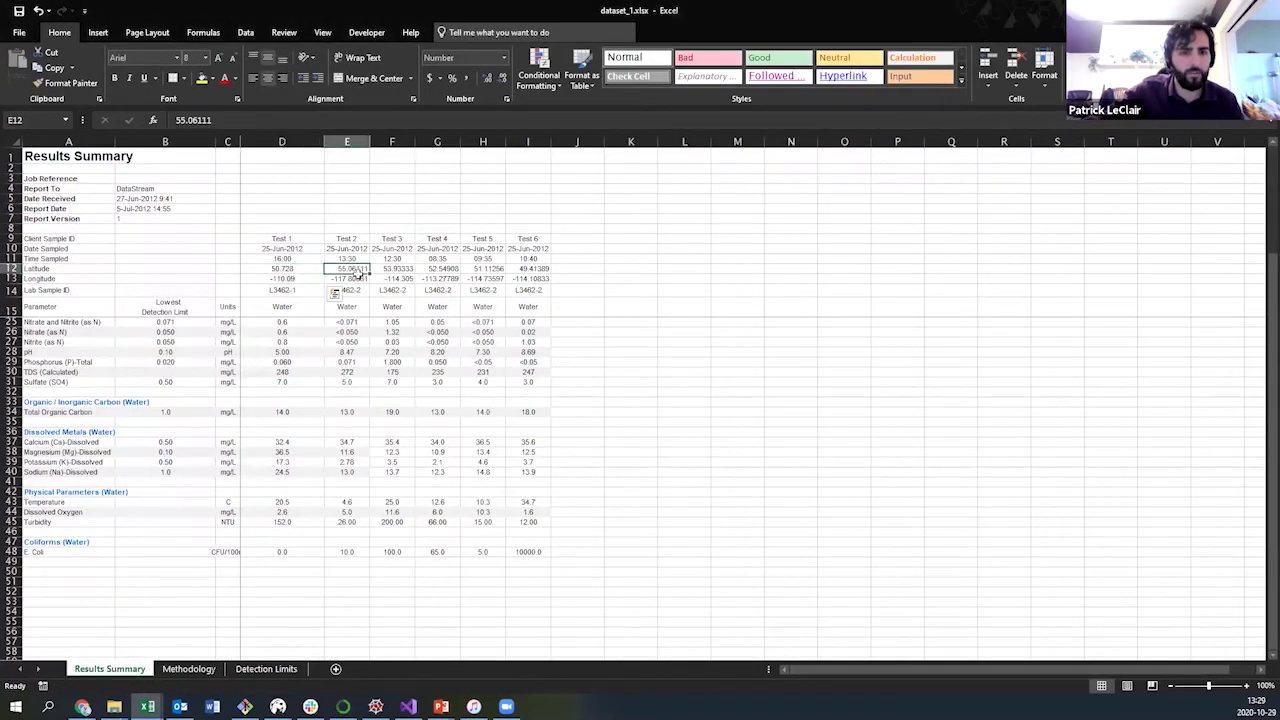
{"action": "left_click_drag", "start_coordinate": [357, 272], "coordinate": [357, 279]}
{"action": "key", "text": "ctrl+c"}
{"action": "mouse_move", "coordinate": [147, 706]}
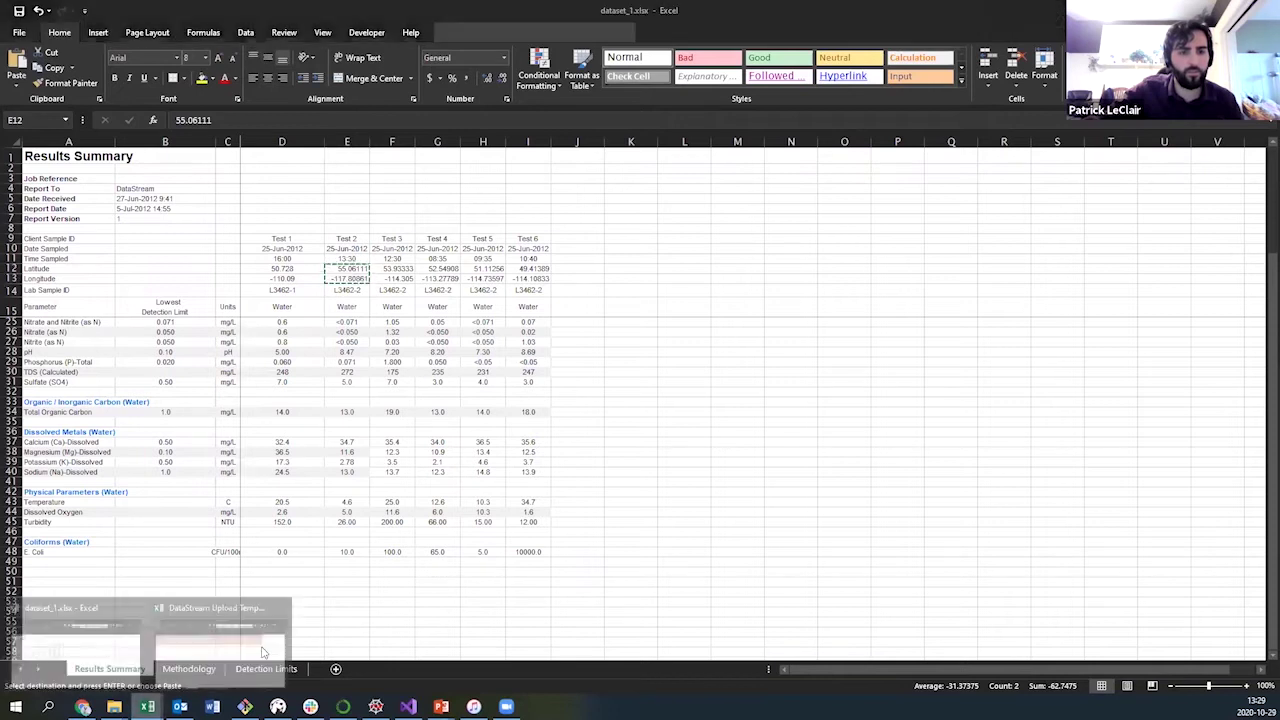
{"action": "left_click", "coordinate": [263, 652]}
{"action": "left_click", "coordinate": [369, 343]}
{"action": "right_click", "coordinate": [371, 344]}
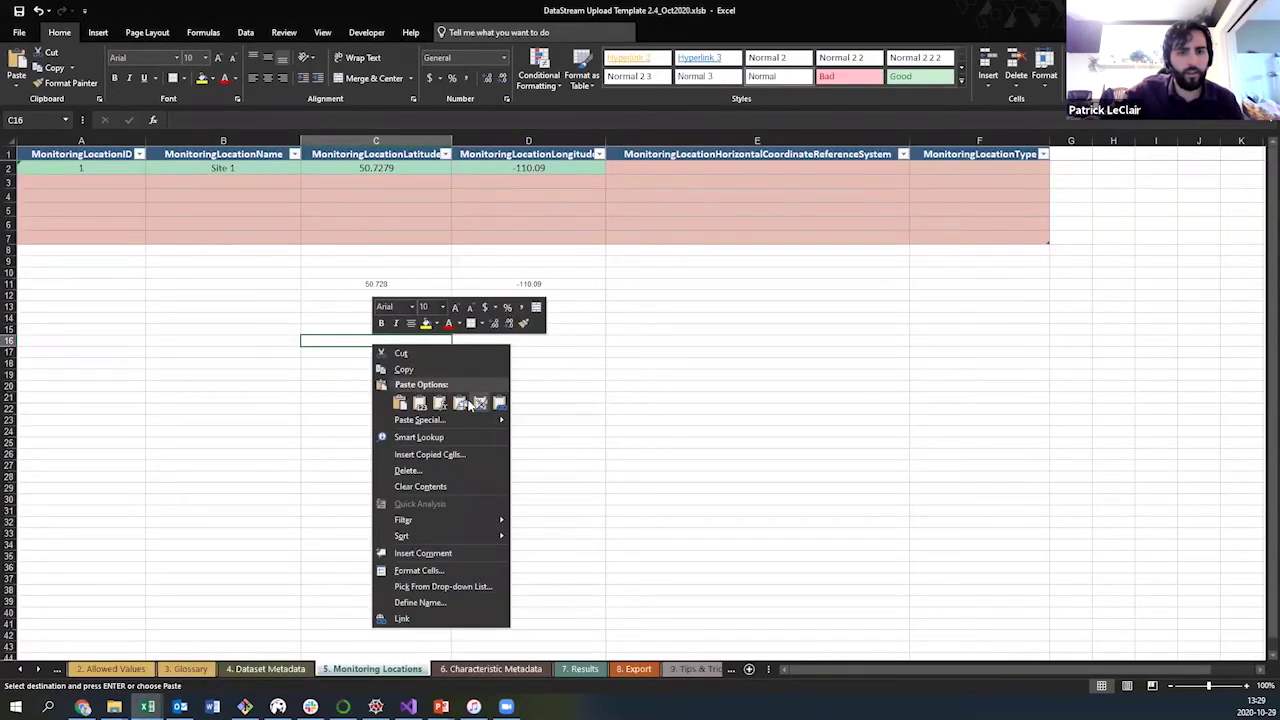
{"action": "left_click", "coordinate": [460, 403]}
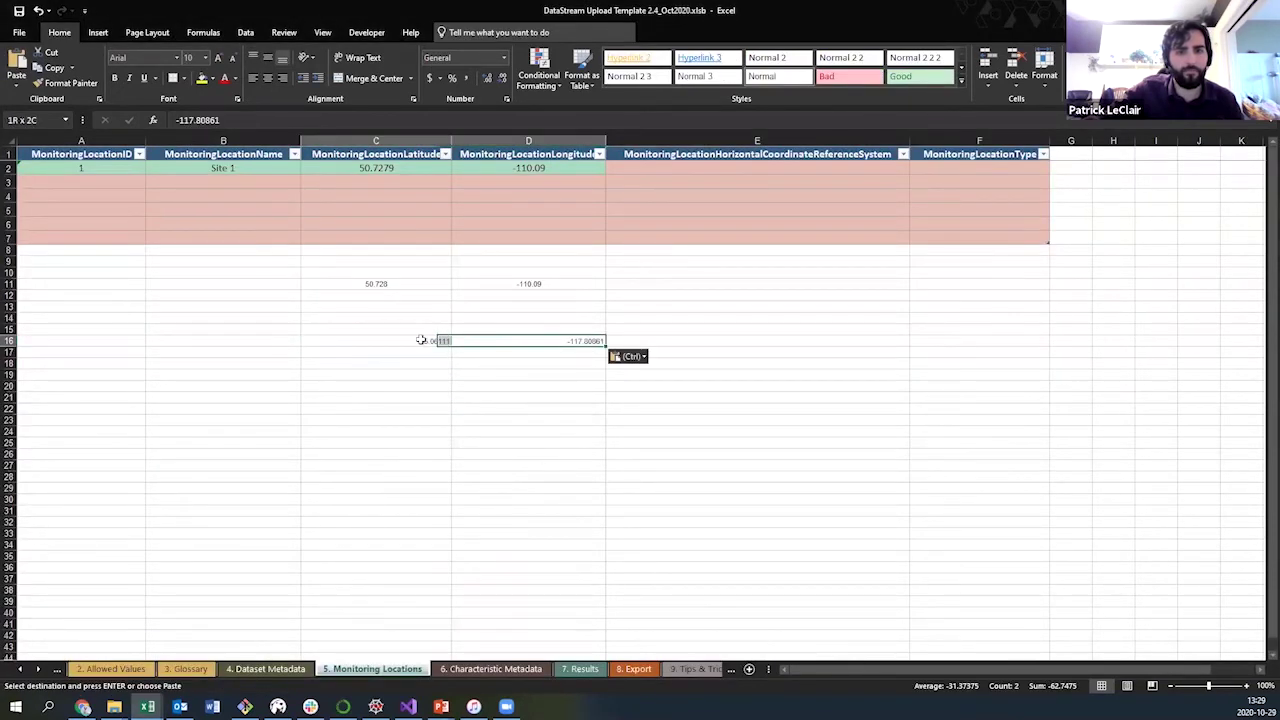
- Copy the transposed coordinates from row 16 and paste them as values only into C3 and D3
{"action": "key", "text": "ctrl+c"}
{"action": "left_click", "coordinate": [406, 182]}
{"action": "right_click", "coordinate": [411, 183]}
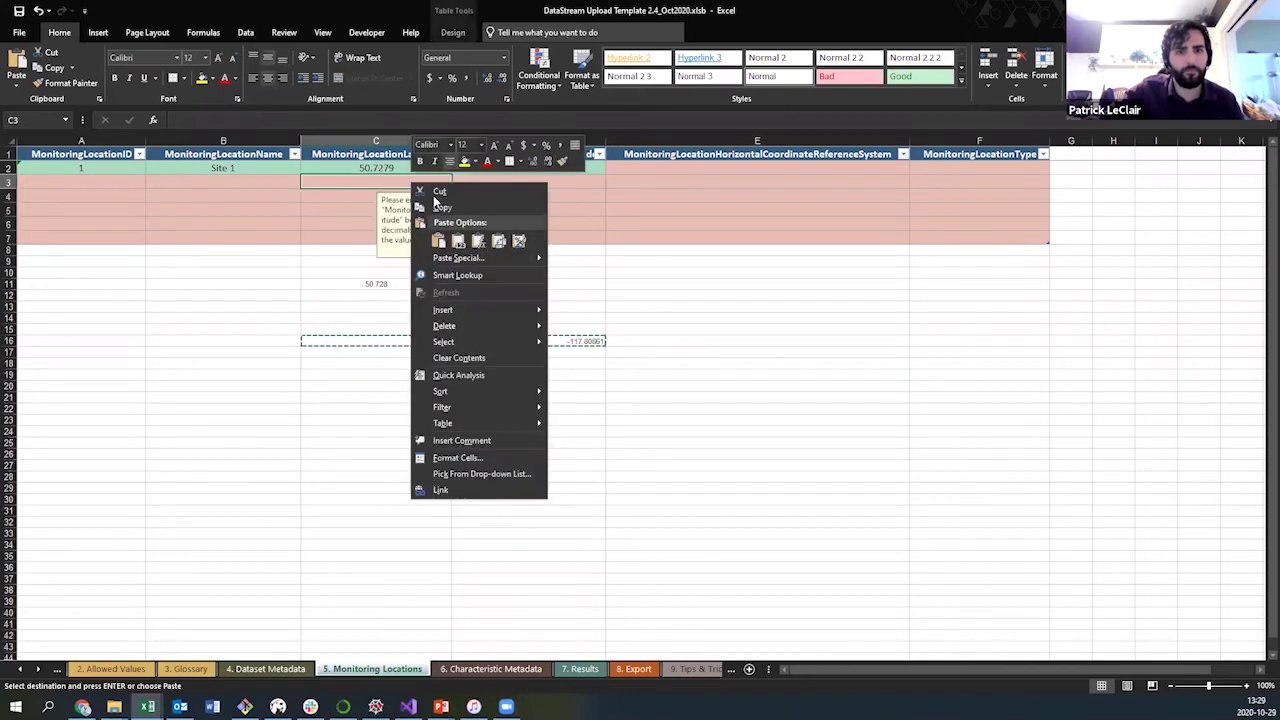
{"action": "left_click", "coordinate": [460, 241]}
{"action": "left_click", "coordinate": [486, 405]}
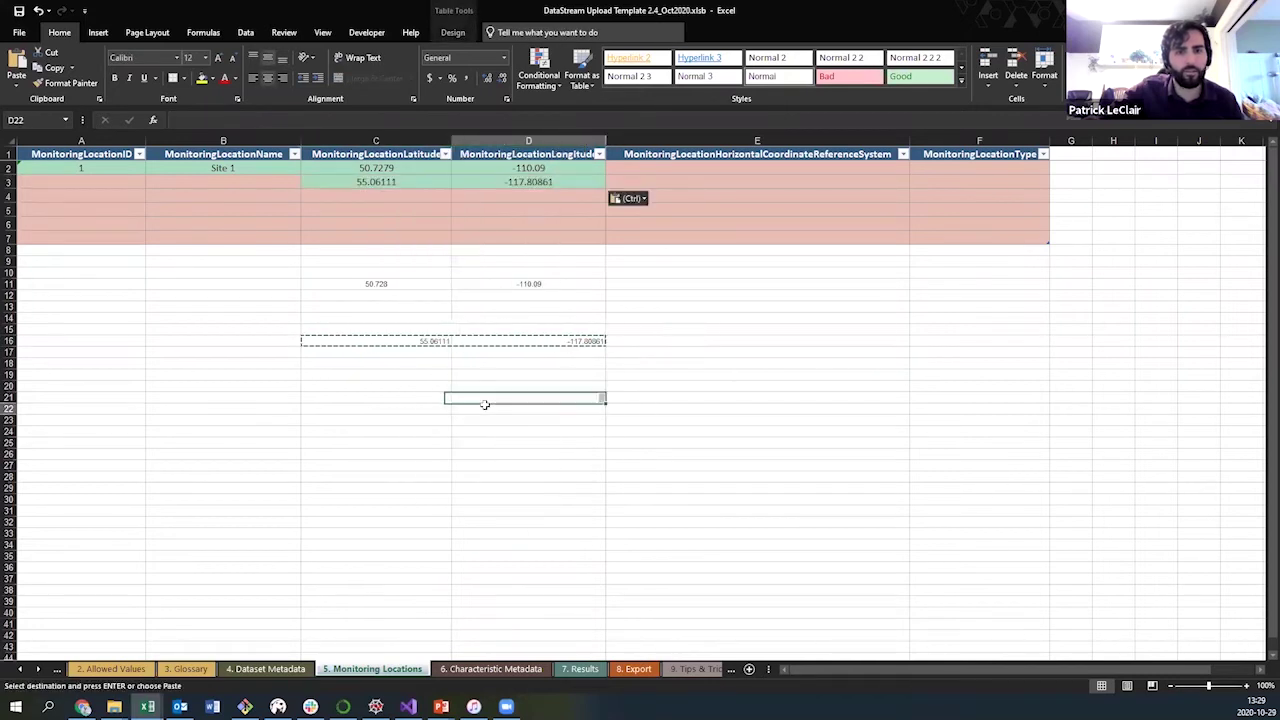
- Enter 2 as the MonitoringLocationID and Site 2 as the MonitoringLocationName in row 3
{"action": "left_click", "coordinate": [133, 185]}
{"action": "type", "text": "2"}
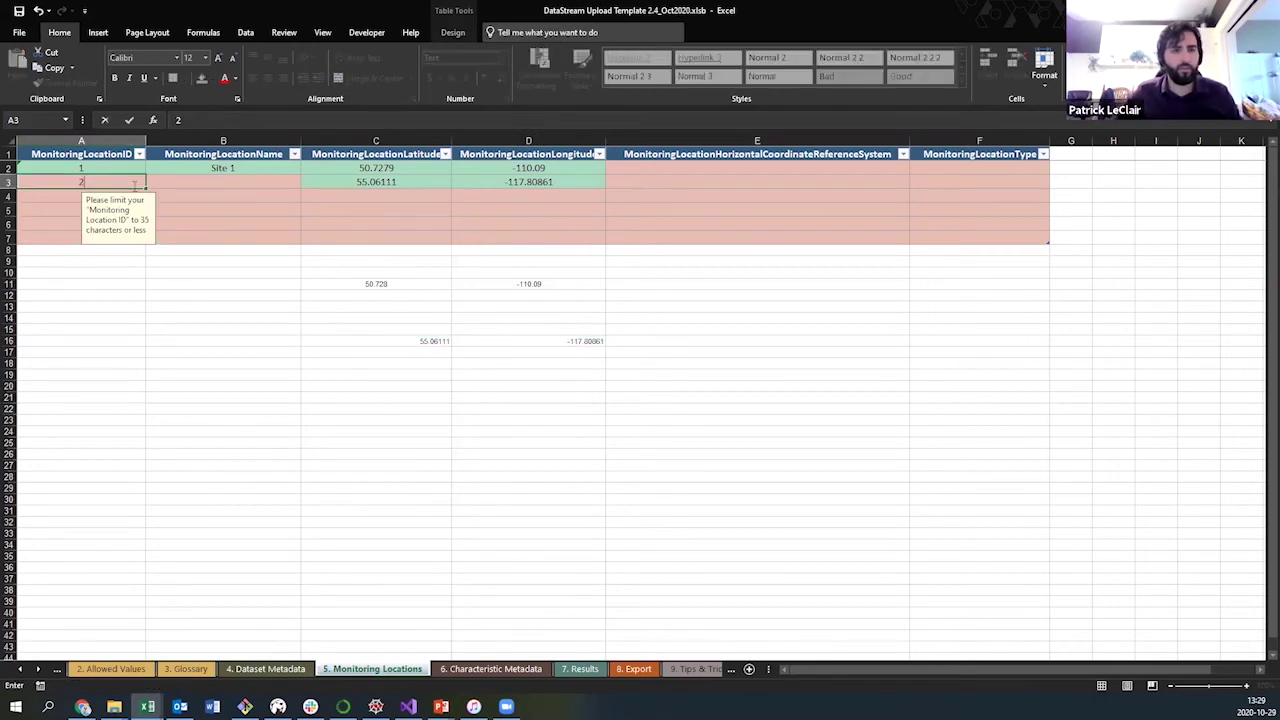
{"action": "key", "text": "Tab"}
{"action": "type", "text": "Site 1"}
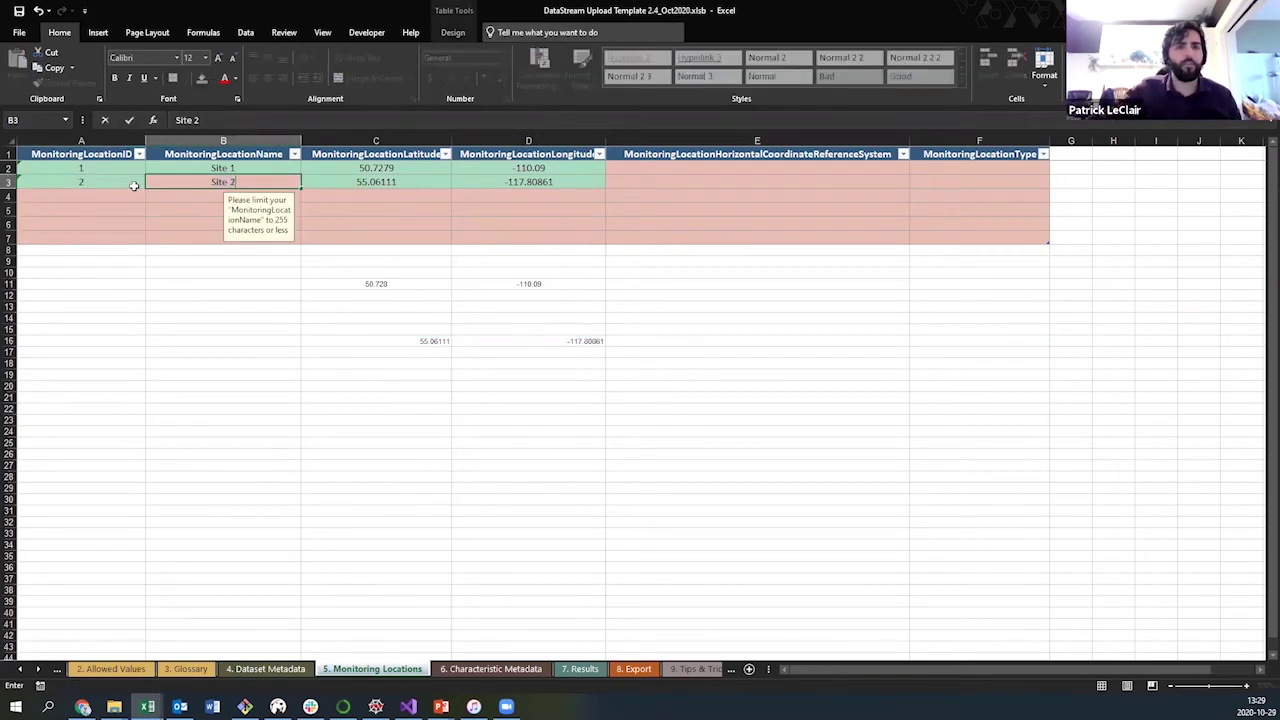
{"action": "left_click", "coordinate": [223, 290]}
{"action": "left_click", "coordinate": [240, 423]}
- Copy the Test 3 latitude and longitude from dataset_1.xlsx and paste them transposed into C18 and D18 of the template's Monitoring Locations sheet
{"action": "mouse_move", "coordinate": [147, 706]}
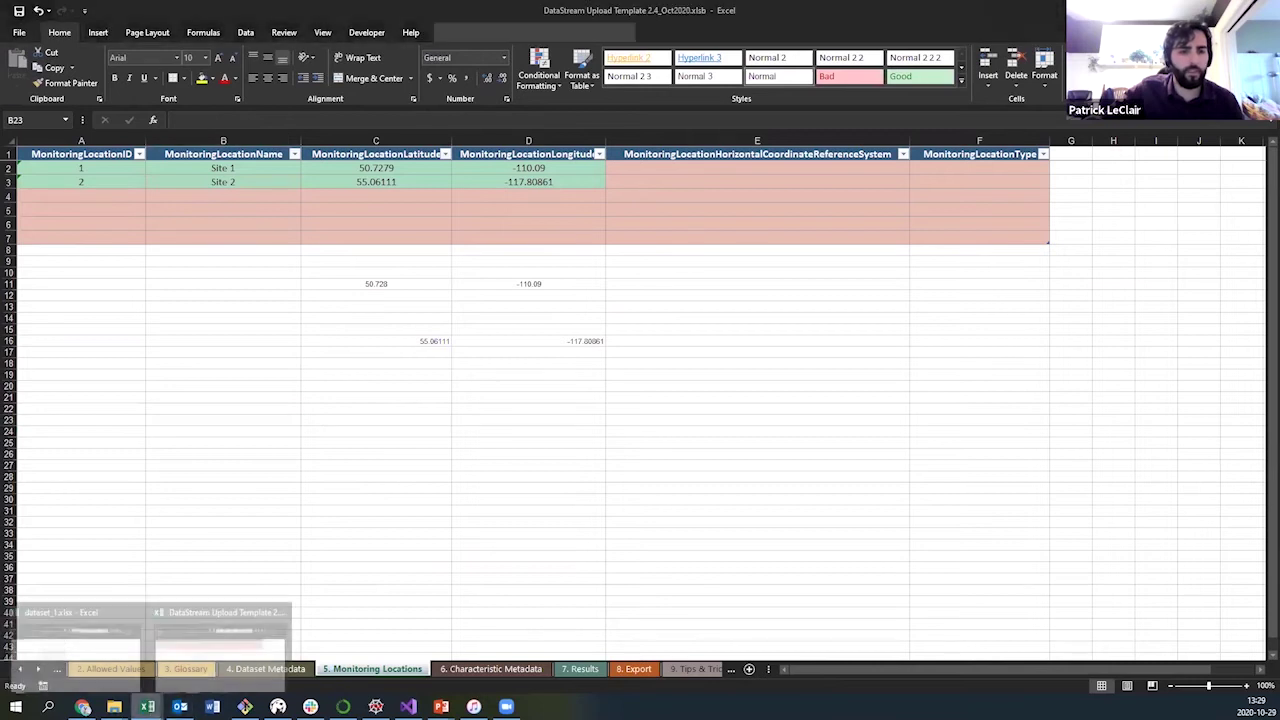
{"action": "left_click", "coordinate": [70, 630]}
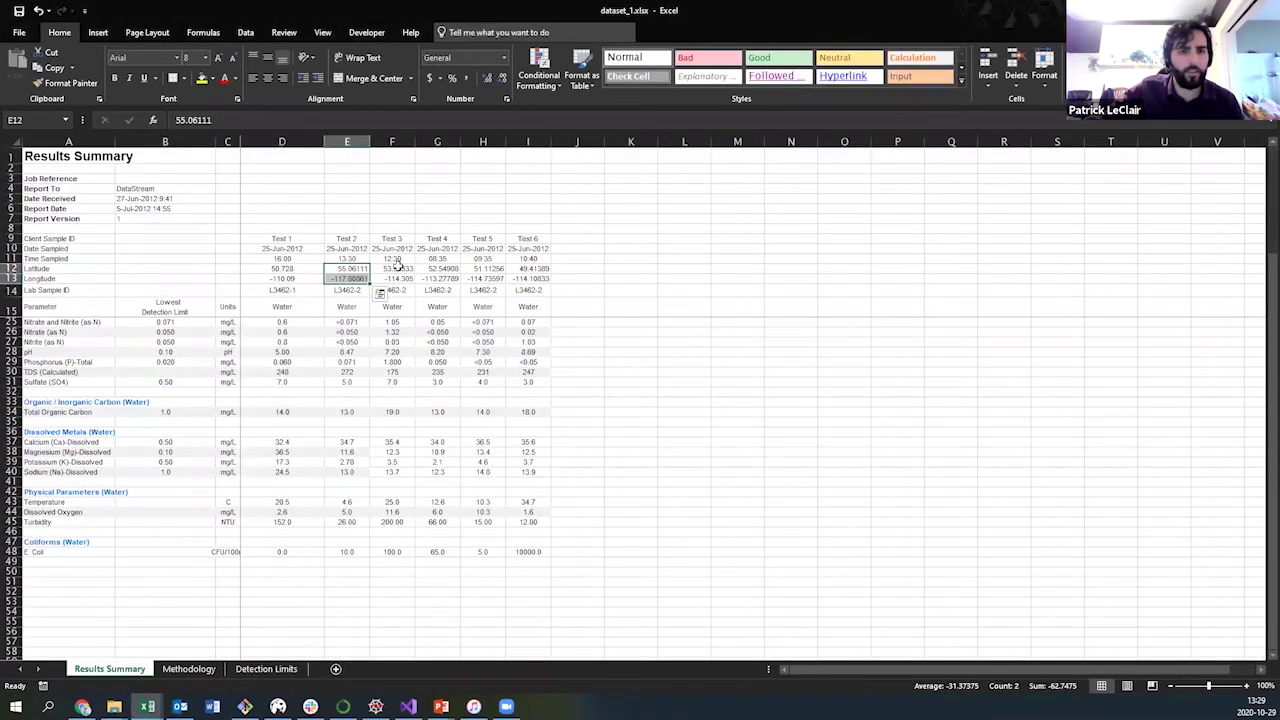
{"action": "left_click_drag", "start_coordinate": [397, 266], "coordinate": [400, 279]}
{"action": "key", "text": "ctrl+c"}
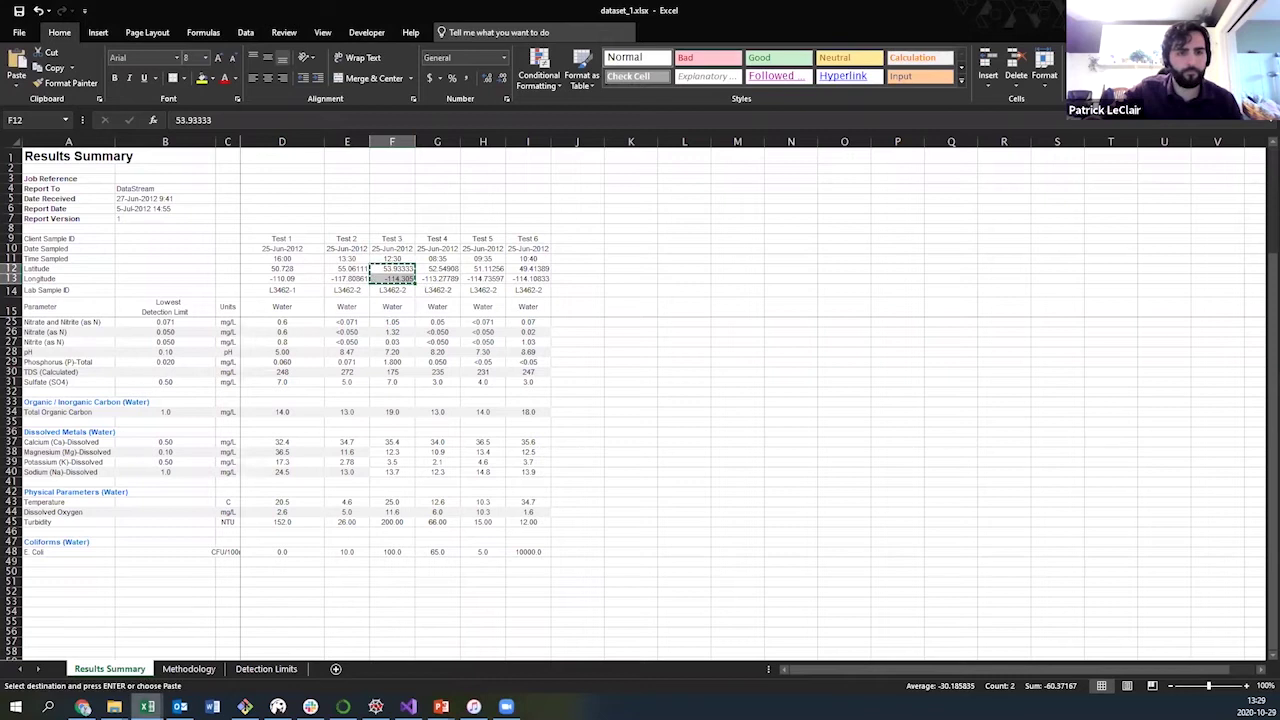
{"action": "mouse_move", "coordinate": [147, 706]}
{"action": "left_click", "coordinate": [220, 645]}
{"action": "left_click", "coordinate": [374, 362]}
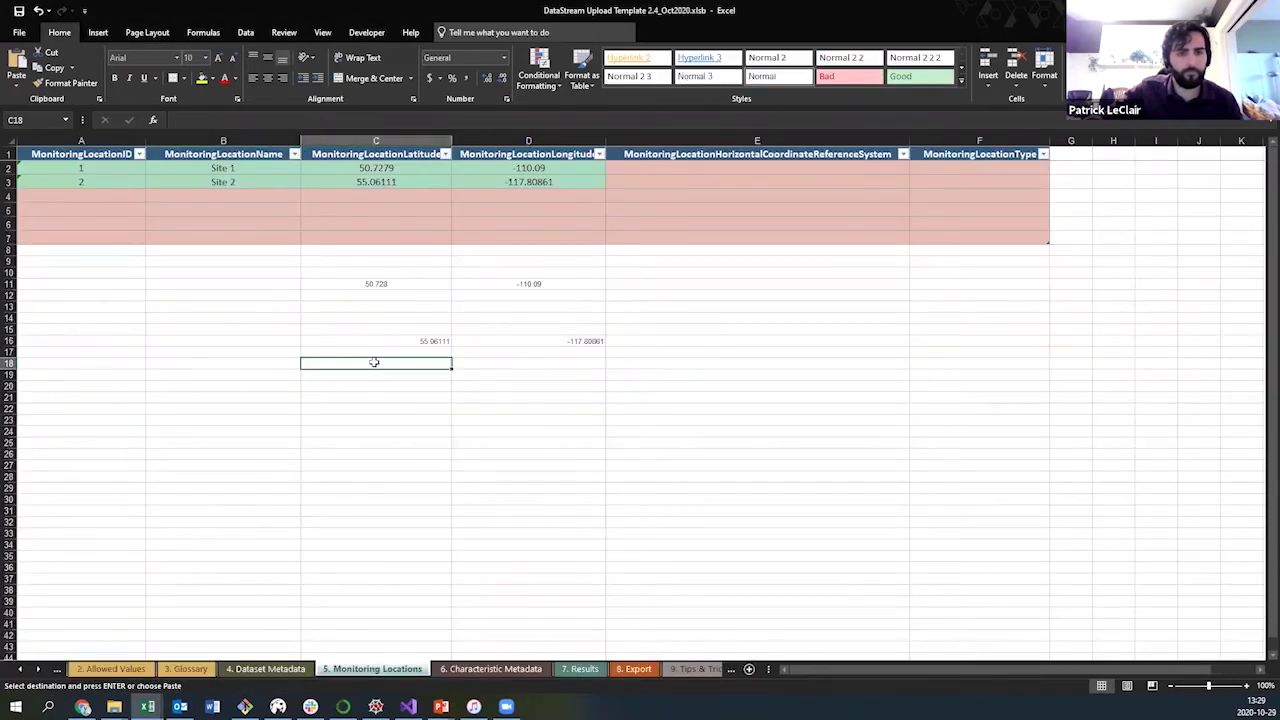
{"action": "right_click", "coordinate": [374, 362]}
{"action": "left_click", "coordinate": [446, 418]}
- Copy the transposed coordinates from row 18 and paste them as values only into C4 and D4
{"action": "key", "text": "ctrl+c"}
{"action": "left_click", "coordinate": [374, 195]}
{"action": "right_click", "coordinate": [376, 194]}
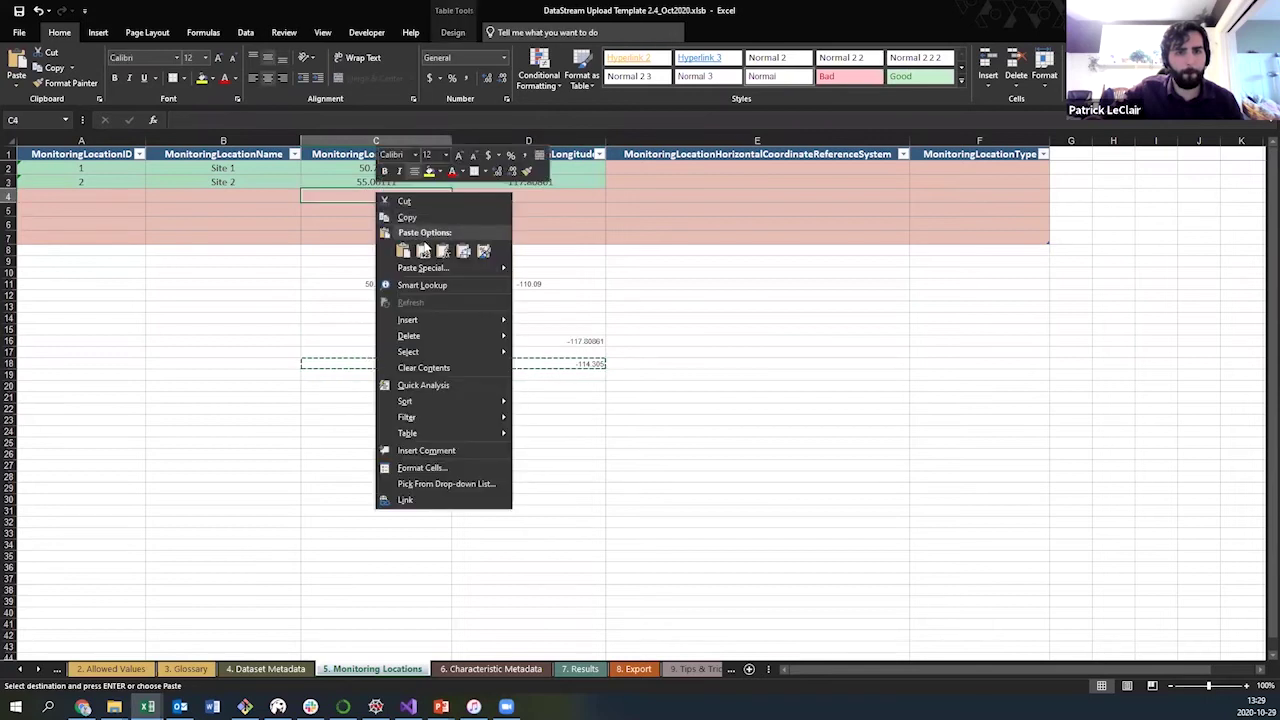
{"action": "left_click", "coordinate": [423, 250]}
- Enter 3 as the MonitoringLocationID and Site 3 as the MonitoringLocationName in row 4
{"action": "left_click", "coordinate": [143, 196]}
{"action": "type", "text": "3"}
{"action": "key", "text": "Tab"}
{"action": "type", "text": "Site"}
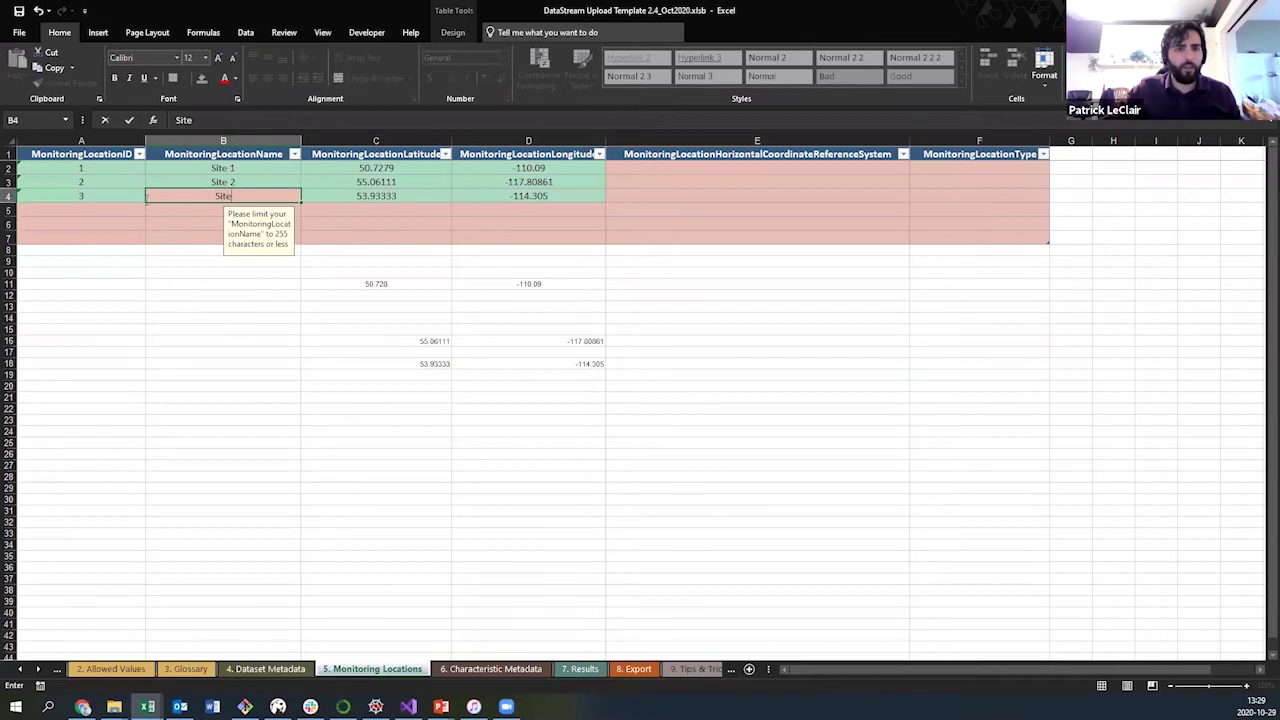
{"action": "left_click", "coordinate": [222, 376]}
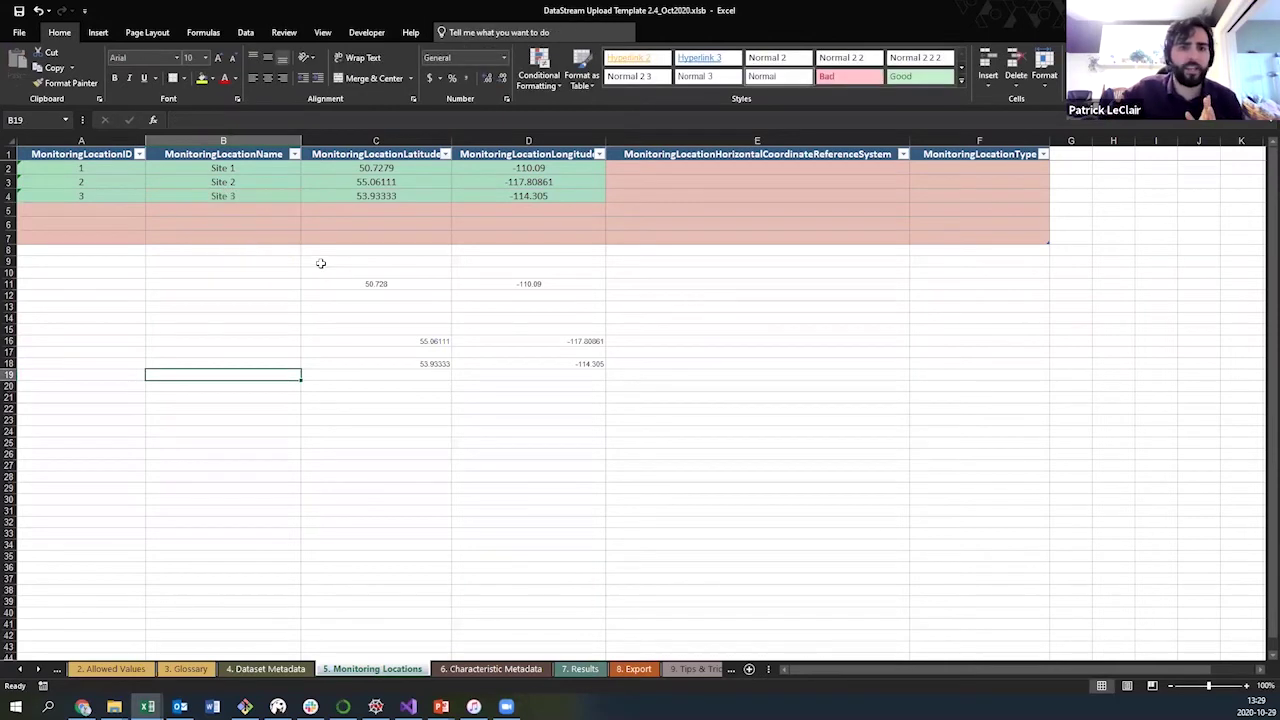
- Clear the scratch coordinates below the table by deleting the contents of C9:E21
{"action": "left_click_drag", "start_coordinate": [340, 262], "coordinate": [617, 397]}
{"action": "key", "text": "Delete"}
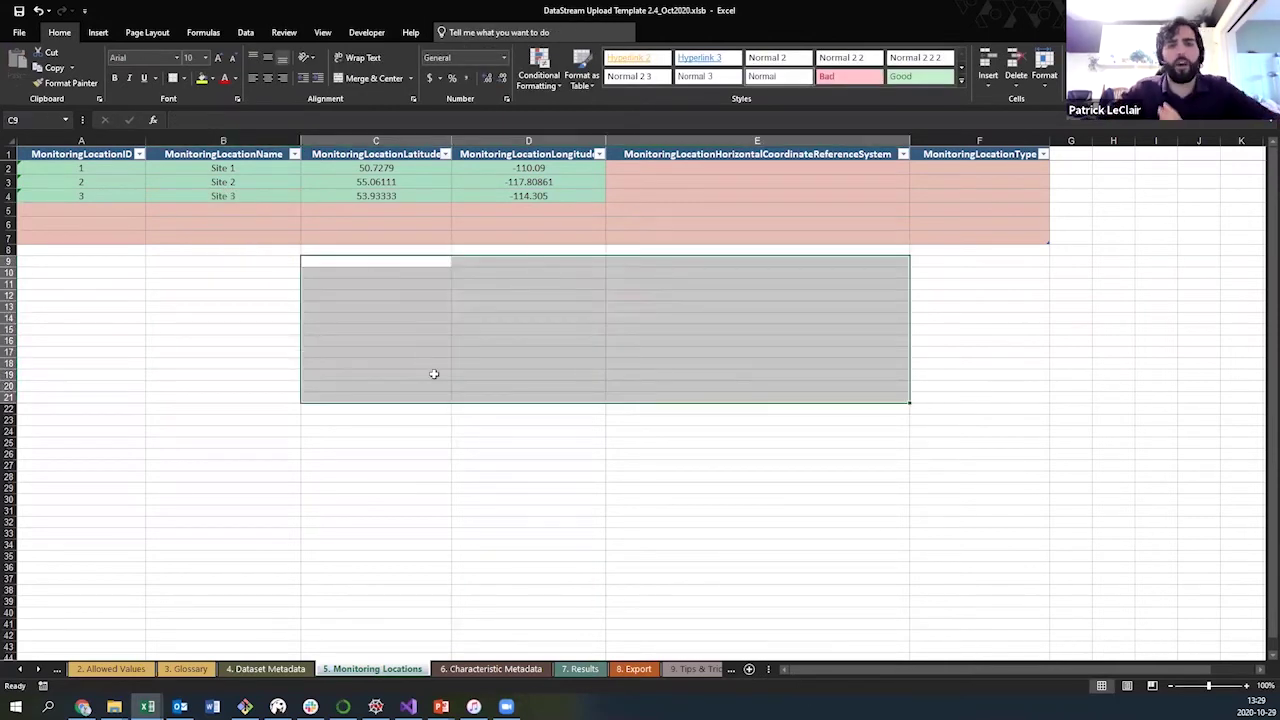
{"action": "left_click", "coordinate": [434, 374]}
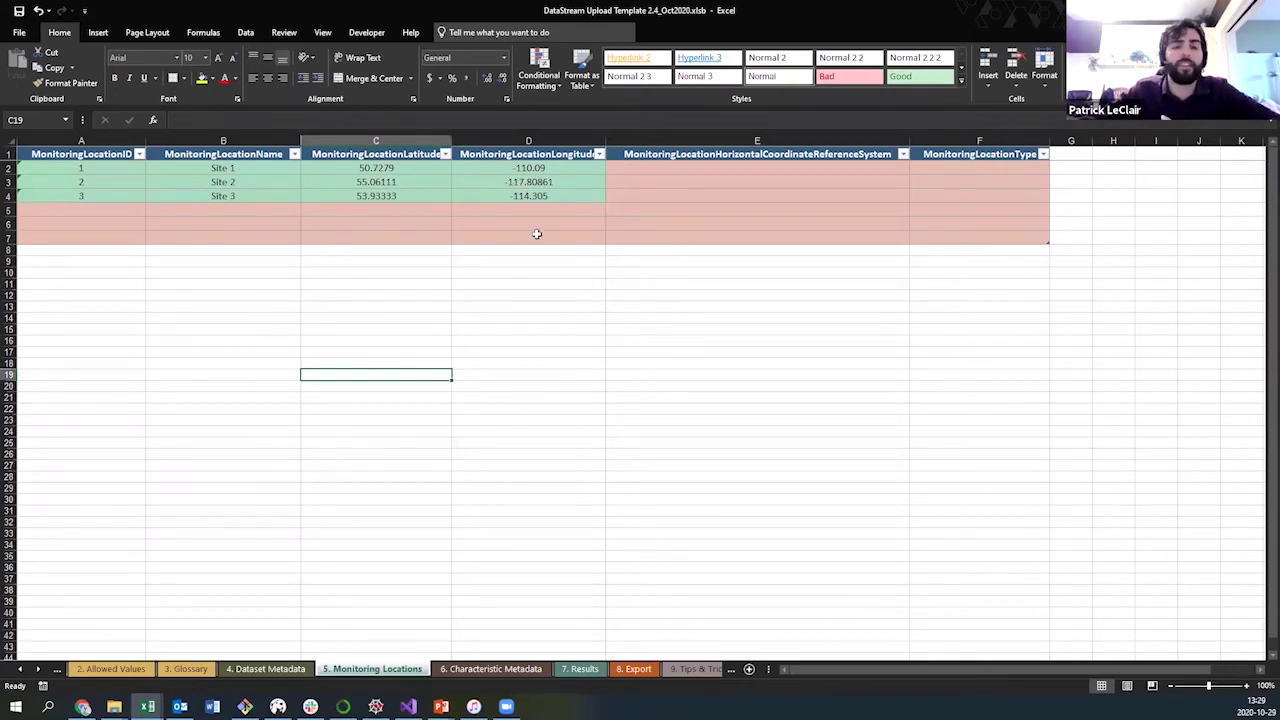
- Set MonitoringLocationHorizontalCoordinateReferenceSystem to WGS84 in E2 and copy it to E3 and E4
{"action": "left_click", "coordinate": [711, 170]}
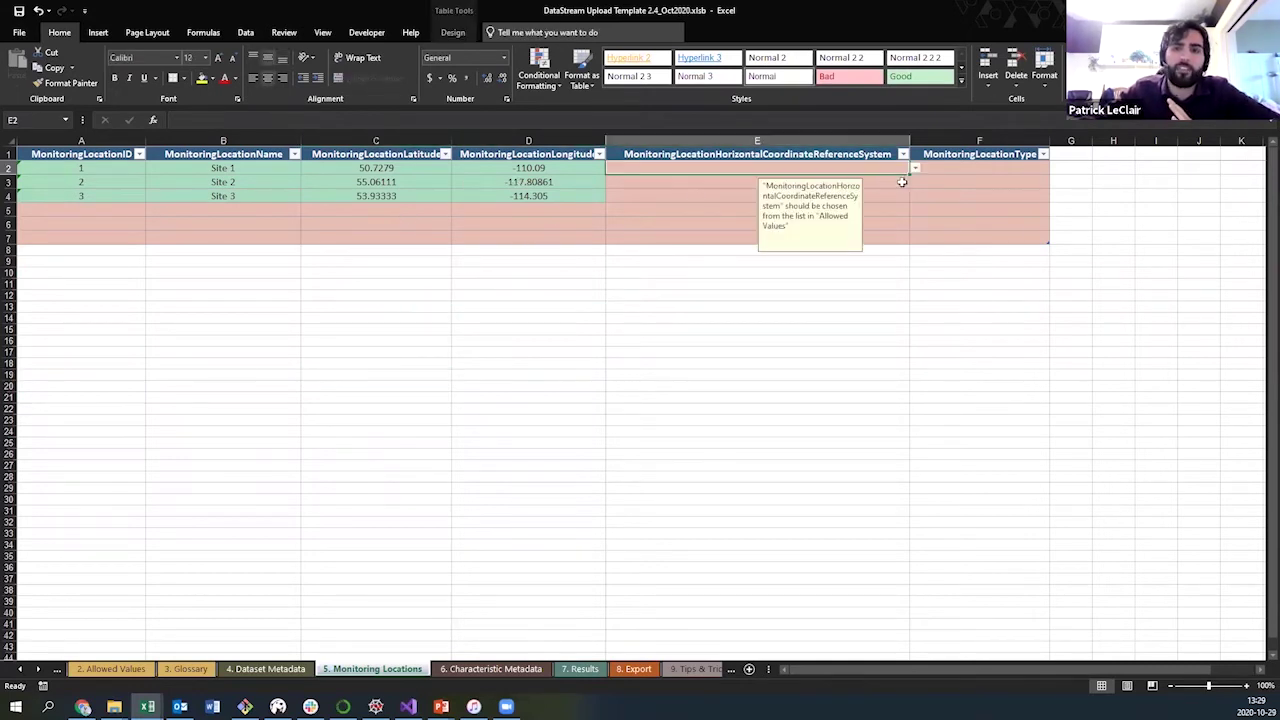
{"action": "left_click", "coordinate": [913, 169]}
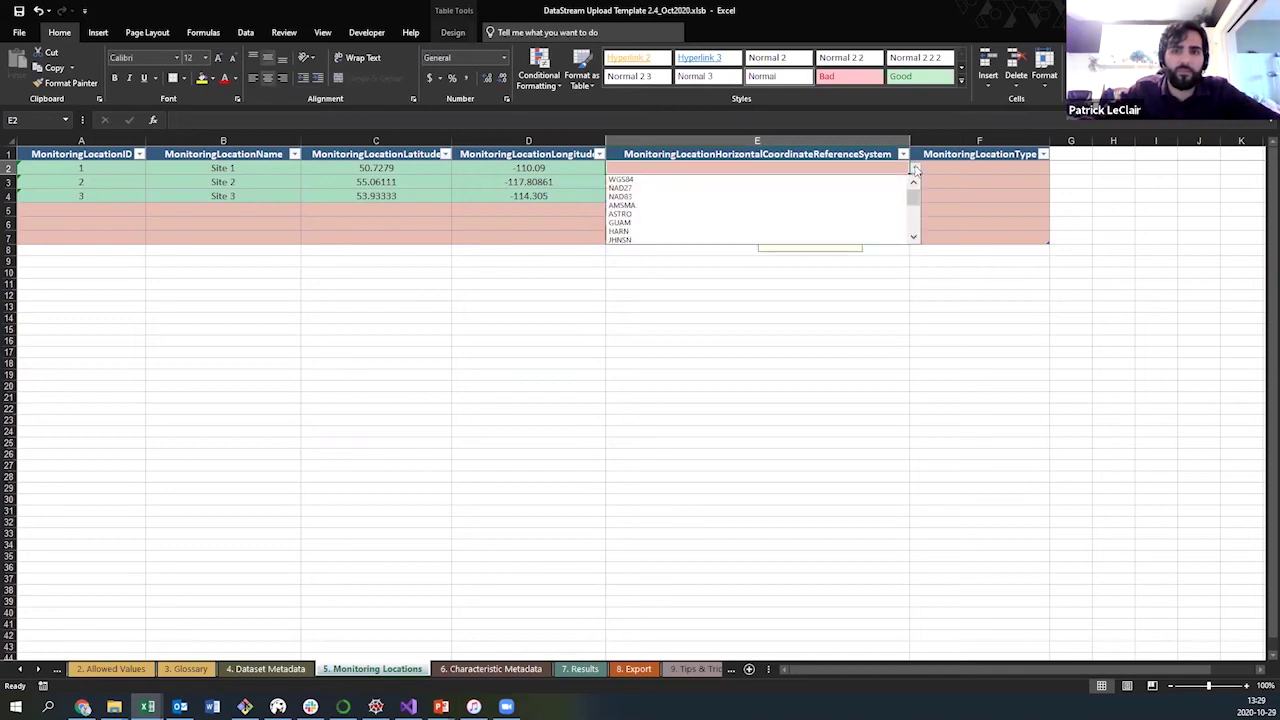
{"action": "left_click", "coordinate": [840, 180]}
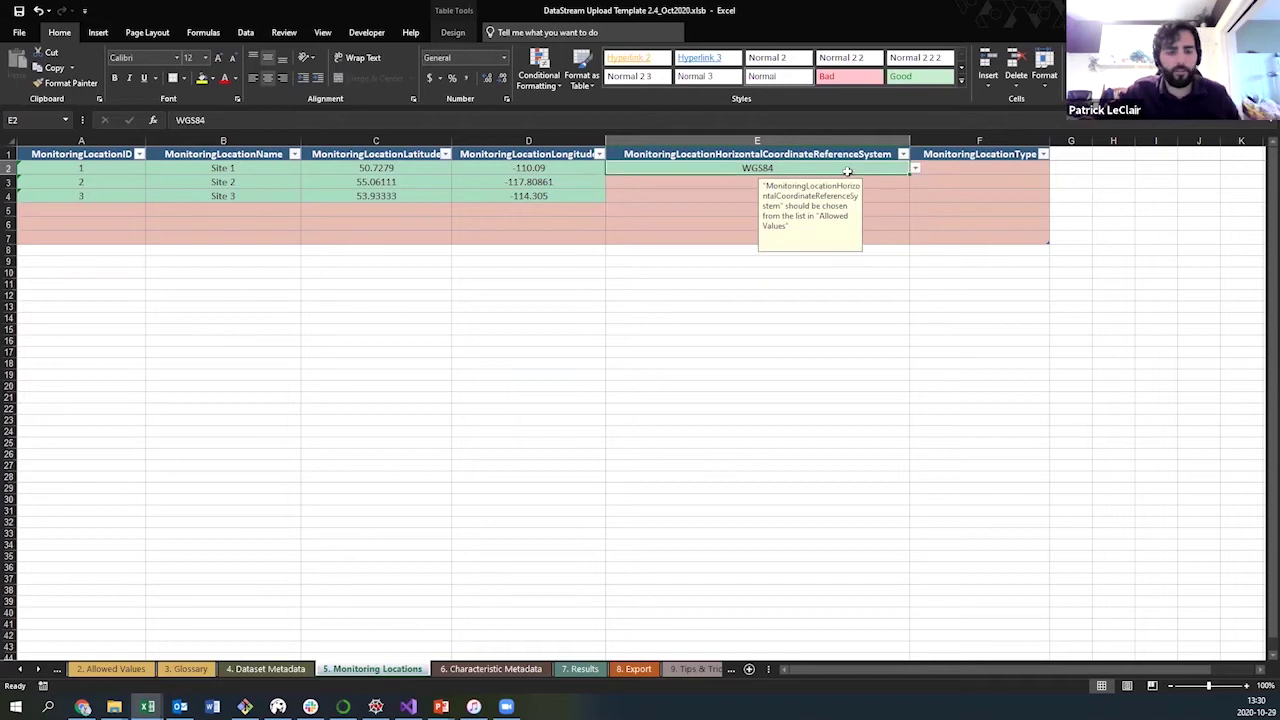
{"action": "key", "text": "ctrl+c"}
{"action": "left_click_drag", "start_coordinate": [714, 183], "coordinate": [716, 195]}
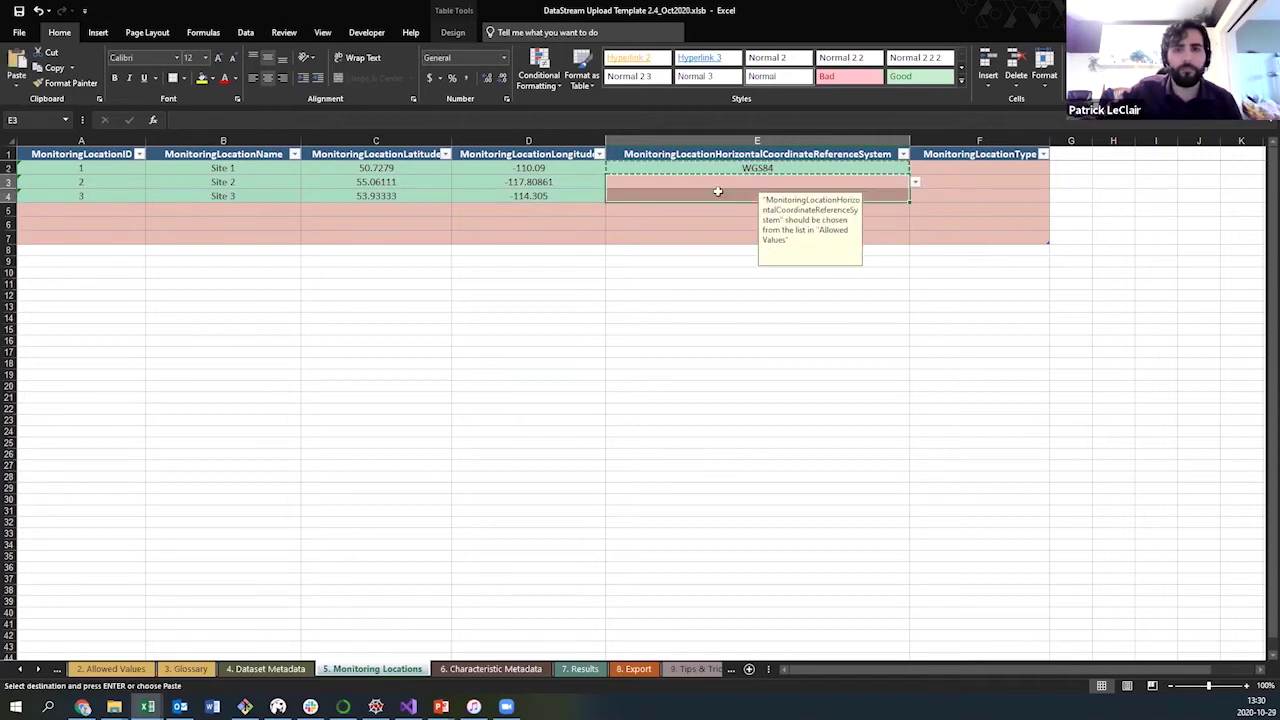
{"action": "right_click", "coordinate": [720, 194]}
{"action": "left_click", "coordinate": [747, 250]}
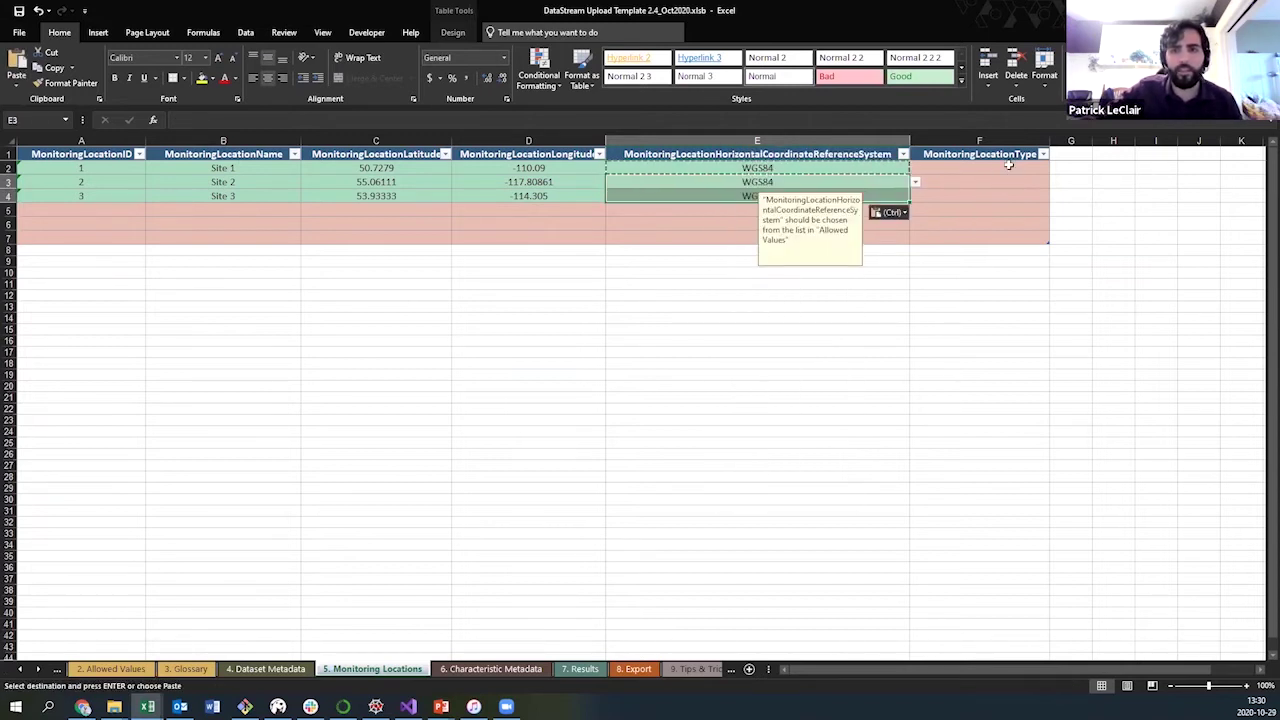
{"action": "left_click", "coordinate": [1042, 169]}
{"action": "left_click", "coordinate": [1055, 169]}
{"action": "key", "text": "Down"}
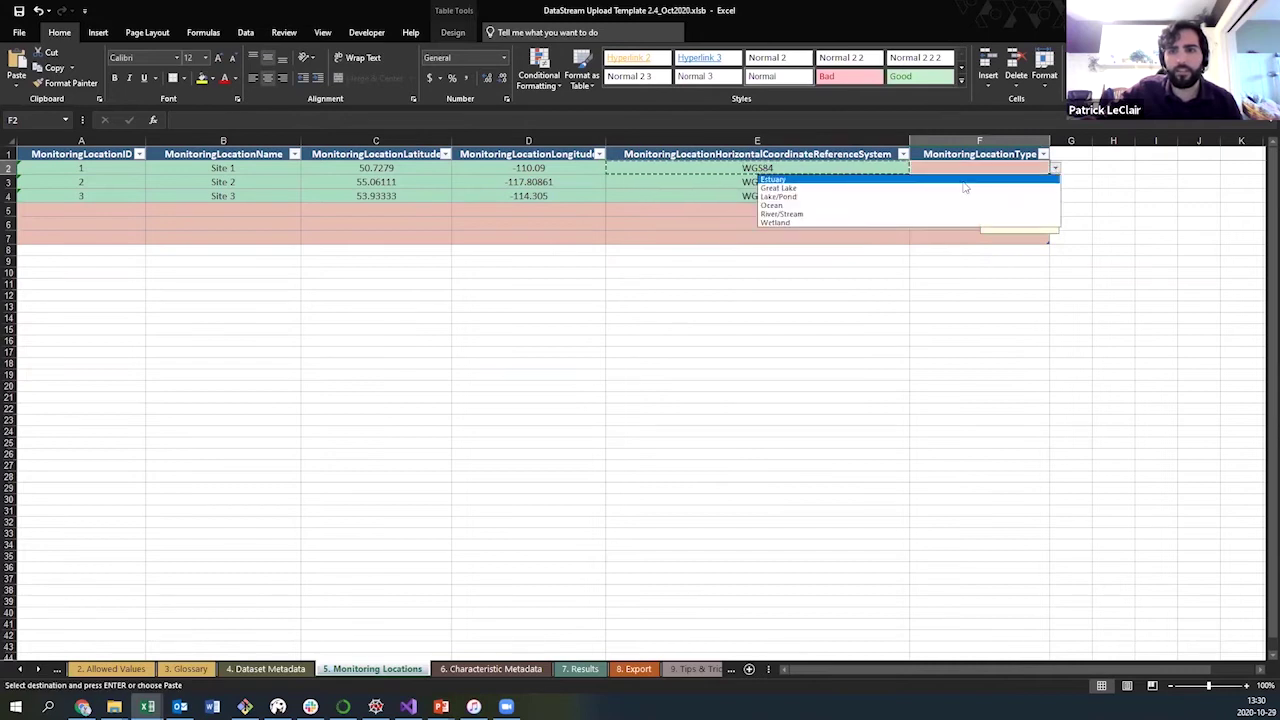
{"action": "key", "text": "Return"}
{"action": "left_click", "coordinate": [1055, 169]}
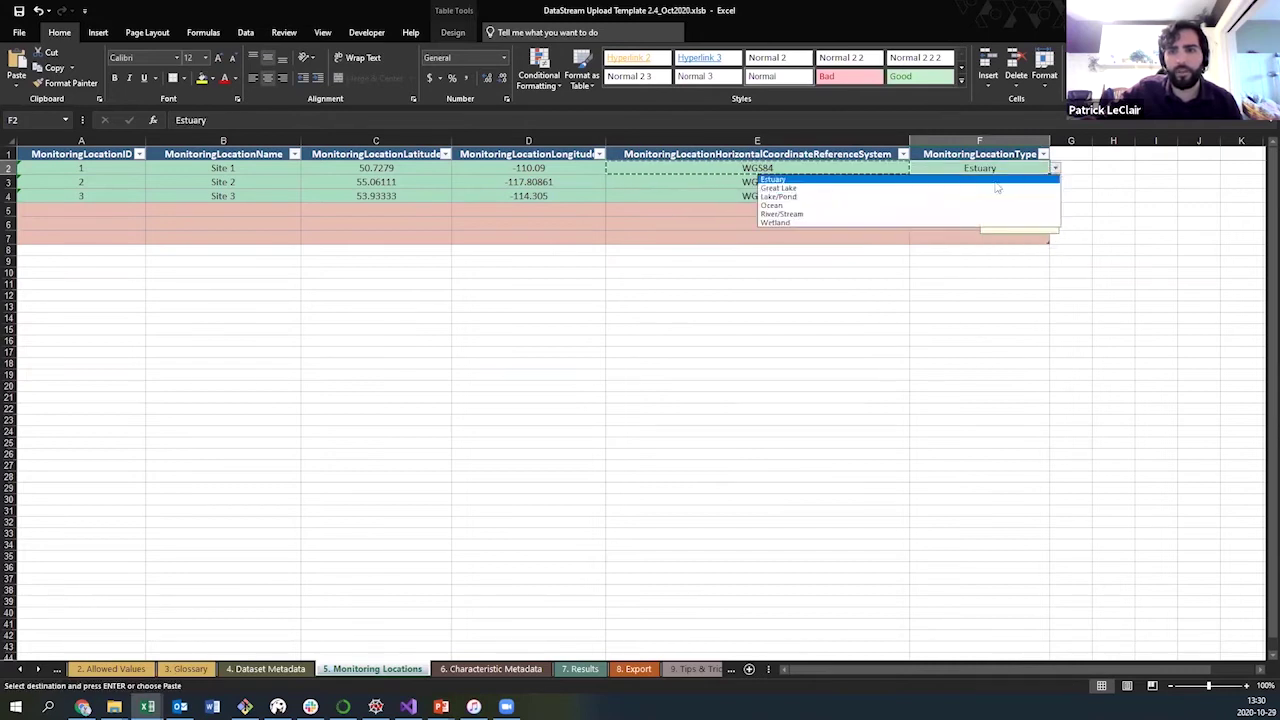
{"action": "left_click", "coordinate": [948, 205]}
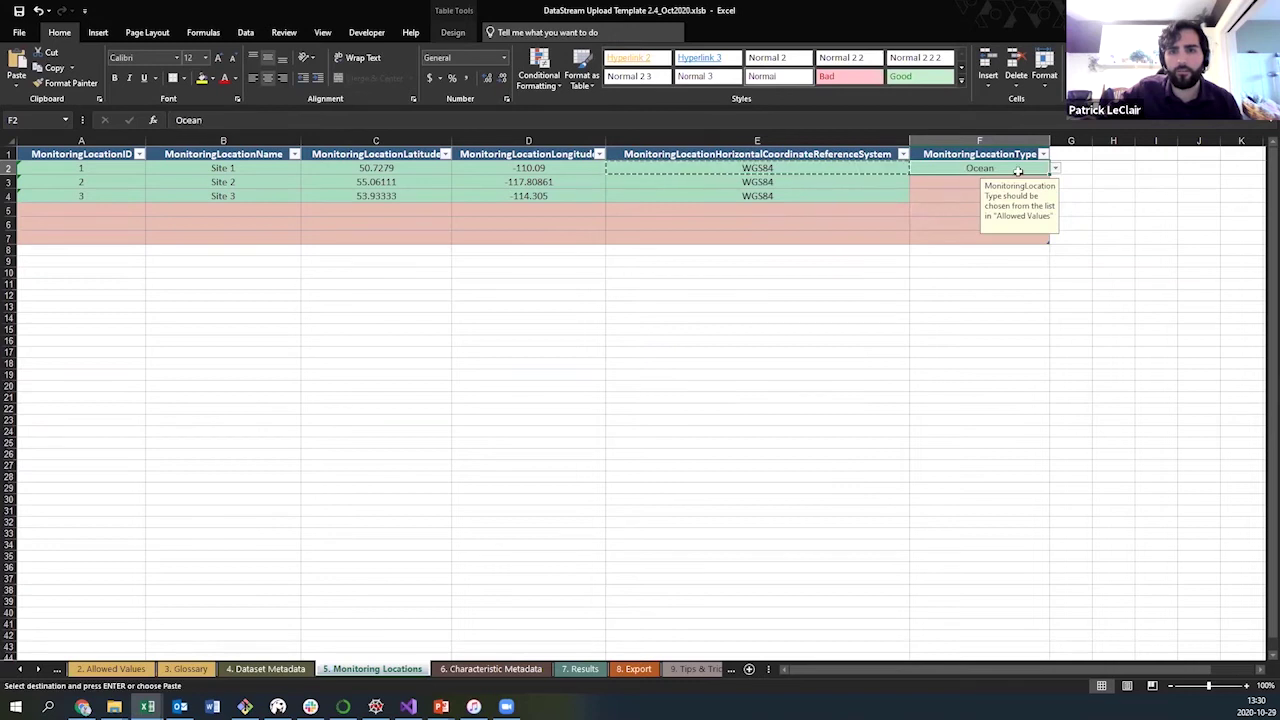
- Set the MonitoringLocationType of Site 1 in F2 to Lake/Pond
{"action": "left_click", "coordinate": [1055, 169]}
{"action": "left_click", "coordinate": [940, 197]}
{"action": "left_click", "coordinate": [970, 195]}
- Set the MonitoringLocationType of Site 2 in F3 to River/Stream and copy it to F4 for Site 3
{"action": "left_click", "coordinate": [1010, 185]}
{"action": "left_click", "coordinate": [1055, 183]}
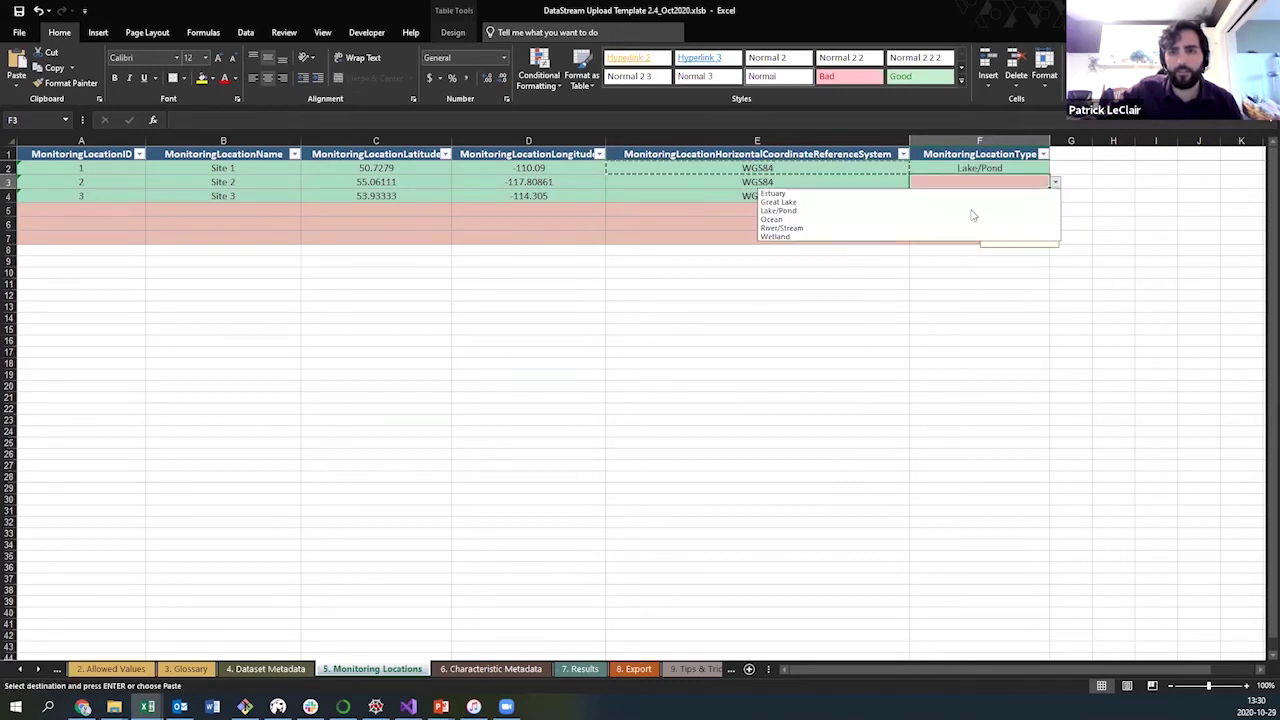
{"action": "left_click", "coordinate": [918, 227]}
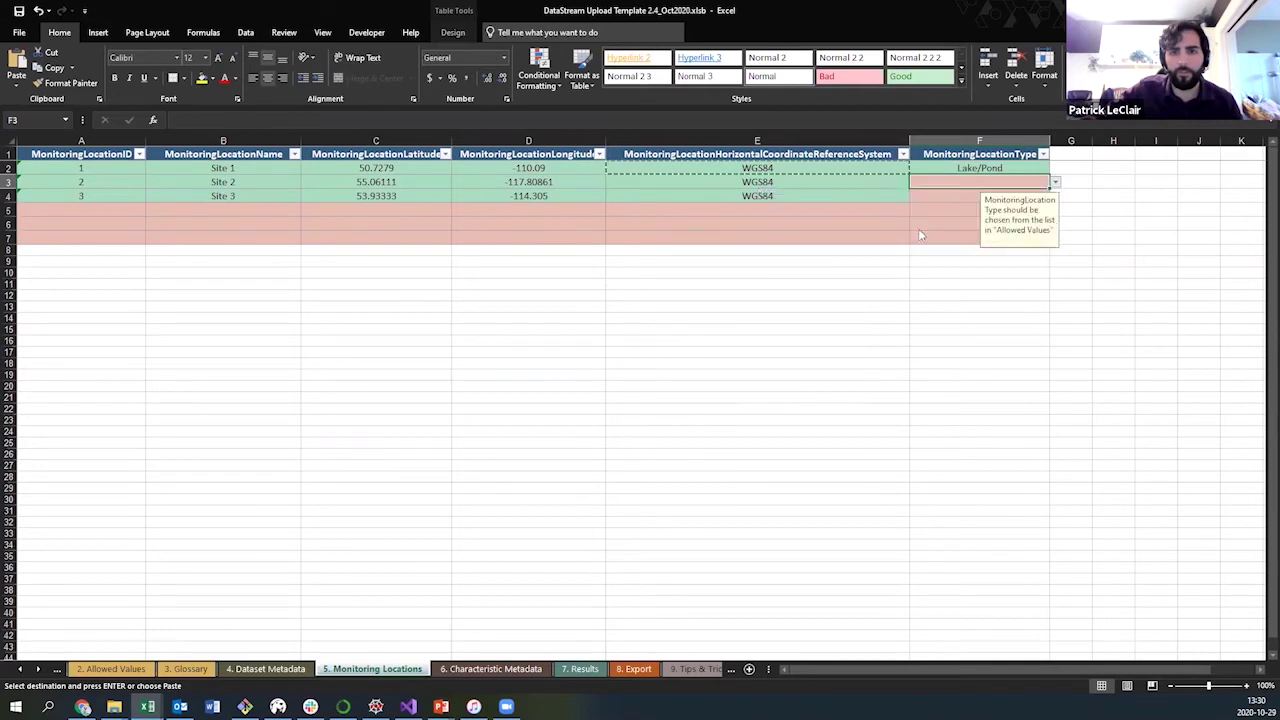
{"action": "right_click", "coordinate": [957, 196]}
{"action": "left_click", "coordinate": [998, 252]}
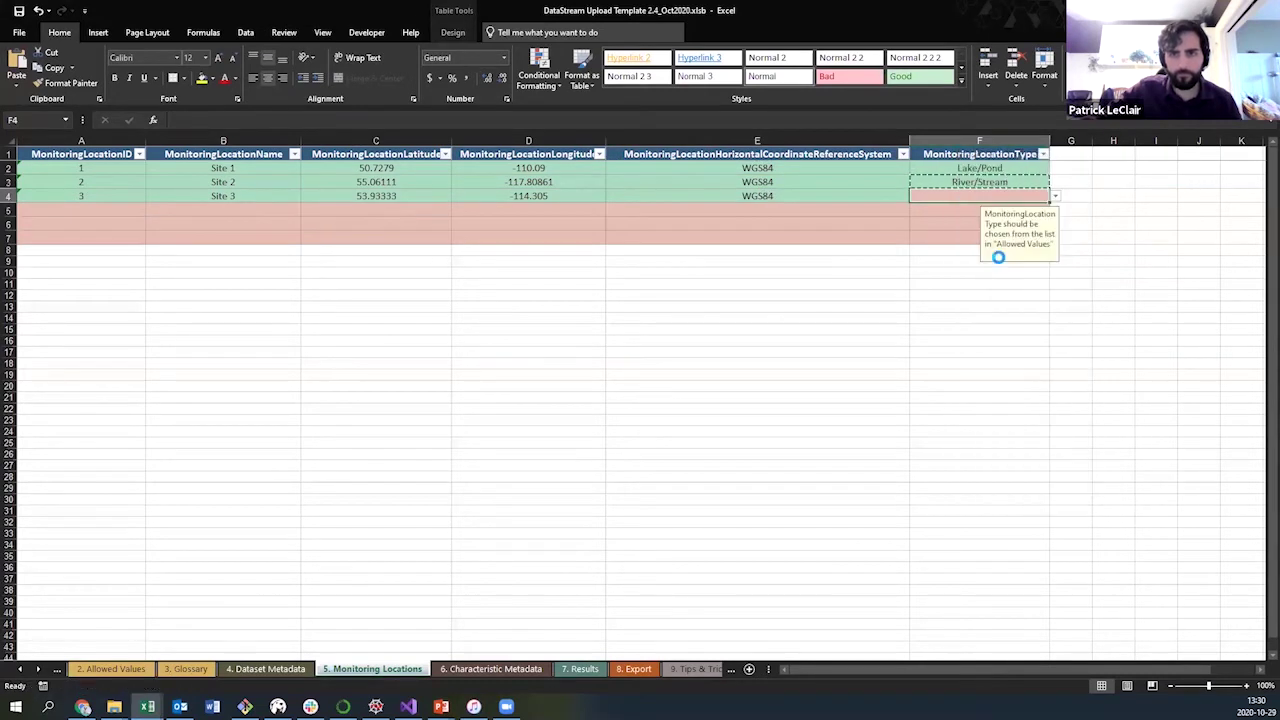
{"action": "left_click", "coordinate": [862, 298]}
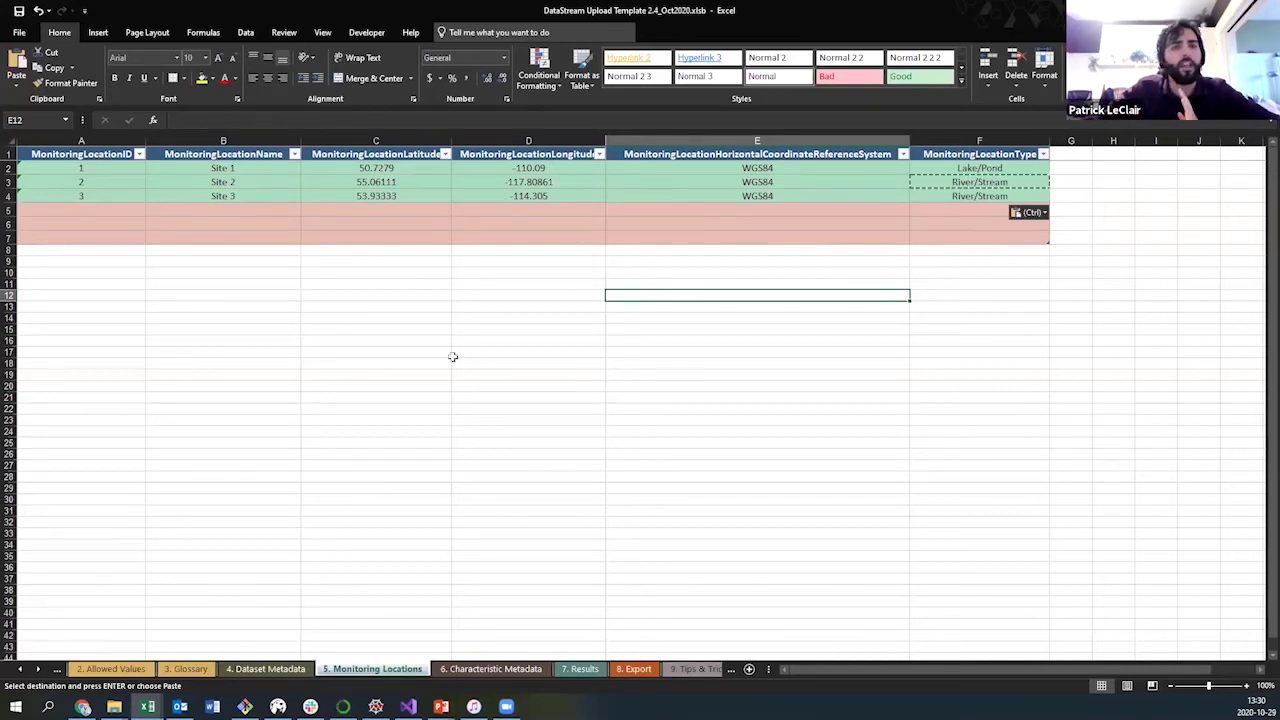
- Try pasting a duplicate of the Site 3 row into row 5 of the monitoring locations table, and undo the paste
{"action": "left_click_drag", "start_coordinate": [92, 196], "coordinate": [80, 168]}
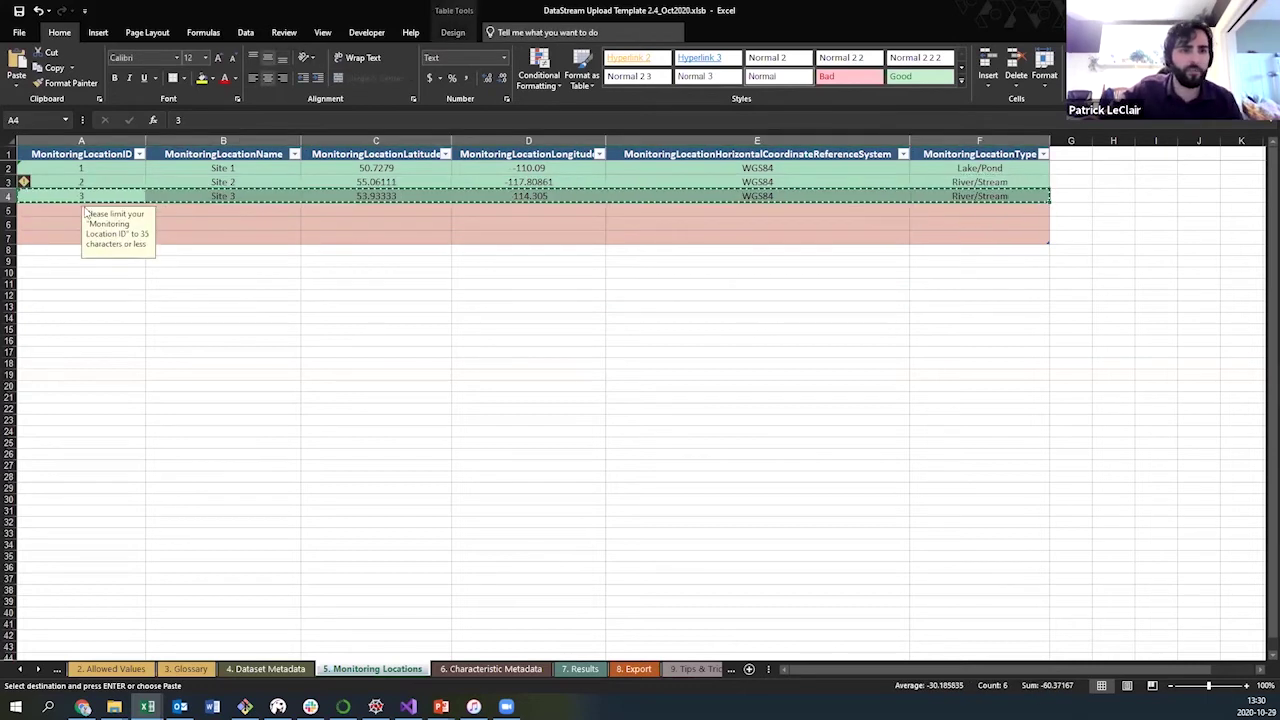
{"action": "key", "text": "ctrl+c"}
{"action": "right_click", "coordinate": [76, 210]}
{"action": "left_click", "coordinate": [121, 268]}
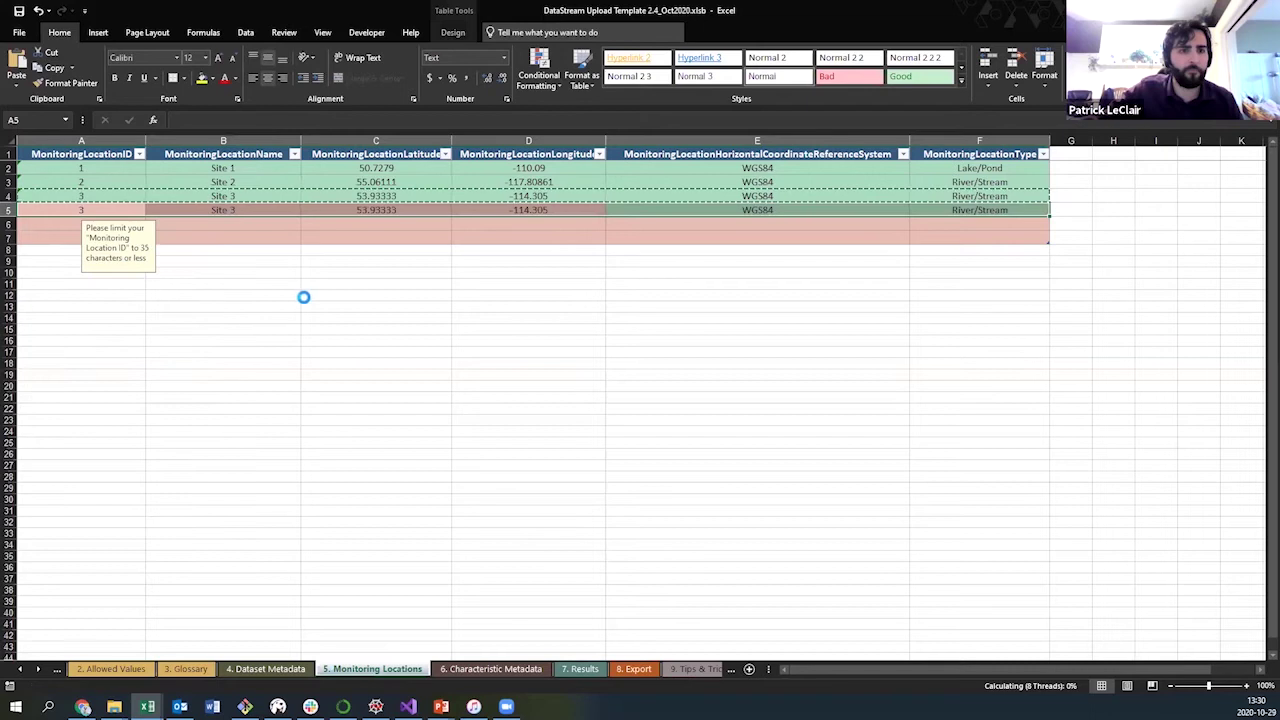
{"action": "left_click", "coordinate": [305, 294]}
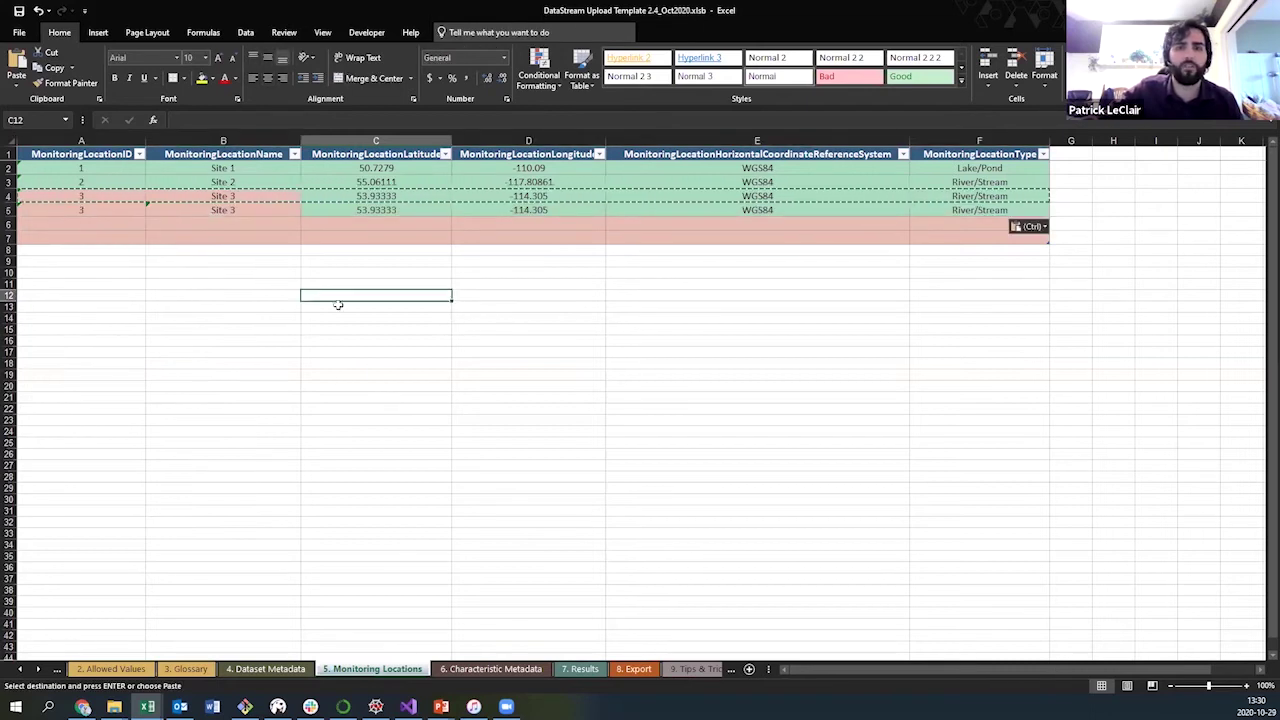
{"action": "left_click", "coordinate": [100, 210]}
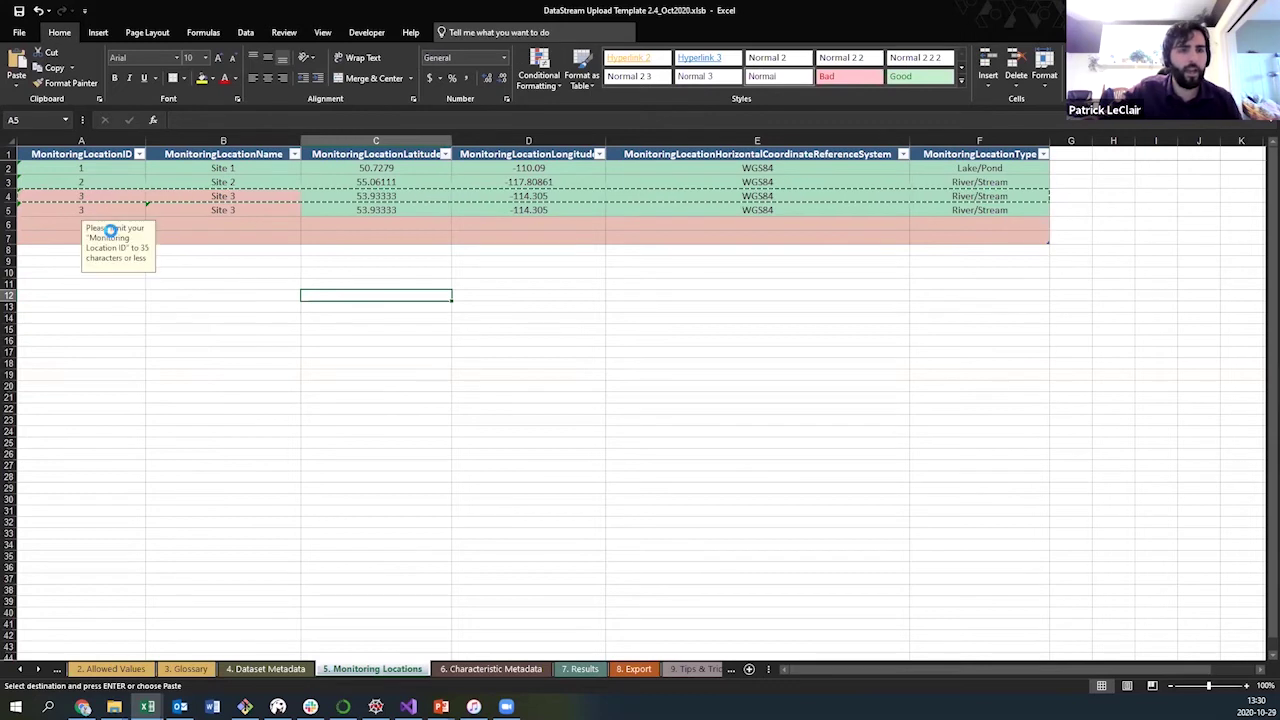
{"action": "key", "text": "ctrl+z"}
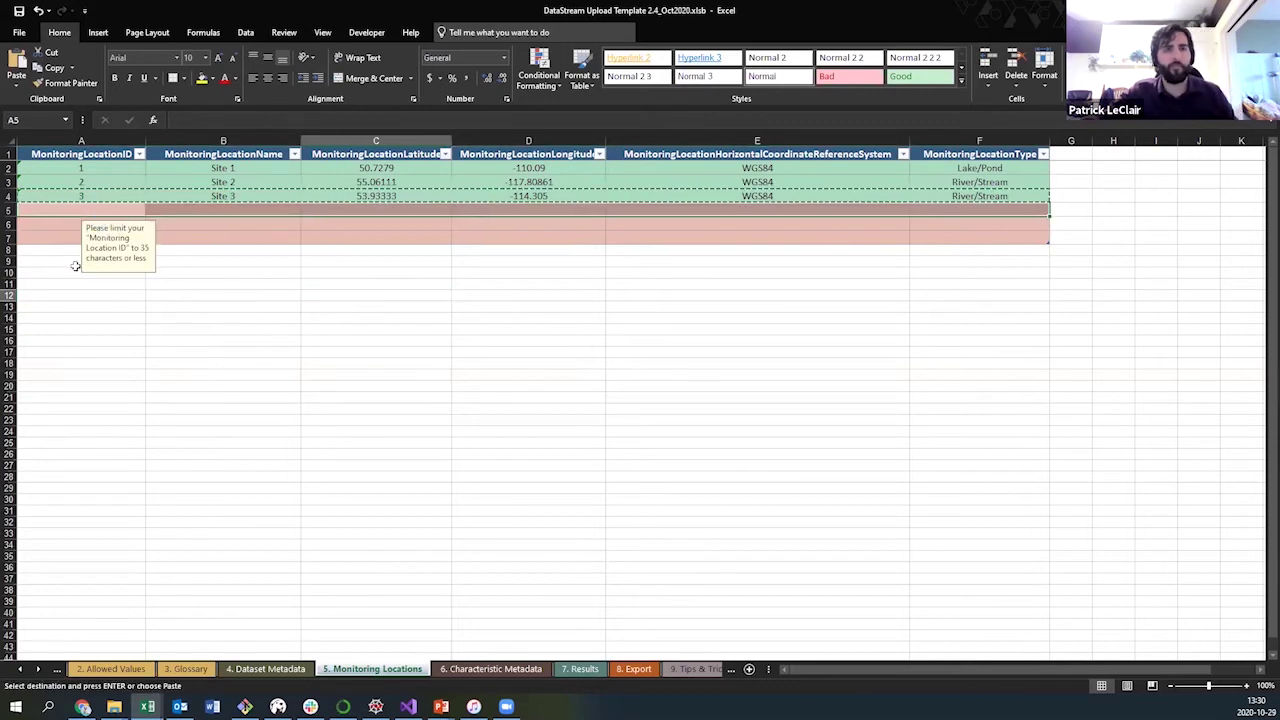
- Try entering the duplicate MonitoringLocationID 3 in A5, acknowledge the validation message and clear the cell again
{"action": "left_click", "coordinate": [54, 208]}
{"action": "type", "text": "3"}
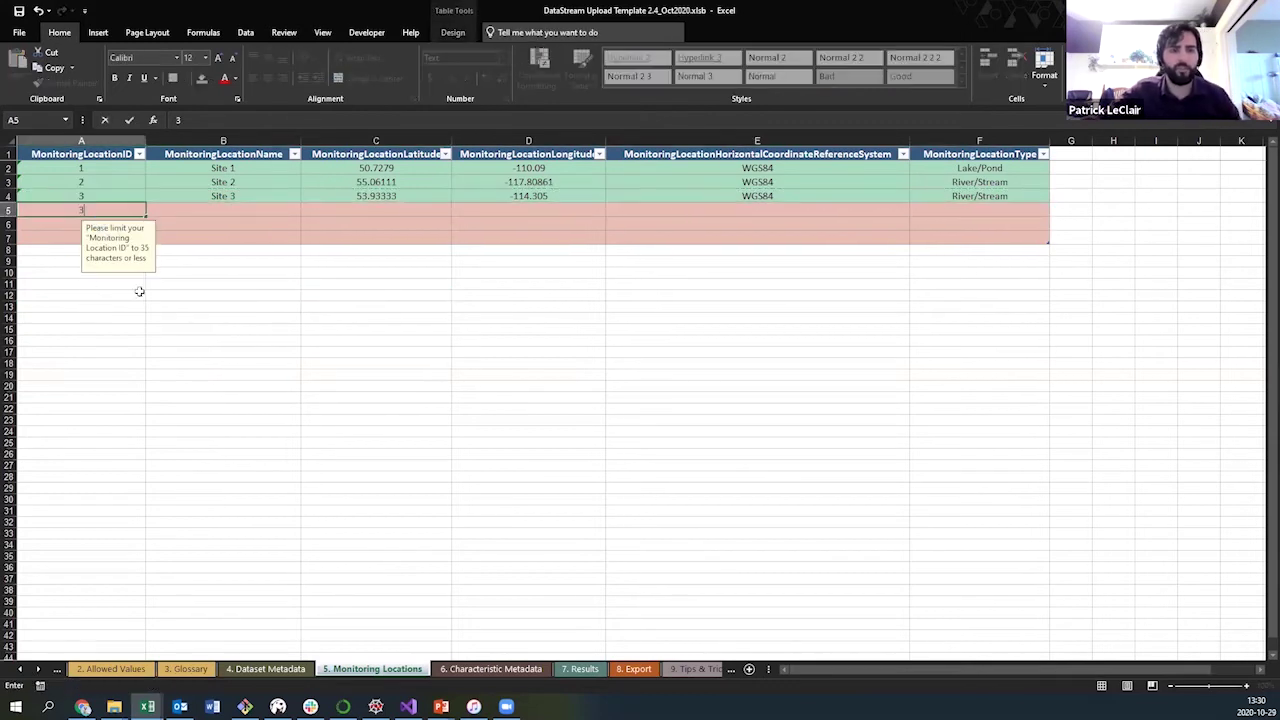
{"action": "key", "text": "Return"}
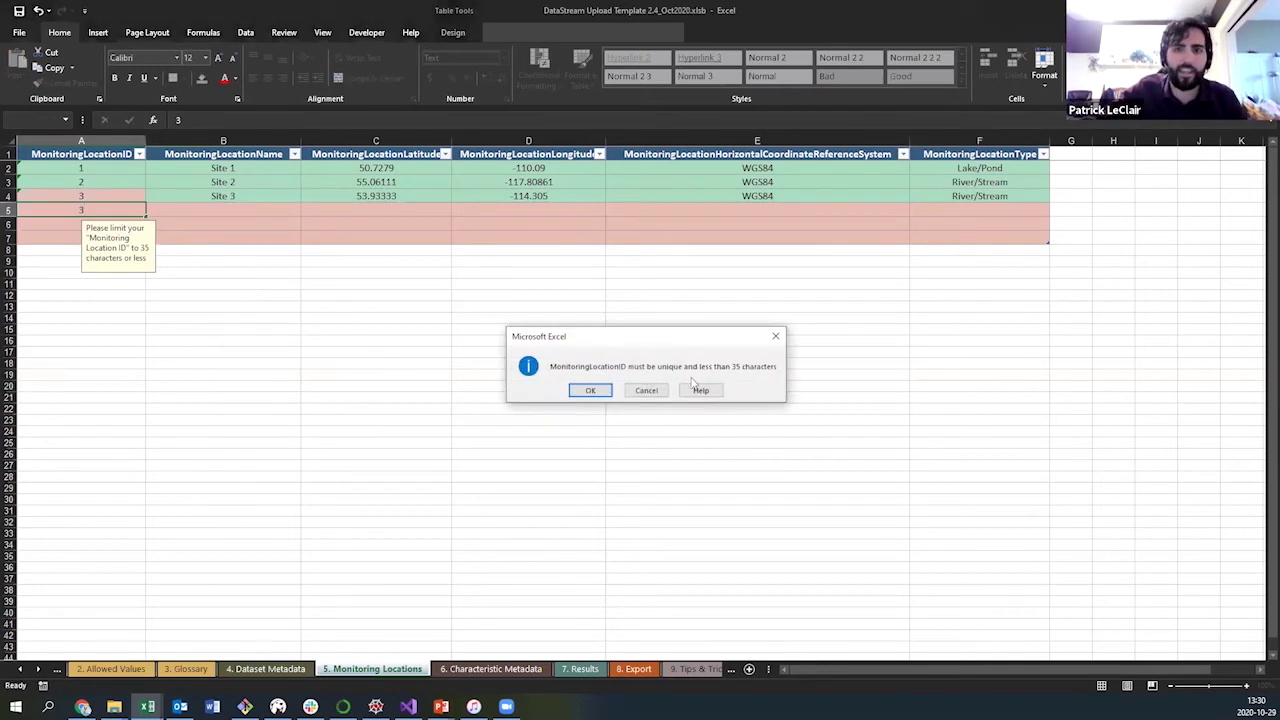
{"action": "left_click", "coordinate": [607, 390]}
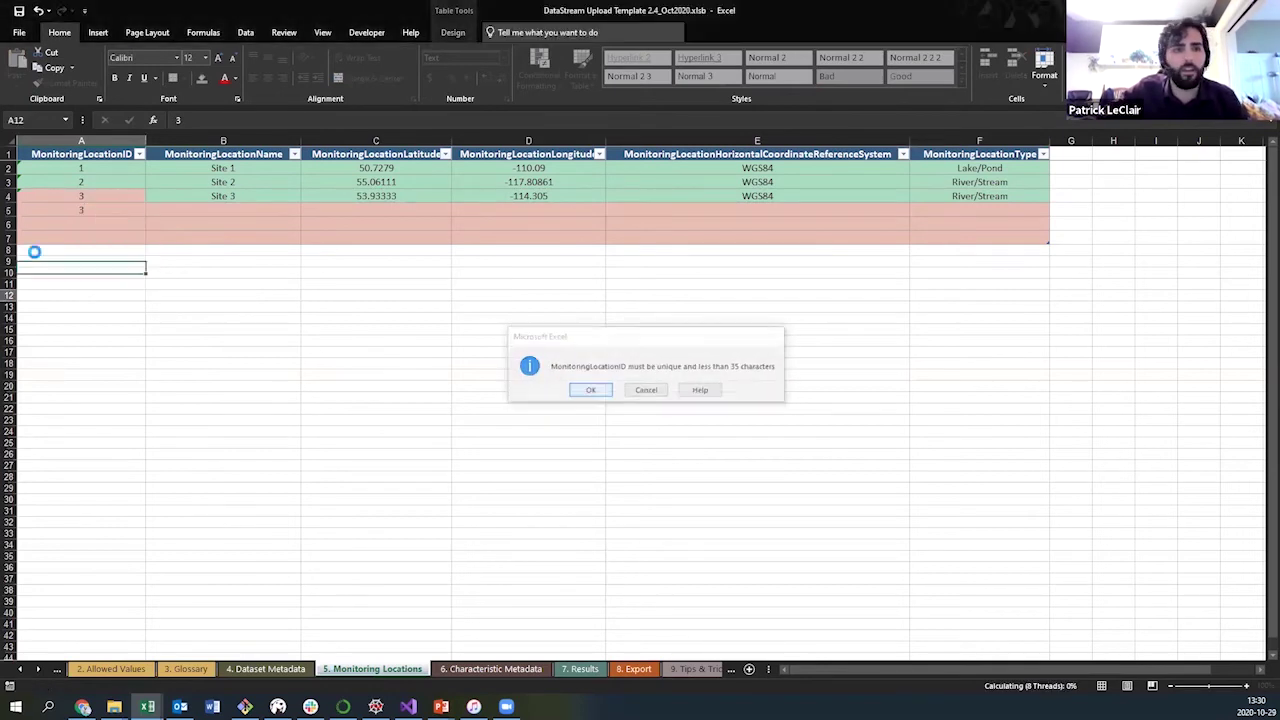
{"action": "left_click", "coordinate": [93, 208]}
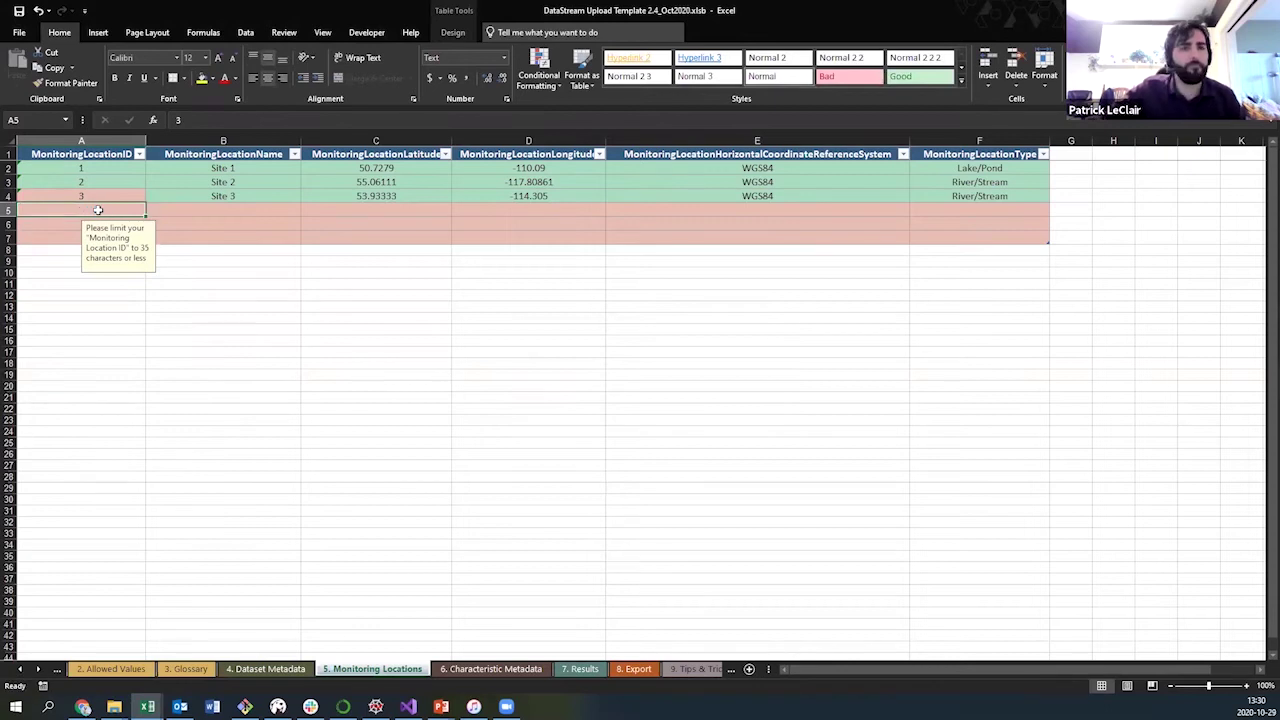
{"action": "left_click", "coordinate": [684, 376]}
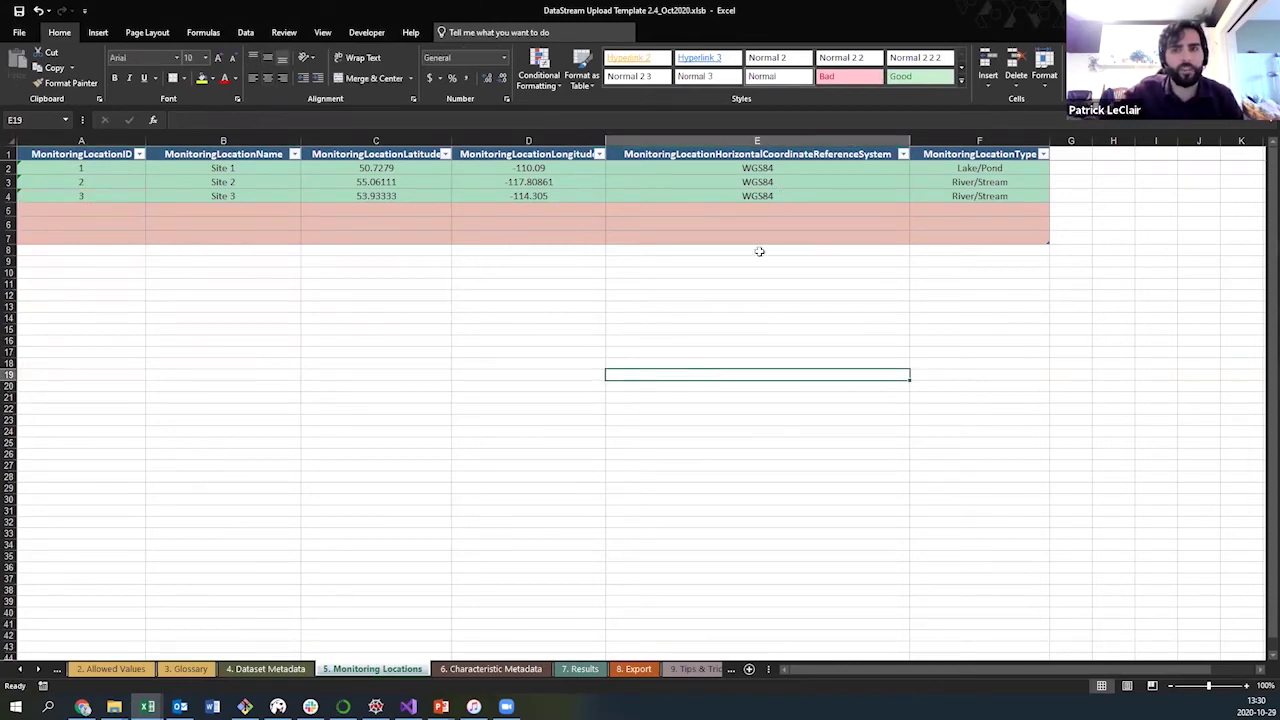
- Open the 6. Characteristic Metadata sheet, look over its columns and select the first CharacteristicID cell, A2
{"action": "left_click", "coordinate": [484, 669]}
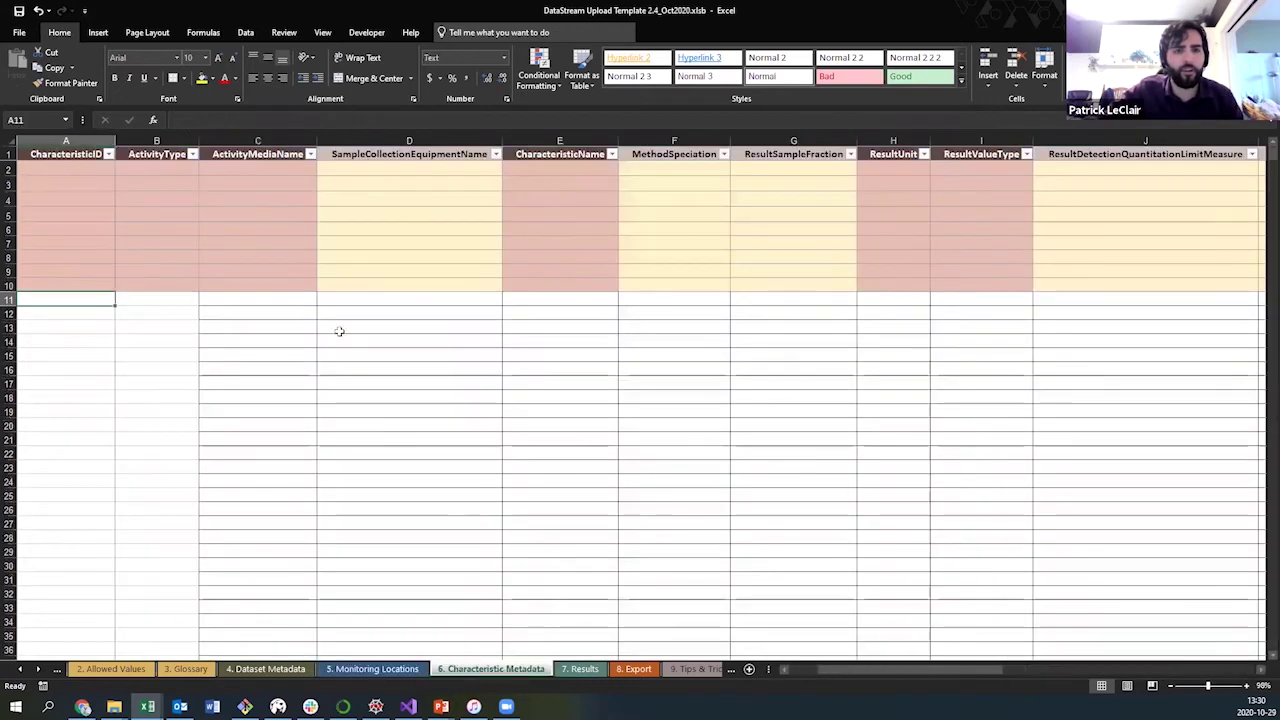
{"action": "left_click", "coordinate": [409, 313]}
{"action": "left_click", "coordinate": [634, 314]}
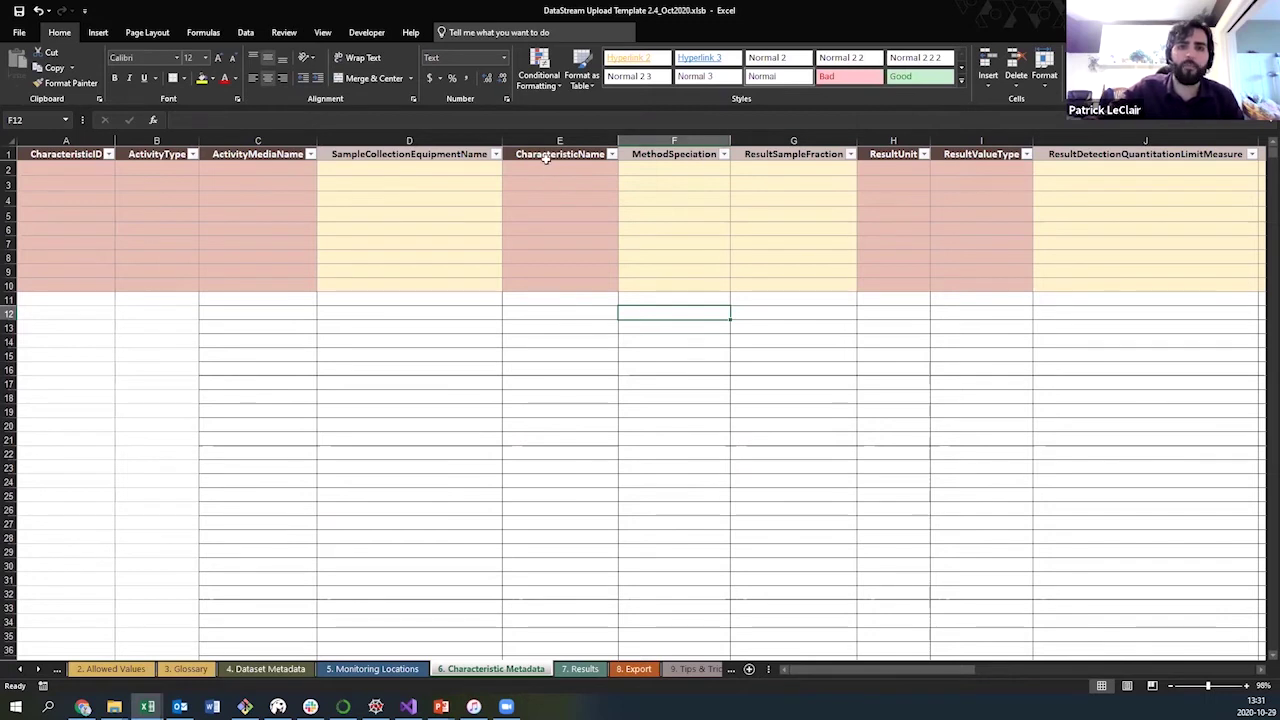
{"action": "mouse_move", "coordinate": [871, 674]}
{"action": "left_mouse_down"}
{"action": "mouse_move", "coordinate": [1082, 675]}
{"action": "mouse_move", "coordinate": [870, 674]}
{"action": "left_mouse_up"}
{"action": "left_click", "coordinate": [257, 384]}
{"action": "left_click", "coordinate": [86, 169]}
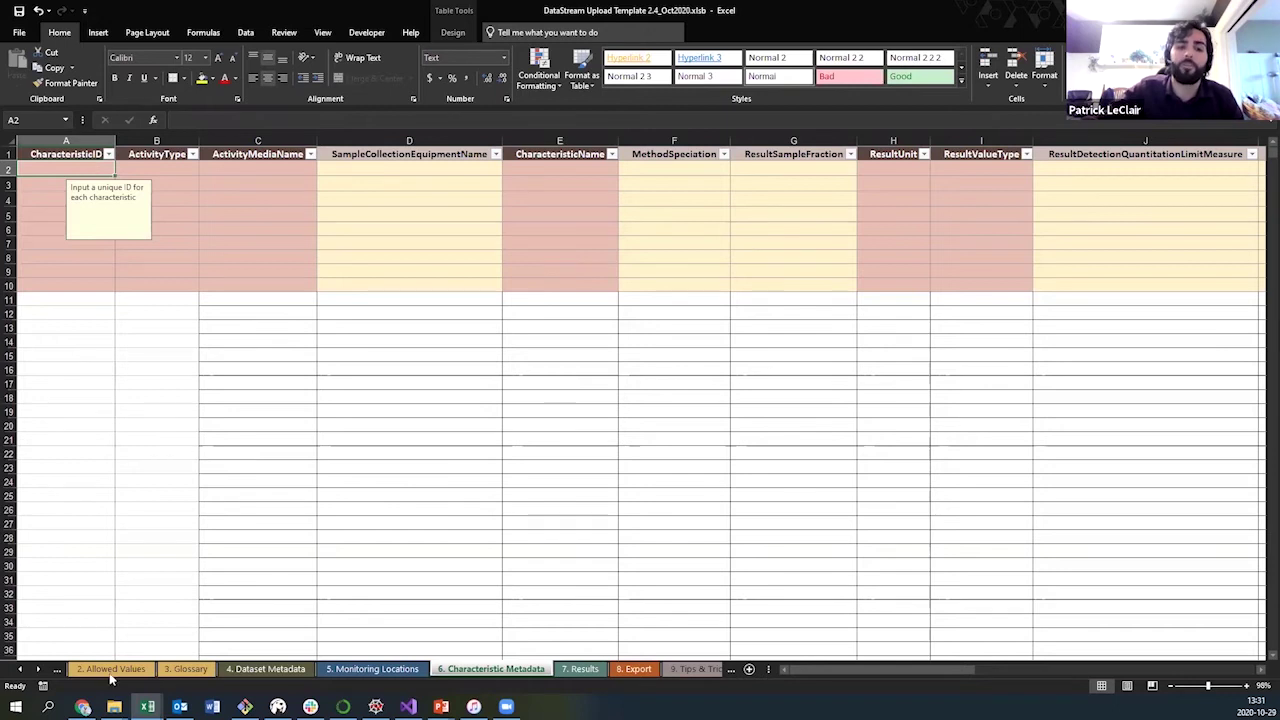
- Switch to dataset_1.xlsx and copy the Anions and Nutrients parameter names in A18:A31 of the Results Summary sheet
{"action": "left_click", "coordinate": [147, 706]}
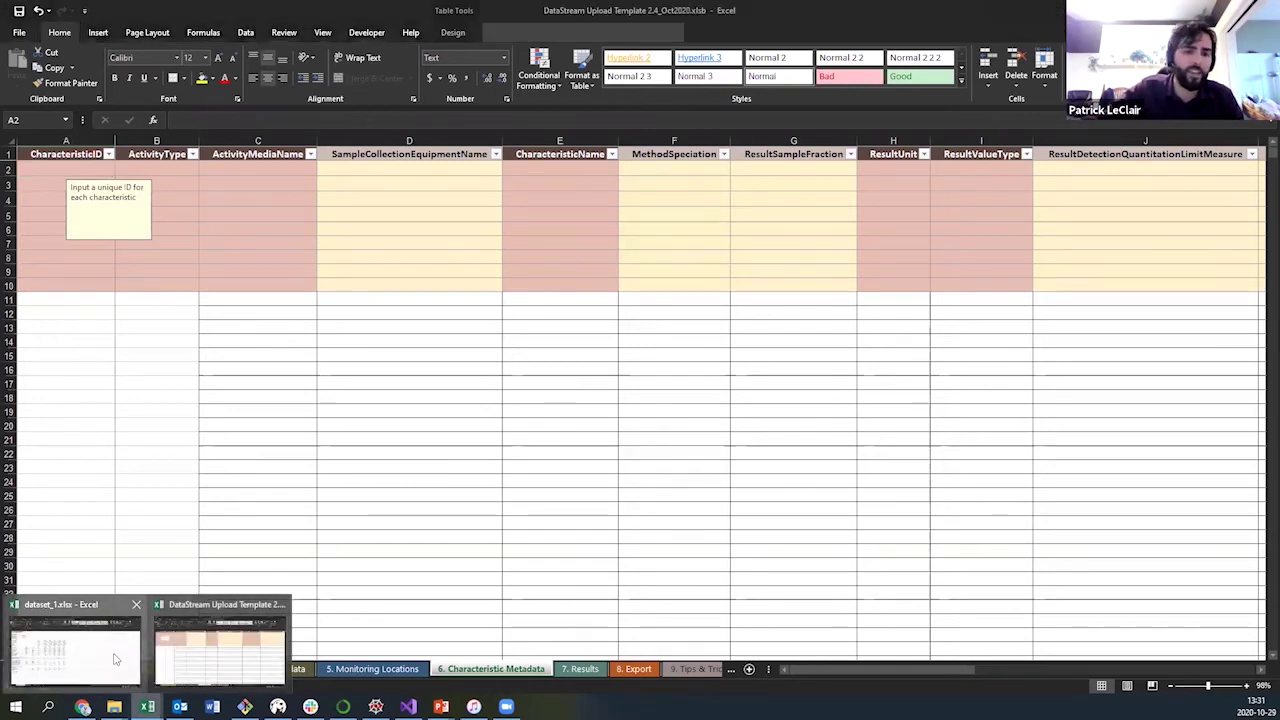
{"action": "left_click", "coordinate": [115, 659]}
{"action": "left_click", "coordinate": [157, 343]}
{"action": "scroll", "coordinate": [140, 380], "scroll_direction": "up", "scroll_amount": 3}
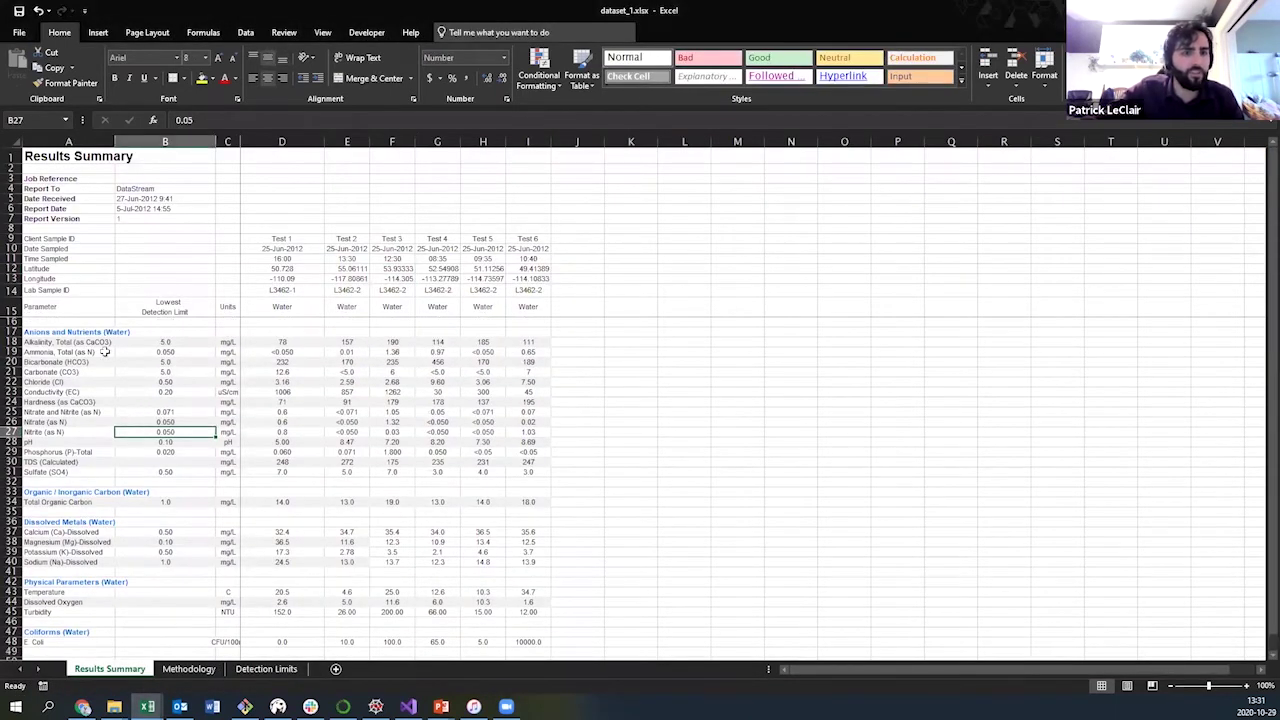
{"action": "left_click_drag", "start_coordinate": [62, 342], "coordinate": [70, 473]}
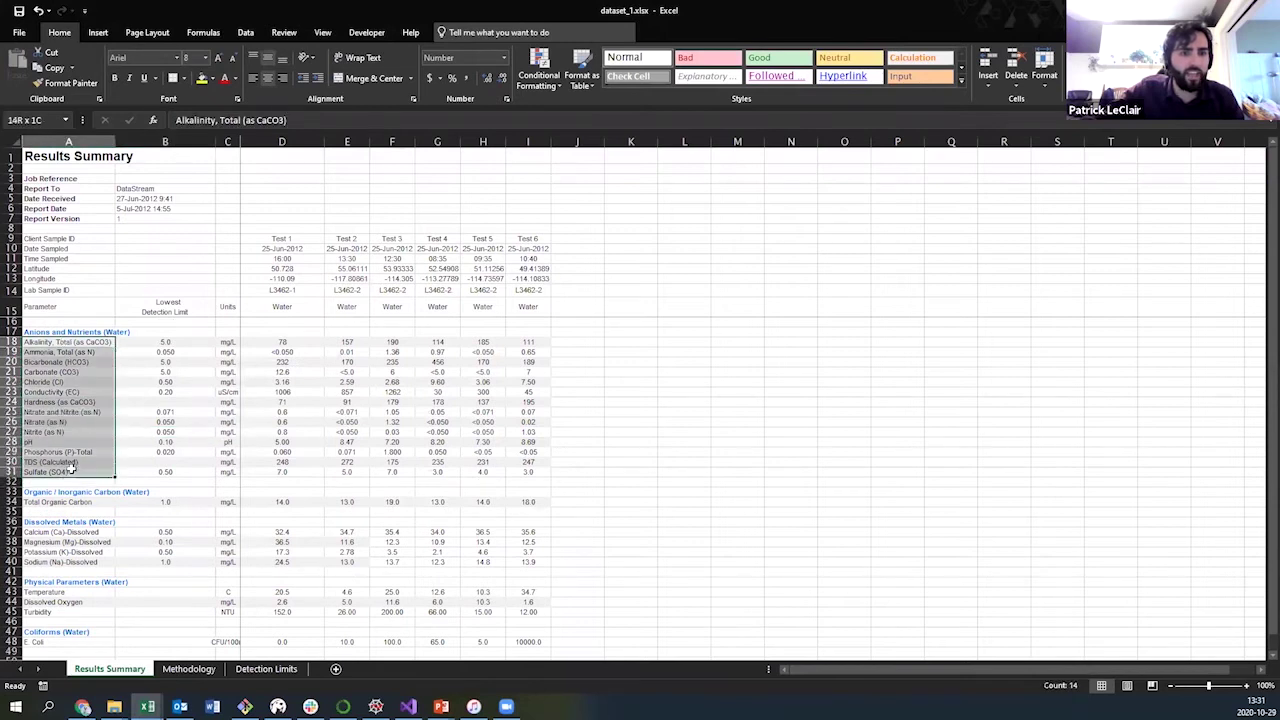
{"action": "right_click", "coordinate": [75, 412]}
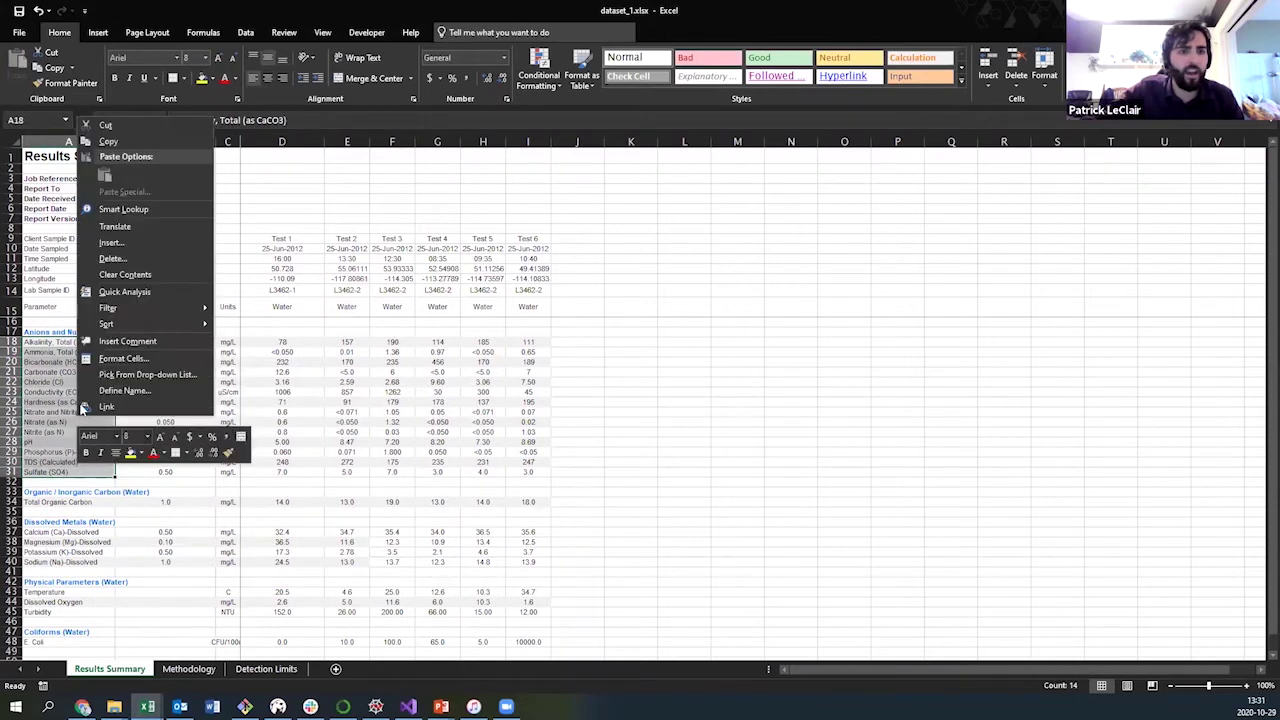
{"action": "left_click", "coordinate": [108, 141]}
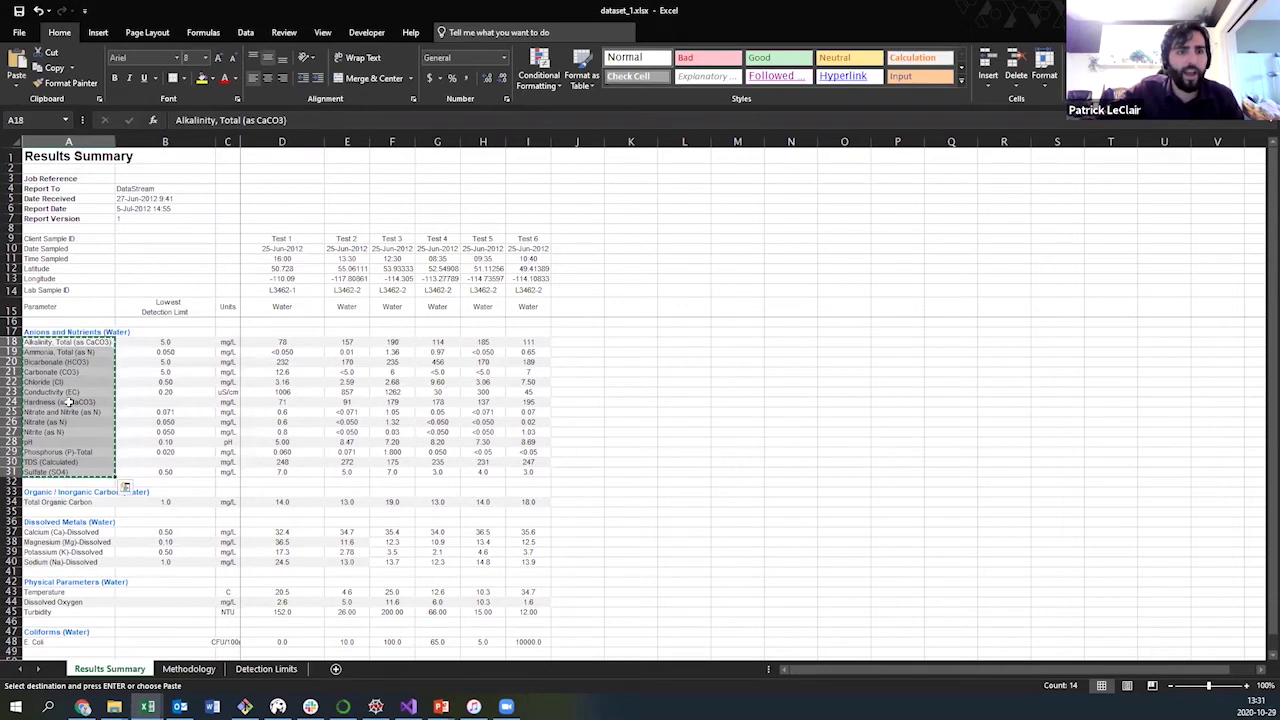
- Switch back to the upload template and paste the copied parameter names as values into the CharacteristicID column from A2
{"action": "mouse_move", "coordinate": [147, 706]}
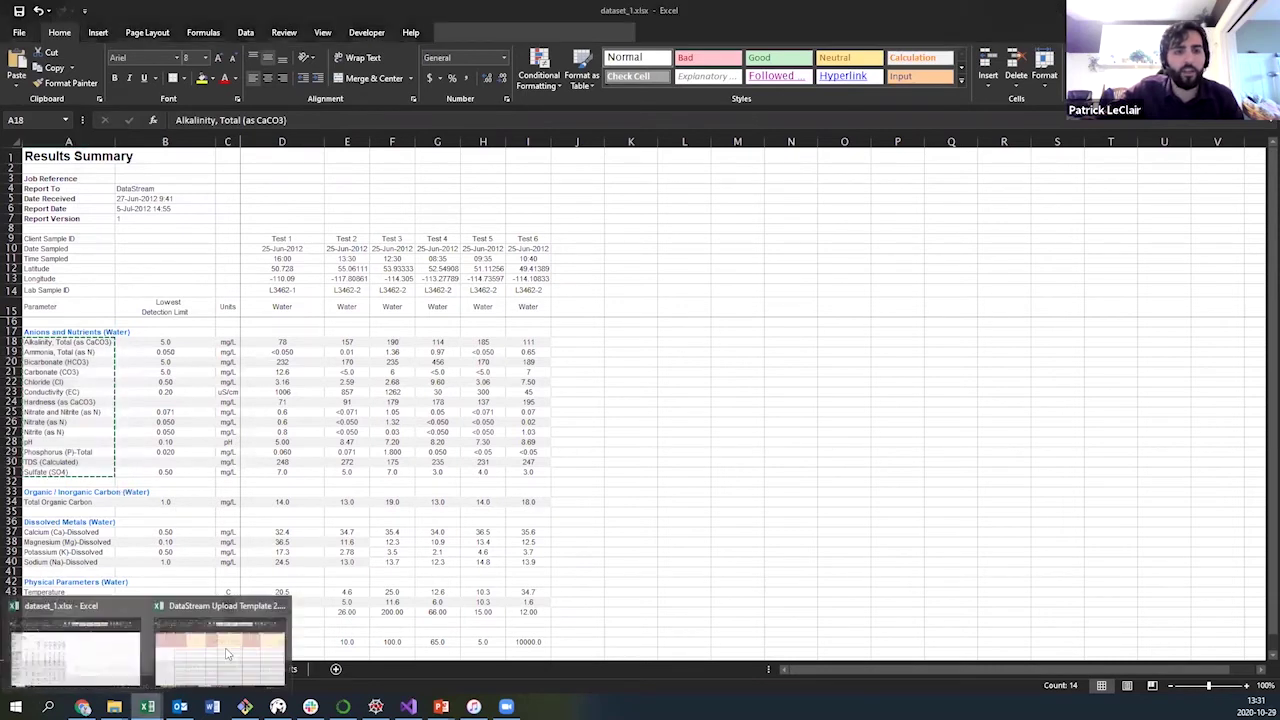
{"action": "left_click", "coordinate": [222, 650]}
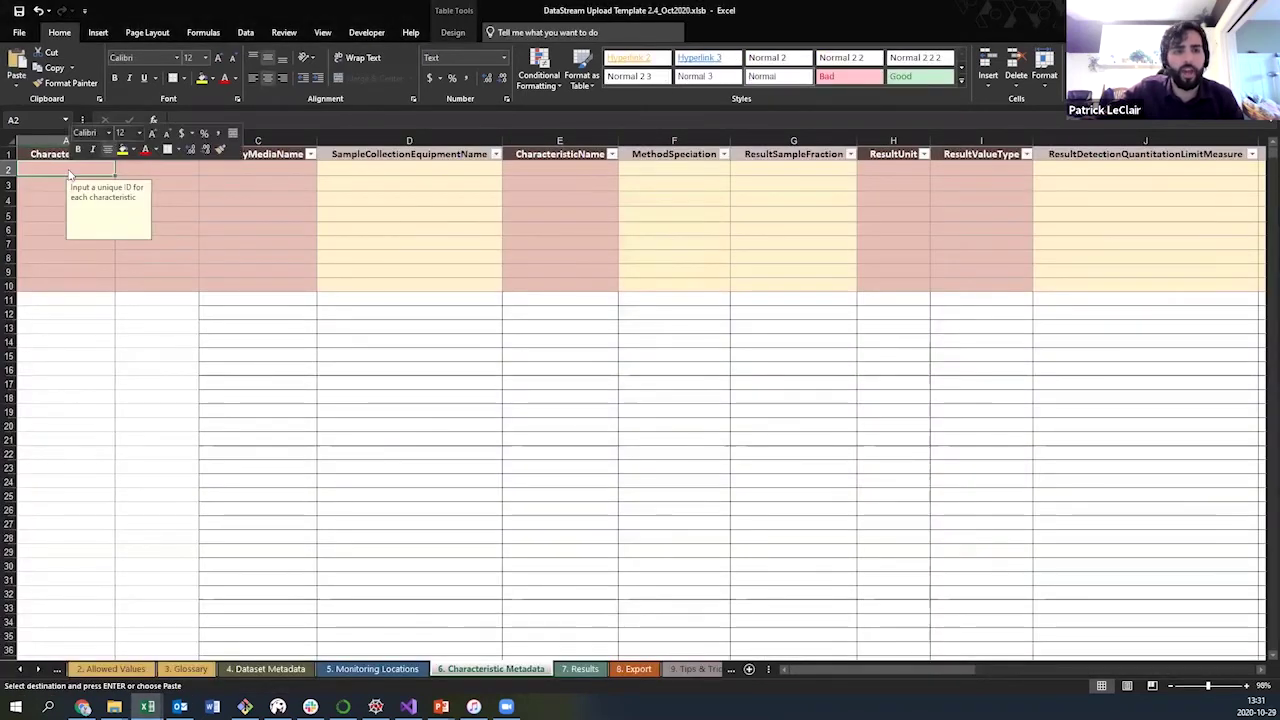
{"action": "right_click", "coordinate": [67, 170]}
{"action": "left_click", "coordinate": [117, 229]}
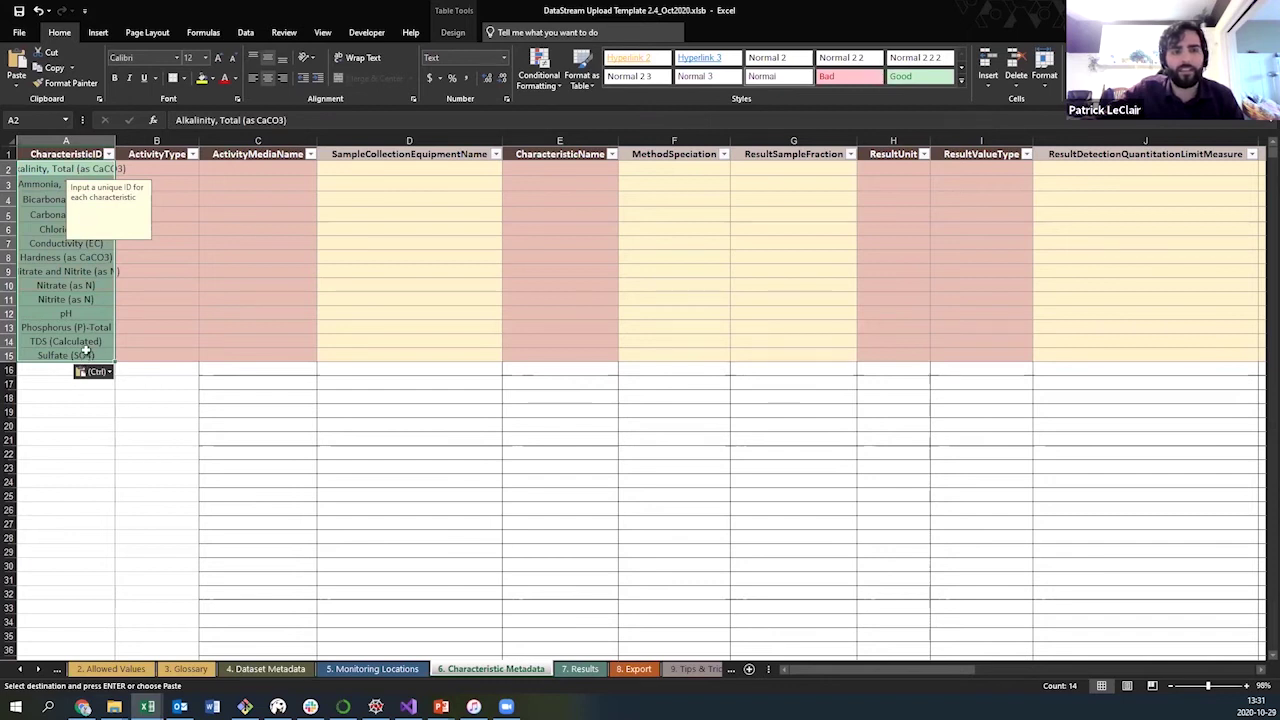
{"action": "left_click", "coordinate": [167, 323]}
{"action": "key", "text": "Down"}
{"action": "key", "text": "Down"}
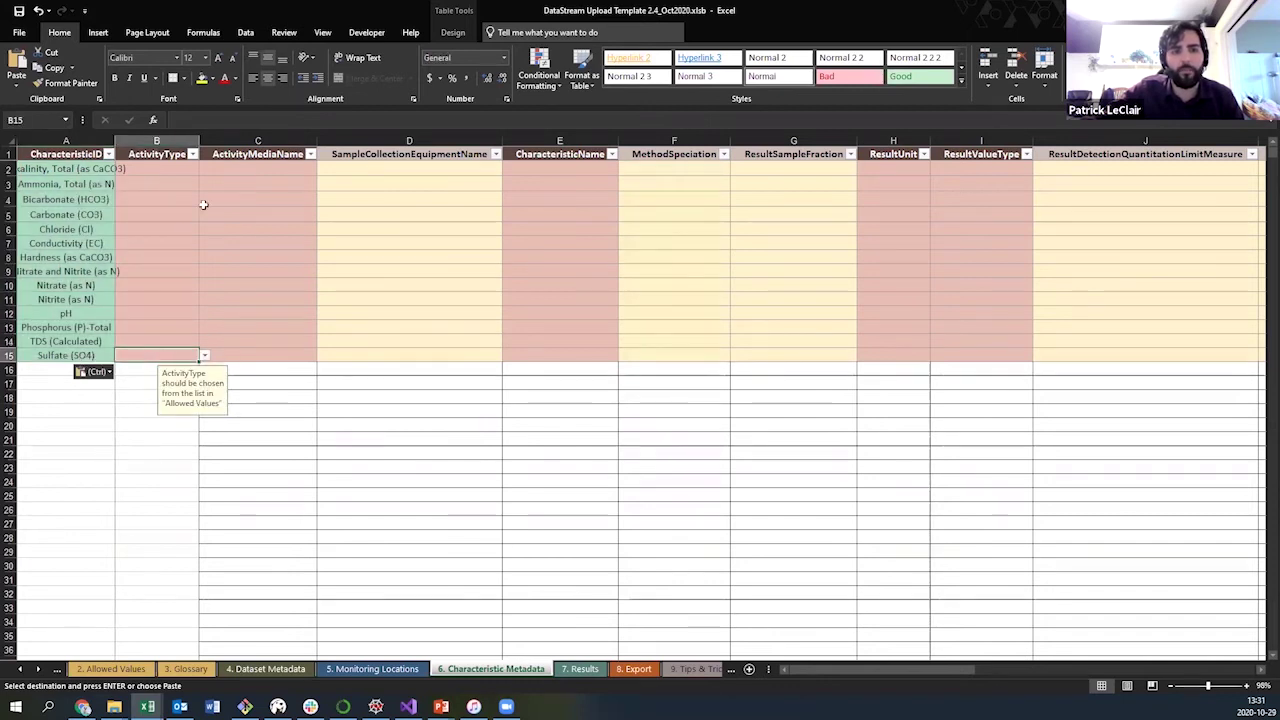
- Copy Temperature, Dissolved Oxygen and Turbidity from A43:A45 of dataset_1.xlsx and paste them as values into the template's CharacteristicID column from A16
{"action": "left_click", "coordinate": [147, 706]}
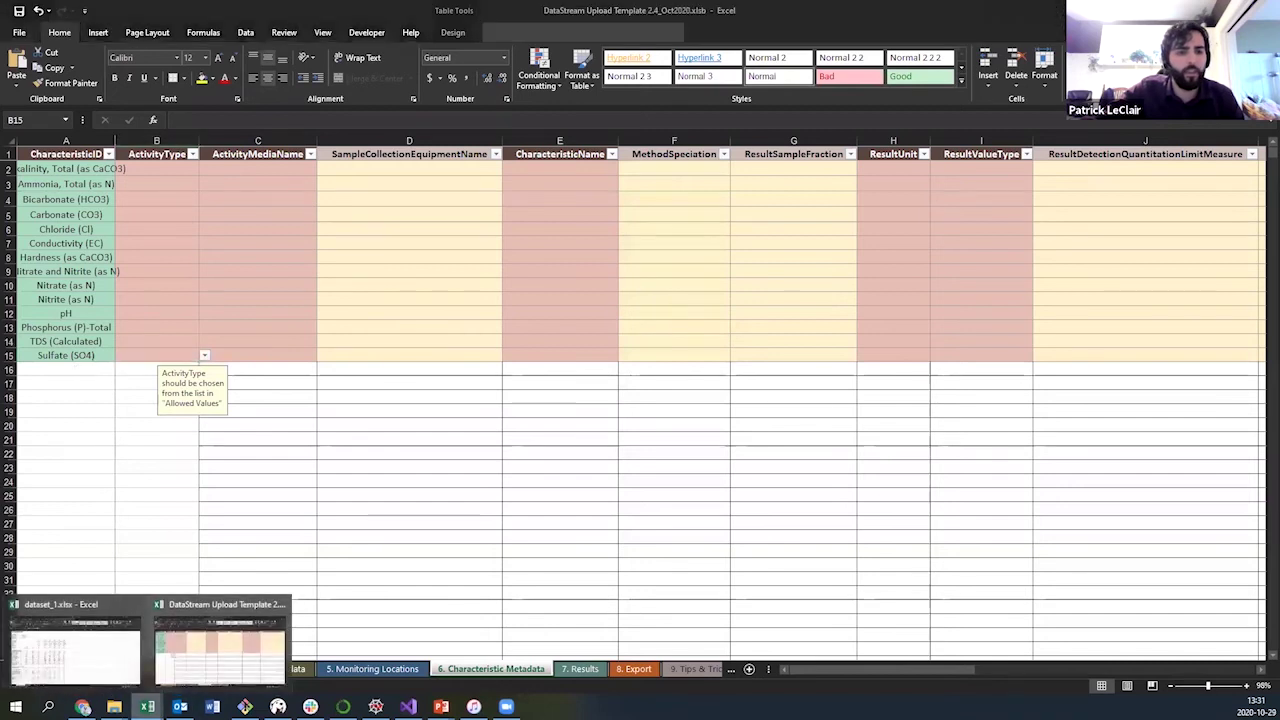
{"action": "left_click", "coordinate": [75, 650]}
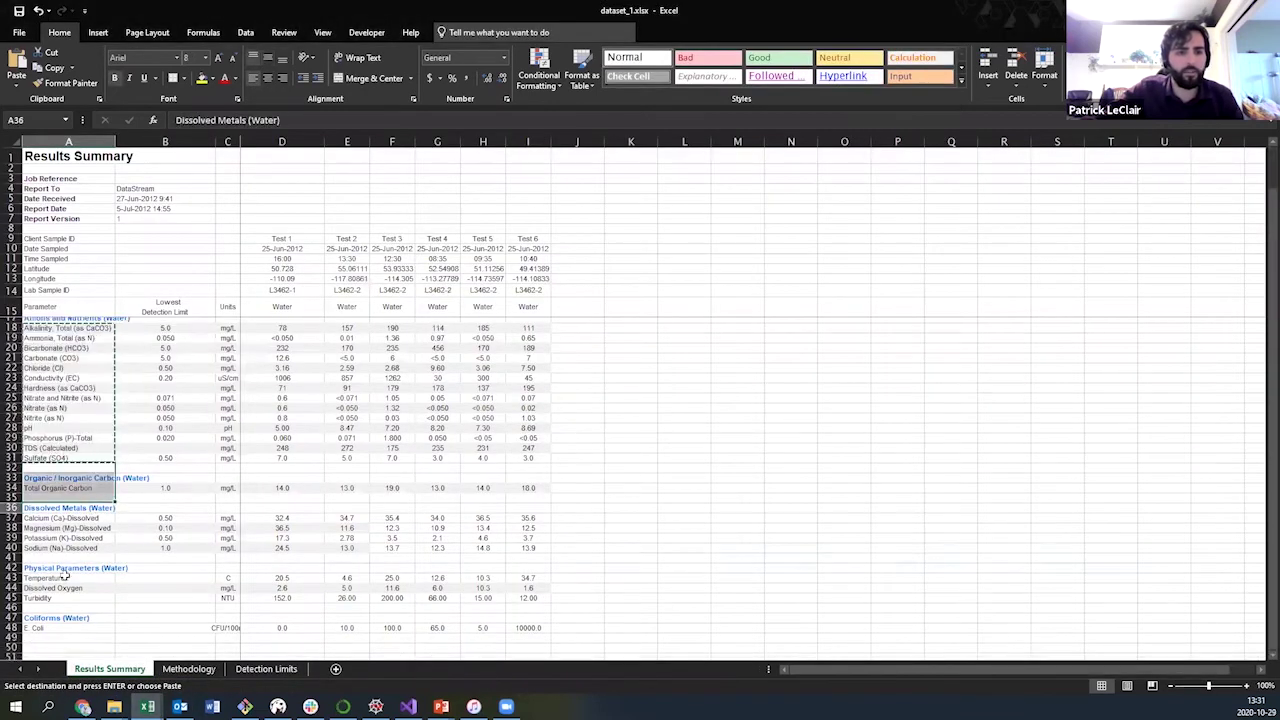
{"action": "left_click_drag", "start_coordinate": [63, 563], "coordinate": [60, 583]}
{"action": "key", "text": "ctrl+c"}
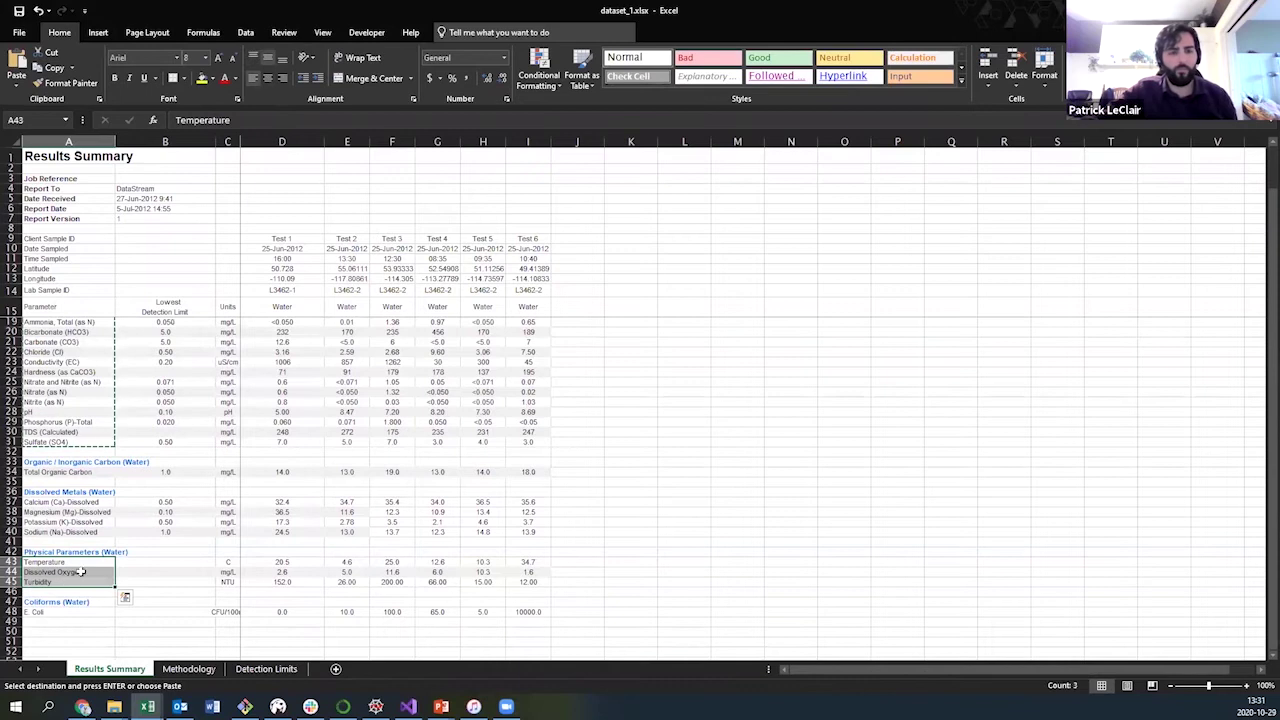
{"action": "left_click", "coordinate": [147, 706]}
{"action": "left_click", "coordinate": [229, 650]}
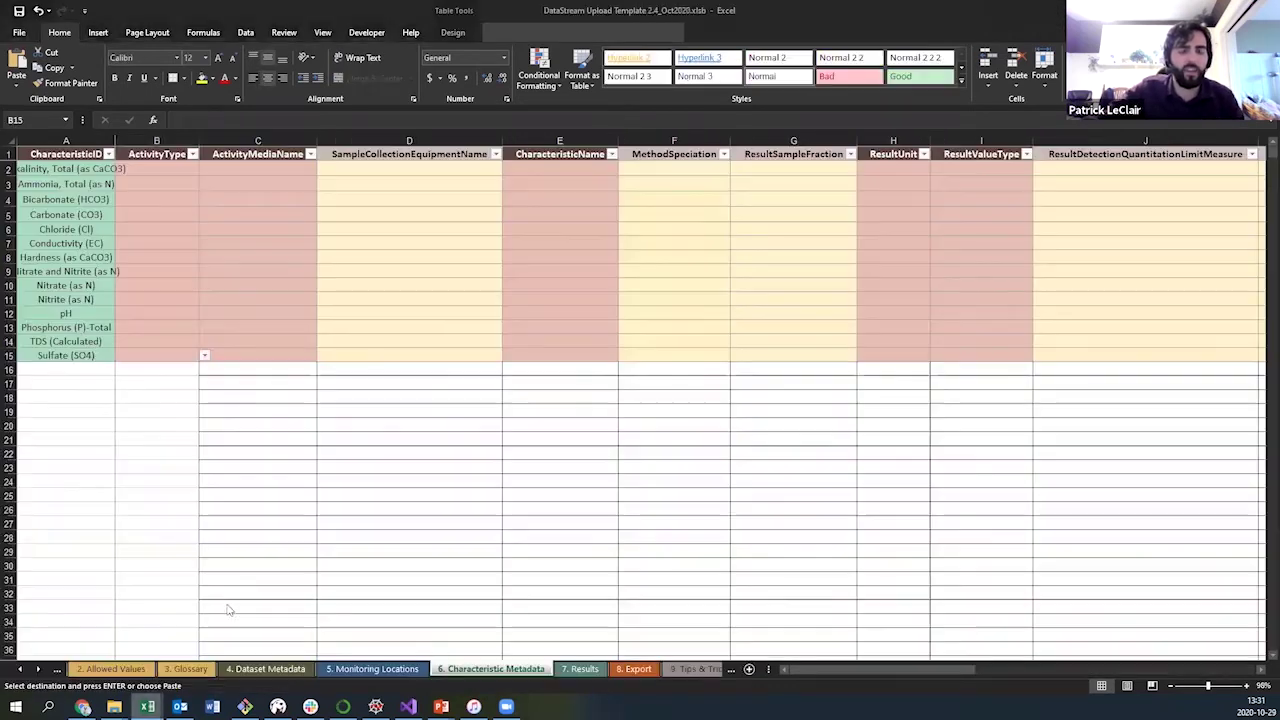
{"action": "left_click", "coordinate": [72, 367]}
{"action": "right_click", "coordinate": [76, 368]}
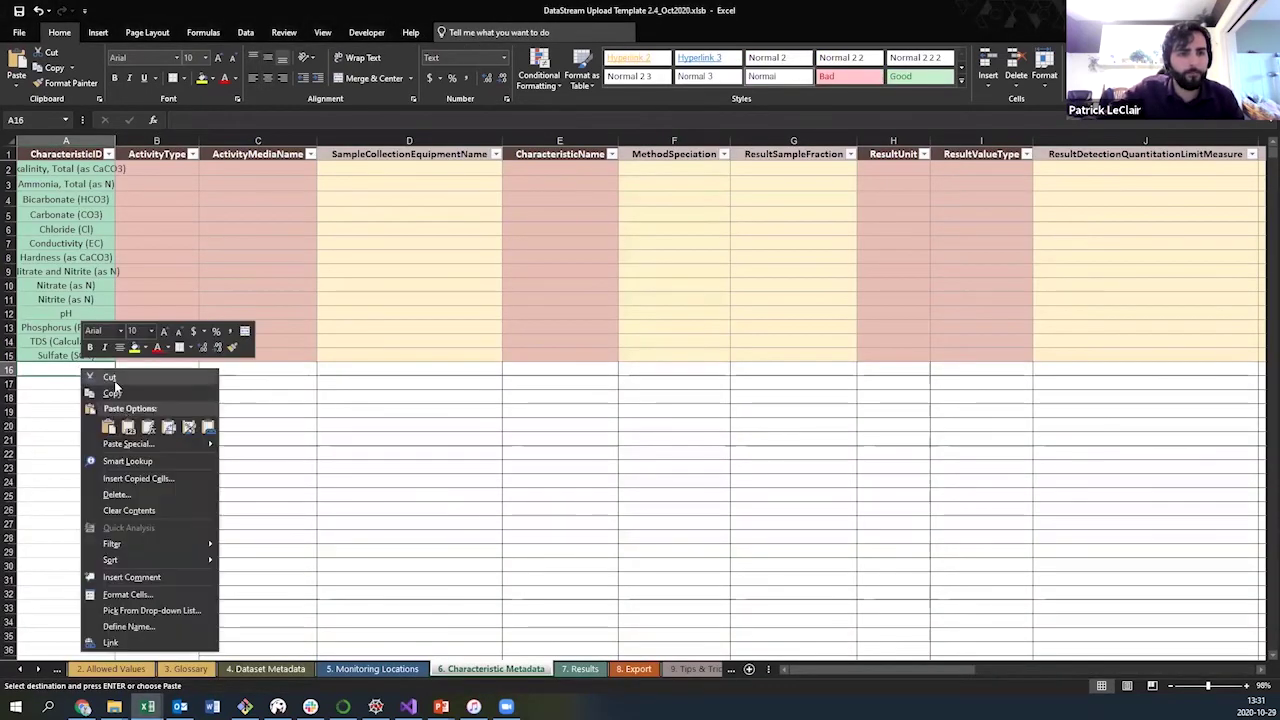
{"action": "left_click", "coordinate": [130, 425]}
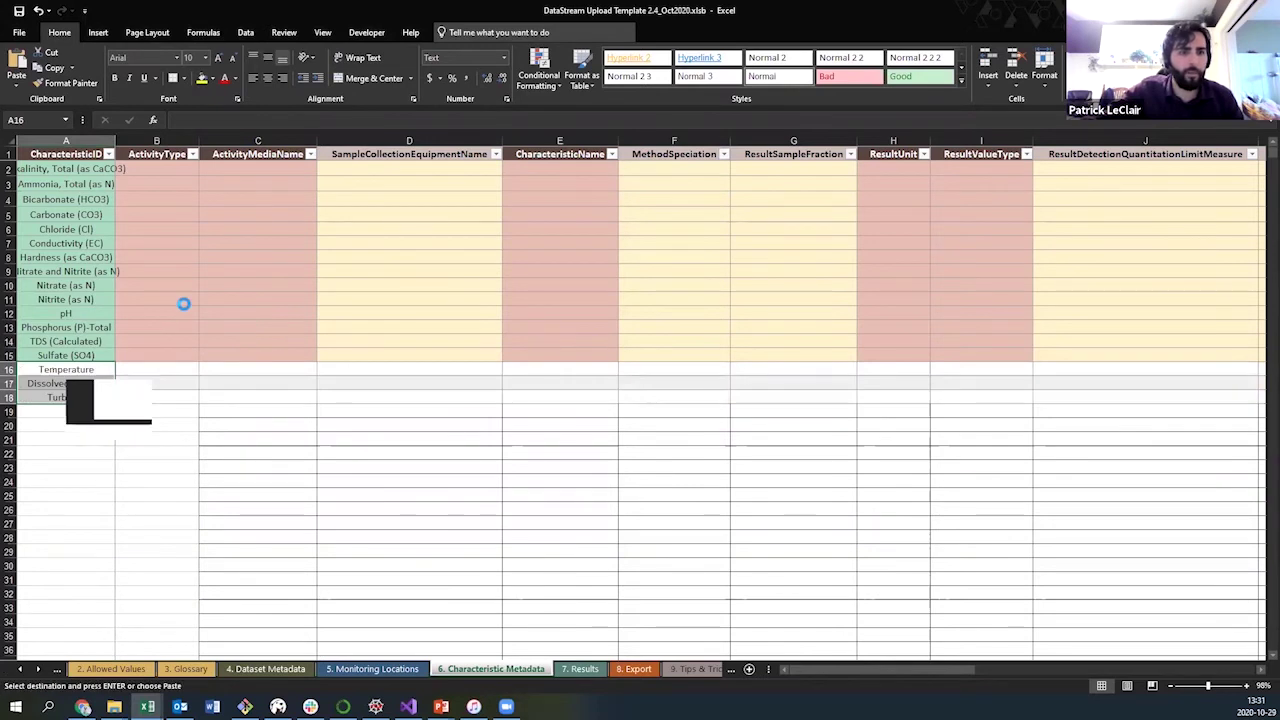
{"action": "left_click", "coordinate": [182, 300]}
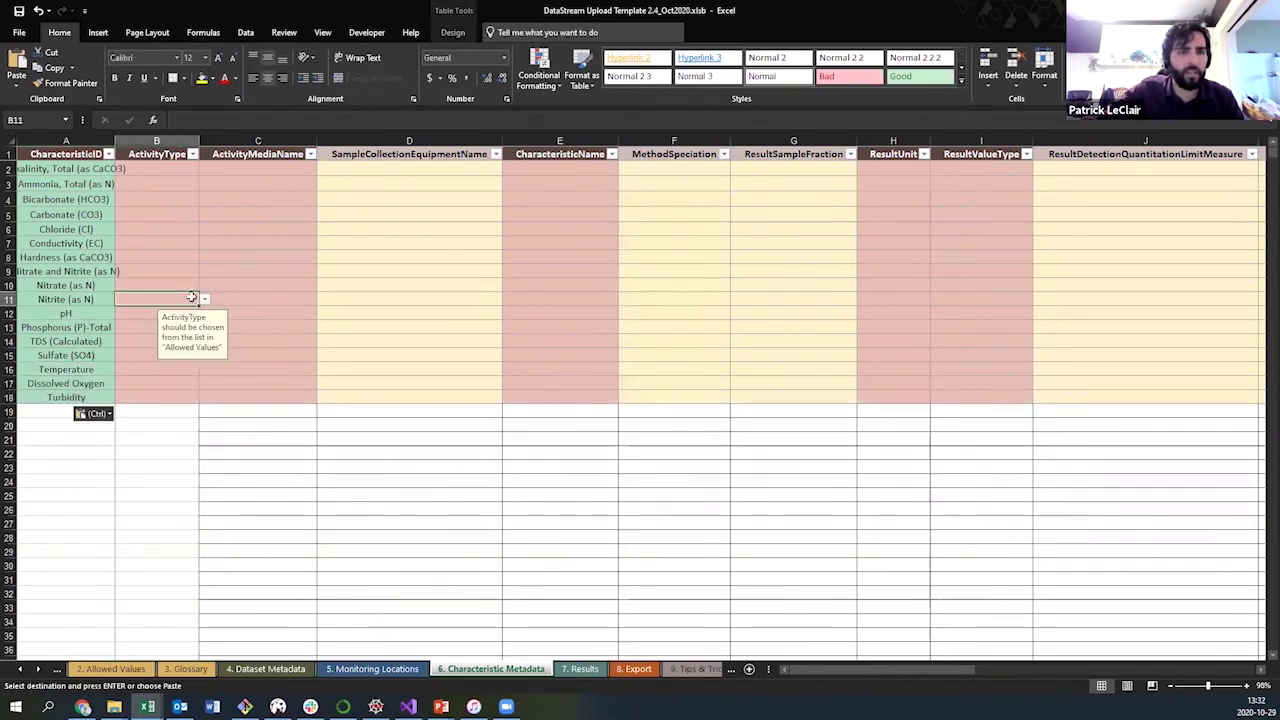
- Set the ActivityType in B2 to Sample-Routine and copy it to B3:B15, through Sulfate (SO4)
{"action": "left_click", "coordinate": [185, 167]}
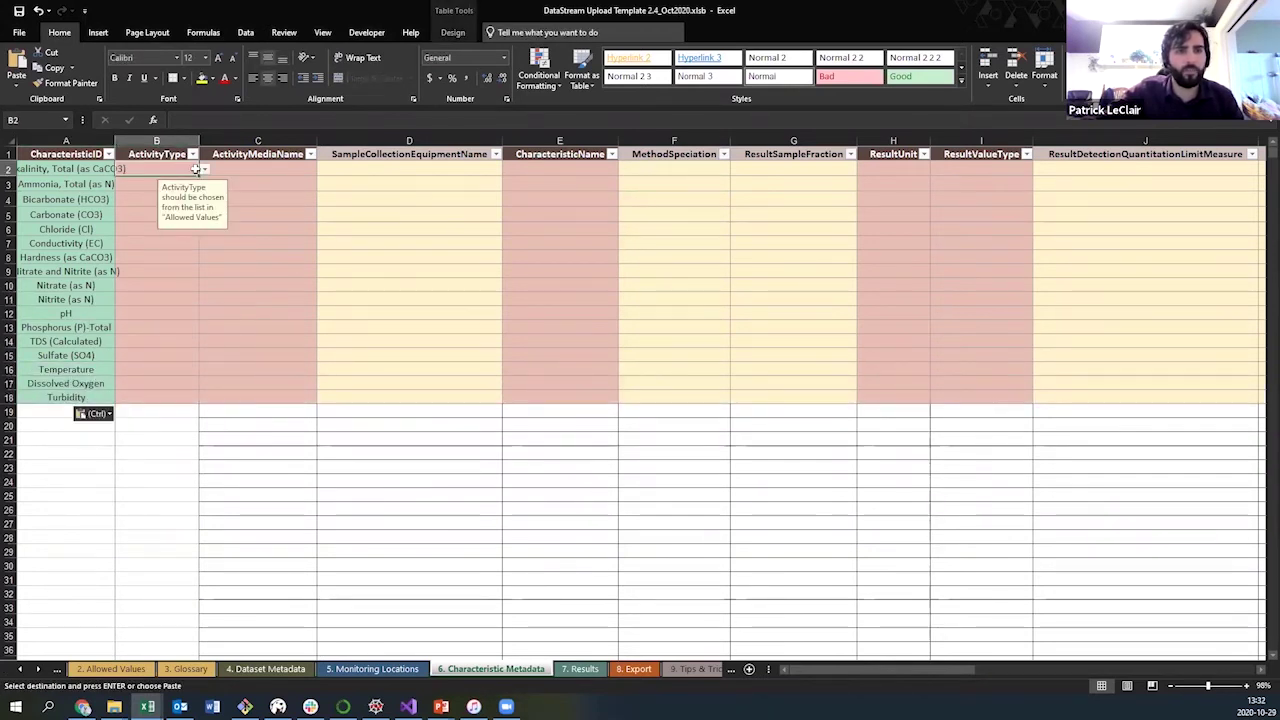
{"action": "left_click", "coordinate": [204, 171]}
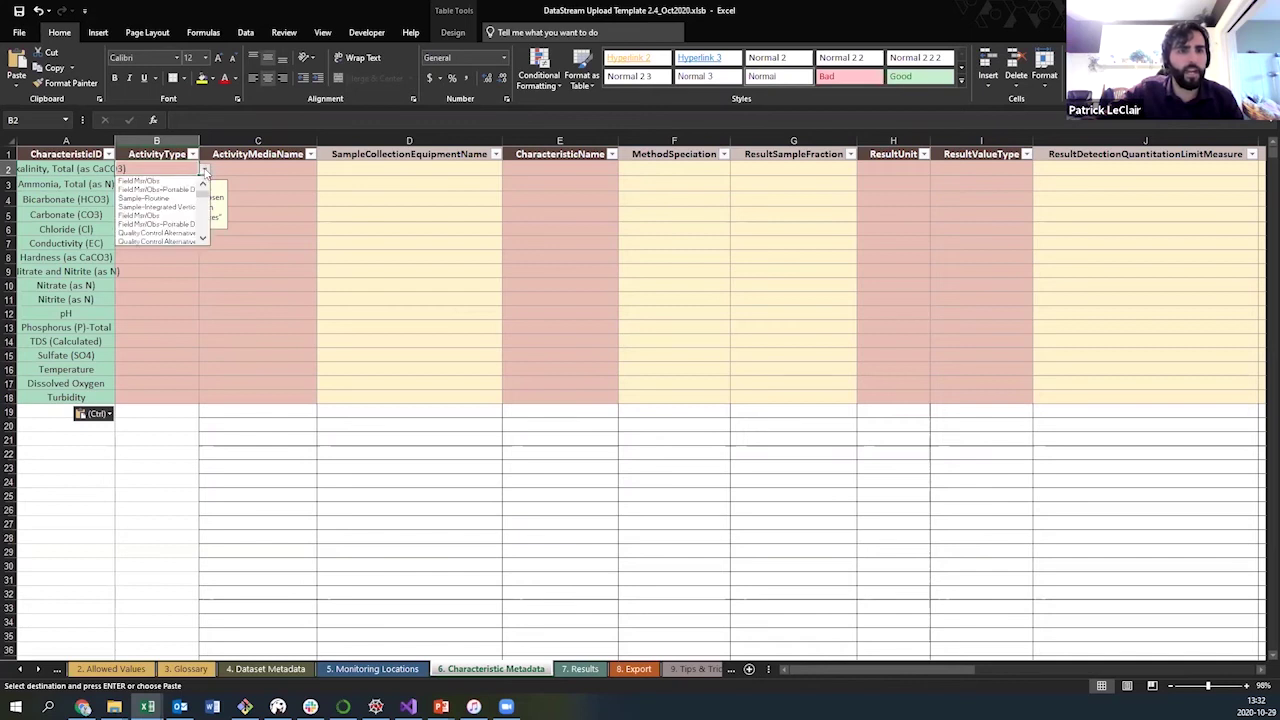
{"action": "left_click", "coordinate": [148, 198]}
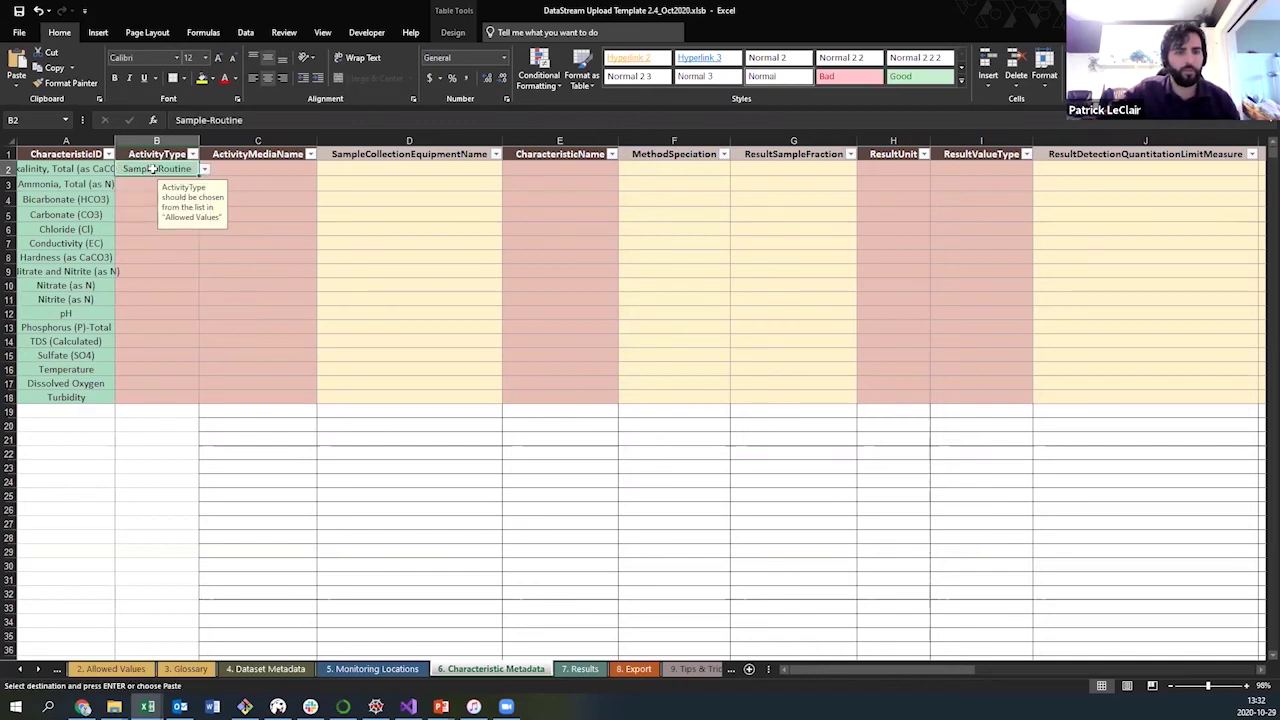
{"action": "left_click_drag", "start_coordinate": [147, 183], "coordinate": [143, 356]}
{"action": "right_click", "coordinate": [145, 328]}
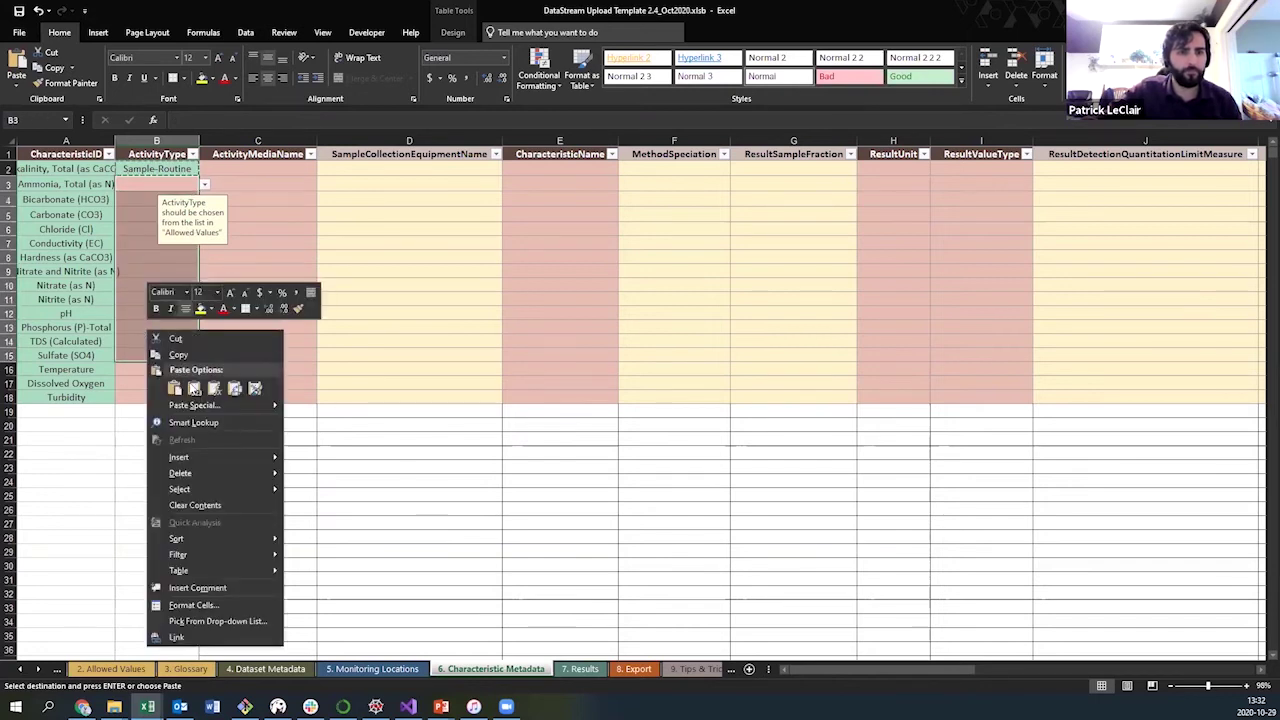
{"action": "left_click", "coordinate": [168, 390]}
{"action": "left_click", "coordinate": [172, 371]}
- Set the ActivityType of Temperature in B16 to Field Msr/Obs-Portable Data Logger
{"action": "left_click", "coordinate": [130, 368]}
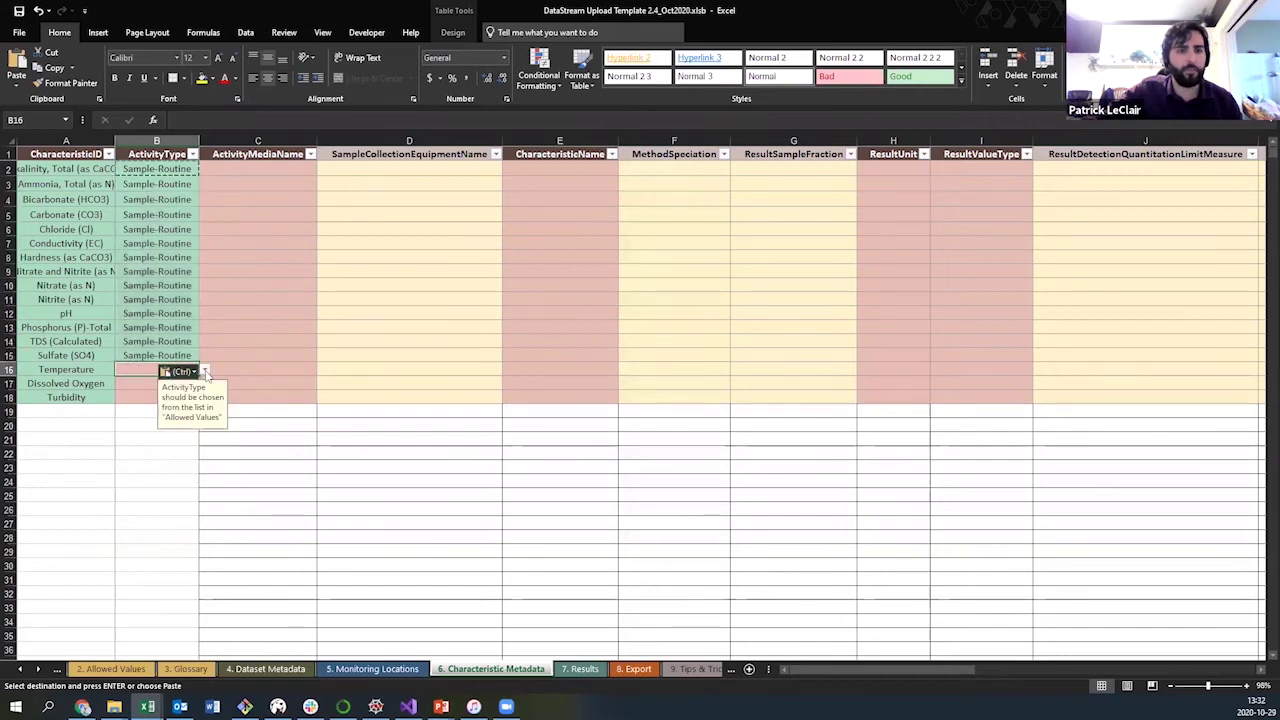
{"action": "left_click", "coordinate": [205, 372]}
{"action": "left_click", "coordinate": [150, 380]}
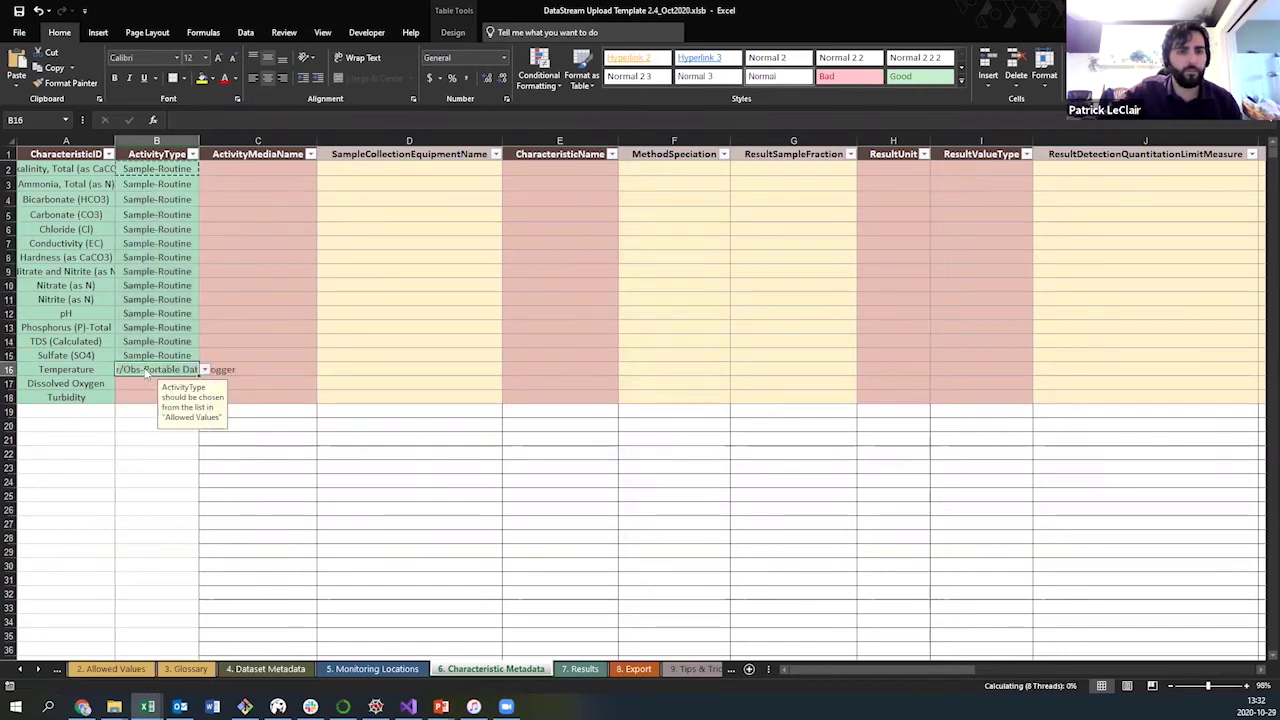
- Copy the ActivityType of Temperature in B16 and paste it as values into B17:B18 for Dissolved Oxygen and Turbidity
{"action": "key", "text": "ctrl+c"}
{"action": "left_click", "coordinate": [143, 383]}
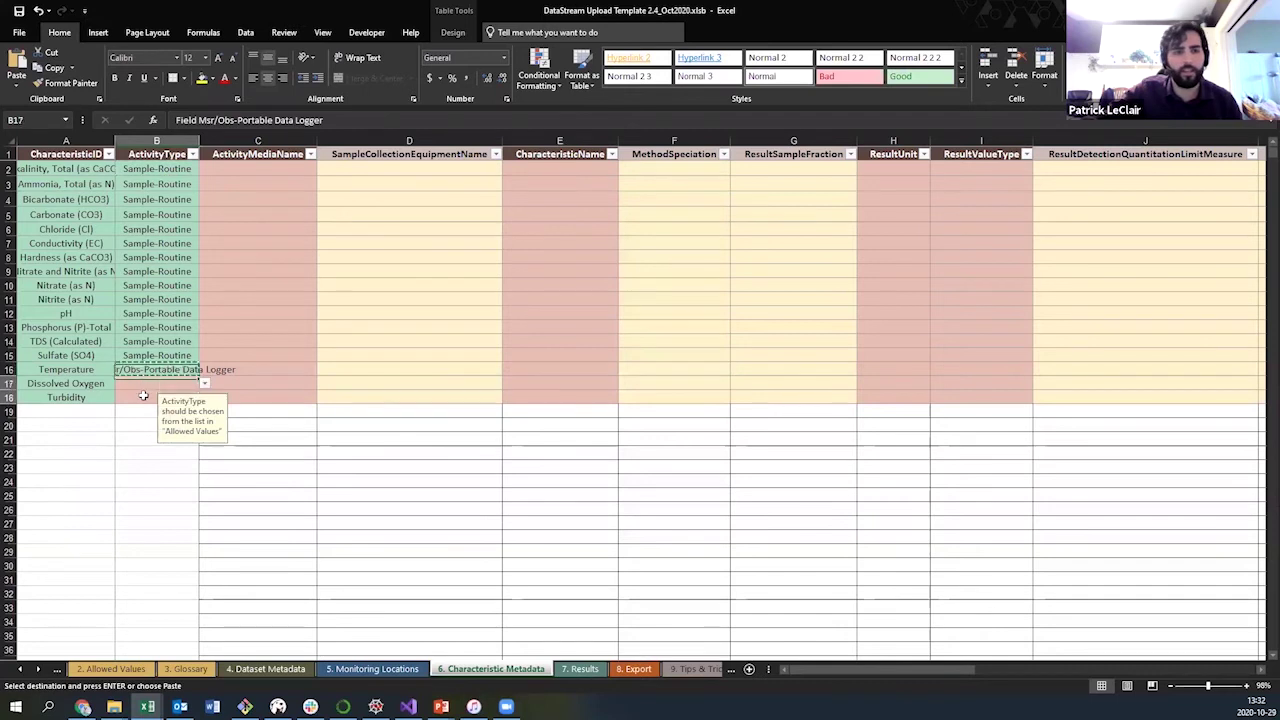
{"action": "right_click", "coordinate": [142, 390]}
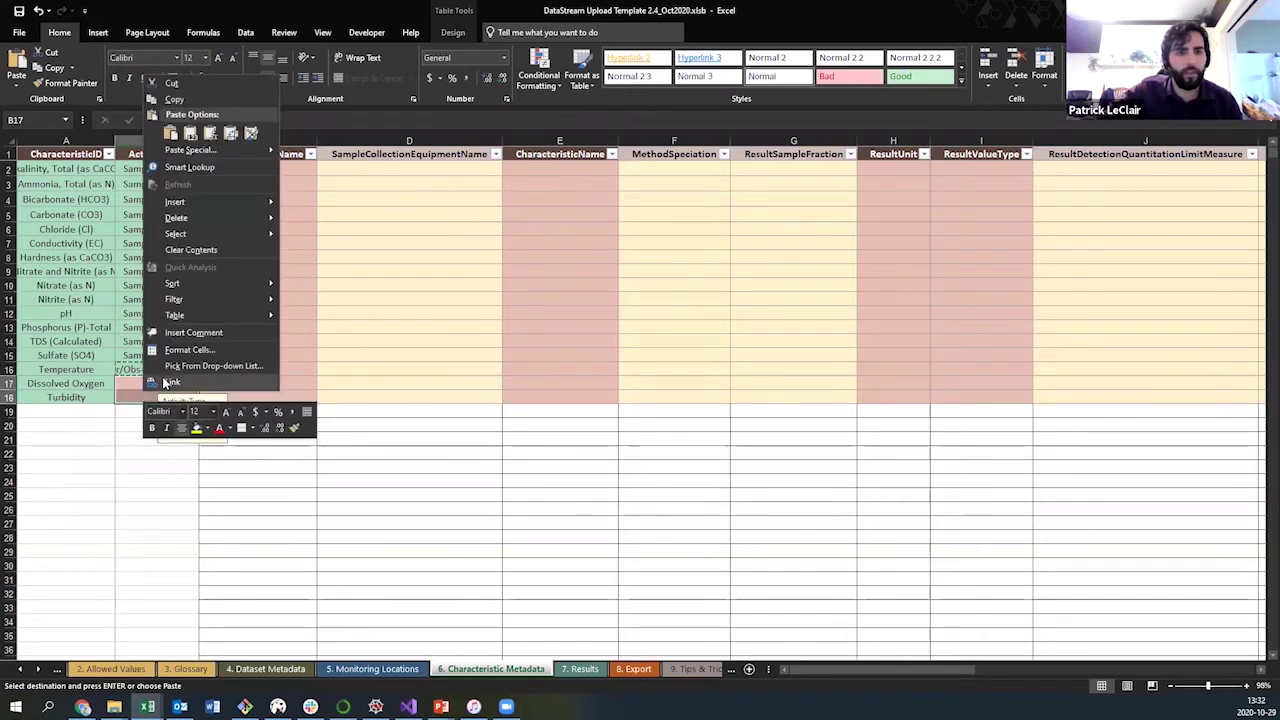
{"action": "left_click", "coordinate": [191, 138]}
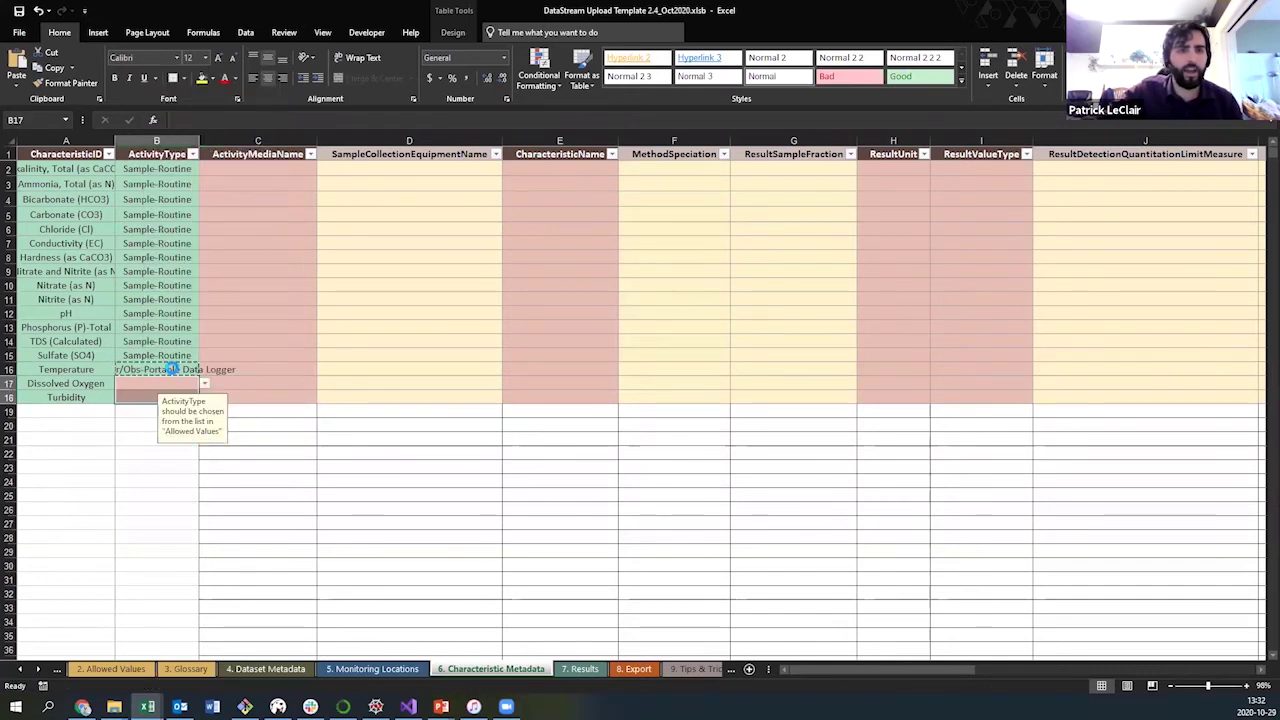
{"action": "left_click", "coordinate": [256, 451]}
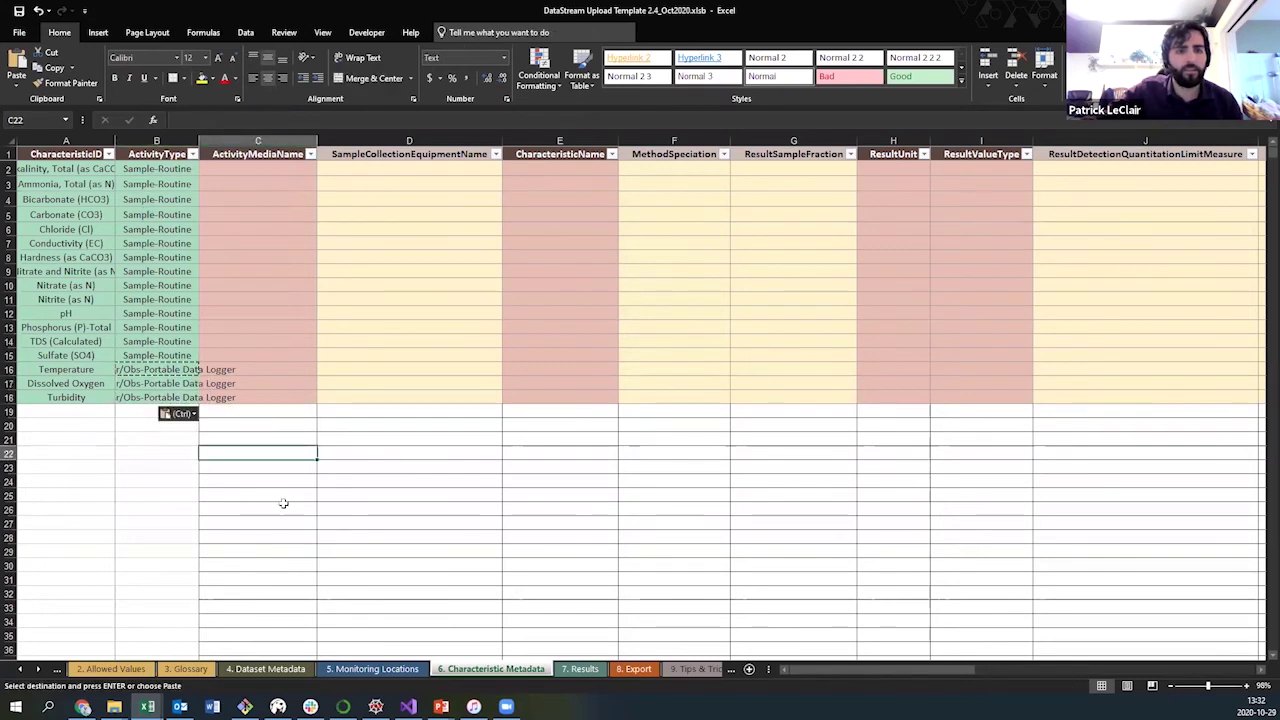
- Set the ActivityMediaName in C2 to Surface Water and paste it as values into C3:C18
{"action": "left_click_drag", "start_coordinate": [833, 669], "coordinate": [1220, 677]}
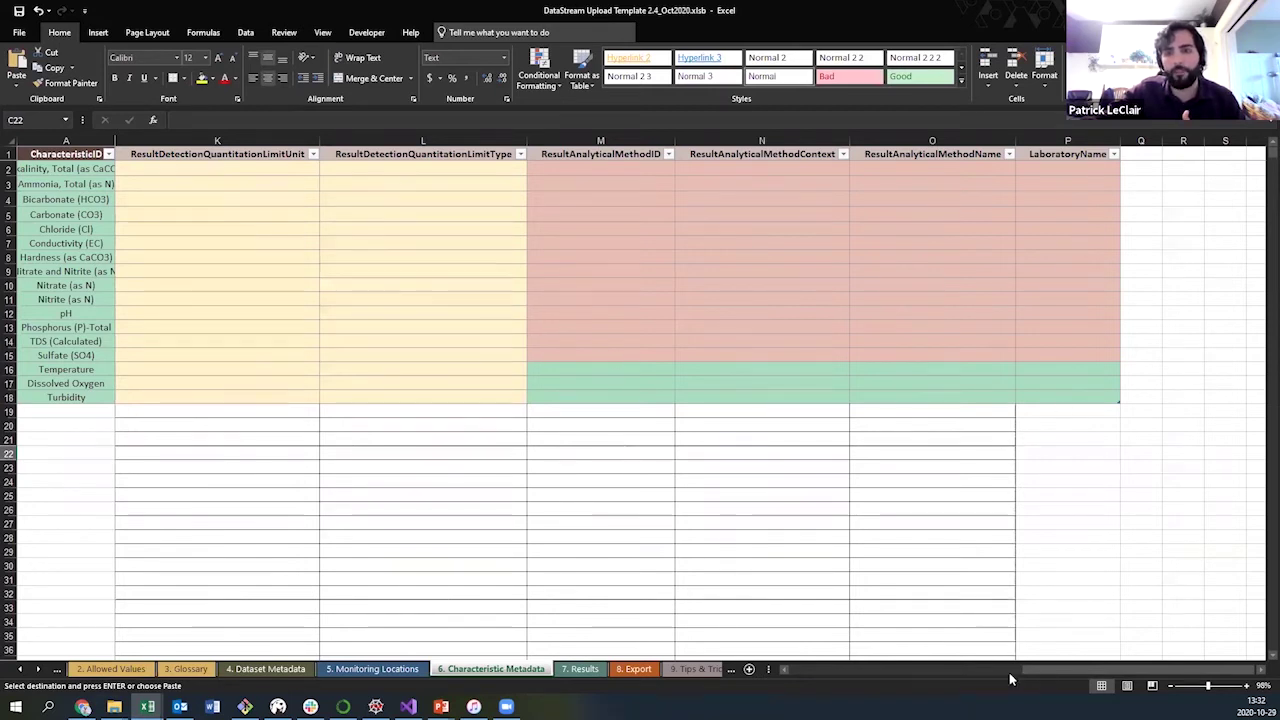
{"action": "left_click_drag", "start_coordinate": [1063, 675], "coordinate": [773, 651]}
{"action": "left_click", "coordinate": [260, 169]}
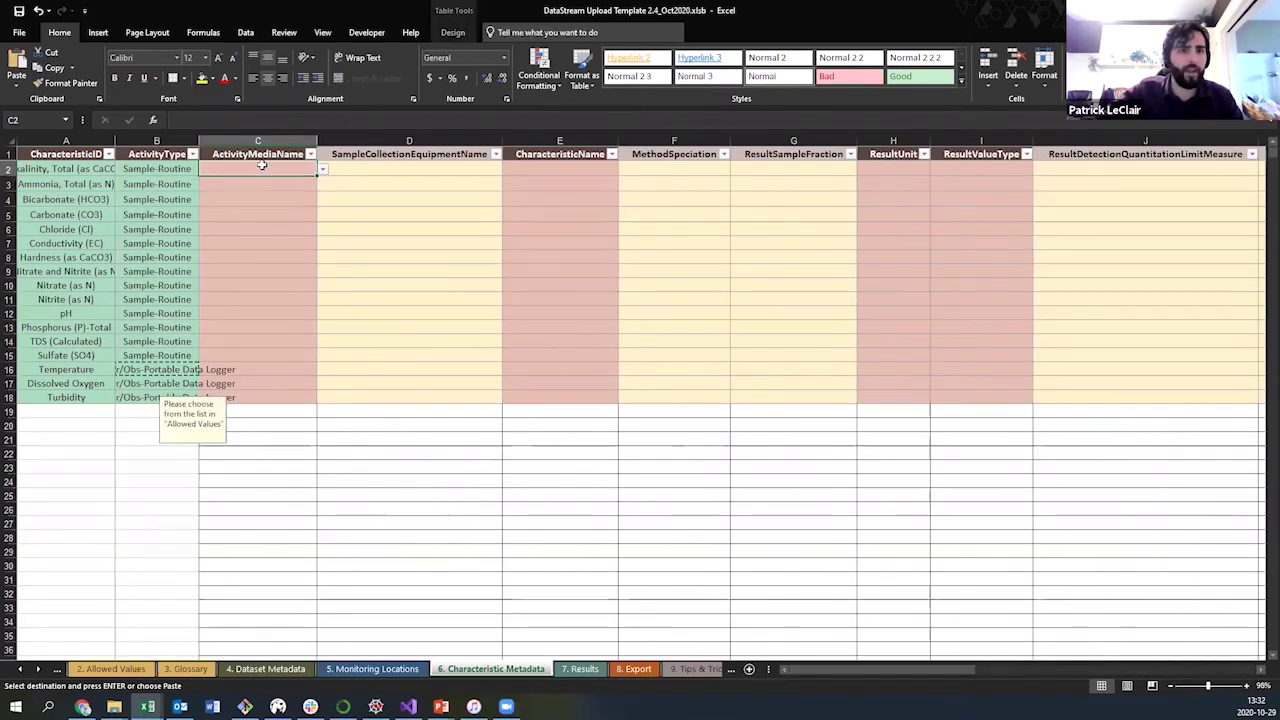
{"action": "left_click", "coordinate": [322, 170]}
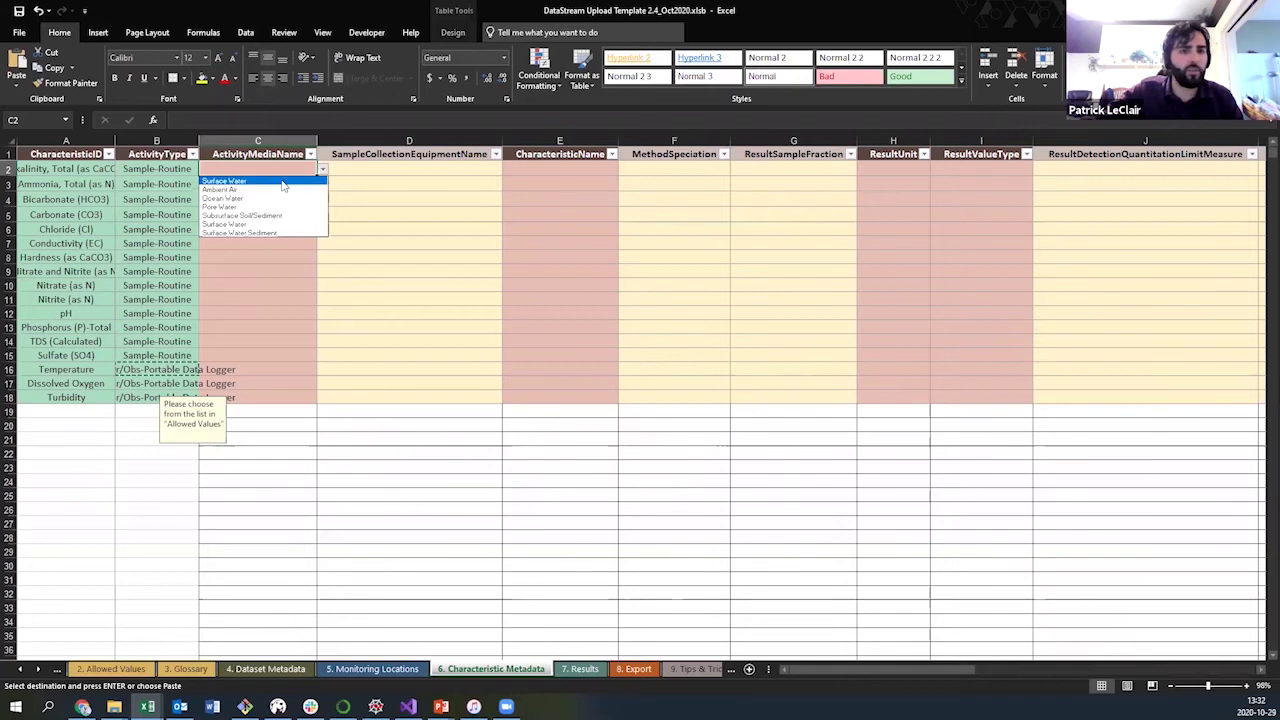
{"action": "left_click", "coordinate": [283, 181]}
{"action": "left_click_drag", "start_coordinate": [274, 184], "coordinate": [280, 396]}
{"action": "right_click", "coordinate": [280, 373]}
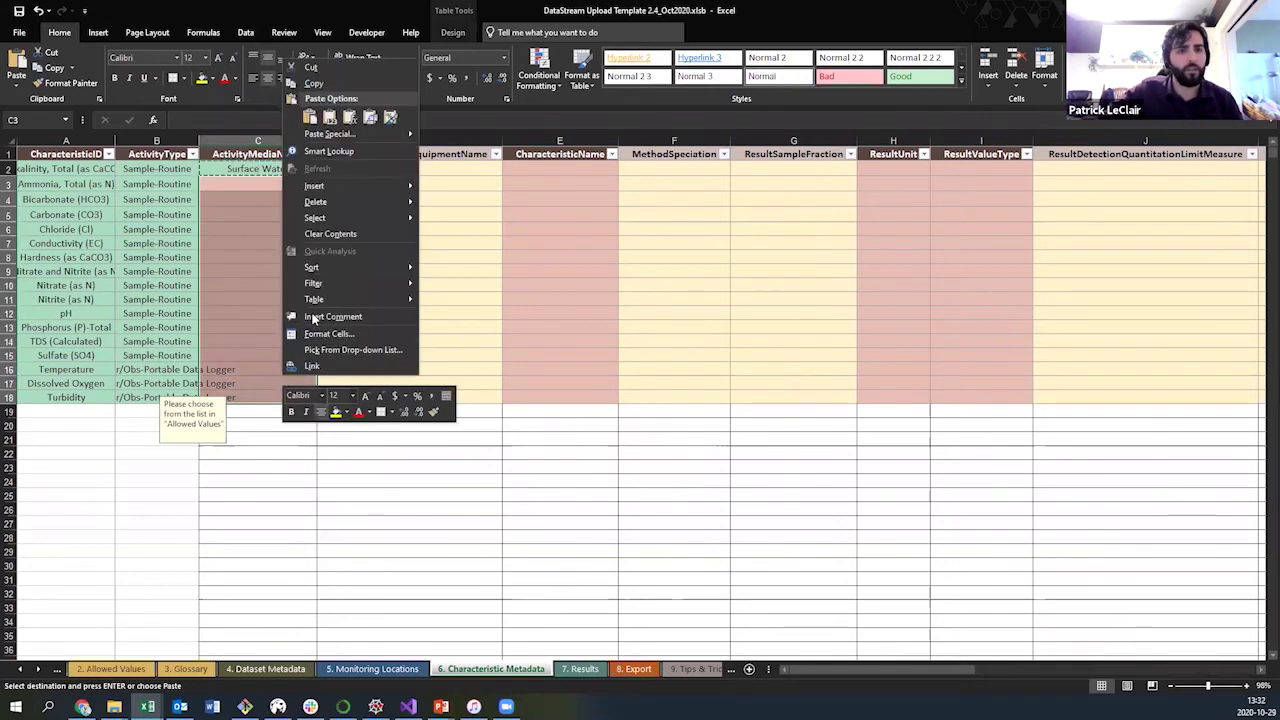
{"action": "left_click", "coordinate": [325, 118]}
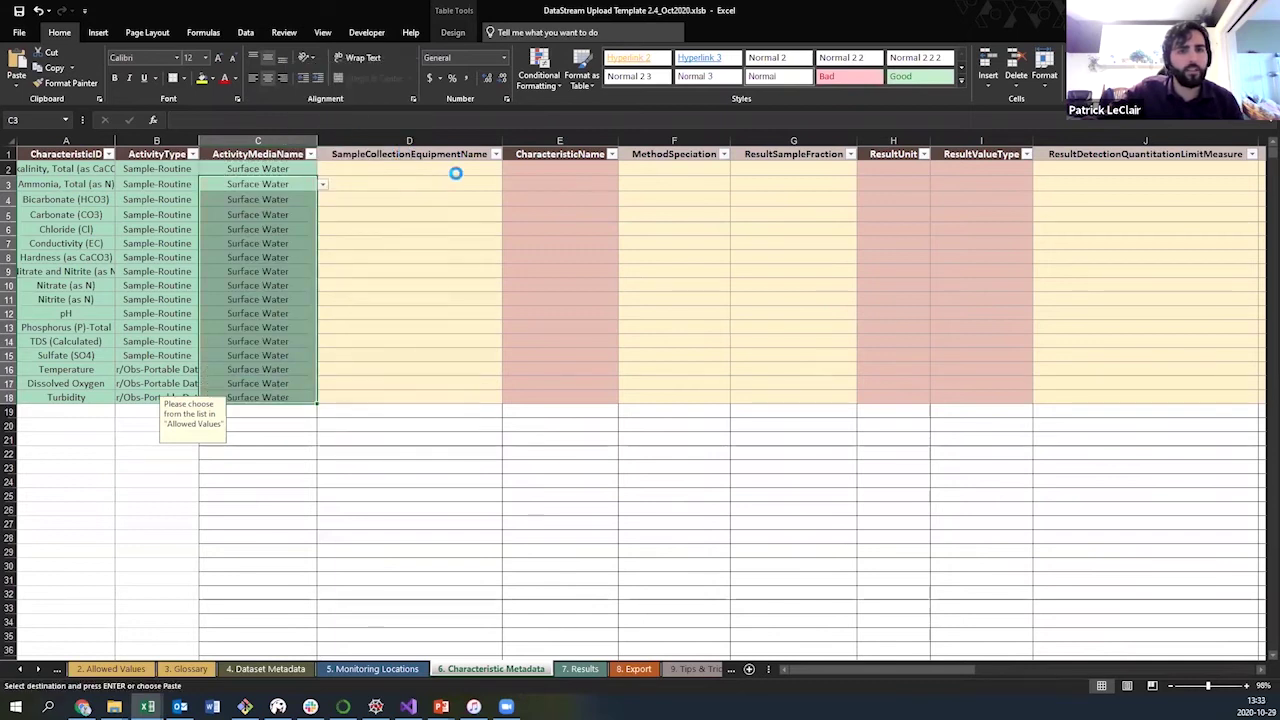
- Set the SampleCollectionEquipmentName in D2 to Water Bottle and copy it to D3:D15, through Sulfate (SO4)
{"action": "left_click", "coordinate": [488, 171]}
{"action": "left_click", "coordinate": [507, 172]}
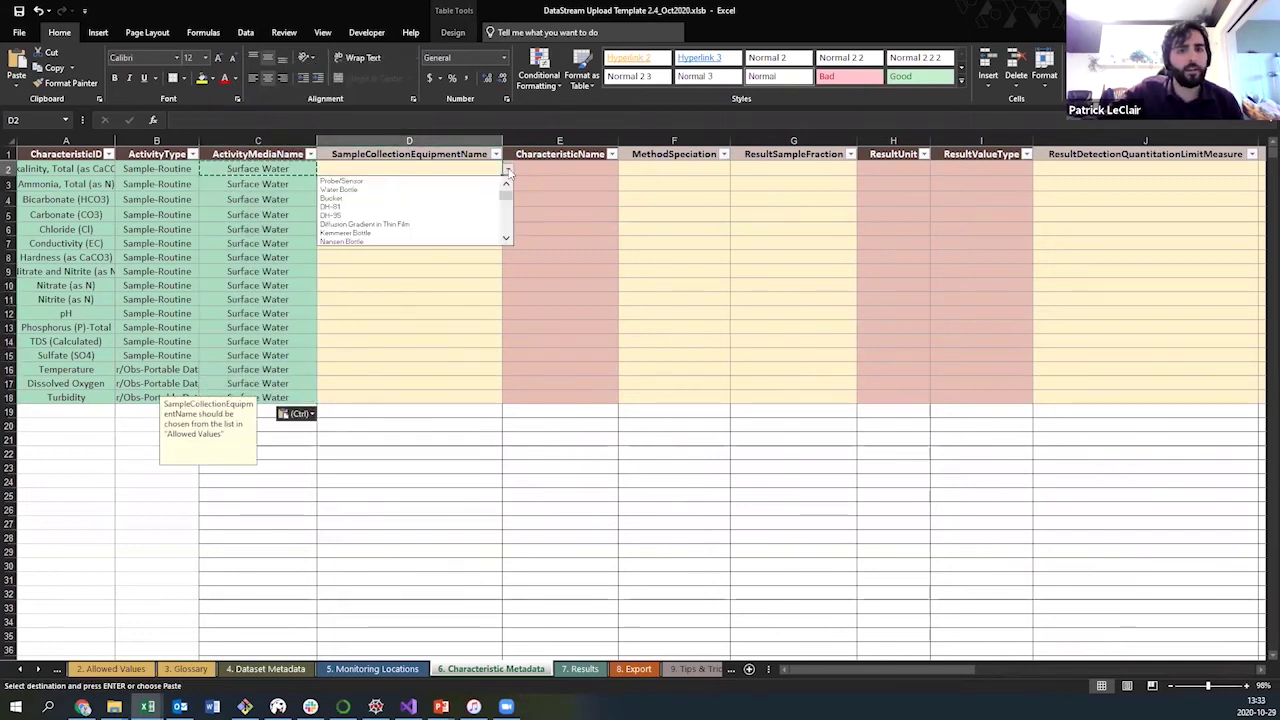
{"action": "left_click", "coordinate": [437, 190]}
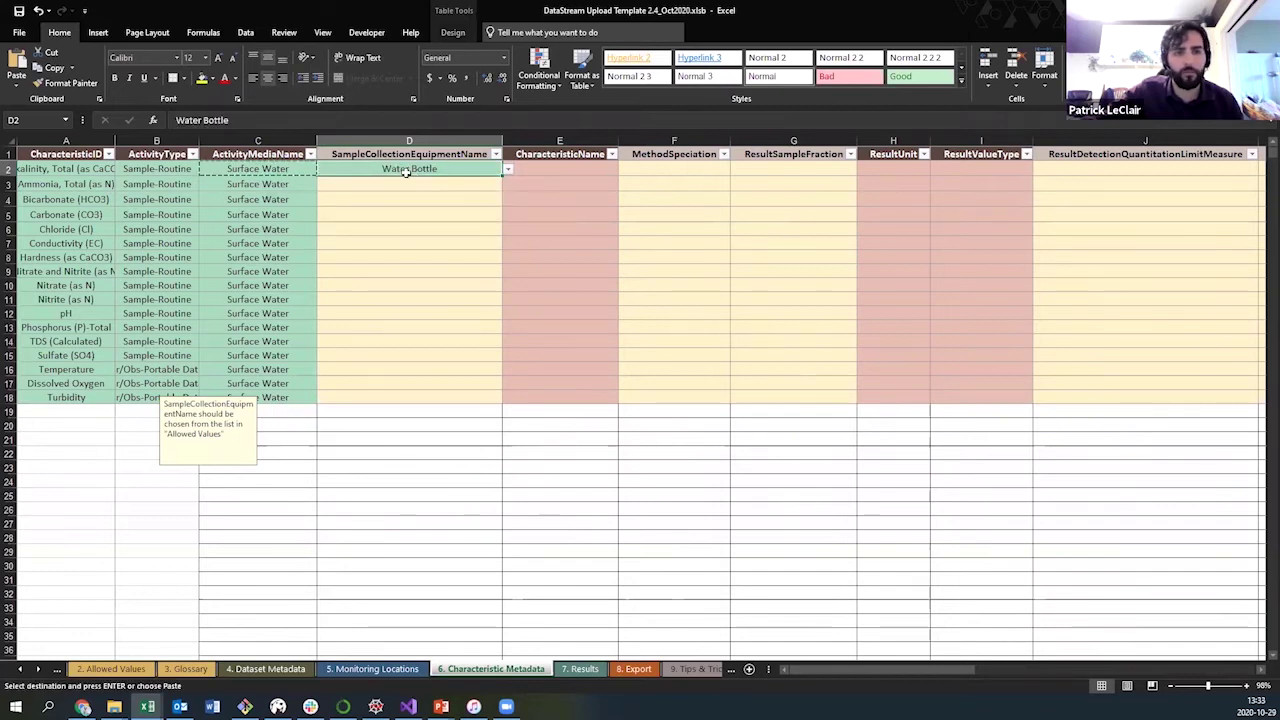
{"action": "left_click_drag", "start_coordinate": [403, 184], "coordinate": [421, 357]}
{"action": "right_click", "coordinate": [424, 335]}
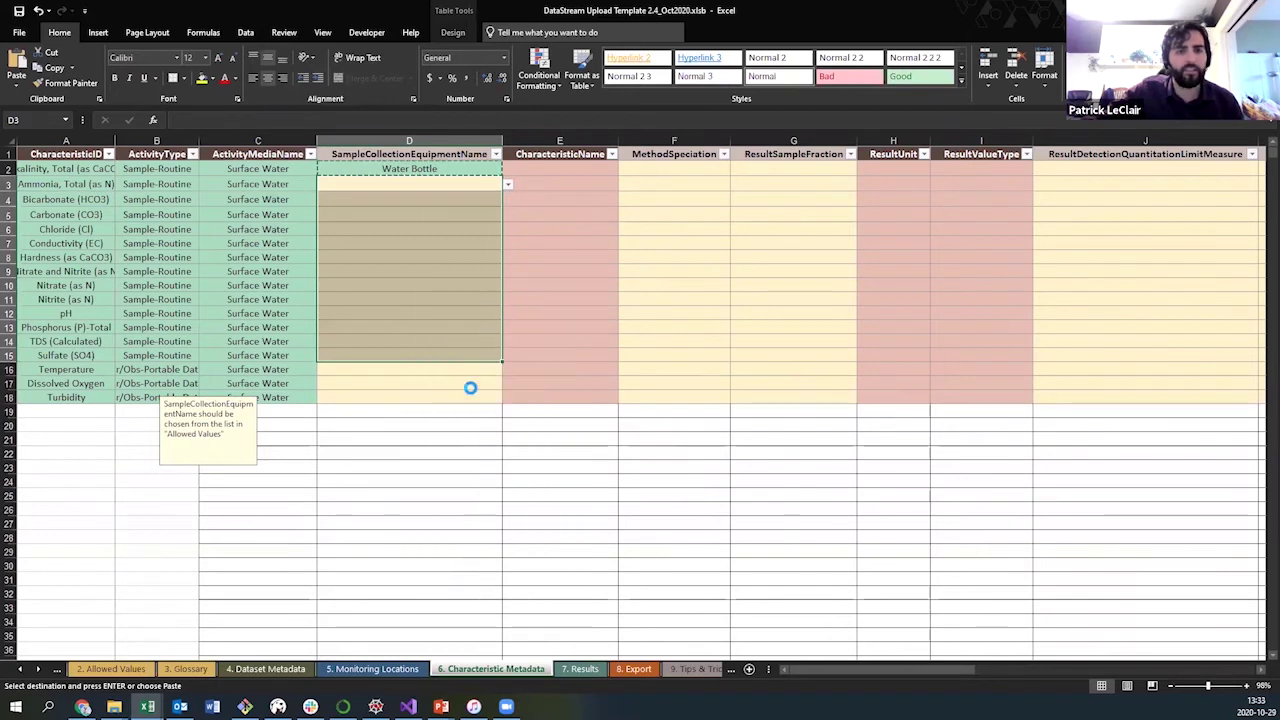
{"action": "left_click", "coordinate": [466, 388]}
- Set the SampleCollectionEquipmentName of Temperature in D16 to Probe/Sensor and copy it to D17:D18
{"action": "left_click", "coordinate": [482, 371]}
{"action": "left_click", "coordinate": [390, 369]}
{"action": "left_click", "coordinate": [400, 369]}
{"action": "left_click", "coordinate": [508, 369]}
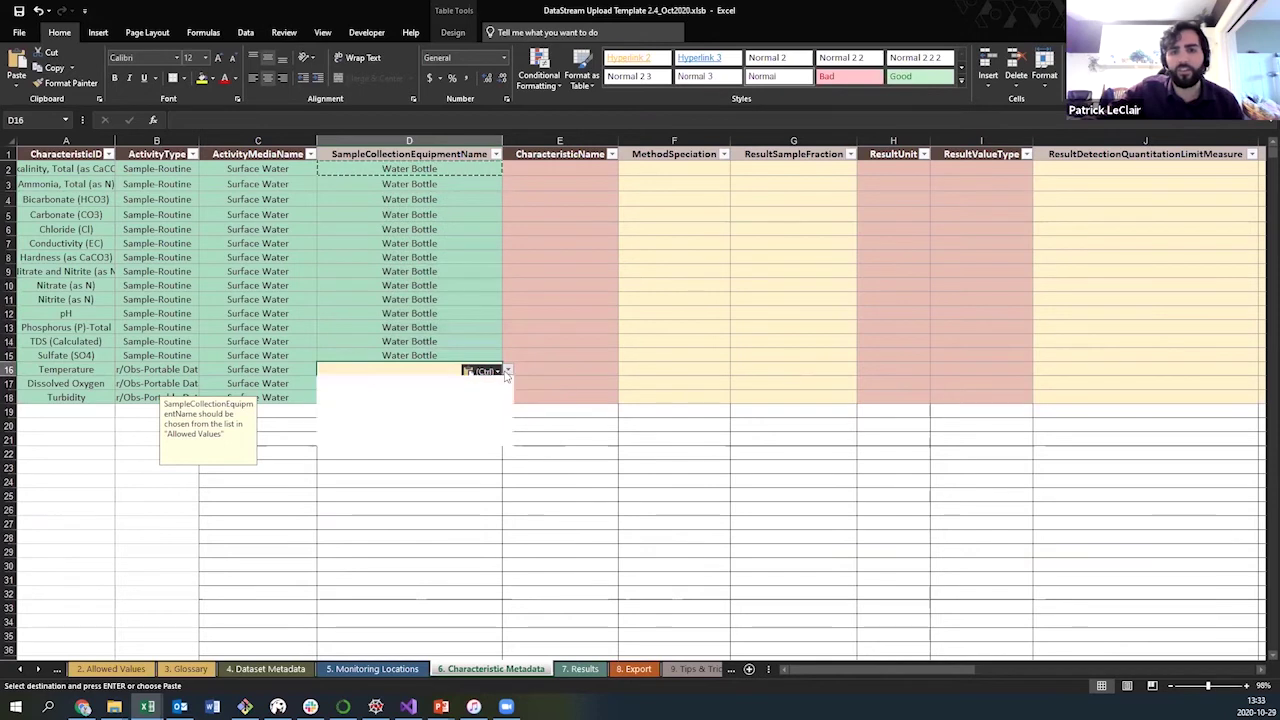
{"action": "left_click", "coordinate": [408, 424]}
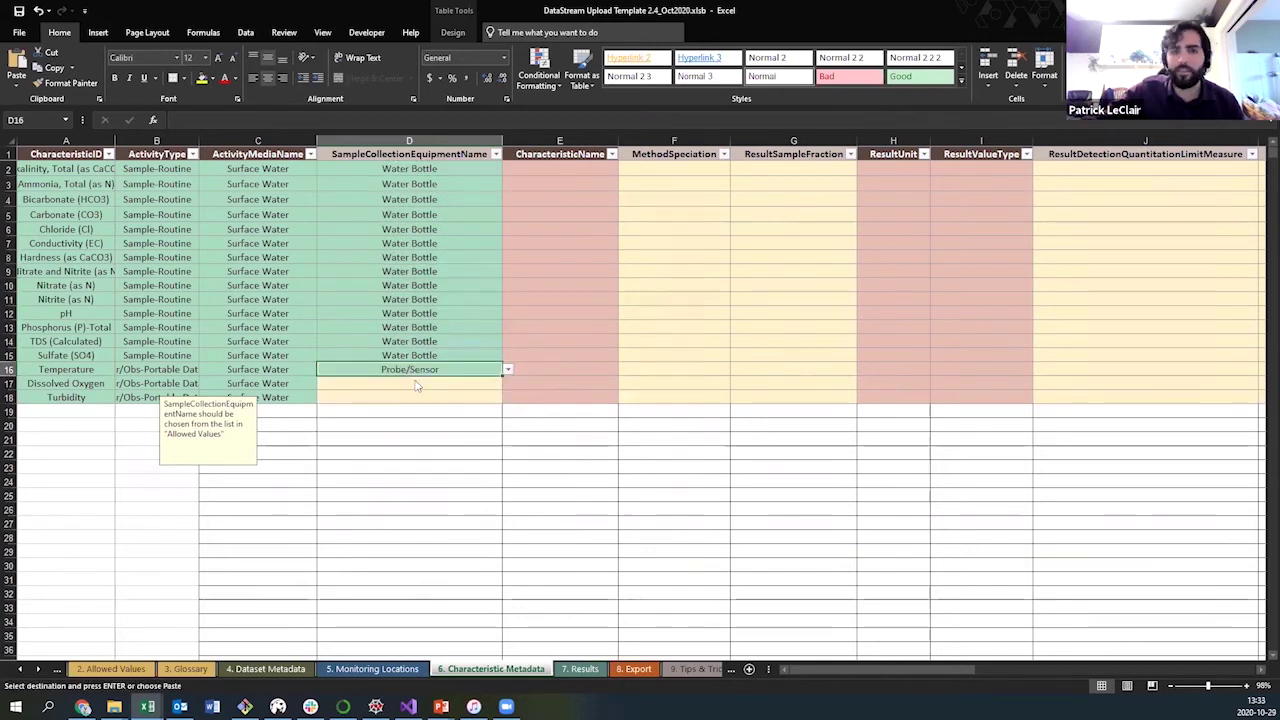
{"action": "key", "text": "ctrl+c"}
{"action": "left_click_drag", "start_coordinate": [414, 382], "coordinate": [415, 392]}
{"action": "right_click", "coordinate": [415, 392]}
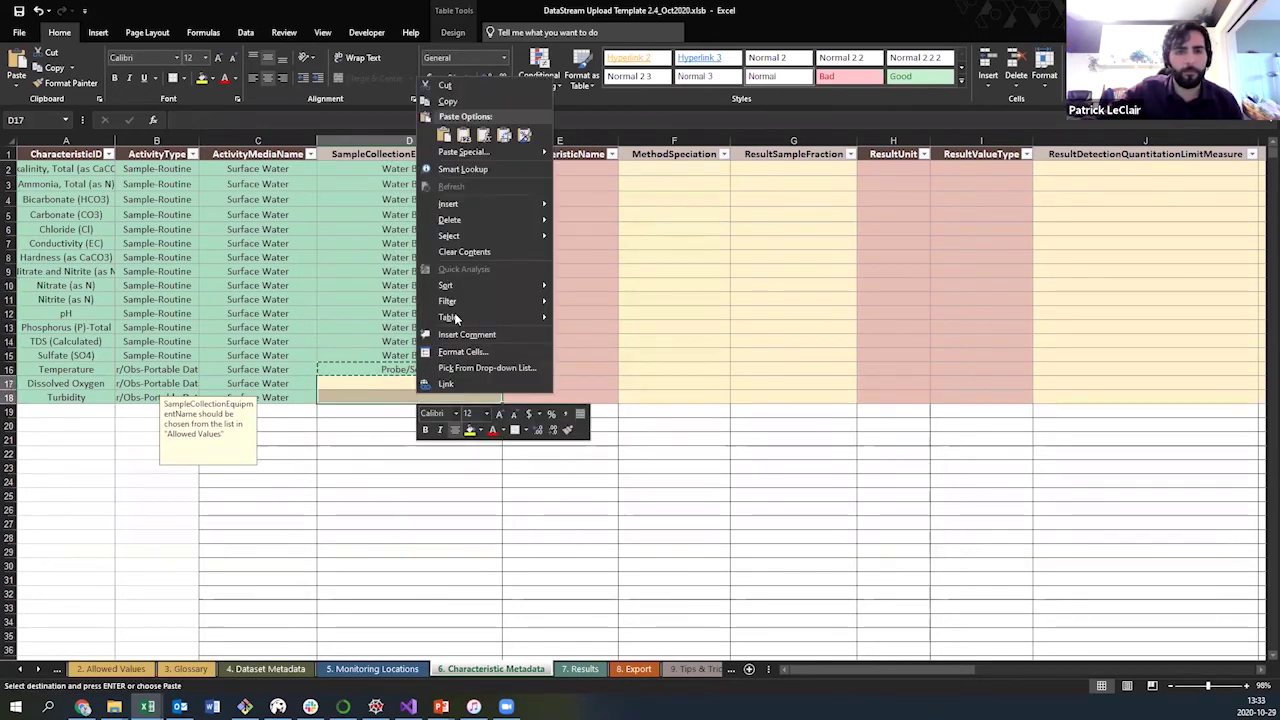
{"action": "left_click", "coordinate": [432, 142]}
{"action": "left_click", "coordinate": [557, 232]}
- Widen the CharacteristicID column to fit its full parameter names
{"action": "left_click", "coordinate": [537, 168]}
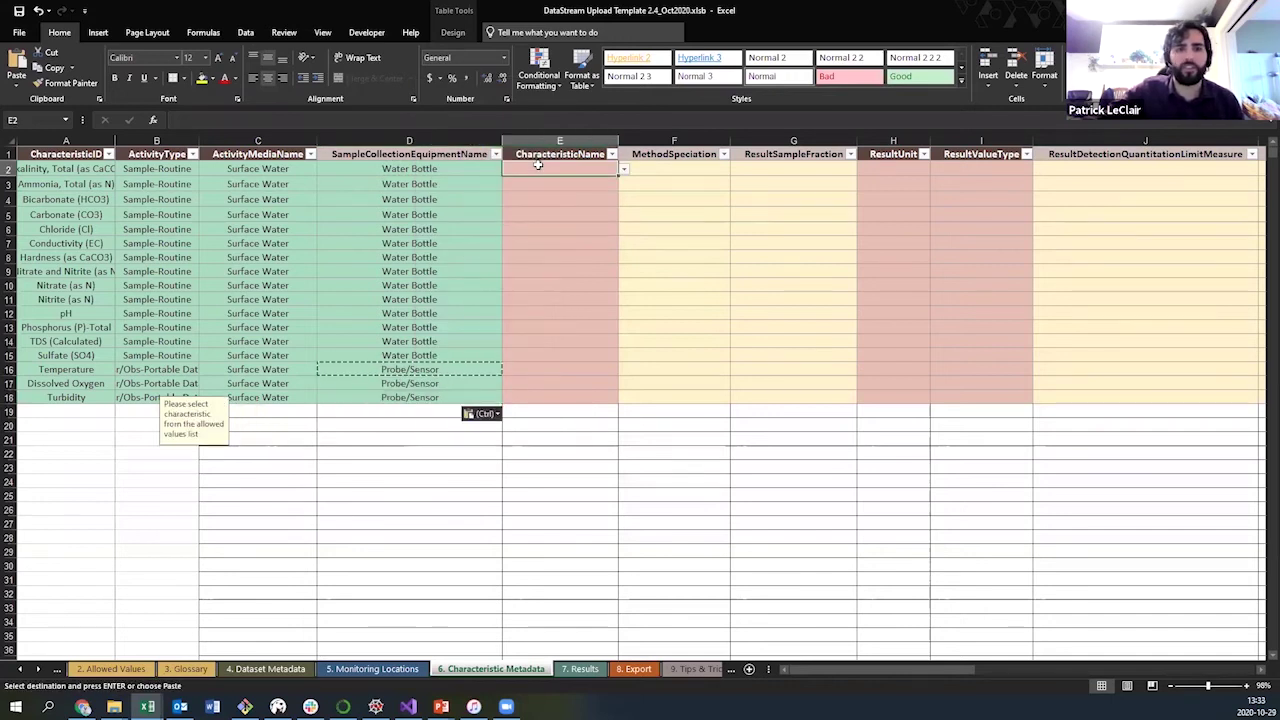
{"action": "left_click_drag", "start_coordinate": [112, 138], "coordinate": [112, 138]}
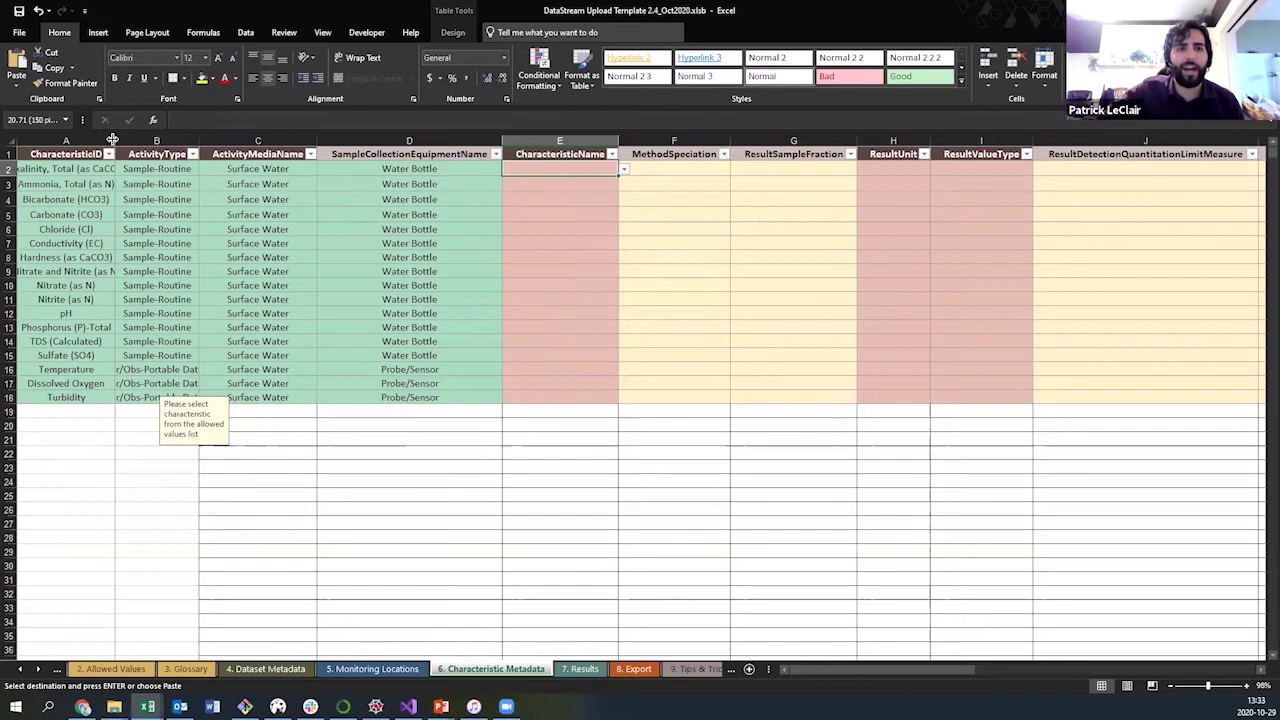
{"action": "double_click", "coordinate": [118, 154]}
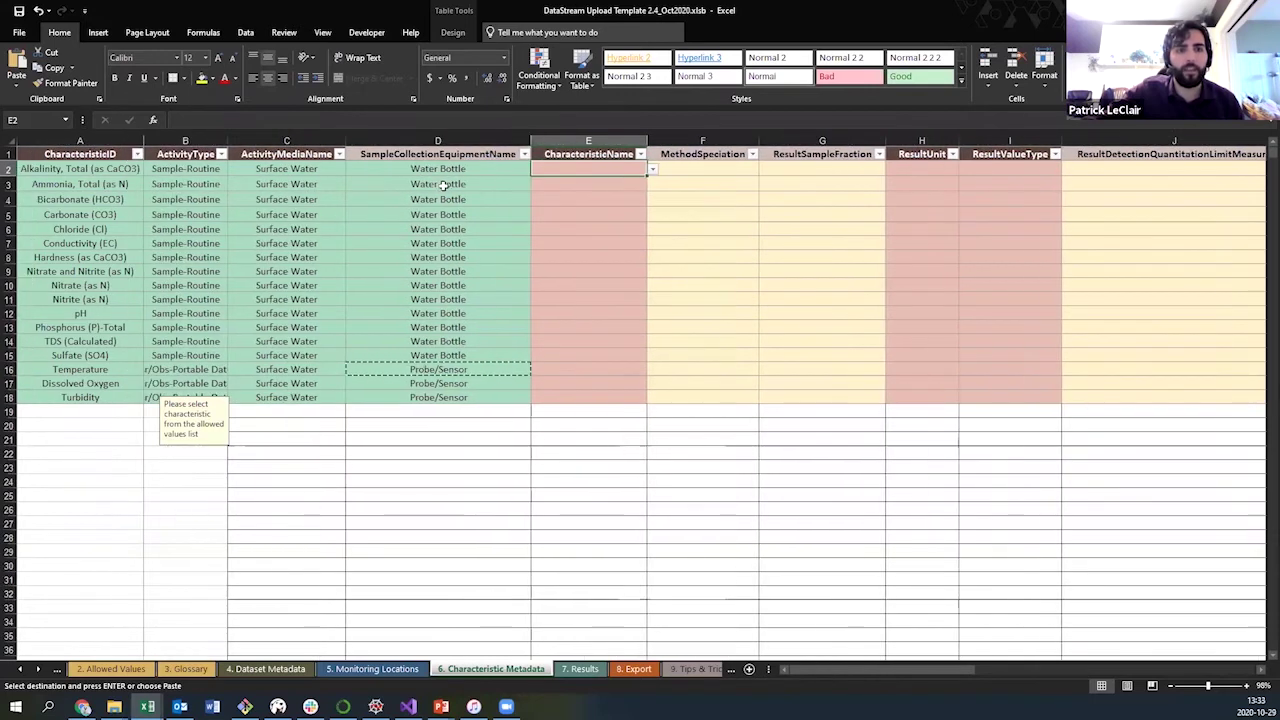
- Fill the CharacteristicName column with the allowed values Alkalinity, total in E2 and Ammonia in E3
{"action": "double_click", "coordinate": [571, 168]}
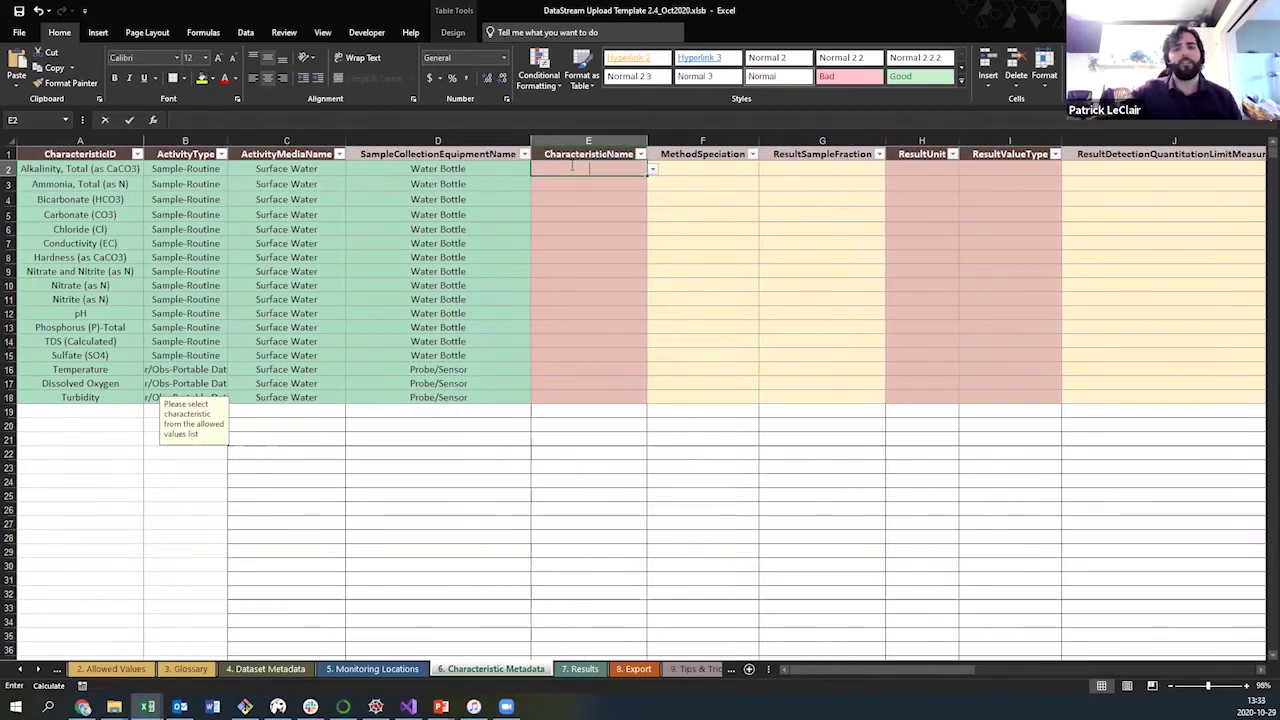
{"action": "type", "text": "alkalinity"}
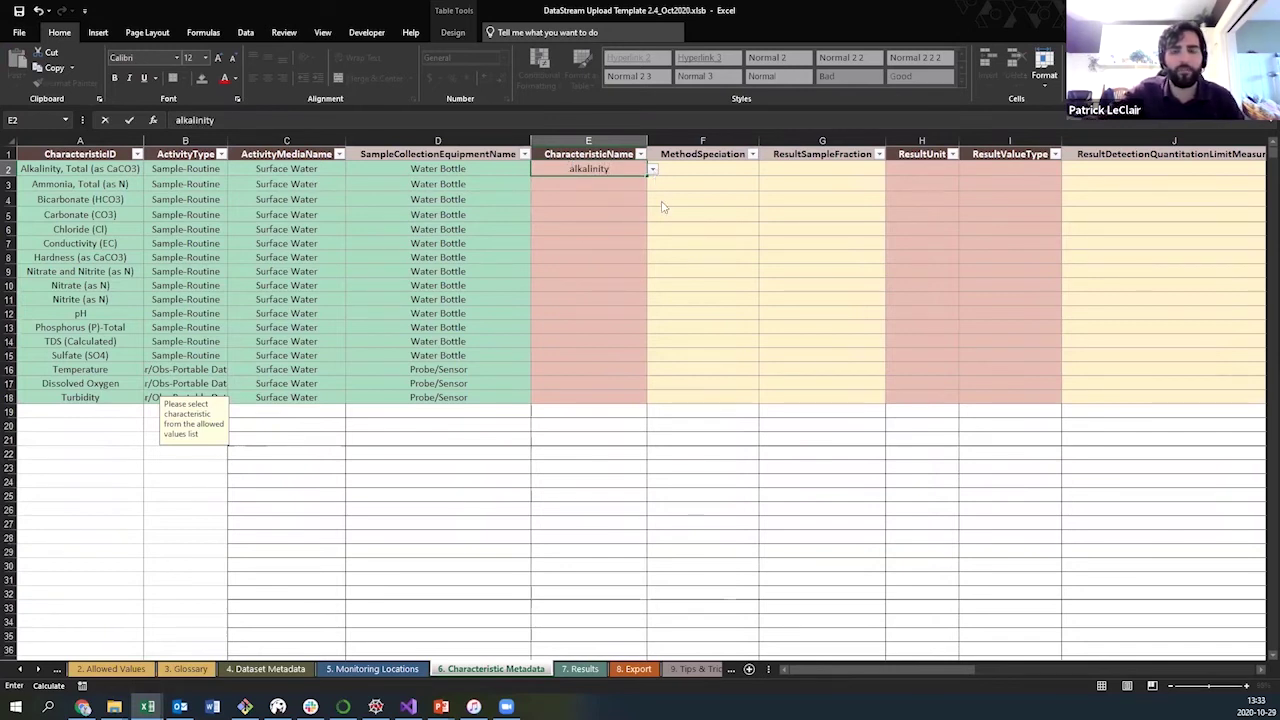
{"action": "left_click", "coordinate": [652, 169]}
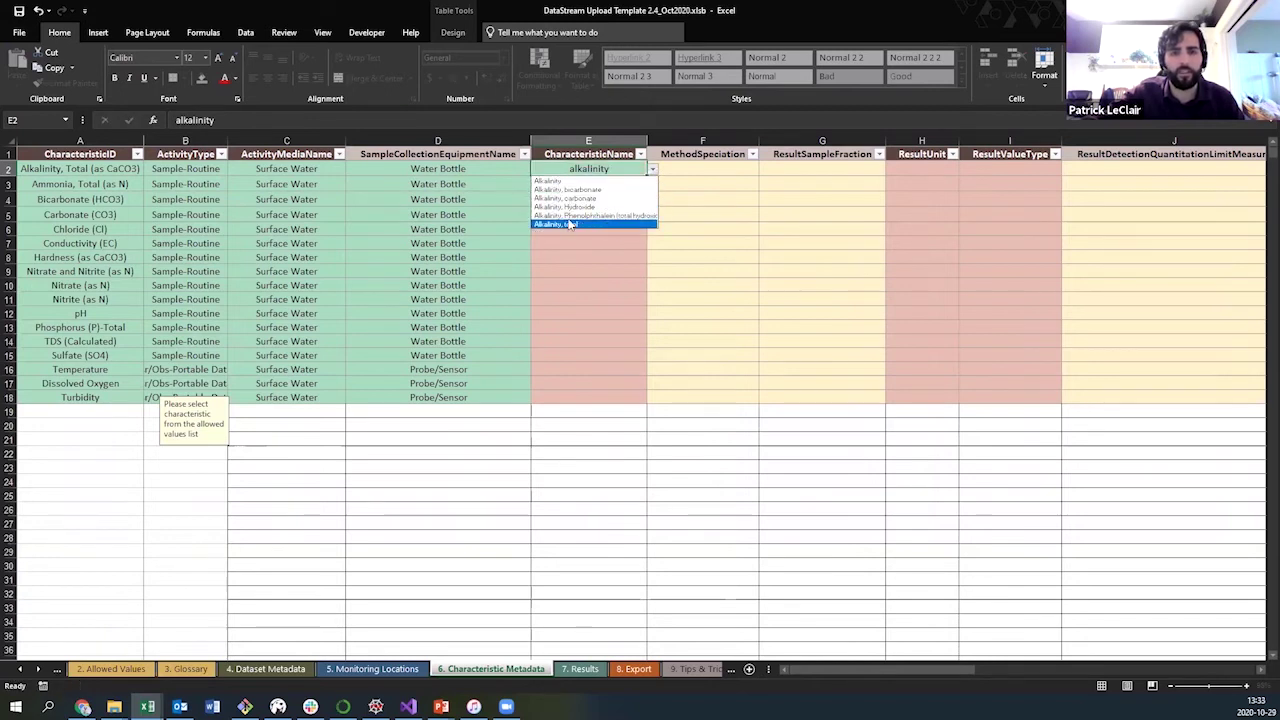
{"action": "left_click", "coordinate": [570, 225]}
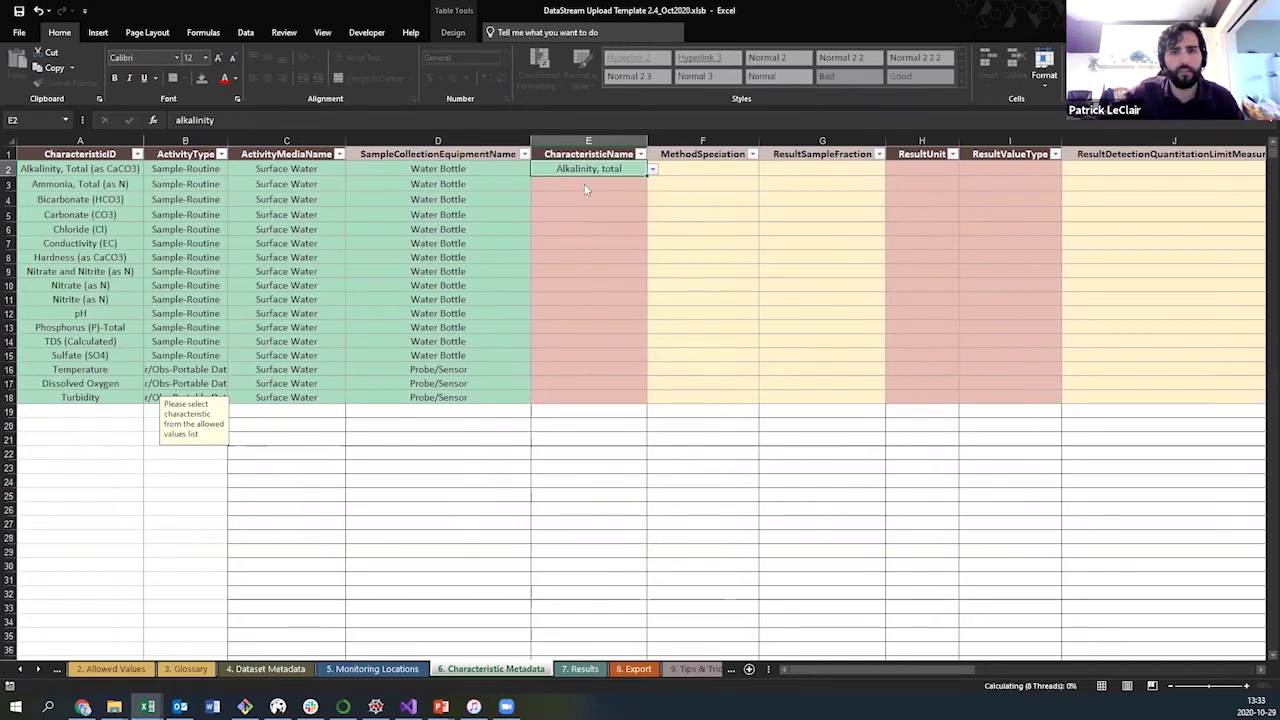
{"action": "double_click", "coordinate": [590, 184]}
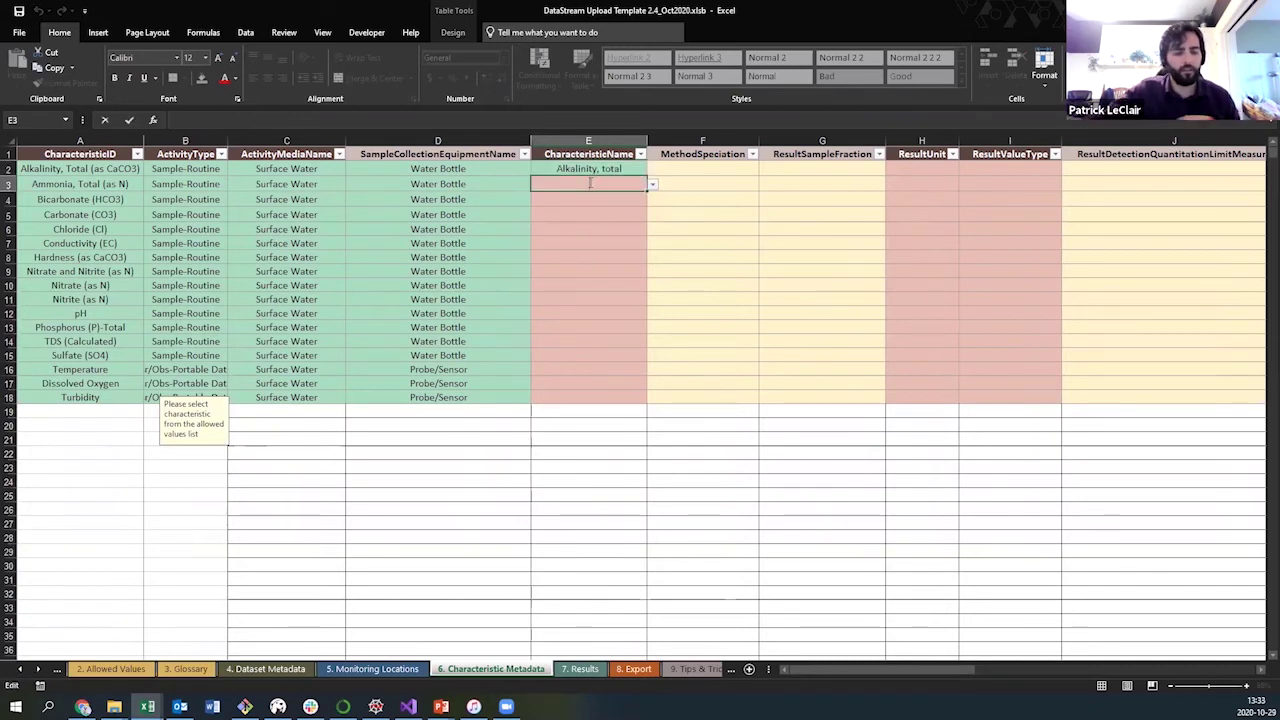
{"action": "type", "text": "ammonia"}
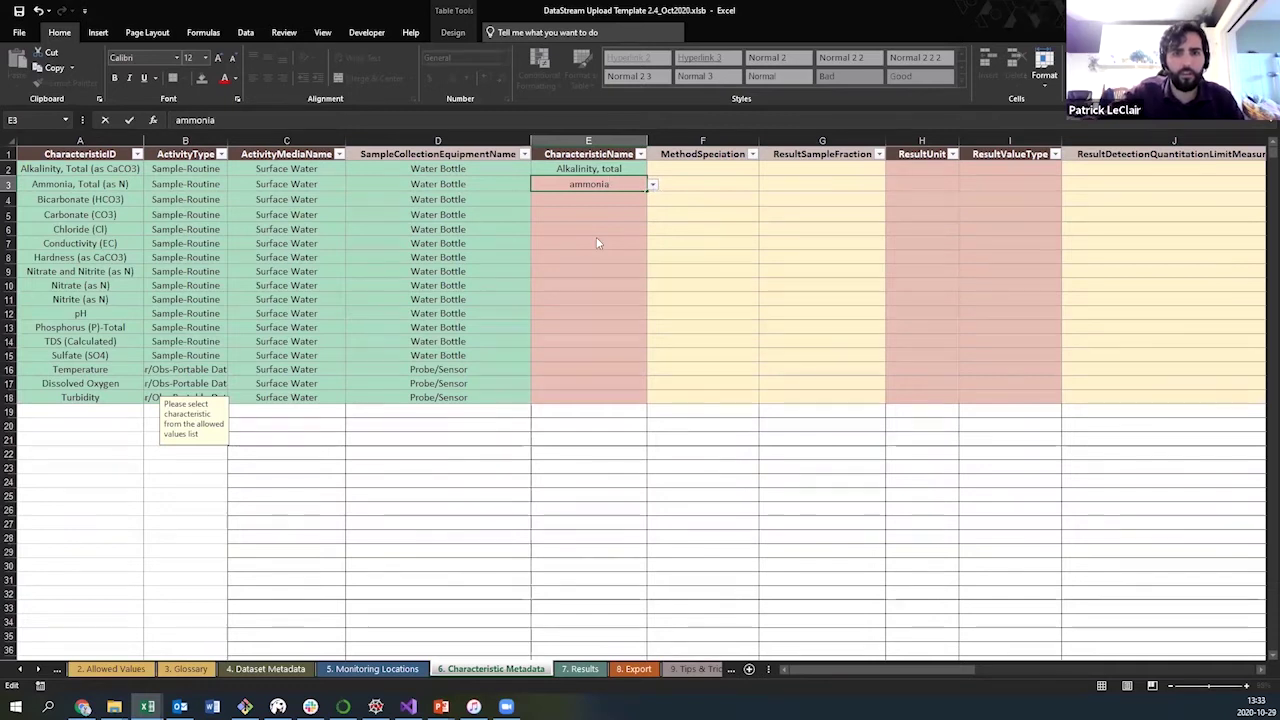
{"action": "key", "text": "Return"}
- Enter the CharacteristicName values Bicarbonate, Carbonate, Chloride and Conductivity in E4:E7
{"action": "left_click", "coordinate": [582, 196]}
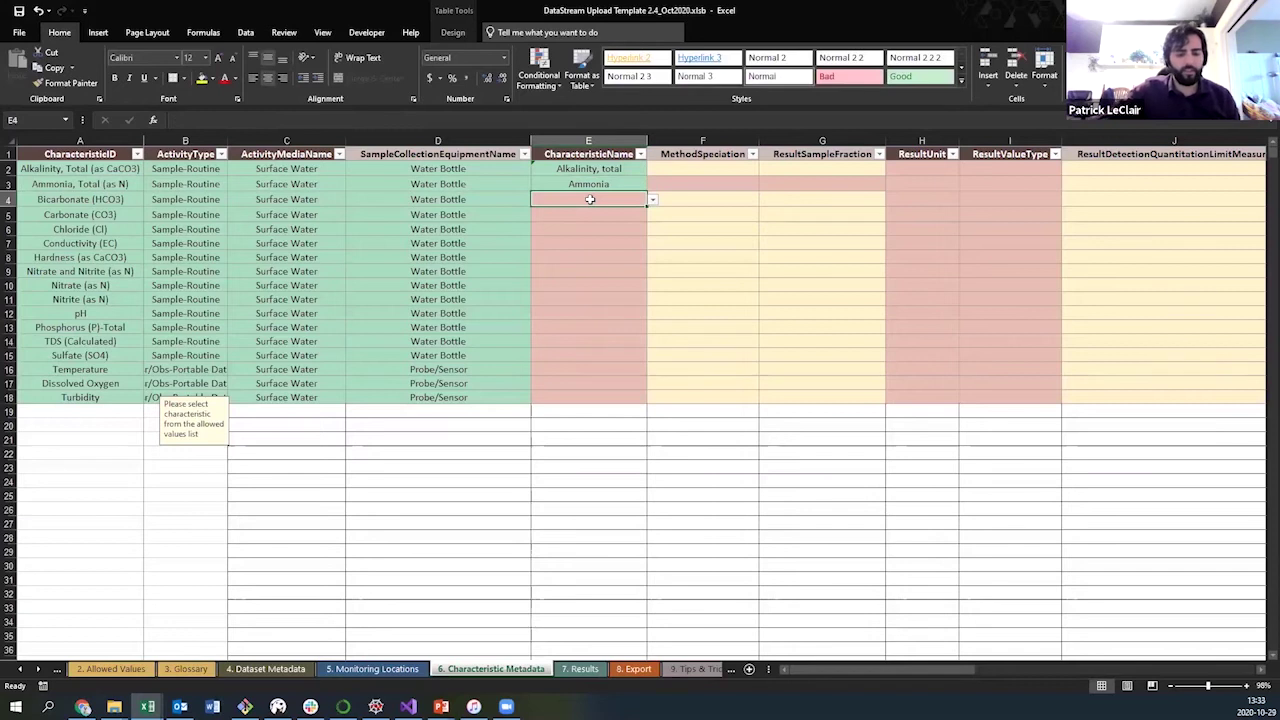
{"action": "left_click", "coordinate": [590, 197]}
{"action": "type", "text": "Bicarbonate"}
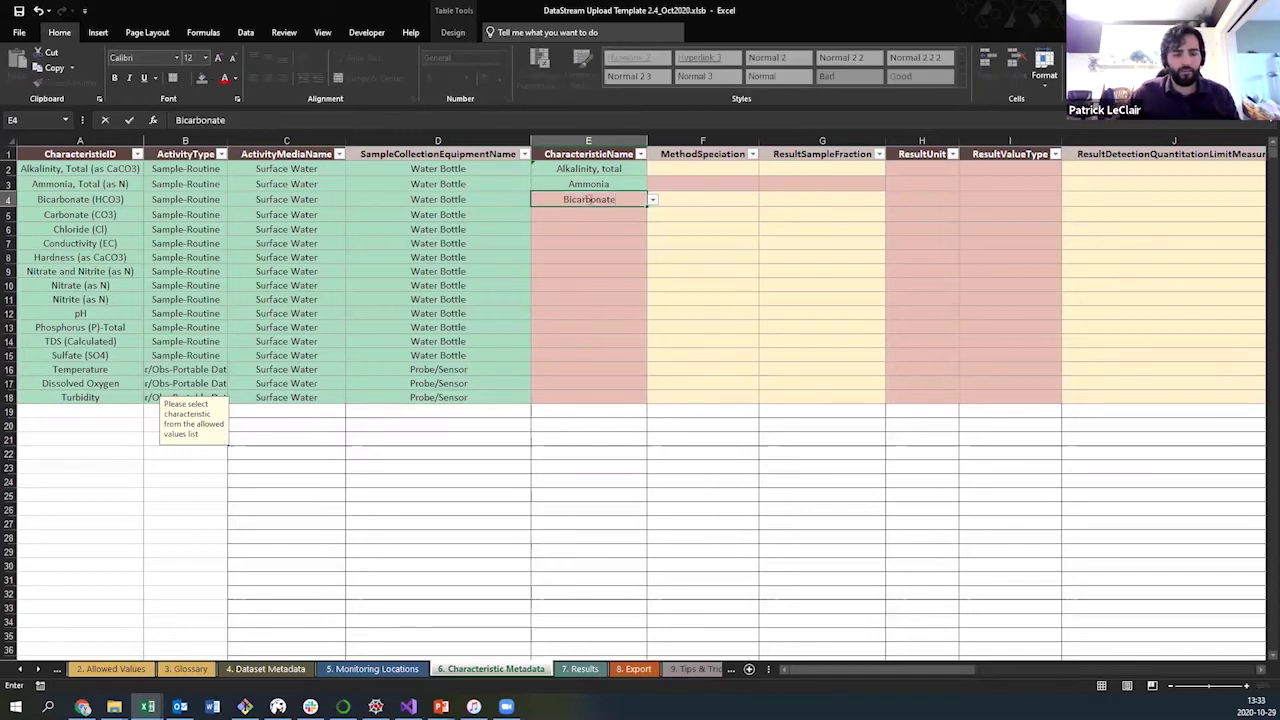
{"action": "key", "text": "Return"}
{"action": "type", "text": "Carbonate"}
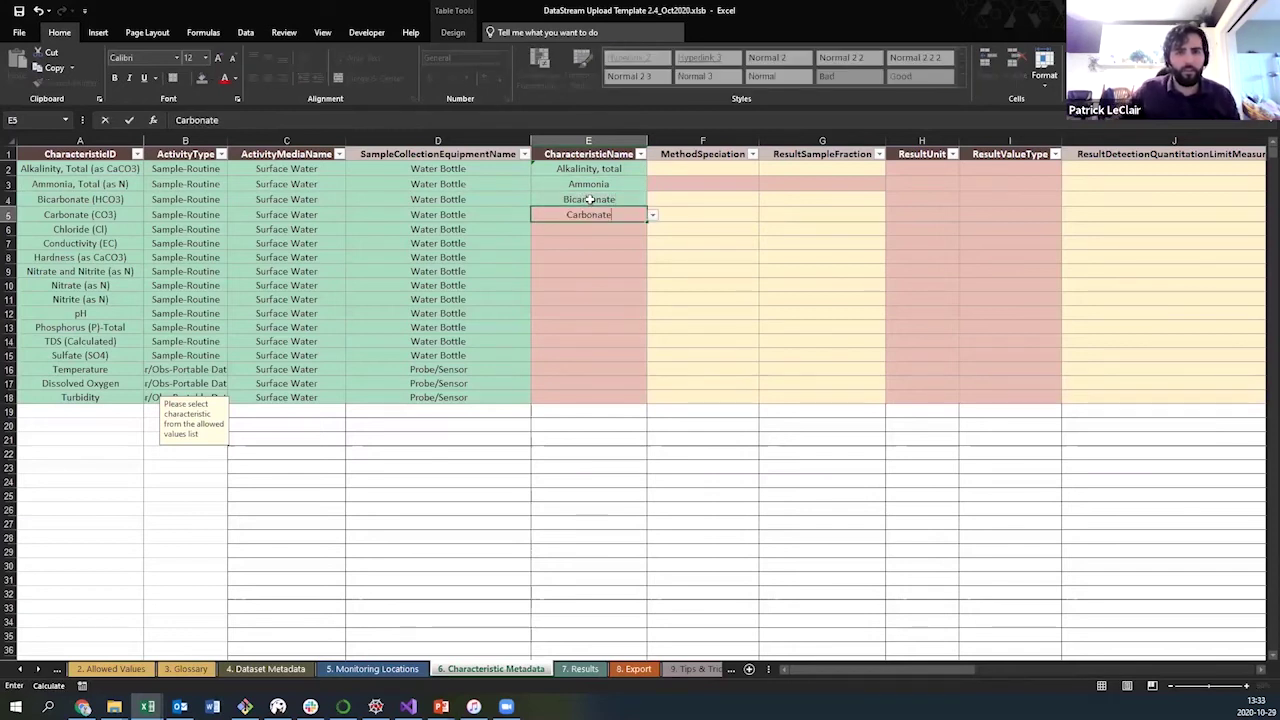
{"action": "key", "text": "Return"}
{"action": "type", "text": "Chlorif"}
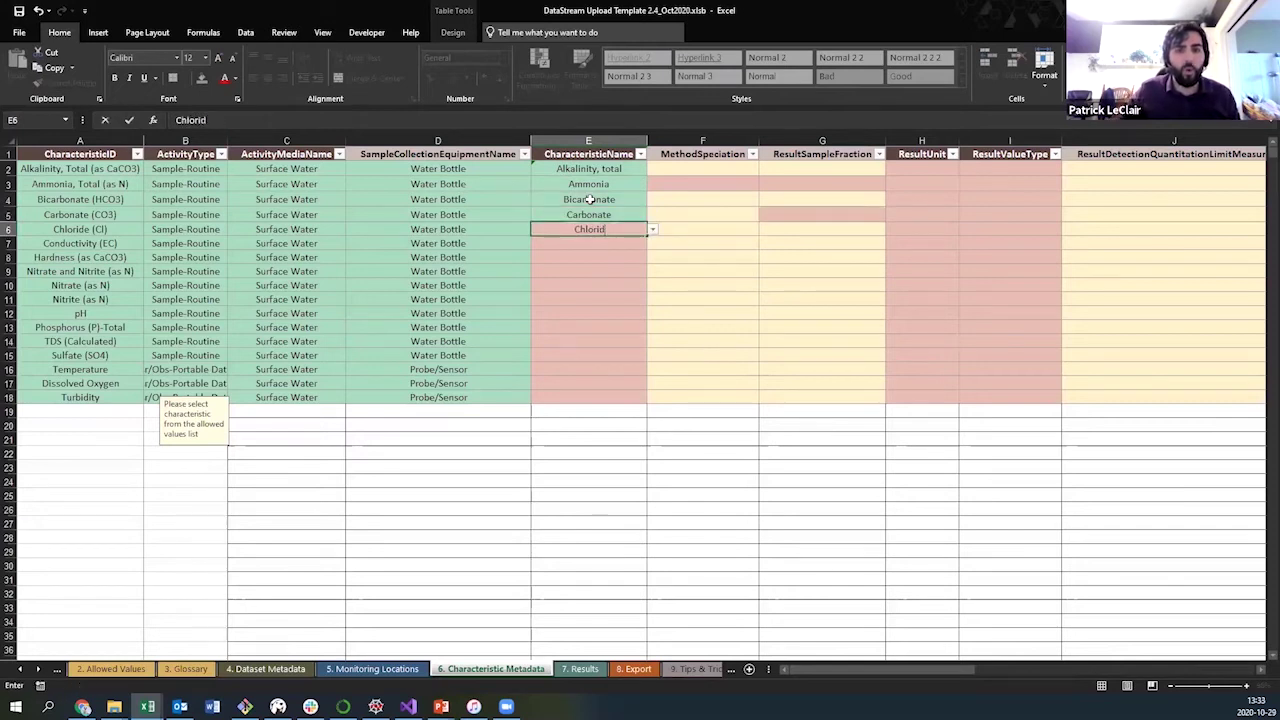
{"action": "type", "text": "e"}
{"action": "key", "text": "Return"}
{"action": "type", "text": "Conductivity"}
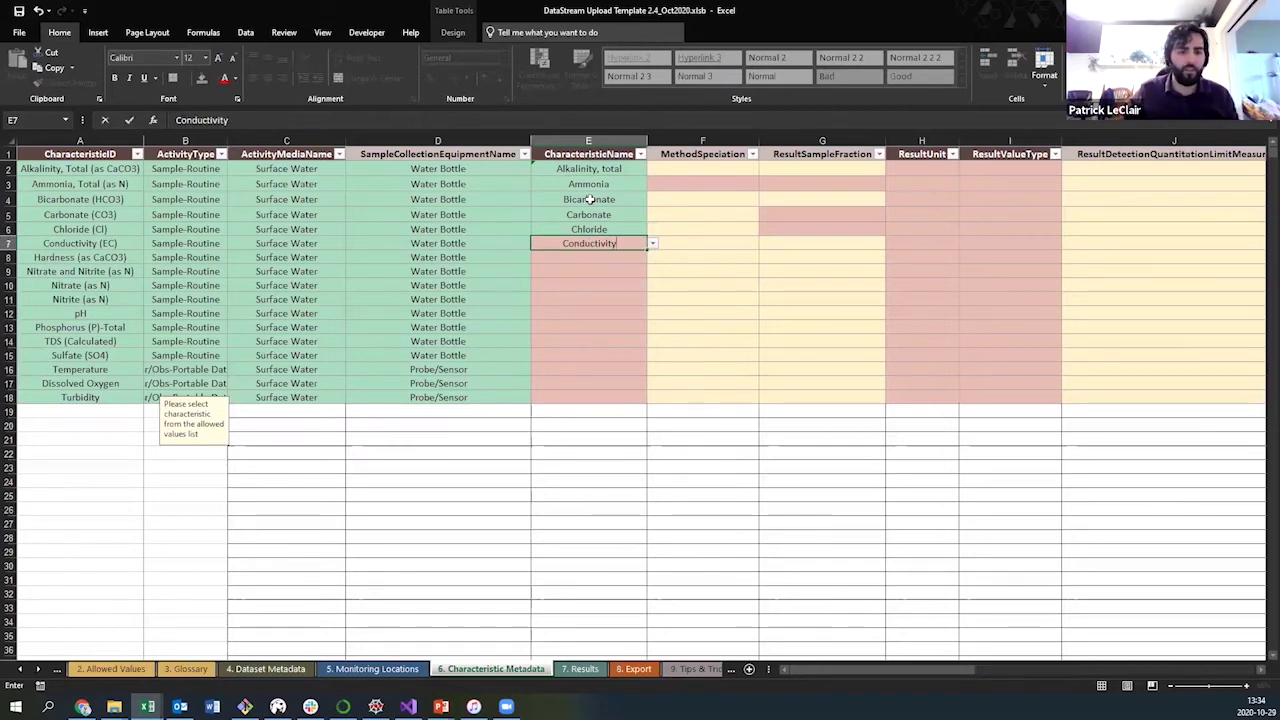
{"action": "key", "text": "Return"}
- Set the CharacteristicName to Total Hardness in E8 and to Inorganic nitrogen (nitrate and nitrite) in E9
{"action": "type", "text": "H"}
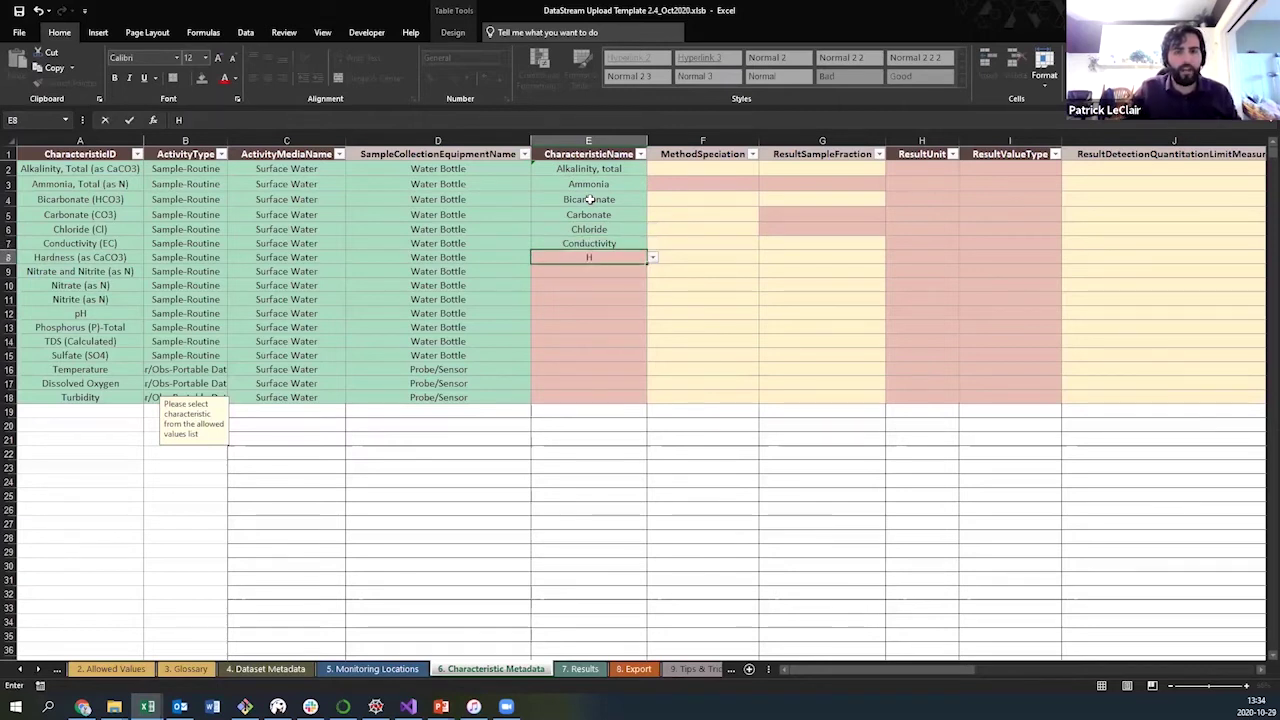
{"action": "type", "text": "Total Hardness"}
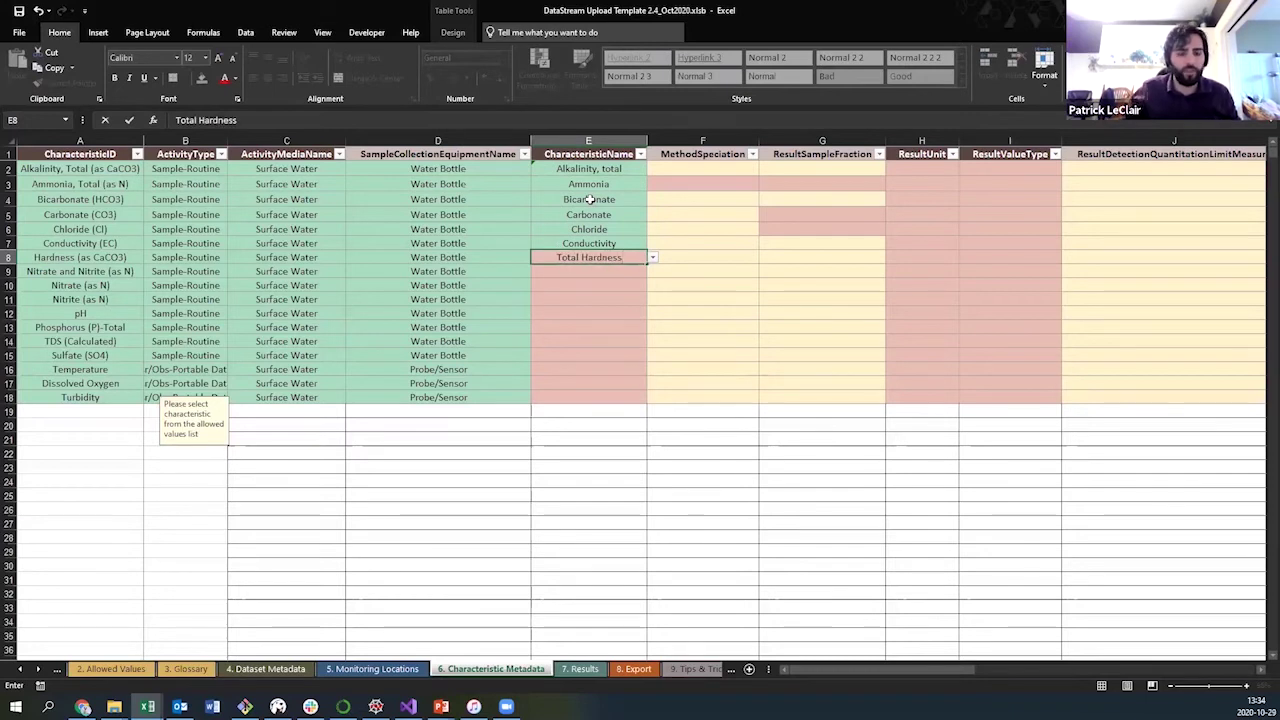
{"action": "key", "text": "Return"}
{"action": "type", "text": "Inorganic n"}
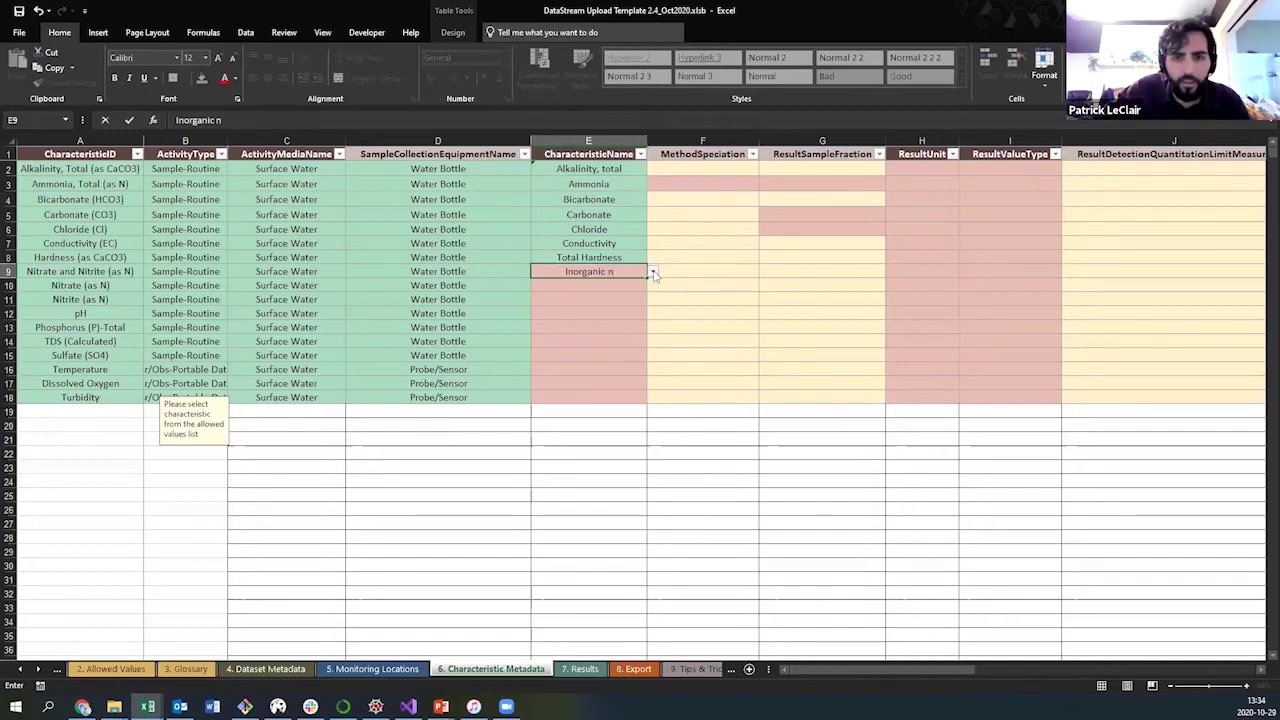
{"action": "left_click", "coordinate": [652, 272]}
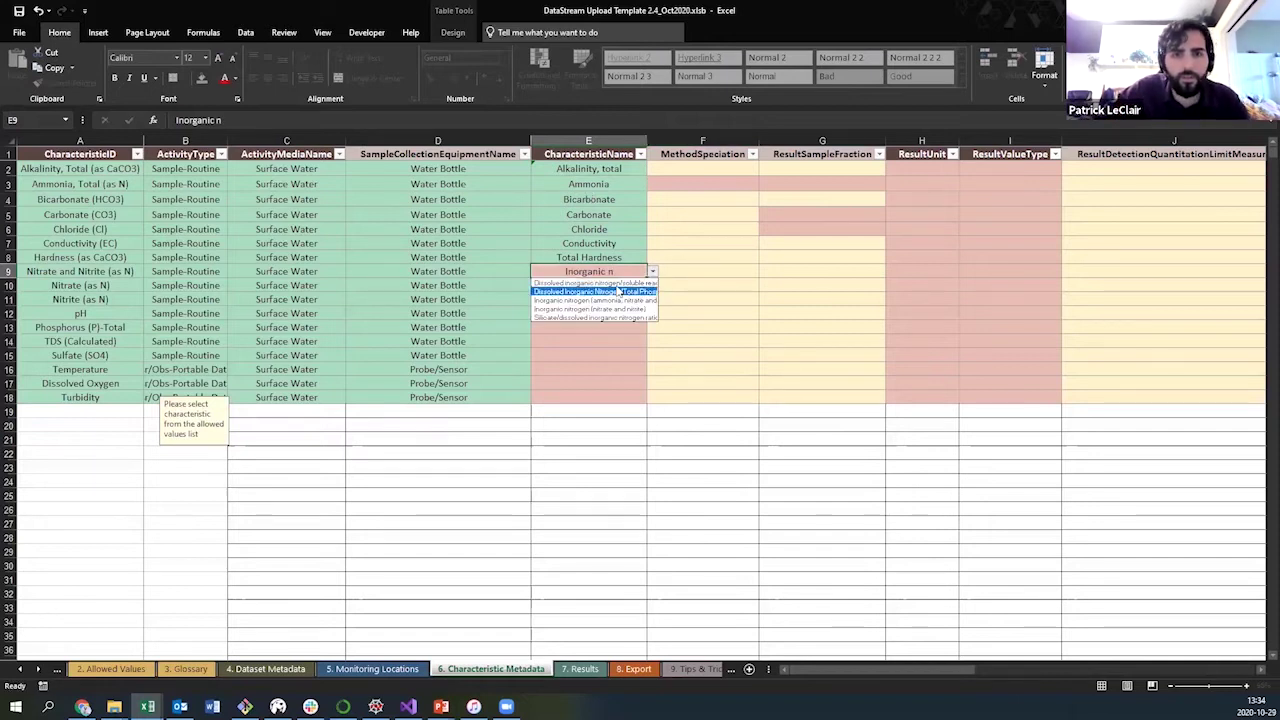
{"action": "left_click", "coordinate": [595, 308]}
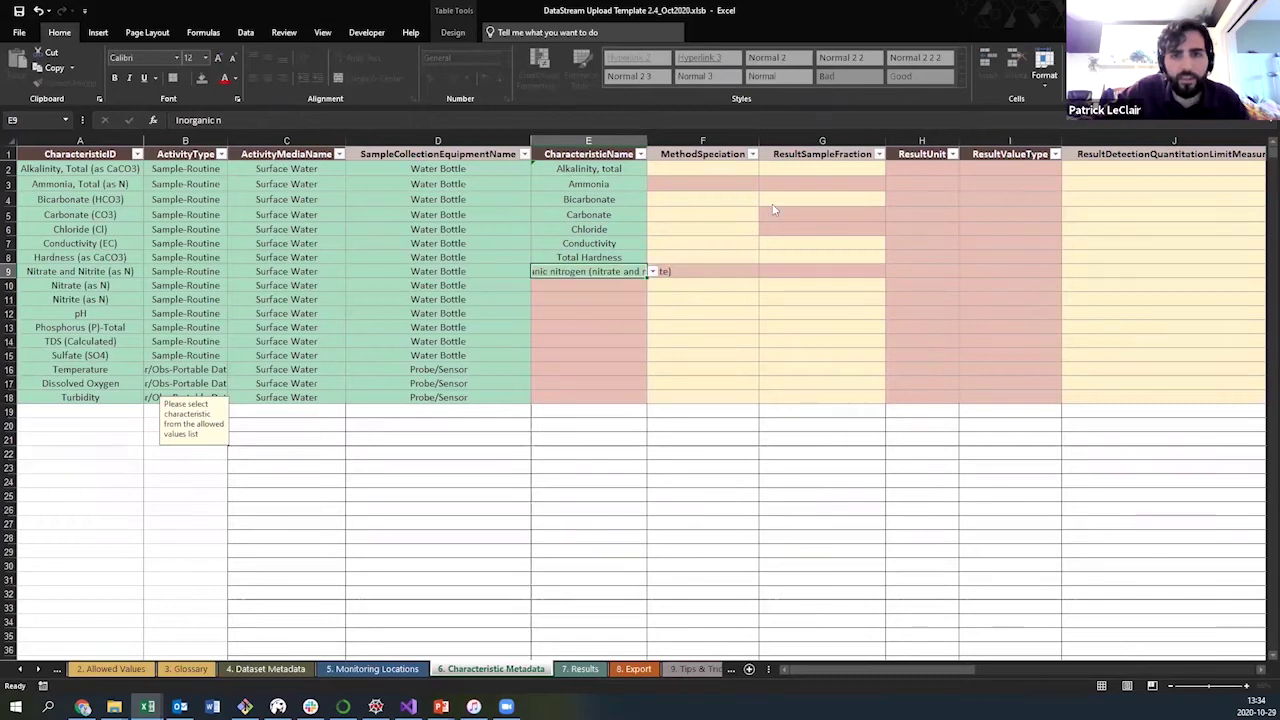
{"action": "left_click_drag", "start_coordinate": [771, 268], "coordinate": [886, 268]}
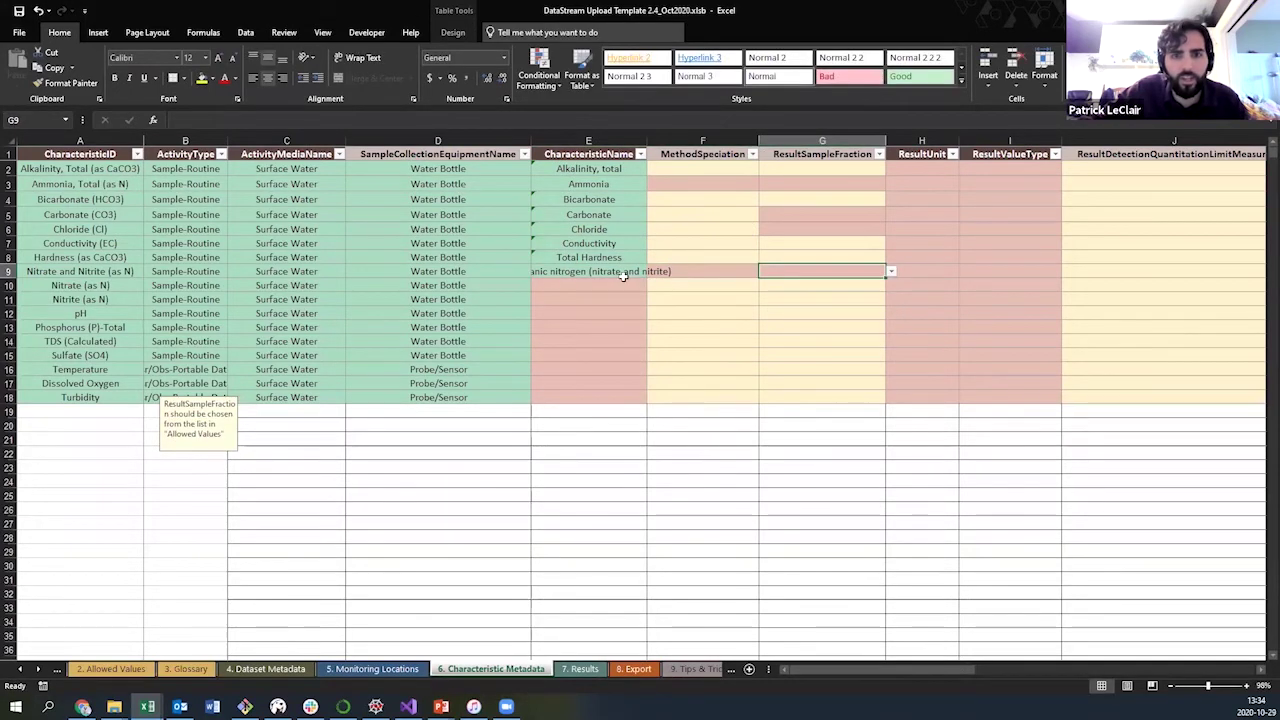
- Enter the CharacteristicName values Nitrate in E10 and Nitrite in E11
{"action": "left_click", "coordinate": [623, 275]}
{"action": "left_click", "coordinate": [600, 286]}
{"action": "type", "text": "Nitrate"}
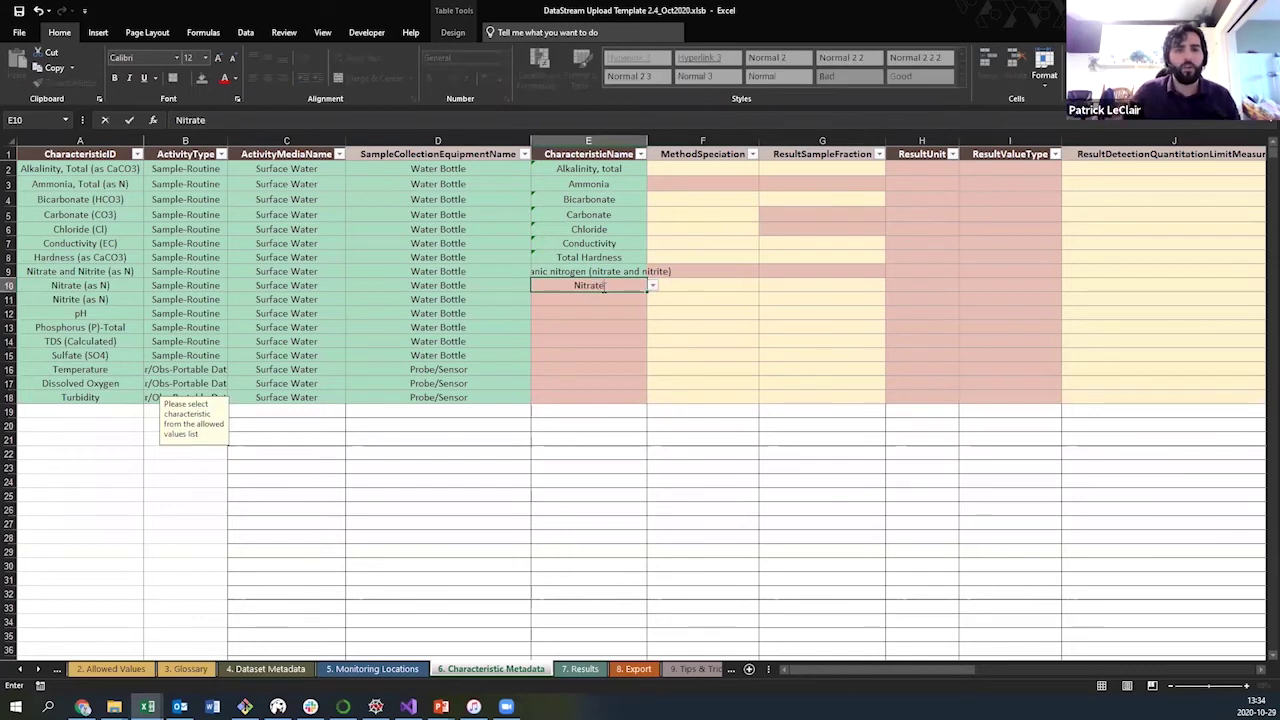
{"action": "key", "text": "Return"}
{"action": "type", "text": "Nitrate"}
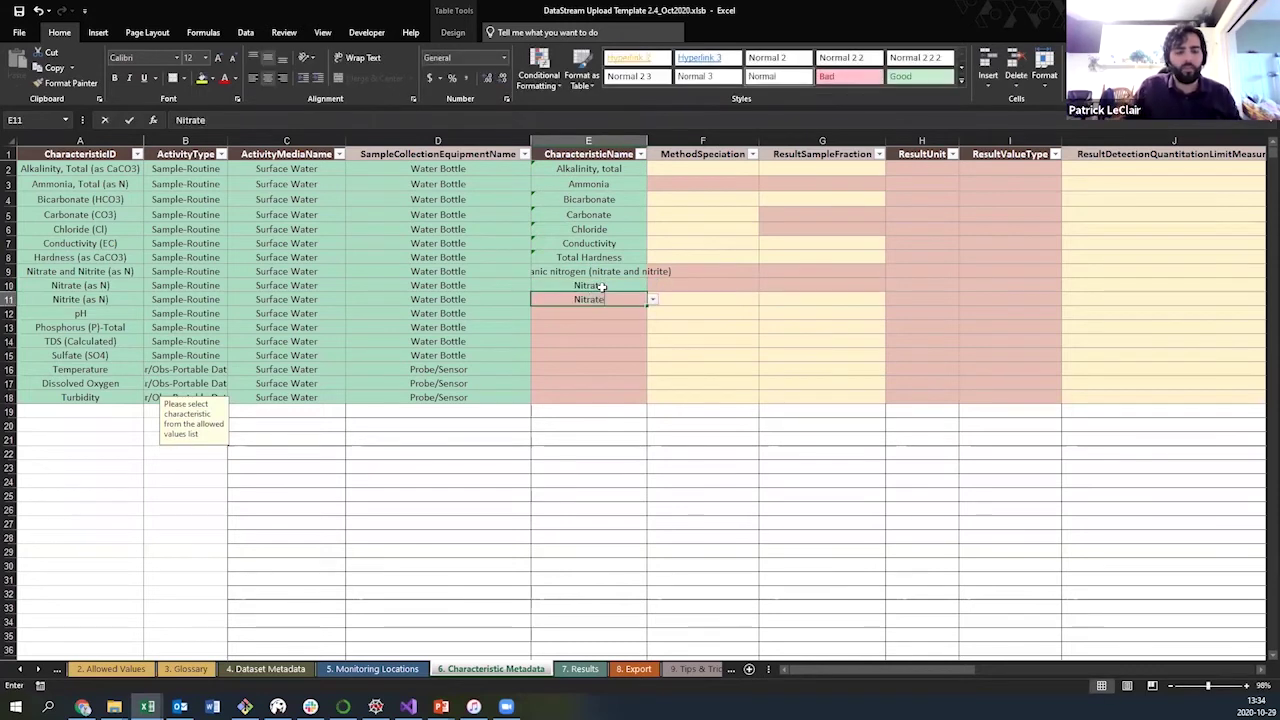
{"action": "key", "text": "BackSpace"}
{"action": "key", "text": "BackSpace"}
{"action": "key", "text": "BackSpace"}
{"action": "type", "text": "ite"}
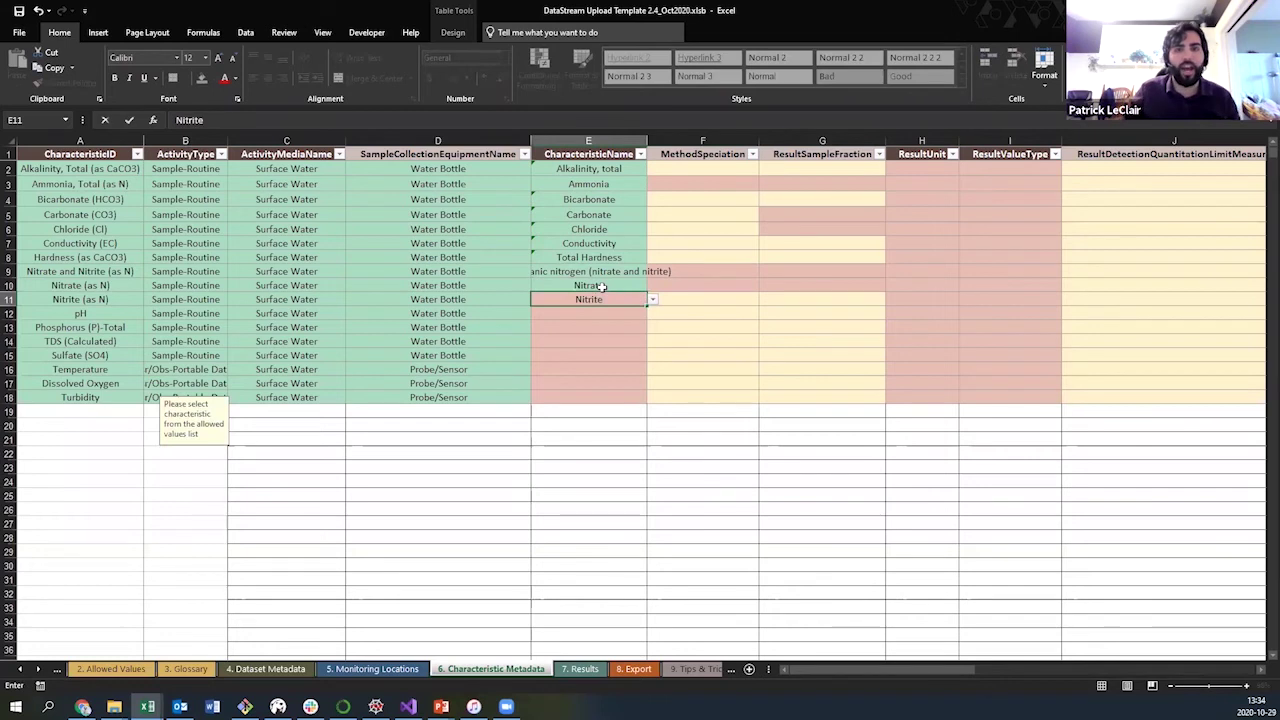
{"action": "key", "text": "Return"}
- Set the CharacteristicName to pH, lab in E12 and to the allowed value Total Phosphorus, mixed forms in E13
{"action": "type", "text": "pH, lab"}
{"action": "key", "text": "Return"}
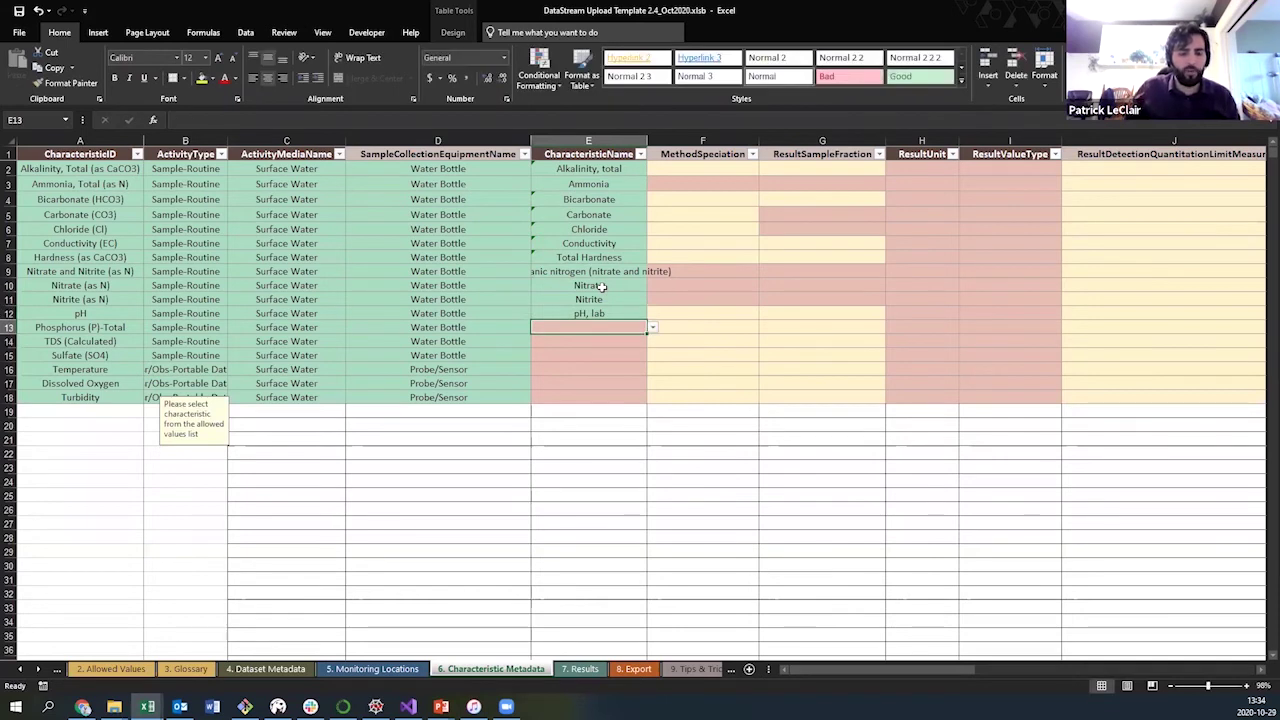
{"action": "type", "text": "Total phos"}
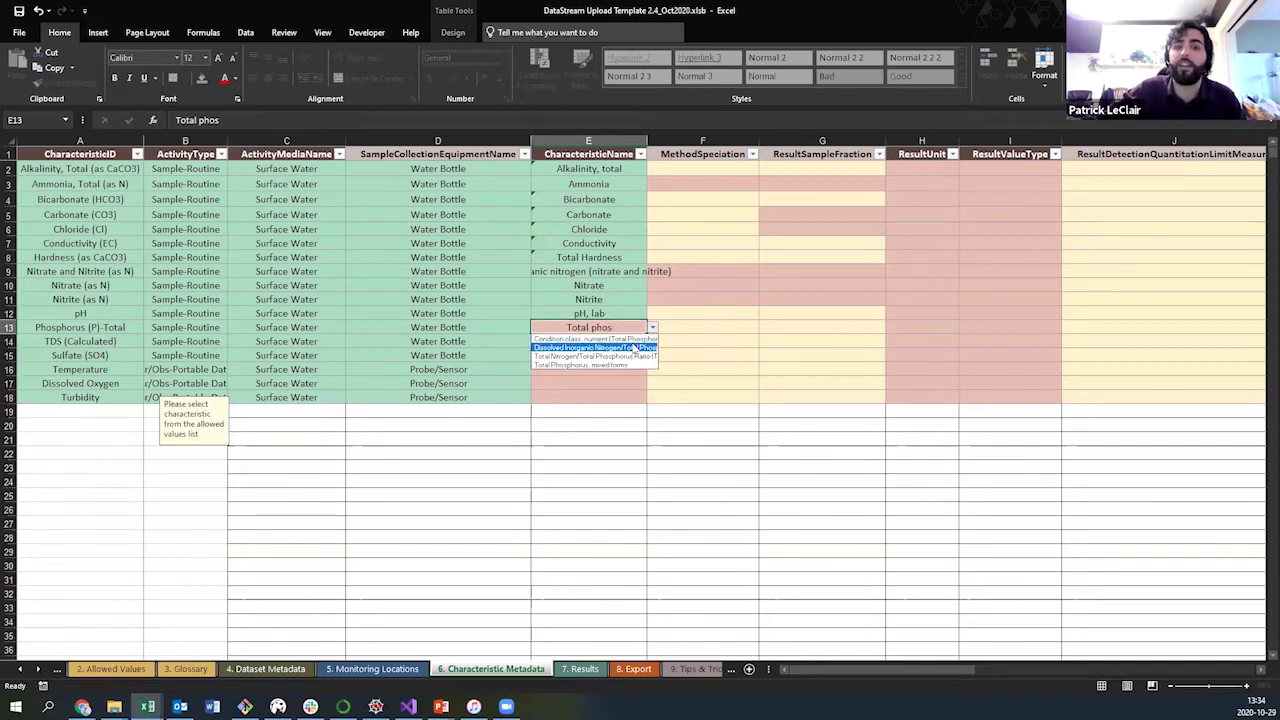
{"action": "left_click", "coordinate": [633, 366]}
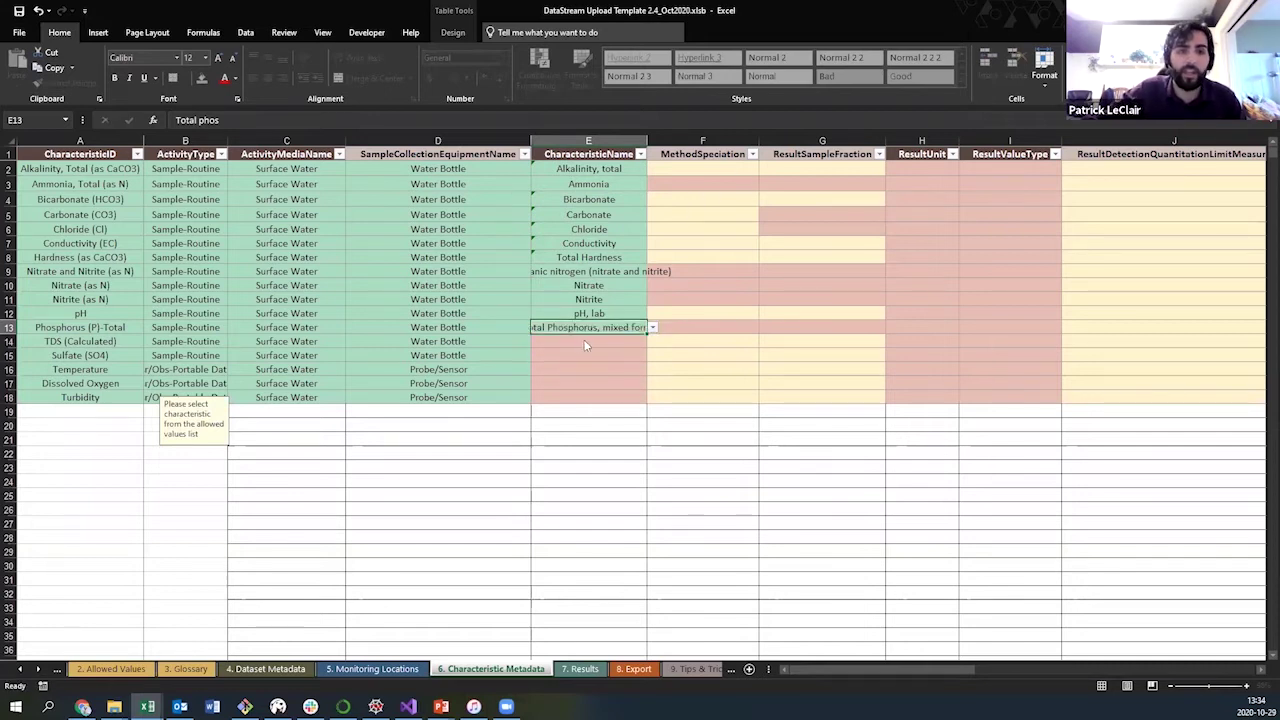
- Enter the CharacteristicName values Total dissolved solids in E14 and Sulfate in E15
{"action": "left_click", "coordinate": [585, 342]}
{"action": "type", "text": "Total"}
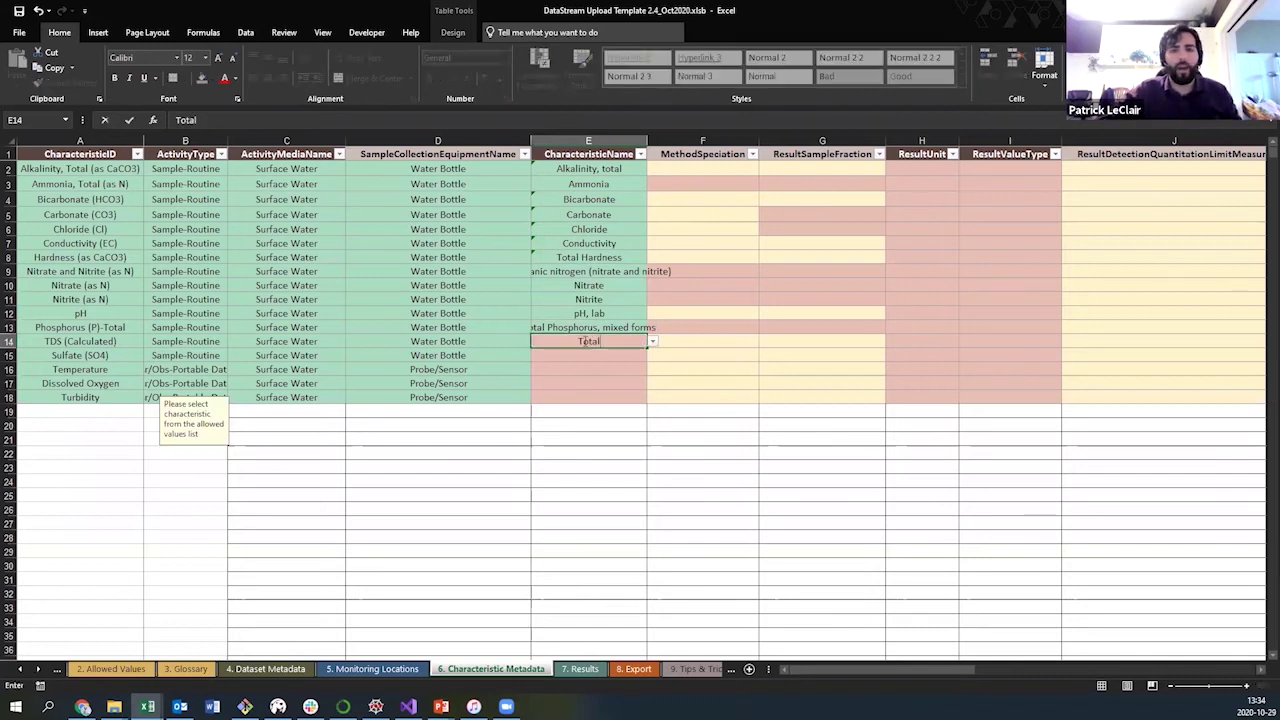
{"action": "type", "text": " dissolved solid"}
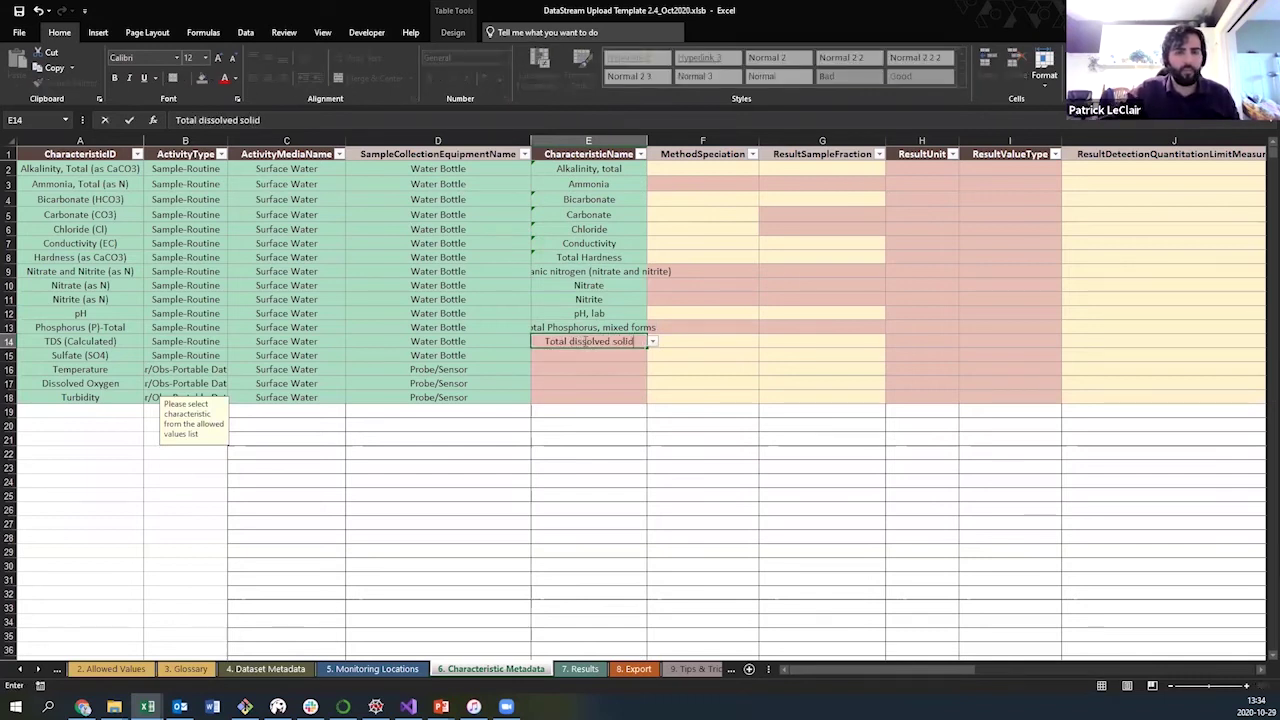
{"action": "type", "text": "s"}
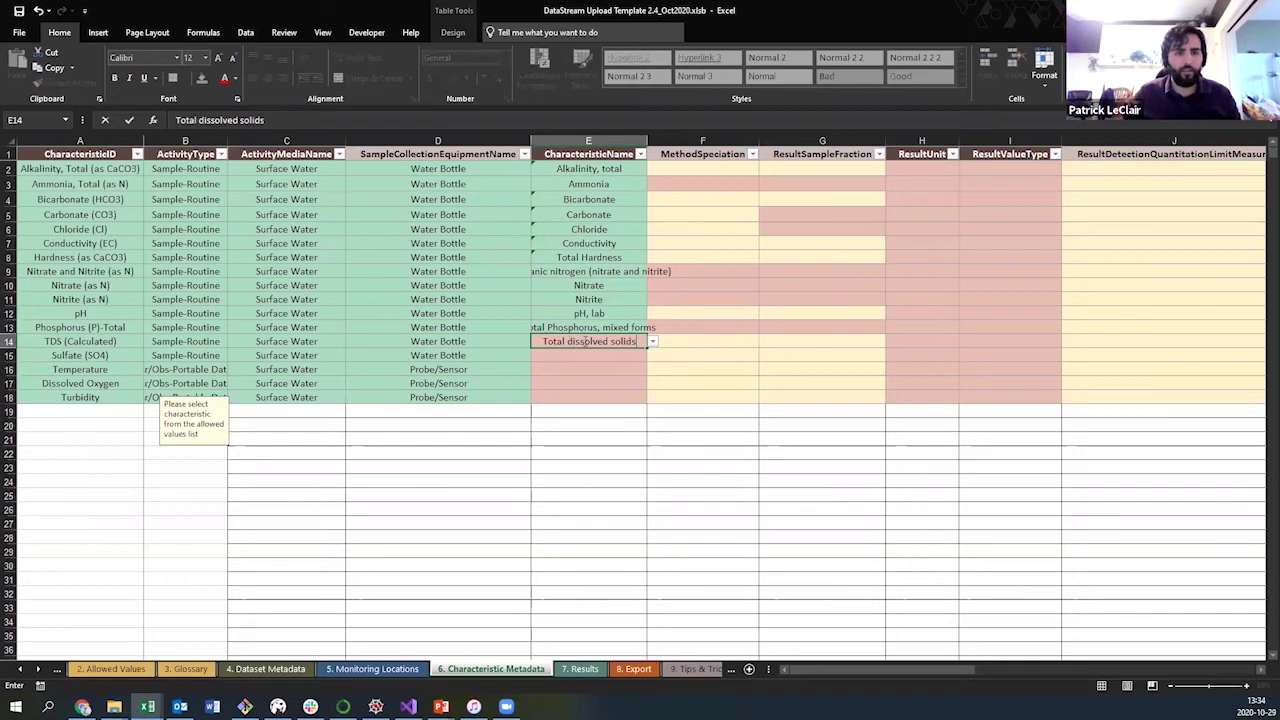
{"action": "key", "text": "Return"}
{"action": "type", "text": "Sulf"}
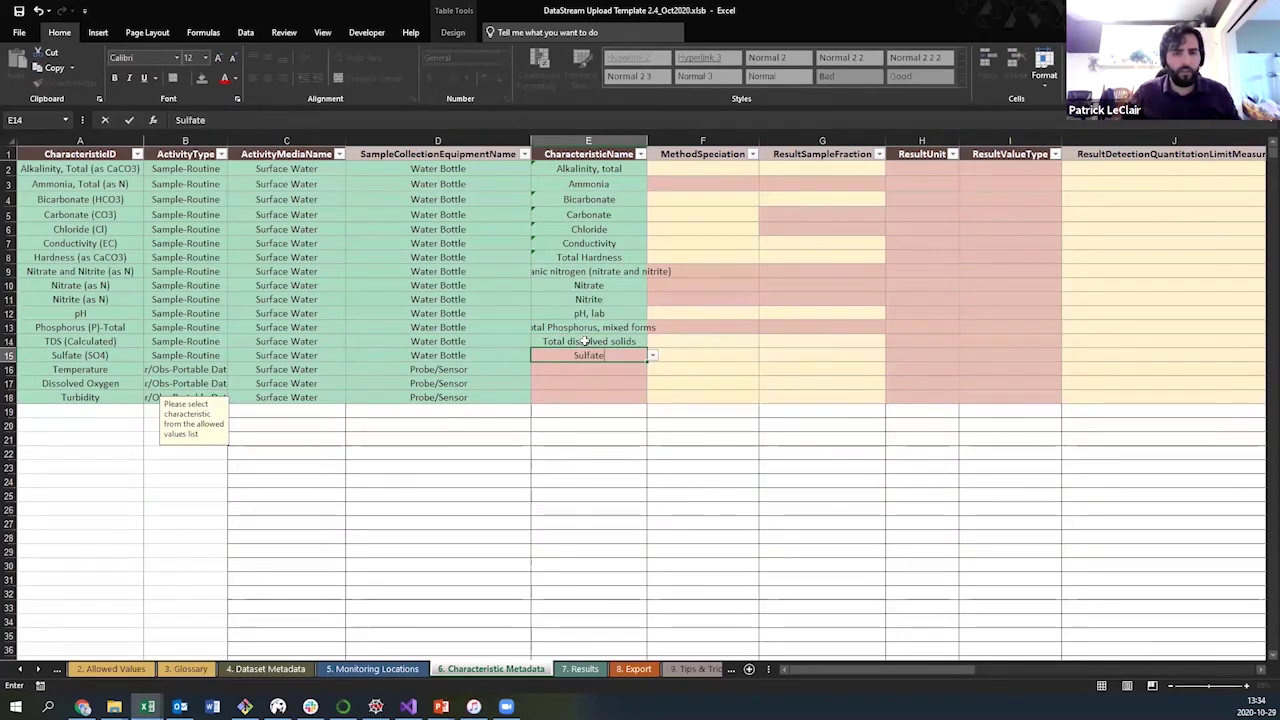
{"action": "type", "text": "ate"}
{"action": "key", "text": "Return"}
- Enter the CharacteristicName values Temperature, water in E16, Dissolved oxygen (DO) in E17 and Turbidity in E18
{"action": "type", "text": "Temperature, waterf"}
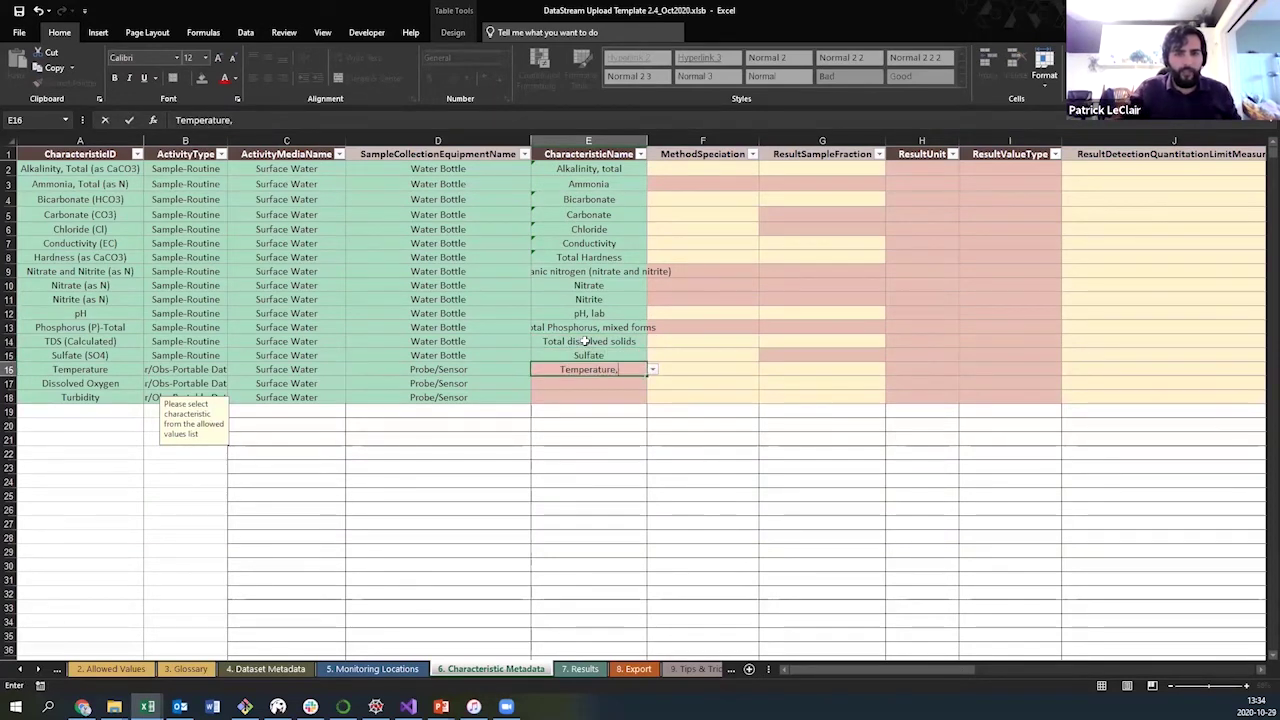
{"action": "key", "text": "Return"}
{"action": "type", "text": "Dissolved oxygen"}
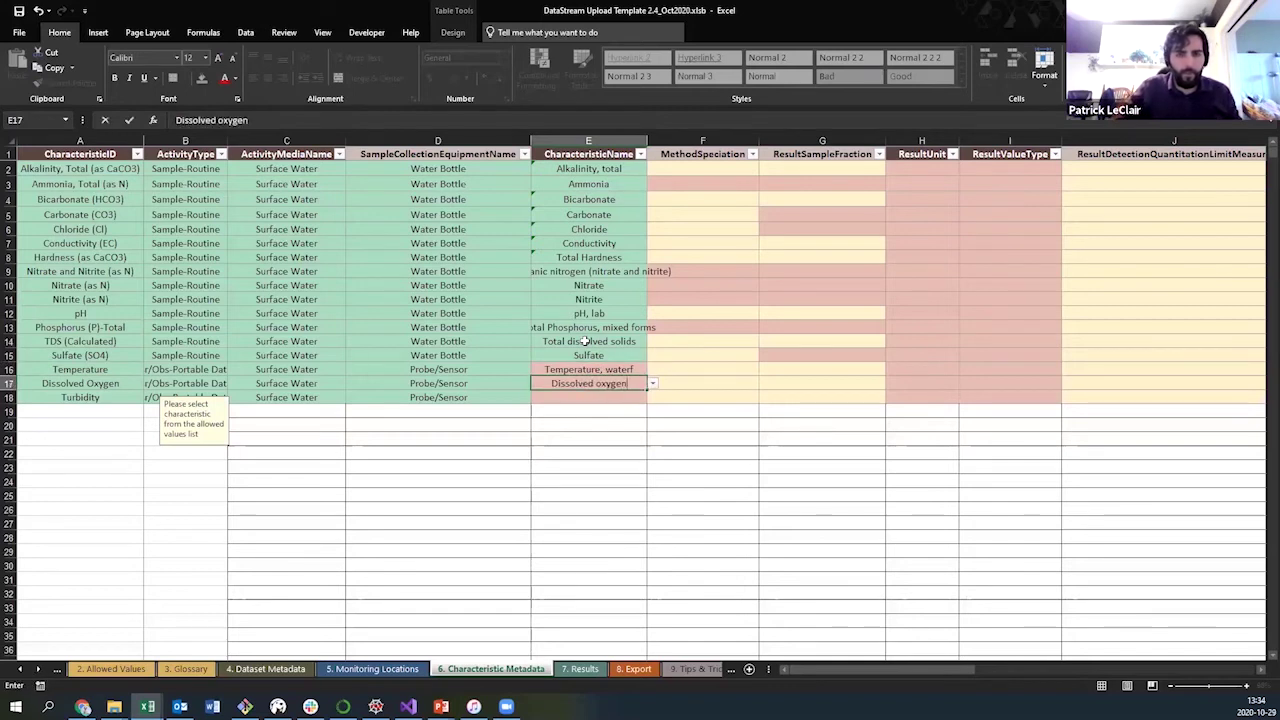
{"action": "type", "text": " (DO)"}
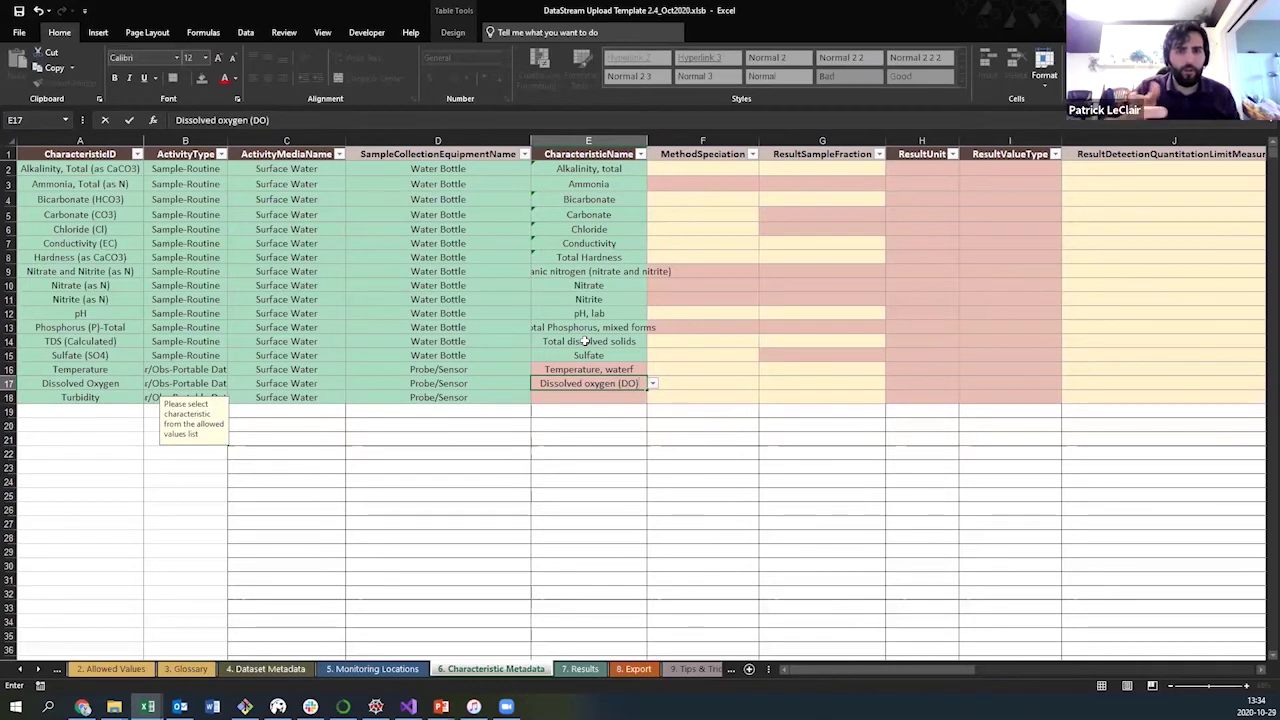
{"action": "key", "text": "Return"}
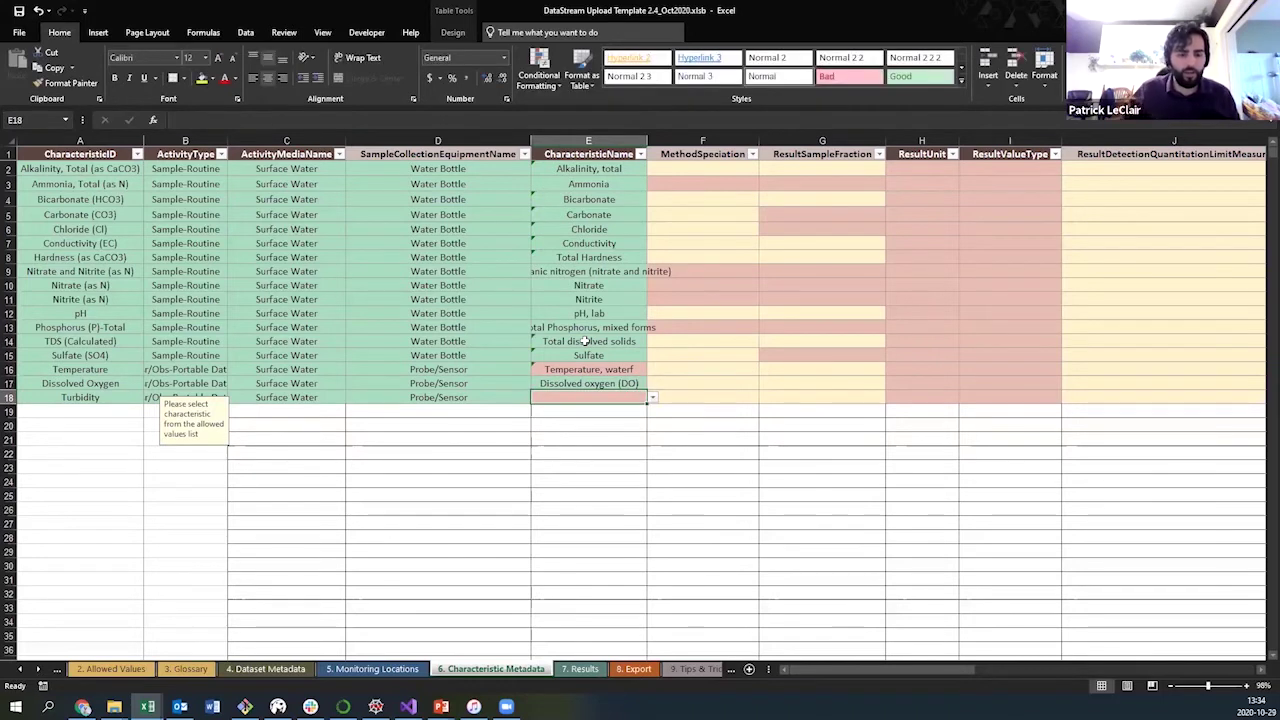
{"action": "type", "text": "Turbidity"}
{"action": "left_click", "coordinate": [620, 369]}
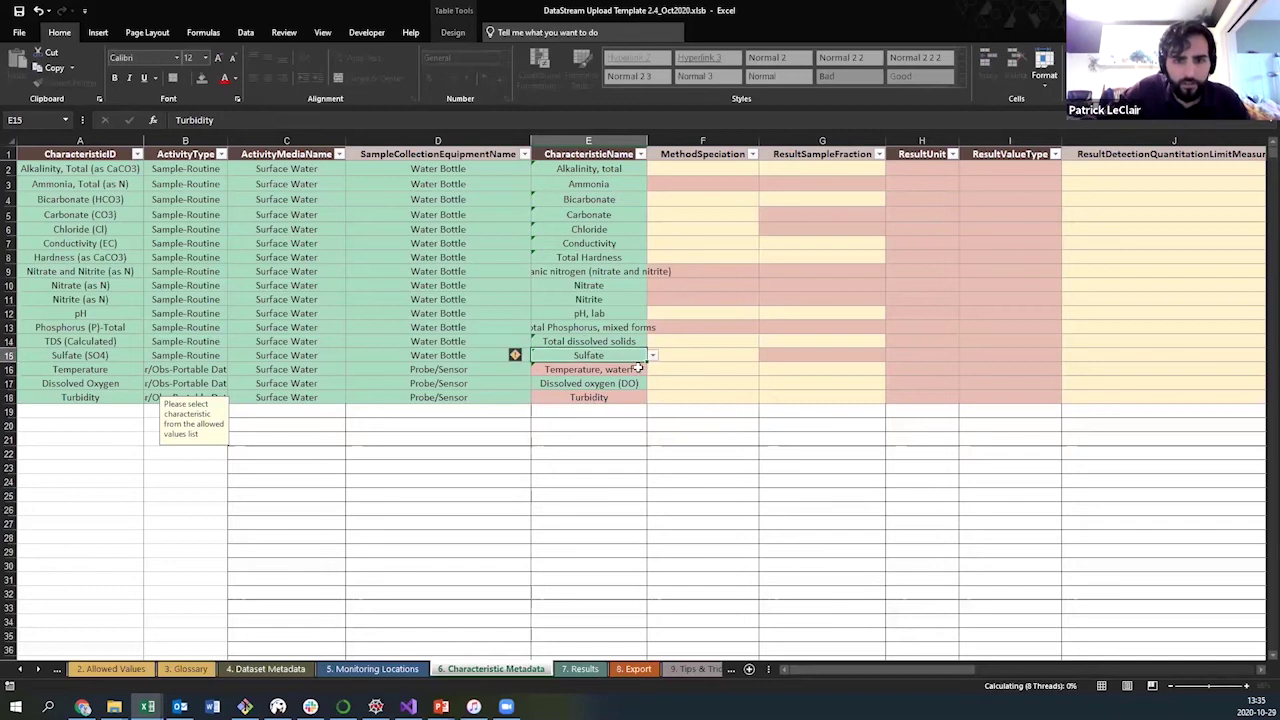
{"action": "key", "text": "F2"}
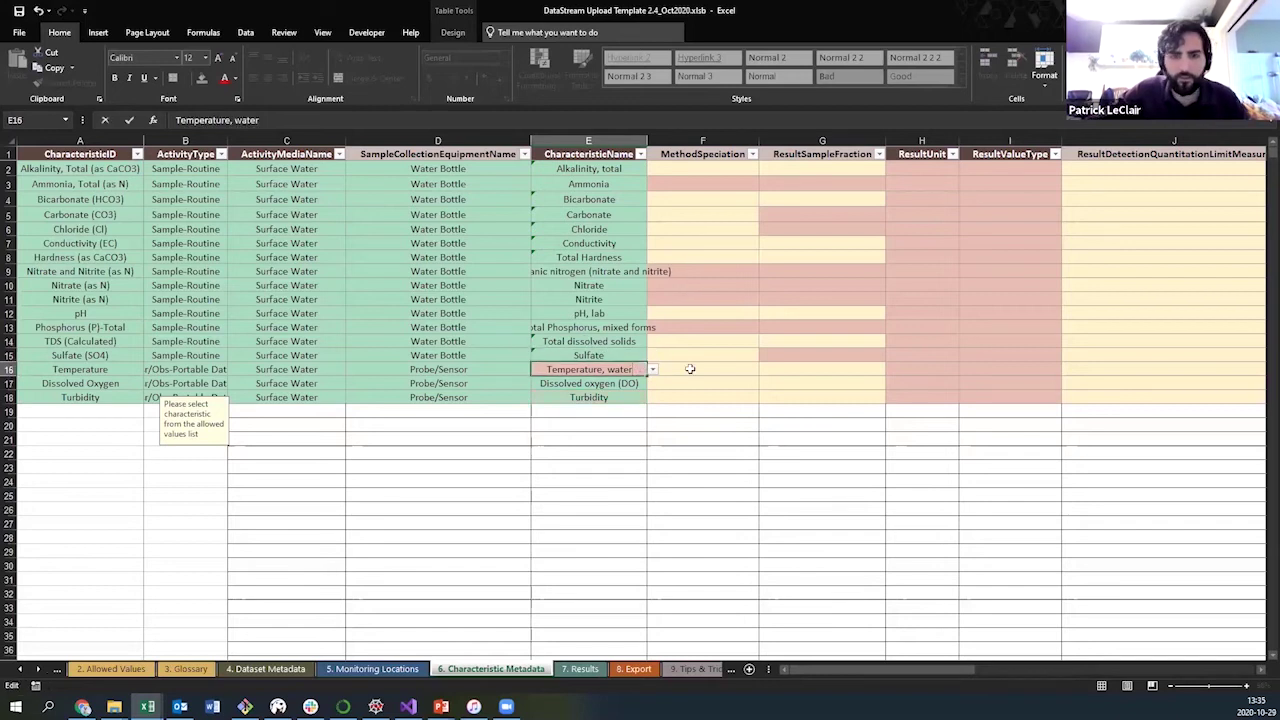
{"action": "left_click", "coordinate": [744, 485]}
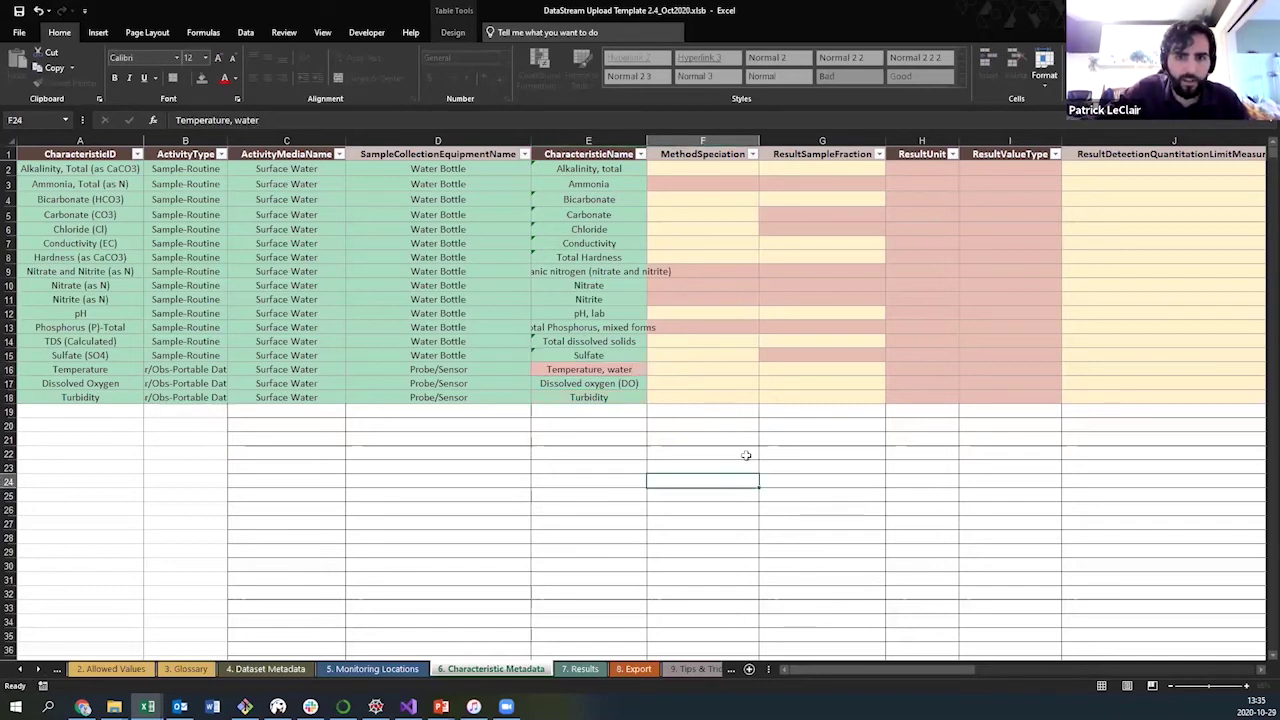
- Set the MethodSpeciation of the Ammonia row, cell F3, to as N
{"action": "left_click", "coordinate": [700, 186]}
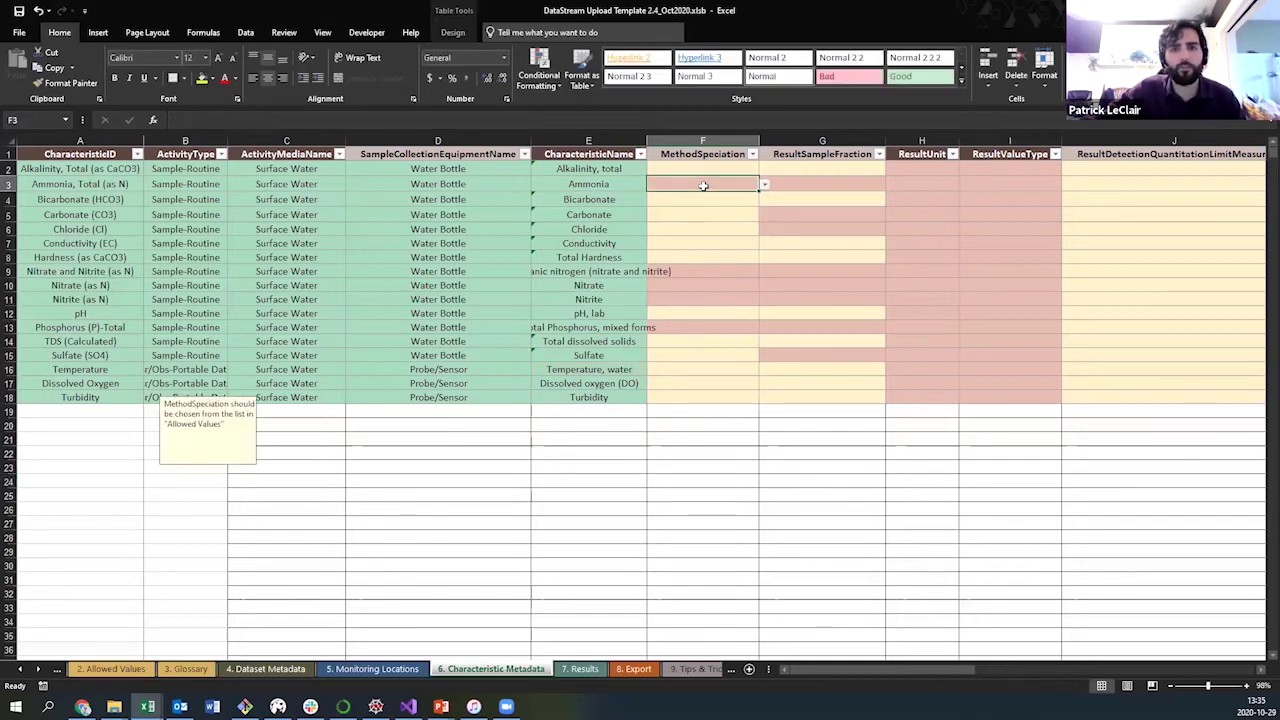
{"action": "type", "text": "as"}
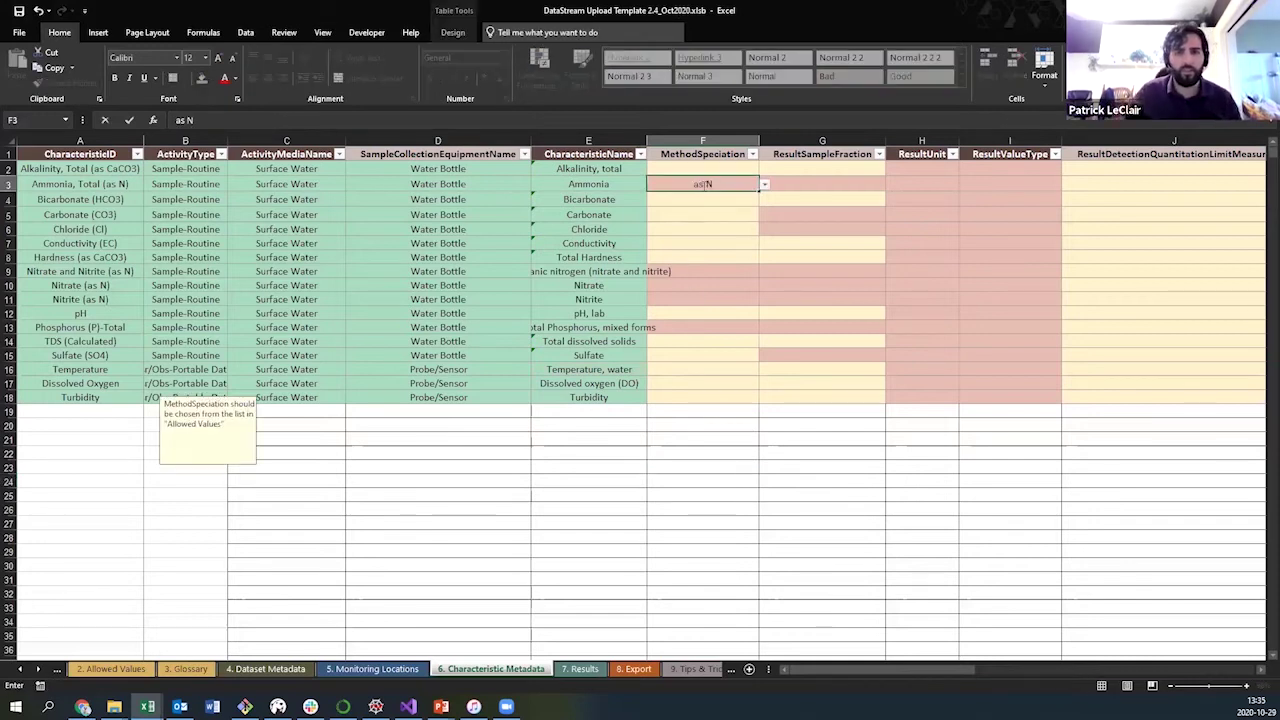
{"action": "type", "text": " N"}
{"action": "key", "text": "Return"}
{"action": "key", "text": "Down"}
{"action": "key", "text": "Down"}
{"action": "key", "text": "Down"}
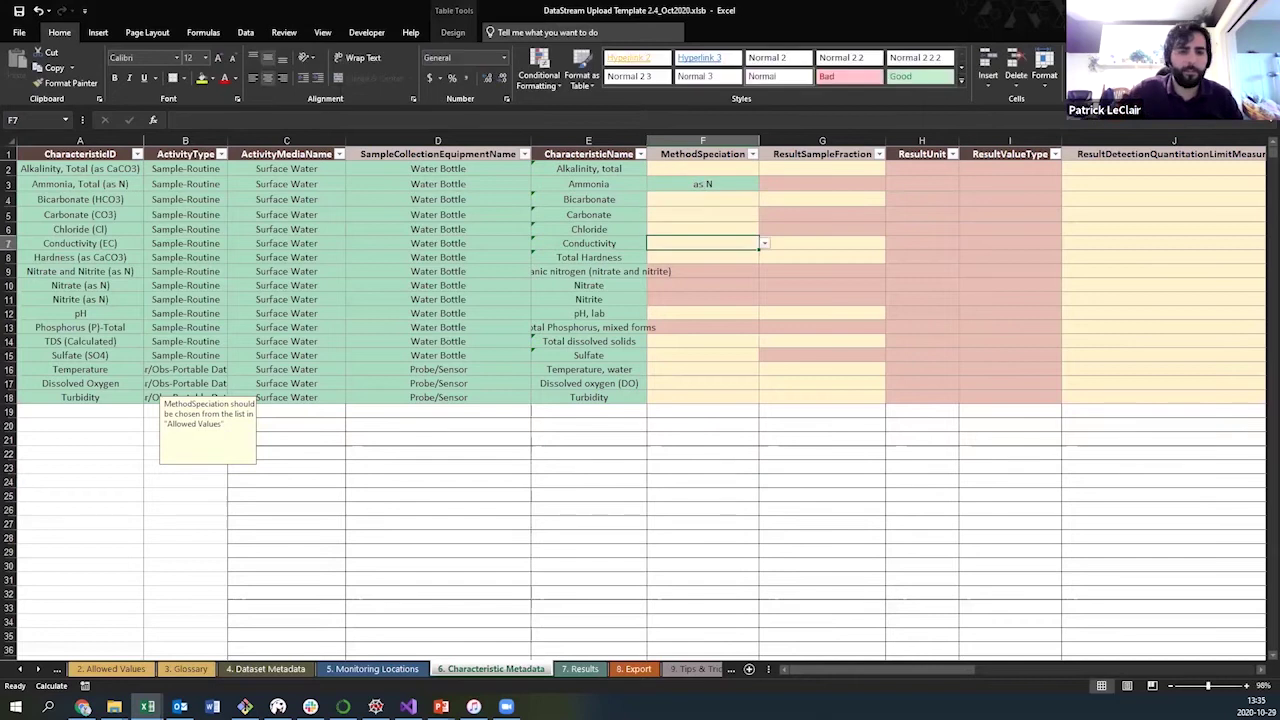
- Set the MethodSpeciation of the Alkalinity, total row, cell F2, to as CaCO3
{"action": "left_click", "coordinate": [136, 180]}
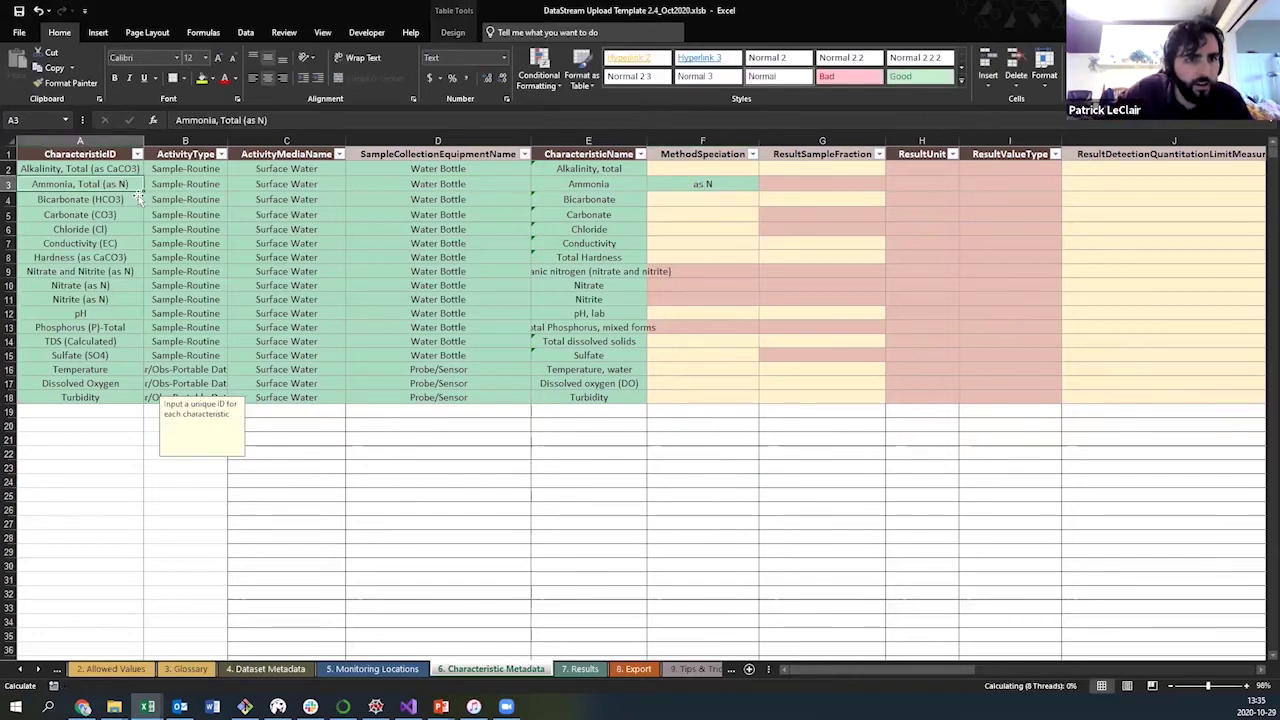
{"action": "left_click", "coordinate": [697, 169]}
{"action": "type", "text": "as CA"}
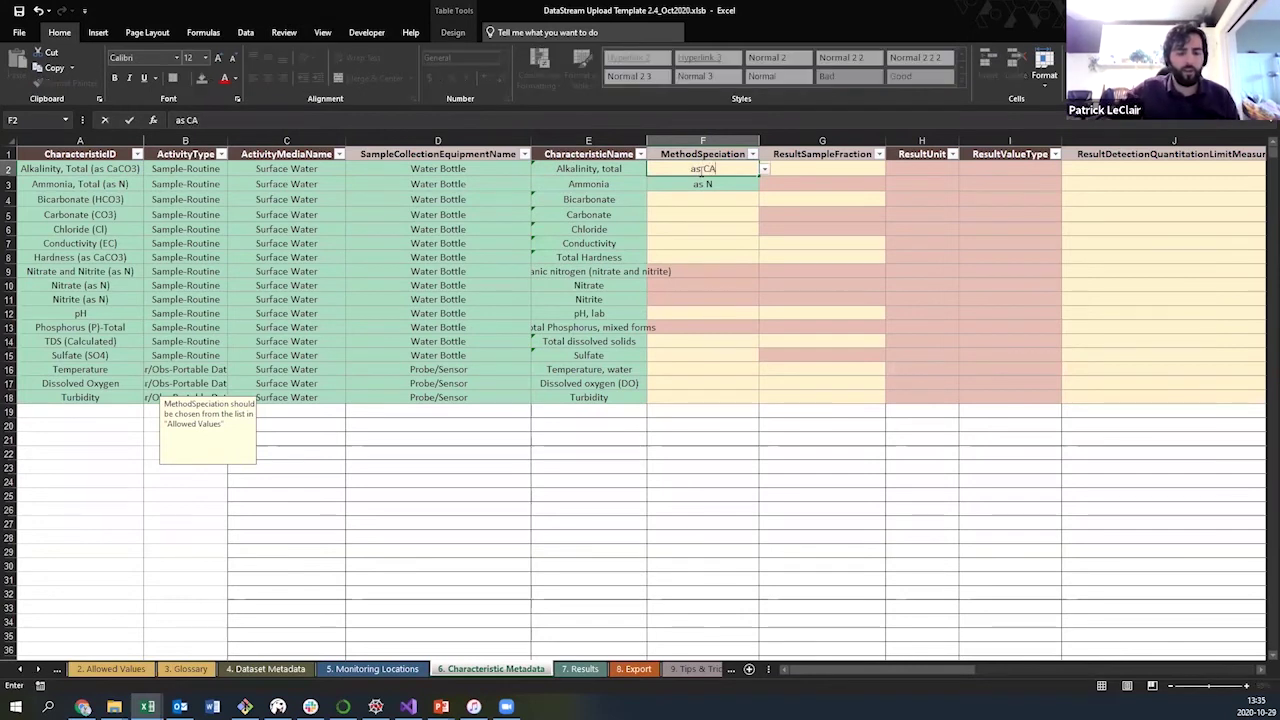
{"action": "type", "text": "Co"}
{"action": "type", "text": "a"}
{"action": "type", "text": "CO"}
{"action": "type", "text": "3"}
{"action": "key", "text": "Return"}
{"action": "double_click", "coordinate": [720, 200]}
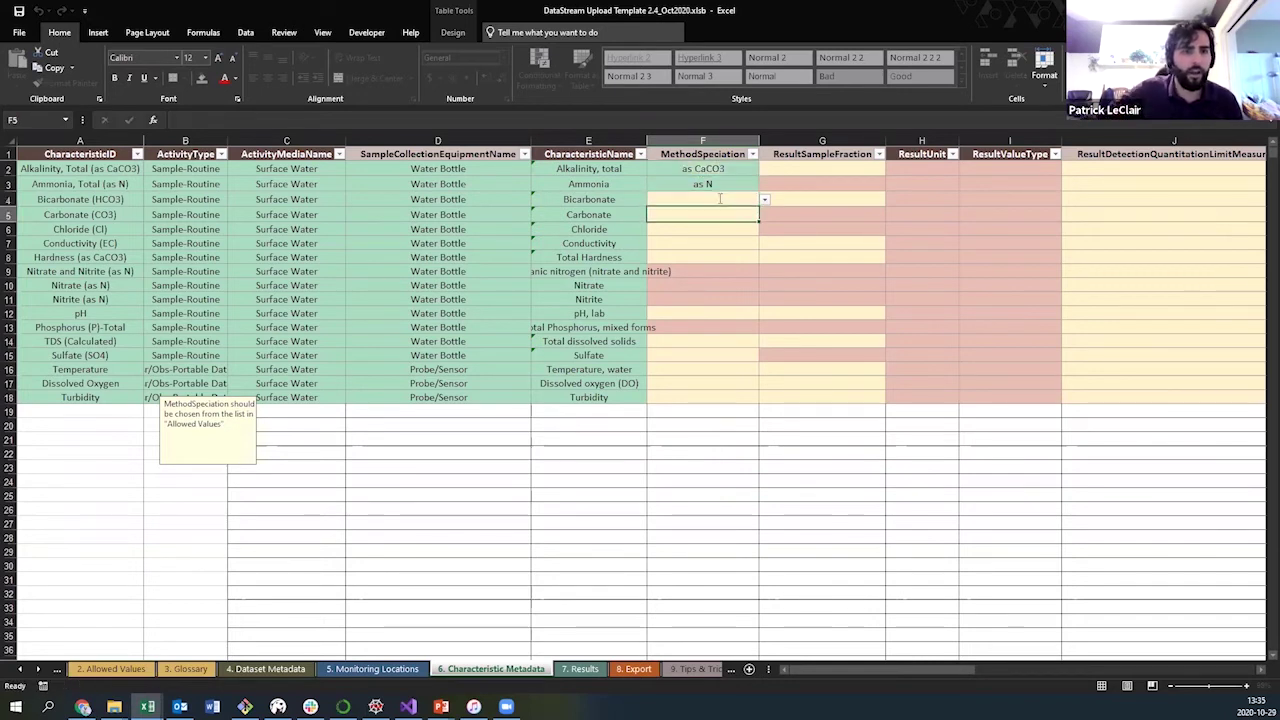
- Enter the MethodSpeciation as N for the nitrate and nitrite rows in F9:F11
{"action": "left_click", "coordinate": [699, 280]}
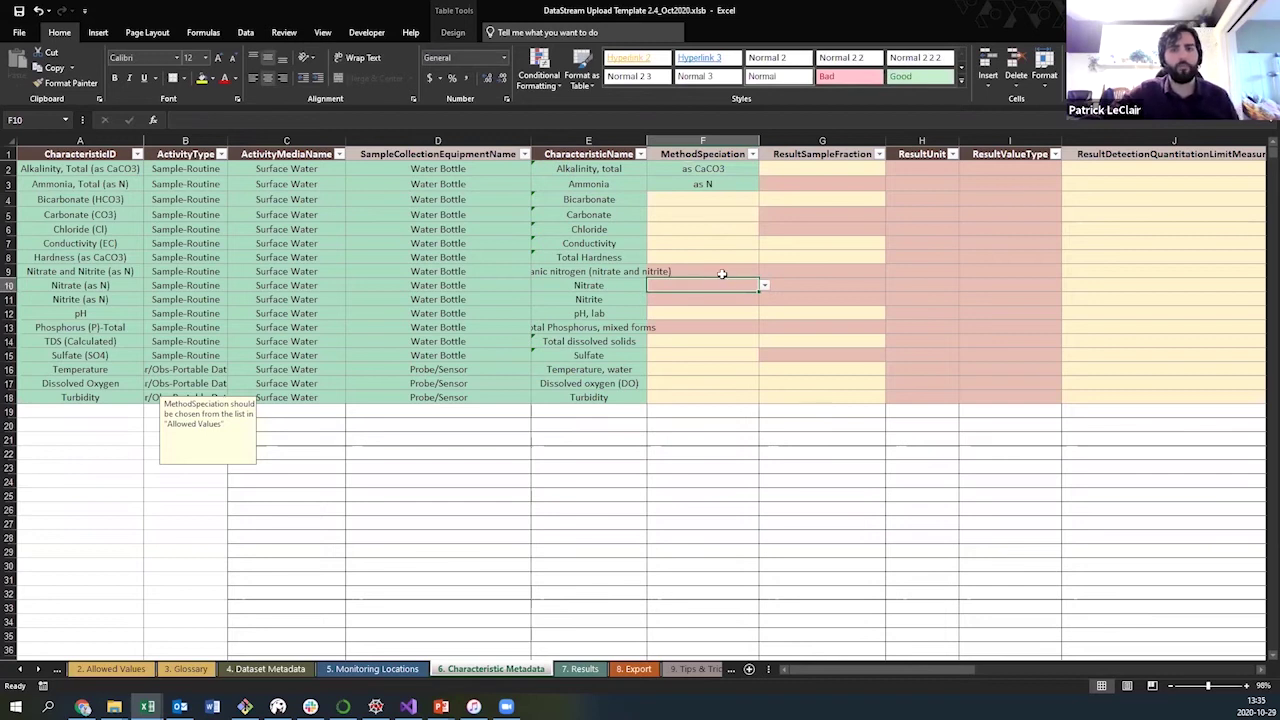
{"action": "left_click", "coordinate": [722, 272]}
{"action": "type", "text": "a"}
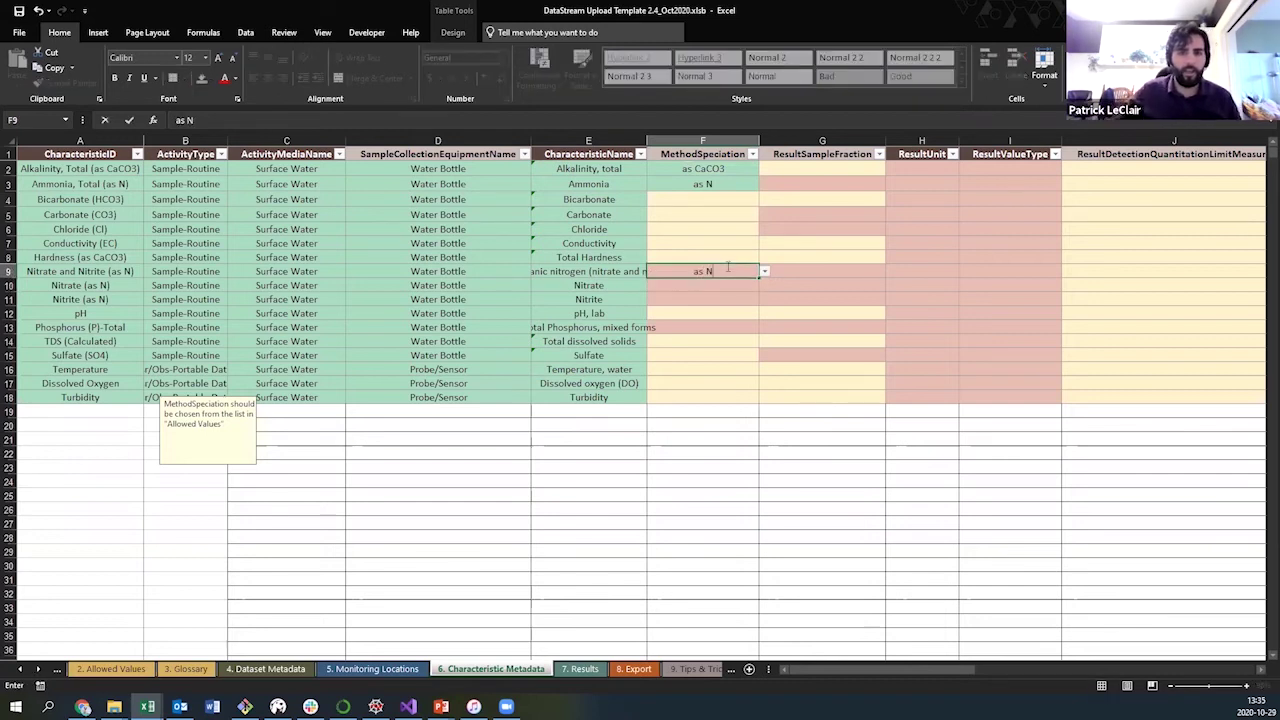
{"action": "type", "text": "s N"}
{"action": "key", "text": "Return"}
{"action": "type", "text": "as N"}
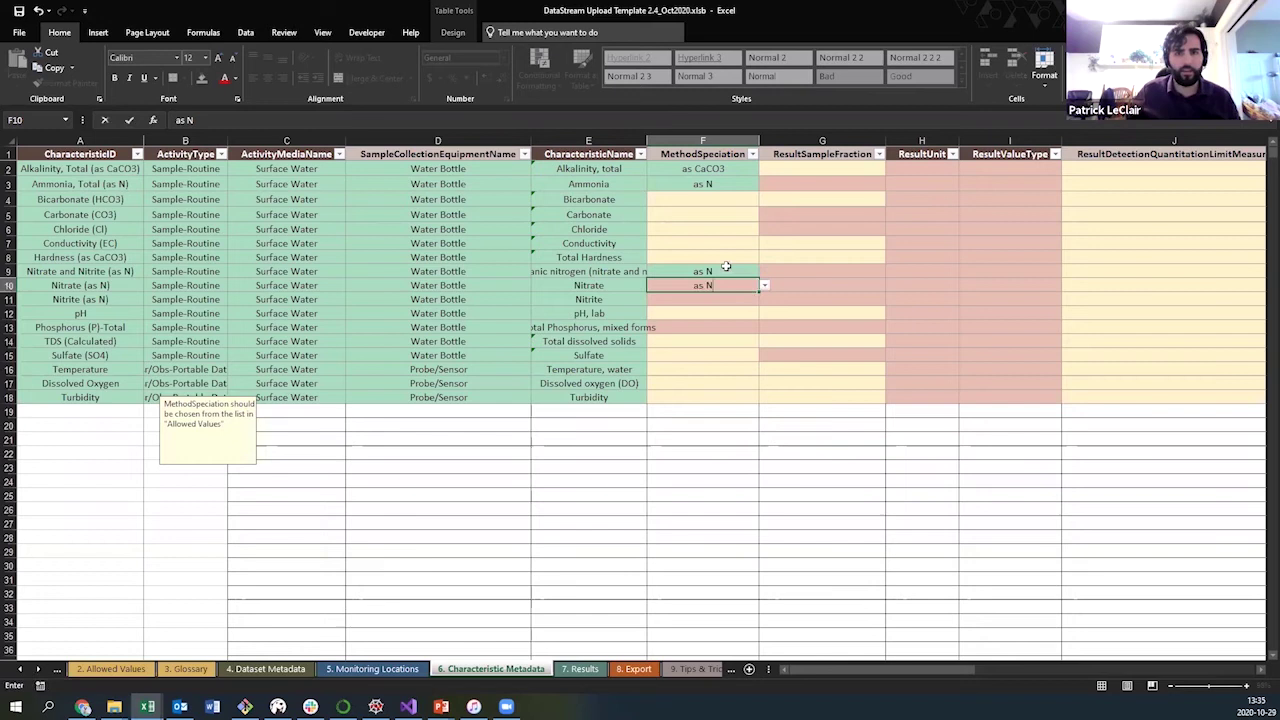
{"action": "key", "text": "Return"}
{"action": "type", "text": "As"}
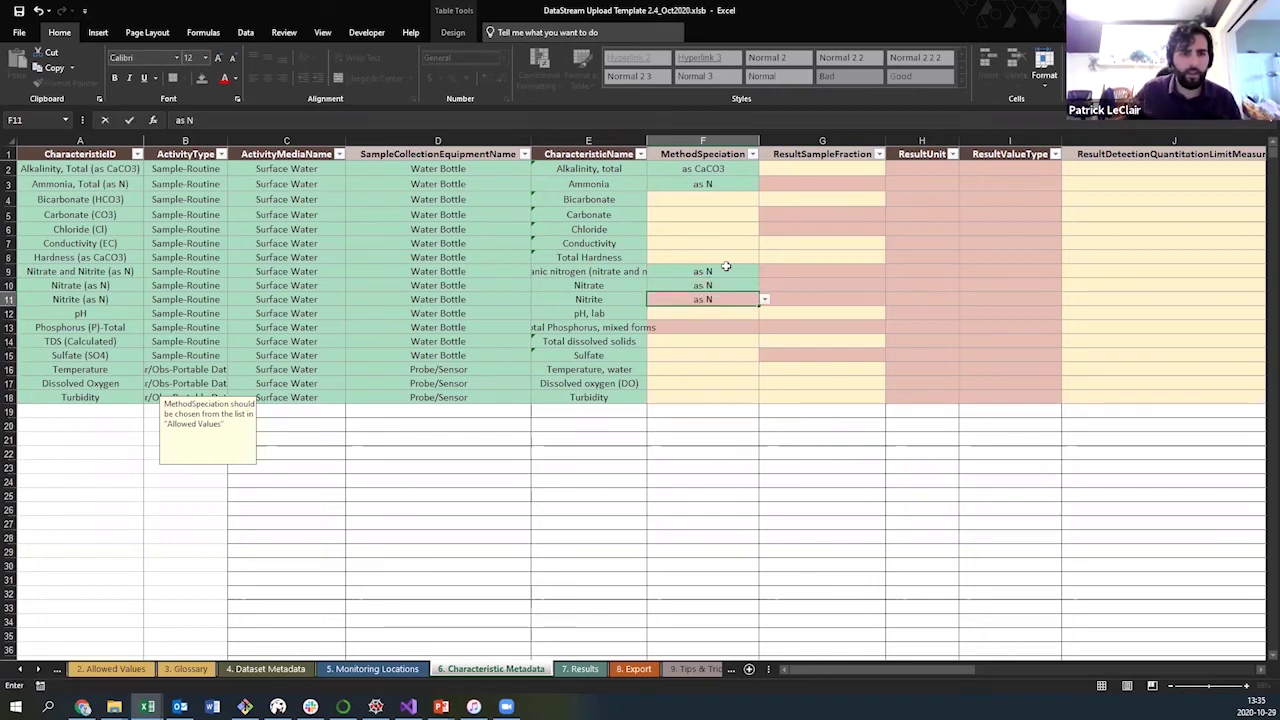
{"action": "key", "text": "Return"}
- Set the MethodSpeciation of the Total Phosphorus row, cell F13, to as P
{"action": "key", "text": "Return"}
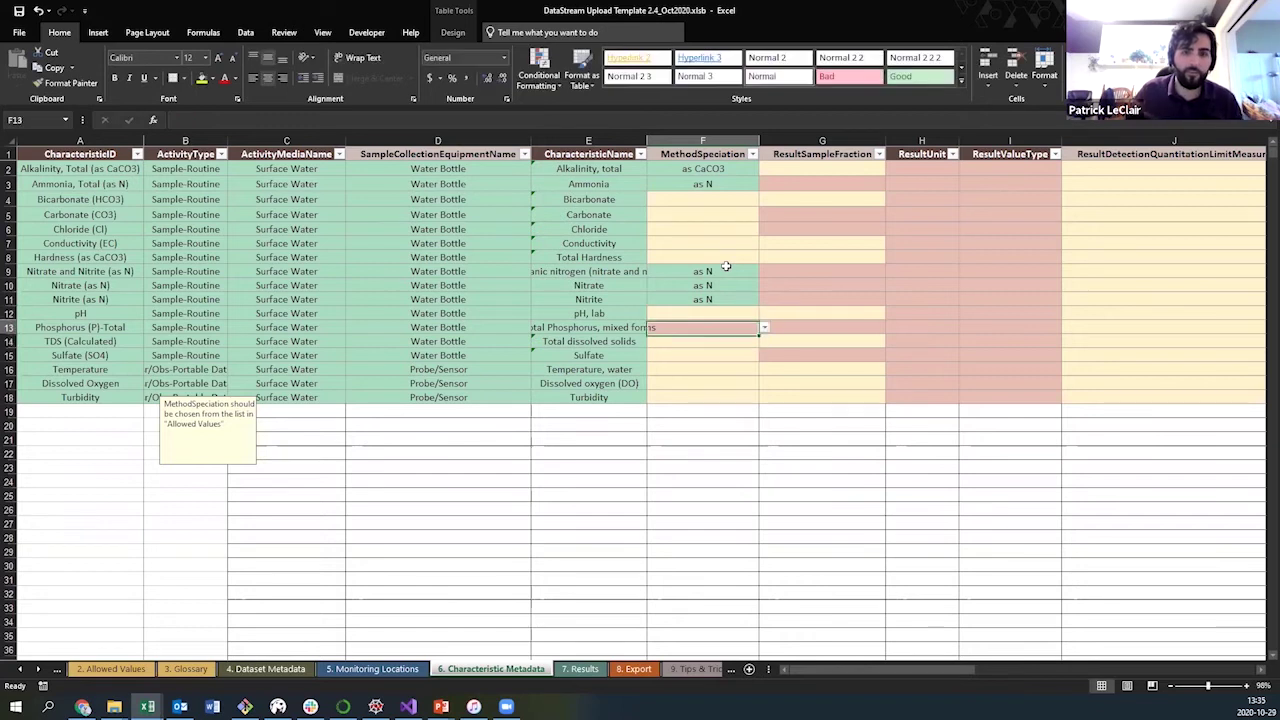
{"action": "type", "text": "as"}
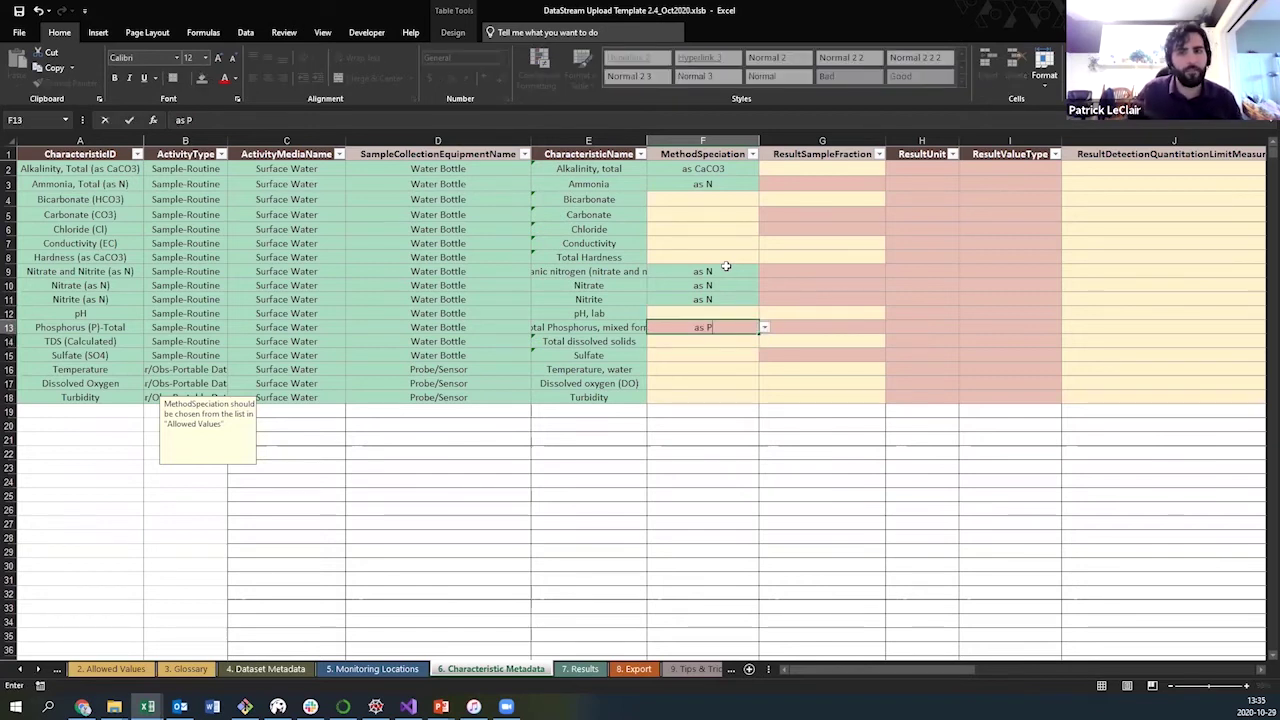
{"action": "type", "text": " P"}
{"action": "key", "text": "Tab"}
- Set the ResultSampleFraction of the Ammonia row, cell G3, to Unfiltered
{"action": "left_click", "coordinate": [779, 183]}
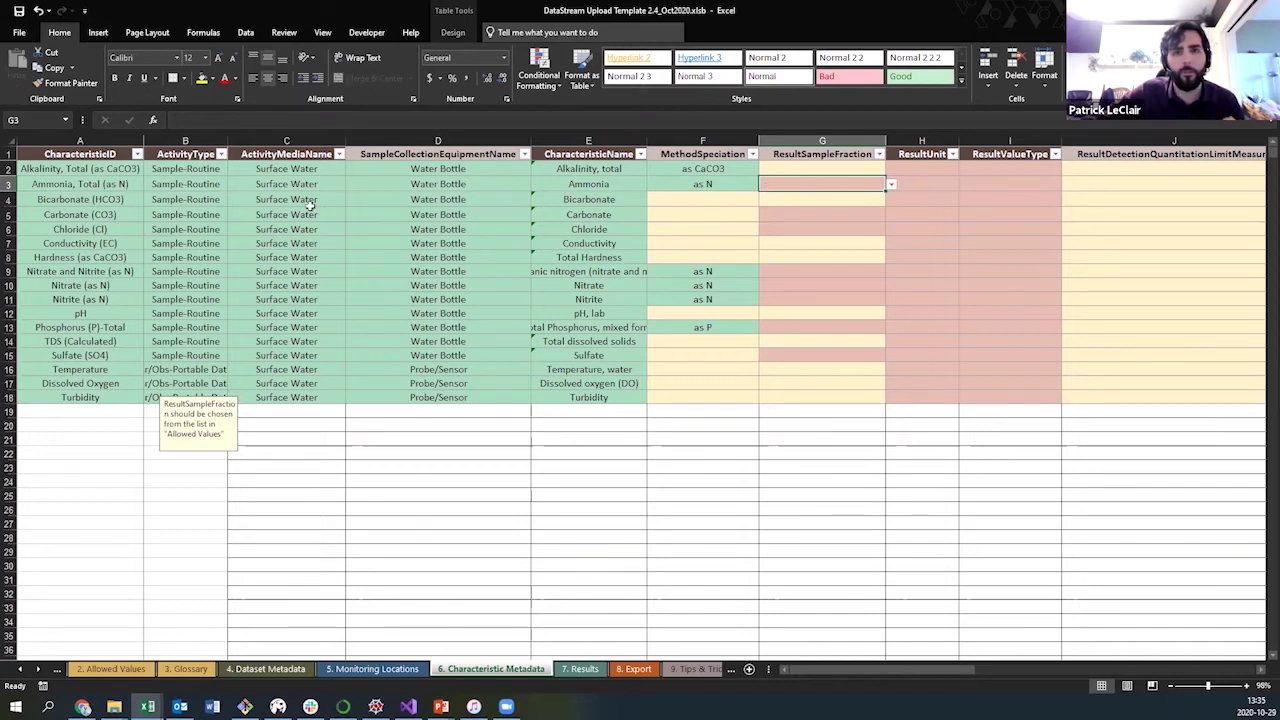
{"action": "left_click", "coordinate": [108, 188]}
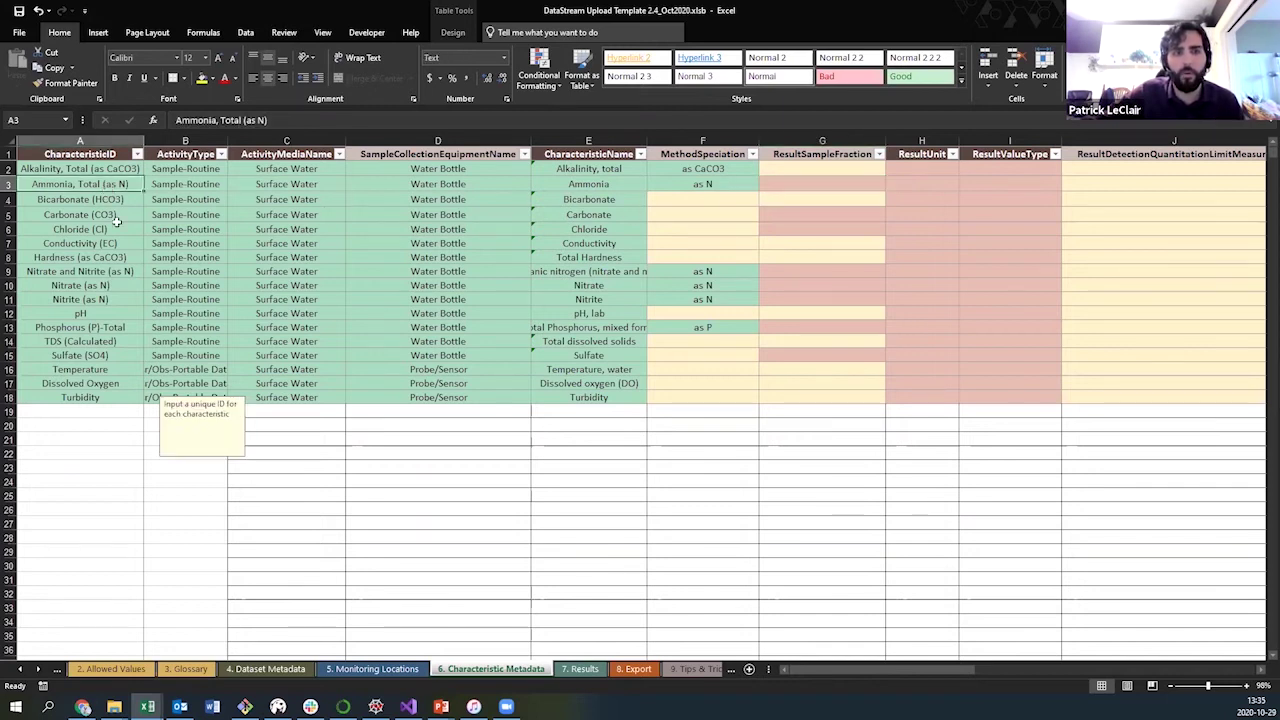
{"action": "left_click", "coordinate": [107, 340]}
{"action": "left_click", "coordinate": [105, 327]}
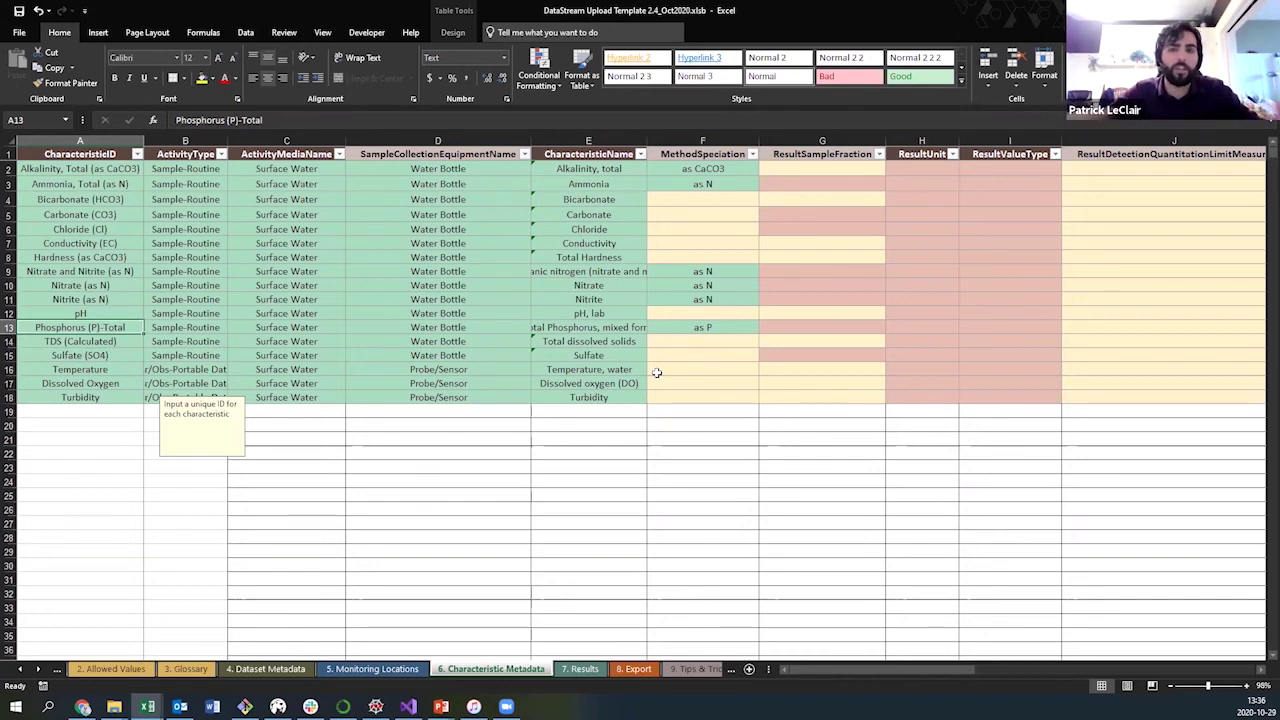
{"action": "left_click", "coordinate": [849, 186]}
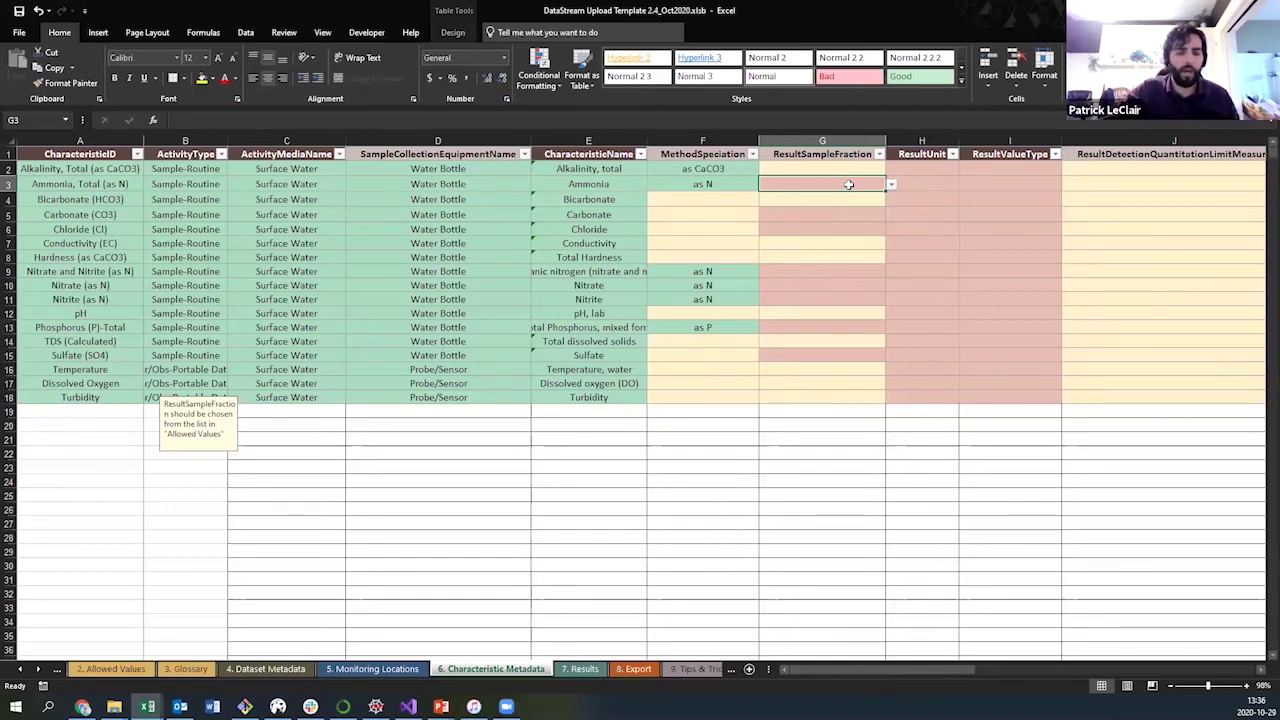
{"action": "type", "text": "Unfiltered"}
{"action": "key", "text": "Return"}
- Set the ResultSampleFraction of the Carbonate and Chloride rows, cells G5:G6, to Total
{"action": "key", "text": "Return"}
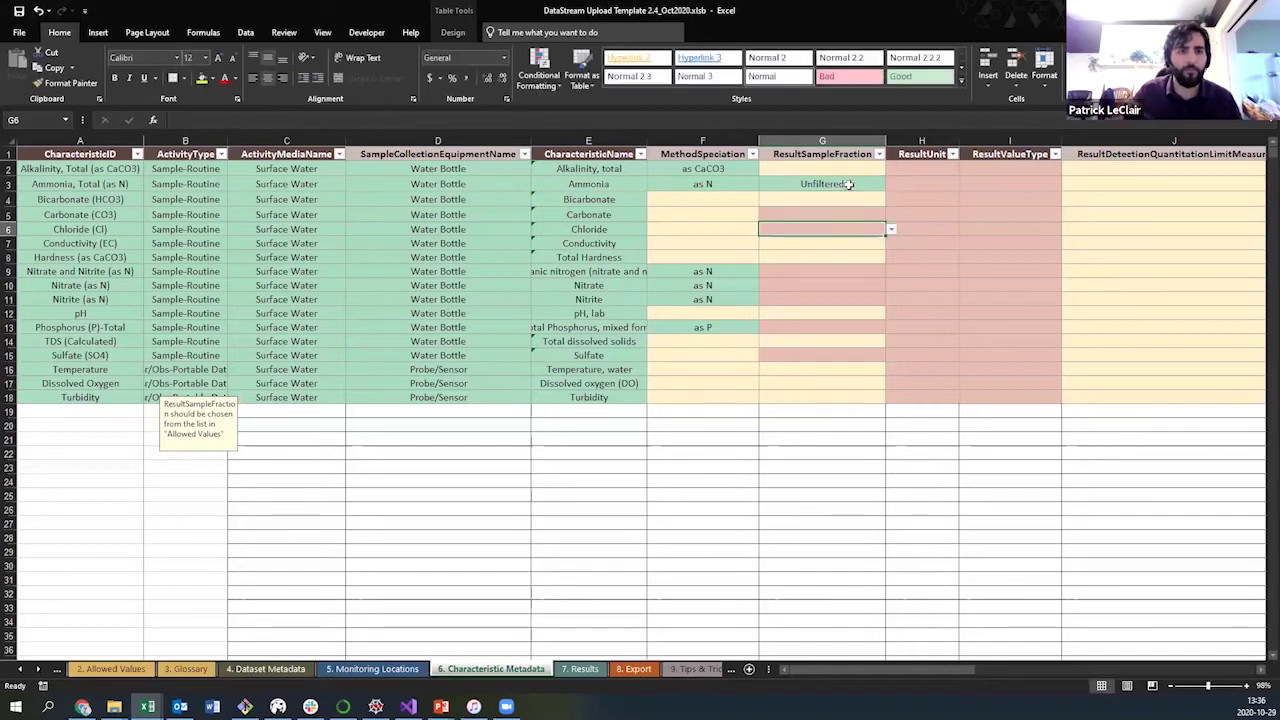
{"action": "type", "text": "Total"}
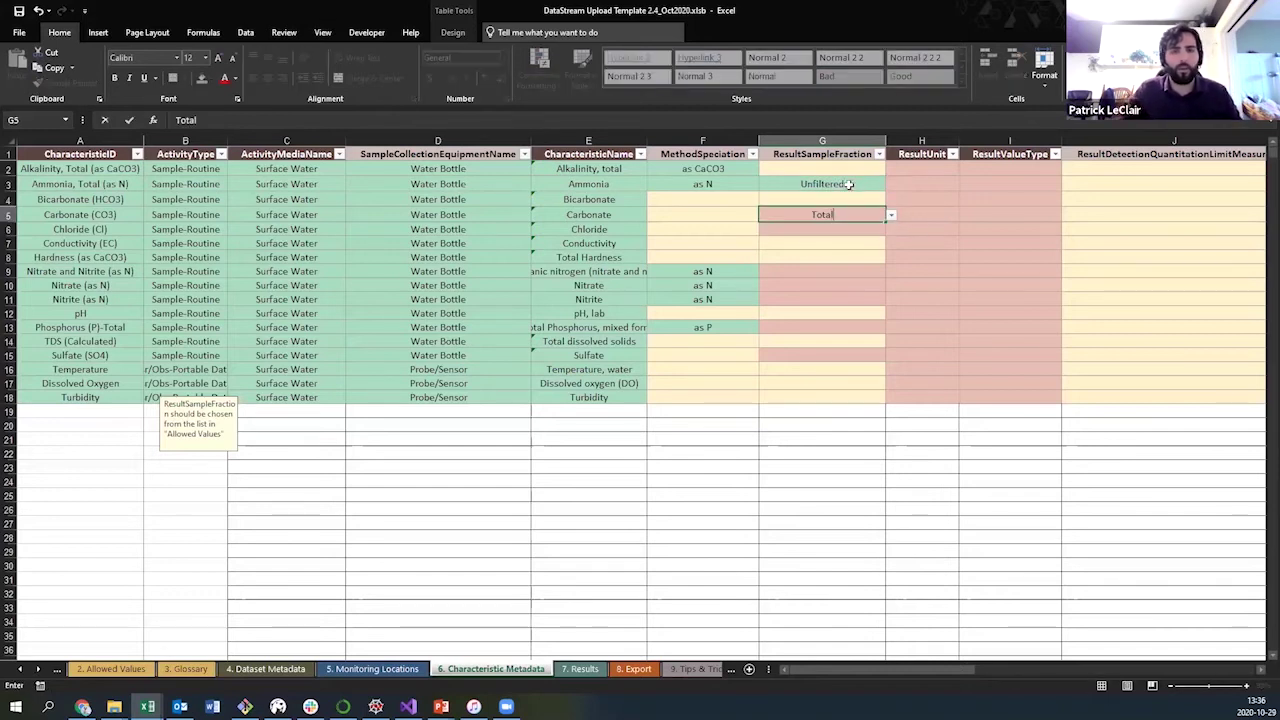
{"action": "key", "text": "Return"}
{"action": "type", "text": "Total"}
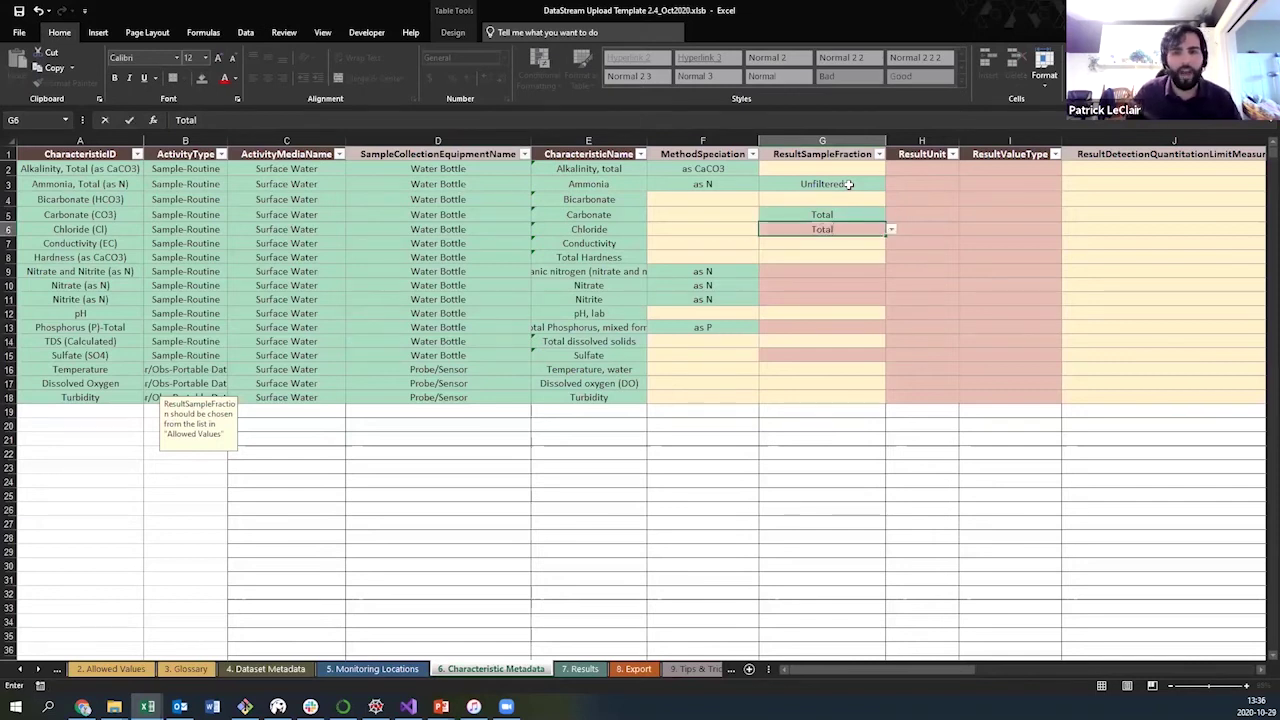
{"action": "key", "text": "Return"}
- Enter the ResultSampleFraction Unfiltered for the nitrate and nitrite rows in G9:G11
{"action": "key", "text": "Down"}
{"action": "key", "text": "Down"}
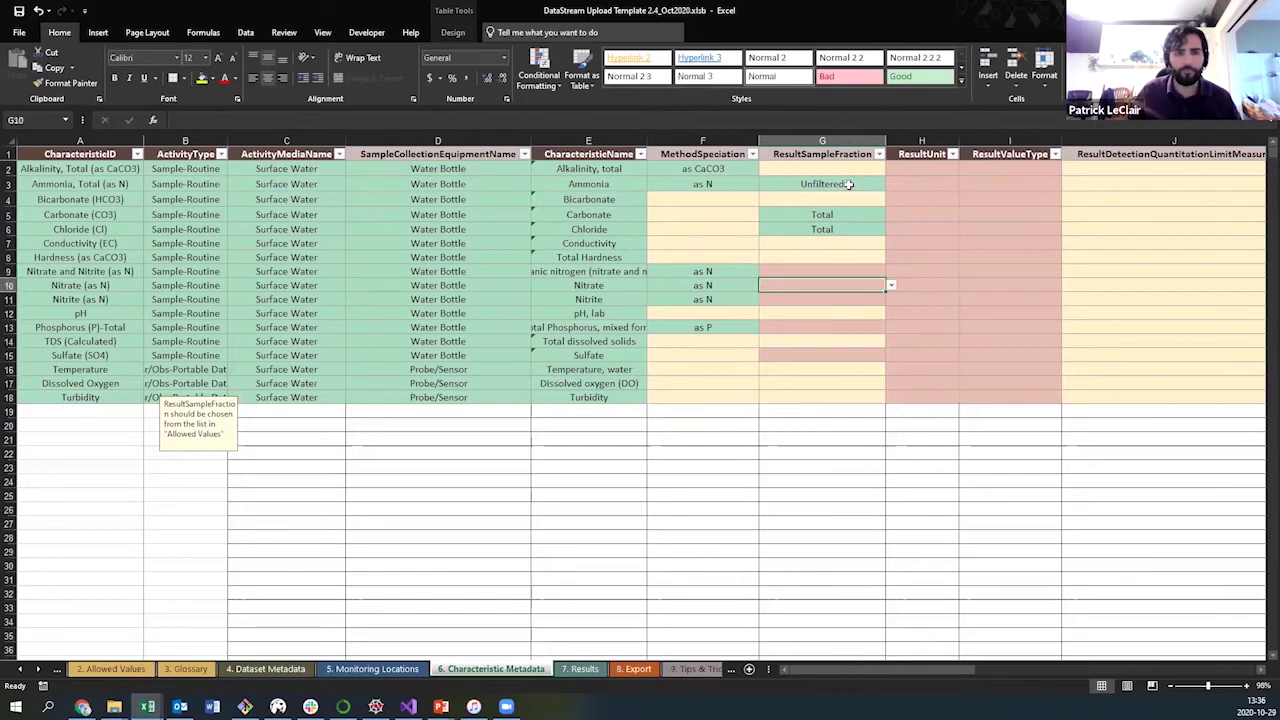
{"action": "type", "text": "U"}
{"action": "key", "text": "BackSpace"}
{"action": "key", "text": "BackSpace"}
{"action": "key", "text": "BackSpace"}
{"action": "key", "text": "BackSpace"}
{"action": "key", "text": "BackSpace"}
{"action": "key", "text": "BackSpace"}
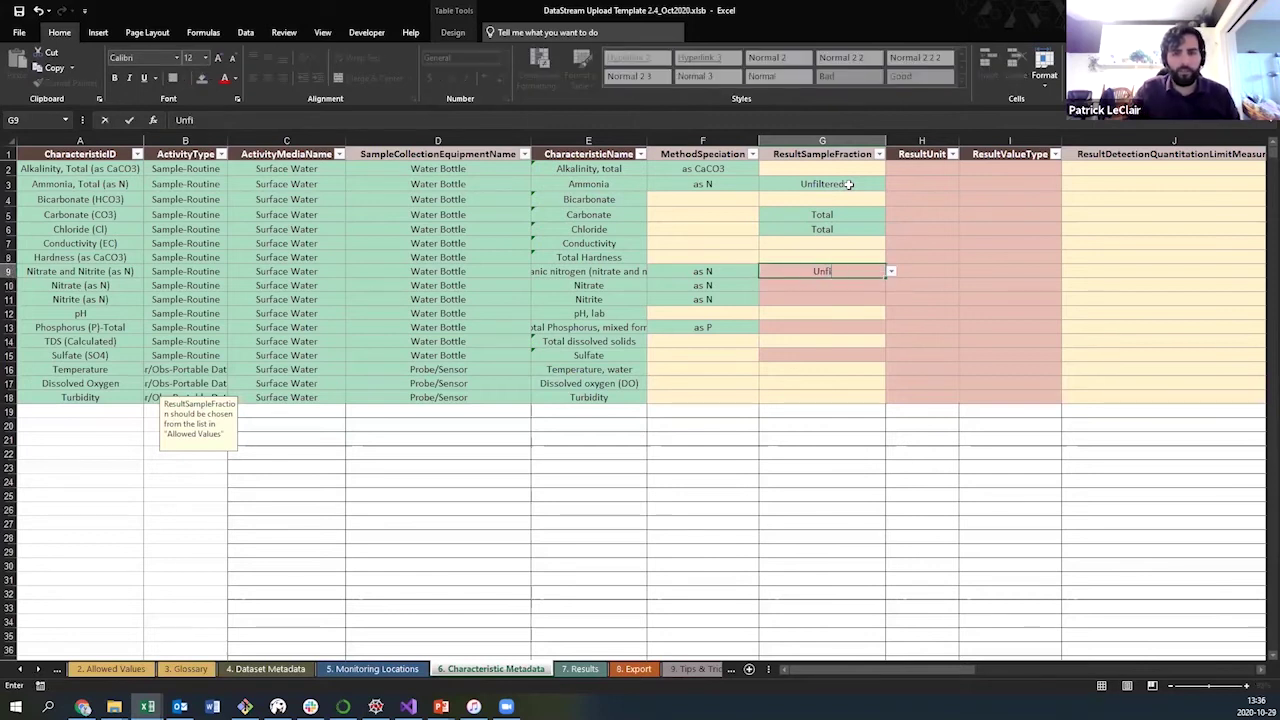
{"action": "type", "text": "l"}
{"action": "key", "text": "Return"}
{"action": "type", "text": "U"}
{"action": "key", "text": "Return"}
{"action": "type", "text": "U"}
{"action": "key", "text": "Return"}
- Set the ResultSampleFraction to Unfiltered for Total Phosphorus in G13 and to Dissolved for Sulfate in G15
{"action": "key", "text": "Return"}
{"action": "type", "text": "Unfio"}
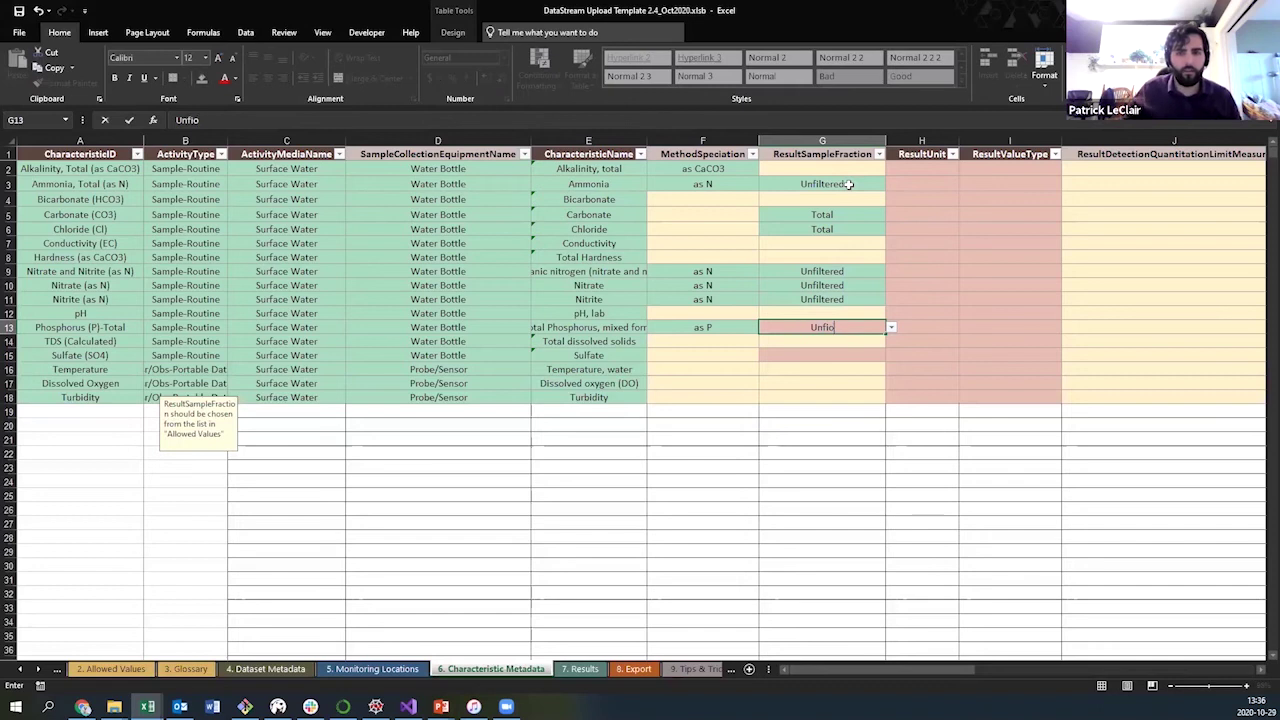
{"action": "key", "text": "BackSpace"}
{"action": "type", "text": "ltered"}
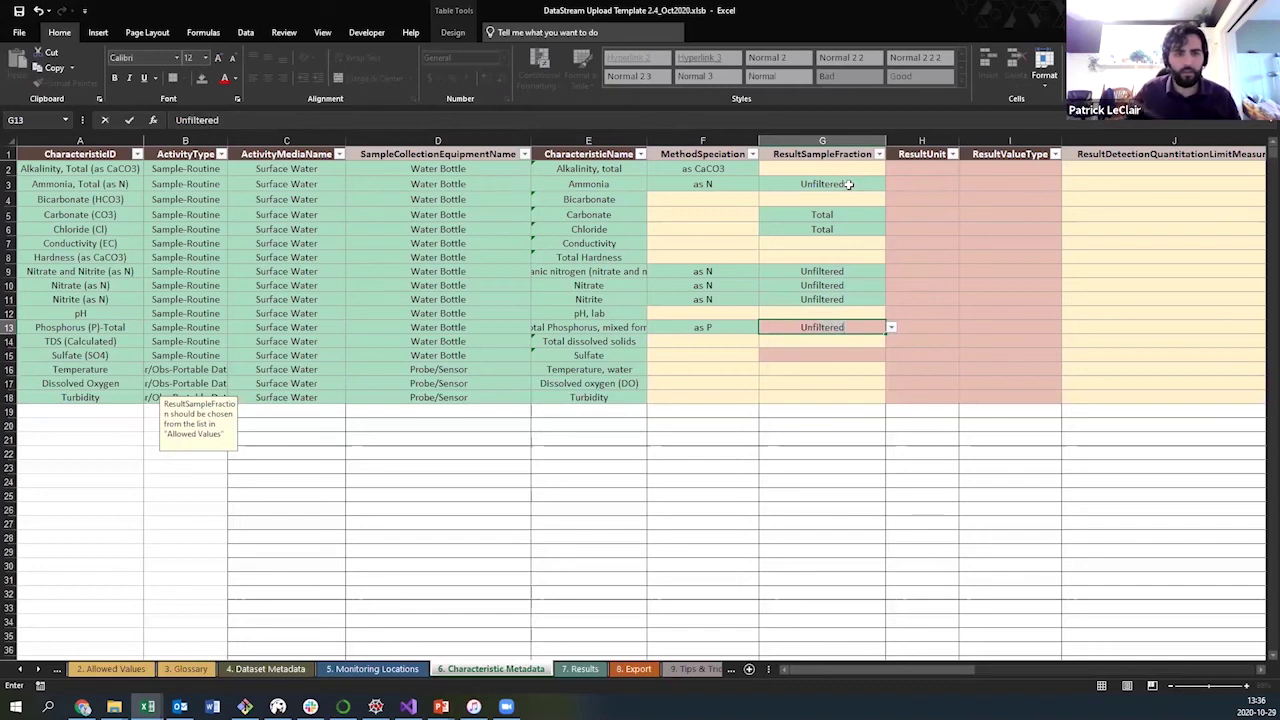
{"action": "key", "text": "Return"}
{"action": "key", "text": "Return"}
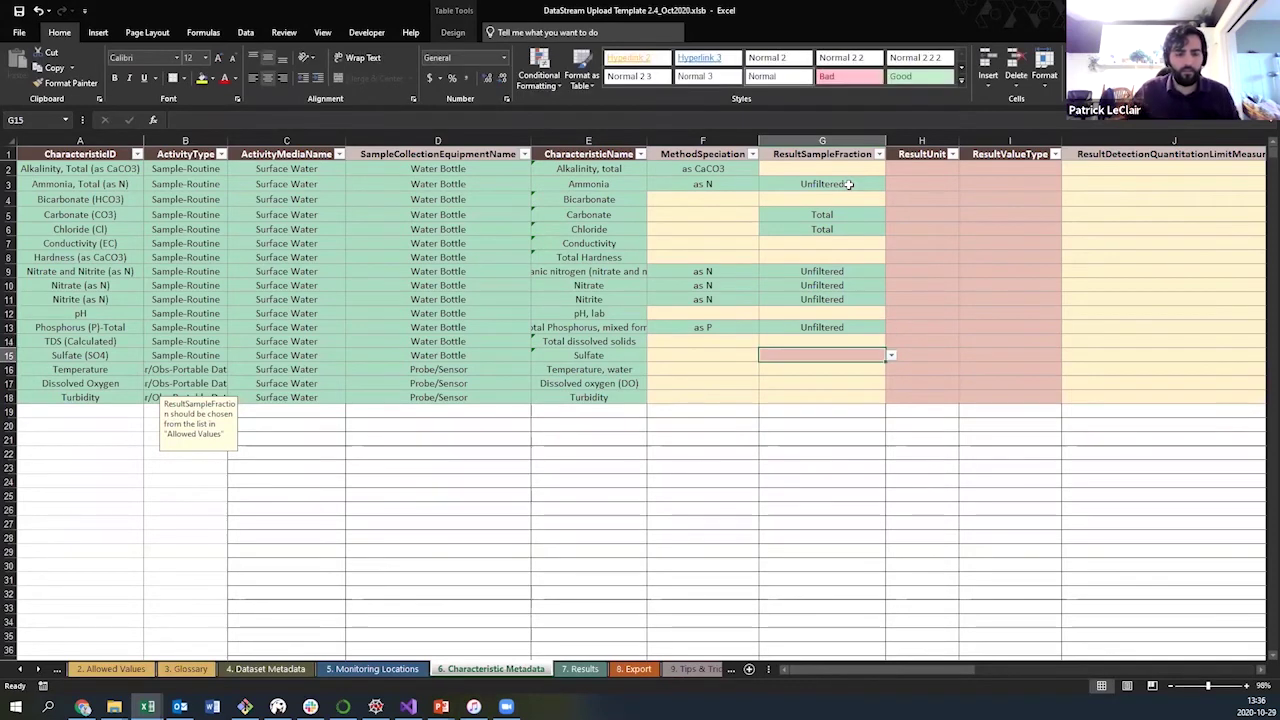
{"action": "type", "text": "Dissolv"}
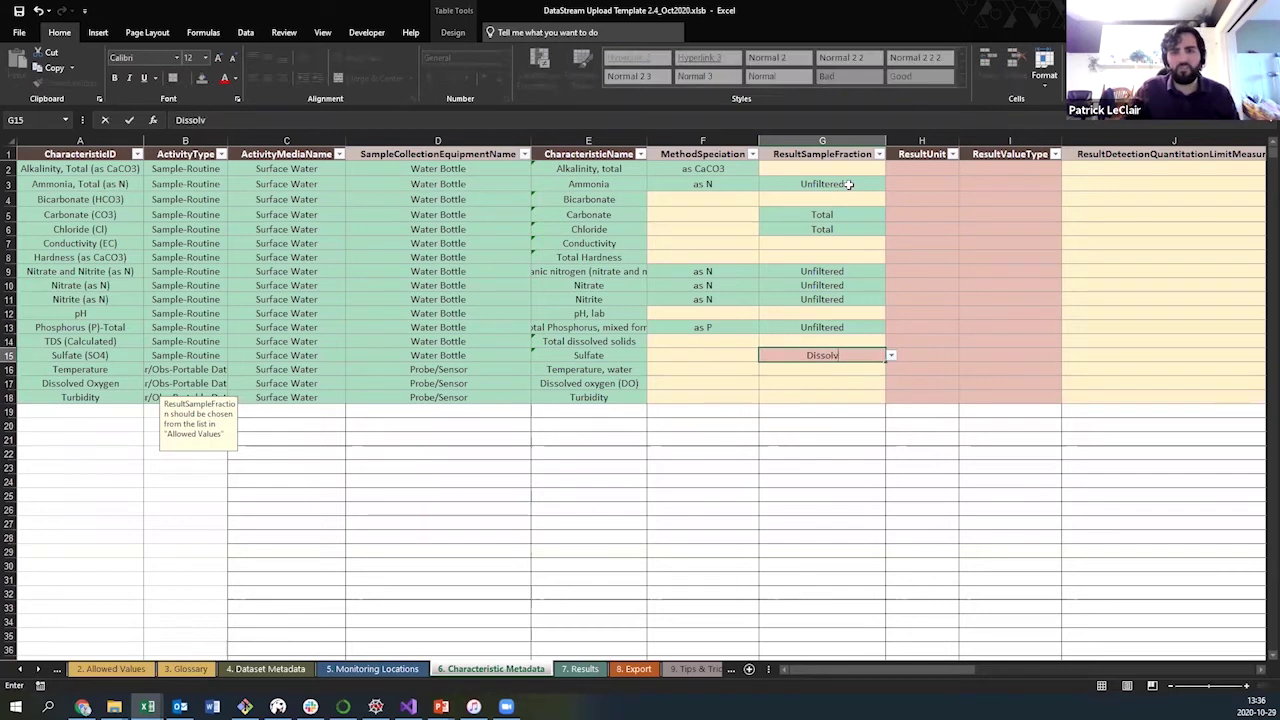
{"action": "key", "text": "Tab"}
- Copy the anion and nutrient units from dataset_1.xlsx and paste them as values into the ResultUnit column starting at H2
{"action": "left_click", "coordinate": [906, 171]}
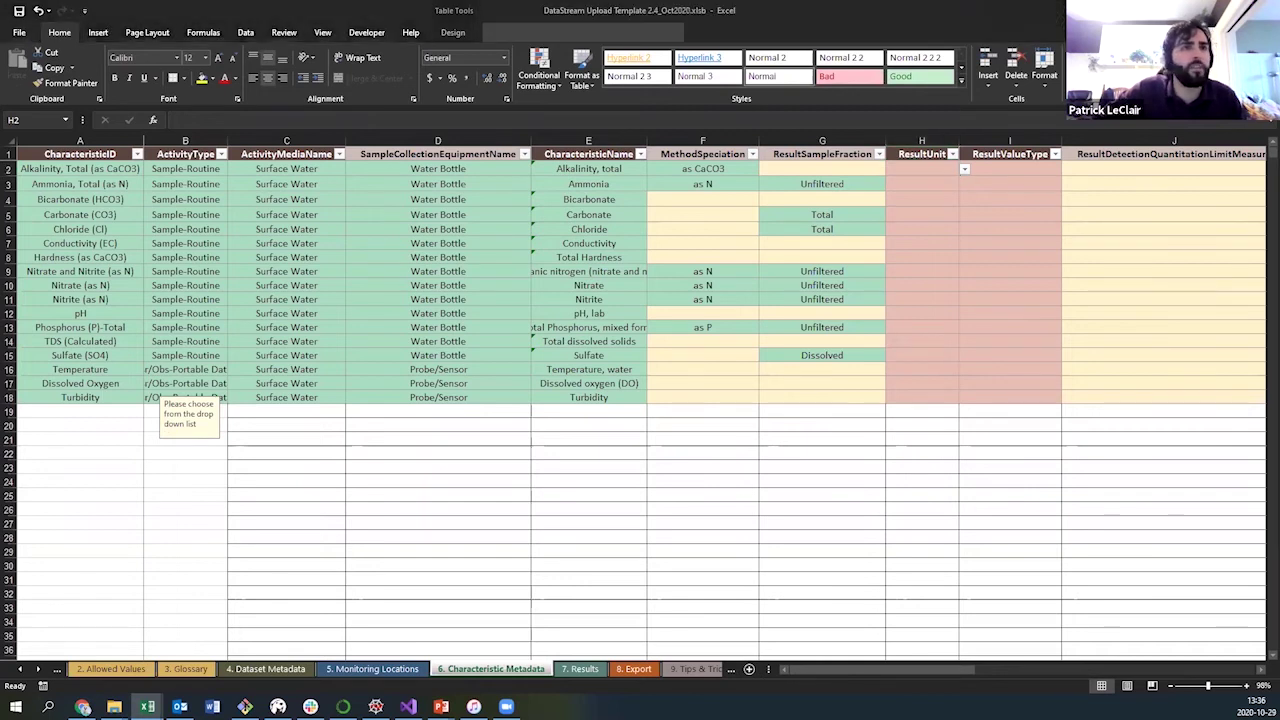
{"action": "key", "text": "alt+Tab"}
{"action": "left_click_drag", "start_coordinate": [228, 343], "coordinate": [230, 472]}
{"action": "key", "text": "ctrl+c"}
{"action": "key", "text": "alt+Tab"}
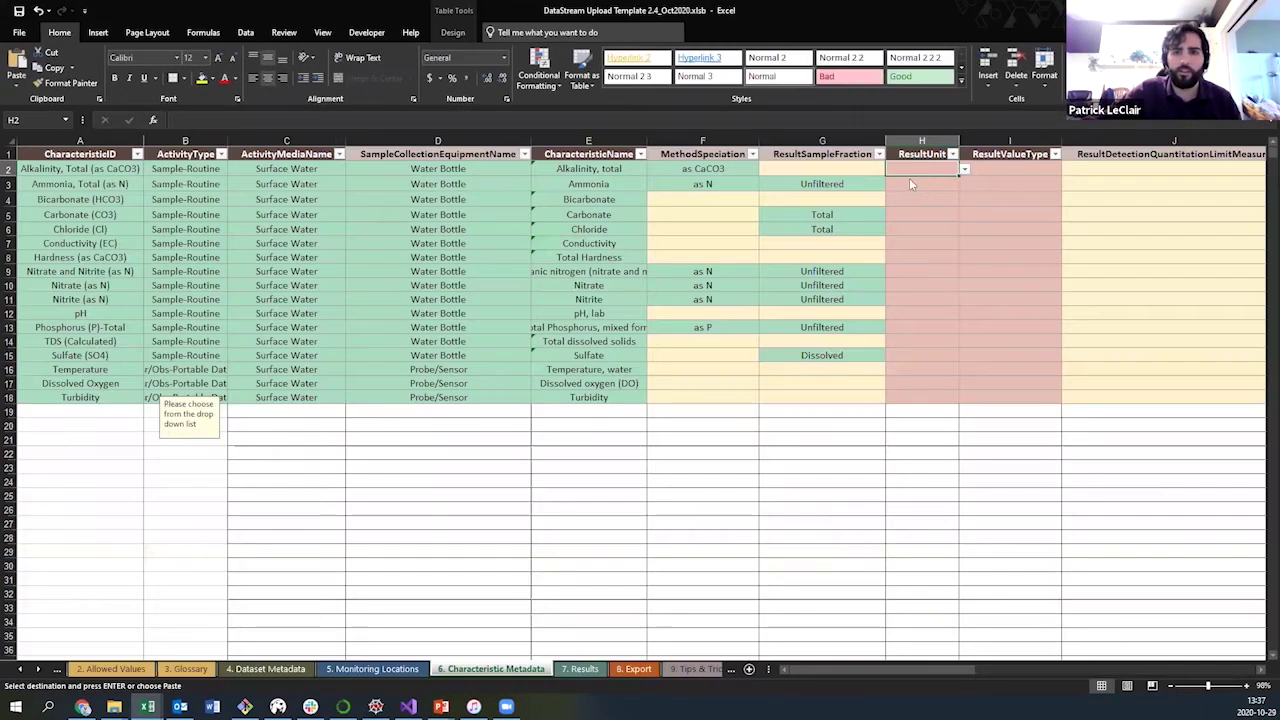
{"action": "right_click", "coordinate": [920, 168]}
{"action": "left_click", "coordinate": [970, 223]}
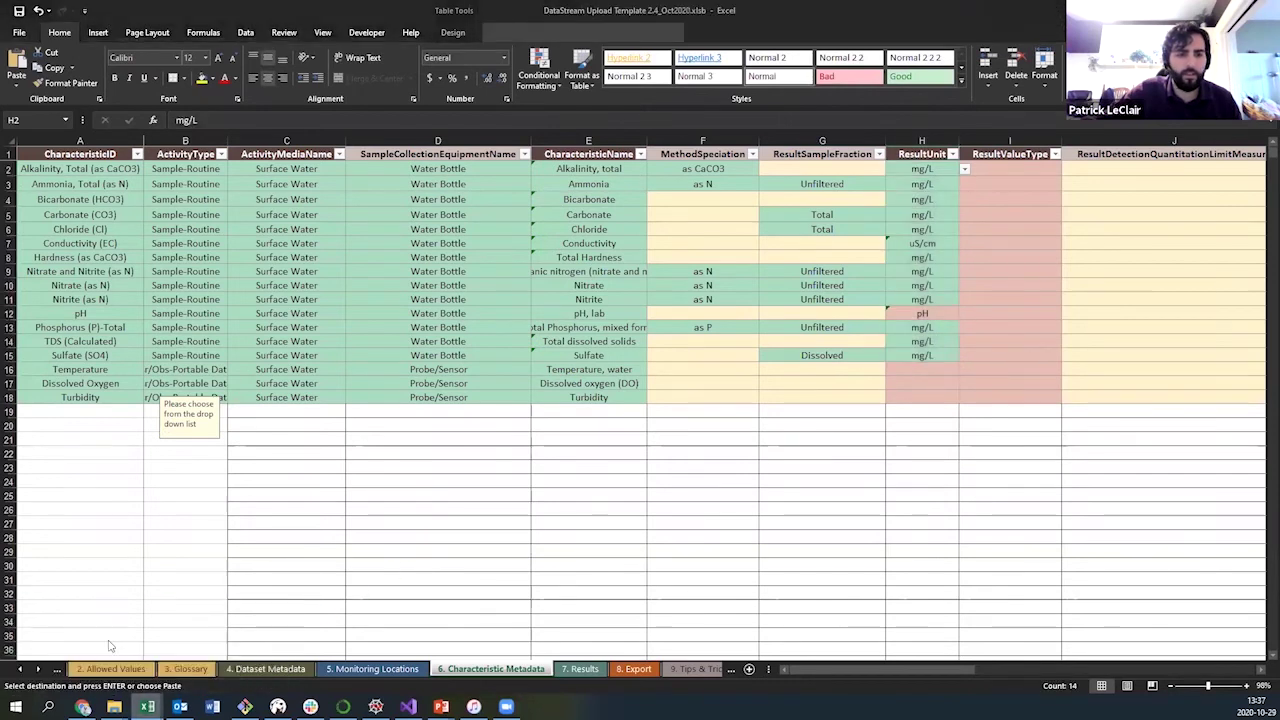
- Copy the physical parameter units C43:C45 from dataset_1.xlsx and paste them as values into ResultUnit starting at H16
{"action": "key", "text": "alt+Tab"}
{"action": "left_click_drag", "start_coordinate": [229, 592], "coordinate": [229, 612]}
{"action": "key", "text": "ctrl+c"}
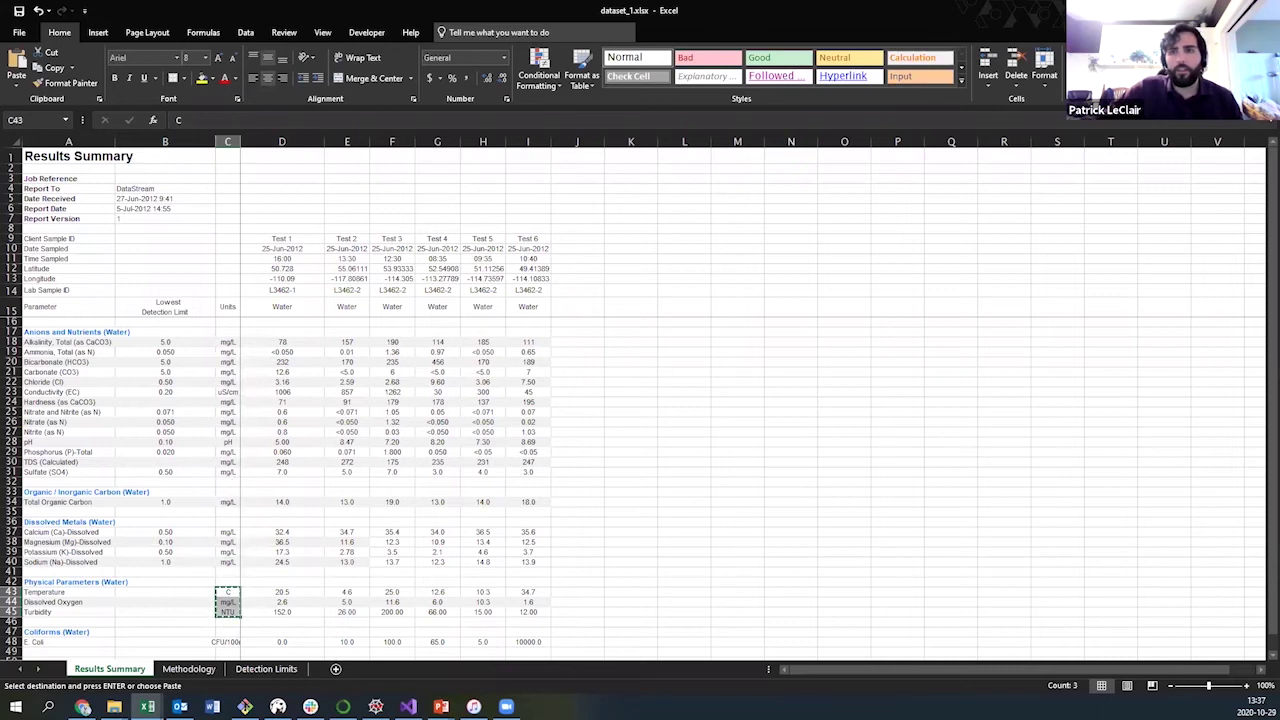
{"action": "key", "text": "alt+Tab"}
{"action": "left_click", "coordinate": [920, 369]}
{"action": "right_click", "coordinate": [918, 370]}
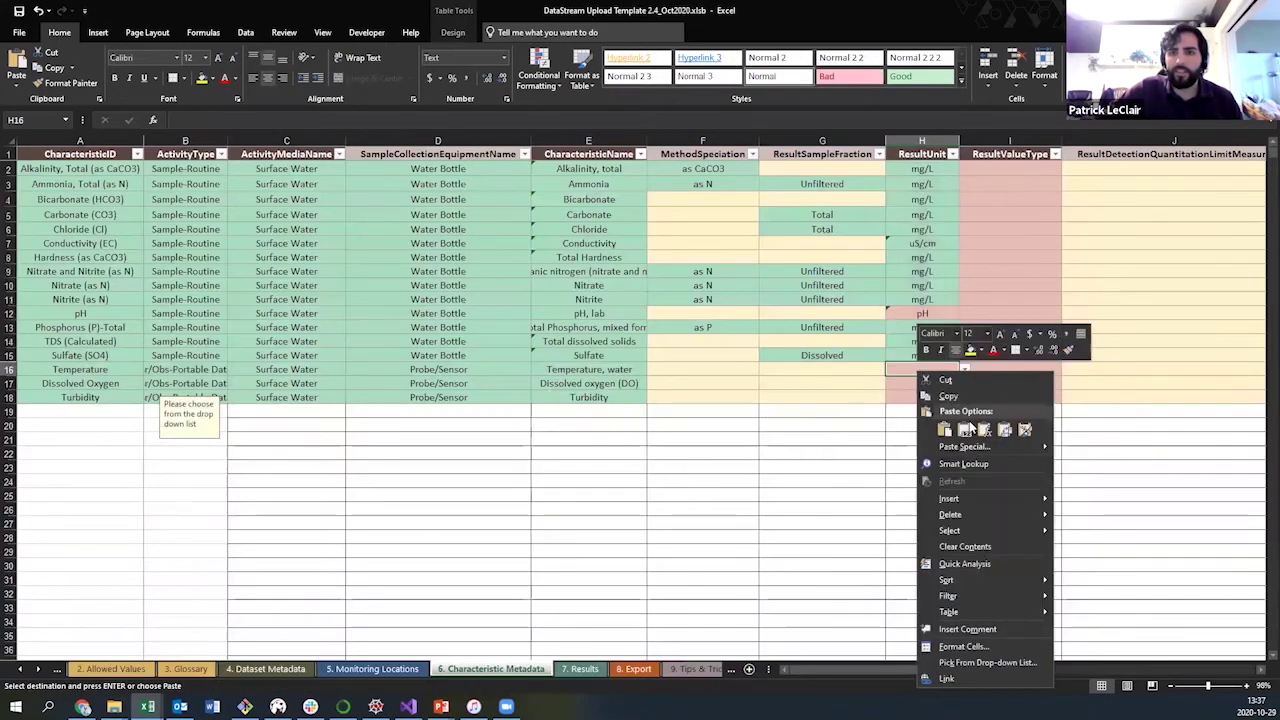
{"action": "left_click", "coordinate": [964, 431]}
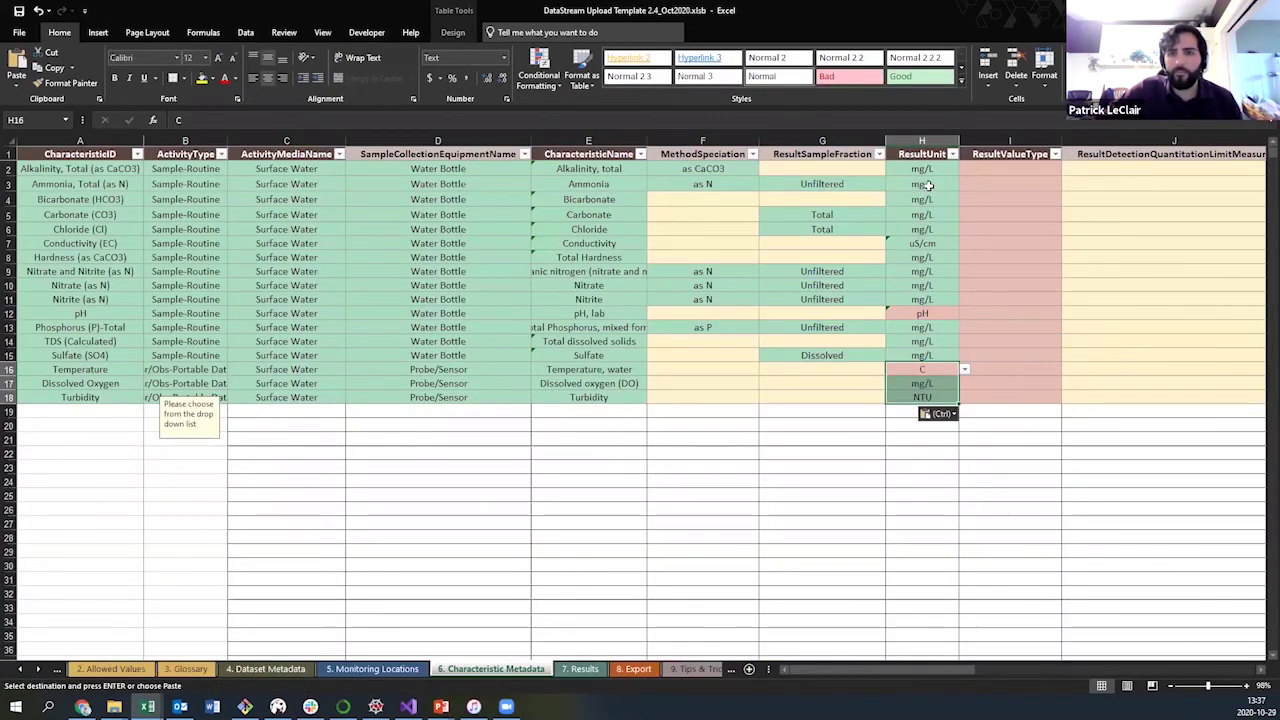
- Correct the ResultUnit of the pH row, H12, to None and of the Temperature row, H16, to deg C
{"action": "left_click", "coordinate": [932, 312]}
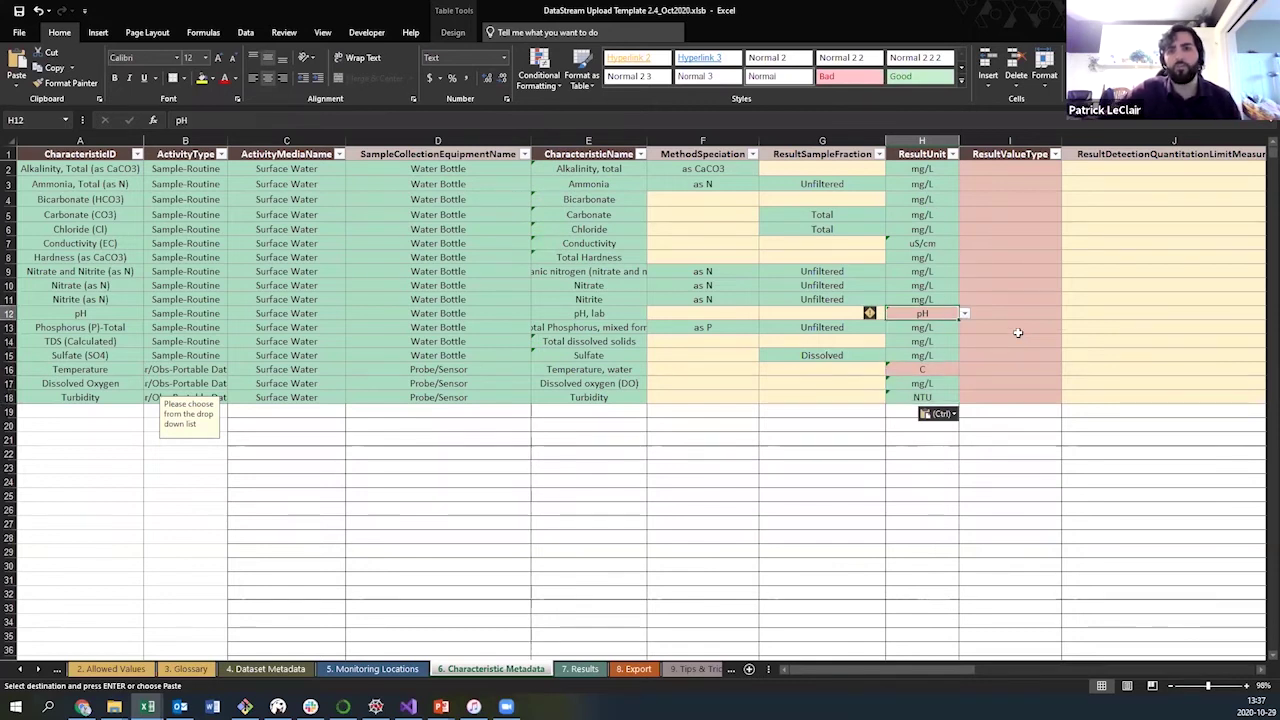
{"action": "type", "text": "None"}
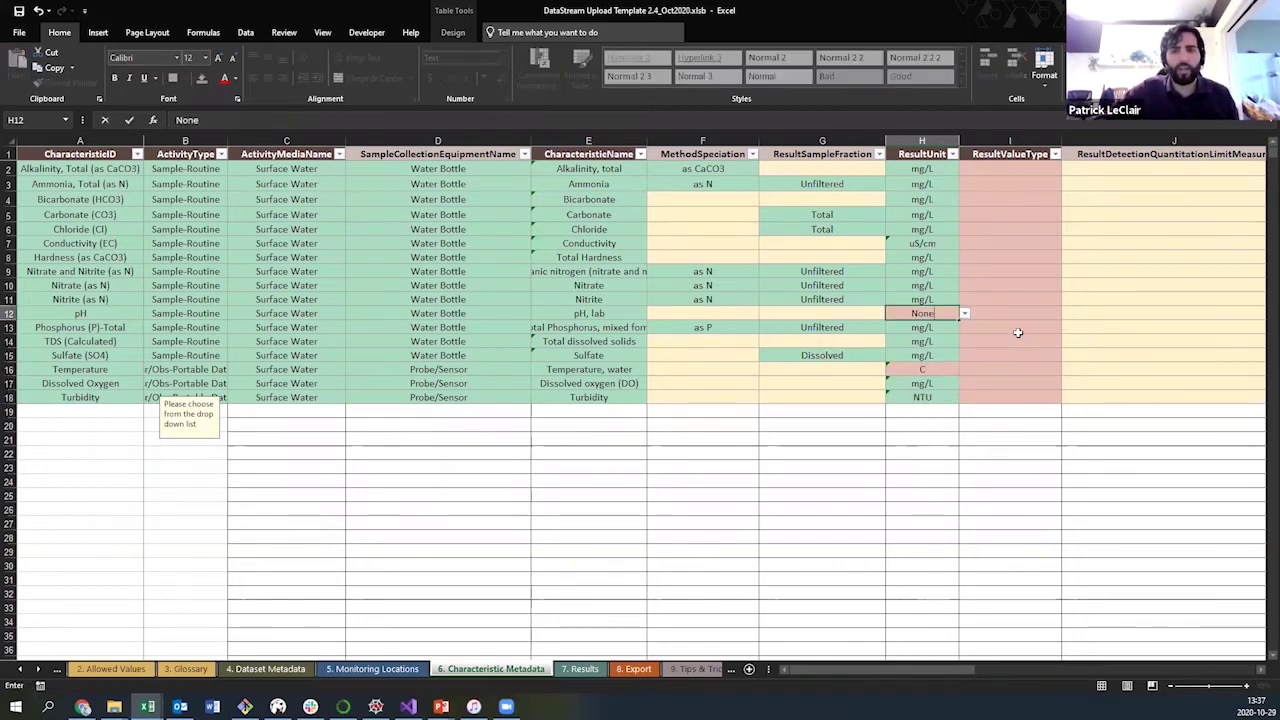
{"action": "left_click", "coordinate": [940, 367]}
{"action": "type", "text": "degf"}
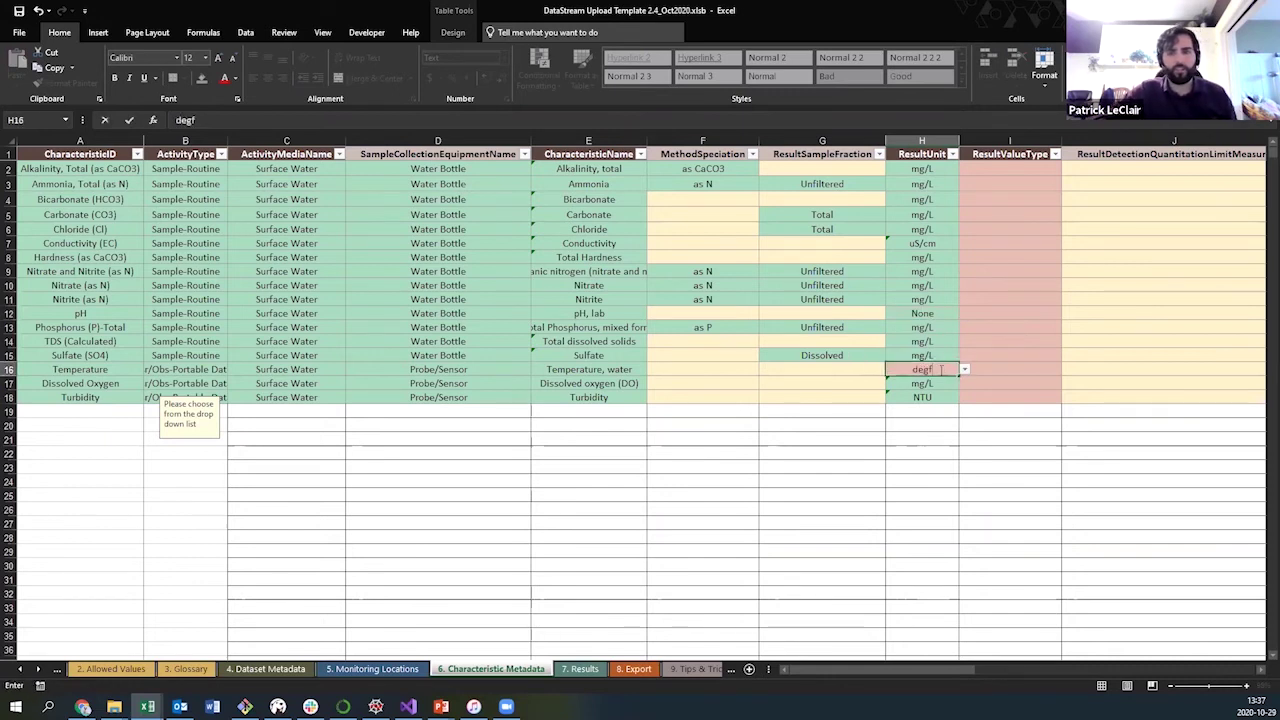
{"action": "left_click", "coordinate": [955, 428]}
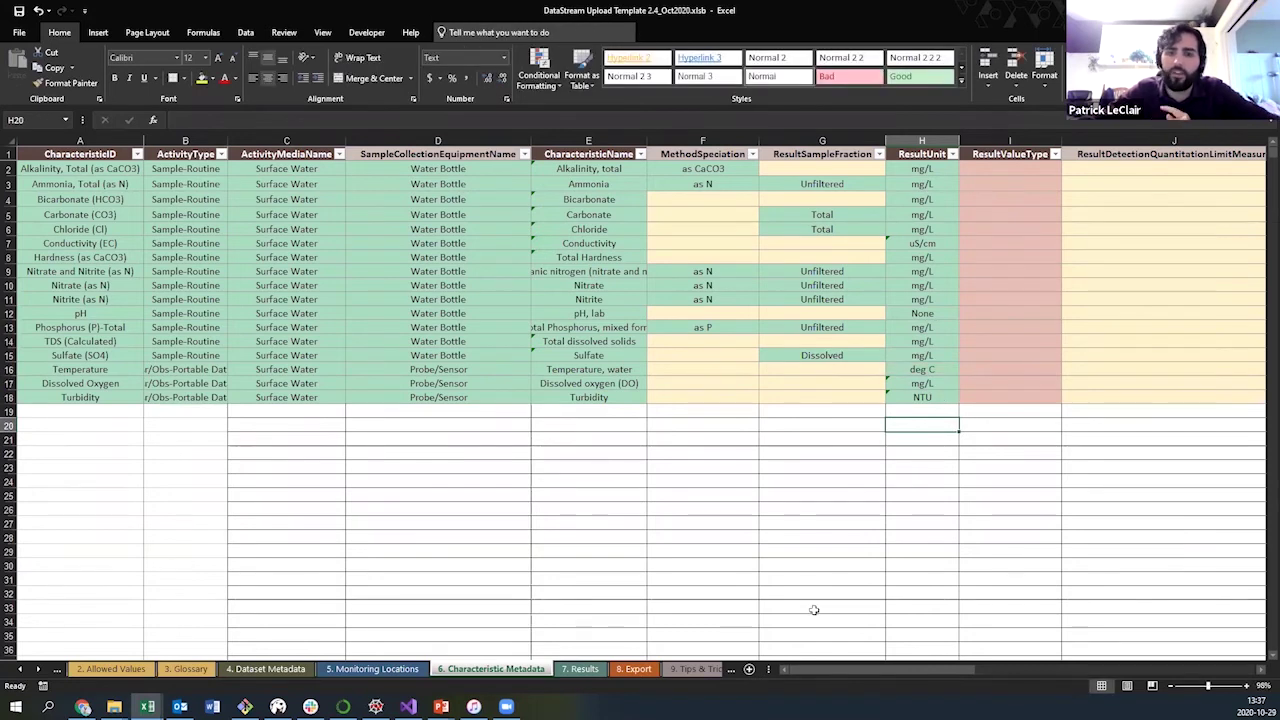
- Look at the allowed units on the ResultUnit LOOKUP sheet and return to the Characteristic Metadata sheet
{"action": "left_click", "coordinate": [731, 670]}
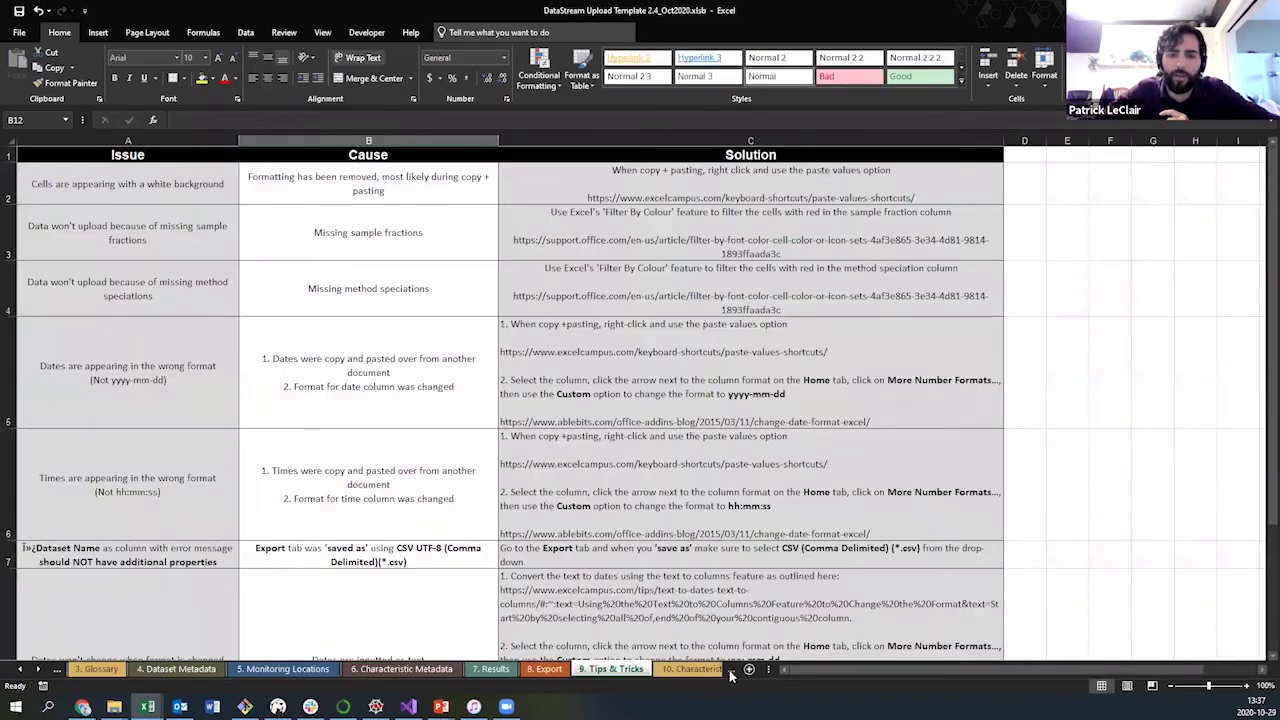
{"action": "left_click", "coordinate": [731, 675]}
{"action": "left_click", "coordinate": [725, 670]}
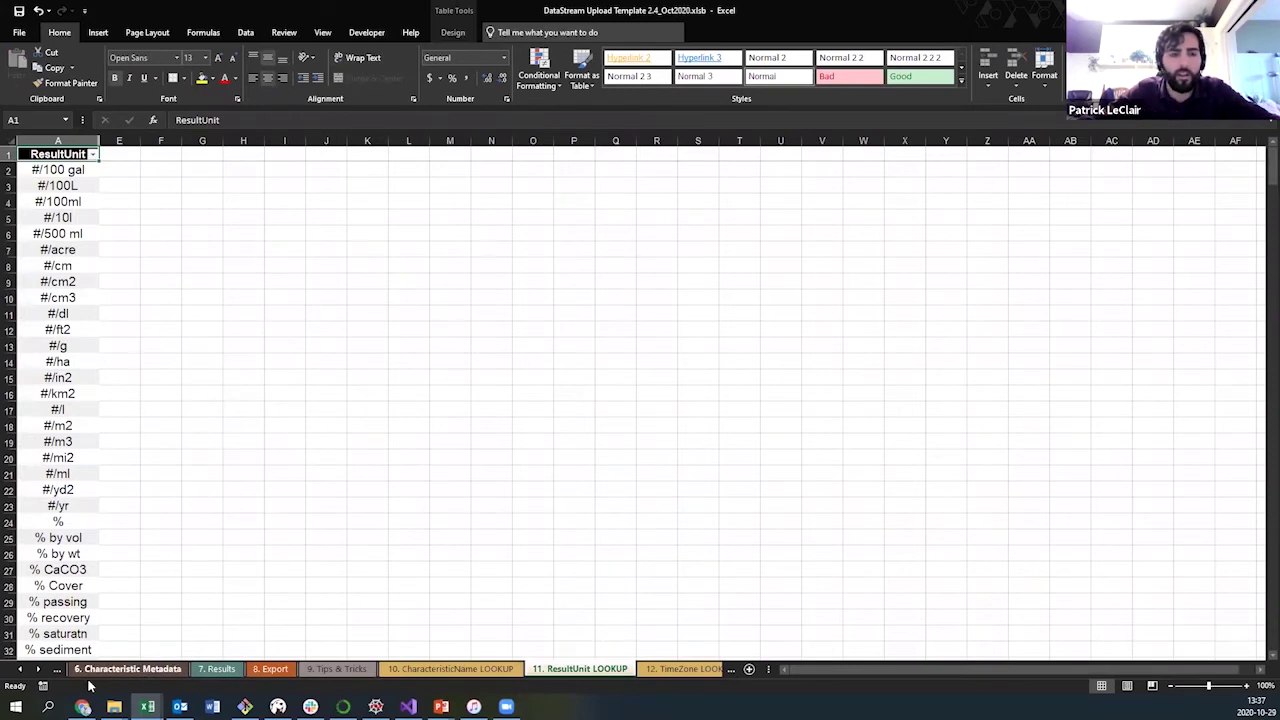
{"action": "left_click", "coordinate": [100, 668]}
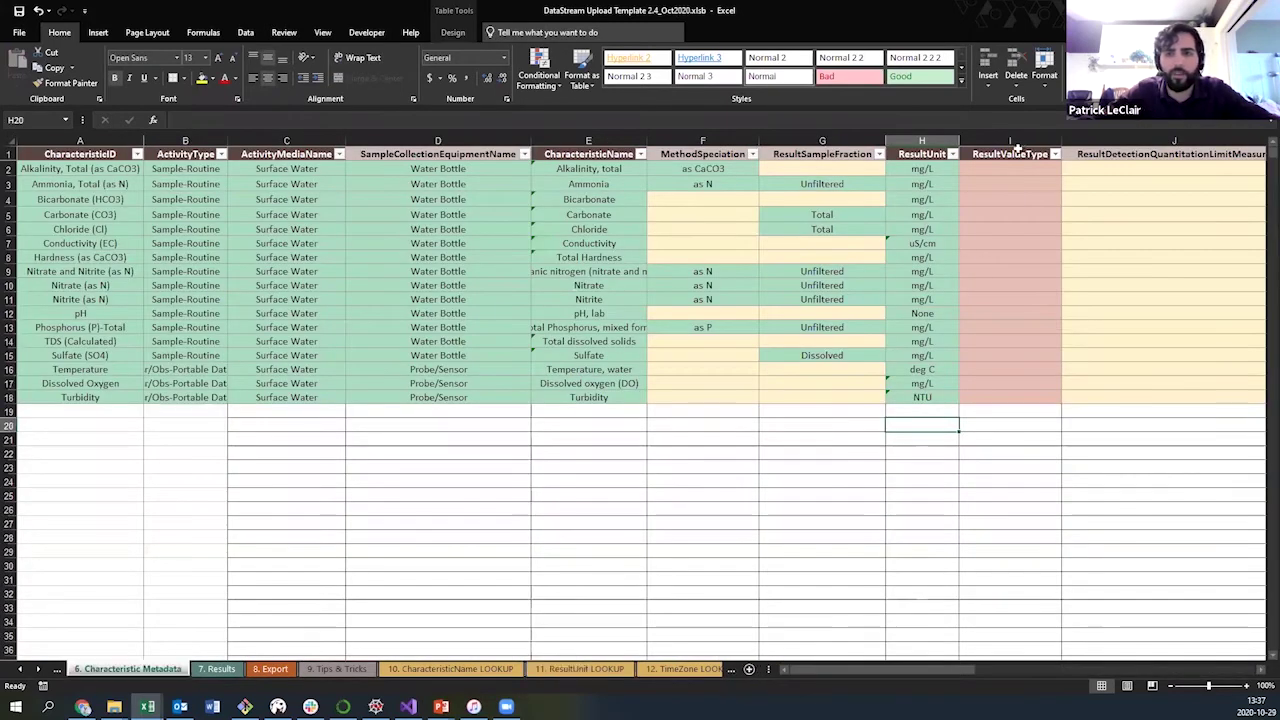
- Enter the ResultValueType Actual in I2 and paste it as a value into all remaining characteristic rows, I3:I18
{"action": "left_click", "coordinate": [982, 173]}
{"action": "type", "text": "Actual"}
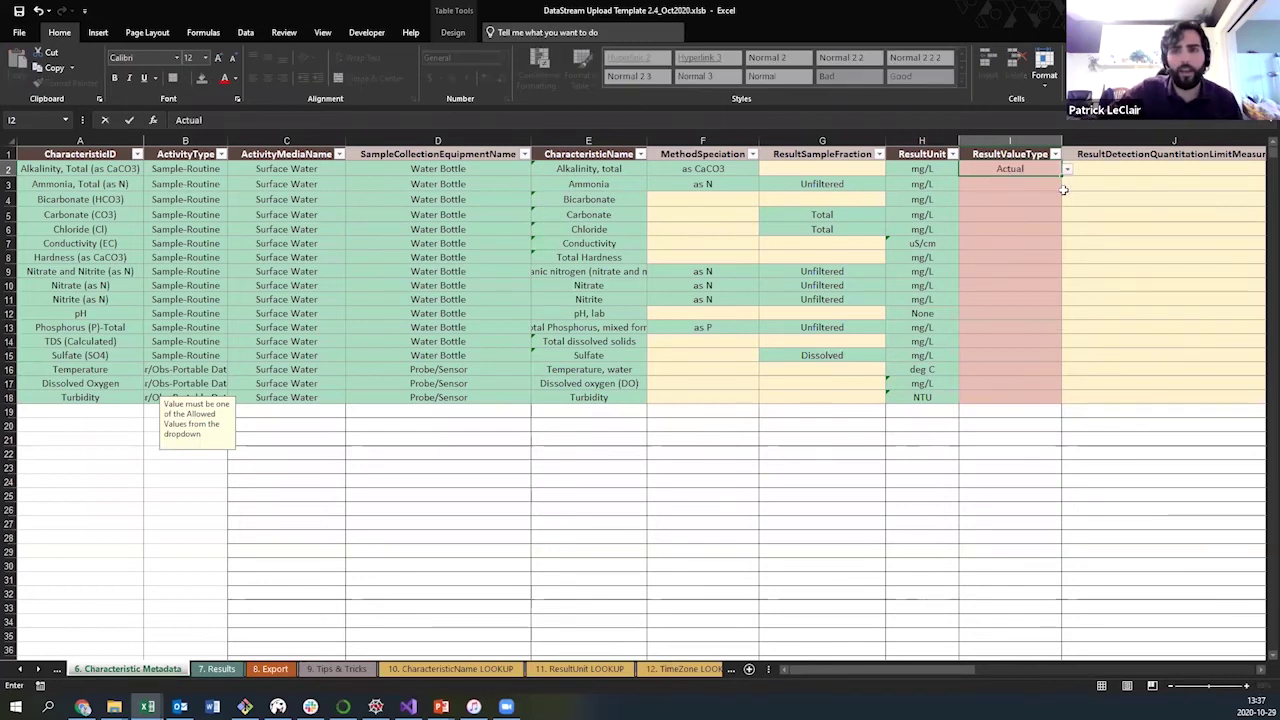
{"action": "key", "text": "Tab"}
{"action": "key", "text": "Down"}
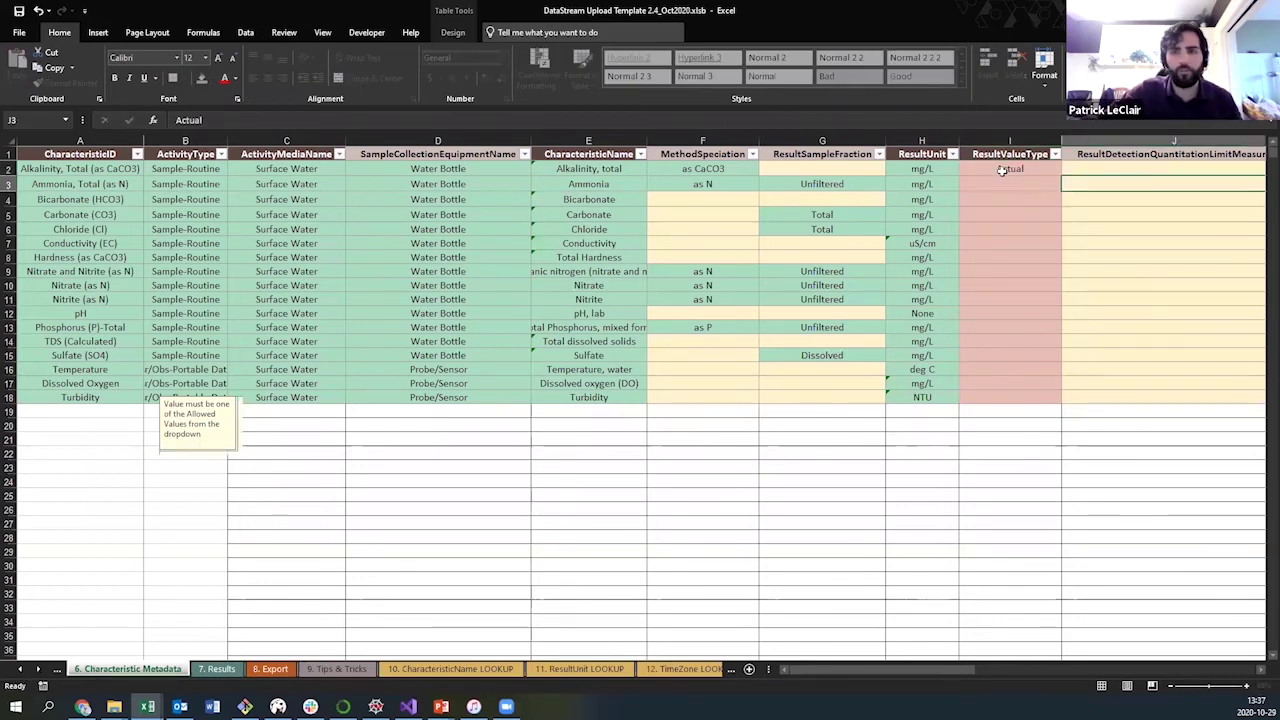
{"action": "left_click", "coordinate": [1010, 172]}
{"action": "key", "text": "ctrl+c"}
{"action": "left_click_drag", "start_coordinate": [1010, 185], "coordinate": [1015, 393]}
{"action": "right_click", "coordinate": [1015, 393]}
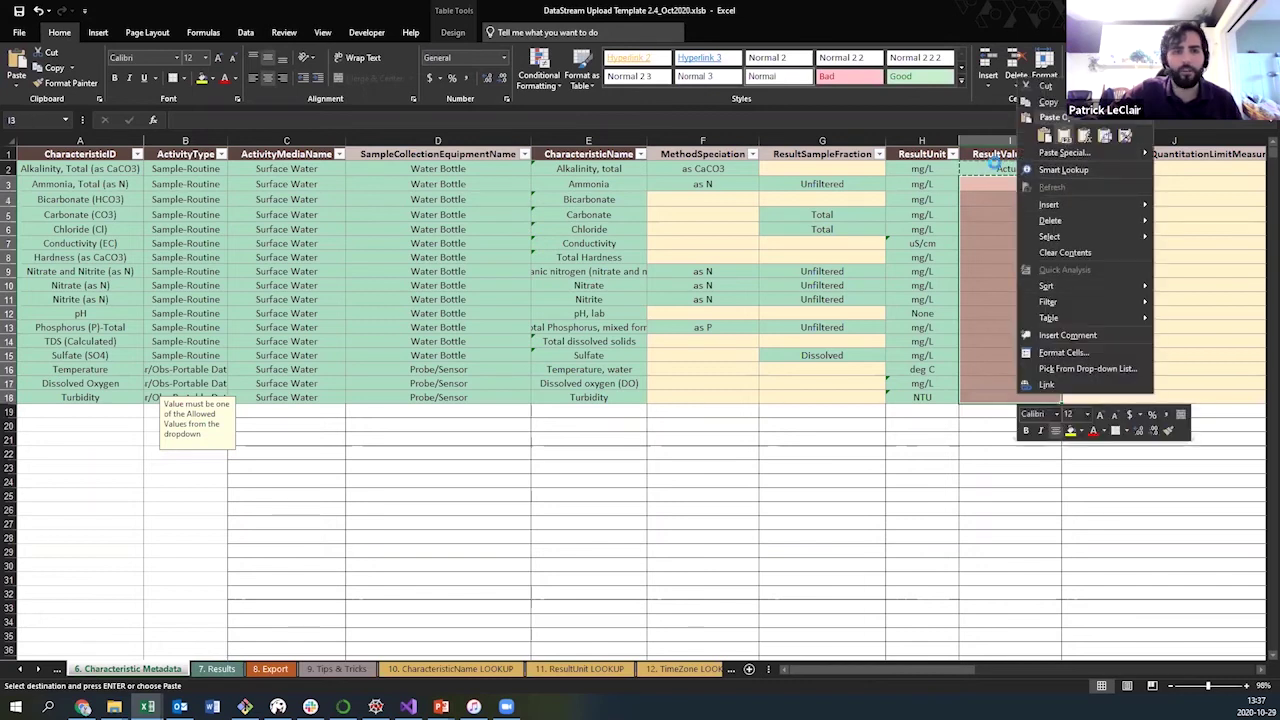
{"action": "left_click", "coordinate": [1030, 145]}
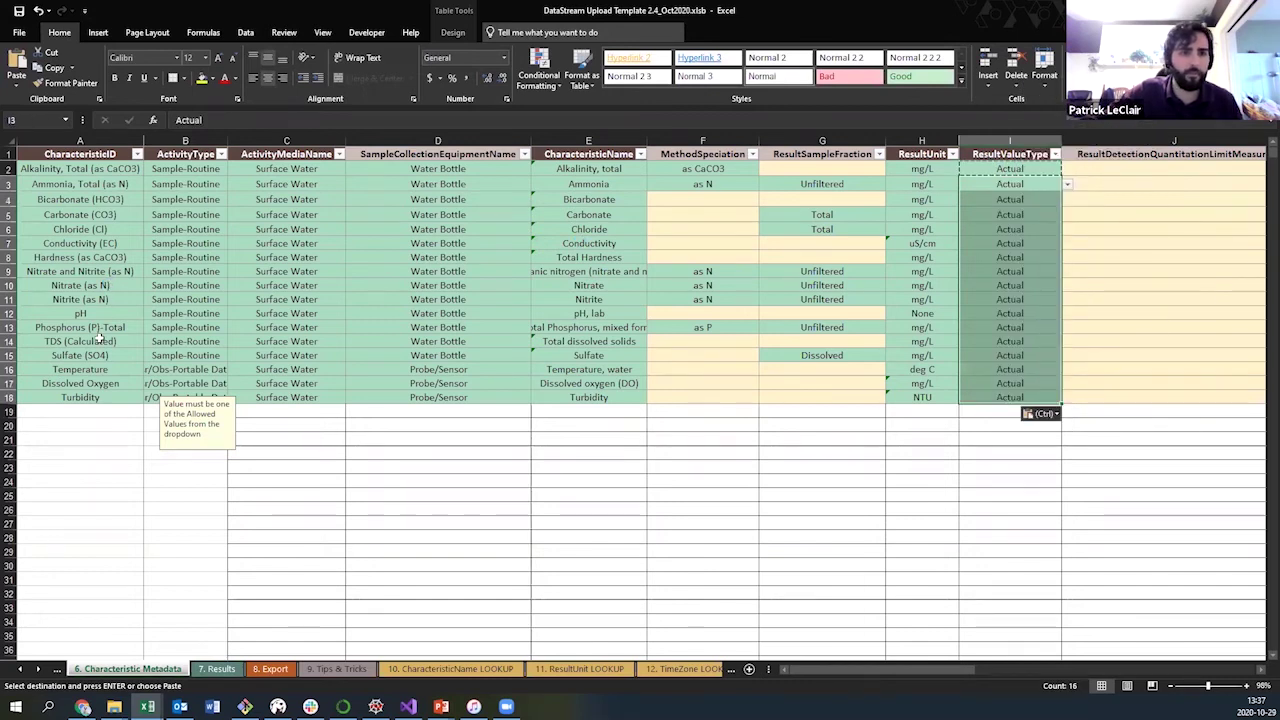
- Change the ResultValueType of the TDS (Calculated) row, cell I14, to Calculated
{"action": "left_click", "coordinate": [119, 342]}
{"action": "key", "text": "Right"}
{"action": "key", "text": "Right"}
{"action": "key", "text": "Right"}
{"action": "key", "text": "Right"}
{"action": "key", "text": "Right"}
{"action": "key", "text": "Right"}
{"action": "key", "text": "Right"}
{"action": "key", "text": "Right"}
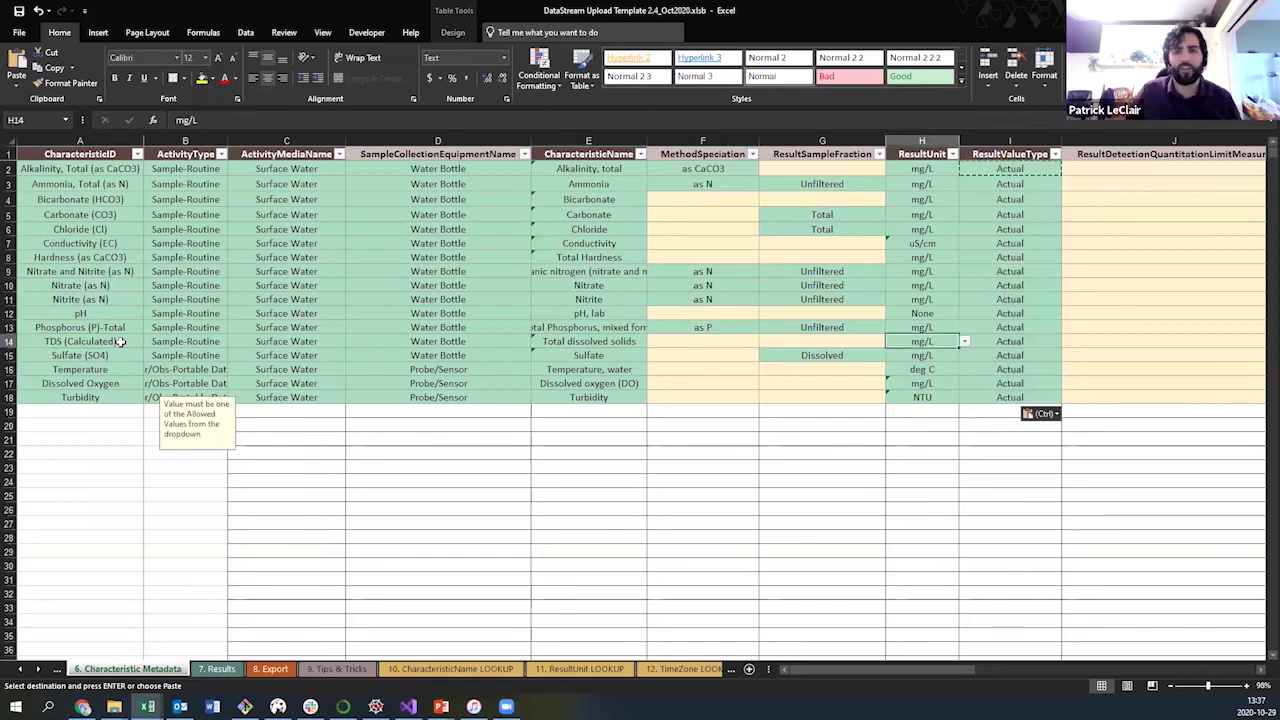
{"action": "type", "text": "V"}
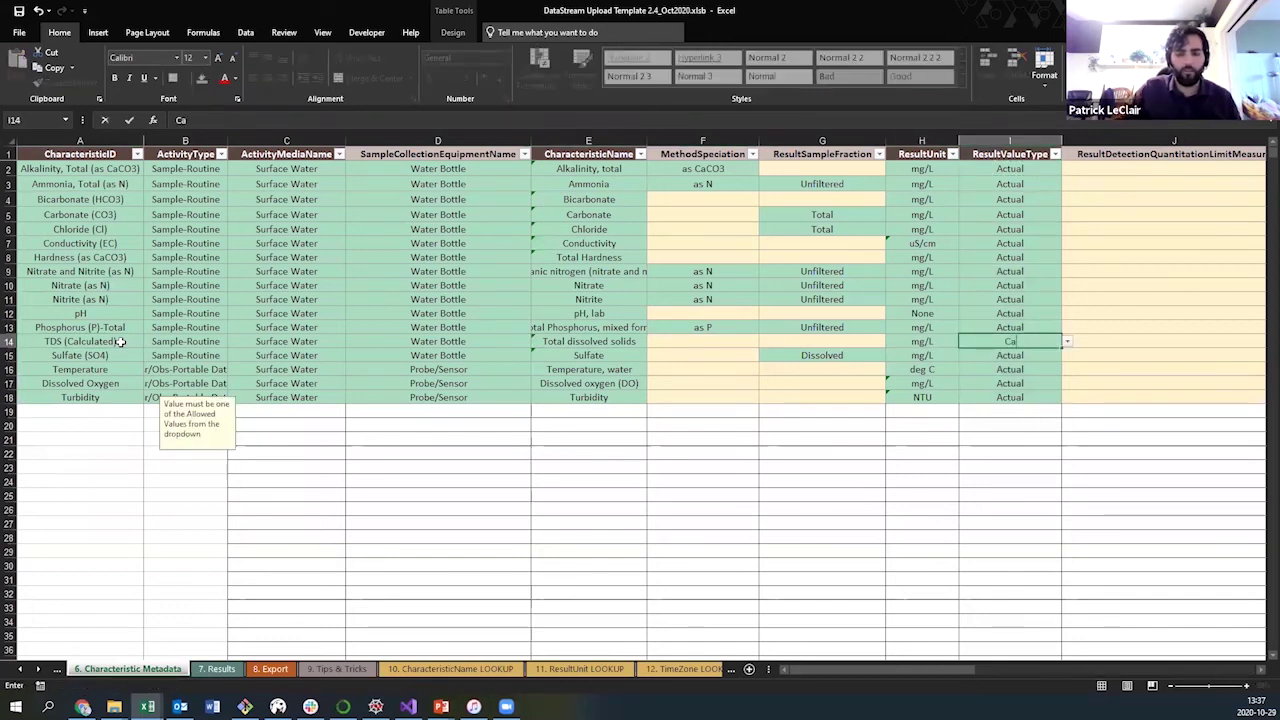
{"action": "type", "text": "alculated"}
{"action": "key", "text": "Tab"}
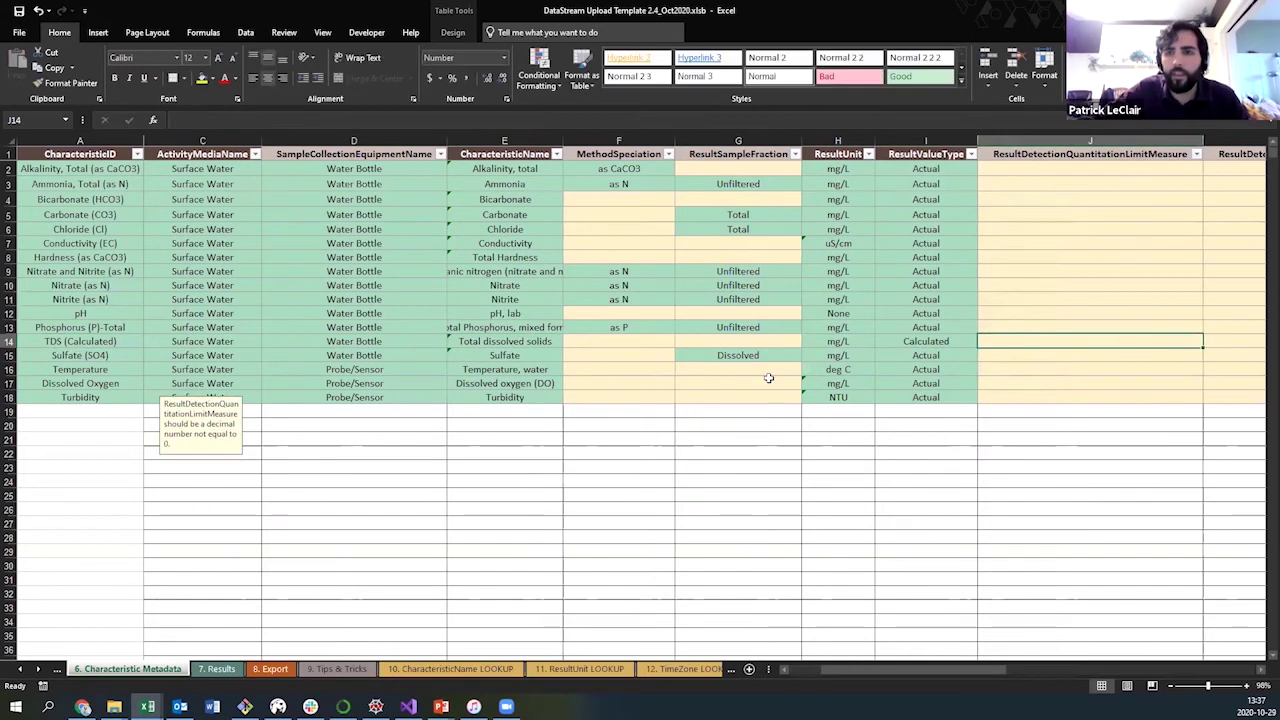
- Switch to dataset_1.xlsx and copy the lowest detection limits of the Anions and Nutrients parameters, B18:B31
{"action": "key", "text": "Up"}
{"action": "key", "text": "Up"}
{"action": "key", "text": "Up"}
{"action": "key", "text": "Up"}
{"action": "key", "text": "Up"}
{"action": "key", "text": "Up"}
{"action": "key", "text": "Up"}
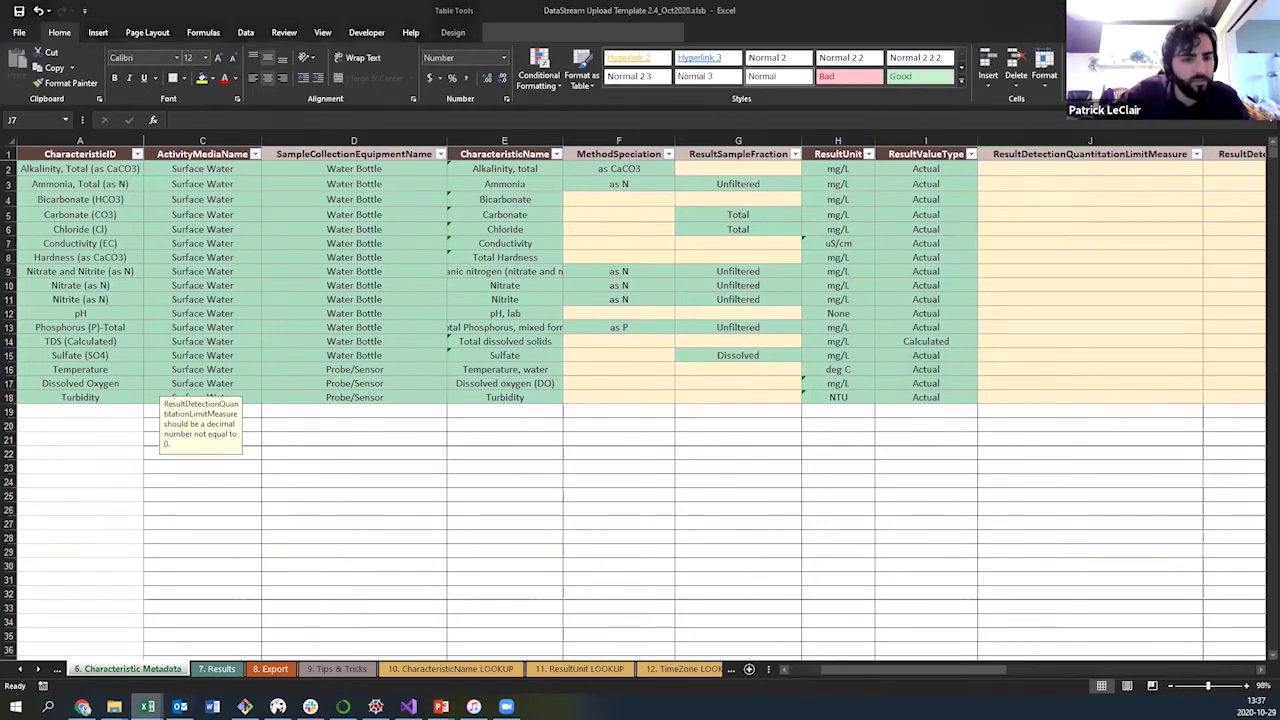
{"action": "key", "text": "alt+Tab"}
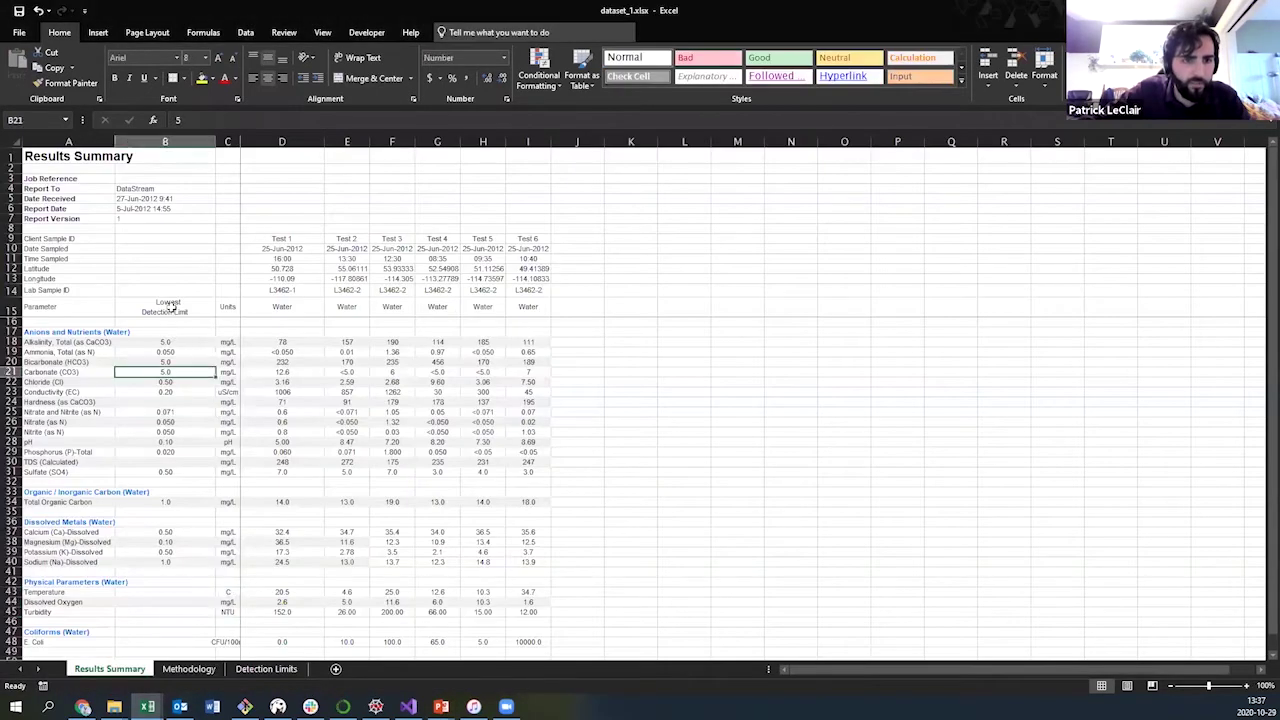
{"action": "left_click_drag", "start_coordinate": [182, 344], "coordinate": [178, 472]}
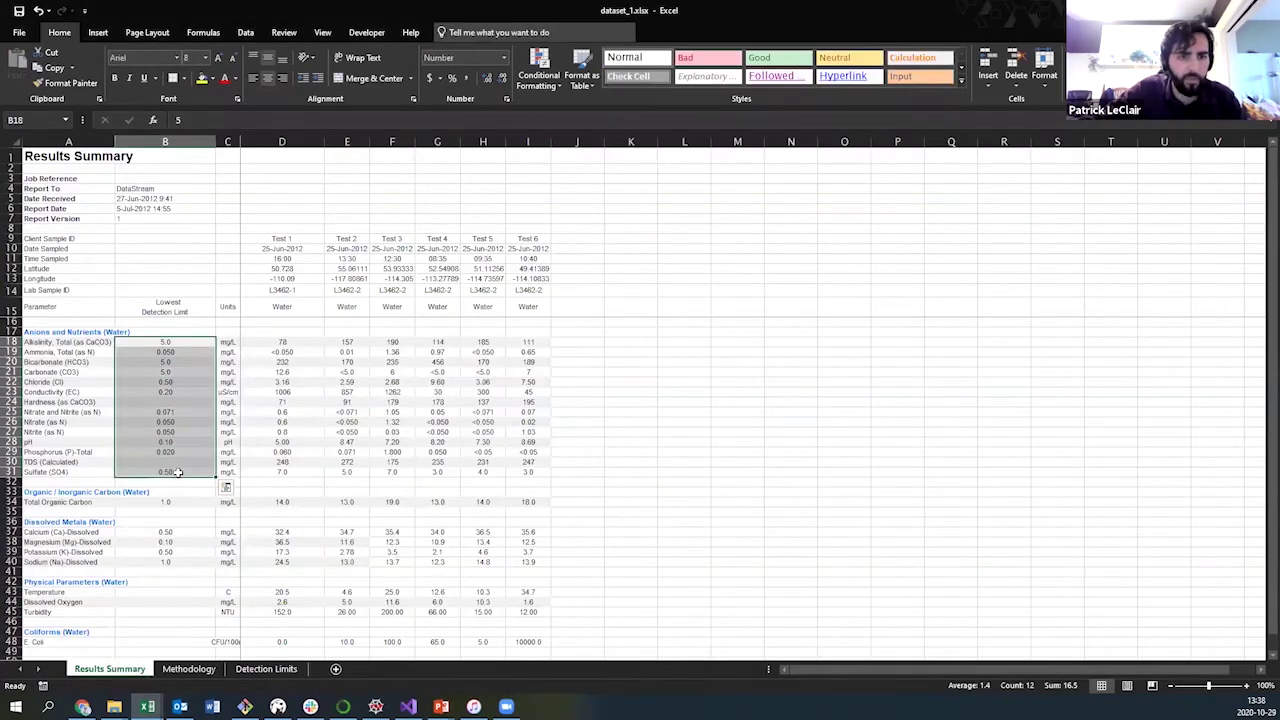
{"action": "key", "text": "ctrl+c"}
- Paste the copied detection limits as values into the ResultDetectionQuantitationLimitMeasure column of the DataStream Upload Template, starting at J2
{"action": "mouse_move", "coordinate": [147, 706]}
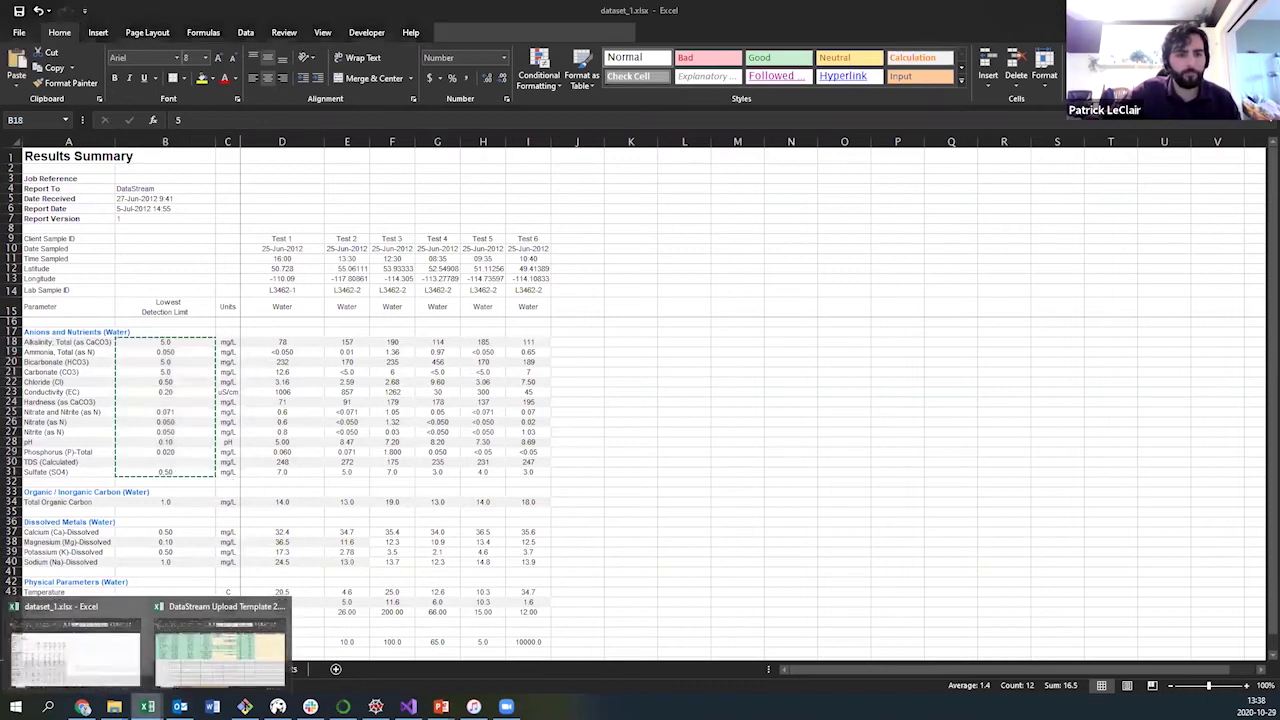
{"action": "left_click", "coordinate": [210, 652]}
{"action": "left_click", "coordinate": [1020, 169]}
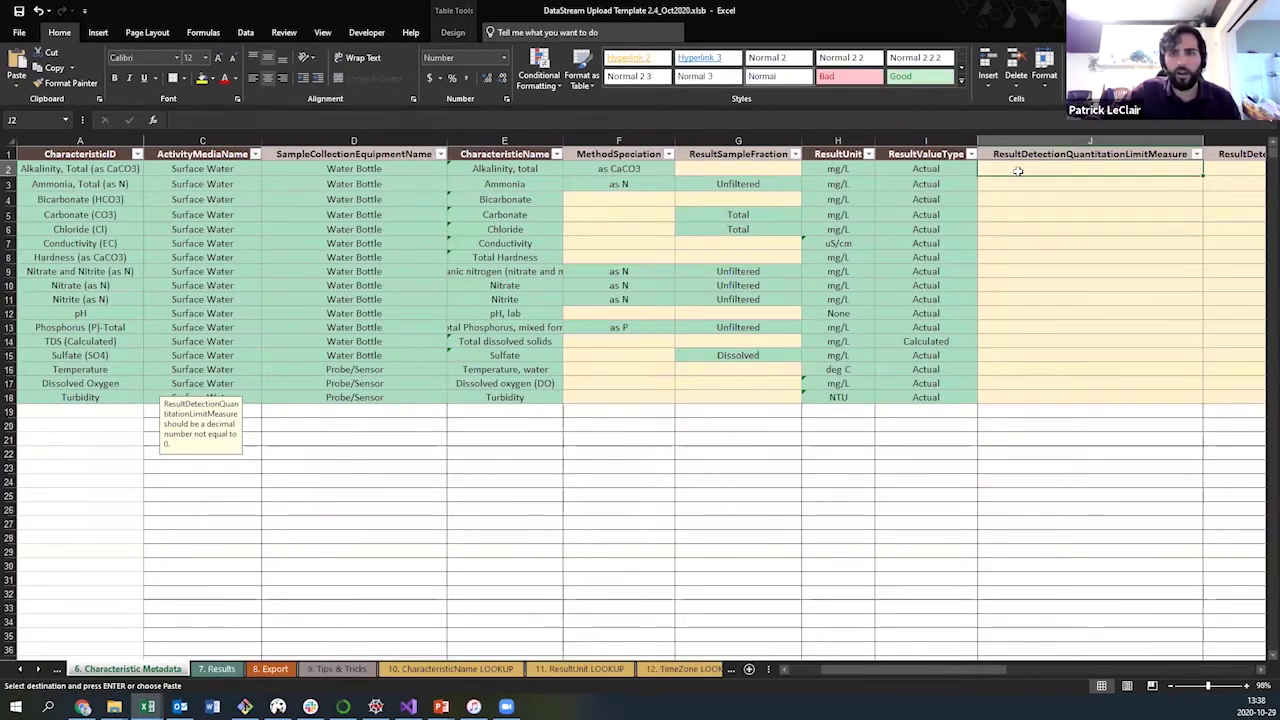
{"action": "right_click", "coordinate": [1020, 171]}
{"action": "left_click", "coordinate": [1066, 230]}
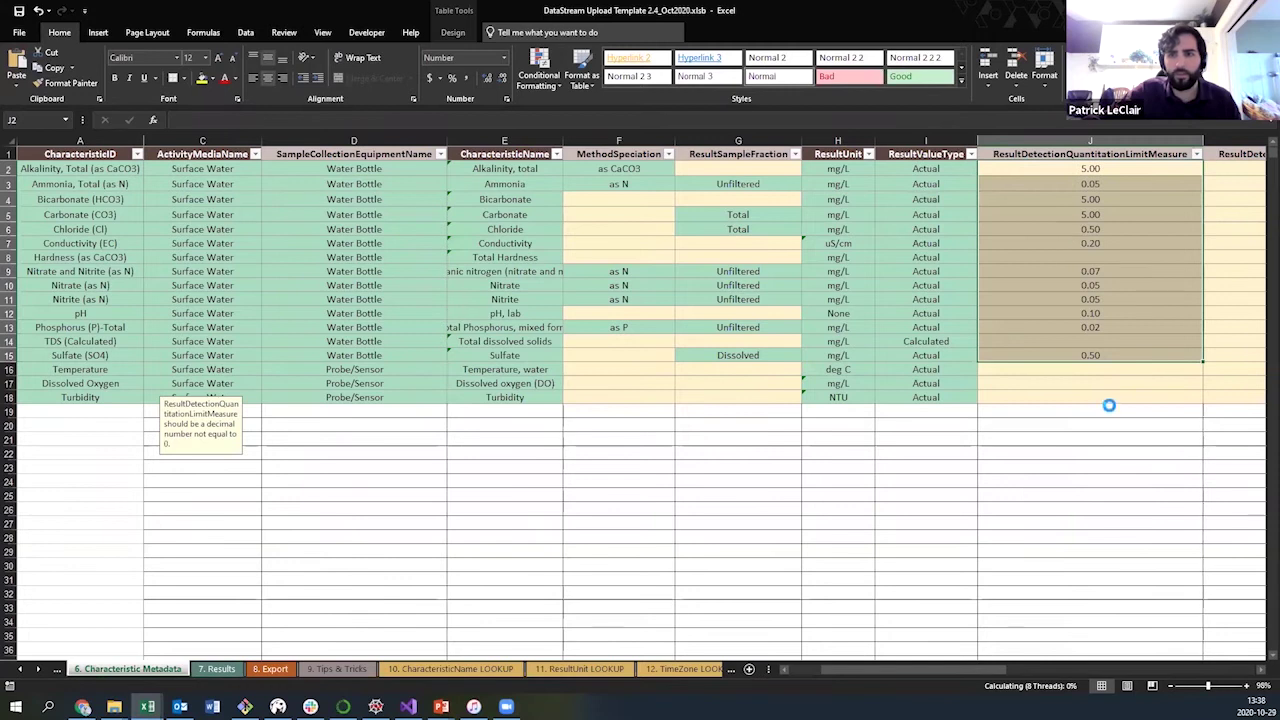
- Copy the ResultUnit entries H2:H15 and paste them as values into the ResultDetectionQuantitationLimitUnit column, starting at K2
{"action": "left_click_drag", "start_coordinate": [1000, 669], "coordinate": [1100, 663]}
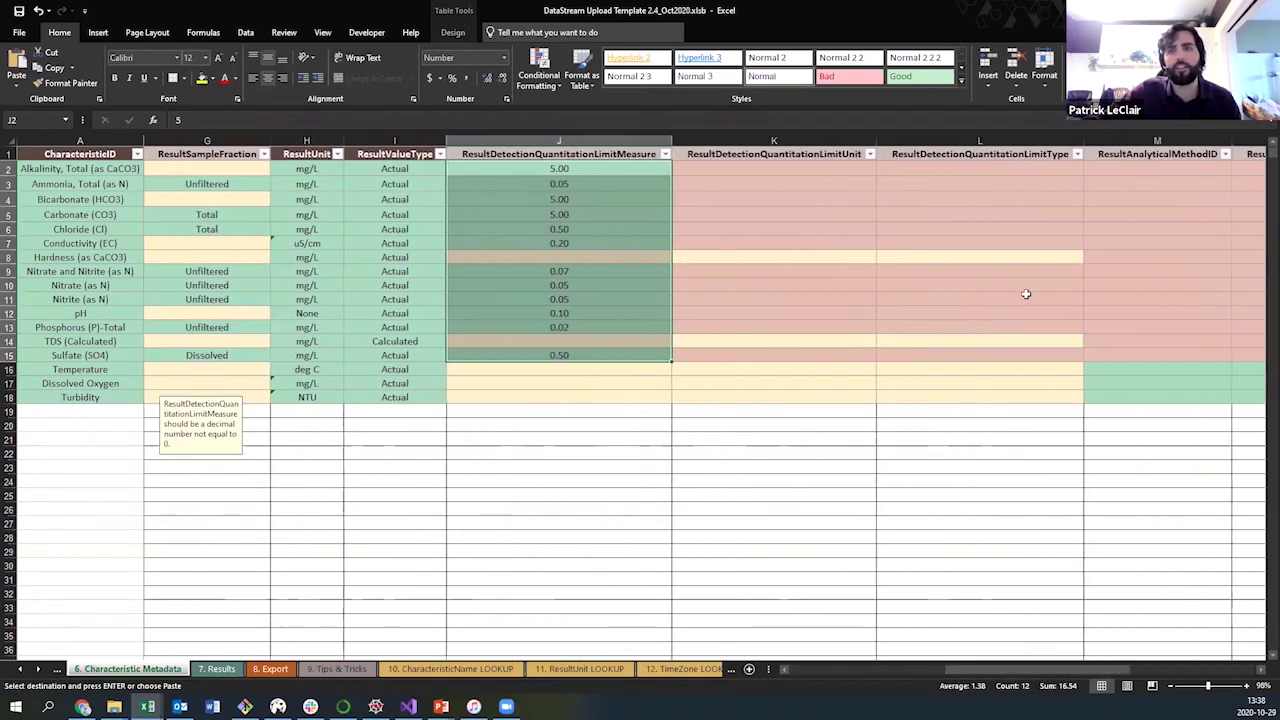
{"action": "left_click", "coordinate": [799, 169]}
{"action": "left_click_drag", "start_coordinate": [307, 169], "coordinate": [320, 355]}
{"action": "key", "text": "ctrl+c"}
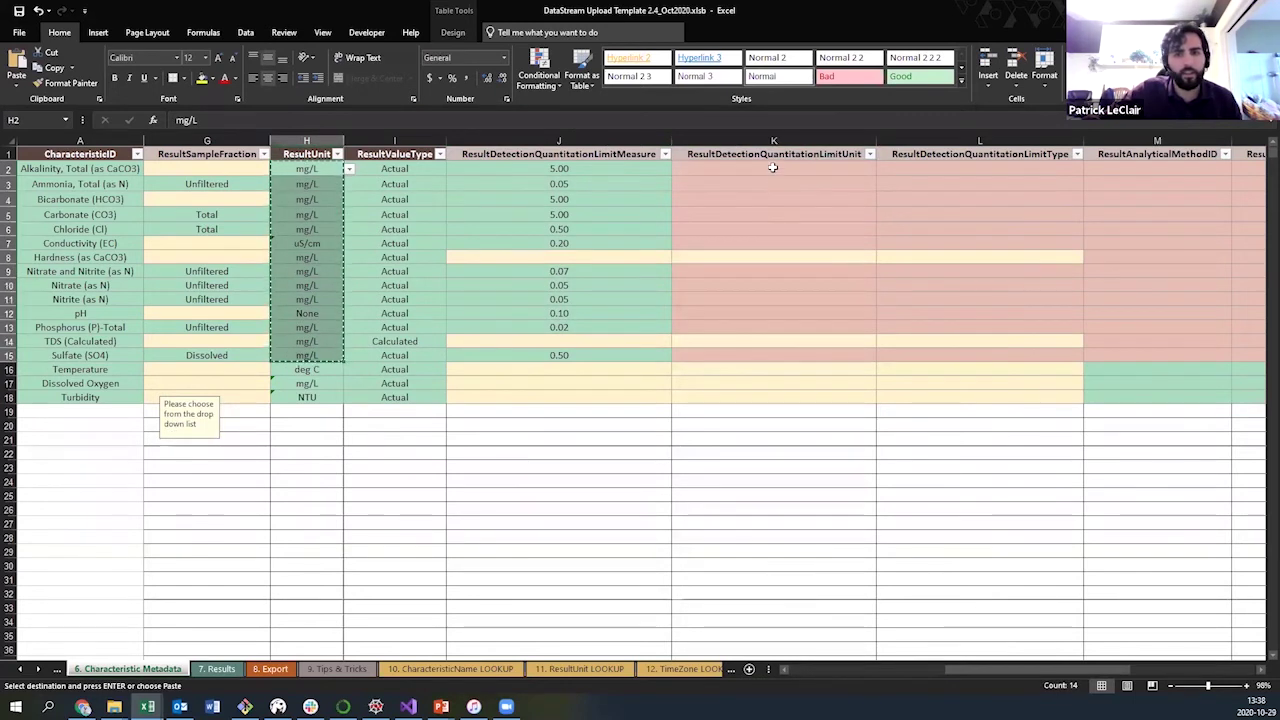
{"action": "right_click", "coordinate": [773, 168]}
{"action": "left_click", "coordinate": [820, 226]}
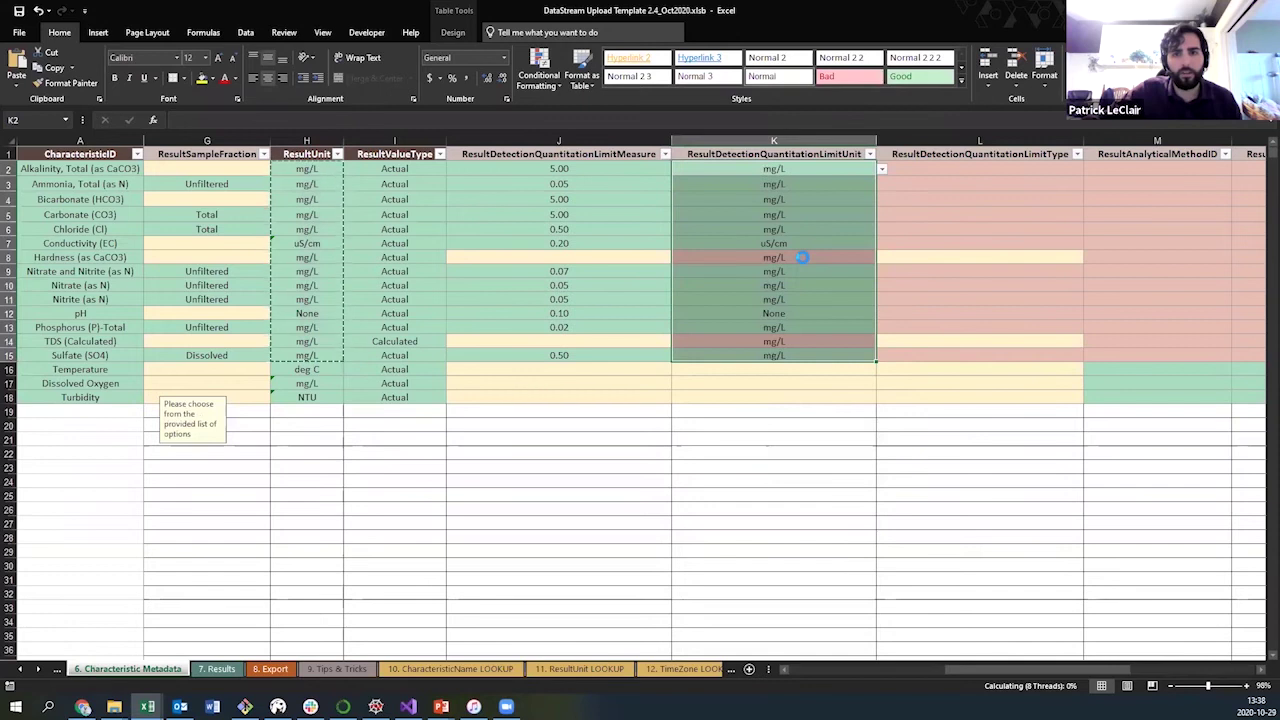
- Clear the detection limit units of the Hardness and TDS (Calculated) rows, cells K8 and K14
{"action": "left_click", "coordinate": [801, 257]}
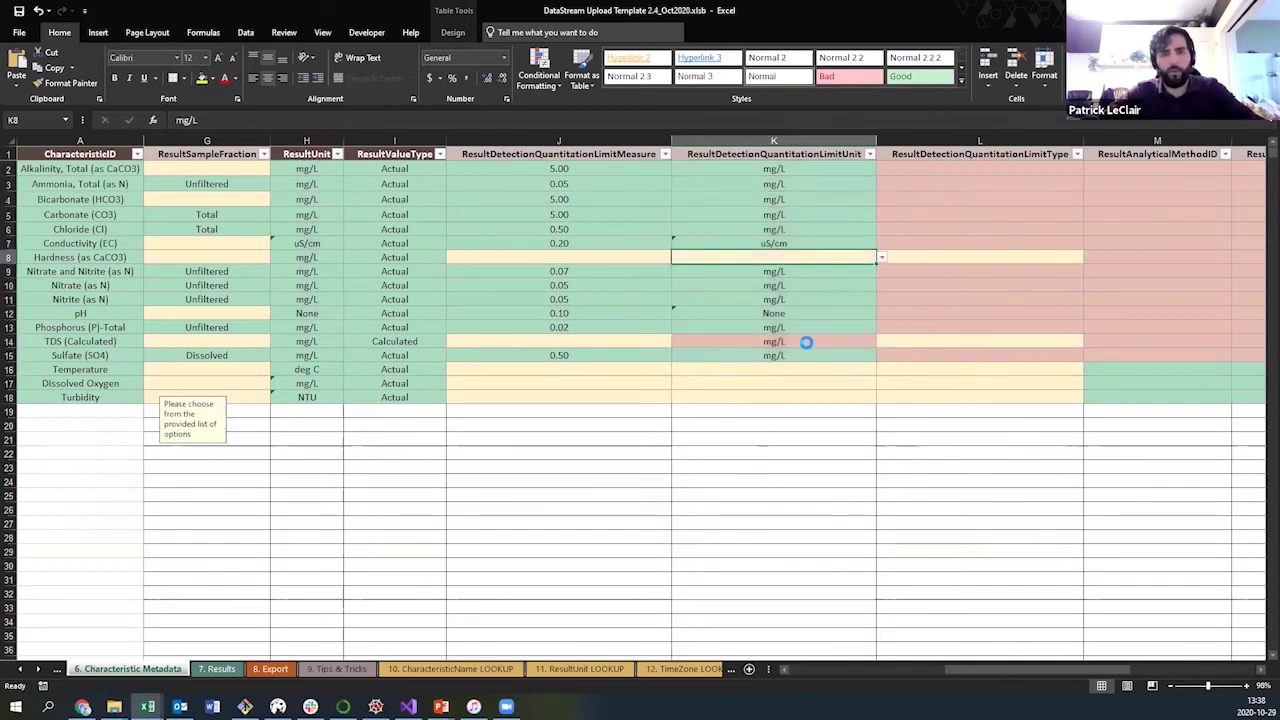
{"action": "left_click", "coordinate": [806, 342]}
{"action": "key", "text": "Delete"}
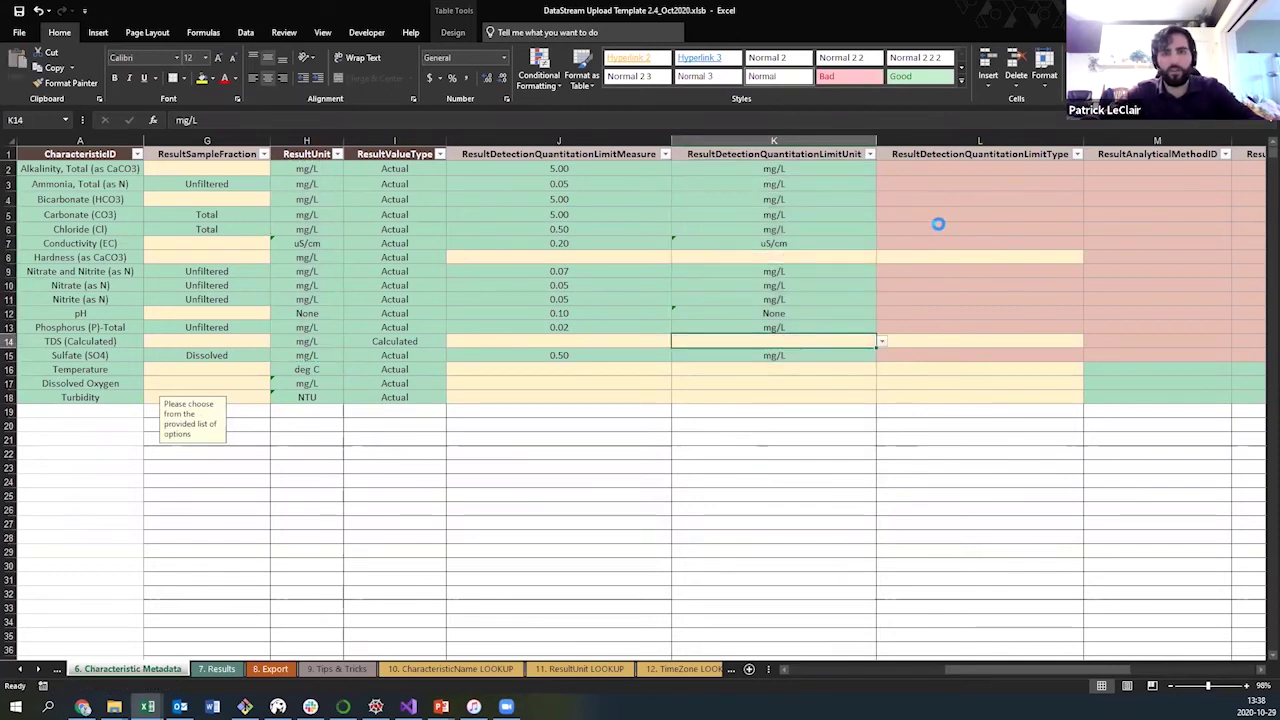
- Try to enter Lower Reporting as the ResultDetectionQuantitationLimitType of the Alkalinity row, cell L2
{"action": "left_click", "coordinate": [972, 170]}
{"action": "type", "text": "Lower"}
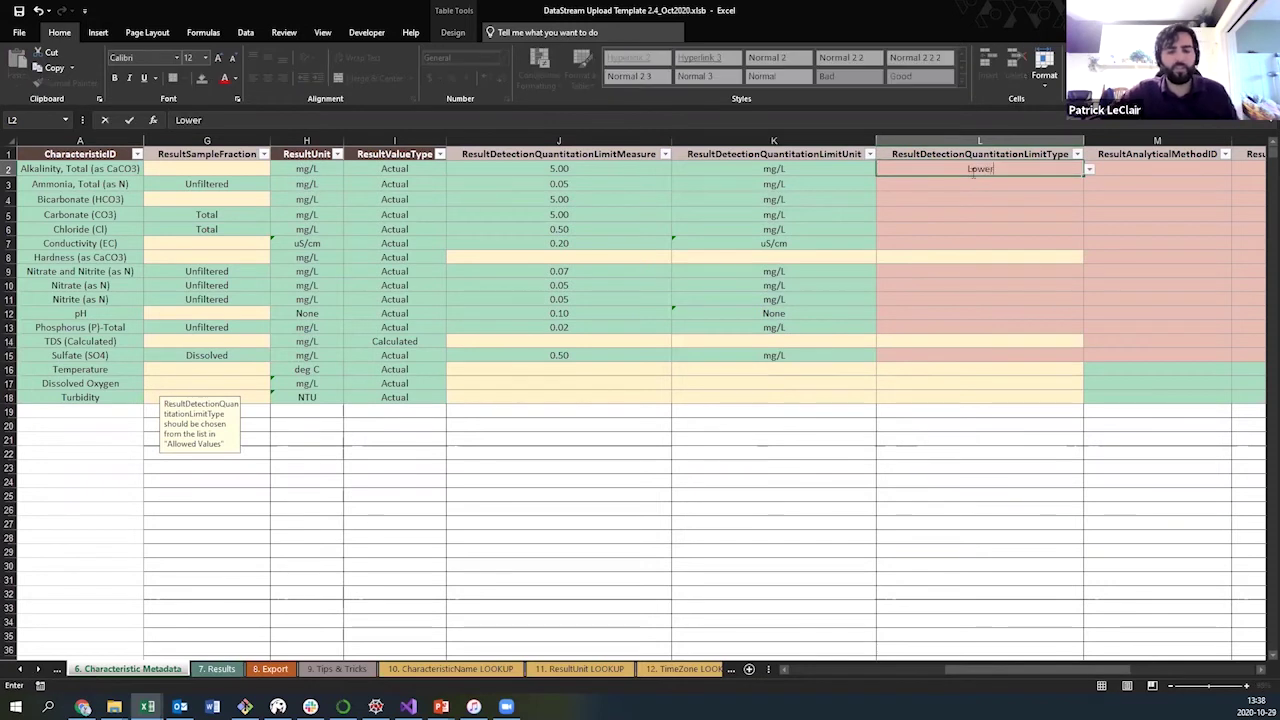
{"action": "type", "text": " Rerpo"}
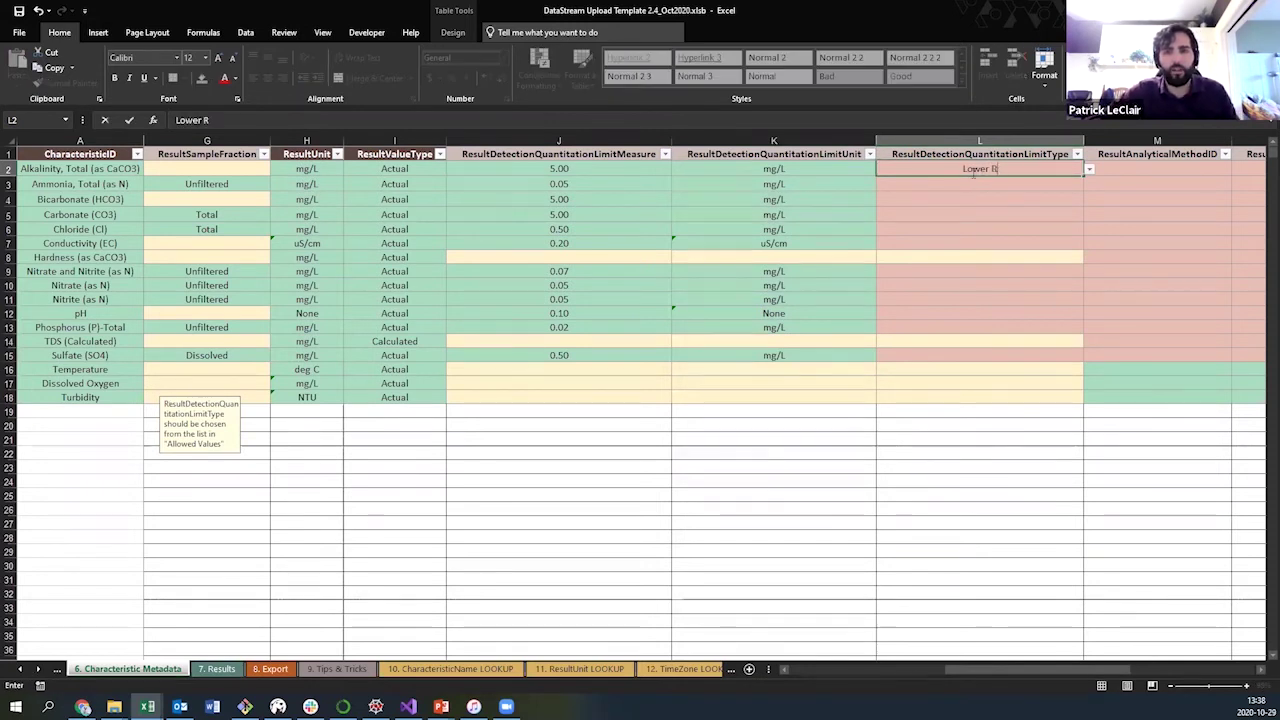
{"action": "key", "text": "BackSpace"}
{"action": "key", "text": "BackSpace"}
{"action": "key", "text": "BackSpace"}
{"action": "type", "text": "porting"}
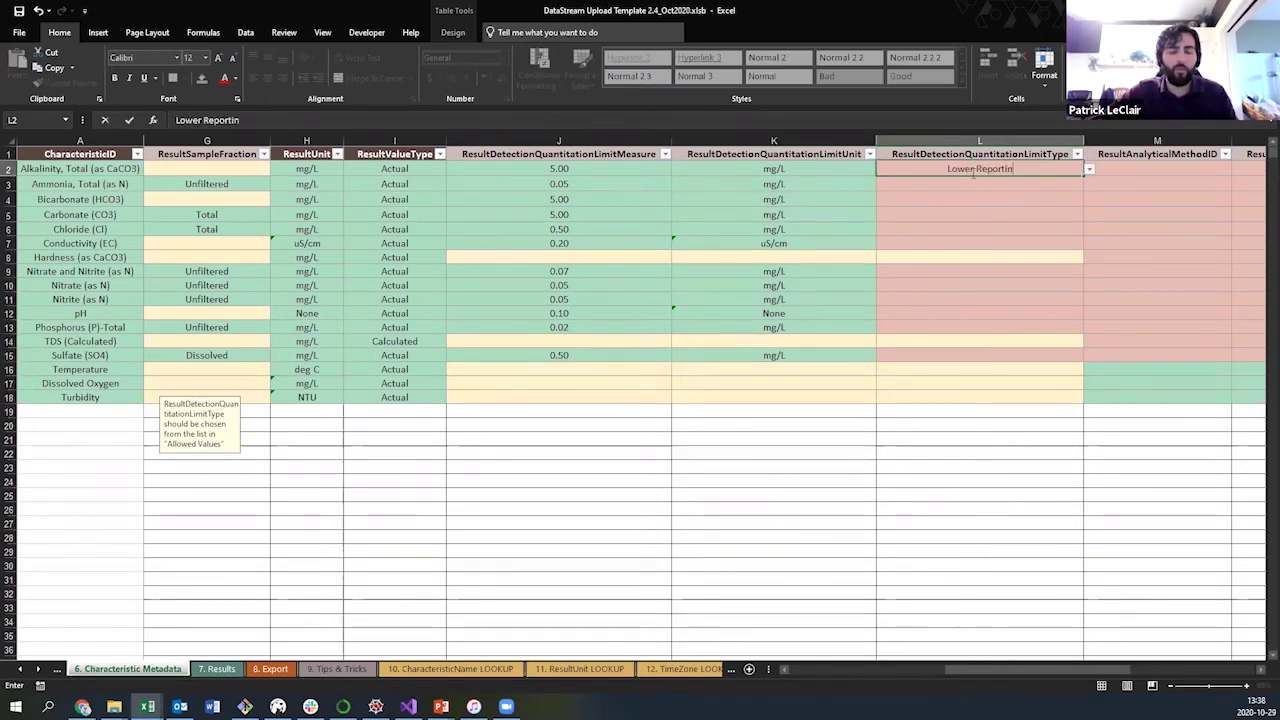
{"action": "key", "text": "Return"}
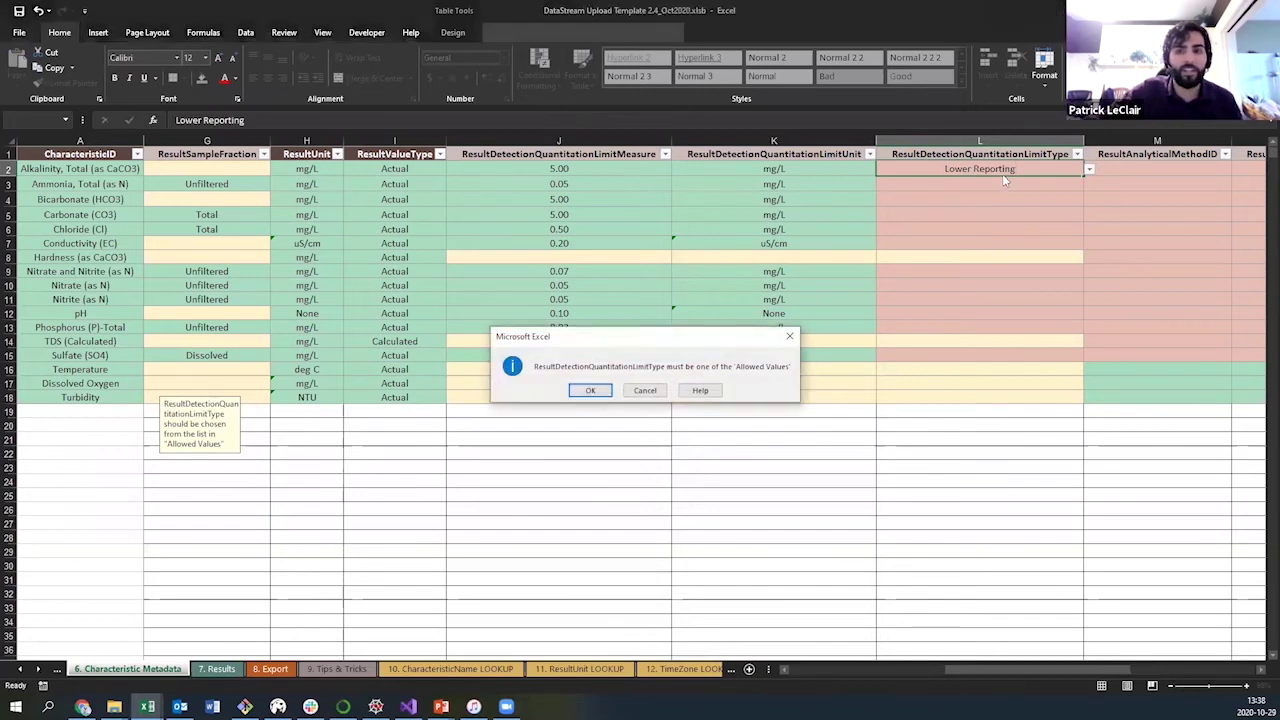
{"action": "left_click", "coordinate": [624, 390]}
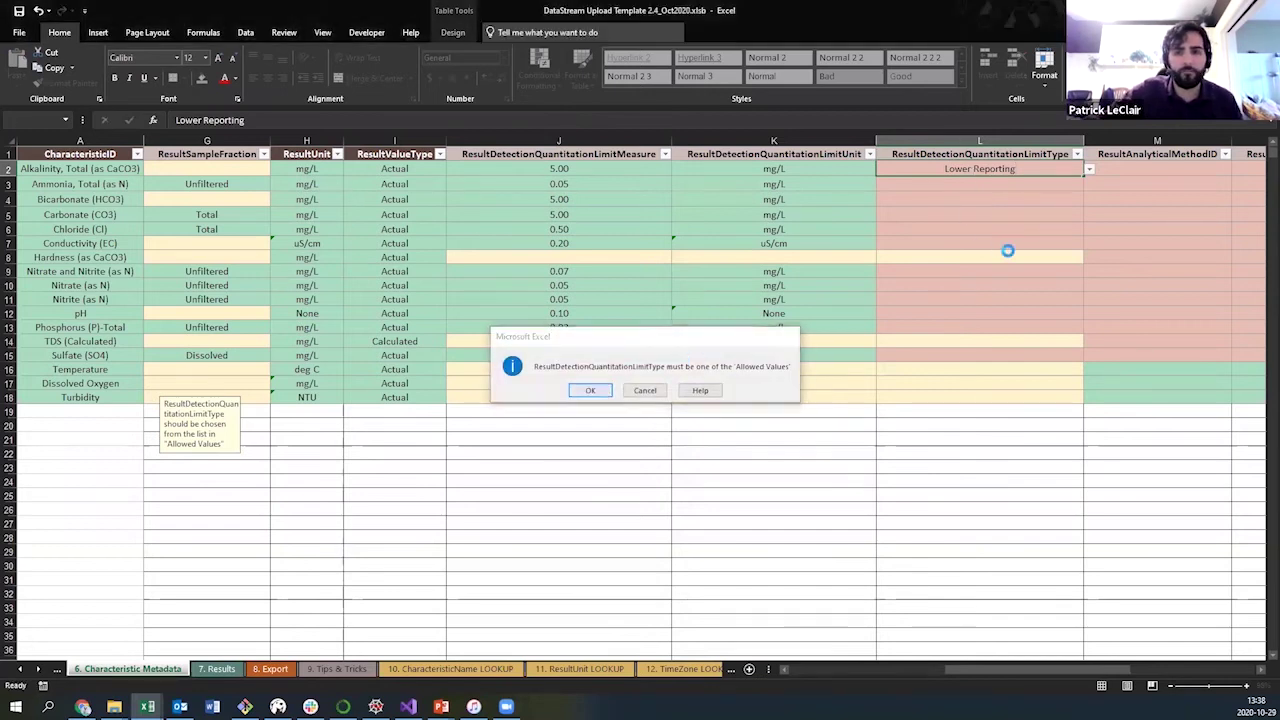
- Choose Lower Reporting Limit from the allowed values as the ResultDetectionQuantitationLimitType in L2
{"action": "left_click", "coordinate": [1089, 170]}
{"action": "left_click", "coordinate": [1012, 191]}
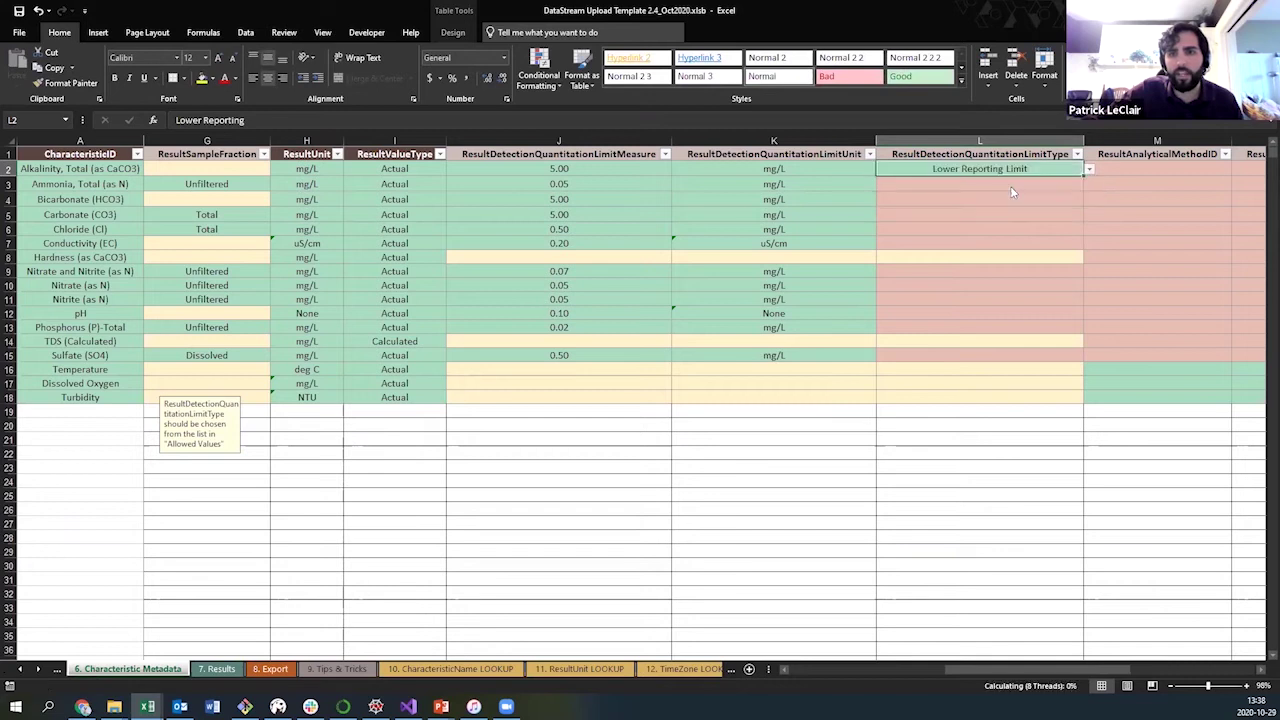
- Copy the "Lower Reporting Limit" entry from L2 into L3:L7 of the ResultDetectionQuantitationLimitType column
{"action": "key", "text": "ctrl+c"}
{"action": "left_click_drag", "start_coordinate": [1005, 185], "coordinate": [1004, 241]}
{"action": "right_click", "coordinate": [1004, 241]}
{"action": "left_click", "coordinate": [1020, 272]}
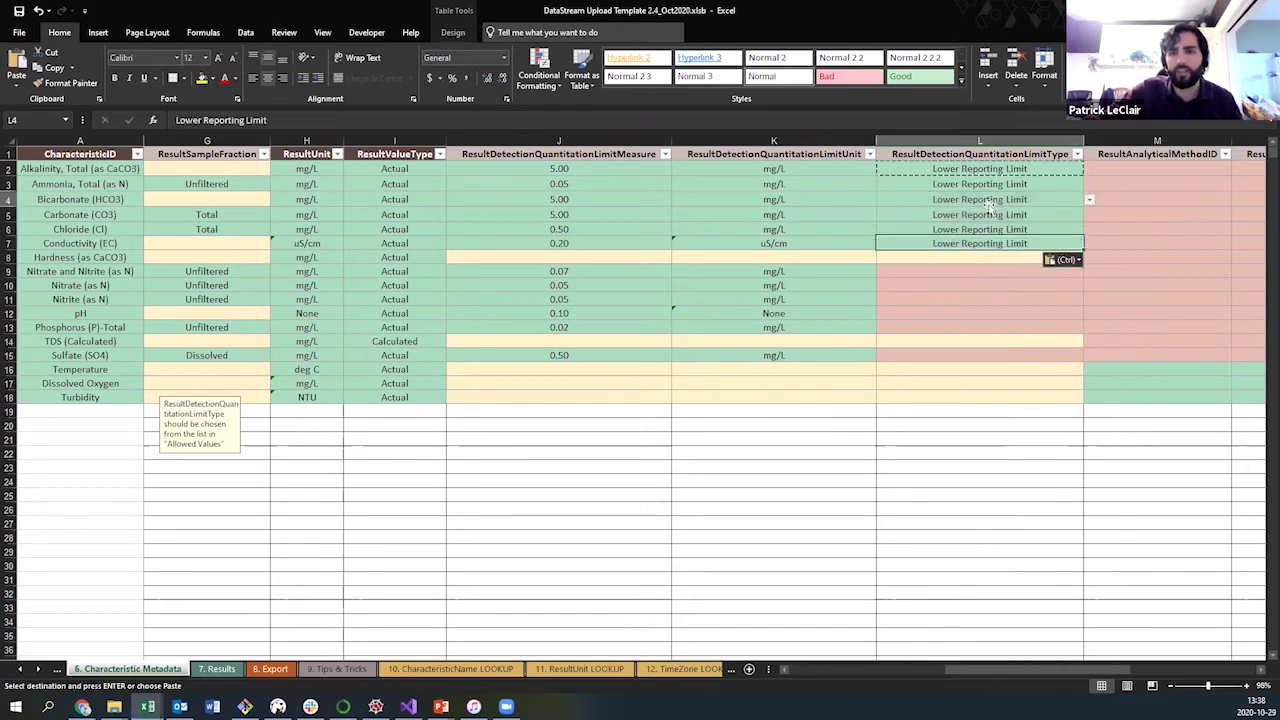
- Paste "Lower Reporting Limit" into L9:L13 and L15, skipping the Hardness and TDS rows
{"action": "left_click", "coordinate": [981, 272]}
{"action": "left_click_drag", "start_coordinate": [984, 306], "coordinate": [986, 320]}
{"action": "right_click", "coordinate": [988, 320]}
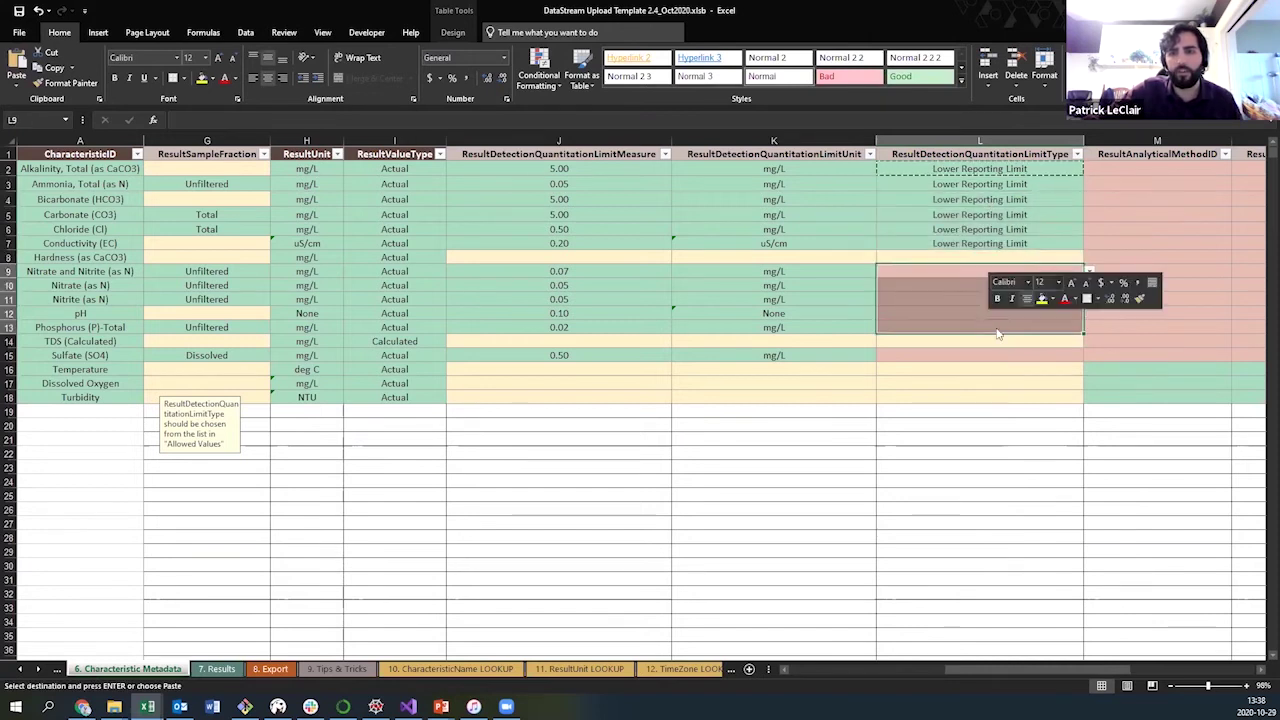
{"action": "left_click", "coordinate": [1033, 377]}
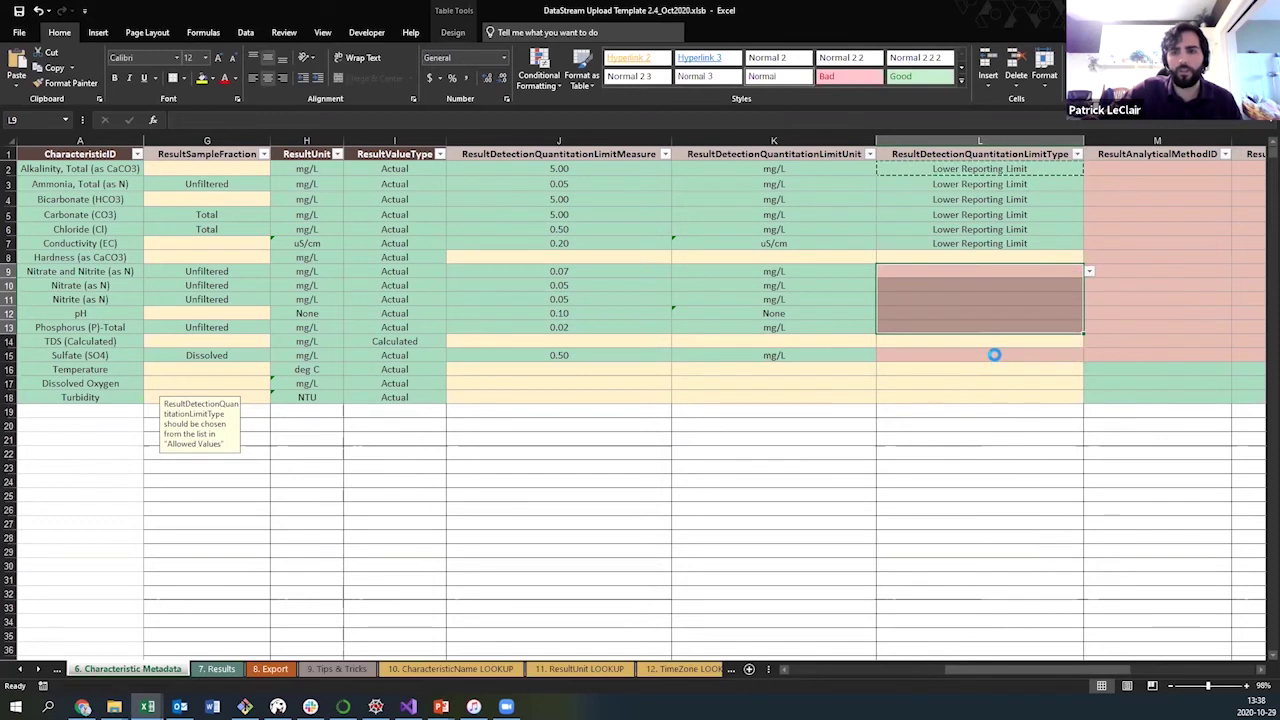
{"action": "left_click", "coordinate": [994, 355]}
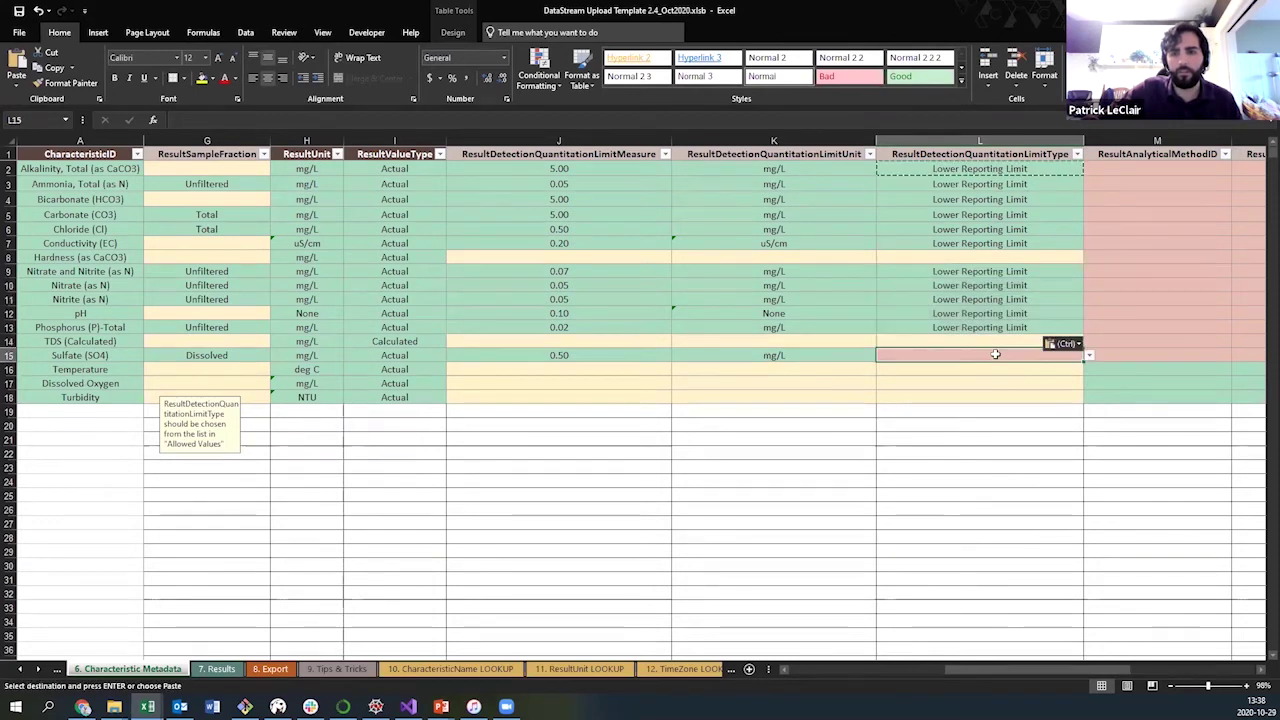
{"action": "right_click", "coordinate": [994, 355]}
{"action": "left_click", "coordinate": [1070, 409]}
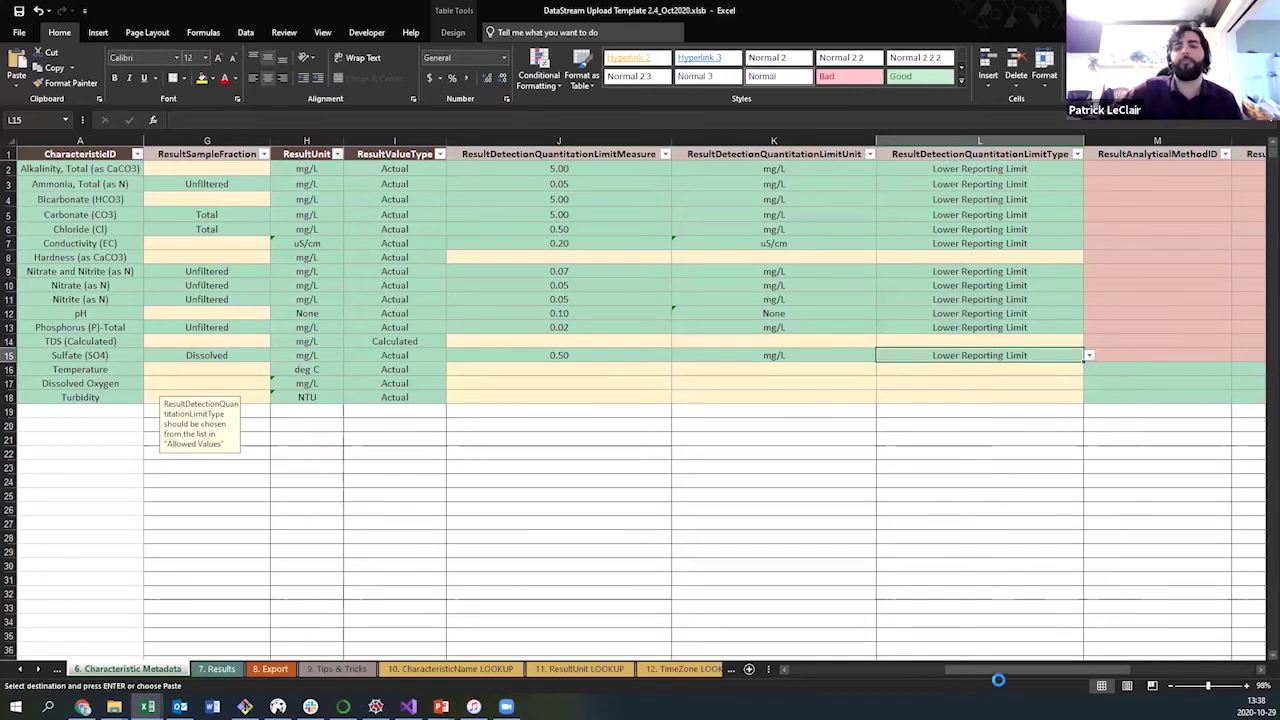
- Switch to dataset_1.xlsx and copy the Anions and Nutrients method references, E12:E20, from the Methodology sheet
{"action": "left_click_drag", "start_coordinate": [998, 680], "coordinate": [1168, 680]}
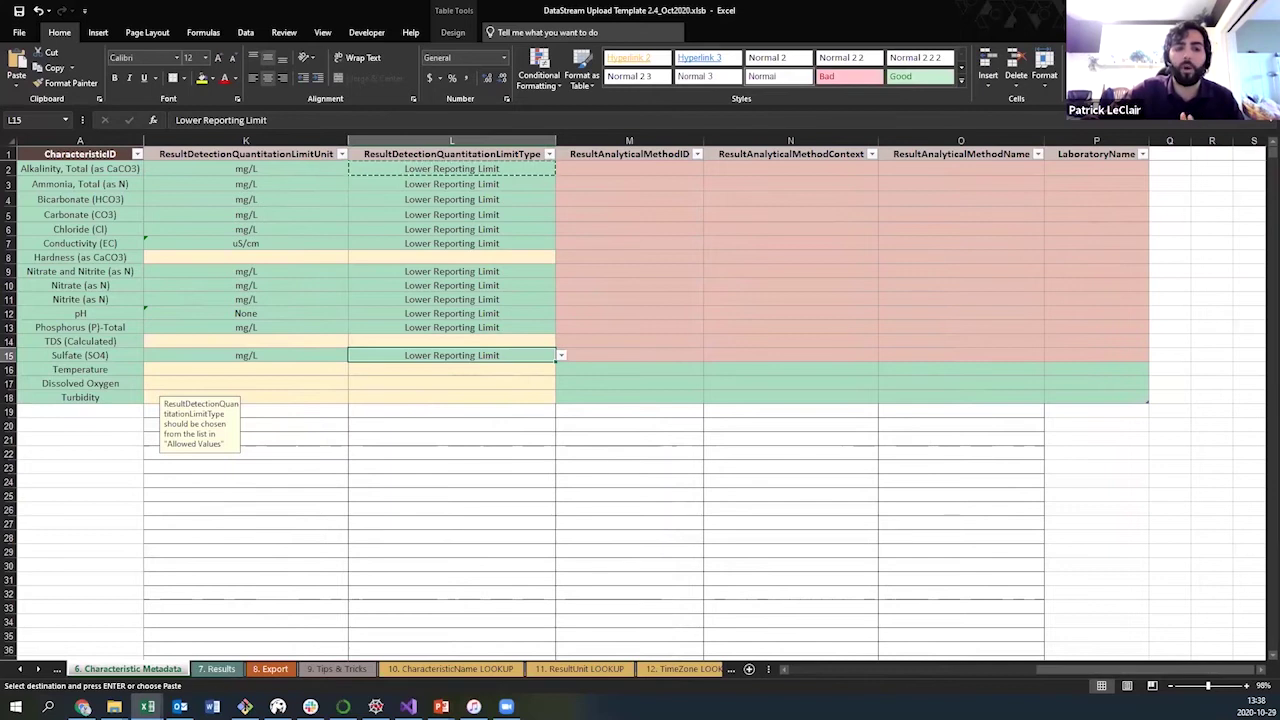
{"action": "mouse_move", "coordinate": [147, 706]}
{"action": "left_click", "coordinate": [225, 650]}
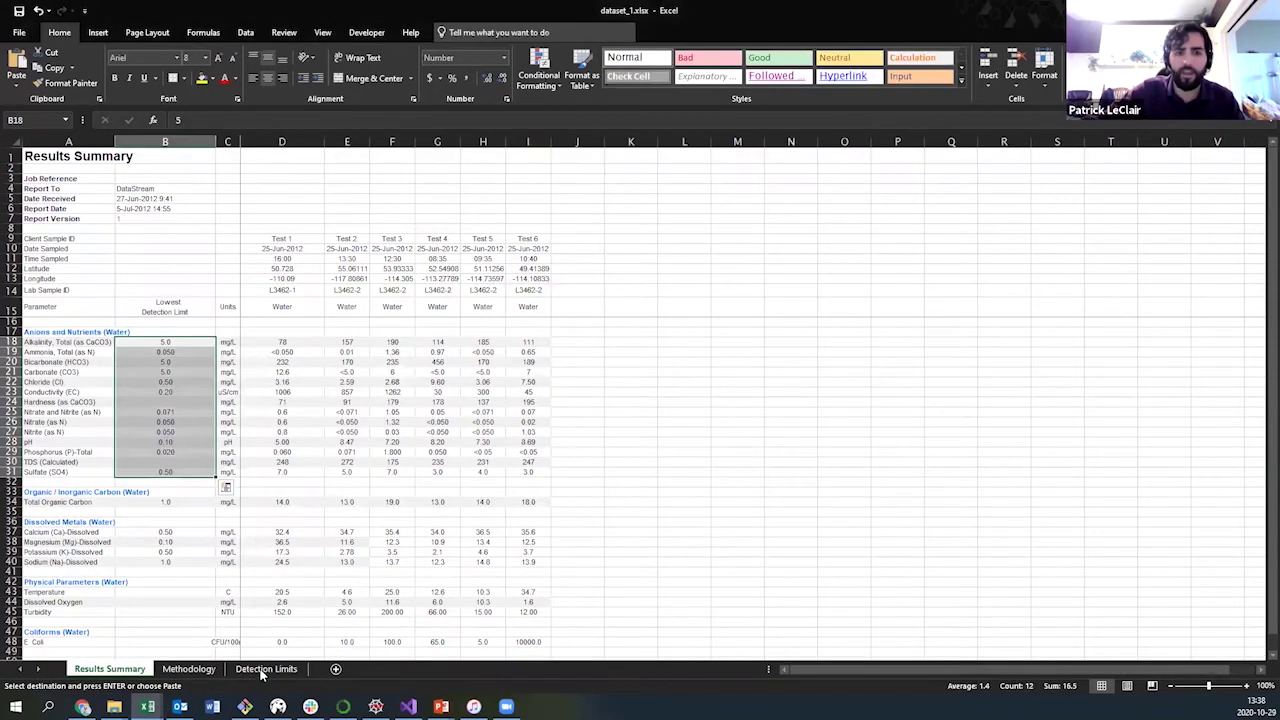
{"action": "left_click", "coordinate": [264, 669]}
{"action": "left_click", "coordinate": [190, 669]}
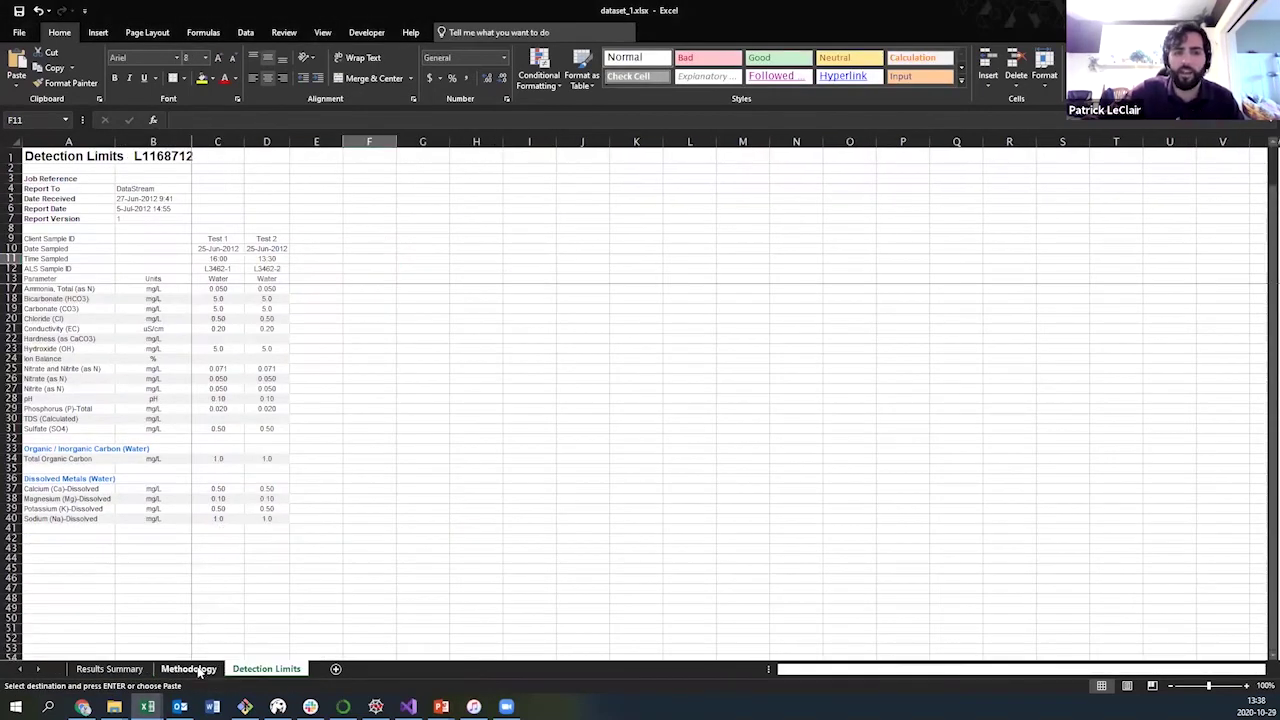
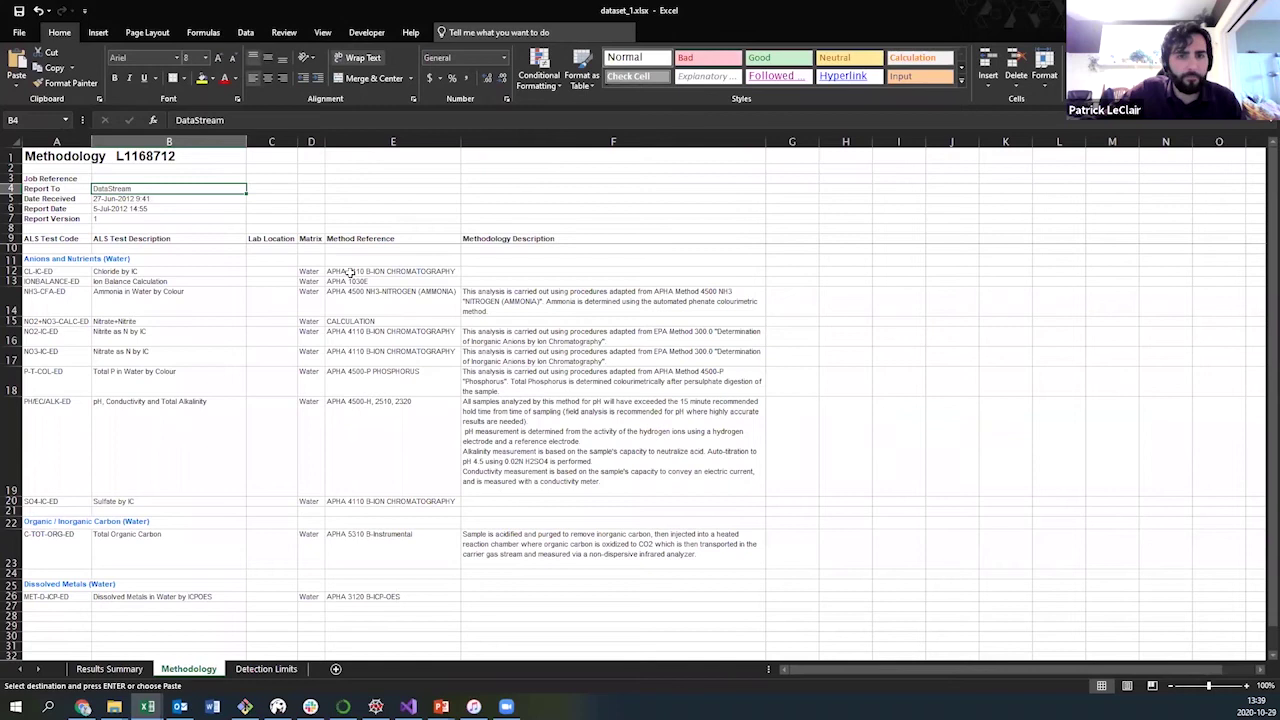
{"action": "left_click_drag", "start_coordinate": [493, 401], "coordinate": [521, 434]}
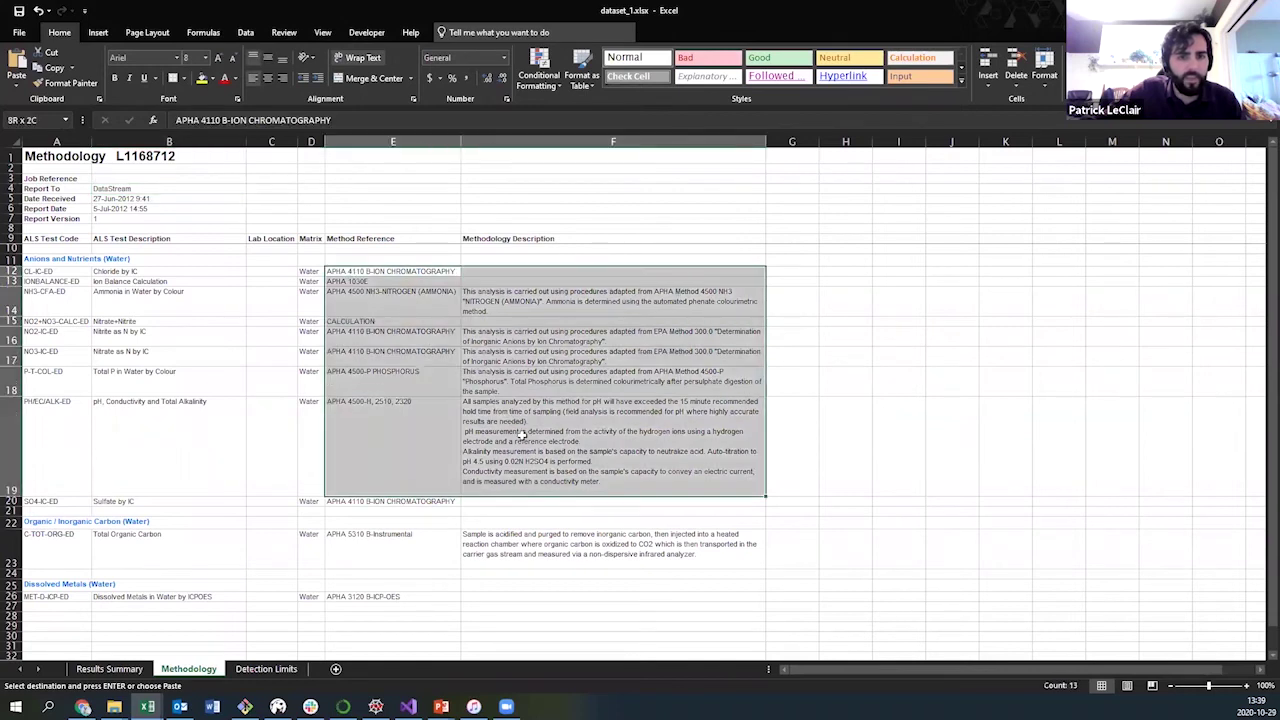
{"action": "left_click_drag", "start_coordinate": [366, 271], "coordinate": [395, 500]}
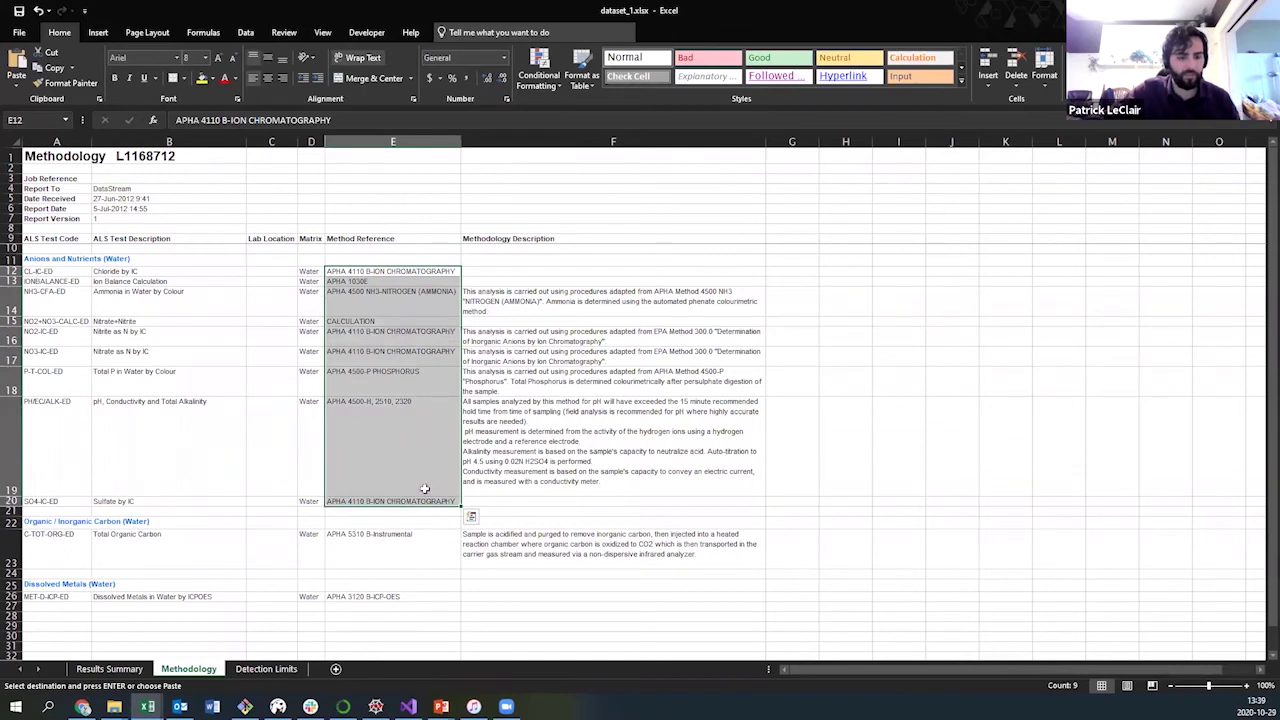
- Return to the DataStream template, paste the method references as values from M2 under ResultAnalyticalMethodID, and auto-fit that column's width
{"action": "left_click", "coordinate": [180, 706]}
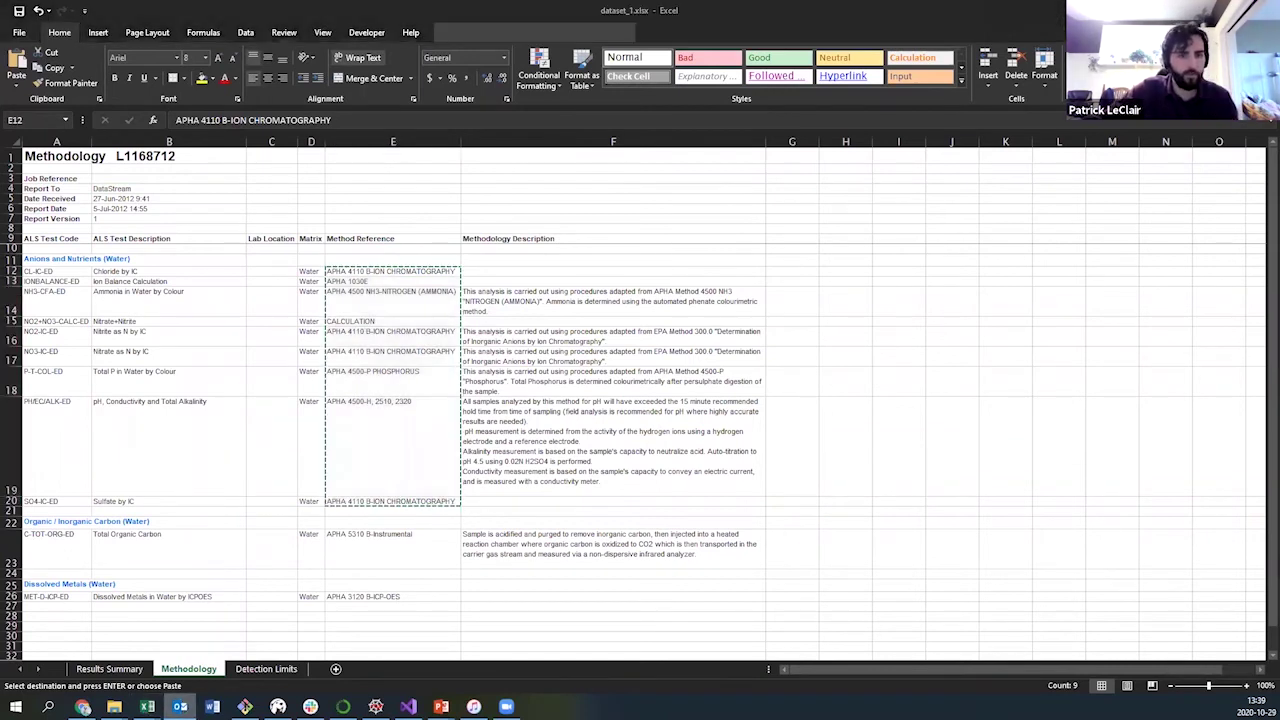
{"action": "mouse_move", "coordinate": [147, 706]}
{"action": "left_click", "coordinate": [220, 645]}
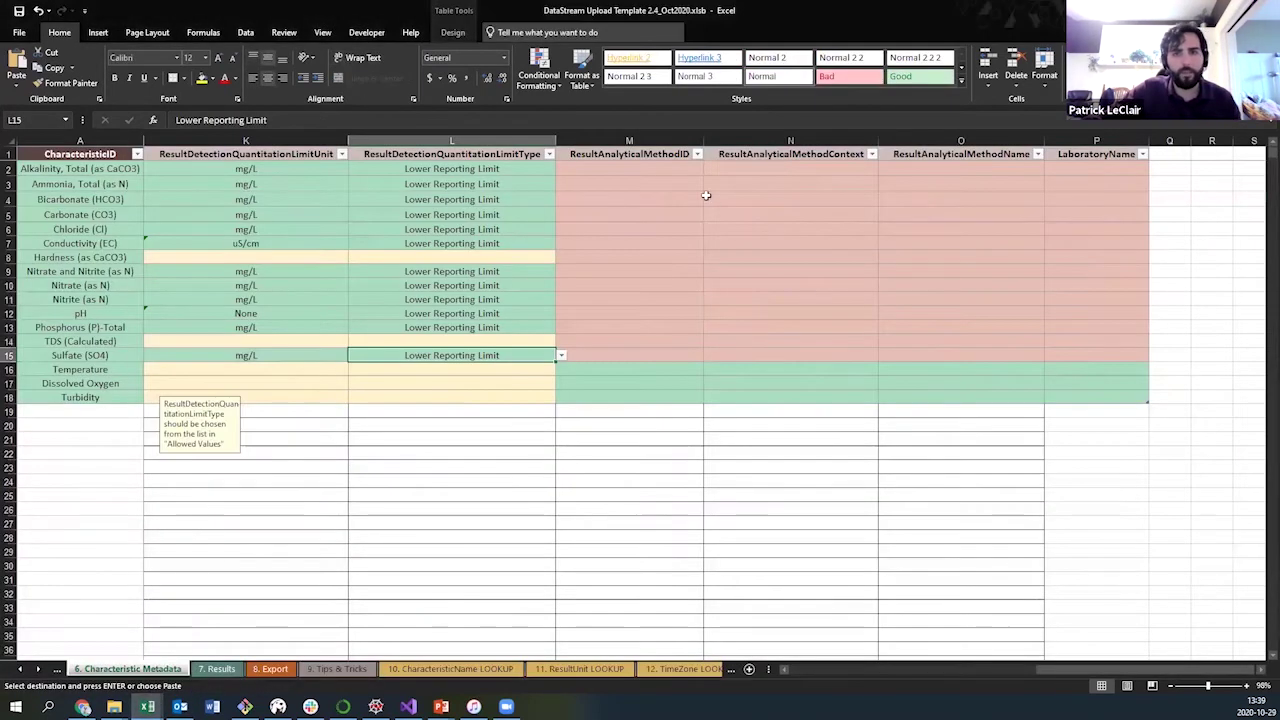
{"action": "left_click", "coordinate": [658, 170]}
{"action": "right_click", "coordinate": [658, 168]}
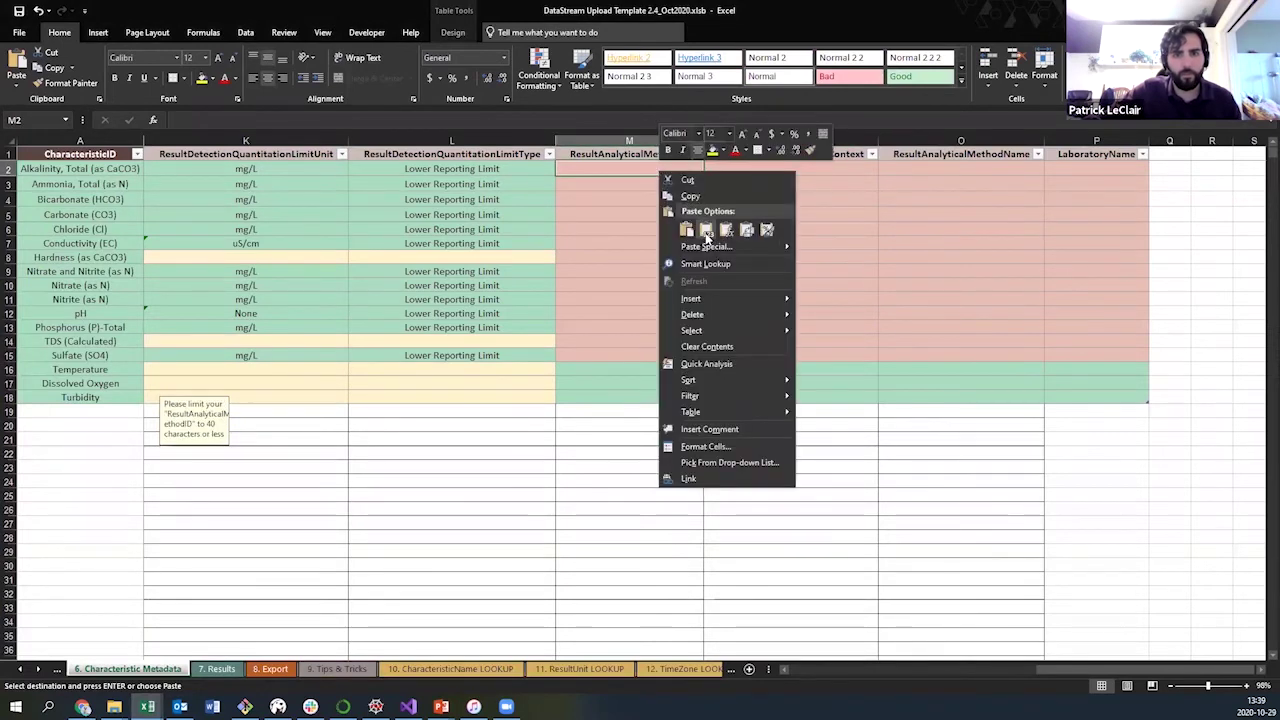
{"action": "left_click", "coordinate": [706, 232]}
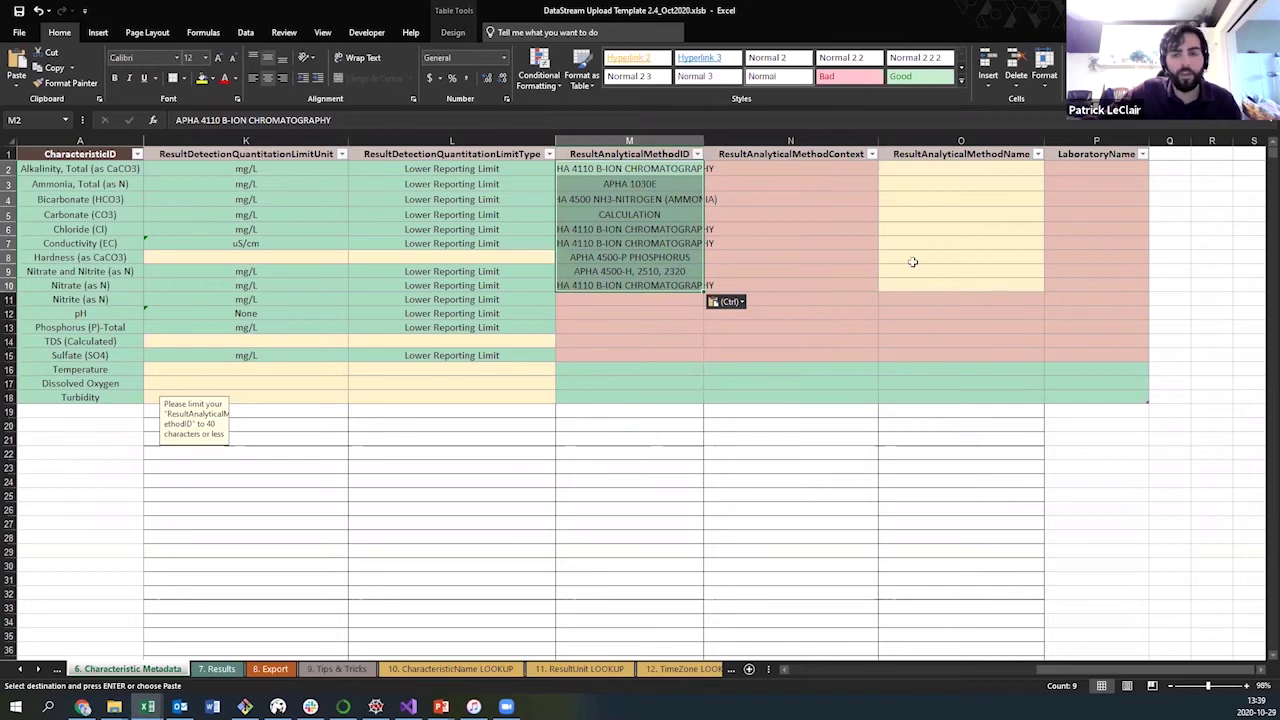
{"action": "left_click", "coordinate": [630, 184]}
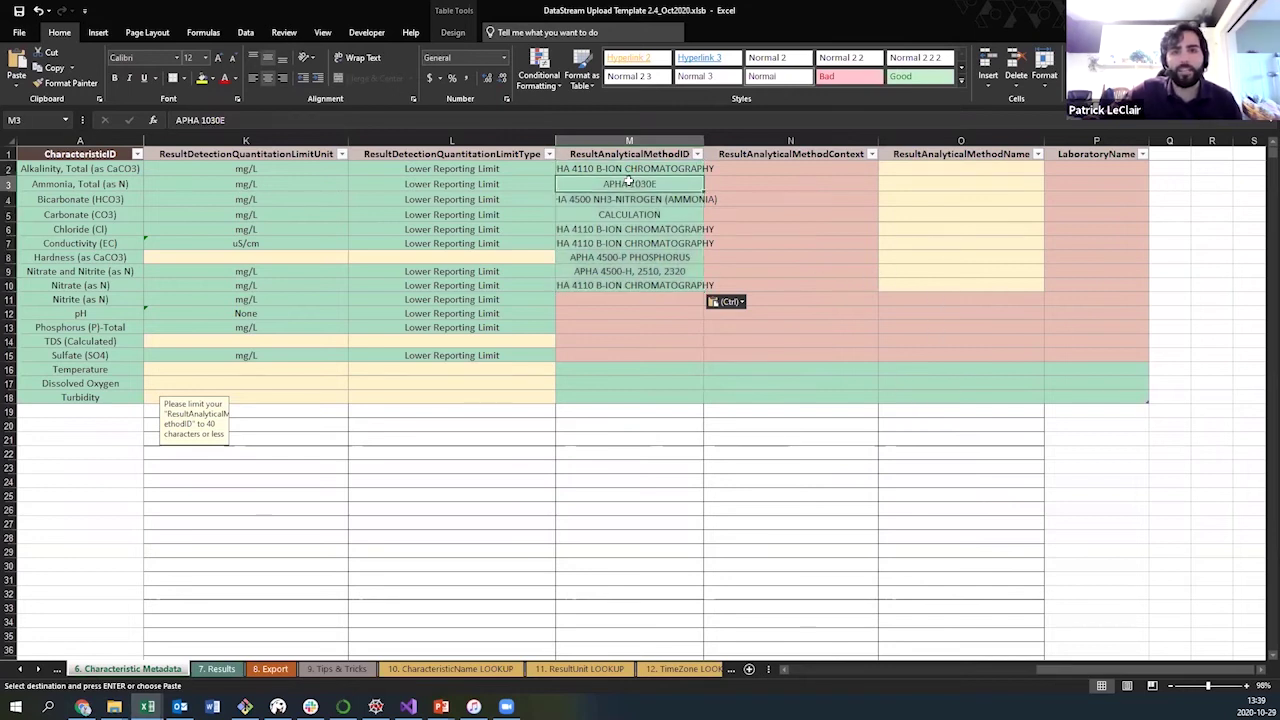
{"action": "double_click", "coordinate": [703, 139]}
- Remove the "APHA" prefix from the method ID in M2, leaving "4110 B-ION CHROMATOGRAPHY"
{"action": "double_click", "coordinate": [582, 168]}
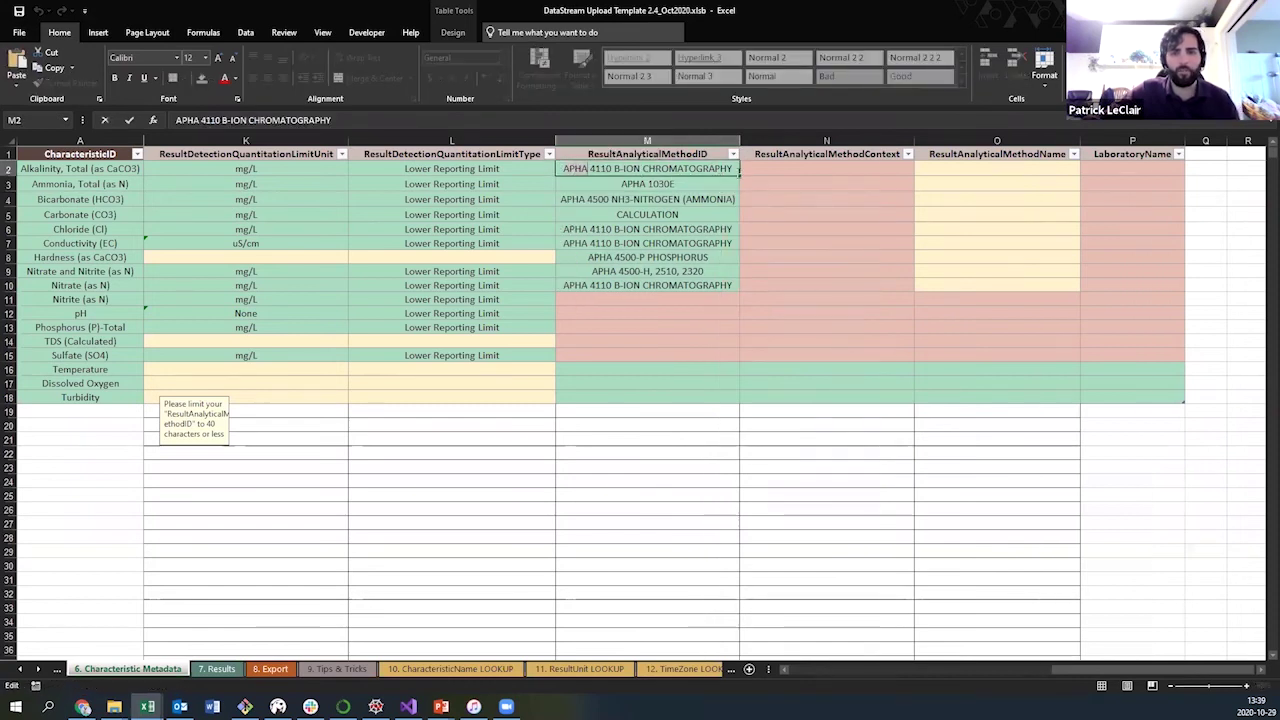
{"action": "key", "text": "BackSpace"}
{"action": "key", "text": "BackSpace"}
{"action": "key", "text": "BackSpace"}
{"action": "key", "text": "BackSpace"}
{"action": "key", "text": "BackSpace"}
- Set the ResultAnalyticalMethodContext in N2 to APHA and copy it into N3:N4
{"action": "left_click", "coordinate": [806, 170]}
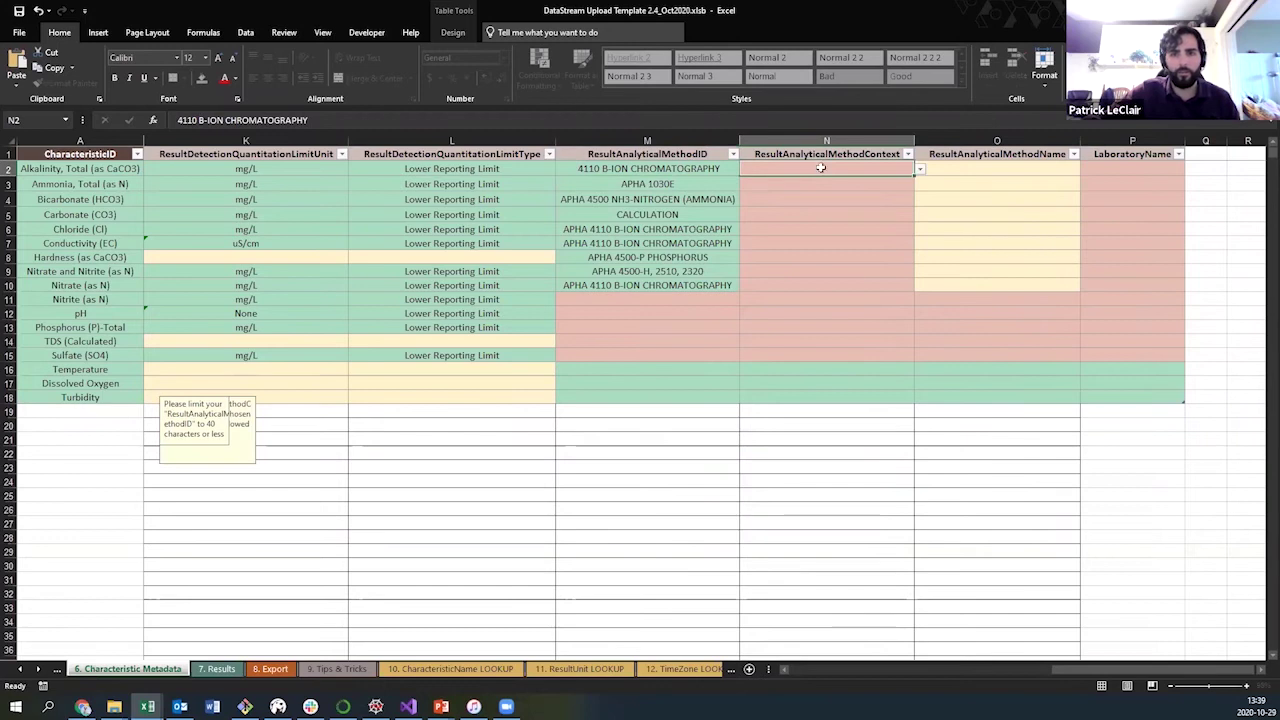
{"action": "left_click", "coordinate": [919, 169]}
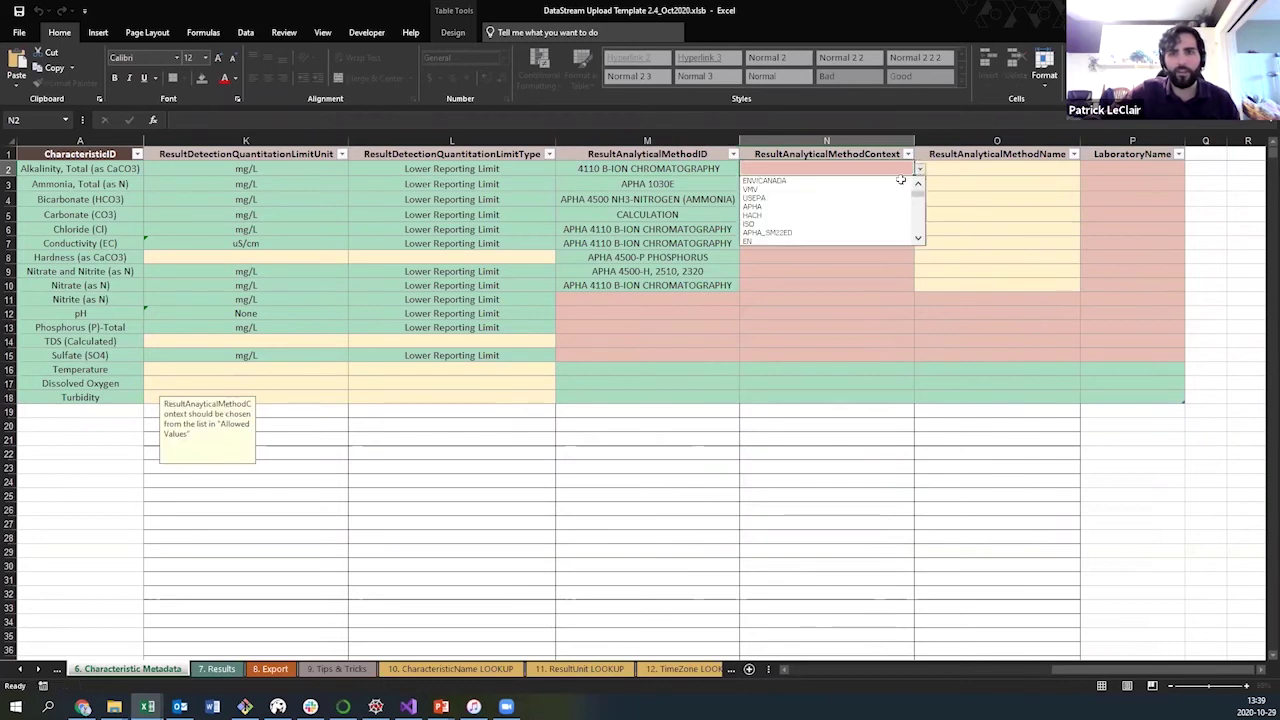
{"action": "left_click", "coordinate": [836, 206]}
{"action": "key", "text": "ctrl+c"}
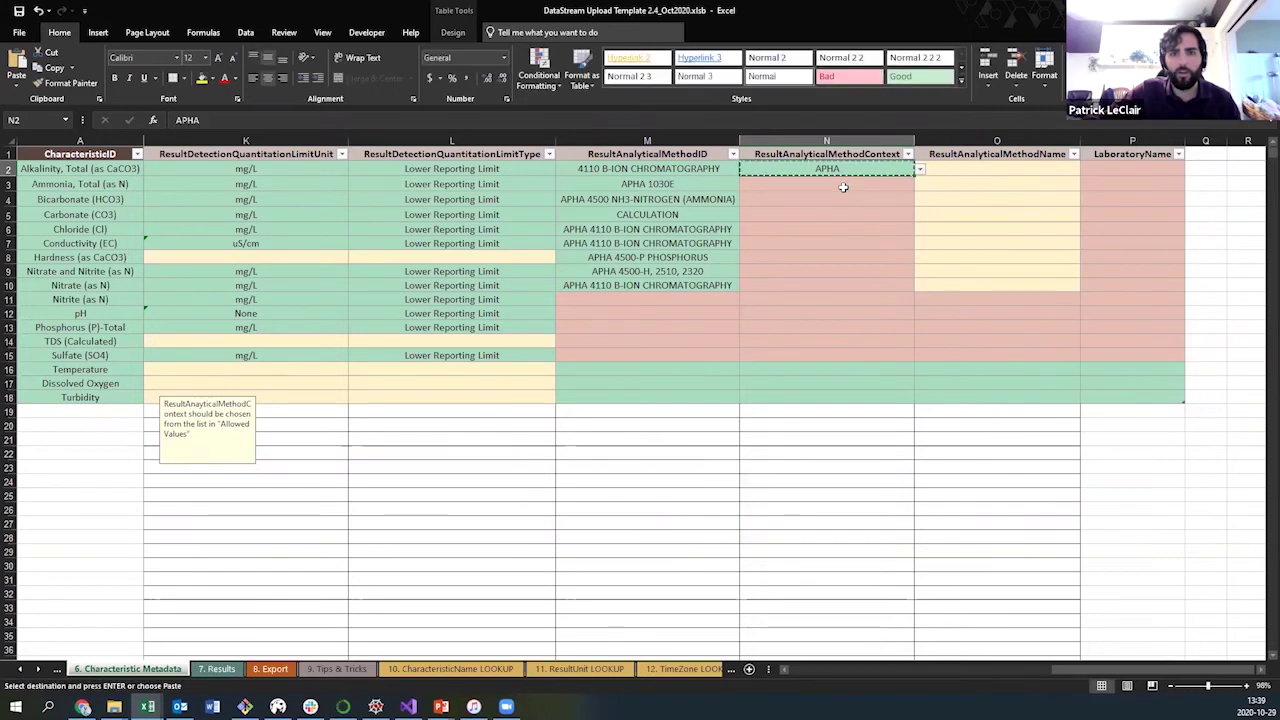
{"action": "left_click_drag", "start_coordinate": [828, 190], "coordinate": [825, 203]}
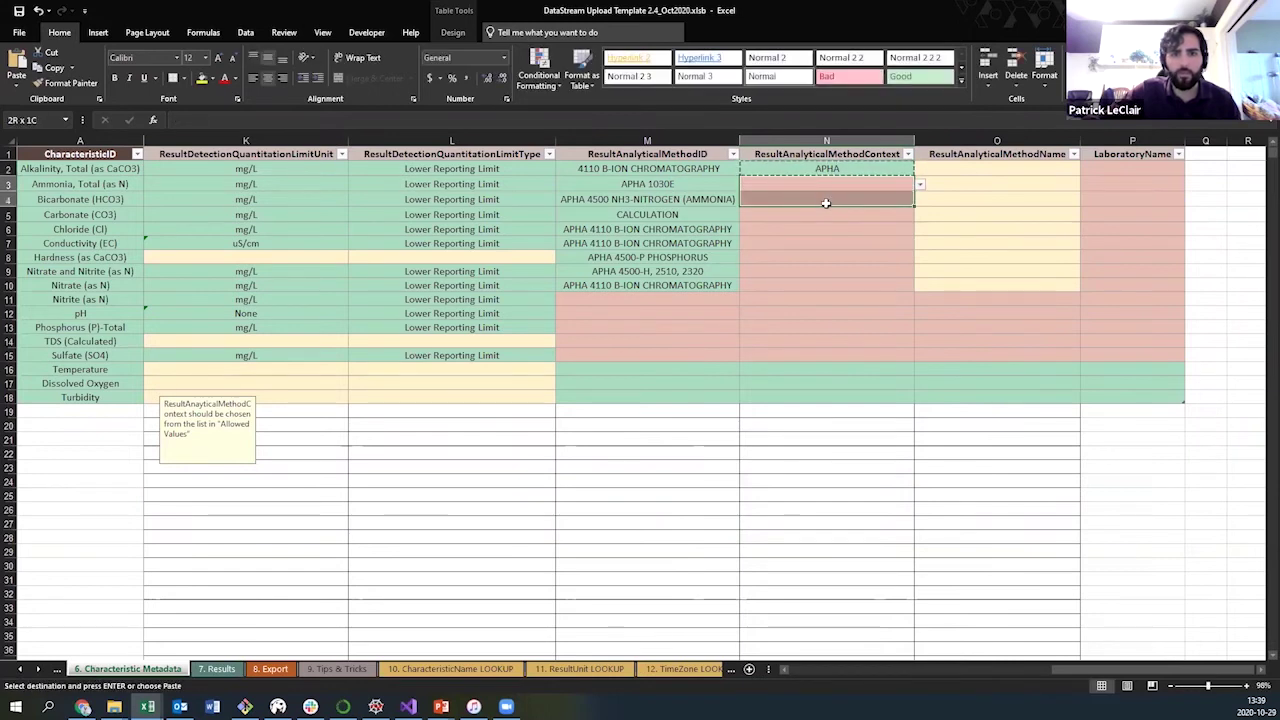
{"action": "right_click", "coordinate": [825, 203]}
{"action": "left_click", "coordinate": [869, 261]}
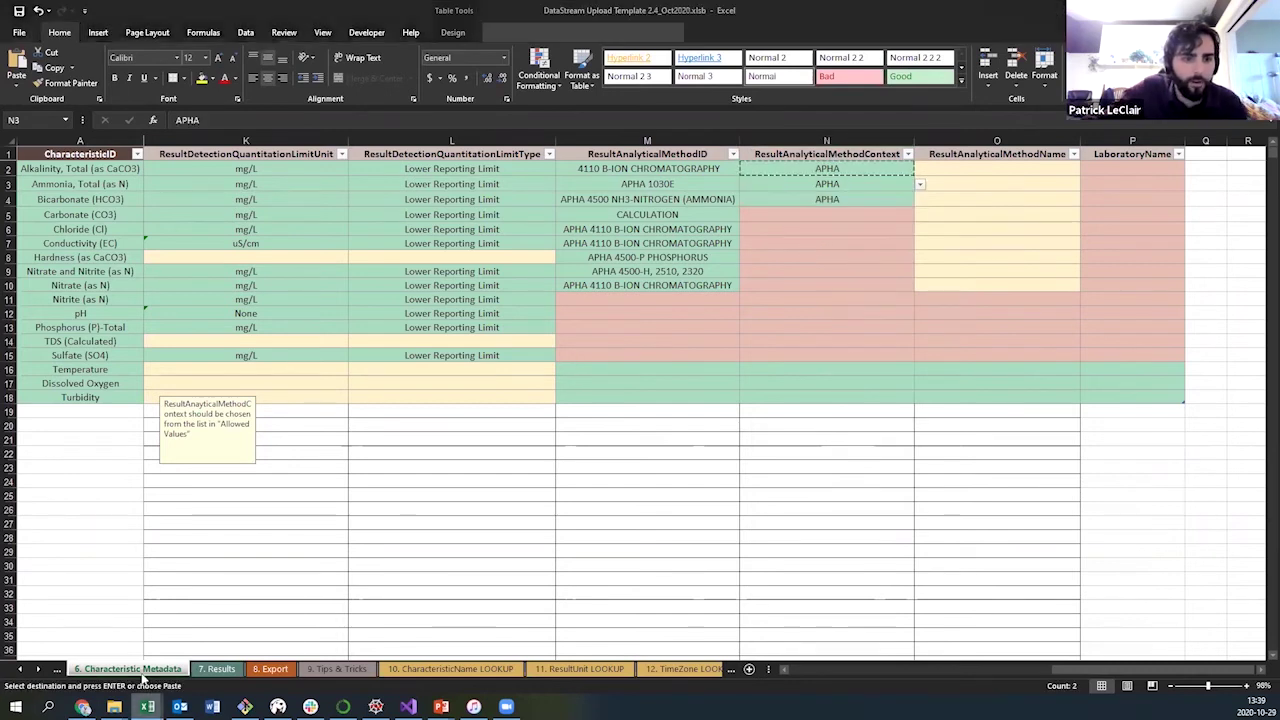
- Switch to dataset_1.xlsx and copy the Anions and Nutrients test descriptions, B12:B20, from the Methodology sheet
{"action": "mouse_move", "coordinate": [147, 706]}
{"action": "left_click", "coordinate": [70, 650]}
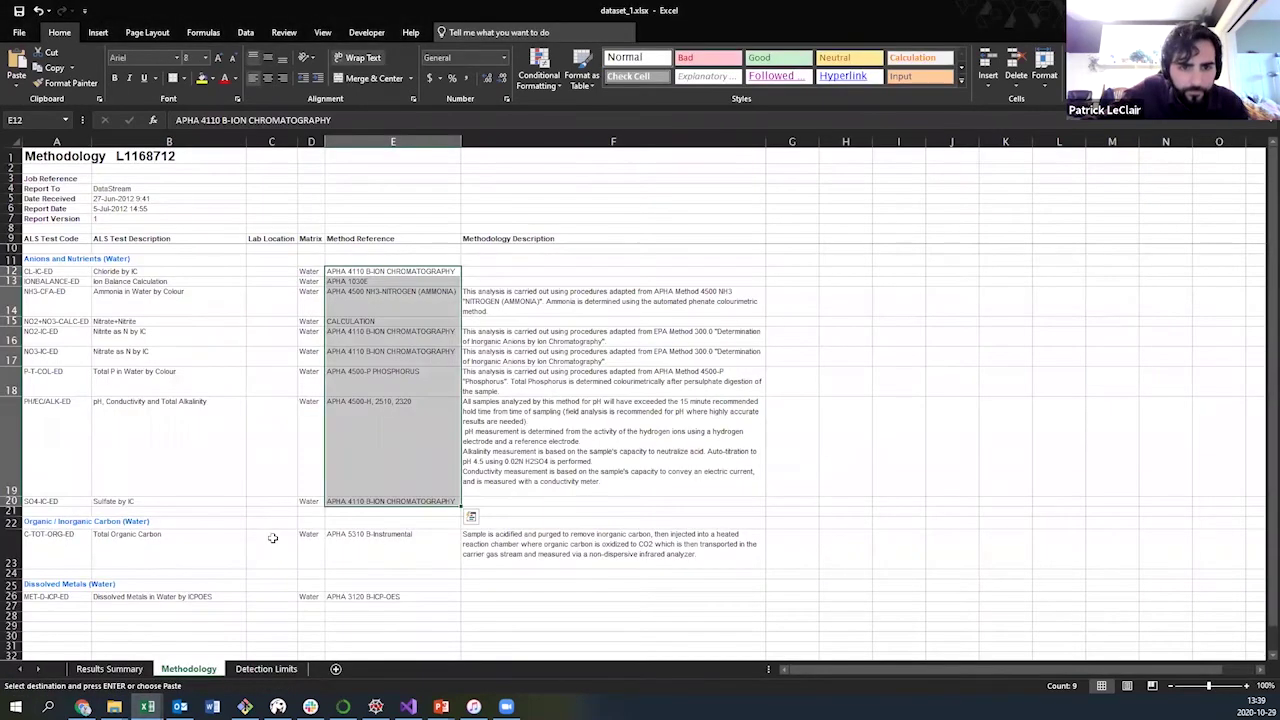
{"action": "scroll", "coordinate": [272, 536], "scroll_direction": "down", "scroll_amount": 2}
{"action": "scroll", "coordinate": [390, 435], "scroll_direction": "up", "scroll_amount": 2}
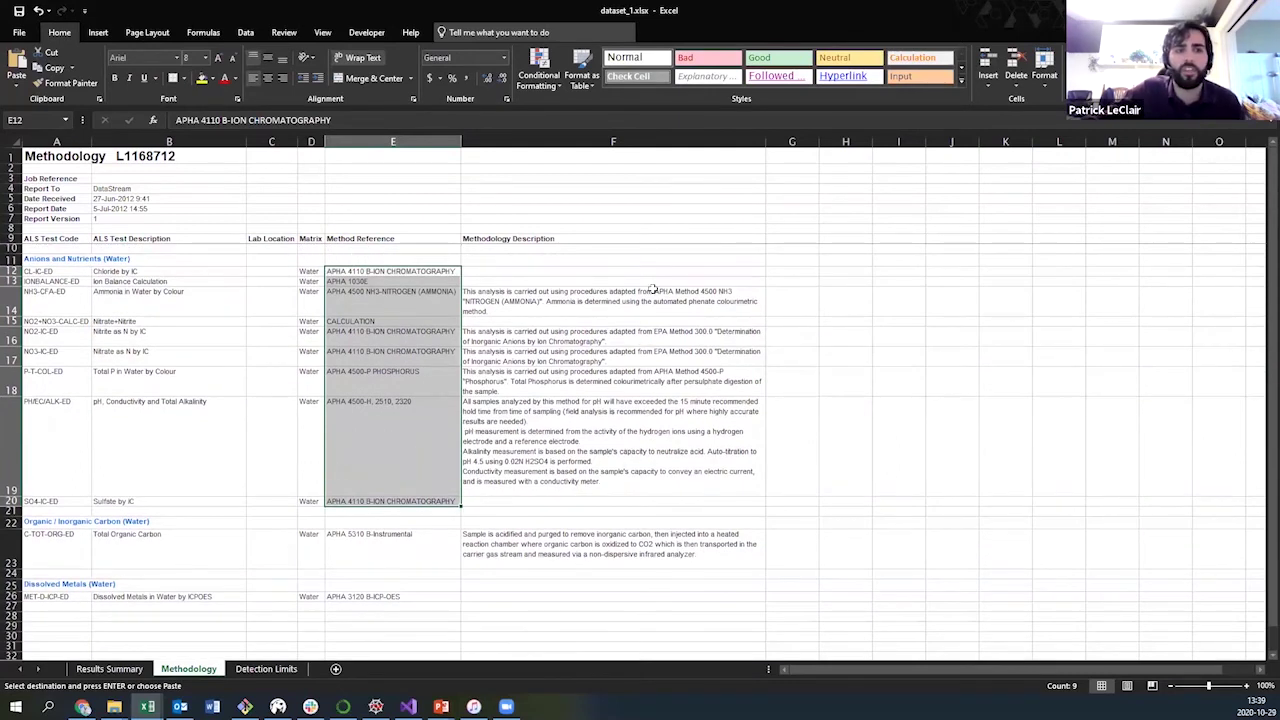
{"action": "left_click_drag", "start_coordinate": [147, 273], "coordinate": [168, 406]}
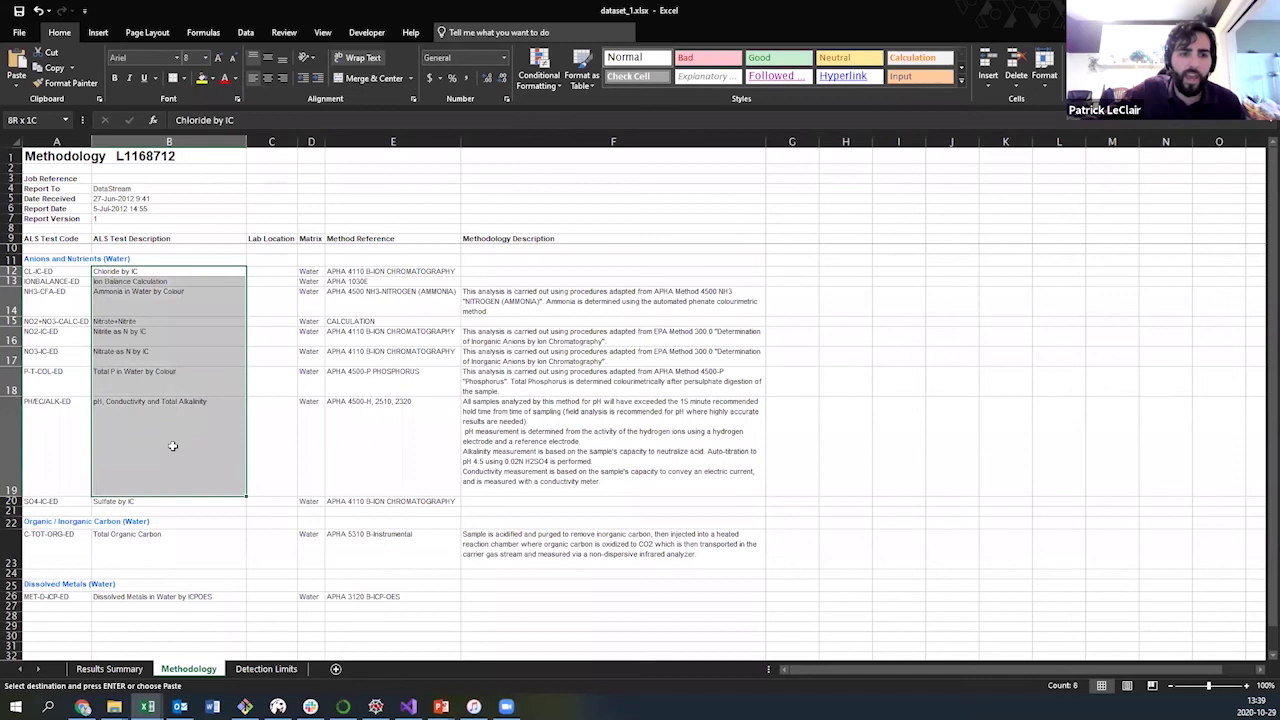
{"action": "left_click_drag", "start_coordinate": [177, 492], "coordinate": [169, 503]}
{"action": "left_click", "coordinate": [169, 497]}
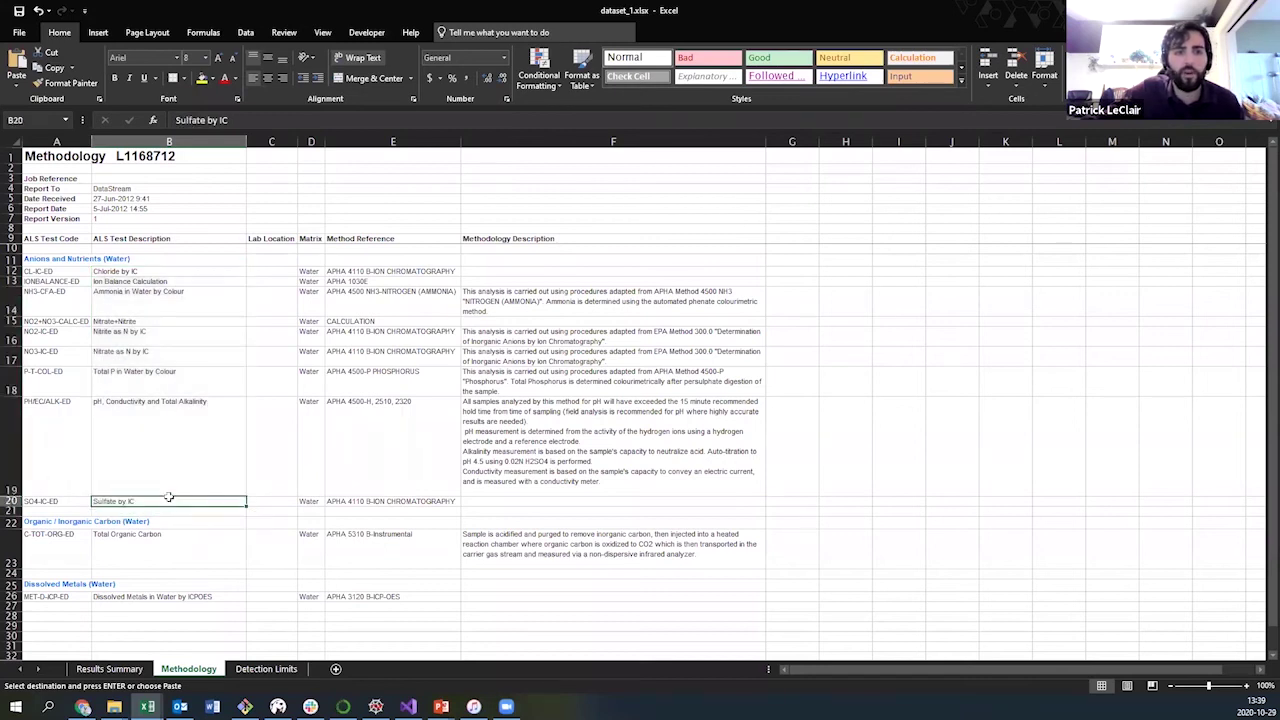
{"action": "left_click_drag", "start_coordinate": [157, 453], "coordinate": [147, 271]}
{"action": "left_click", "coordinate": [166, 511]}
{"action": "key", "text": "ctrl+c"}
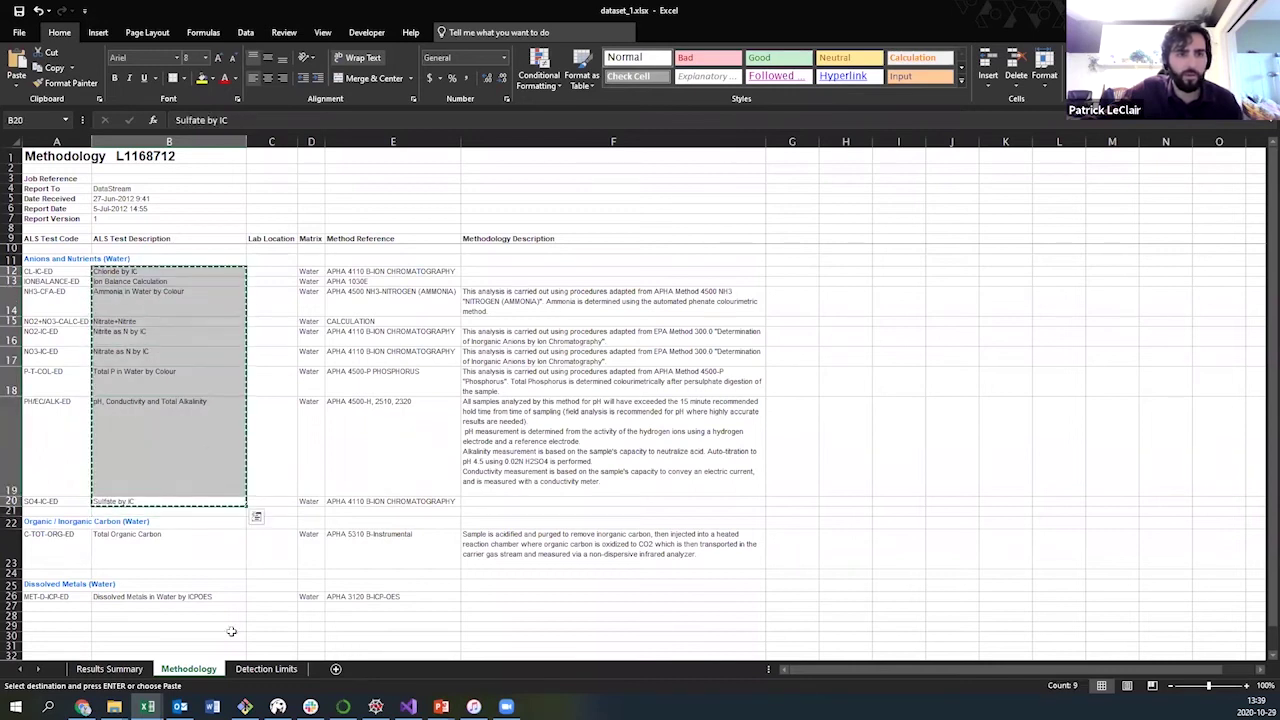
- Return to the DataStream template and paste the test descriptions as values from O2 under ResultAnalyticalMethodName
{"action": "mouse_move", "coordinate": [147, 707]}
{"action": "left_click", "coordinate": [214, 655]}
{"action": "left_click", "coordinate": [960, 168]}
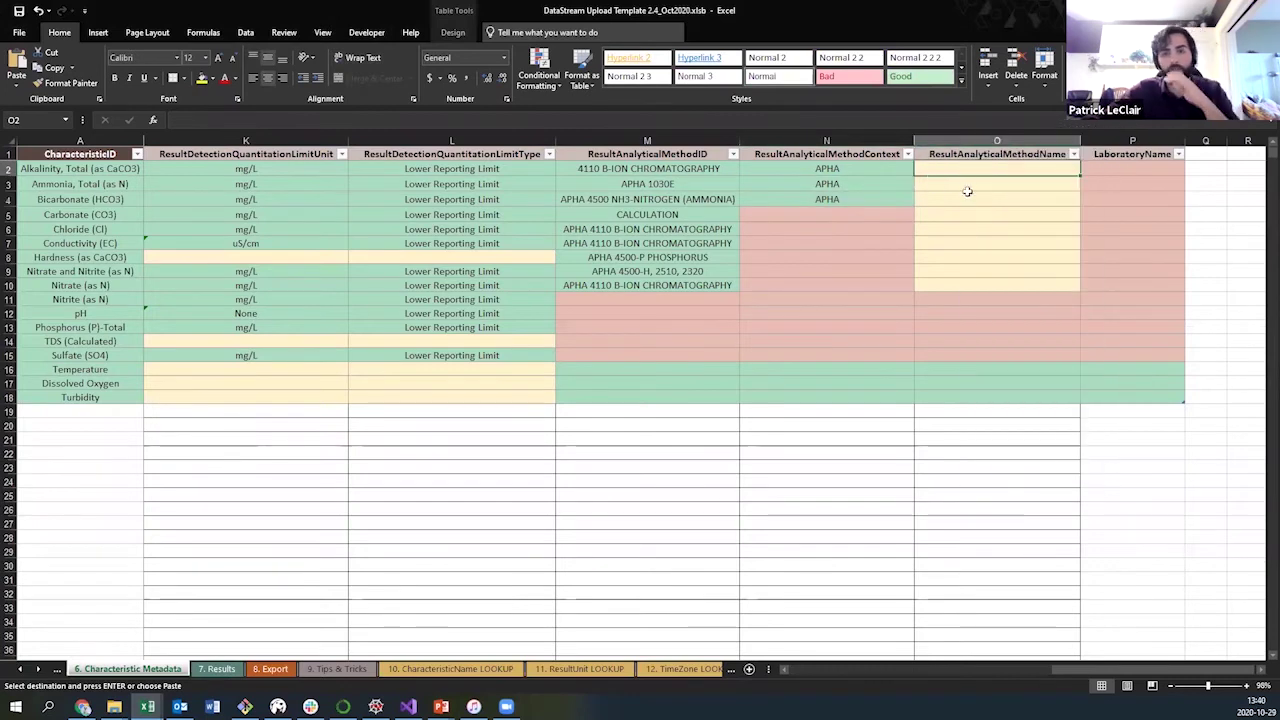
{"action": "right_click", "coordinate": [968, 174]}
{"action": "left_click", "coordinate": [1014, 227]}
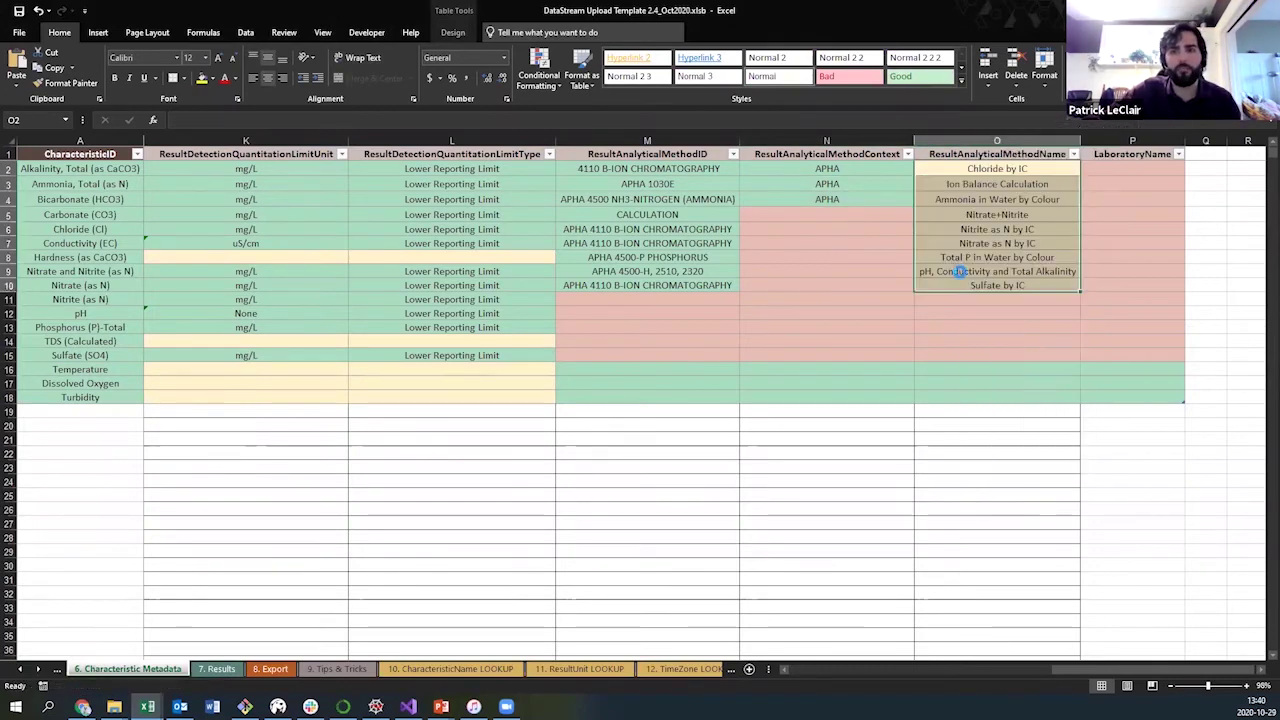
- Copy the APHA method context from N4 into N5:N10
{"action": "left_click", "coordinate": [842, 276]}
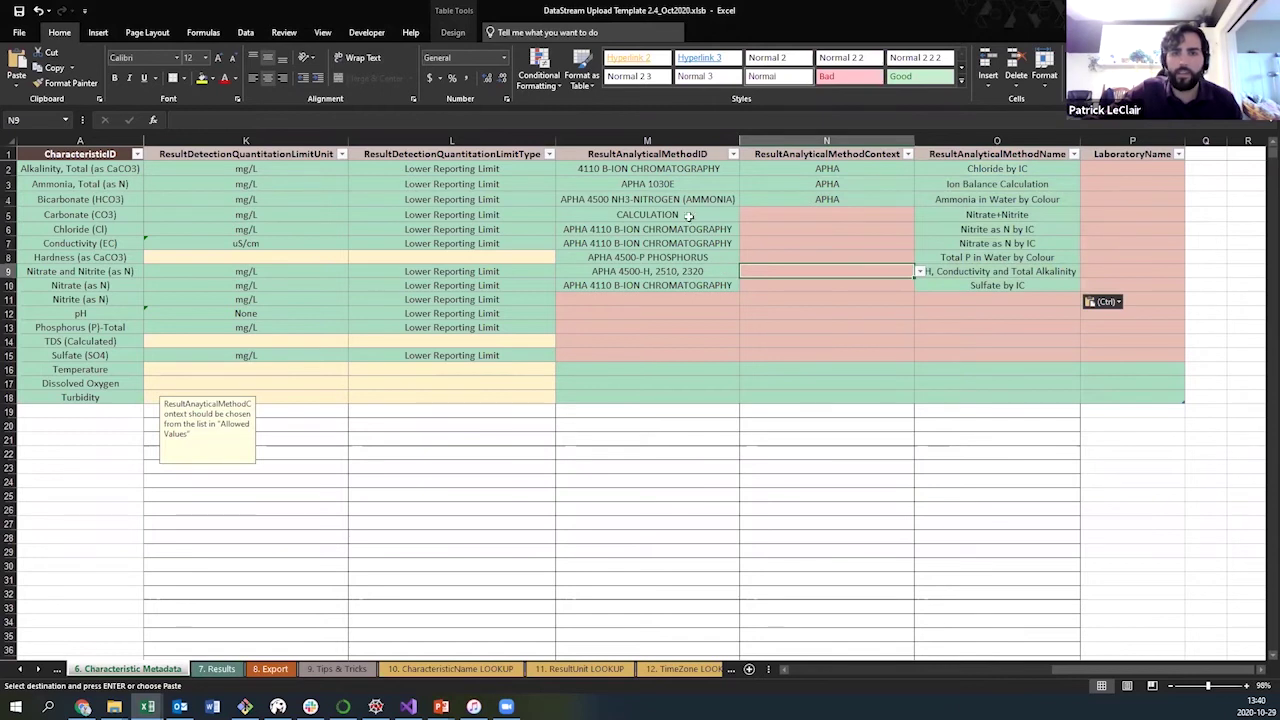
{"action": "left_click", "coordinate": [838, 203]}
{"action": "key", "text": "ctrl+c"}
{"action": "left_click", "coordinate": [836, 213]}
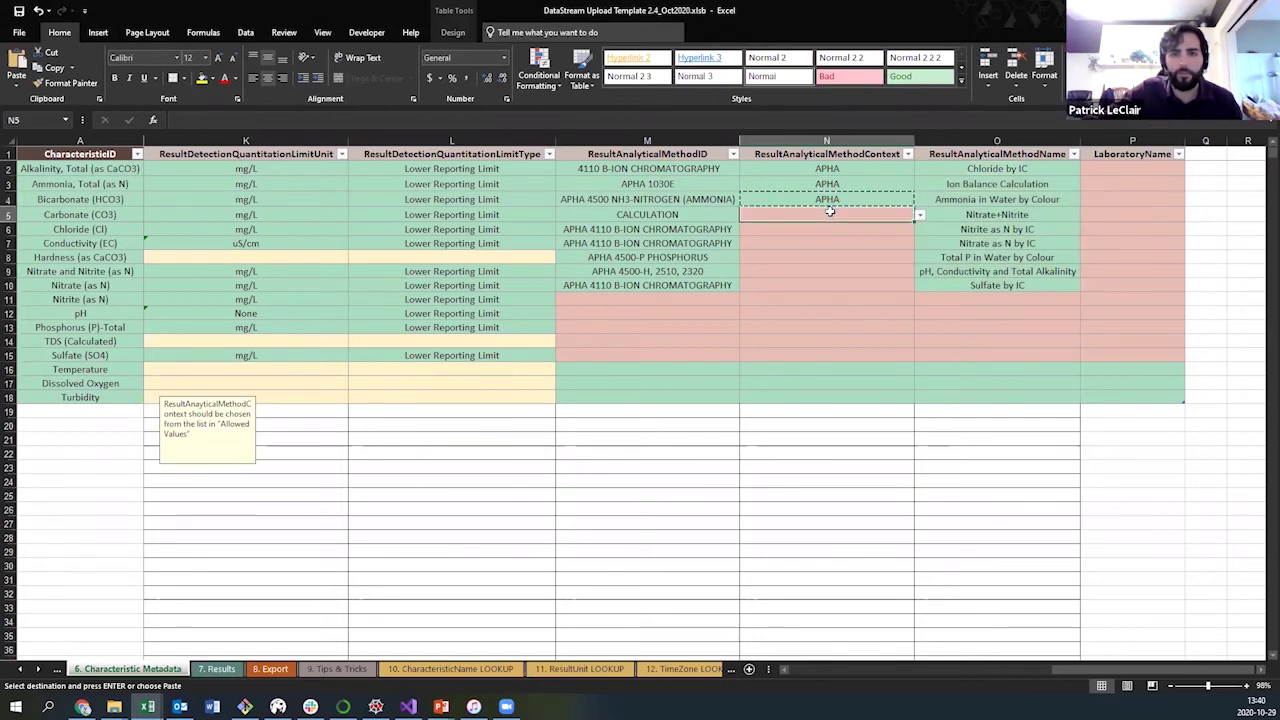
{"action": "left_click", "coordinate": [829, 271], "text": "shift"}
{"action": "right_click", "coordinate": [832, 272]}
{"action": "left_click", "coordinate": [880, 328]}
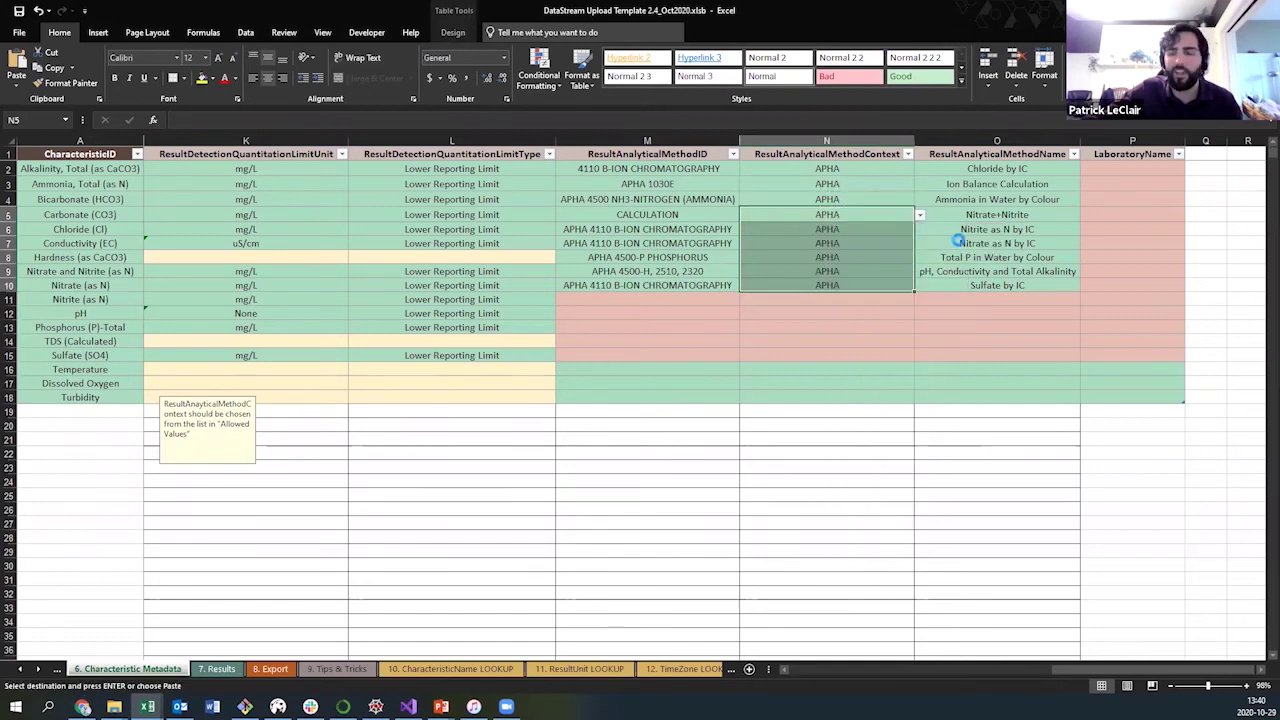
- Remove the "APHA" prefix from the method ID in M3, leaving "1030E"
{"action": "double_click", "coordinate": [592, 199]}
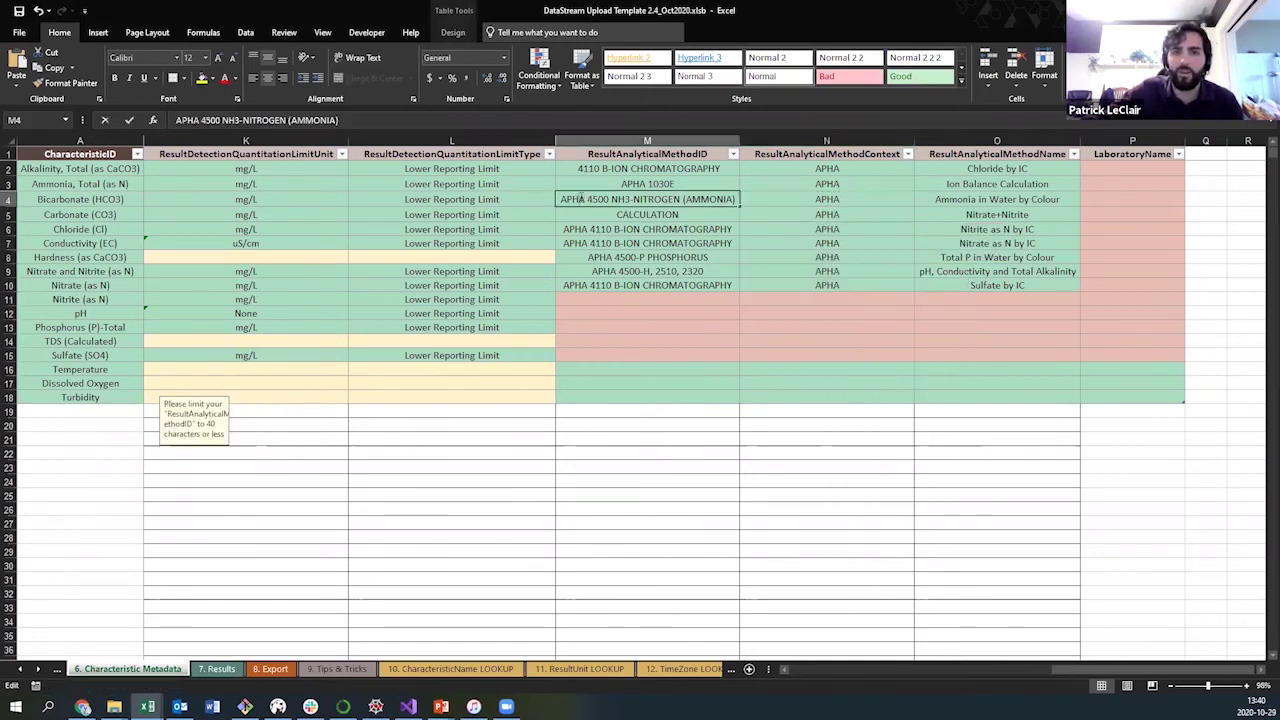
{"action": "left_click", "coordinate": [621, 184]}
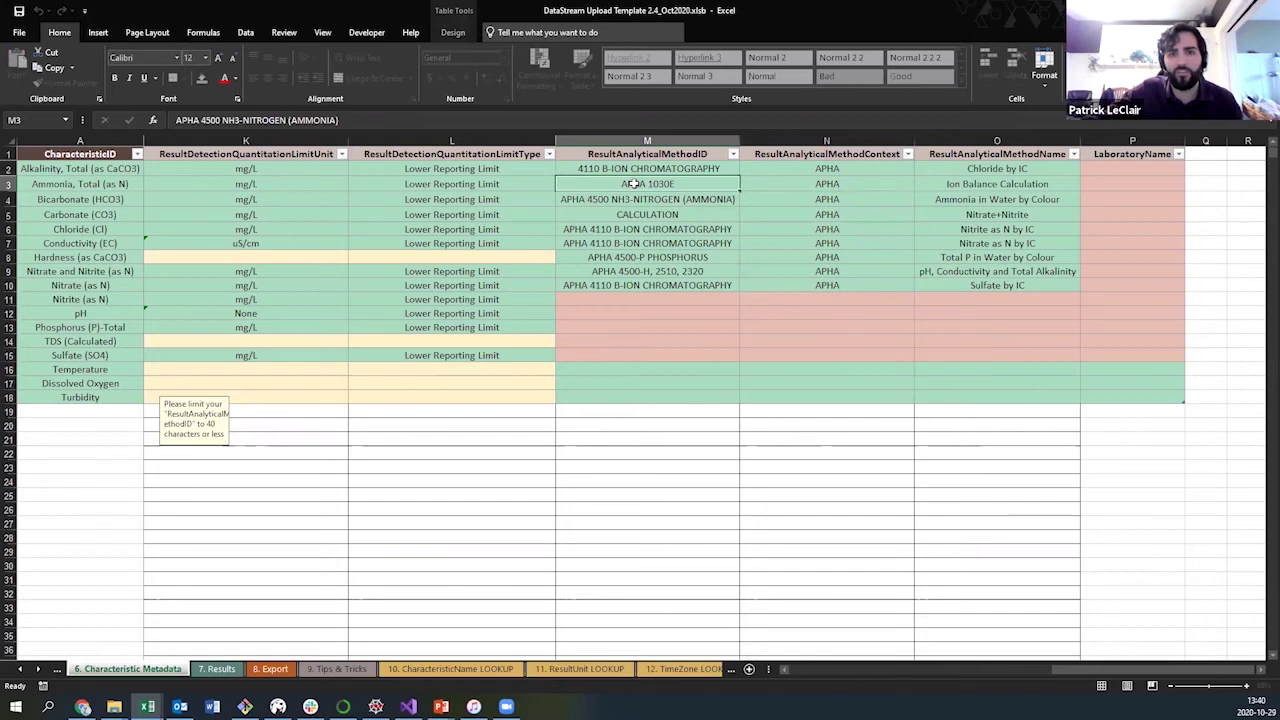
{"action": "double_click", "coordinate": [631, 184]}
{"action": "key", "text": "BackSpace"}
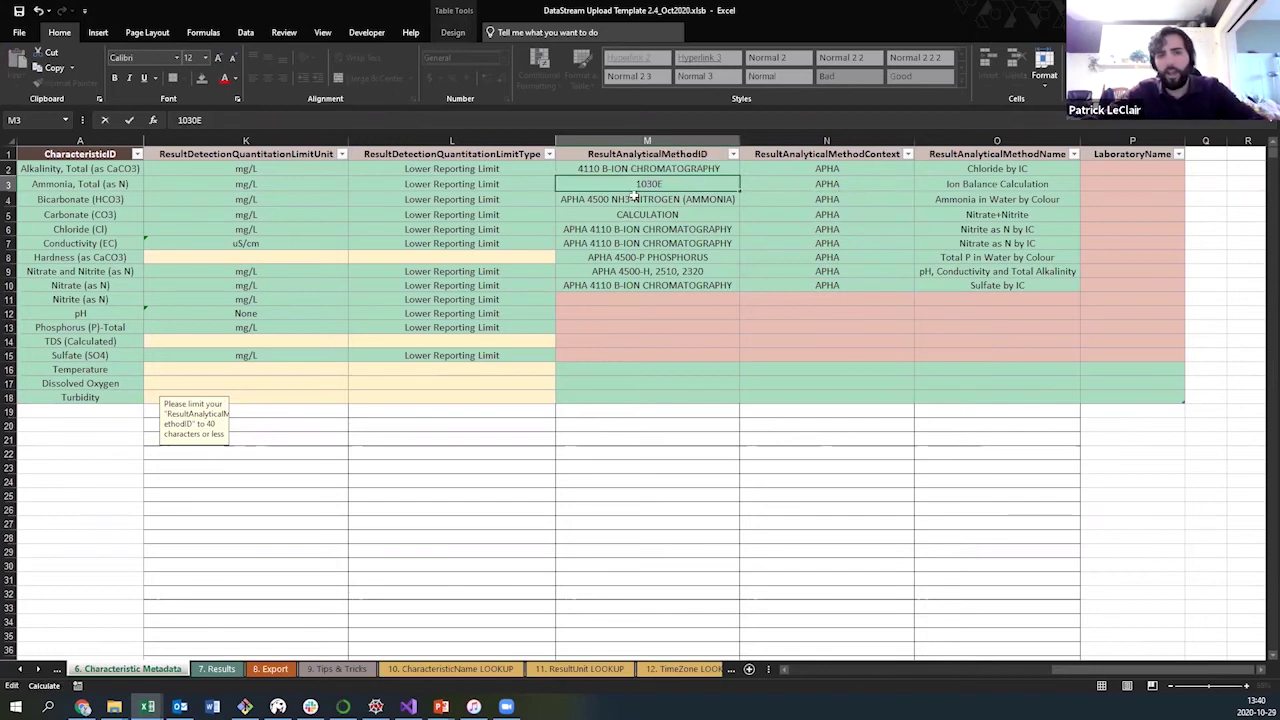
- Remove the "APHA" prefix from the ResultAnalyticalMethodID values in M4 and M6
{"action": "left_click", "coordinate": [570, 198]}
{"action": "key", "text": "BackSpace"}
{"action": "key", "text": "ctrl+z"}
{"action": "double_click", "coordinate": [578, 198]}
{"action": "key", "text": "BackSpace"}
{"action": "left_click", "coordinate": [628, 214]}
{"action": "double_click", "coordinate": [582, 228]}
{"action": "double_click", "coordinate": [575, 229]}
{"action": "key", "text": "BackSpace"}
- Strip the "APHA" prefix from the method IDs in M7 and M8
{"action": "left_click", "coordinate": [575, 242]}
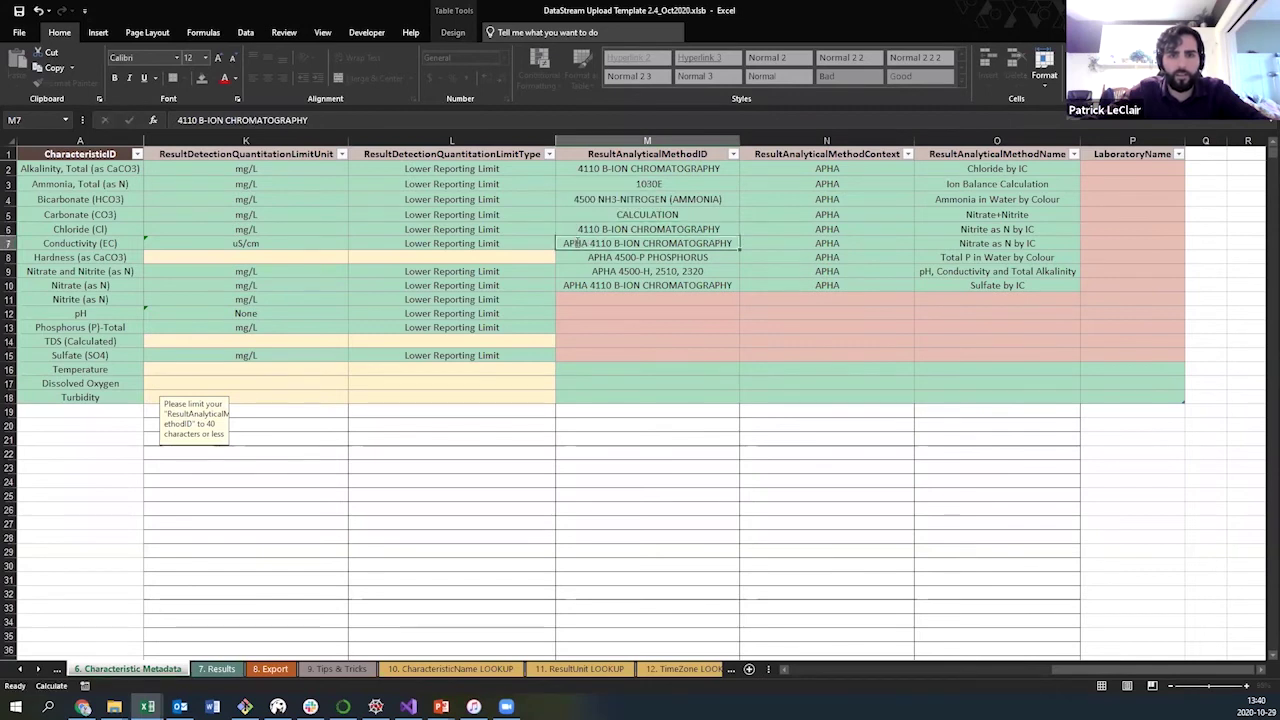
{"action": "double_click", "coordinate": [578, 243]}
{"action": "double_click", "coordinate": [578, 243]}
{"action": "key", "text": "BackSpace"}
{"action": "left_click", "coordinate": [596, 256]}
{"action": "double_click", "coordinate": [596, 256]}
{"action": "key", "text": "BackSpace"}
- Remove the "APHA" prefix from the method IDs in M9 and M10, leaving "4500-H, 2510, 2320" and "4110 B-ION CHROMATOGRAPHY"
{"action": "left_click", "coordinate": [608, 270]}
{"action": "double_click", "coordinate": [608, 271]}
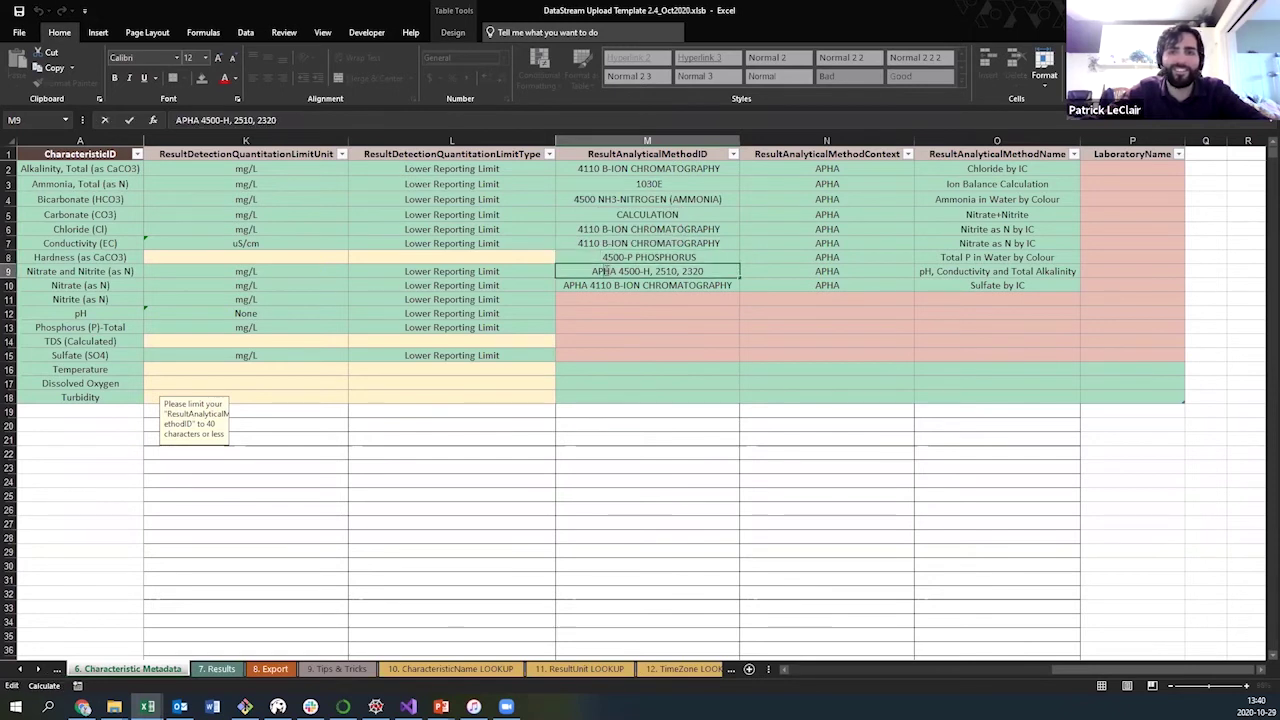
{"action": "triple_click", "coordinate": [605, 271]}
{"action": "key", "text": "BackSpace"}
{"action": "key", "text": "ctrl+z"}
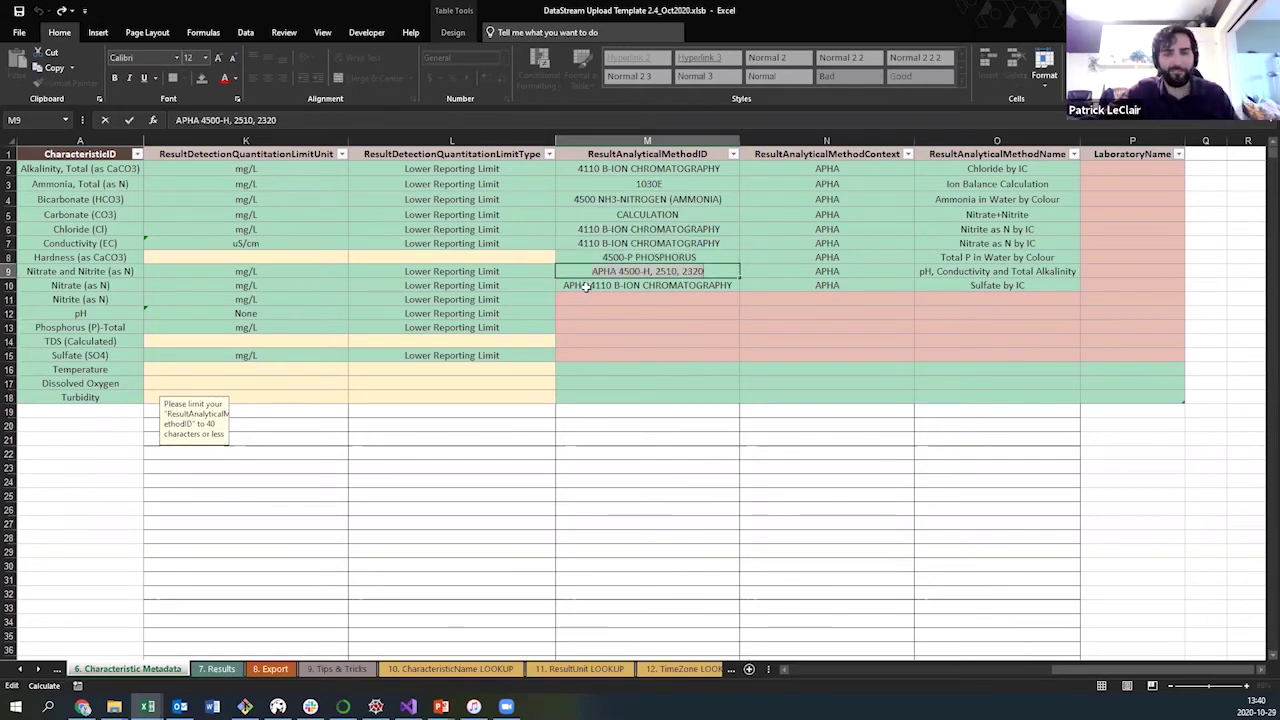
{"action": "double_click", "coordinate": [597, 271]}
{"action": "key", "text": "Delete"}
{"action": "key", "text": "Delete"}
{"action": "left_click", "coordinate": [575, 283]}
{"action": "double_click", "coordinate": [576, 285]}
{"action": "key", "text": "Delete"}
{"action": "key", "text": "Delete"}
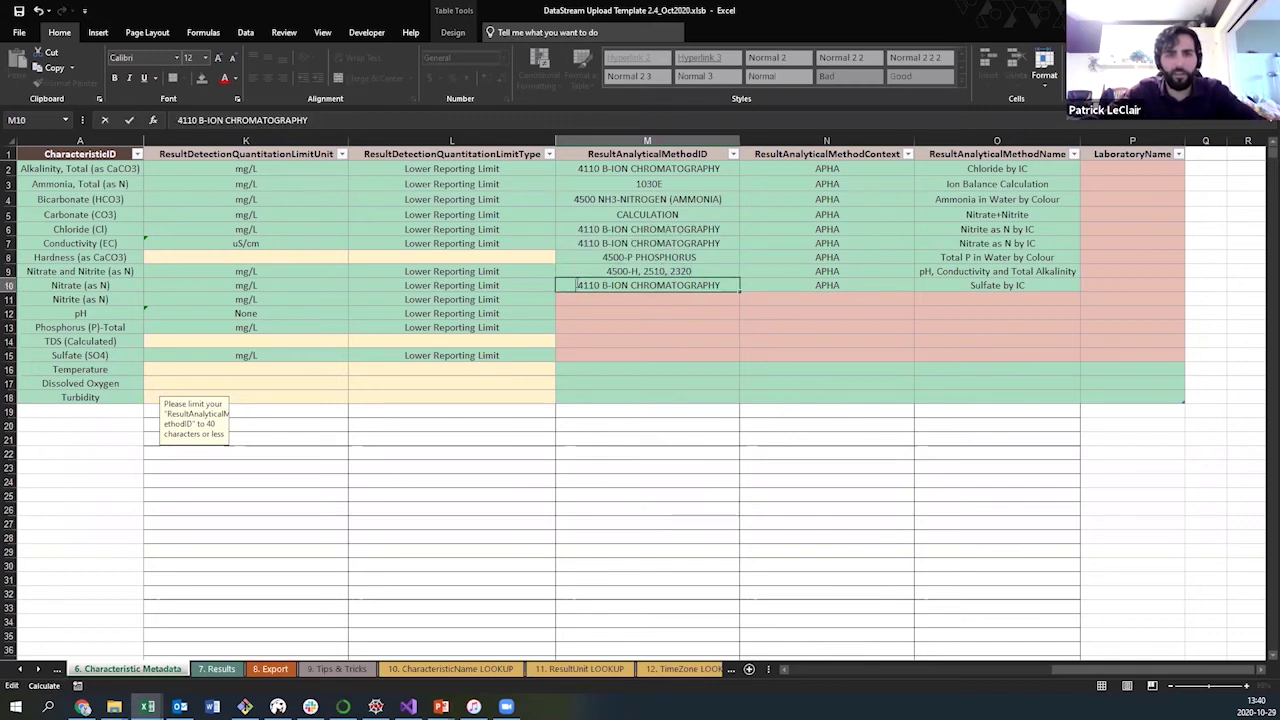
{"action": "key", "text": "Return"}
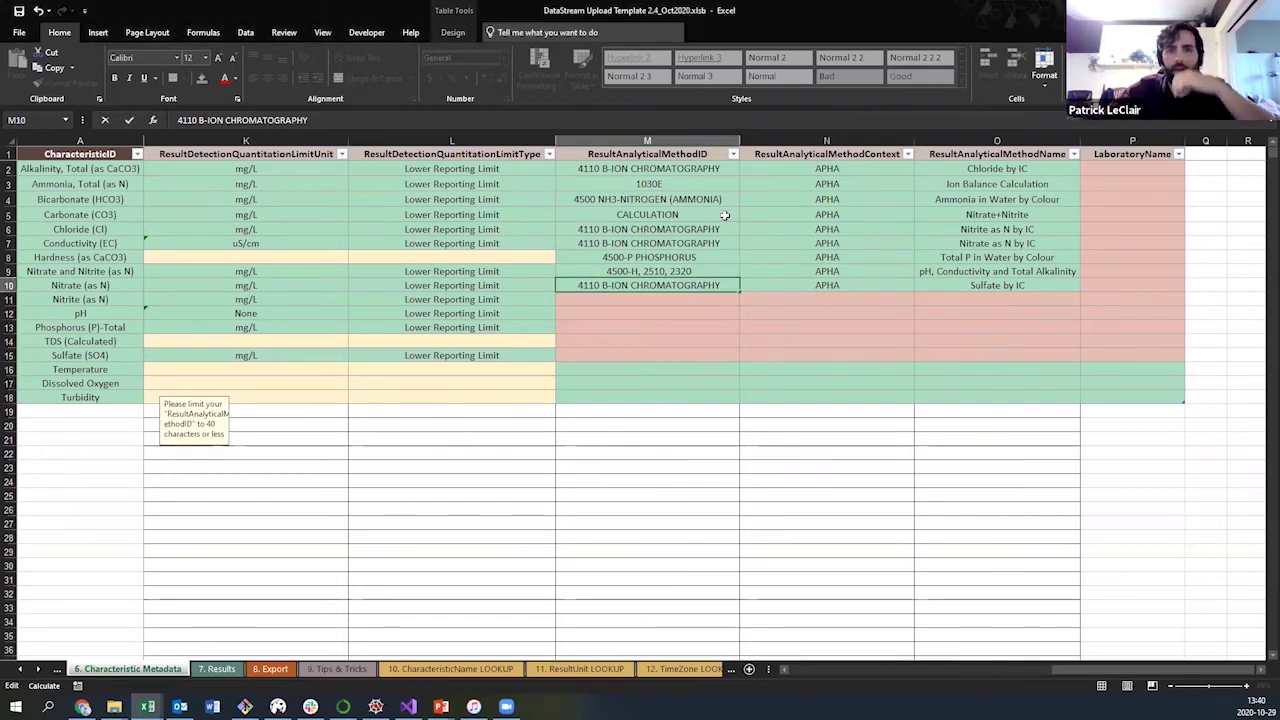
- Clear the method ID and context in M5:N5 and enter "Calculation" as the ResultAnalyticalMethodName in O5
{"action": "left_click", "coordinate": [725, 215]}
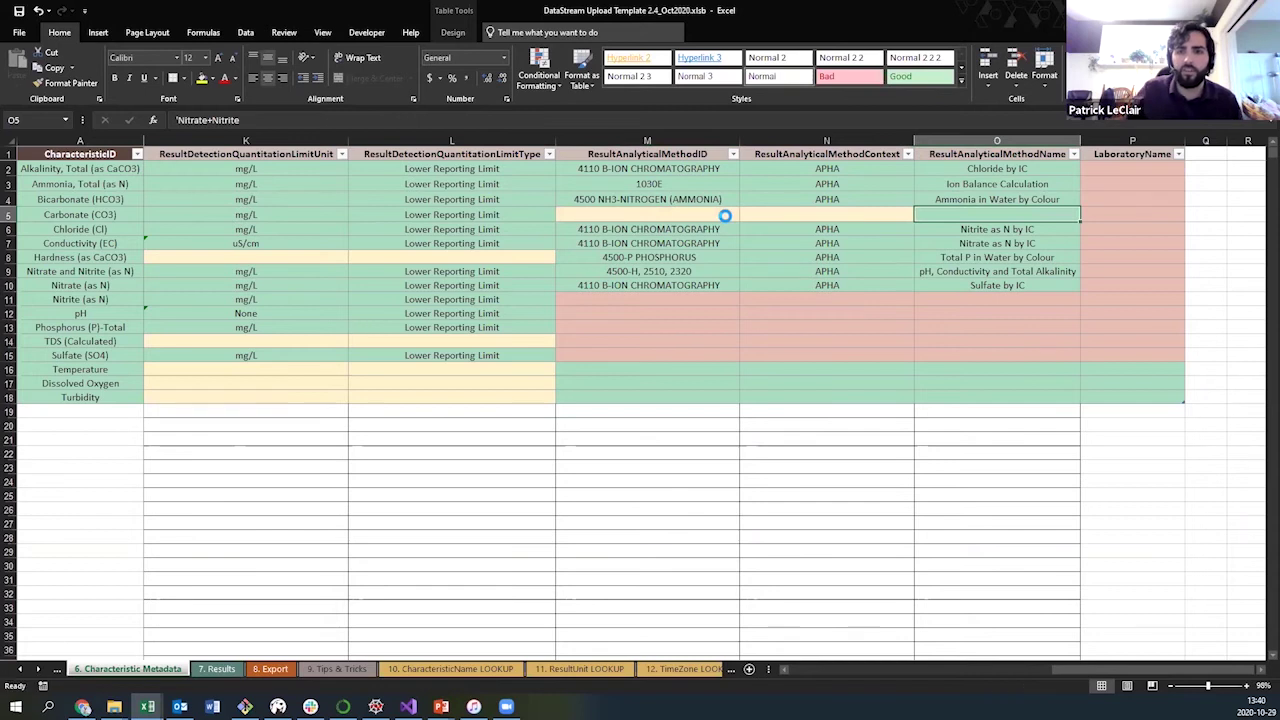
{"action": "type", "text": "Calculate"}
{"action": "key", "text": "BackSpace"}
{"action": "type", "text": "i"}
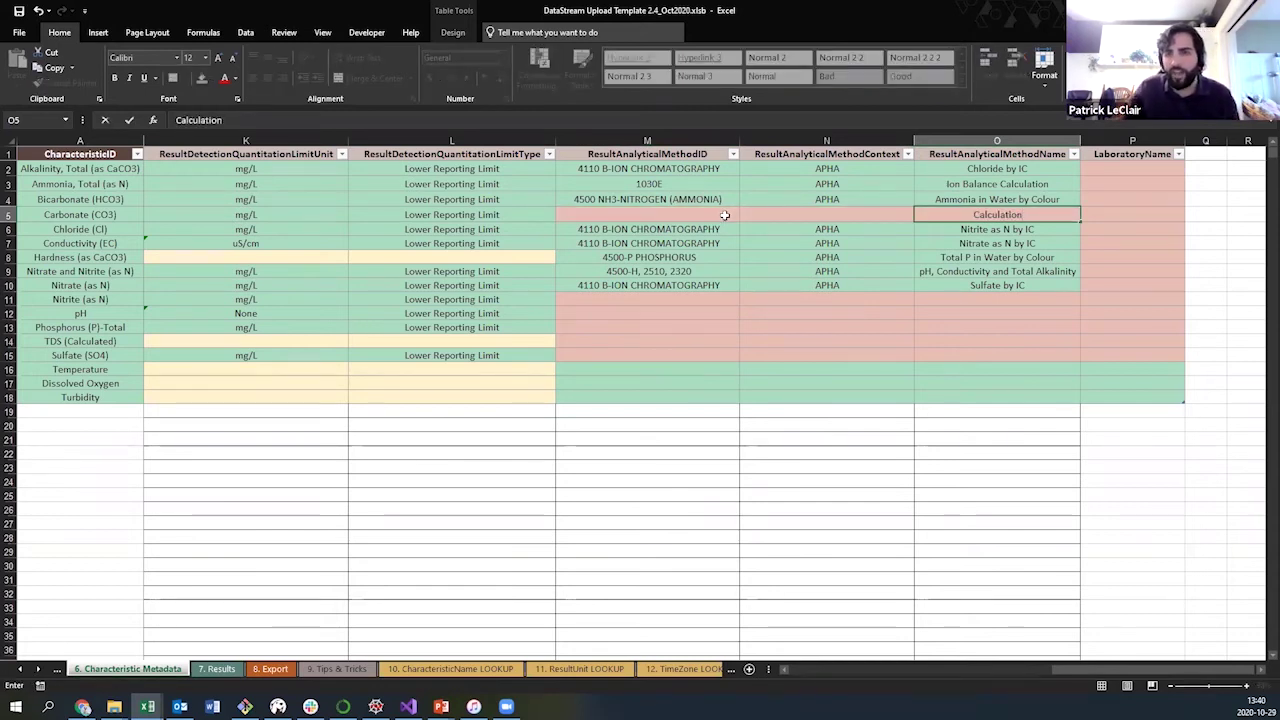
{"action": "type", "text": "on"}
{"action": "key", "text": "Tab"}
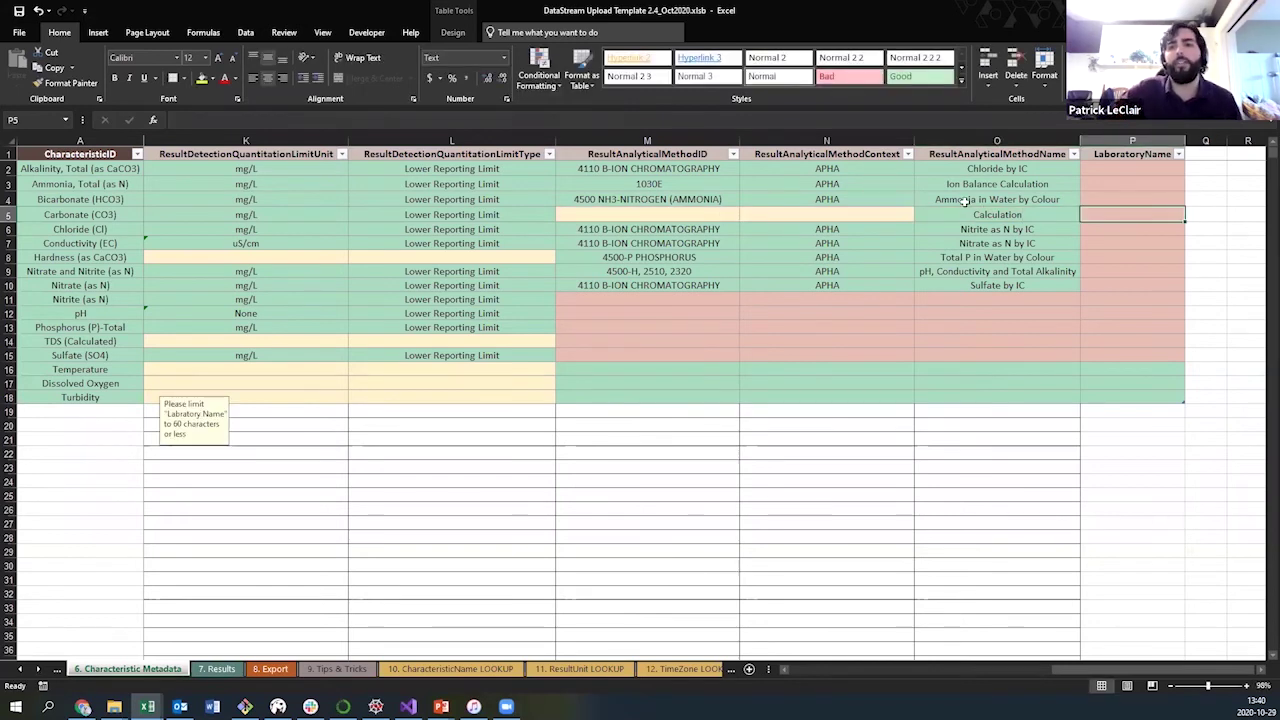
- Enter "Lab" as the LaboratoryName in P2 and paste it as values into P3:P10
{"action": "left_click", "coordinate": [1131, 170]}
{"action": "type", "text": "Lab"}
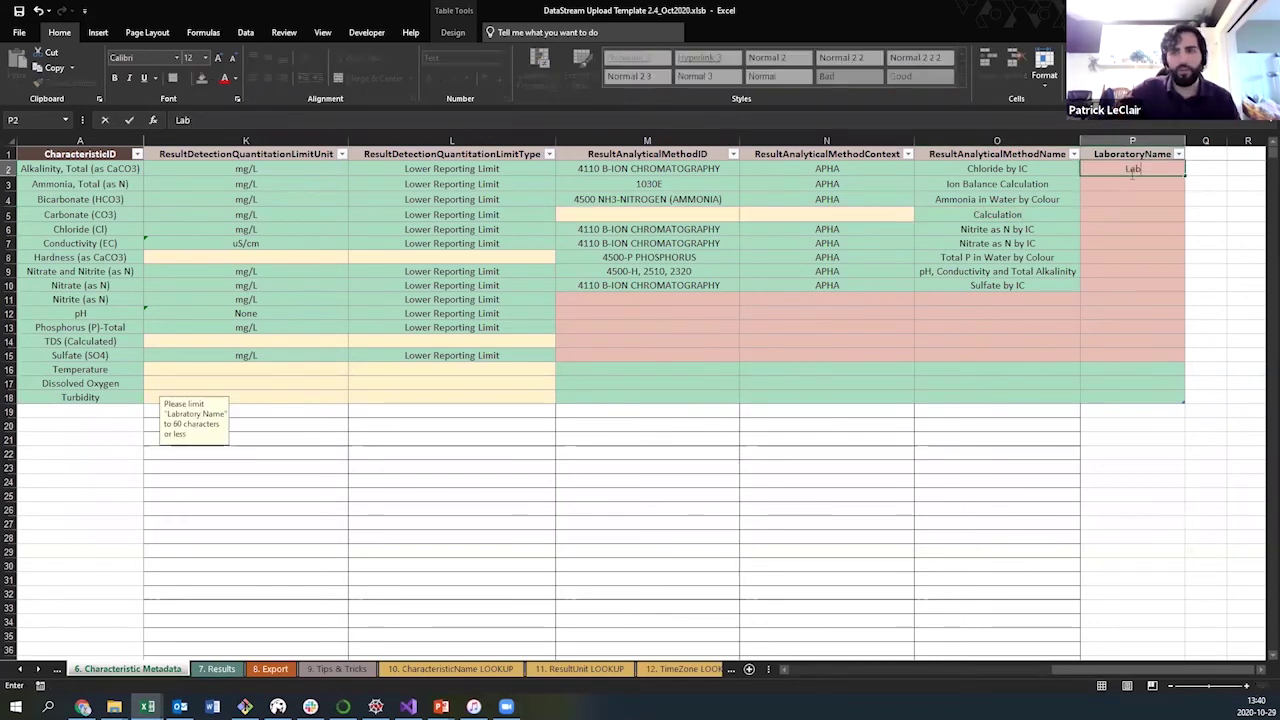
{"action": "key", "text": "Return"}
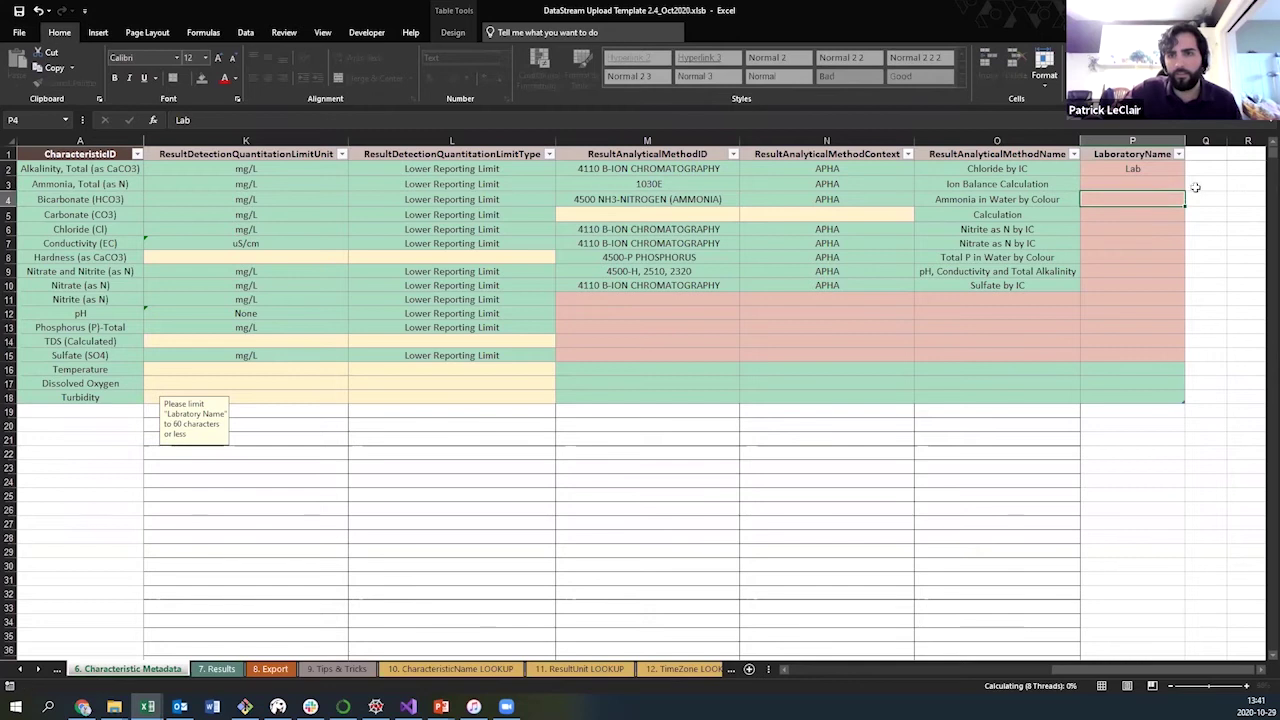
{"action": "left_click", "coordinate": [1155, 167]}
{"action": "key", "text": "ctrl+c"}
{"action": "left_click_drag", "start_coordinate": [1152, 184], "coordinate": [1171, 285]}
{"action": "right_click", "coordinate": [1157, 263]}
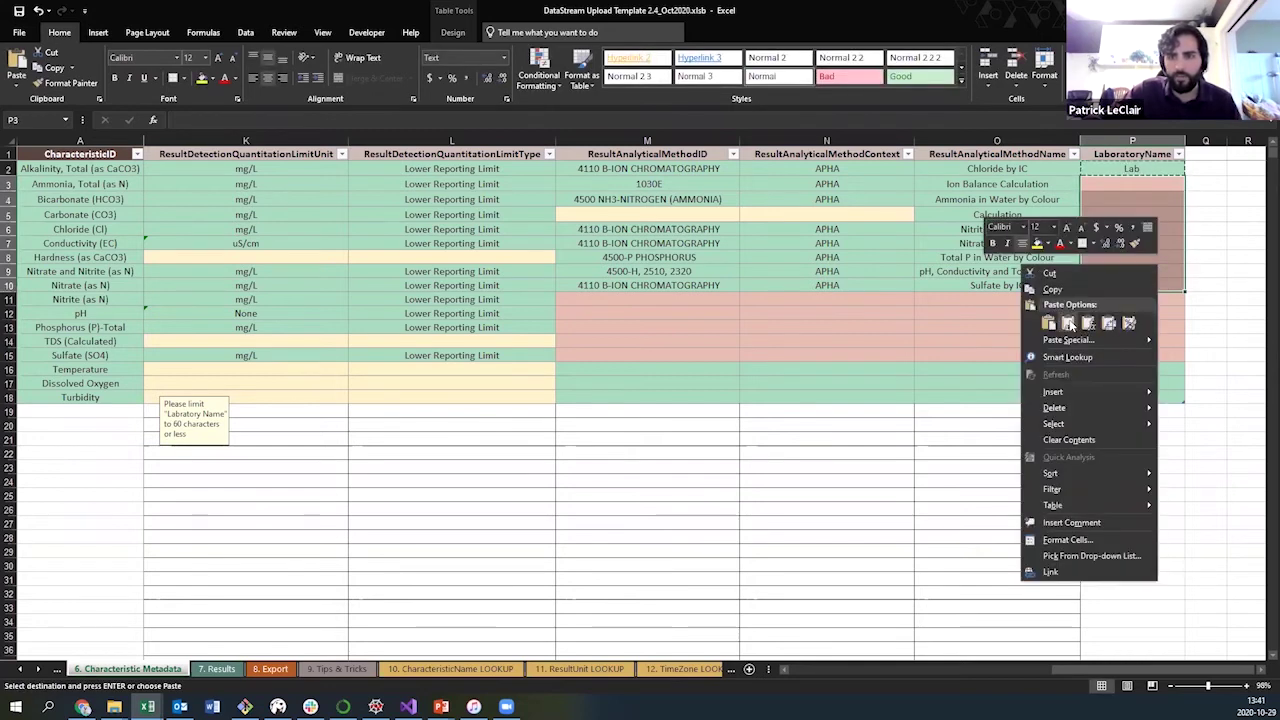
{"action": "left_click", "coordinate": [1066, 320]}
{"action": "left_click", "coordinate": [962, 465]}
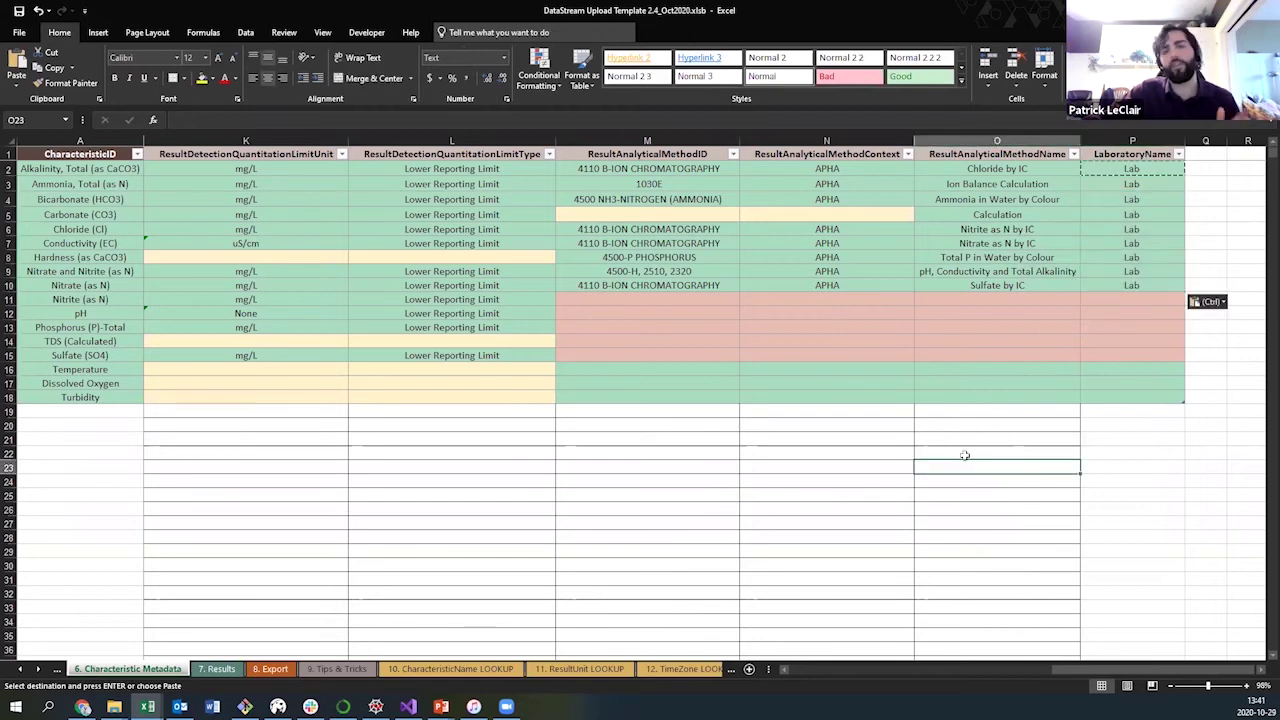
- Copy the complete Alkalinity, Total (as CaCO3) record from row 2 and paste it into row 19 from A19
{"action": "mouse_move", "coordinate": [1062, 672]}
{"action": "left_mouse_down"}
{"action": "mouse_move", "coordinate": [1030, 672]}
{"action": "mouse_move", "coordinate": [1062, 672]}
{"action": "left_mouse_up"}
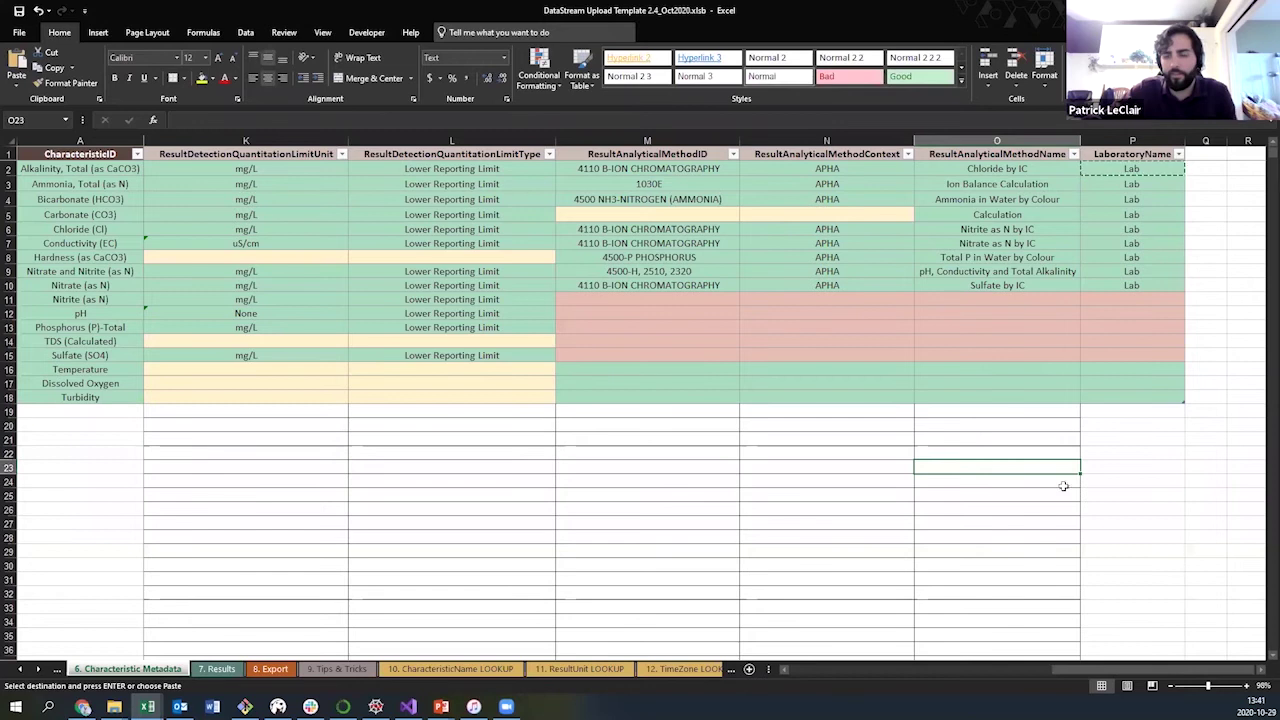
{"action": "left_click_drag", "start_coordinate": [1100, 678], "coordinate": [835, 675]}
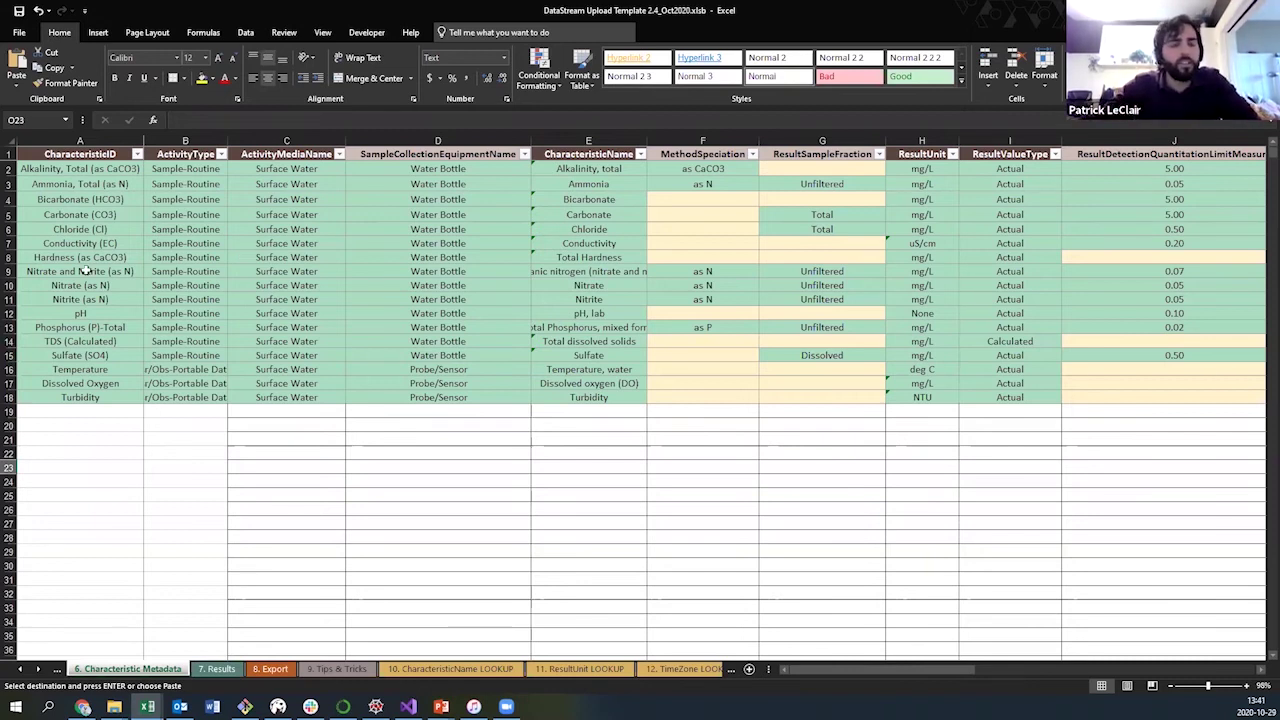
{"action": "left_click", "coordinate": [108, 230]}
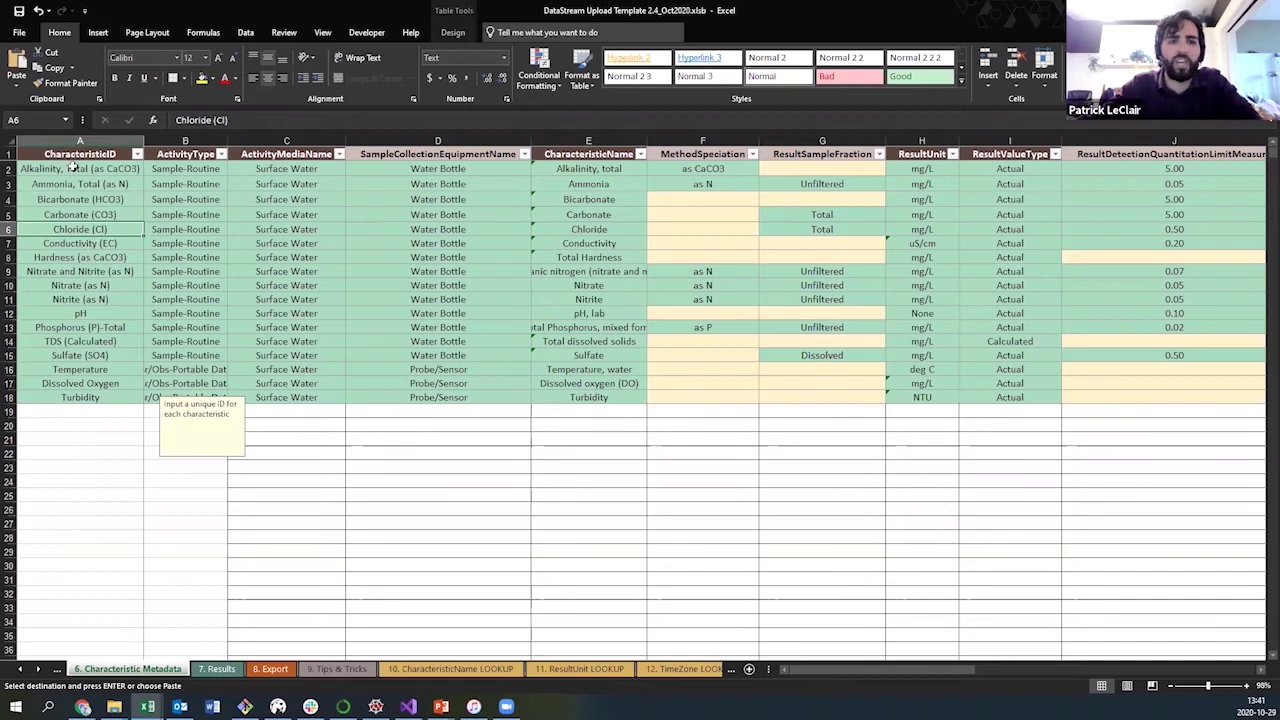
{"action": "left_click", "coordinate": [27, 169]}
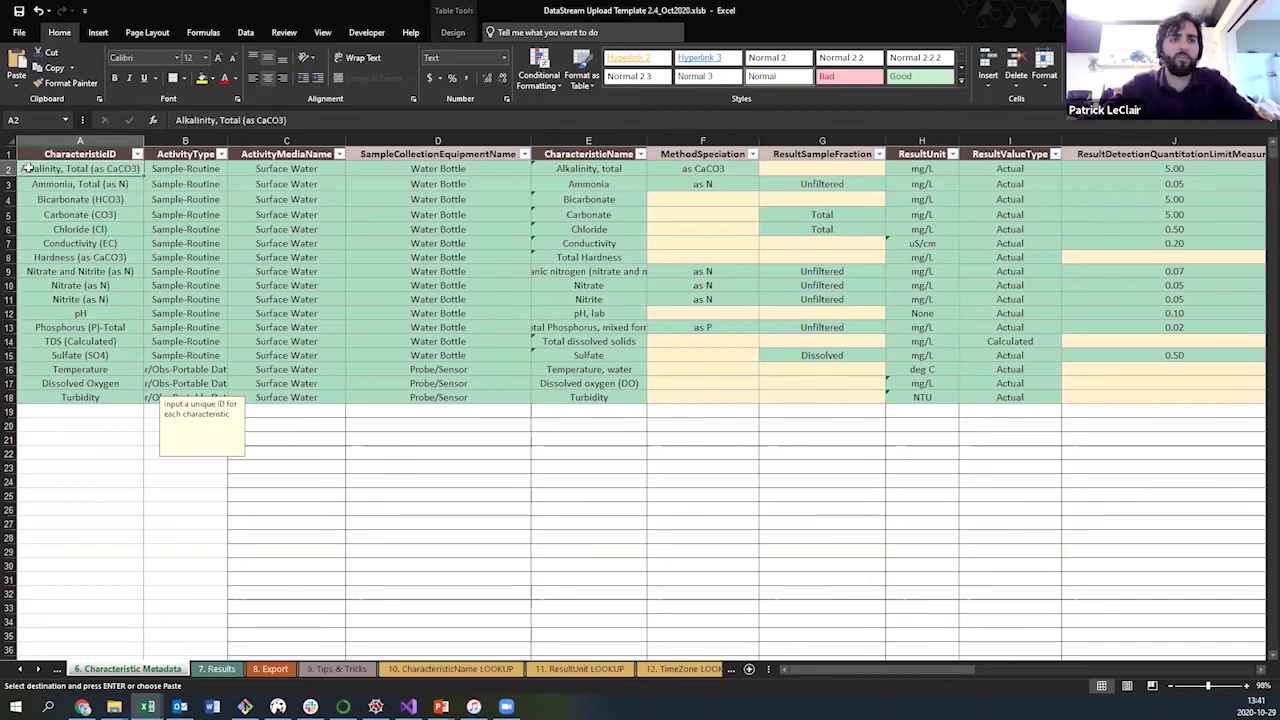
{"action": "key", "text": "ctrl+shift+Right"}
{"action": "key", "text": "ctrl+shift+Right"}
{"action": "key", "text": "ctrl+shift+Right"}
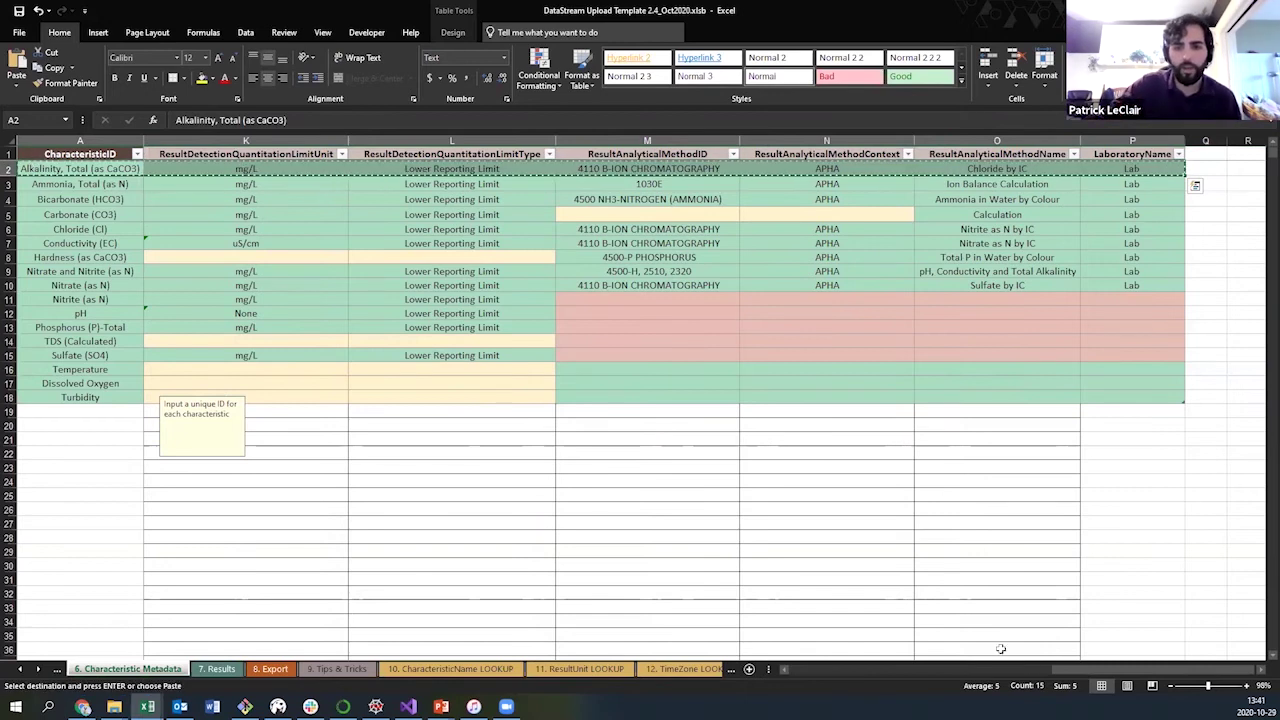
{"action": "left_click_drag", "start_coordinate": [1086, 670], "coordinate": [740, 670]}
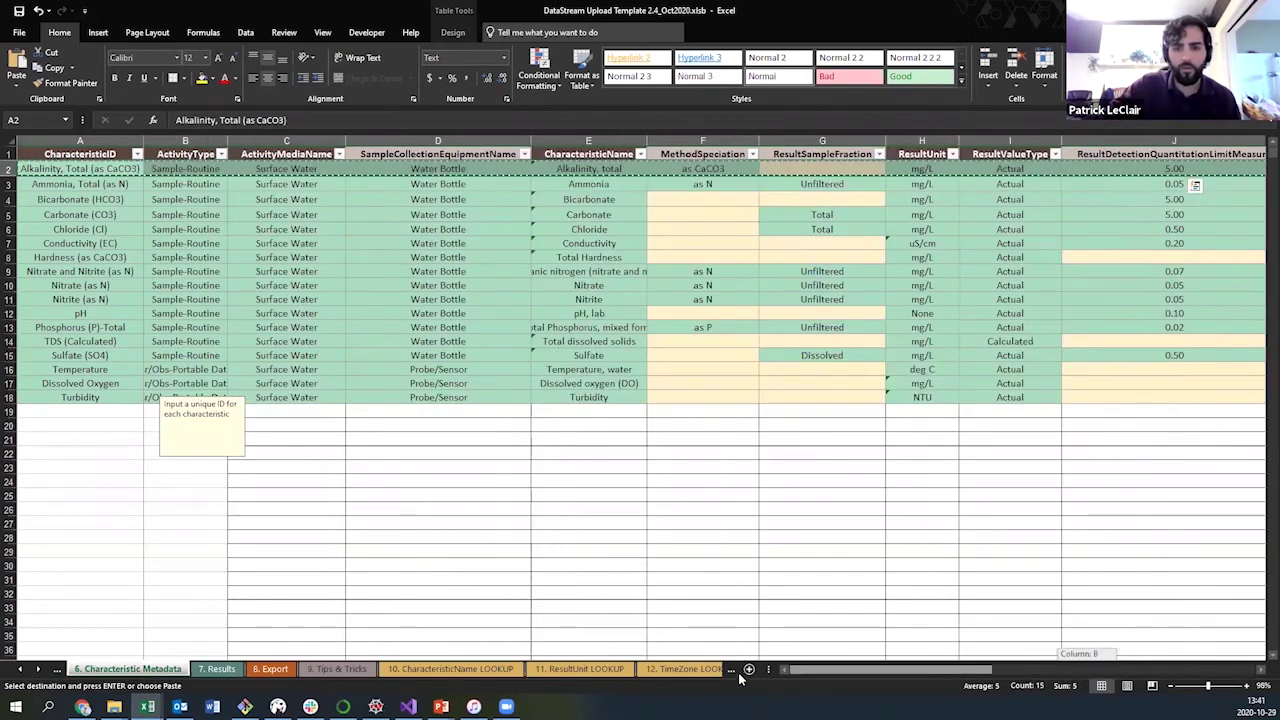
{"action": "left_click", "coordinate": [96, 411]}
{"action": "right_click", "coordinate": [96, 411]}
{"action": "left_click", "coordinate": [158, 187]}
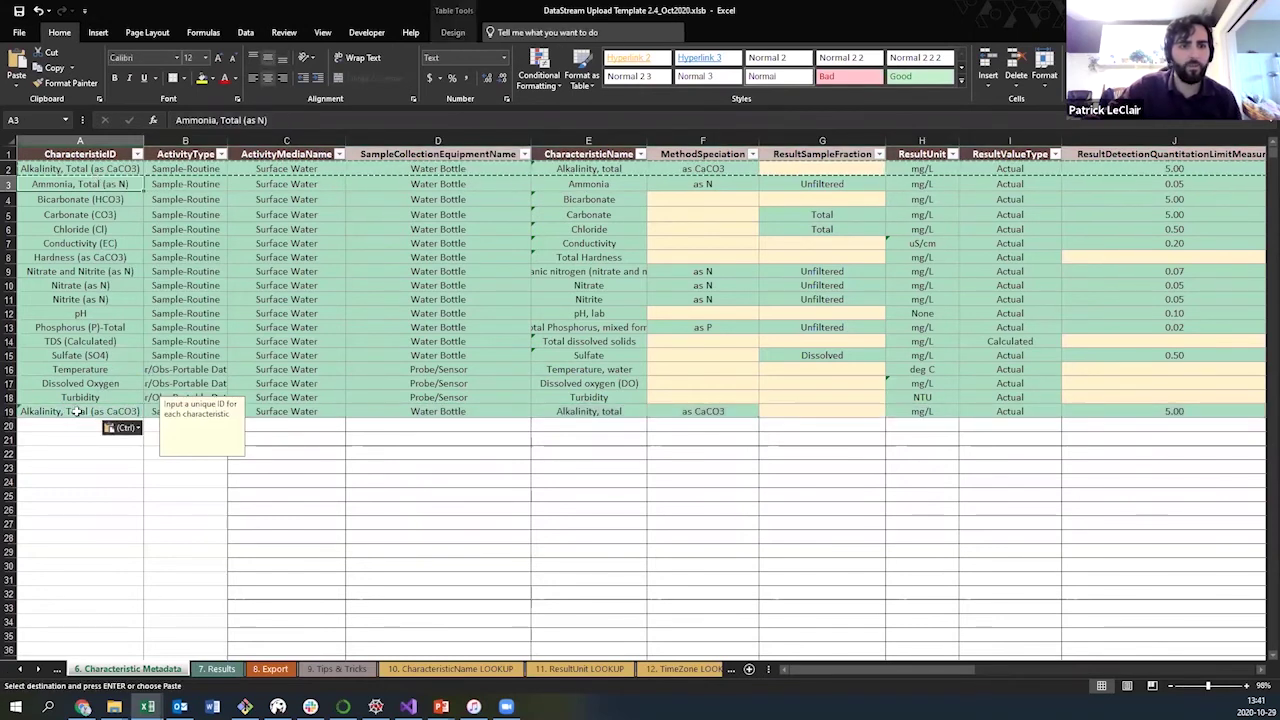
{"action": "left_click", "coordinate": [29, 397]}
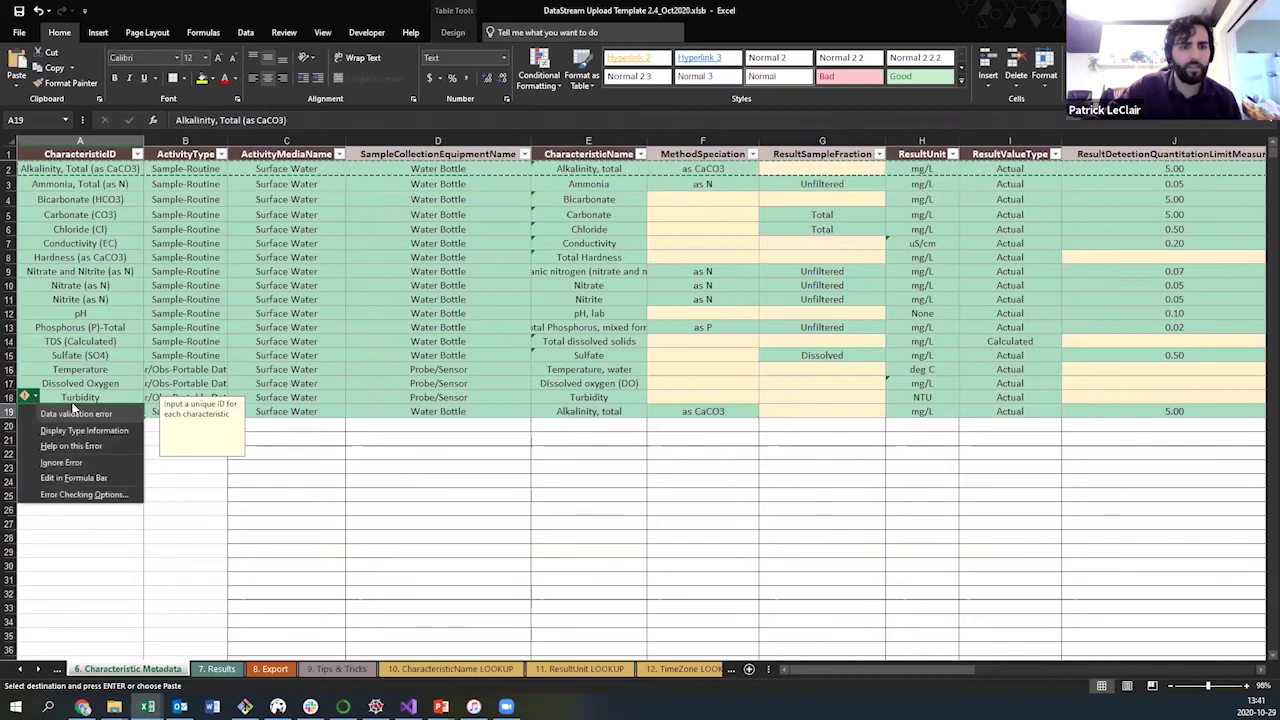
{"action": "key", "text": "Escape"}
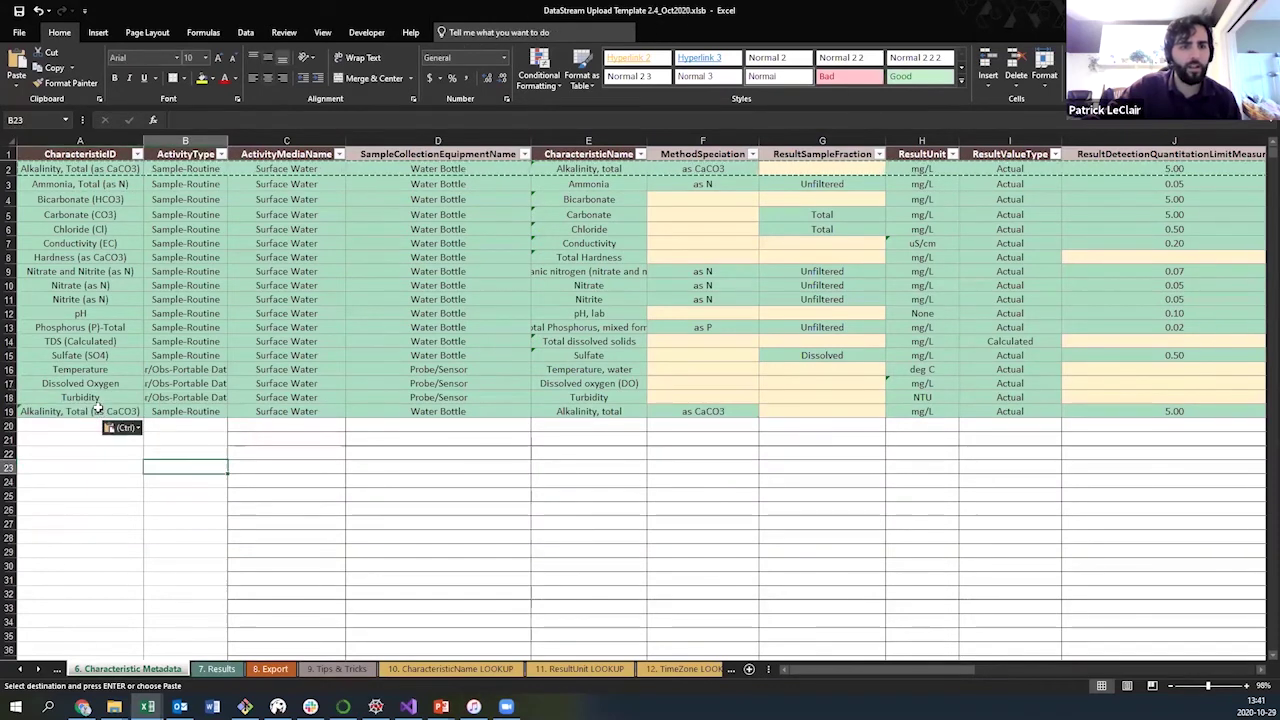
- Append " - mg/l" to the CharacteristicID in A2 and widen column A to fit its contents
{"action": "double_click", "coordinate": [140, 170]}
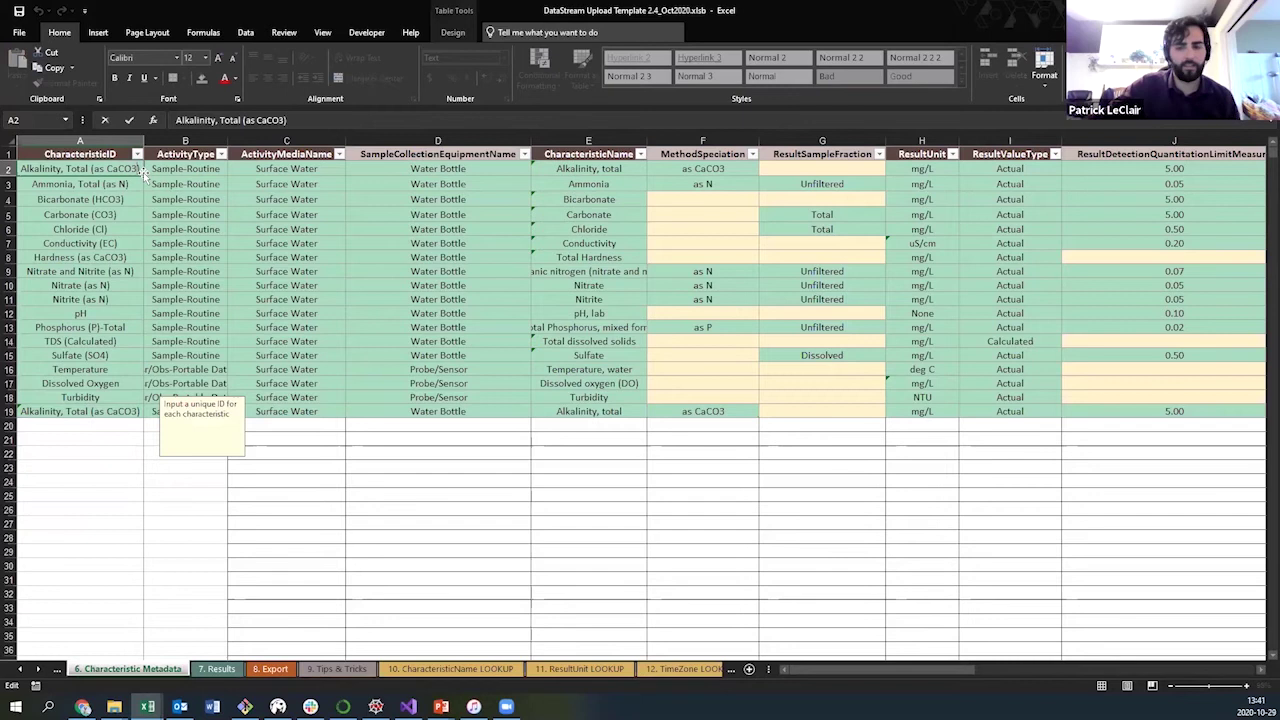
{"action": "type", "text": "-"}
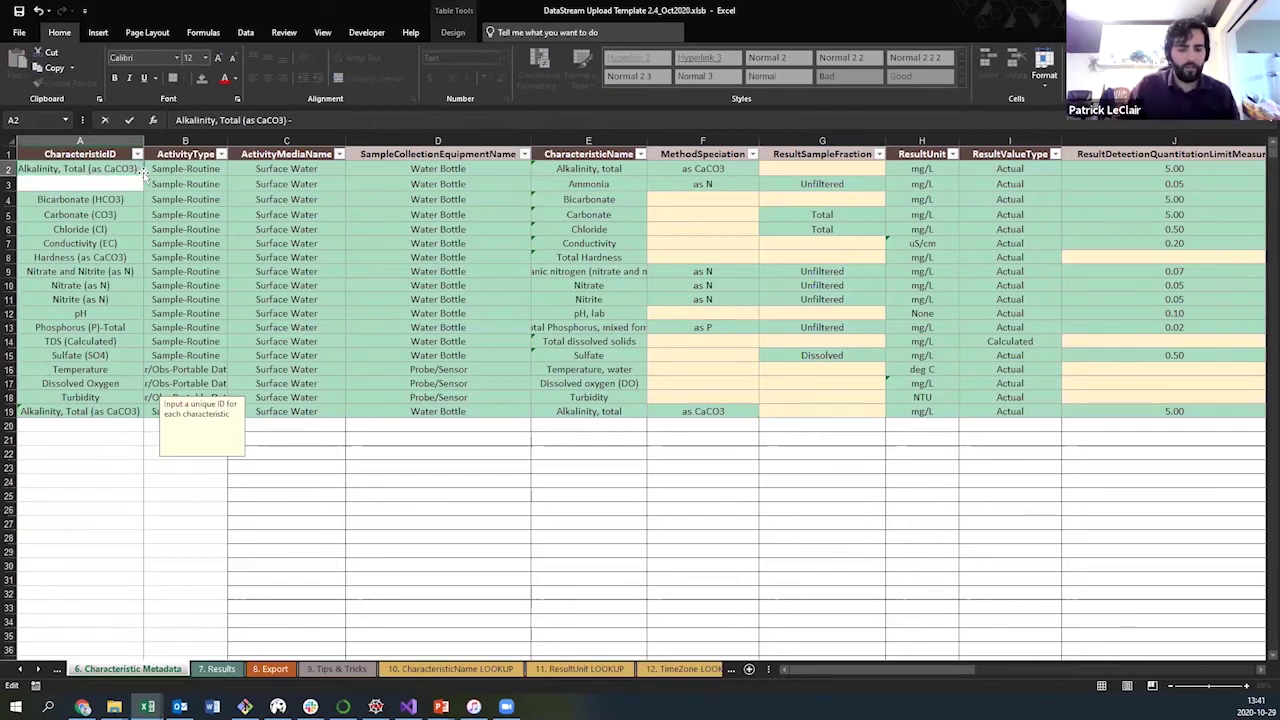
{"action": "type", "text": " mg/l"}
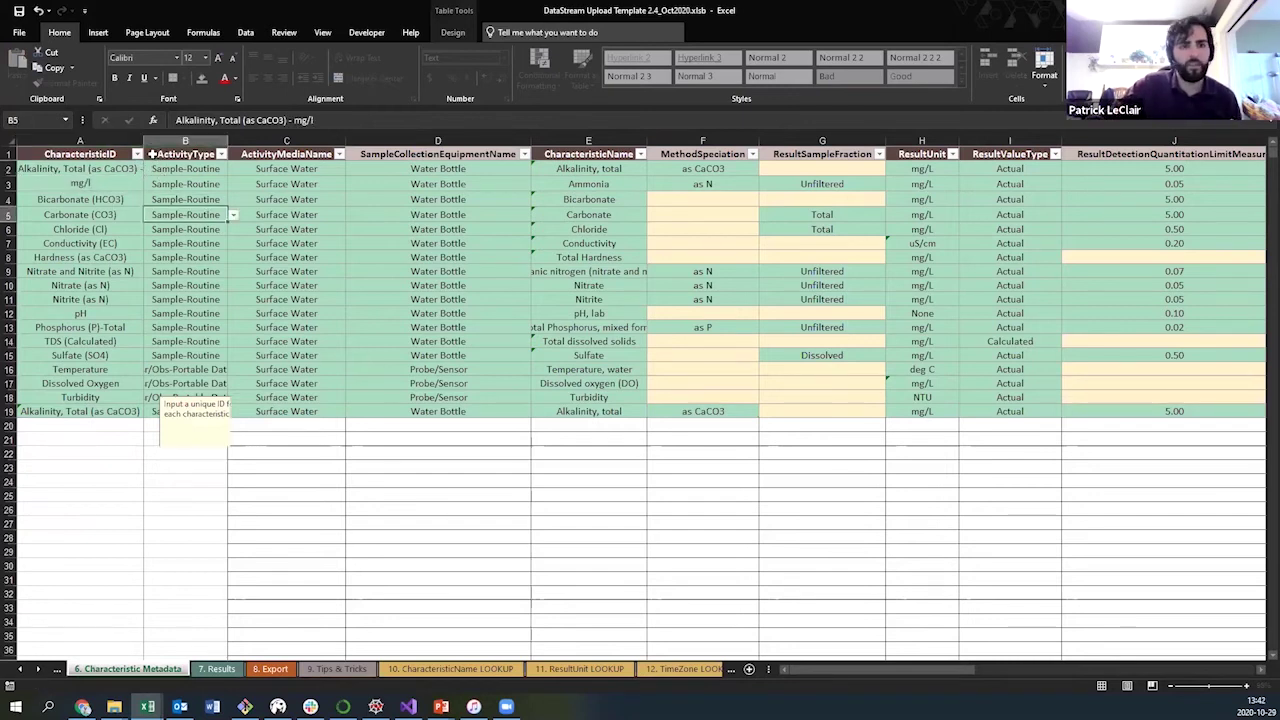
{"action": "left_click", "coordinate": [168, 216]}
{"action": "double_click", "coordinate": [144, 141]}
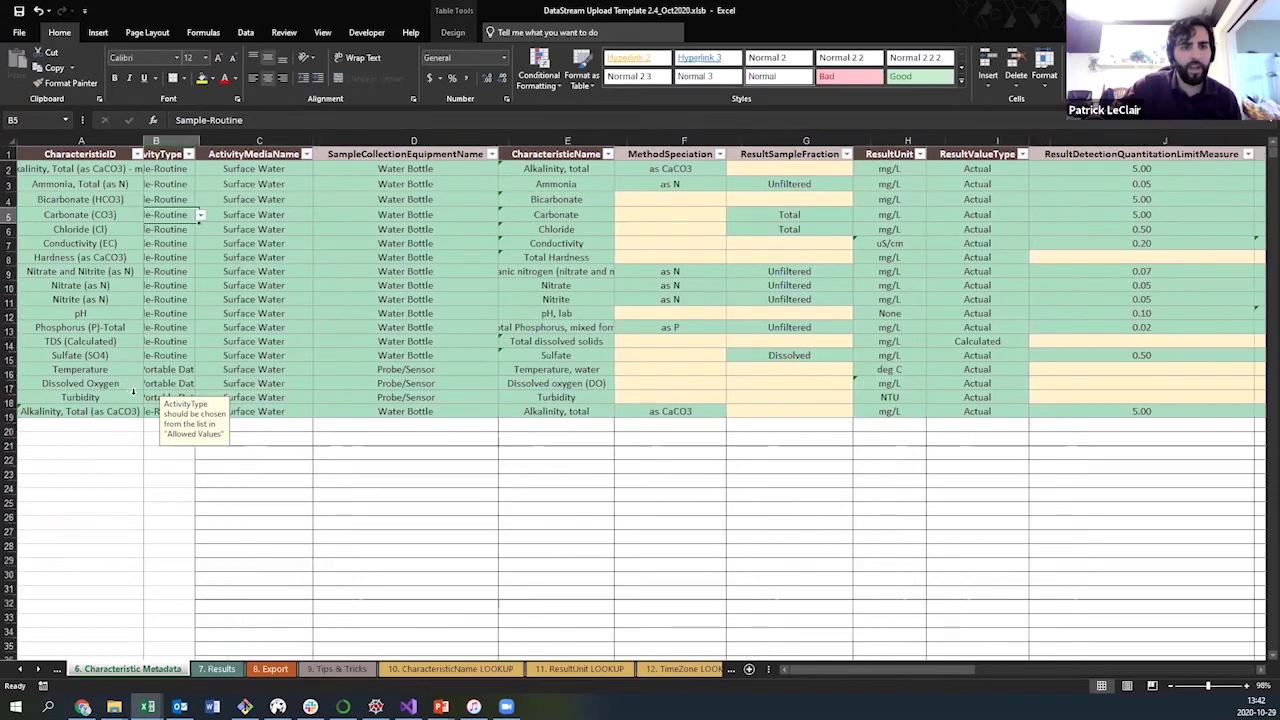
- Append " - ng/l" to the duplicated alkalinity CharacteristicID in A19
{"action": "left_click", "coordinate": [150, 411]}
{"action": "key", "text": "F2"}
{"action": "type", "text": "- mg/l"}
{"action": "key", "text": "BackSpace"}
{"action": "key", "text": "BackSpace"}
{"action": "key", "text": "BackSpace"}
{"action": "key", "text": "BackSpace"}
{"action": "type", "text": "ng/l"}
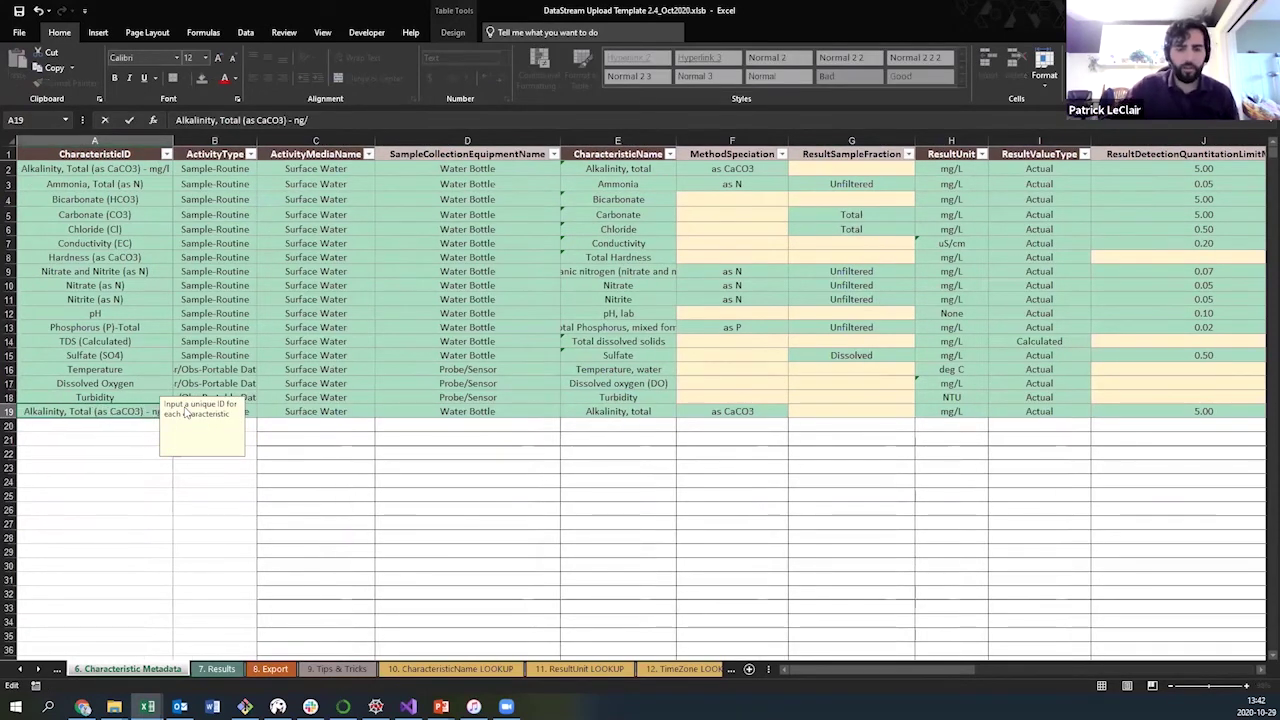
{"action": "key", "text": "Tab"}
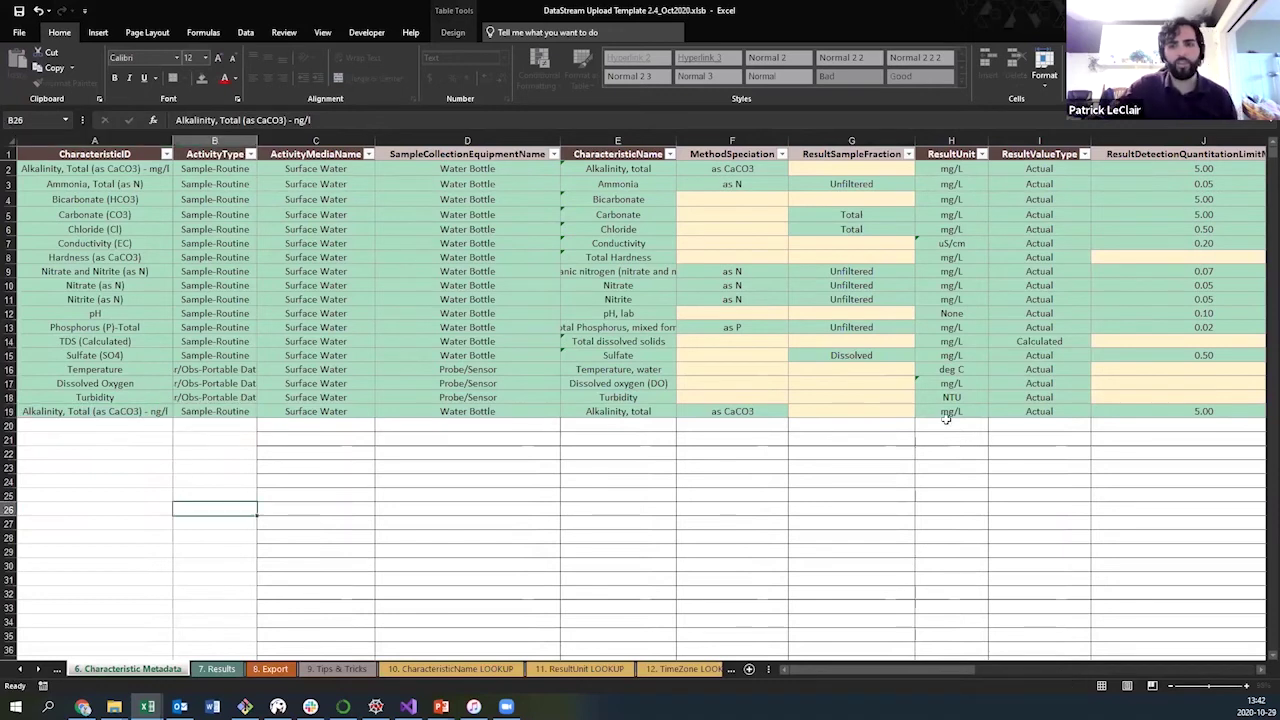
- Set the ResultUnit of the duplicated alkalinity record in H19 to ng/L
{"action": "left_click", "coordinate": [950, 411]}
{"action": "type", "text": "ng"}
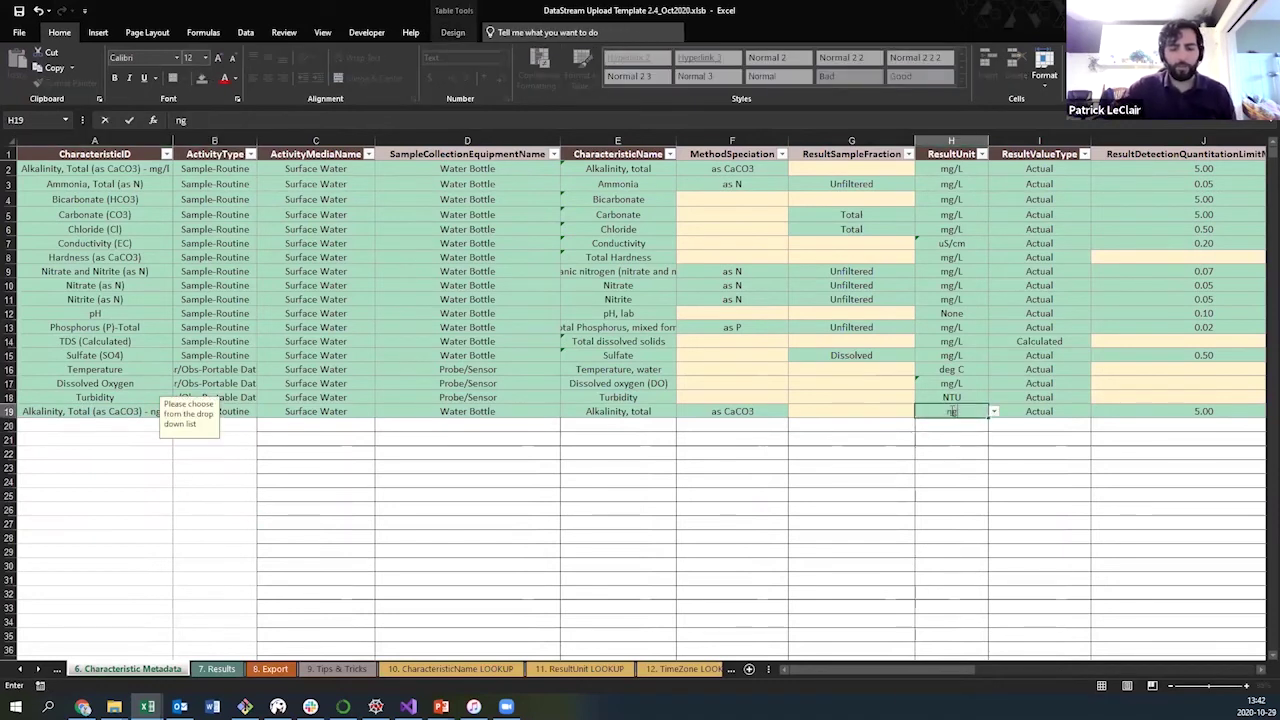
{"action": "type", "text": "/L"}
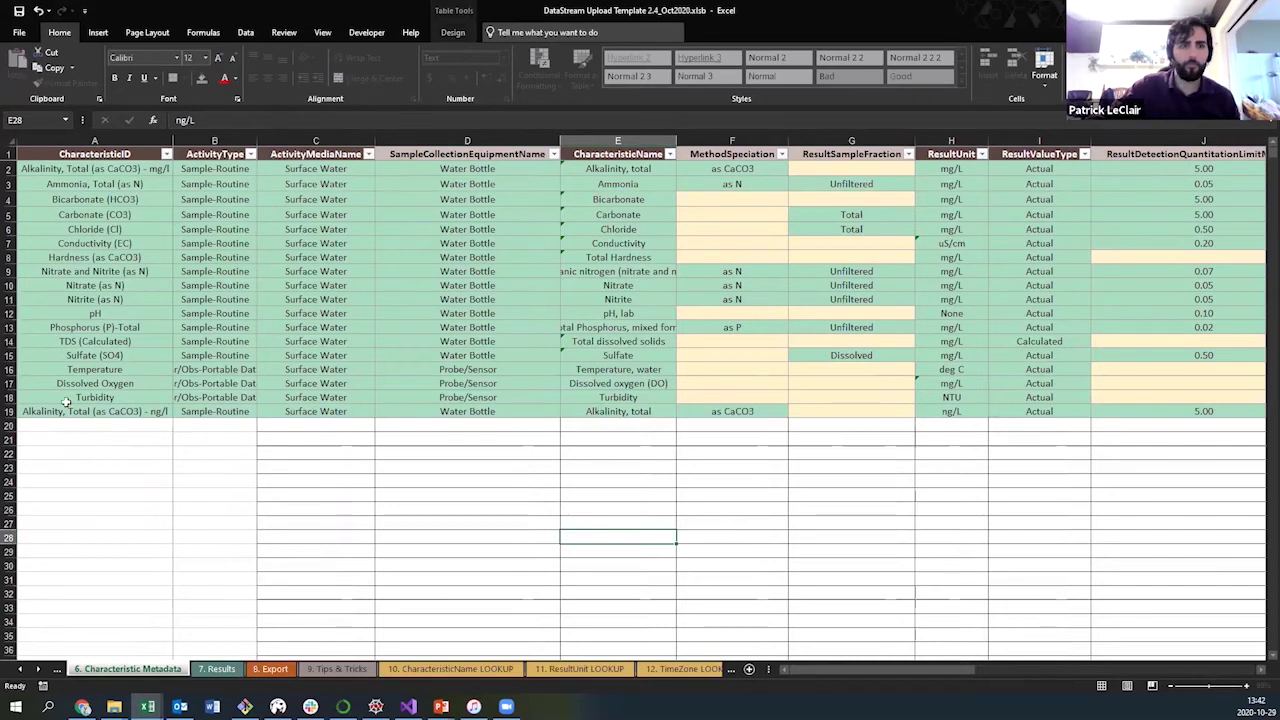
- Copy the ng/l alkalinity record in row 19 and paste its contents into row 20
{"action": "left_click", "coordinate": [60, 425]}
{"action": "left_click", "coordinate": [9, 411]}
{"action": "key", "text": "ctrl+c"}
{"action": "key", "text": "Down"}
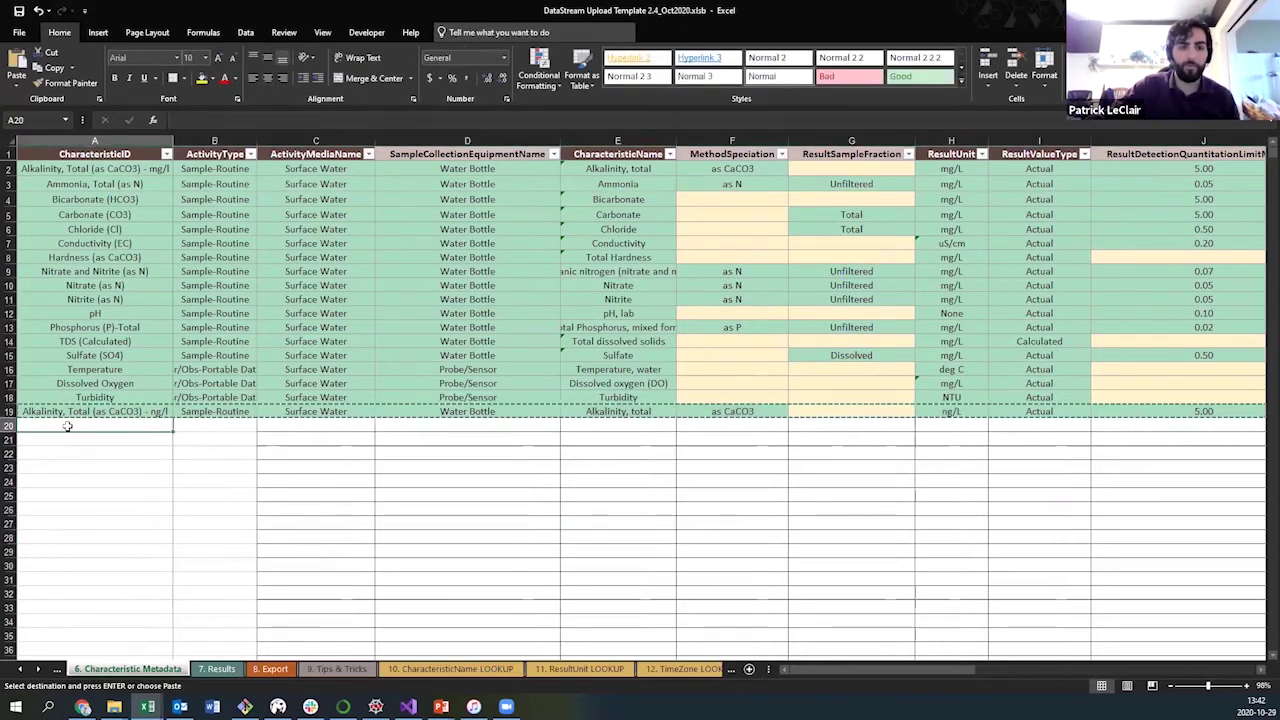
{"action": "right_click", "coordinate": [68, 428]}
{"action": "left_click", "coordinate": [115, 204]}
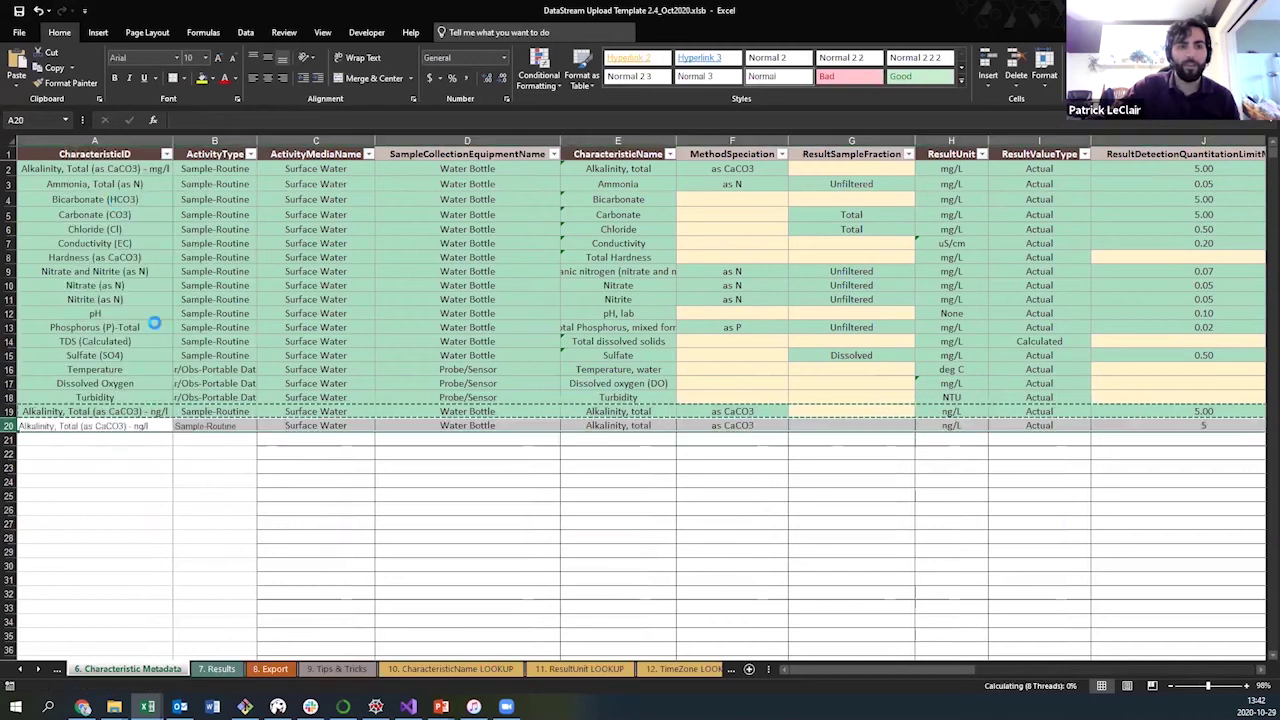
- Append " - Lab 1" to the alkalinity CharacteristicID in A19
{"action": "double_click", "coordinate": [162, 412]}
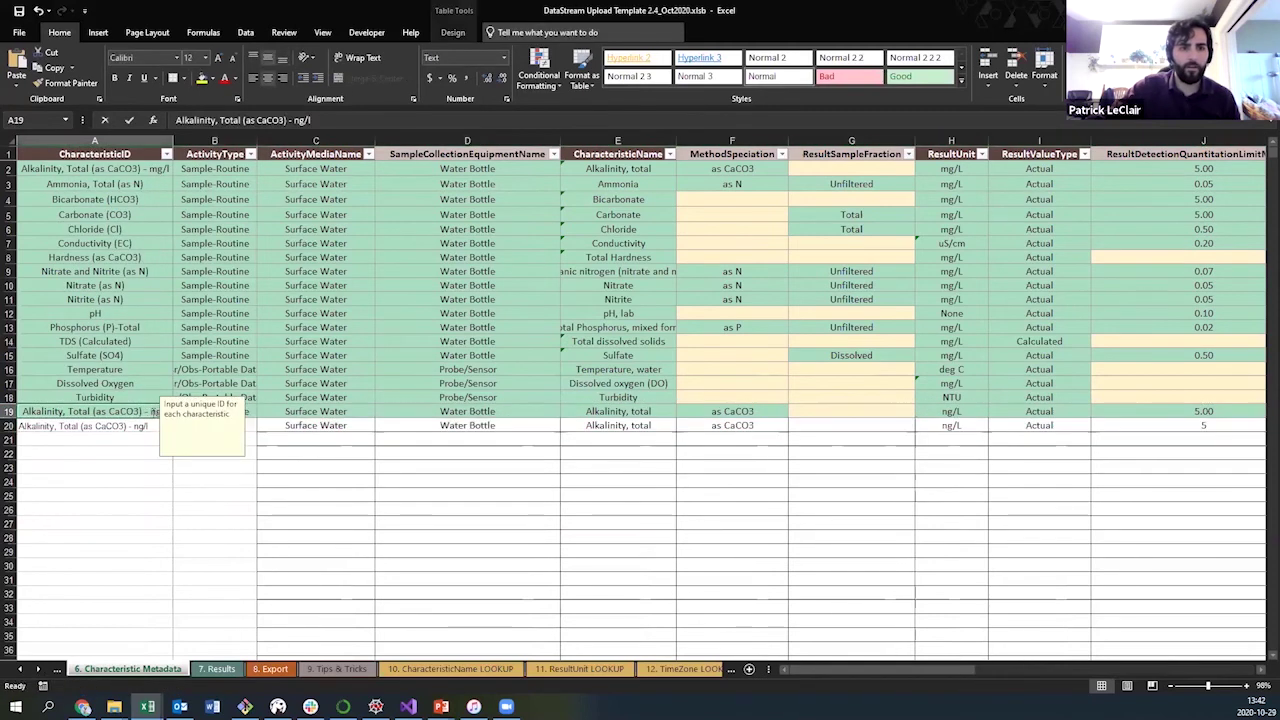
{"action": "type", "text": "- Lab 1"}
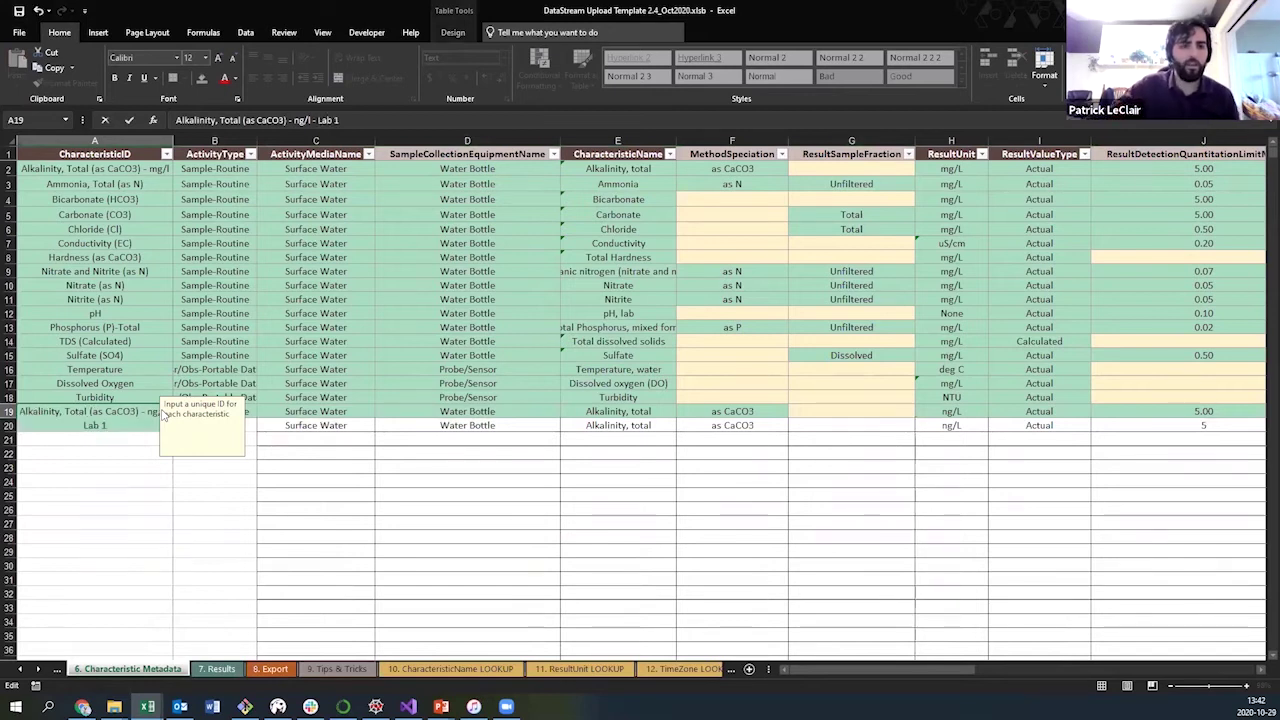
{"action": "key", "text": "Return"}
- Copy the "Lab 1" alkalinity CharacteristicID from A19 into A20 and change its ending to "Lab 2"
{"action": "left_click", "coordinate": [122, 413]}
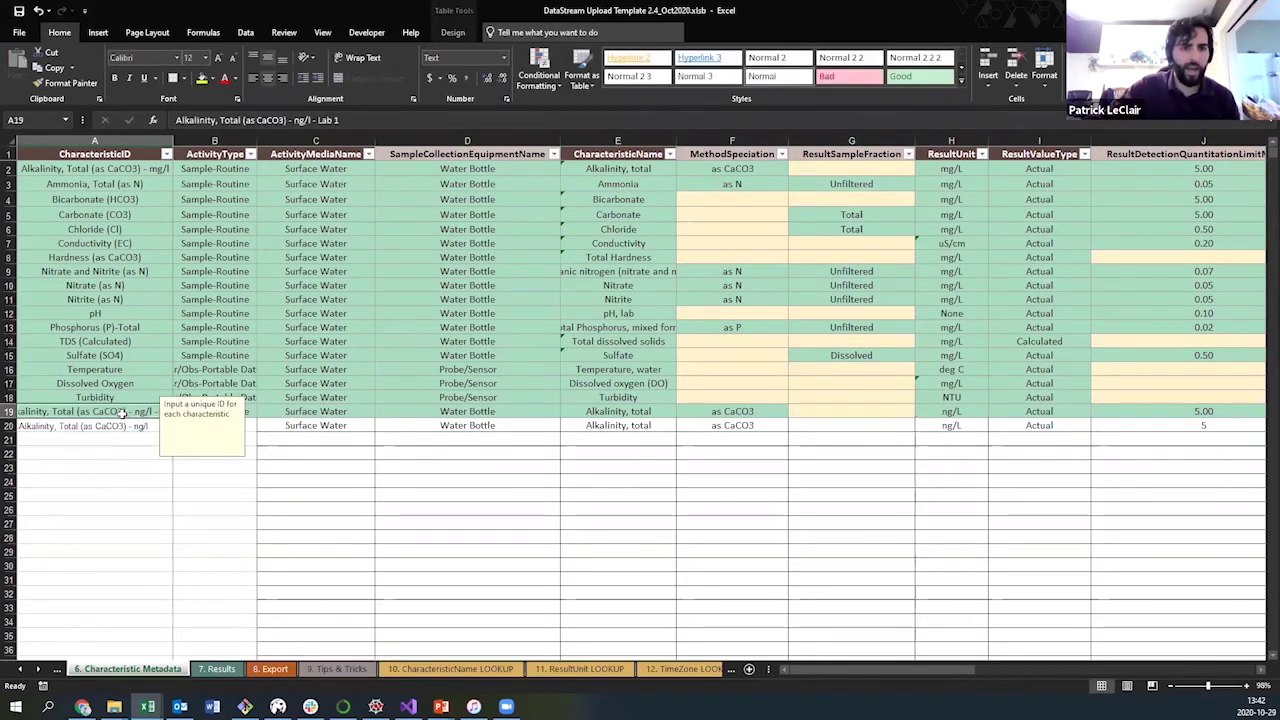
{"action": "key", "text": "ctrl+c"}
{"action": "left_click", "coordinate": [120, 426]}
{"action": "right_click", "coordinate": [120, 427]}
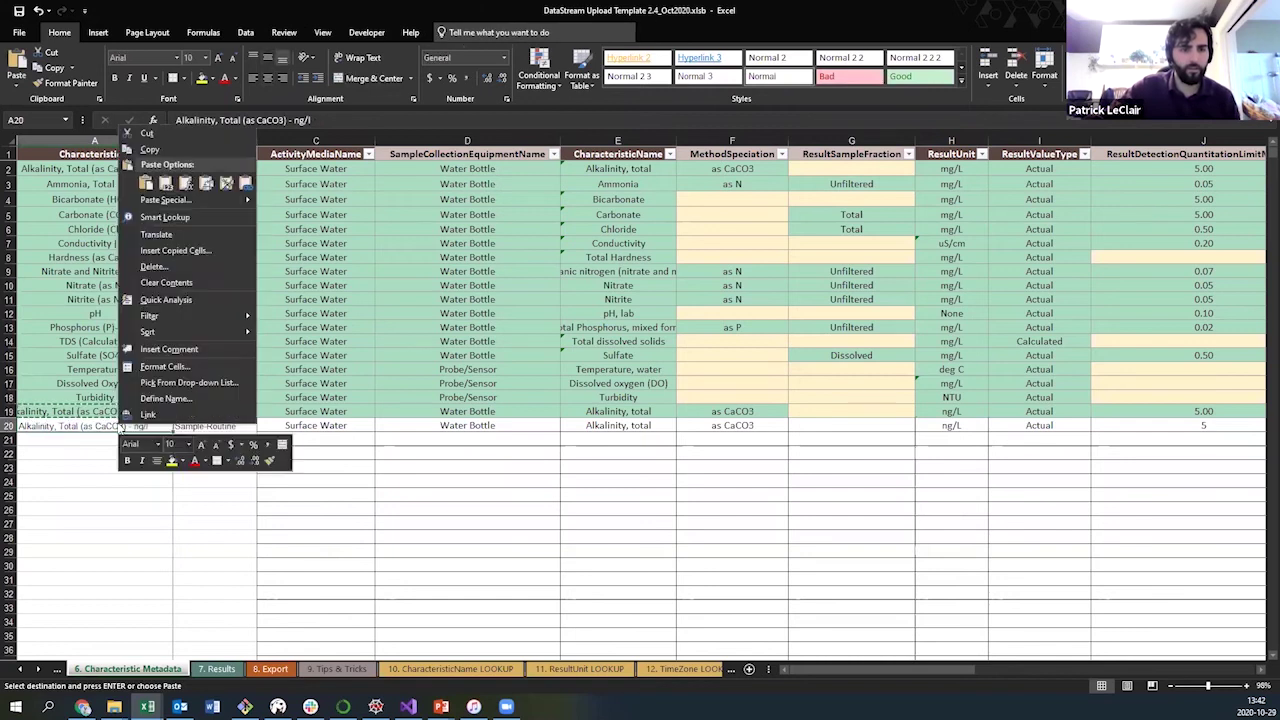
{"action": "left_click", "coordinate": [166, 183]}
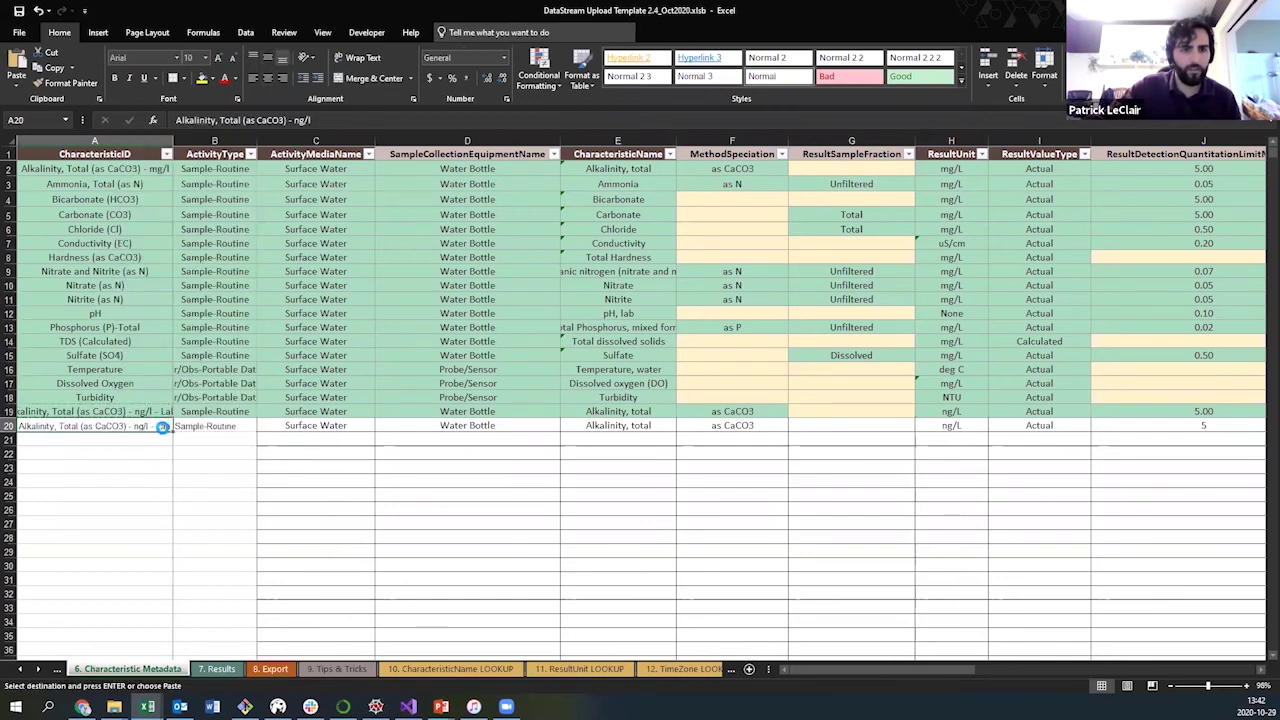
{"action": "double_click", "coordinate": [164, 427]}
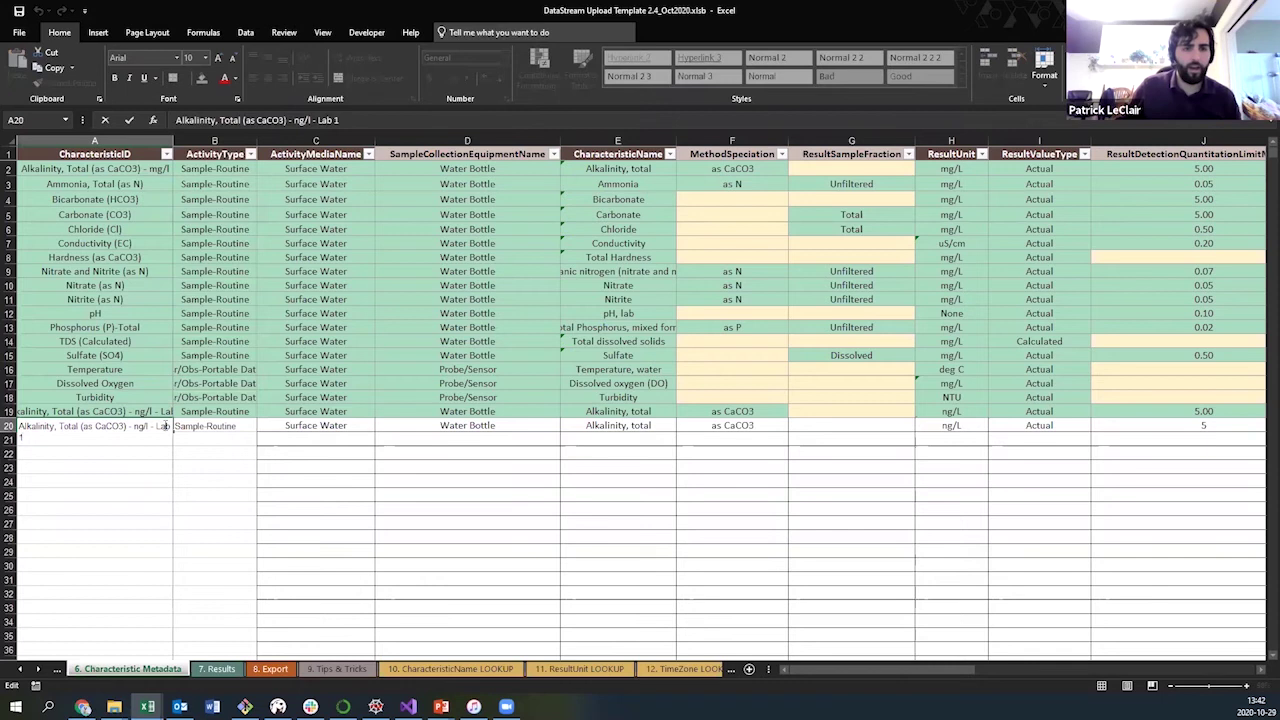
{"action": "key", "text": "BackSpace"}
{"action": "type", "text": "2"}
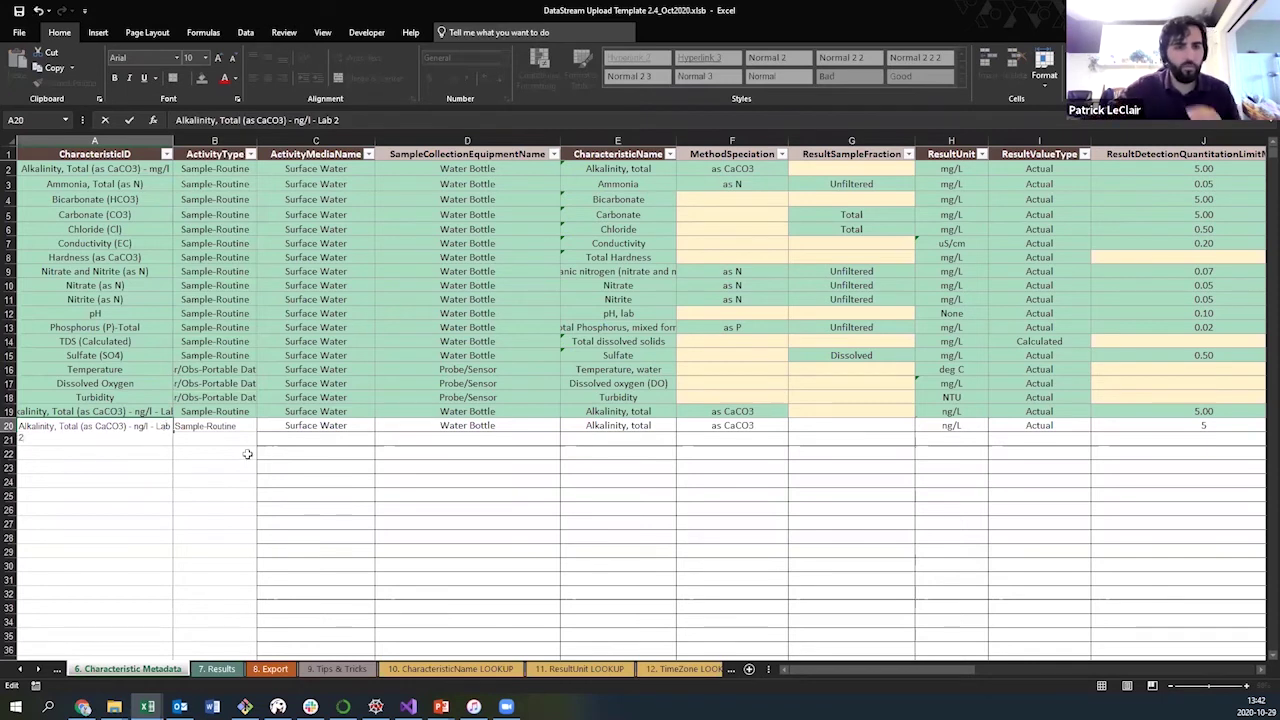
{"action": "left_click", "coordinate": [246, 466]}
- Set the LaboratoryName of the two ng/l alkalinity records to "Lab 1" in P19 and "Lab 2" in P20
{"action": "left_click_drag", "start_coordinate": [928, 669], "coordinate": [1194, 471]}
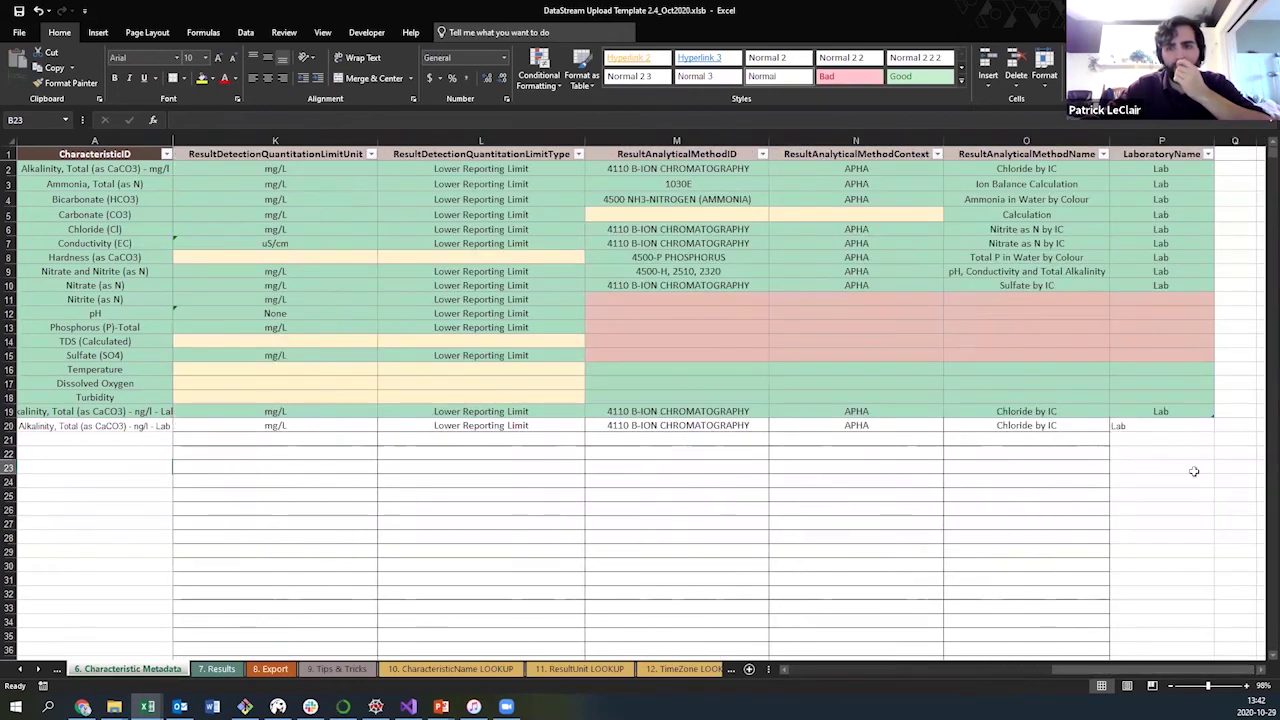
{"action": "double_click", "coordinate": [1173, 411]}
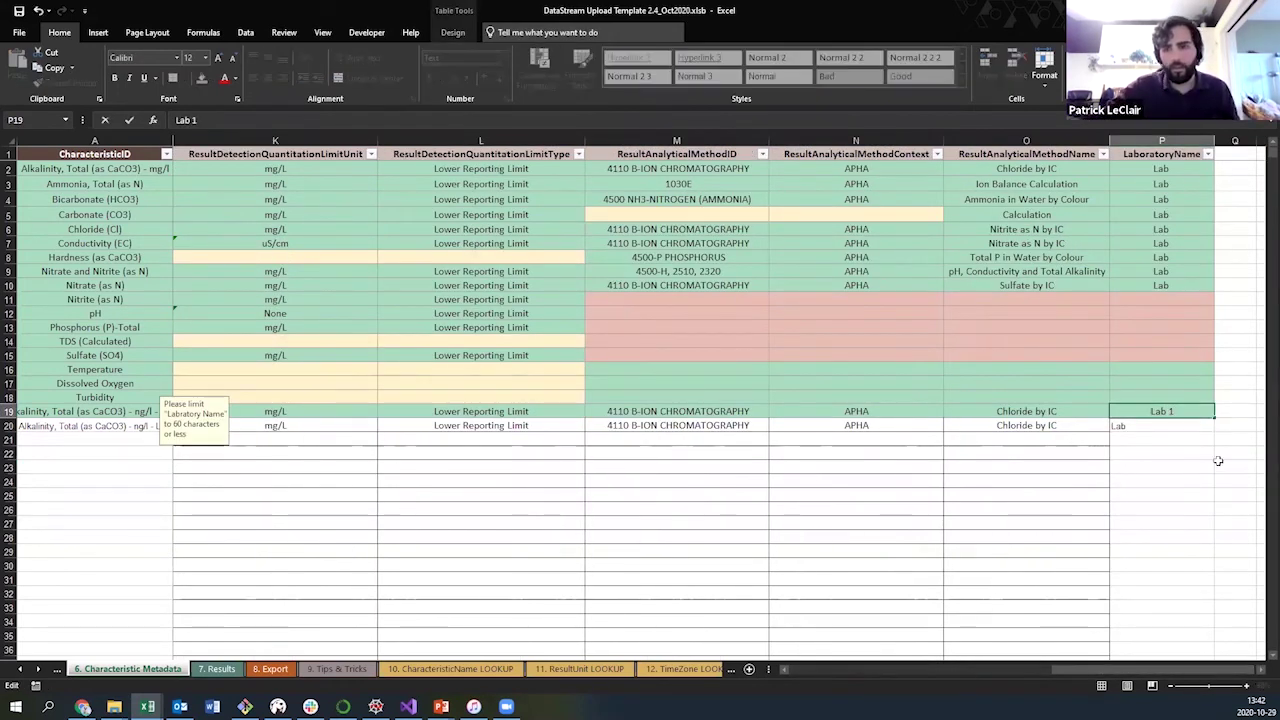
{"action": "double_click", "coordinate": [1162, 426]}
{"action": "type", "text": "2"}
{"action": "left_click", "coordinate": [1040, 451]}
- Go to the 7. Results sheet and look over the Results Summary sheet of dataset_1.xlsx
{"action": "left_click_drag", "start_coordinate": [1083, 669], "coordinate": [531, 569]}
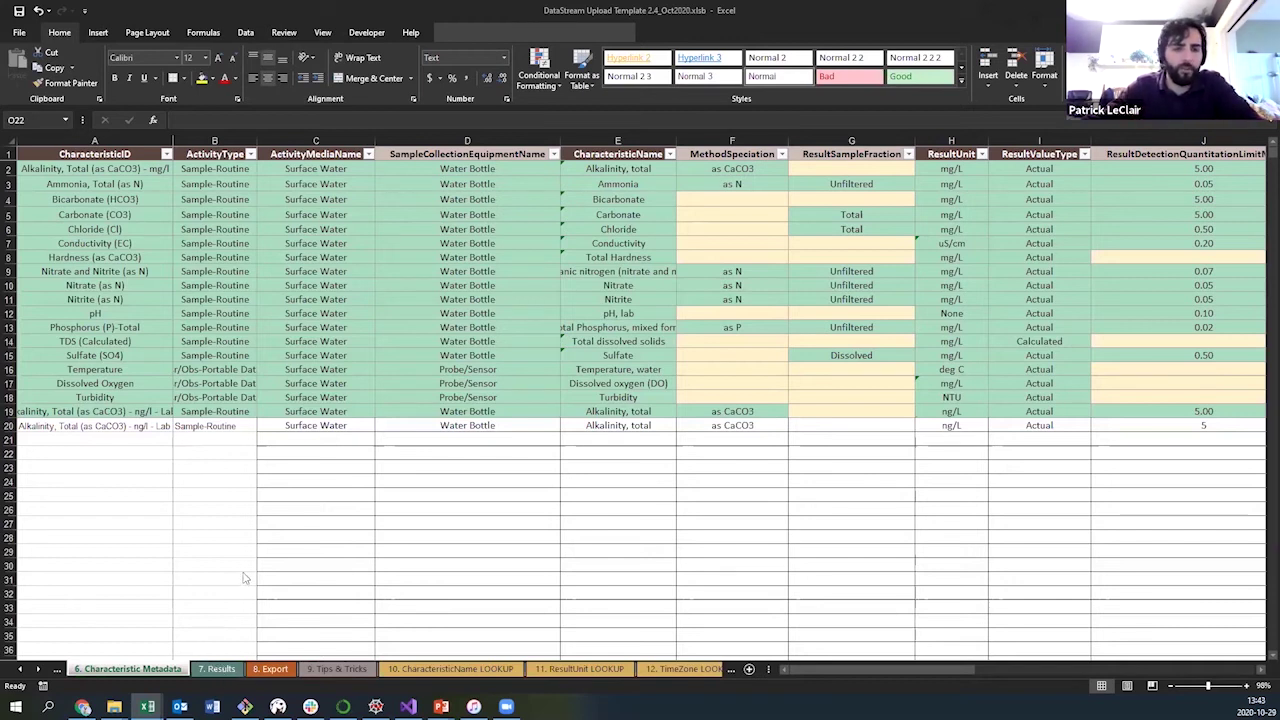
{"action": "left_click", "coordinate": [232, 674]}
{"action": "left_click", "coordinate": [191, 290]}
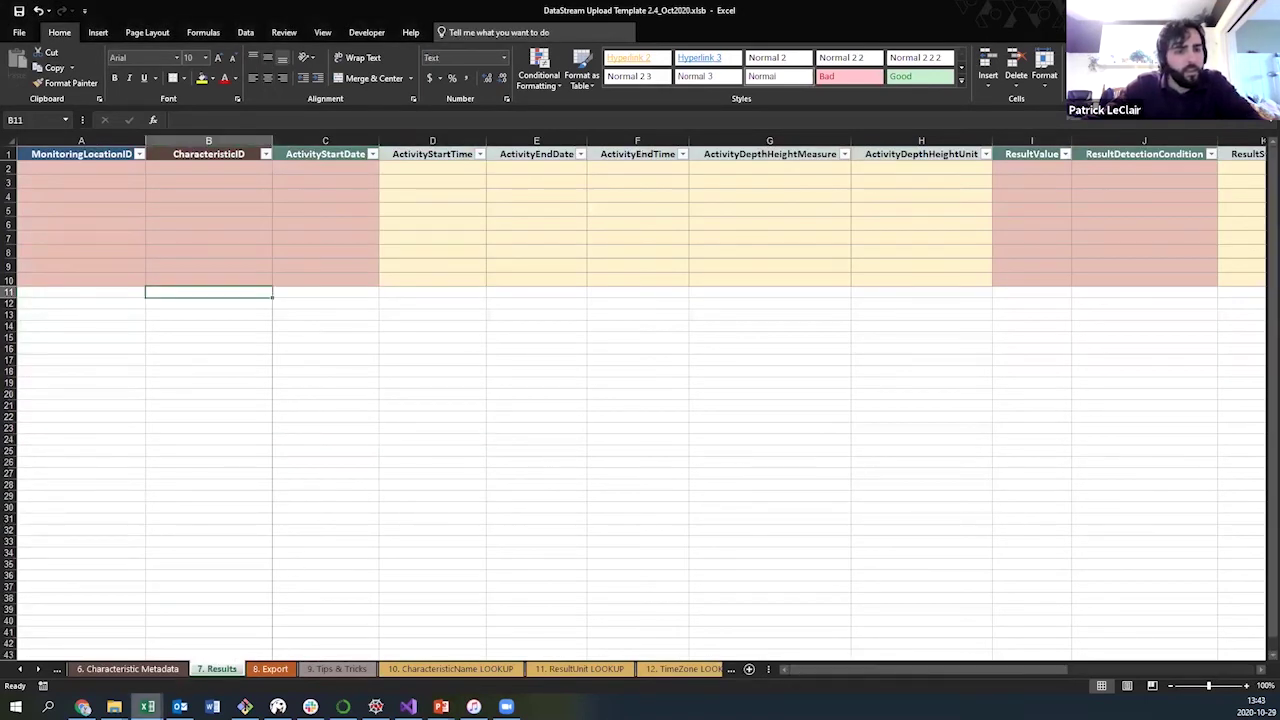
{"action": "mouse_move", "coordinate": [147, 707]}
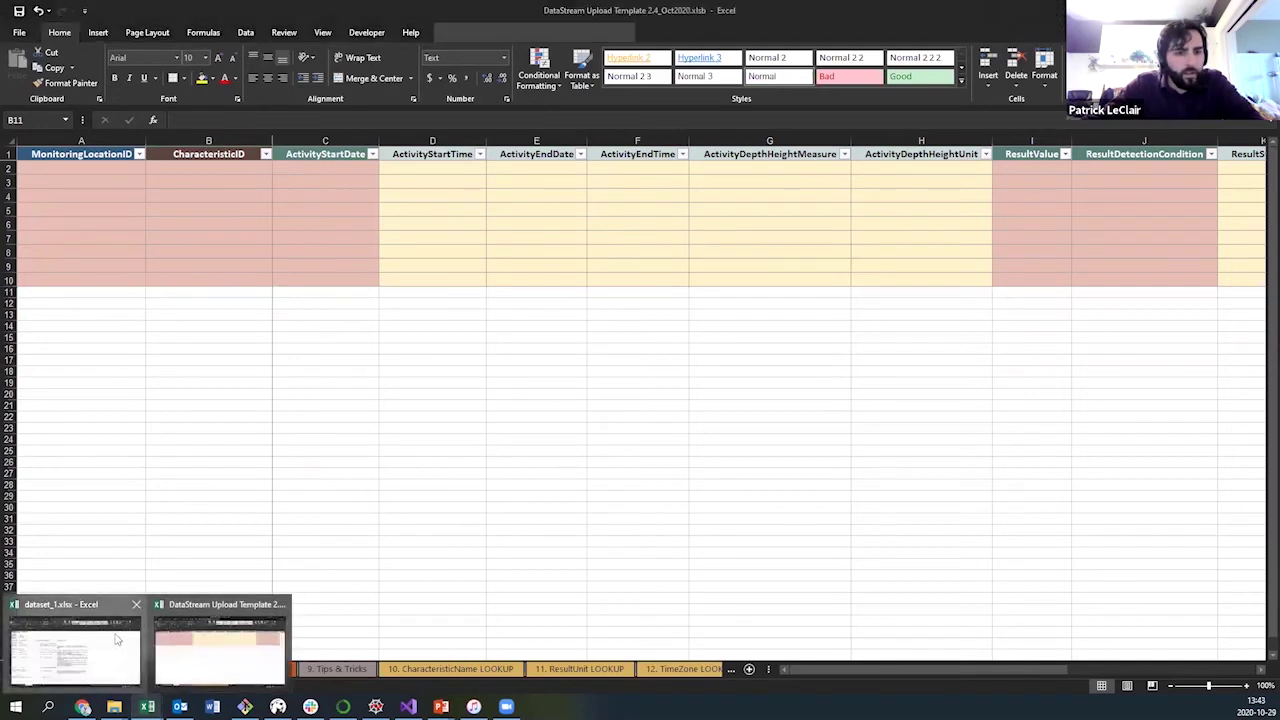
{"action": "left_click", "coordinate": [75, 650]}
{"action": "left_click", "coordinate": [125, 670]}
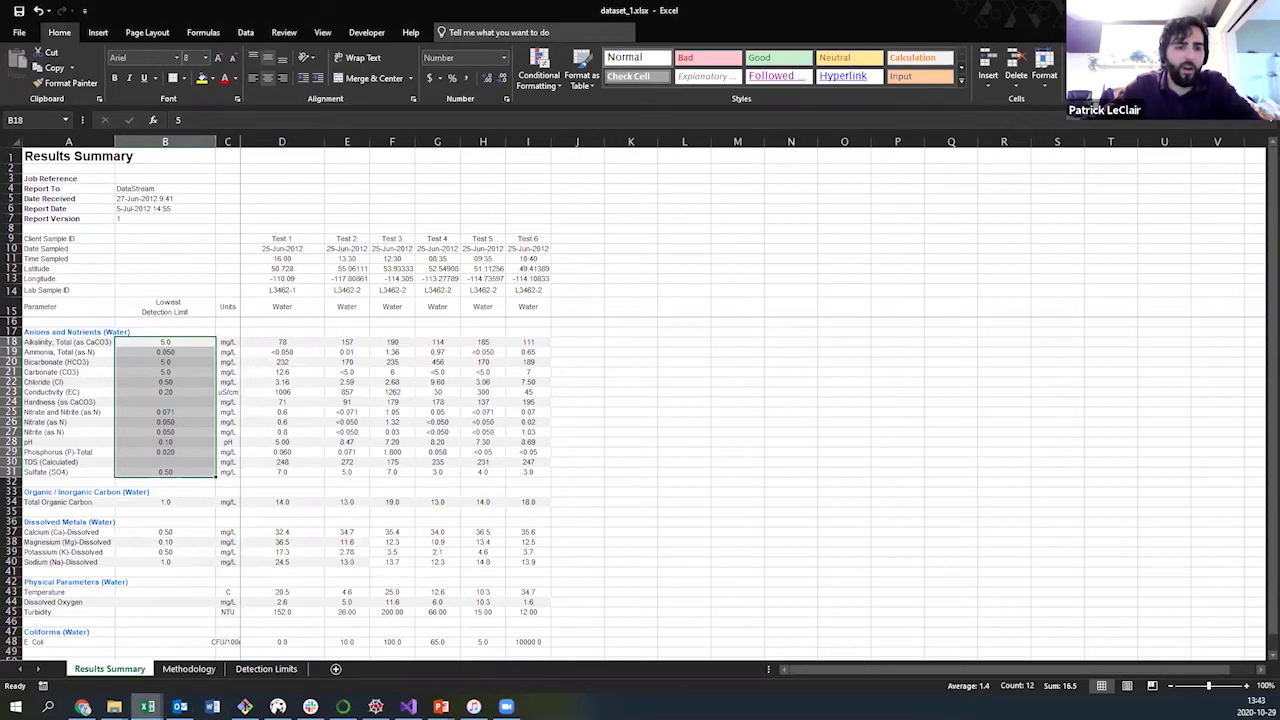
{"action": "mouse_move", "coordinate": [147, 707]}
{"action": "left_click", "coordinate": [216, 653]}
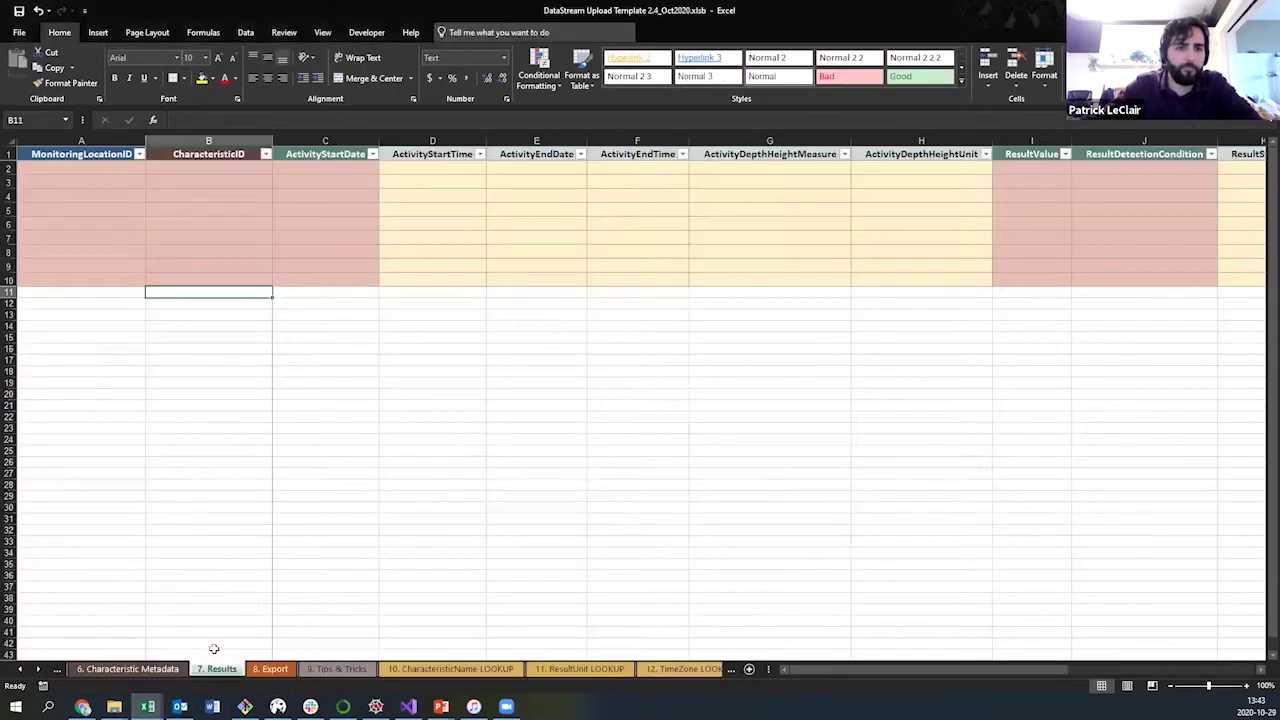
- Enter 1 as the MonitoringLocationID of the first Results record in A2
{"action": "left_click", "coordinate": [97, 167]}
{"action": "type", "text": "1"}
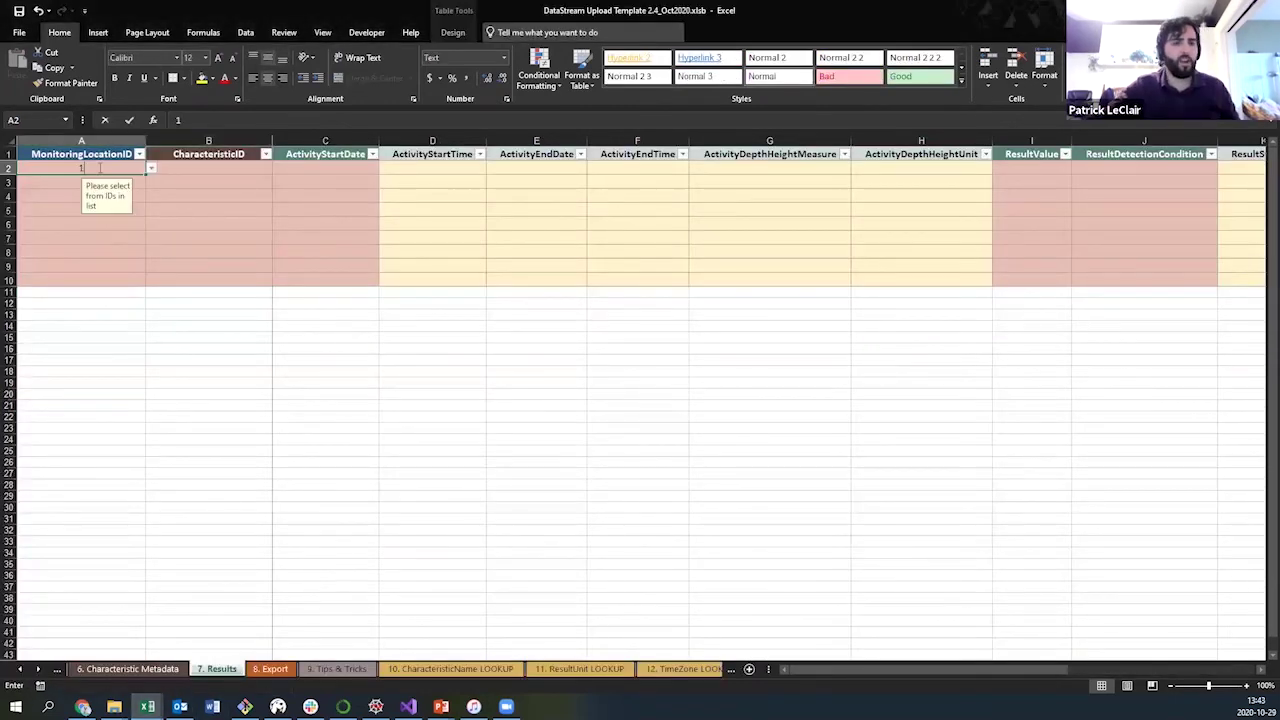
{"action": "left_click", "coordinate": [215, 212]}
{"action": "left_click", "coordinate": [87, 167]}
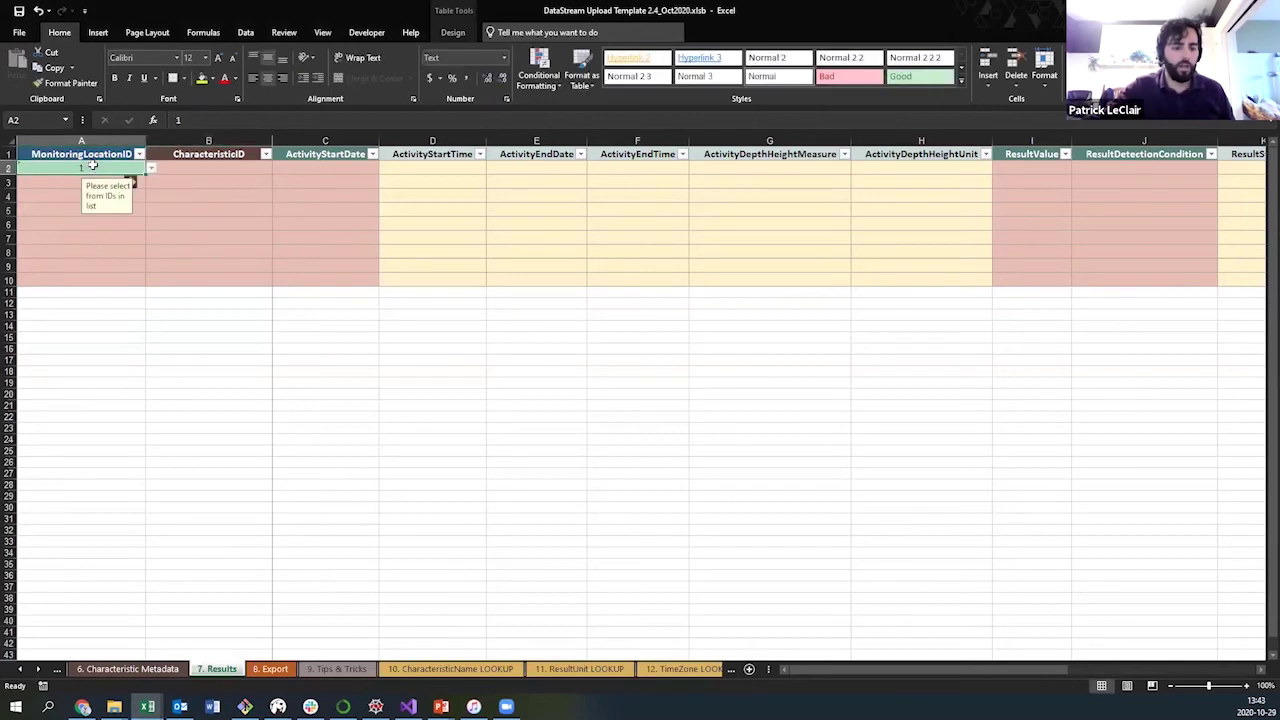
{"action": "key", "text": "ctrl+c"}
{"action": "left_click", "coordinate": [63, 181]}
{"action": "left_click_drag", "start_coordinate": [63, 181], "coordinate": [74, 278]}
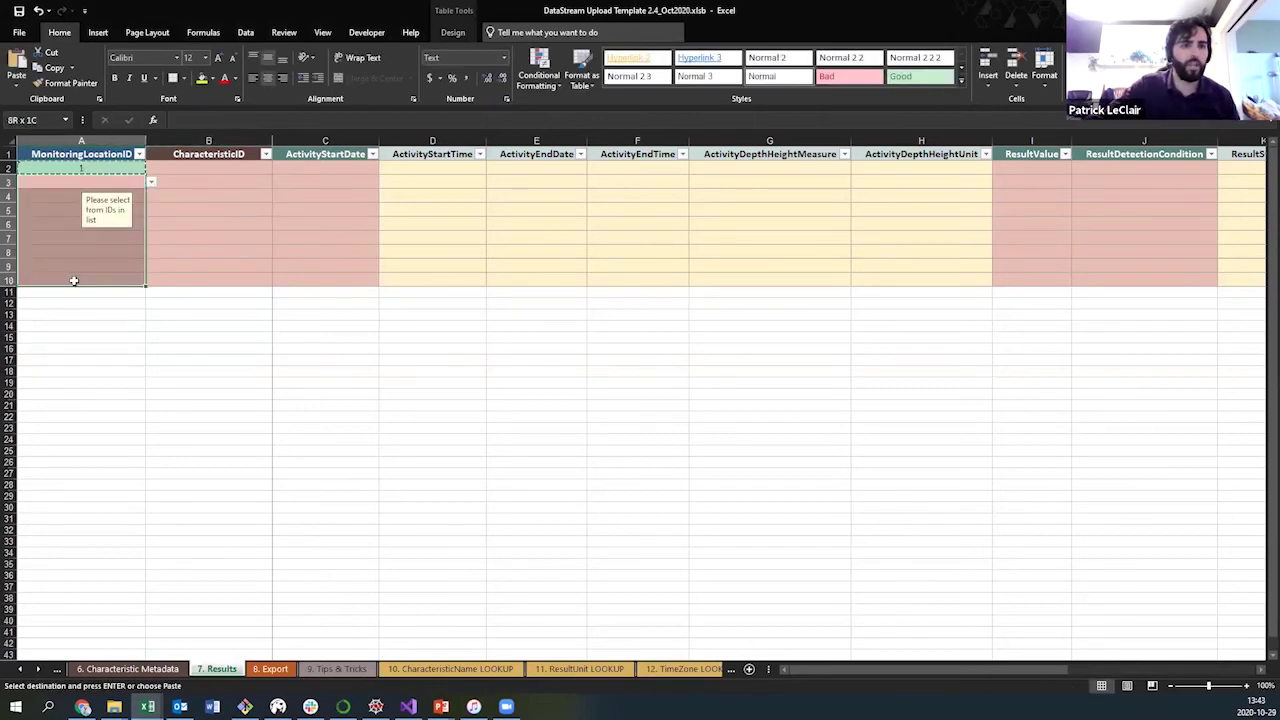
{"action": "left_click", "coordinate": [325, 337]}
- Copy the Anions and Nutrients and the Physical Parameters names from dataset_1.xlsx into the Results sheet's CharacteristicID column, starting at B2
{"action": "left_click", "coordinate": [147, 706]}
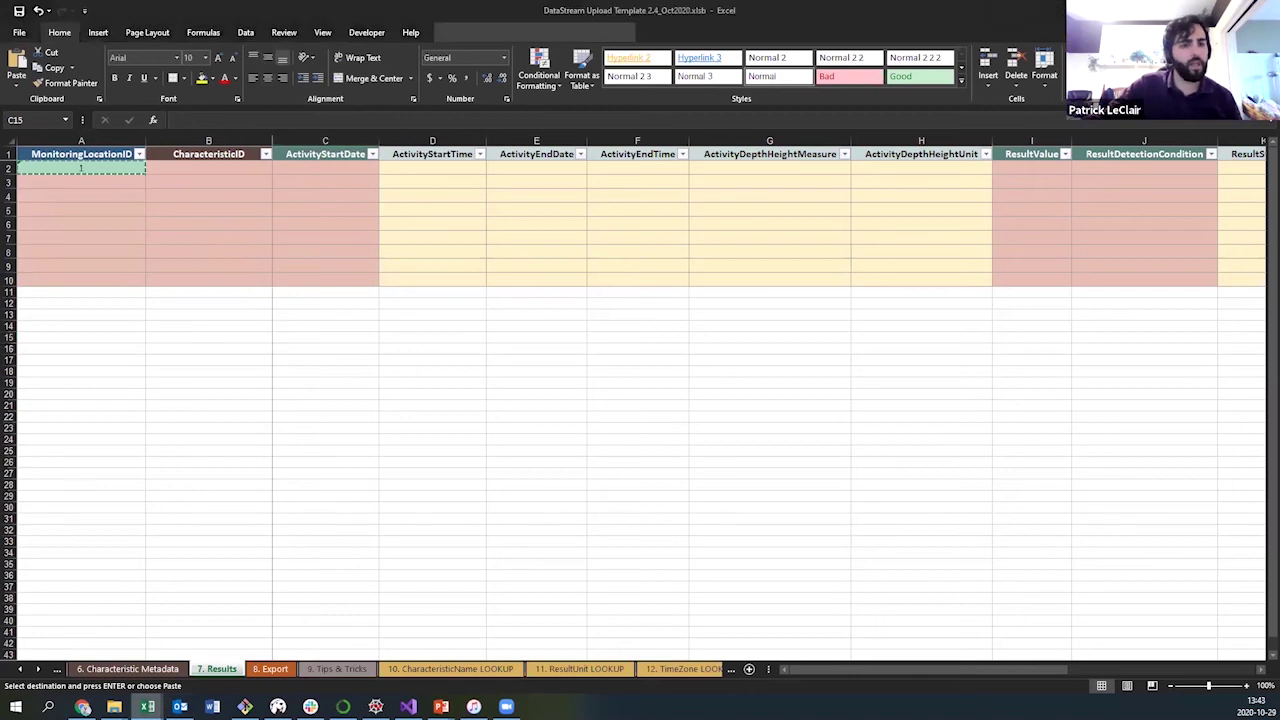
{"action": "left_click", "coordinate": [100, 631]}
{"action": "left_click_drag", "start_coordinate": [60, 342], "coordinate": [75, 472]}
{"action": "mouse_move", "coordinate": [68, 594]}
{"action": "left_mouse_down", "text": "ctrl"}
{"action": "mouse_move", "coordinate": [67, 613]}
{"action": "mouse_move", "coordinate": [64, 592]}
{"action": "left_mouse_up", "text": "ctrl"}
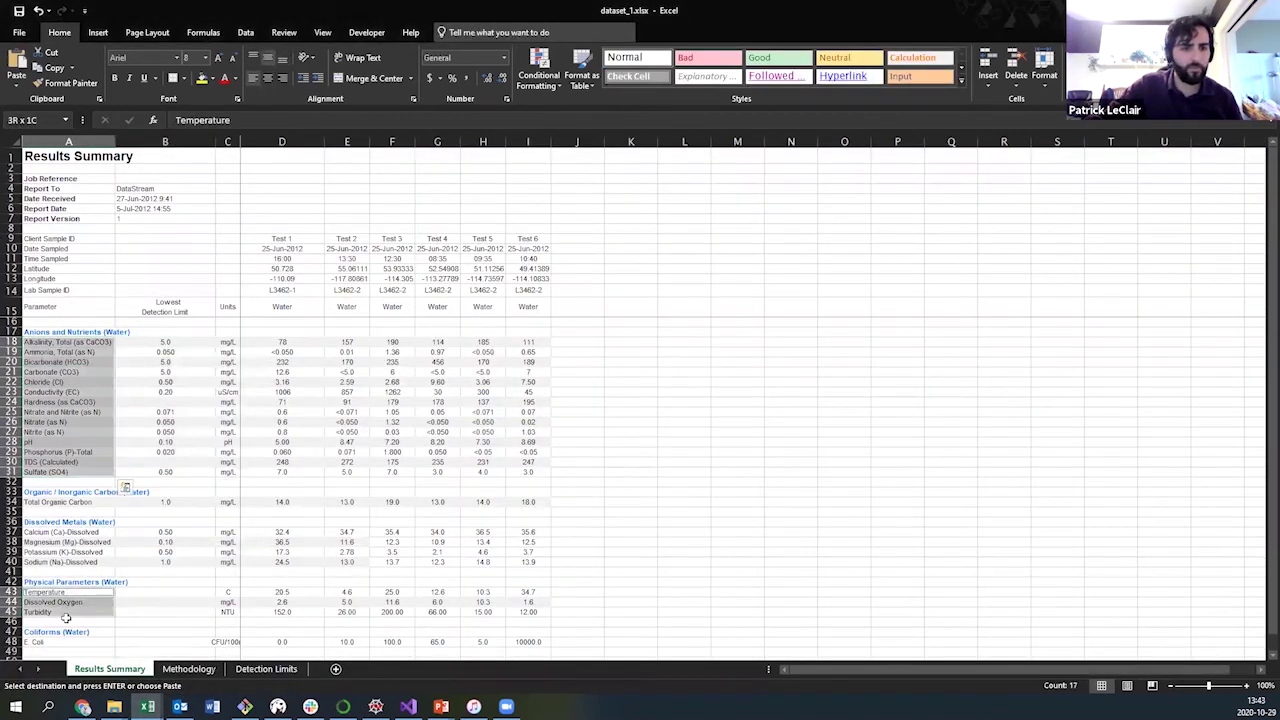
{"action": "left_click_drag", "start_coordinate": [66, 476], "coordinate": [57, 344], "text": "ctrl"}
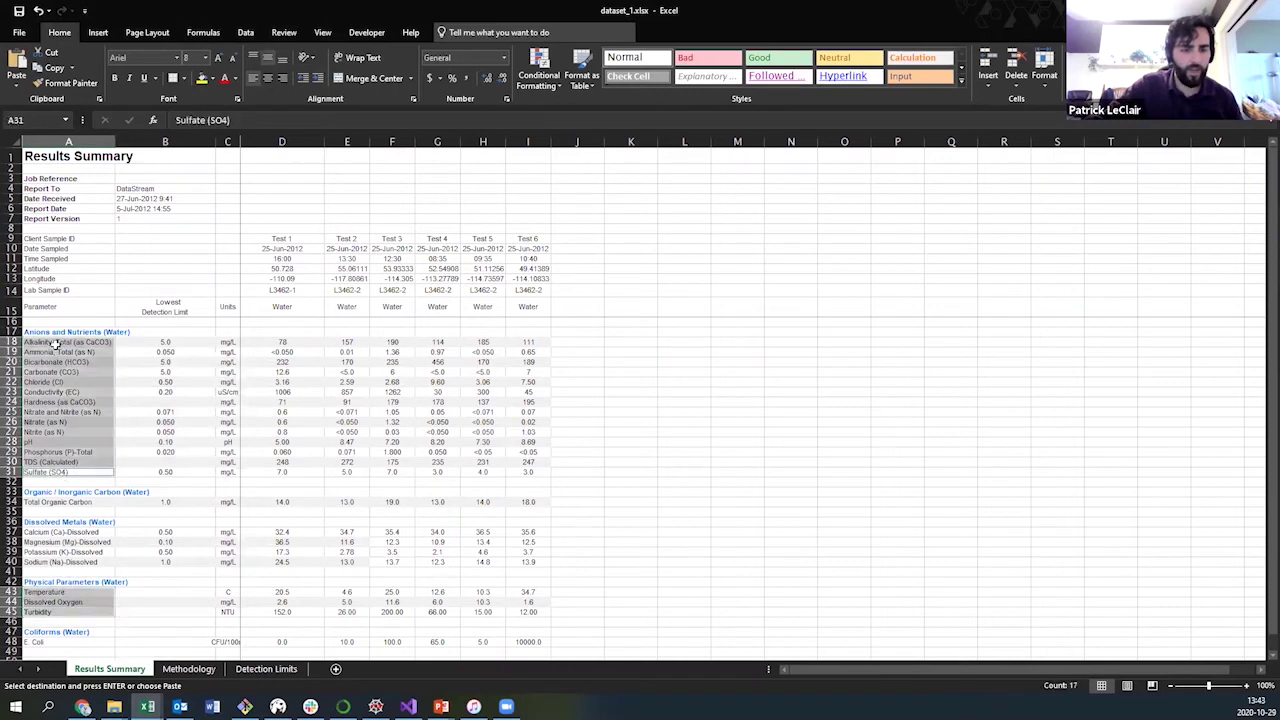
{"action": "left_click", "coordinate": [147, 706]}
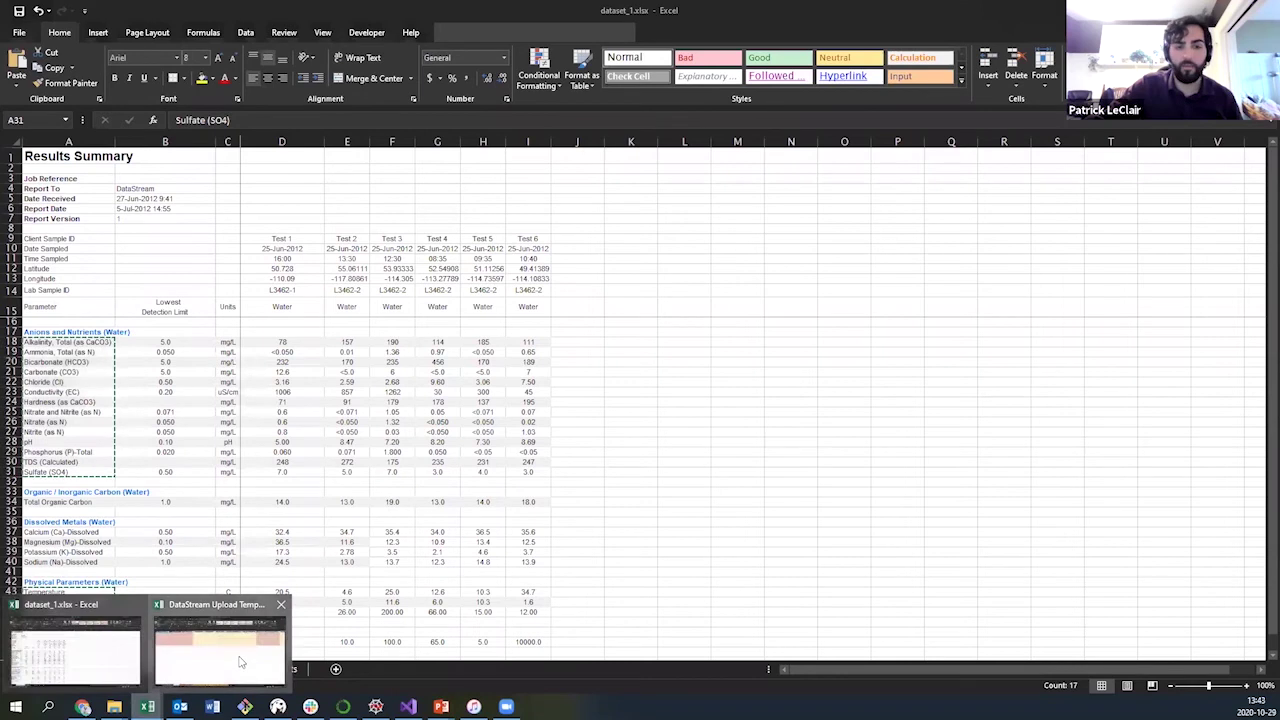
{"action": "left_click", "coordinate": [221, 643]}
{"action": "left_click", "coordinate": [207, 171]}
{"action": "right_click", "coordinate": [205, 168]}
{"action": "left_click", "coordinate": [250, 226]}
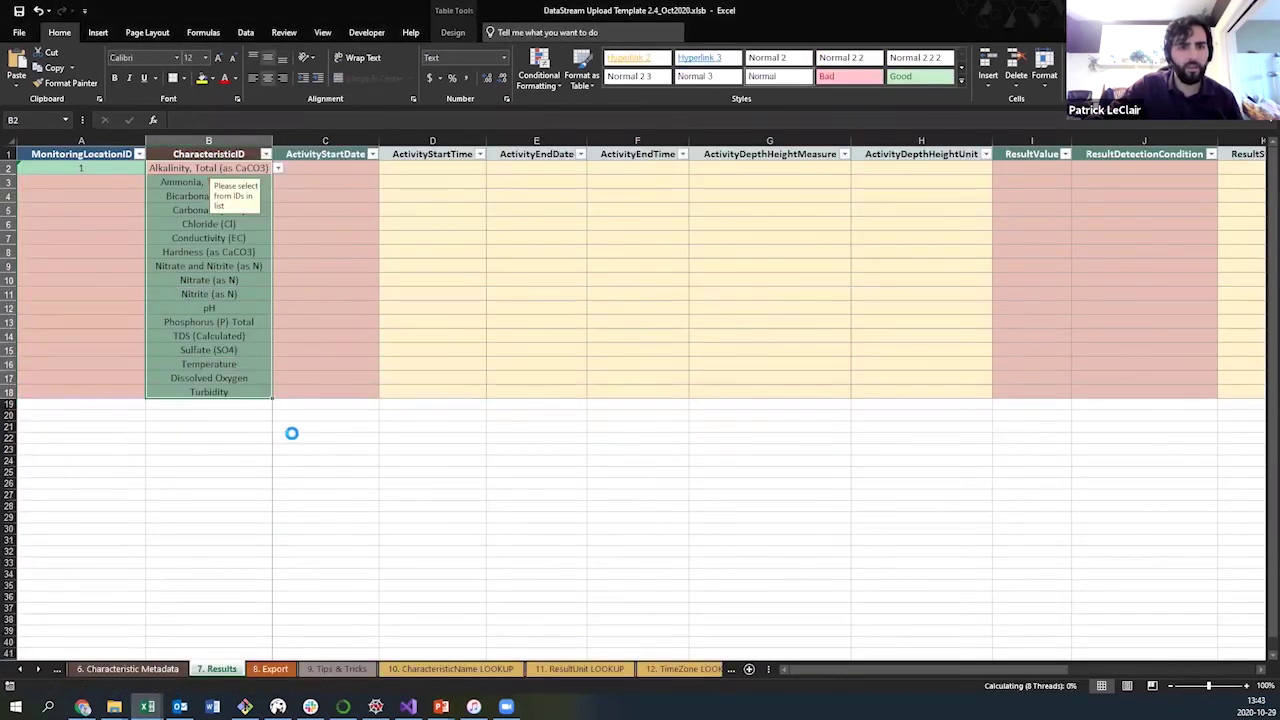
{"action": "left_click", "coordinate": [346, 348]}
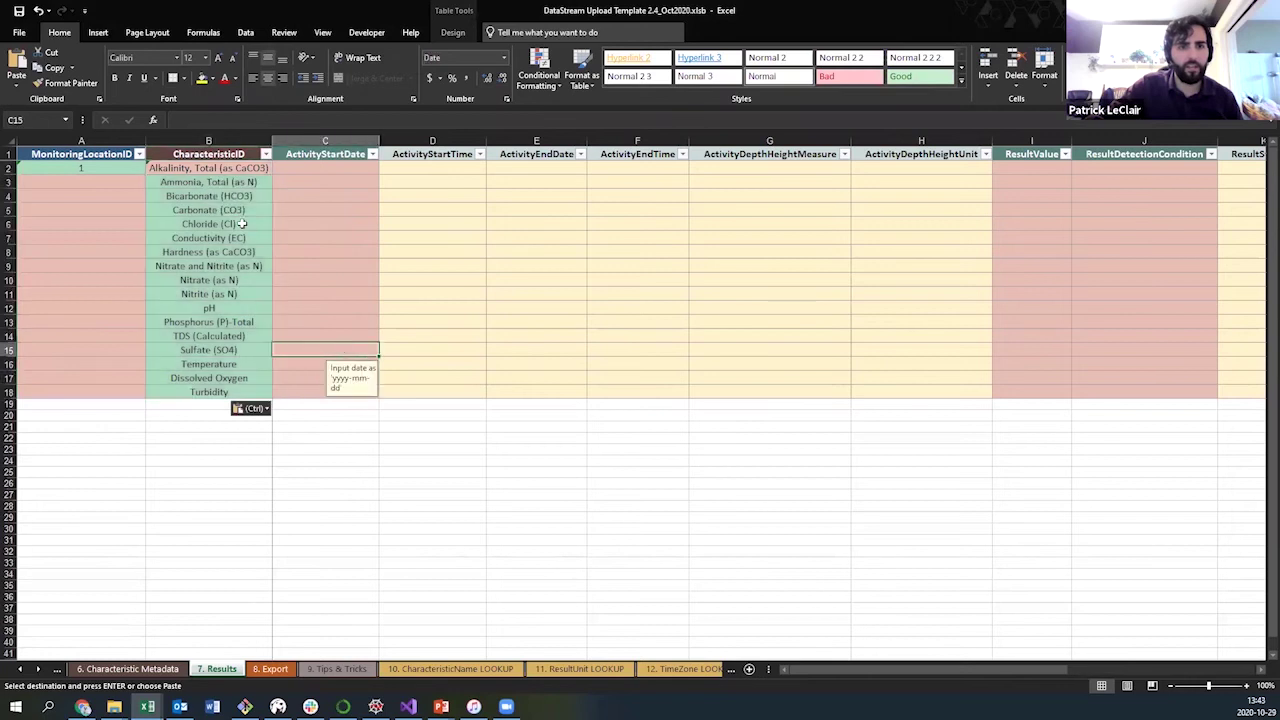
- Remove the " - mg/l" suffix from the alkalinity CharacteristicID in A2 of the 6. Characteristic Metadata sheet
{"action": "left_click", "coordinate": [216, 170]}
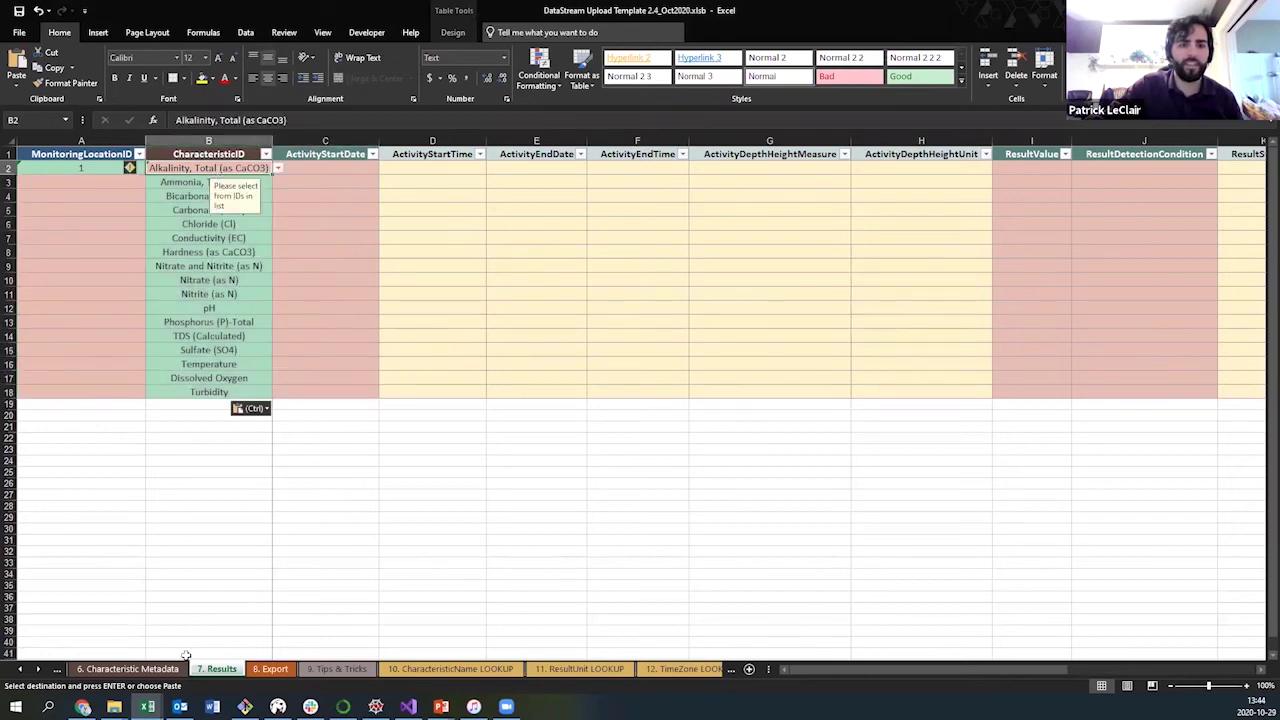
{"action": "left_click", "coordinate": [128, 668]}
{"action": "double_click", "coordinate": [161, 169]}
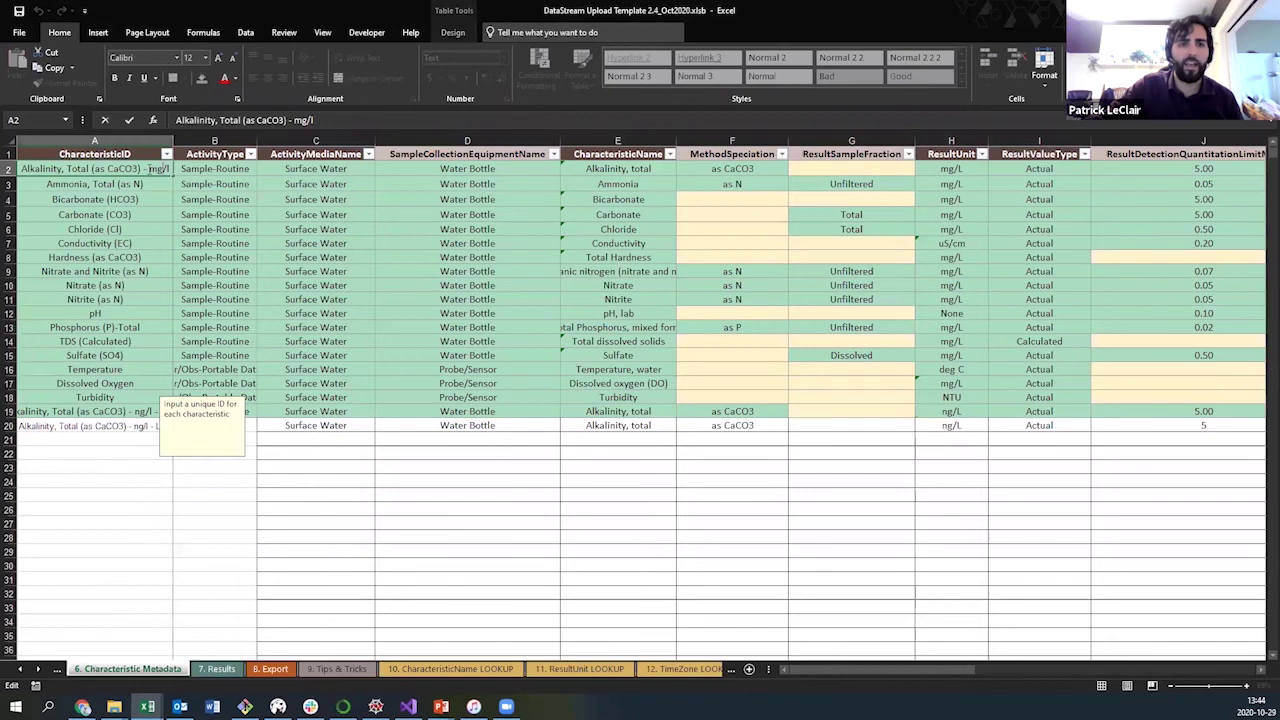
{"action": "key", "text": "BackSpace"}
{"action": "key", "text": "BackSpace"}
{"action": "key", "text": "BackSpace"}
{"action": "key", "text": "BackSpace"}
{"action": "key", "text": "BackSpace"}
{"action": "key", "text": "BackSpace"}
{"action": "key", "text": "BackSpace"}
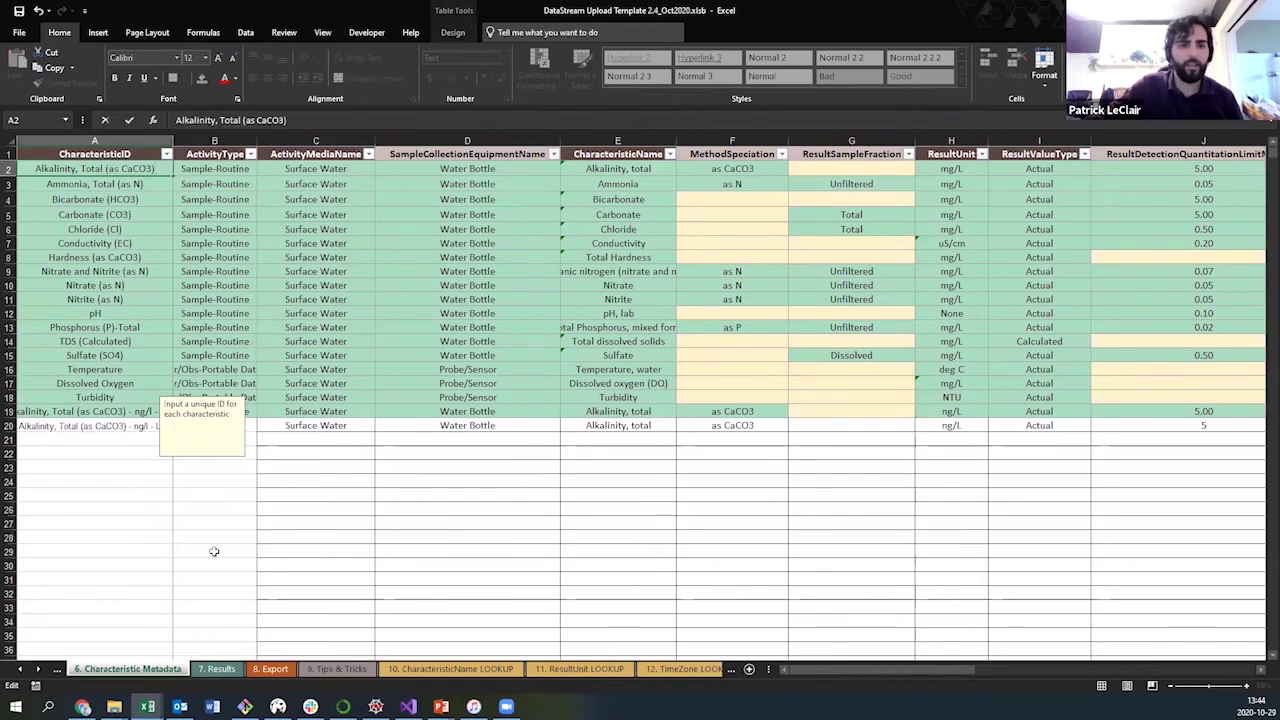
{"action": "key", "text": "Return"}
- Copy MonitoringLocationID 1 from A2 of the Results sheet into A3:A18
{"action": "key", "text": "ctrl+Page_Down"}
{"action": "left_click", "coordinate": [104, 168]}
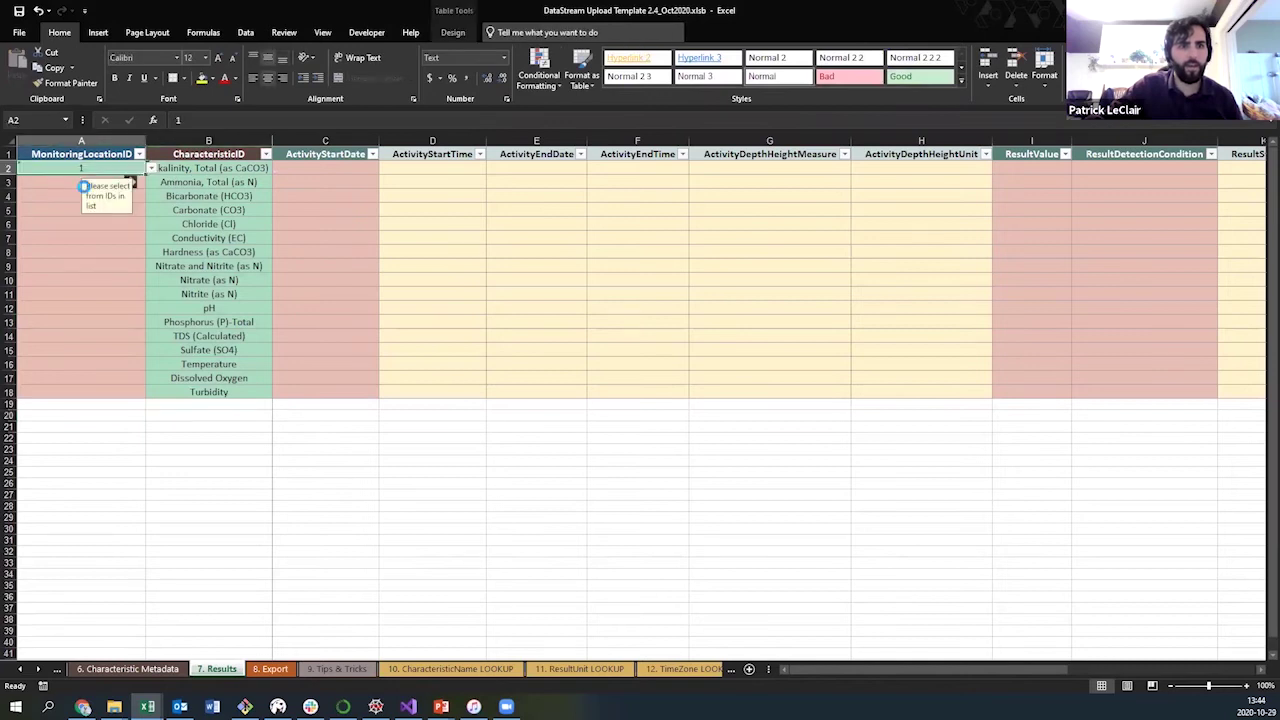
{"action": "key", "text": "ctrl+c"}
{"action": "left_click_drag", "start_coordinate": [60, 182], "coordinate": [95, 390]}
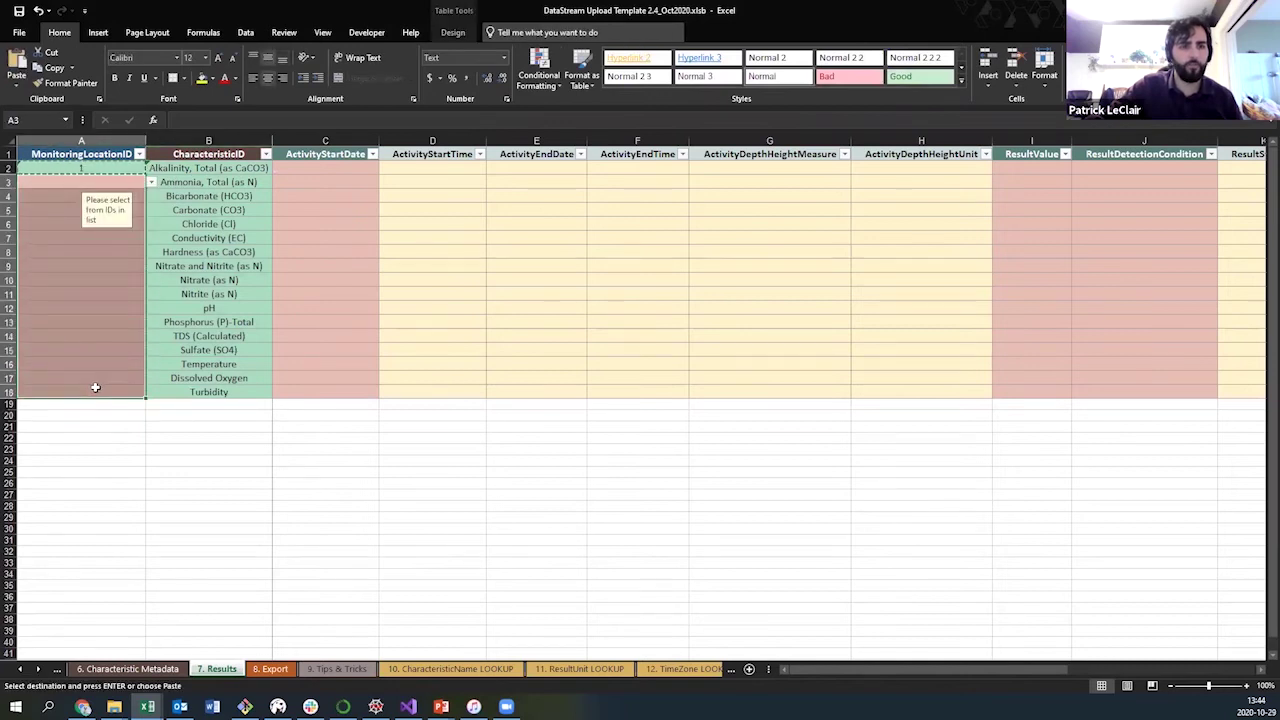
{"action": "right_click", "coordinate": [95, 390]}
{"action": "left_click", "coordinate": [145, 130]}
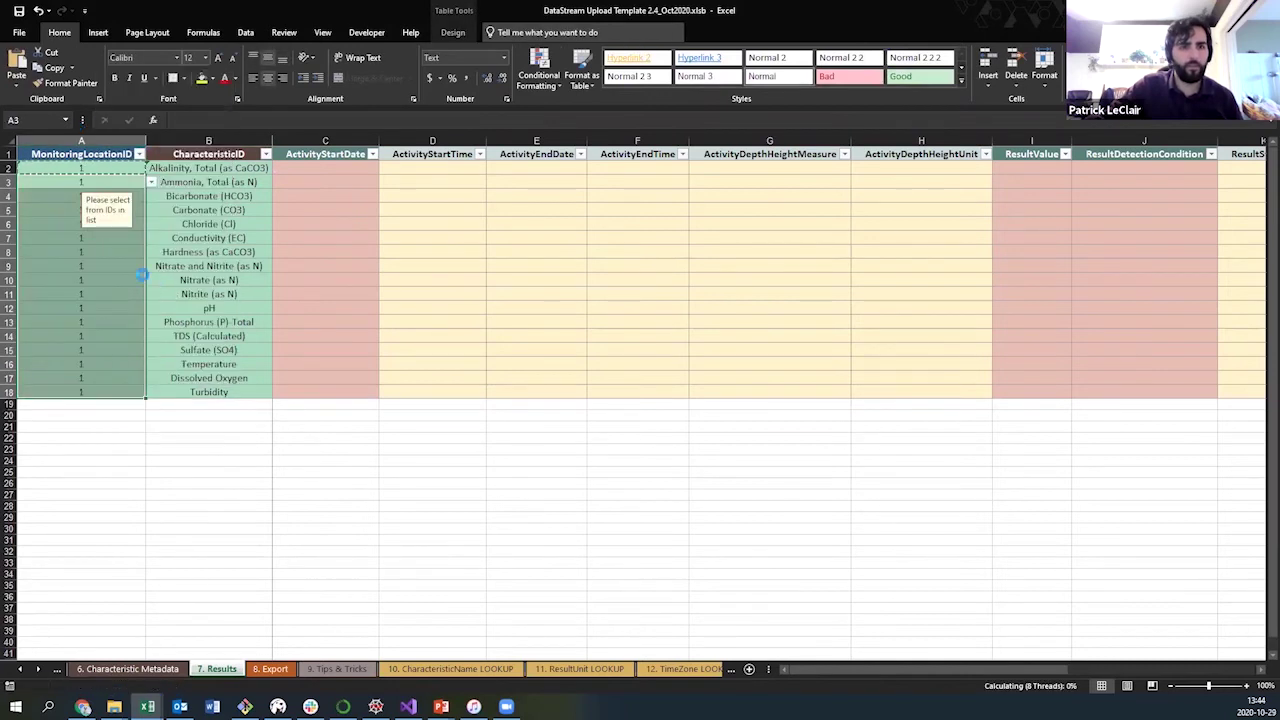
{"action": "key", "text": "ctrl+v"}
{"action": "left_click", "coordinate": [322, 265]}
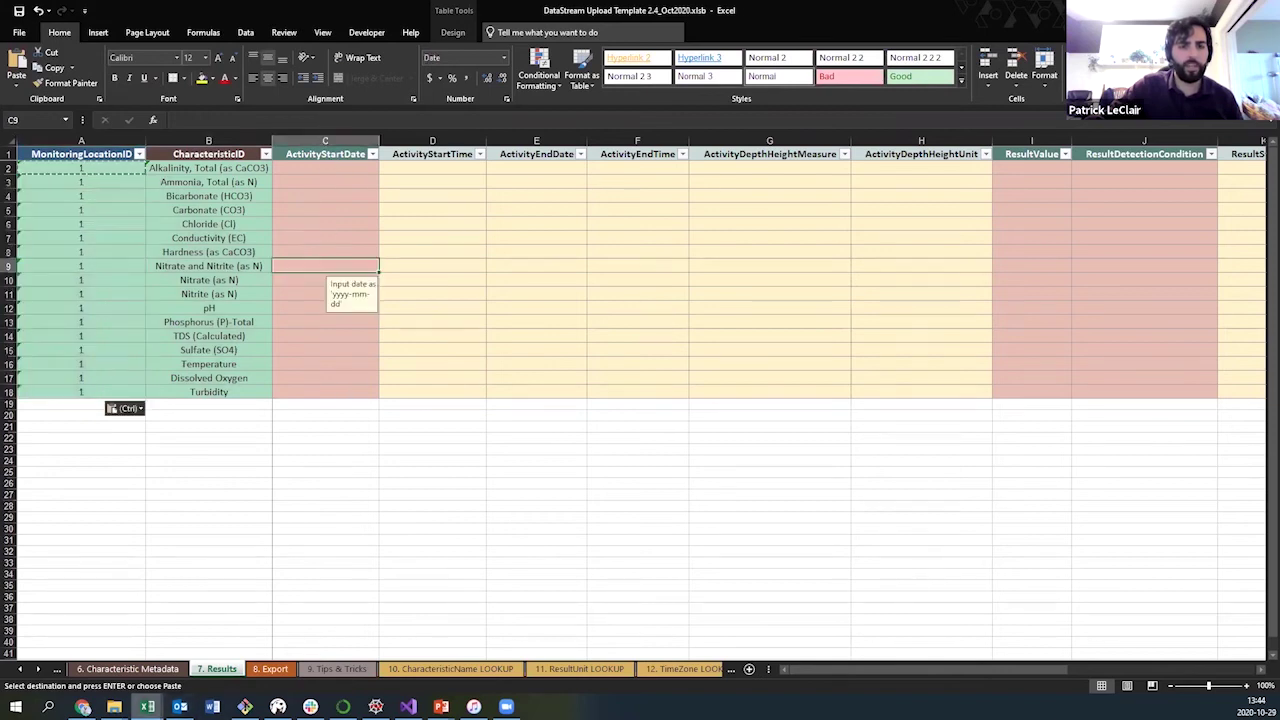
- Copy the Test 1 sampling date, 25-Jun-2012, from dataset_1.xlsx and paste it as ActivityStartDate into C2:C18 of the Results sheet
{"action": "left_click", "coordinate": [147, 707]}
{"action": "left_click", "coordinate": [75, 655]}
{"action": "left_click", "coordinate": [289, 249]}
{"action": "key", "text": "ctrl+c"}
{"action": "left_click", "coordinate": [147, 707]}
{"action": "left_click", "coordinate": [215, 659]}
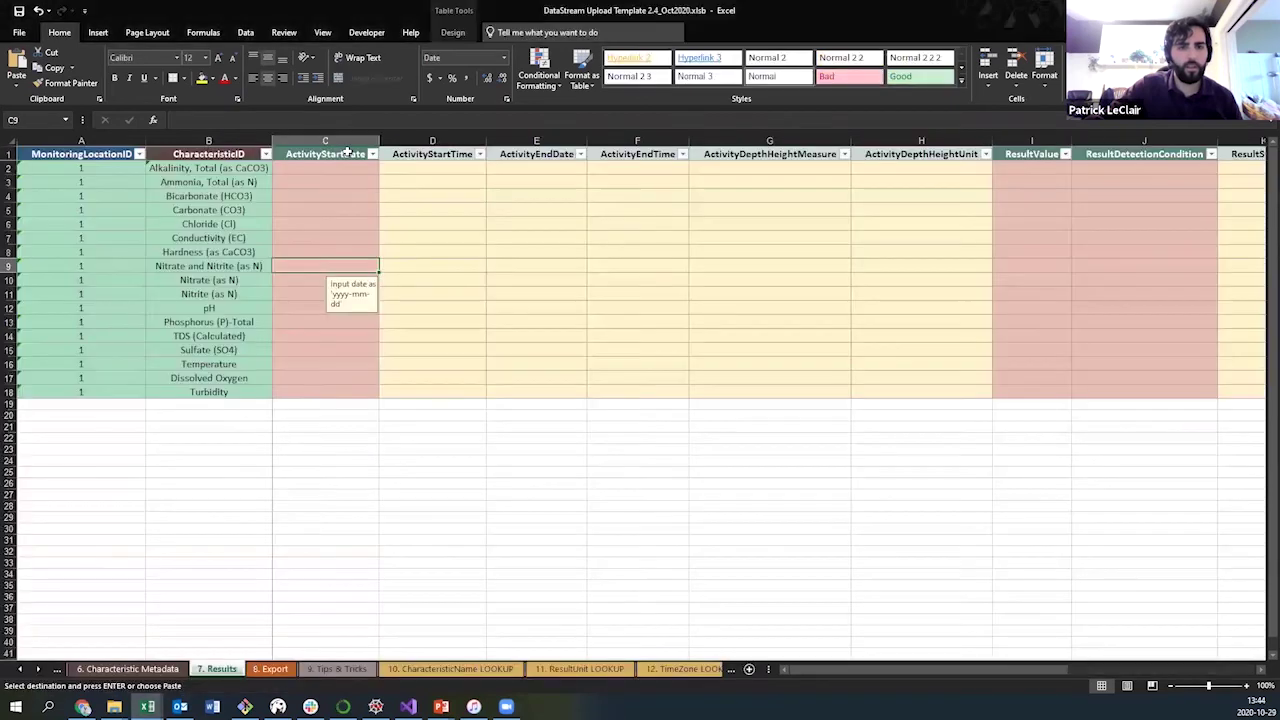
{"action": "left_click_drag", "start_coordinate": [337, 167], "coordinate": [323, 377]}
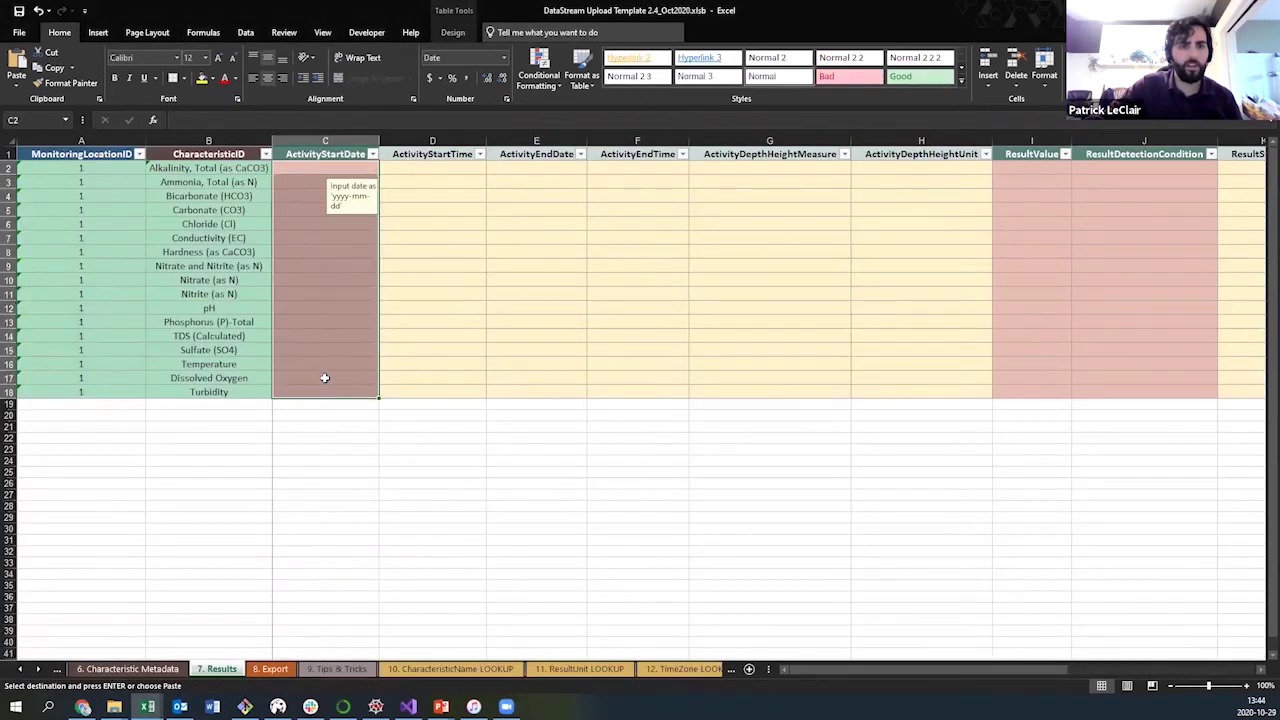
{"action": "right_click", "coordinate": [323, 377]}
{"action": "left_click", "coordinate": [355, 120]}
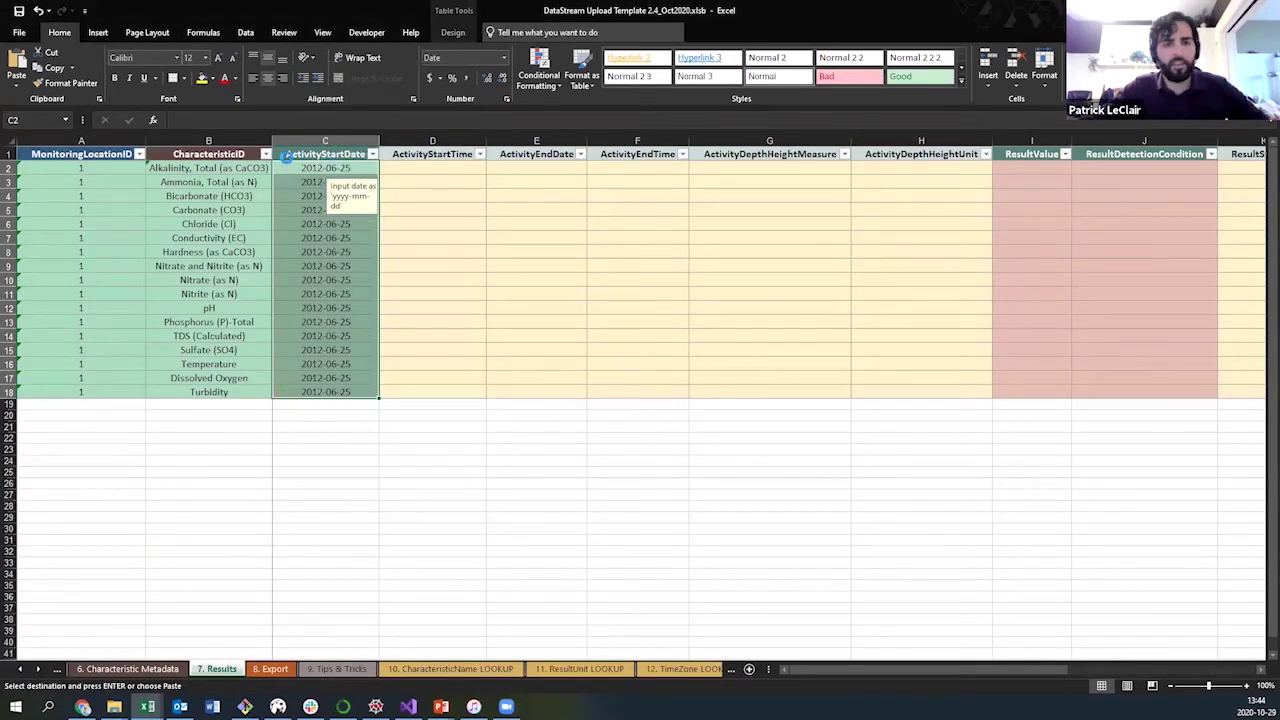
{"action": "left_click", "coordinate": [300, 167]}
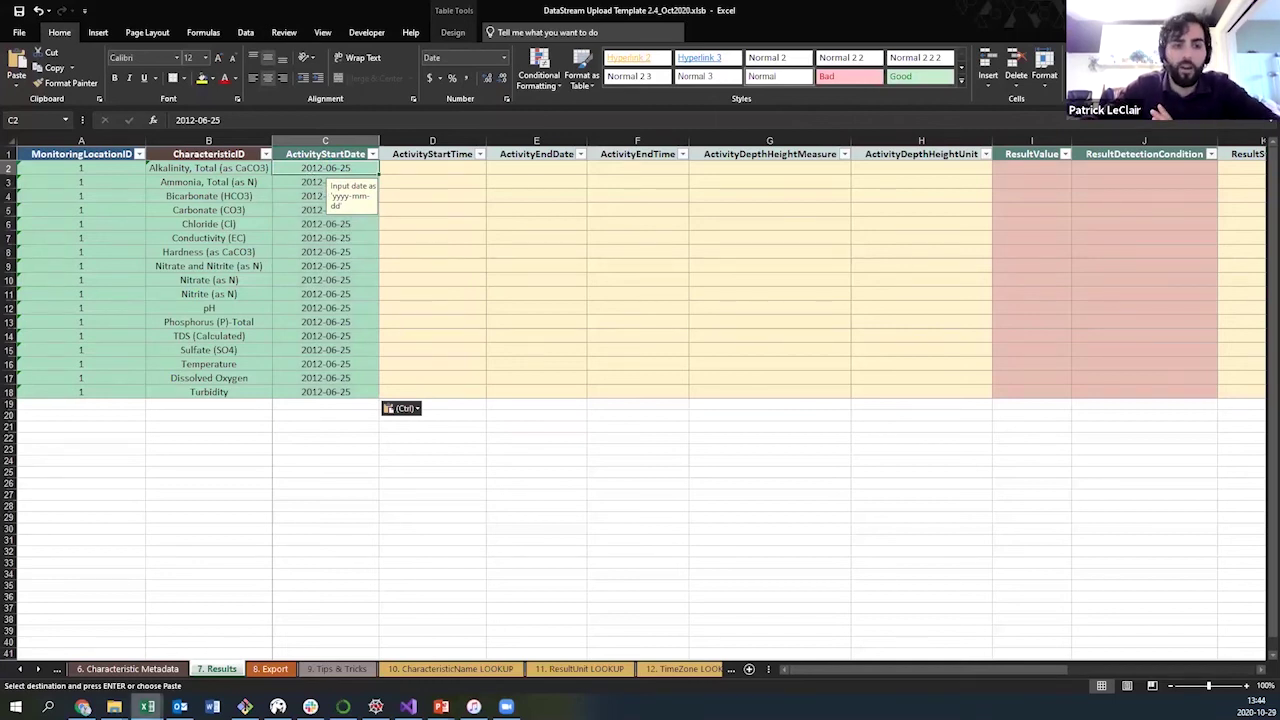
- Copy the Test 1 sampling time, 16:00, from dataset_1.xlsx and paste its value as ActivityStartTime into D2:D18 of the Results sheet
{"action": "left_click", "coordinate": [147, 706]}
{"action": "left_click", "coordinate": [85, 665]}
{"action": "left_click", "coordinate": [290, 258]}
{"action": "key", "text": "ctrl+c"}
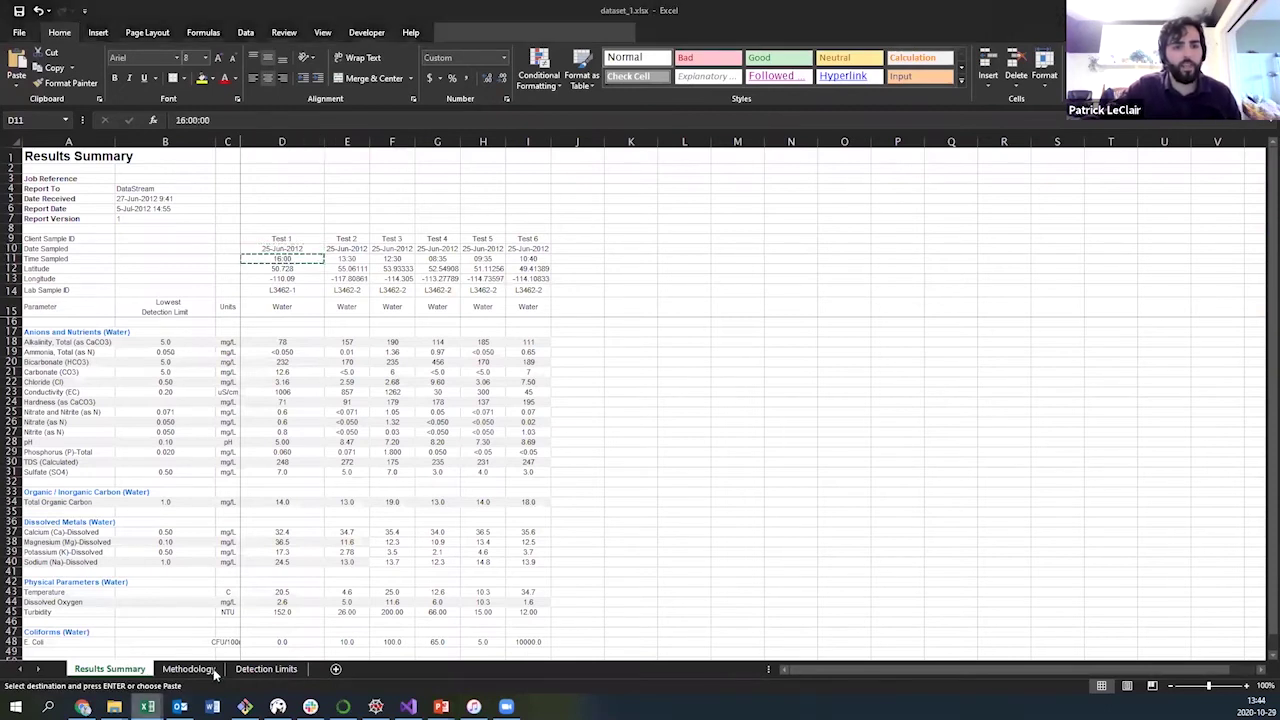
{"action": "left_click", "coordinate": [147, 706]}
{"action": "left_click", "coordinate": [220, 650]}
{"action": "left_click_drag", "start_coordinate": [412, 170], "coordinate": [444, 378]}
{"action": "right_click", "coordinate": [444, 378]}
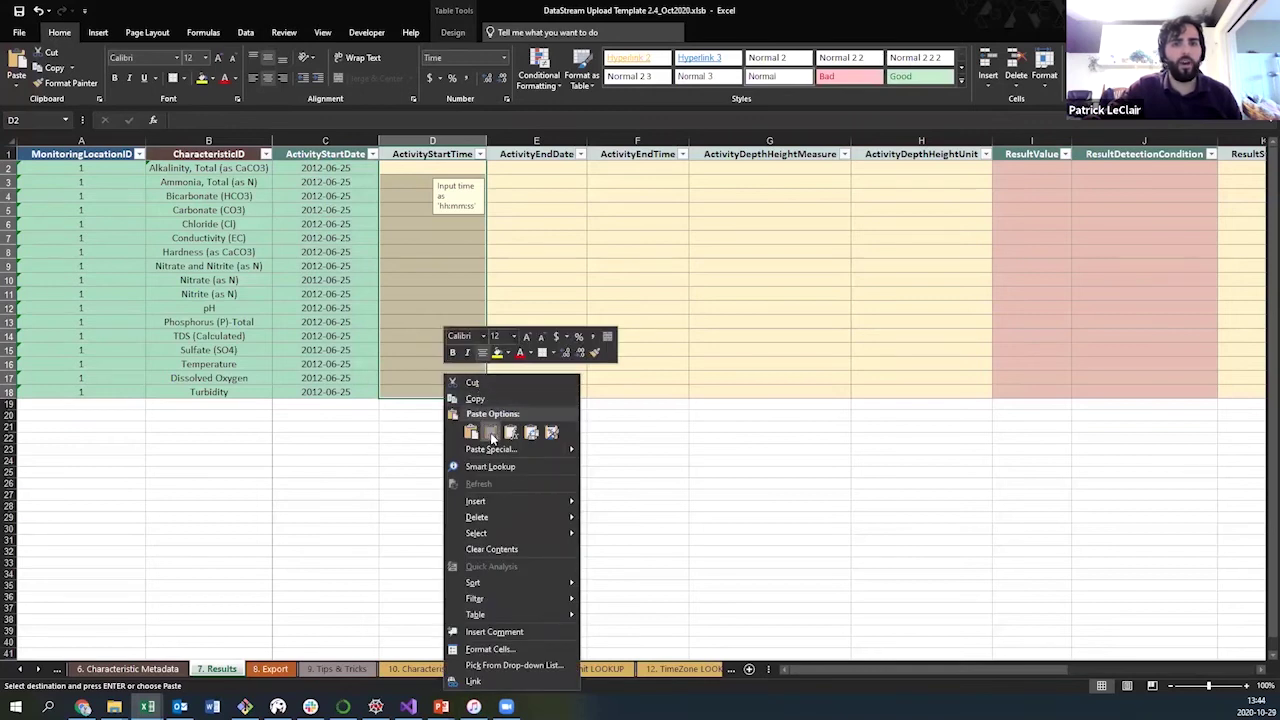
{"action": "left_click", "coordinate": [491, 432]}
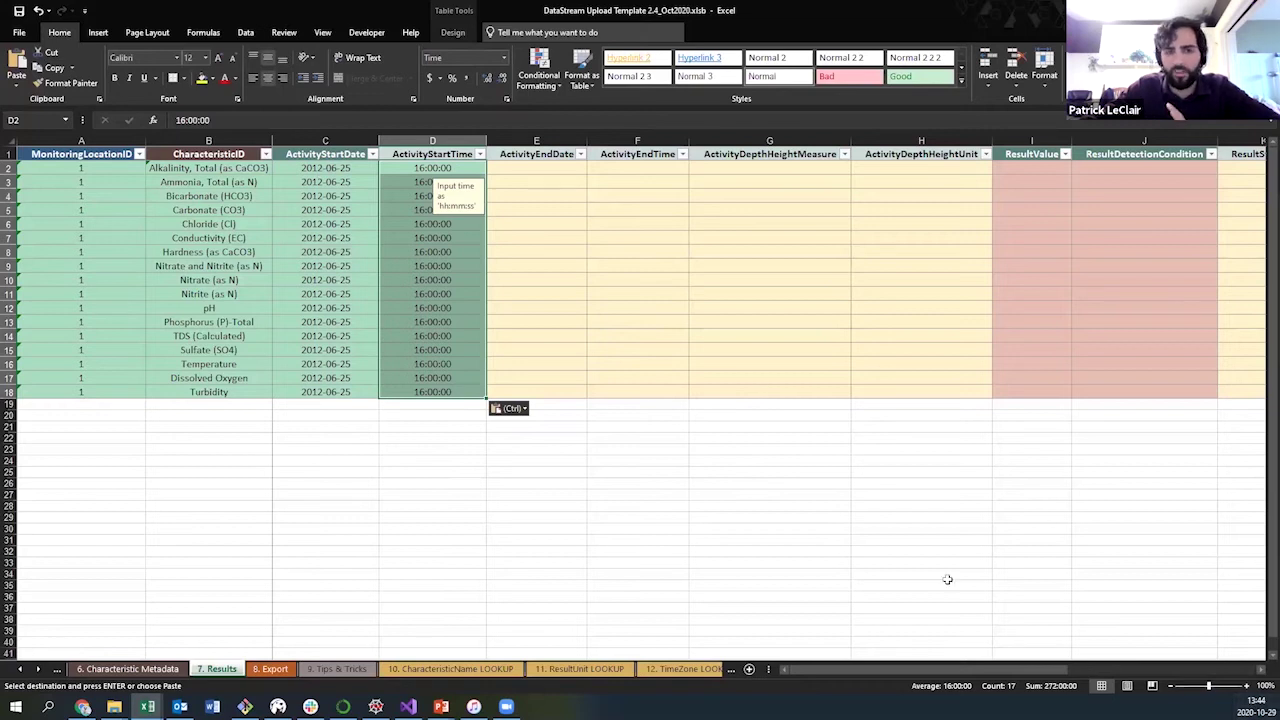
- Switch to dataset_1.xlsx and copy the Test 1 values in D18:D31 and D43:D46
{"action": "left_click", "coordinate": [539, 463]}
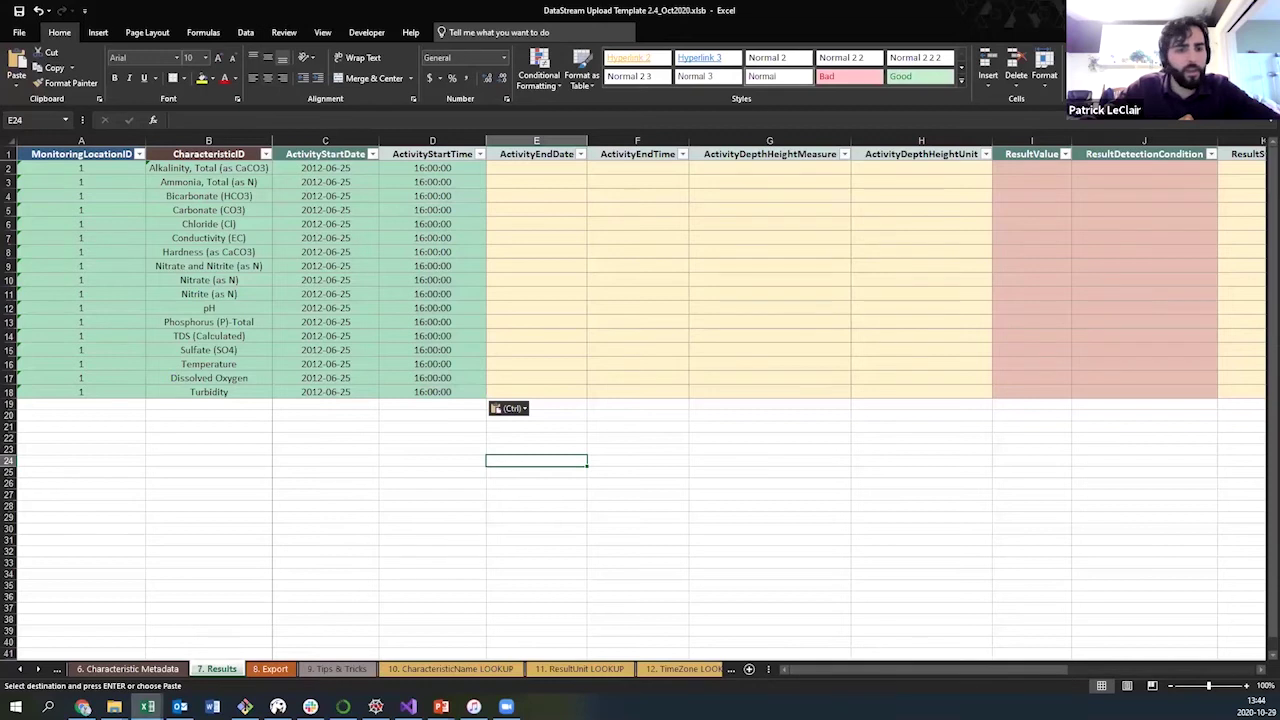
{"action": "mouse_move", "coordinate": [147, 706]}
{"action": "left_click", "coordinate": [76, 660]}
{"action": "left_click_drag", "start_coordinate": [271, 346], "coordinate": [290, 472]}
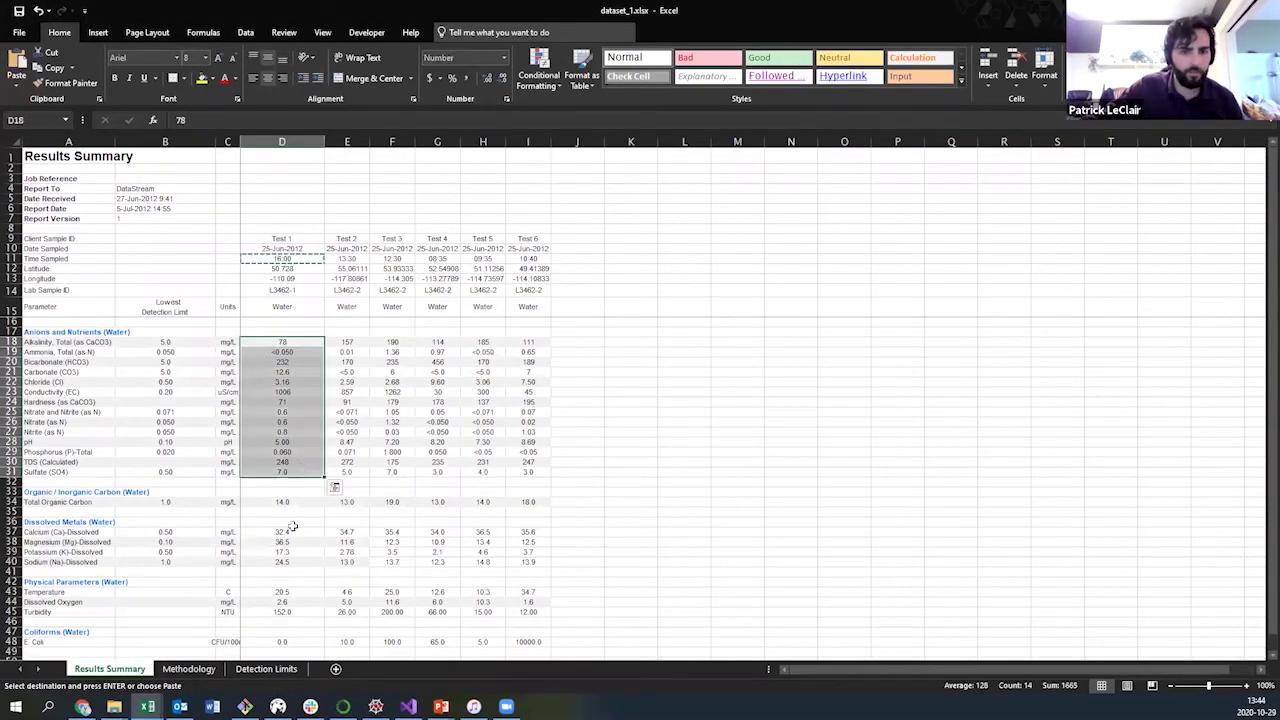
{"action": "left_click_drag", "start_coordinate": [290, 591], "coordinate": [287, 612]}
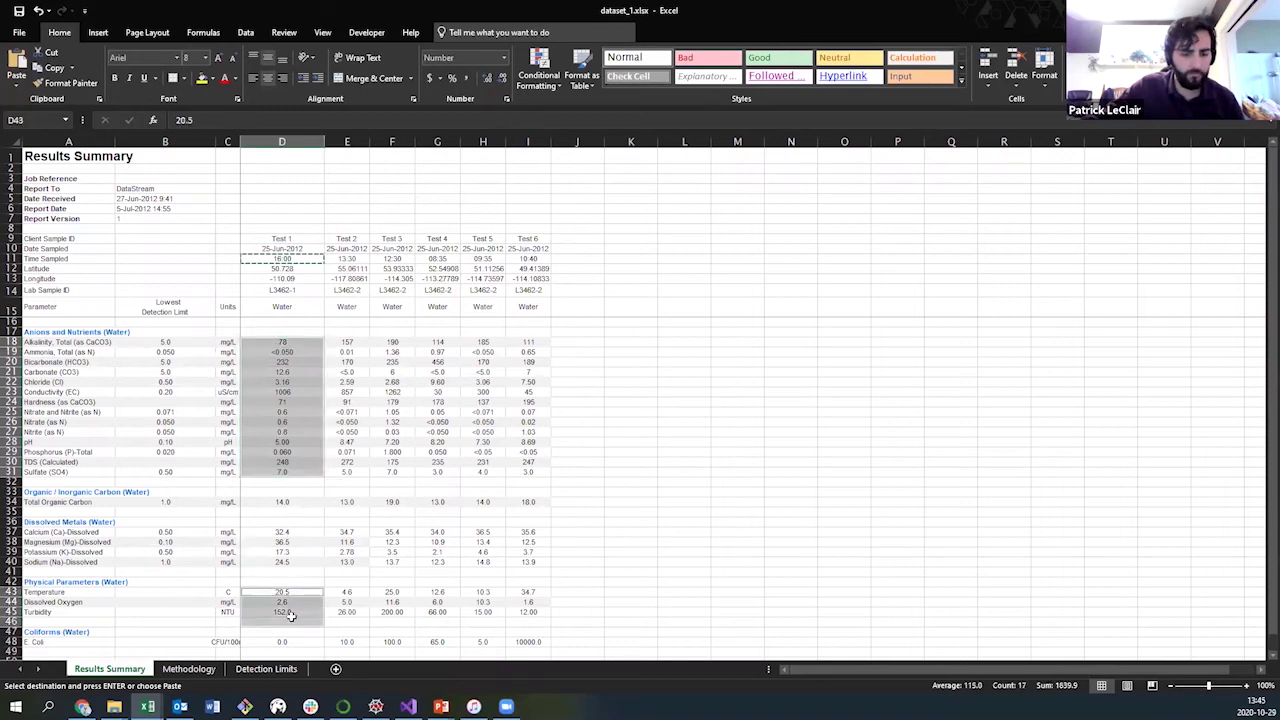
{"action": "key", "text": "ctrl+c"}
- Try to reselect and copy the Test 1 values without the blank cell D46
{"action": "left_click_drag", "start_coordinate": [283, 343], "coordinate": [301, 476]}
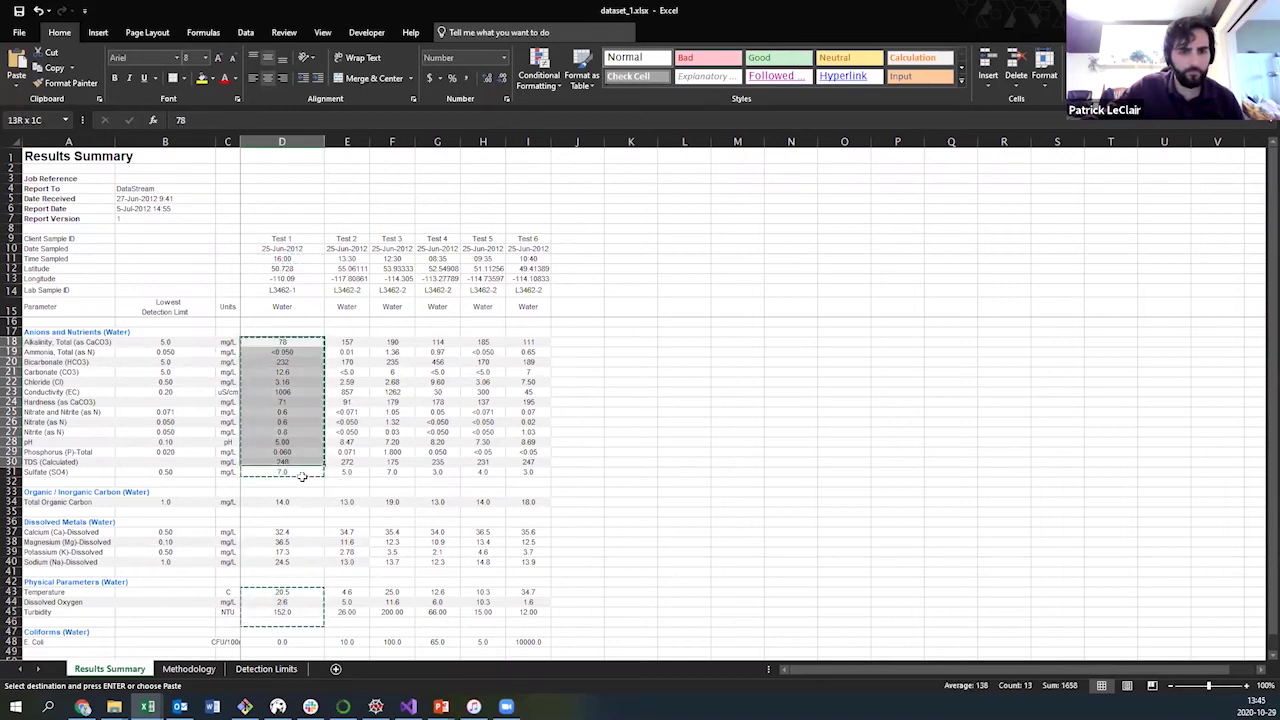
{"action": "left_click", "coordinate": [291, 342]}
{"action": "left_click_drag", "start_coordinate": [291, 342], "coordinate": [300, 545]}
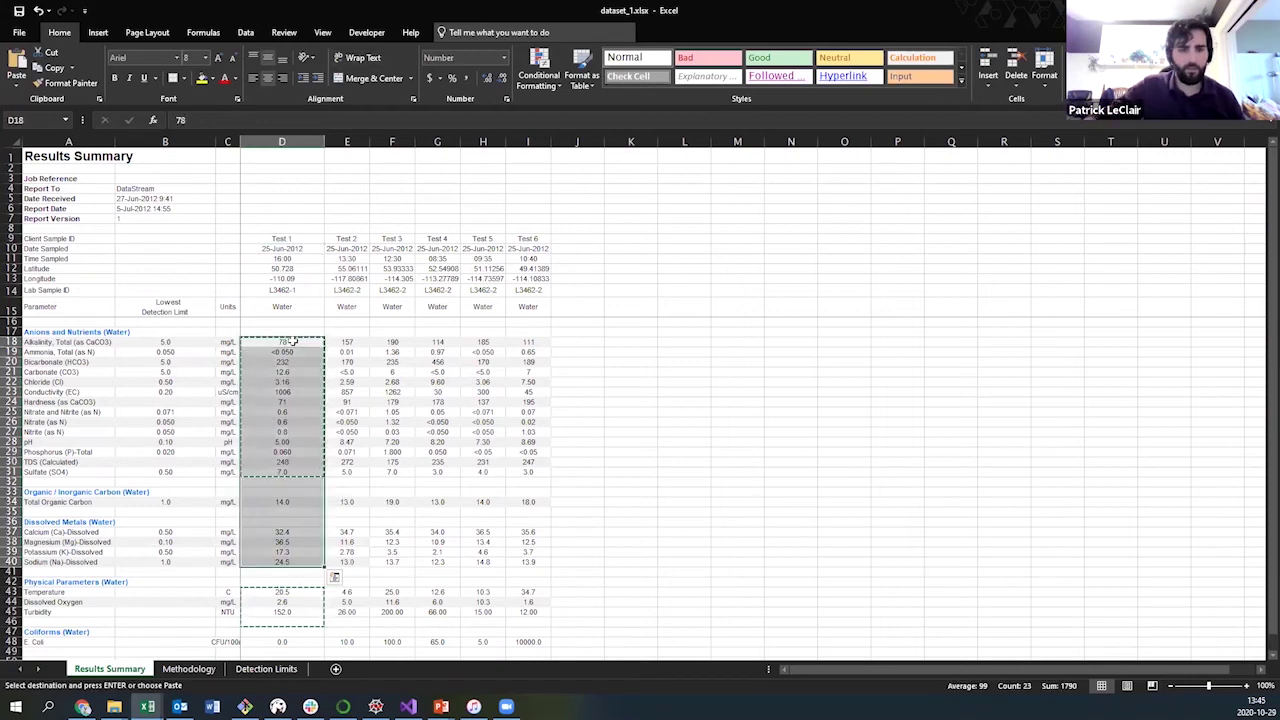
{"action": "left_click", "coordinate": [284, 342]}
{"action": "left_click_drag", "start_coordinate": [284, 342], "coordinate": [300, 472]}
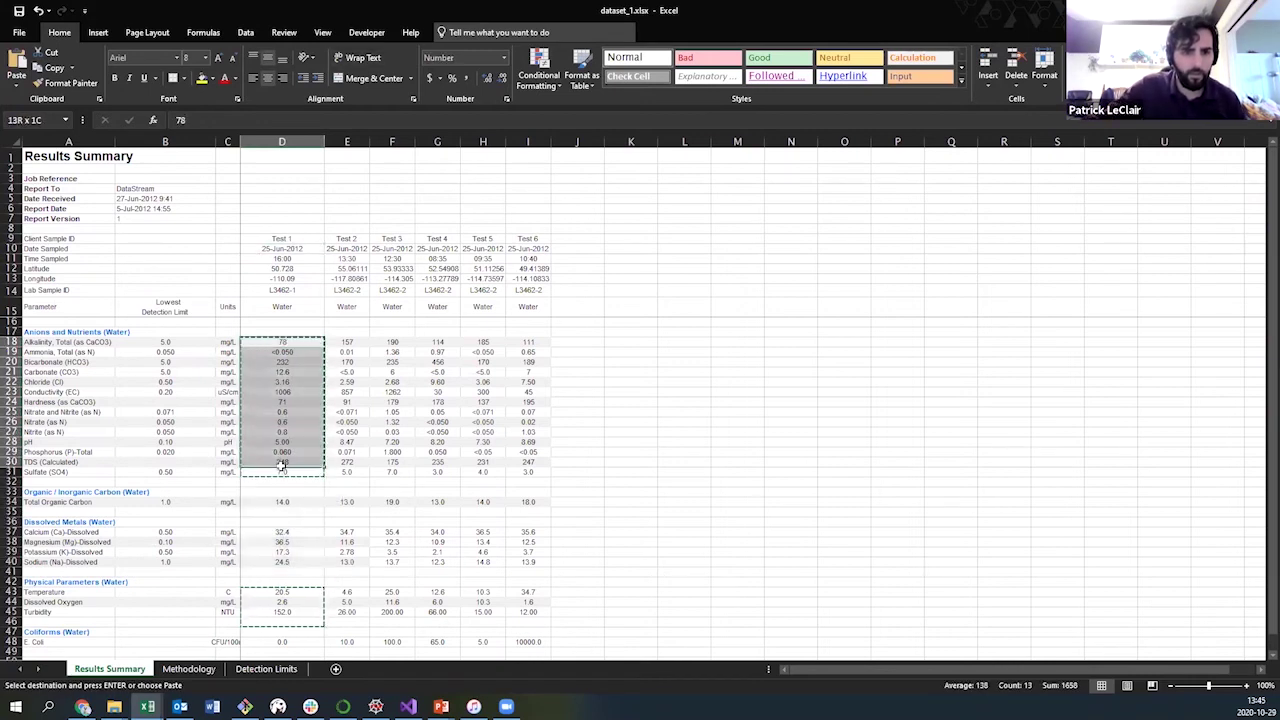
{"action": "left_click_drag", "start_coordinate": [302, 591], "coordinate": [284, 610]}
{"action": "left_click", "coordinate": [284, 611], "text": "ctrl"}
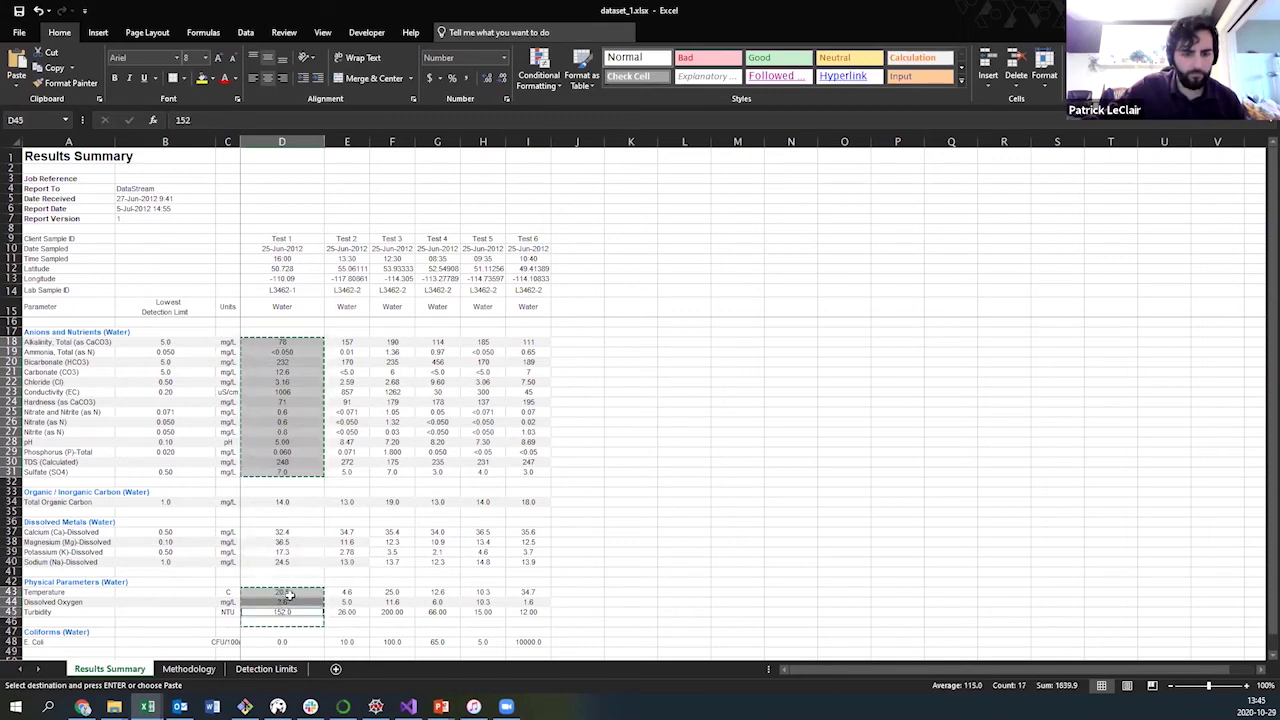
{"action": "left_click", "coordinate": [284, 611], "text": "ctrl"}
{"action": "key", "text": "ctrl+c"}
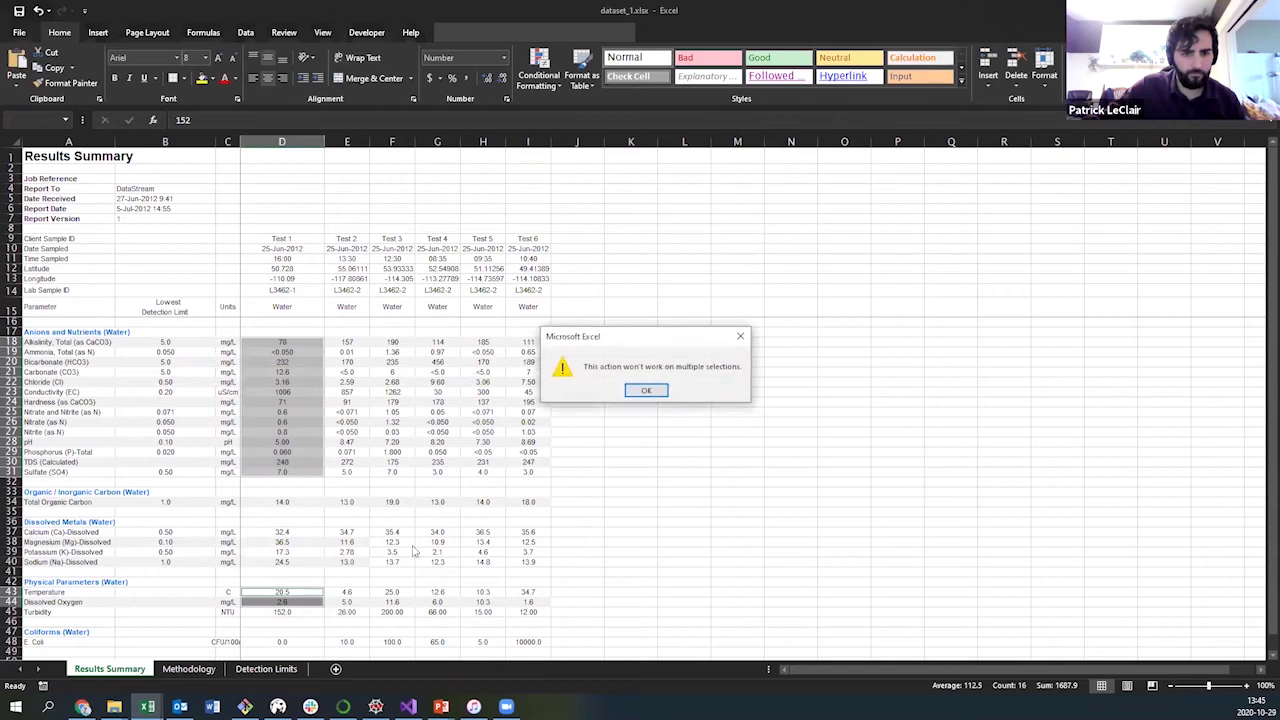
{"action": "key", "text": "Return"}
- Copy the Test 1 results in D43:D45 and D18:D31 of dataset_1.xlsx and paste their values as ResultValue into I2:I18 of the Results sheet
{"action": "left_click_drag", "start_coordinate": [284, 611], "coordinate": [284, 591]}
{"action": "left_click_drag", "start_coordinate": [296, 471], "coordinate": [301, 343]}
{"action": "key", "text": "ctrl+c"}
{"action": "mouse_move", "coordinate": [147, 706]}
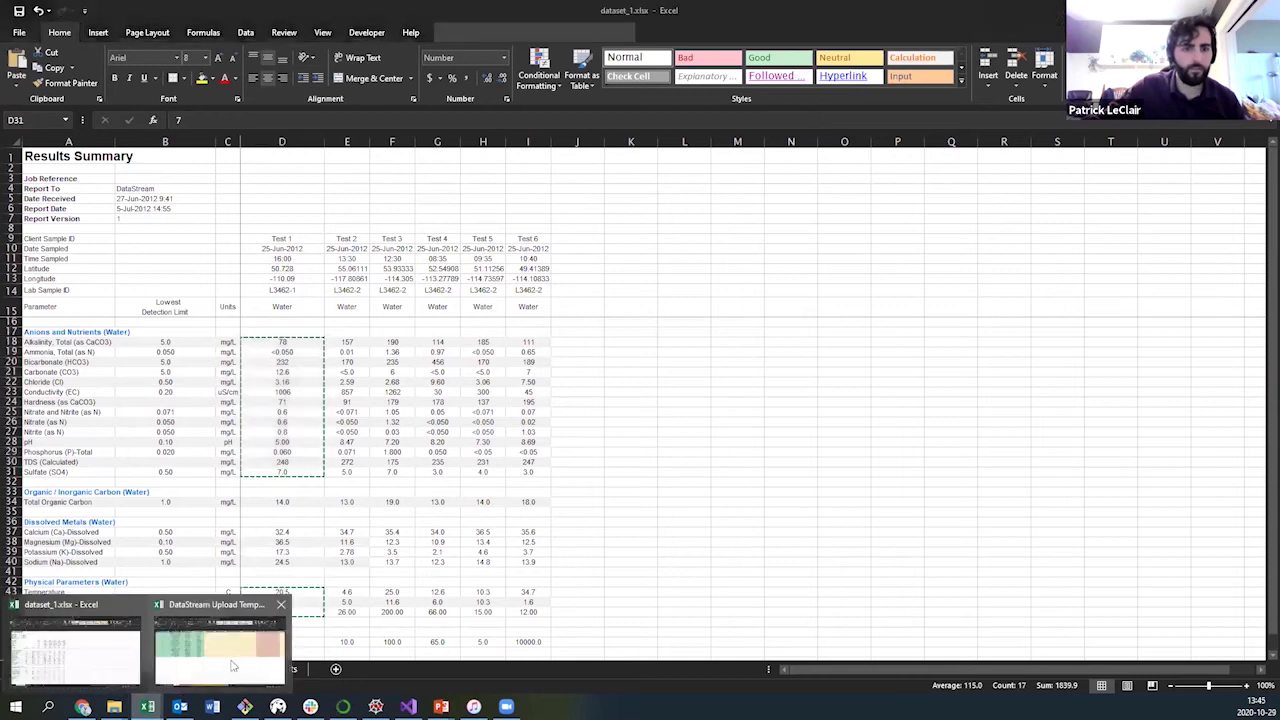
{"action": "left_click", "coordinate": [232, 660]}
{"action": "left_click", "coordinate": [1005, 168]}
{"action": "right_click", "coordinate": [1005, 168]}
{"action": "key", "text": "Escape"}
{"action": "right_click", "coordinate": [1005, 168]}
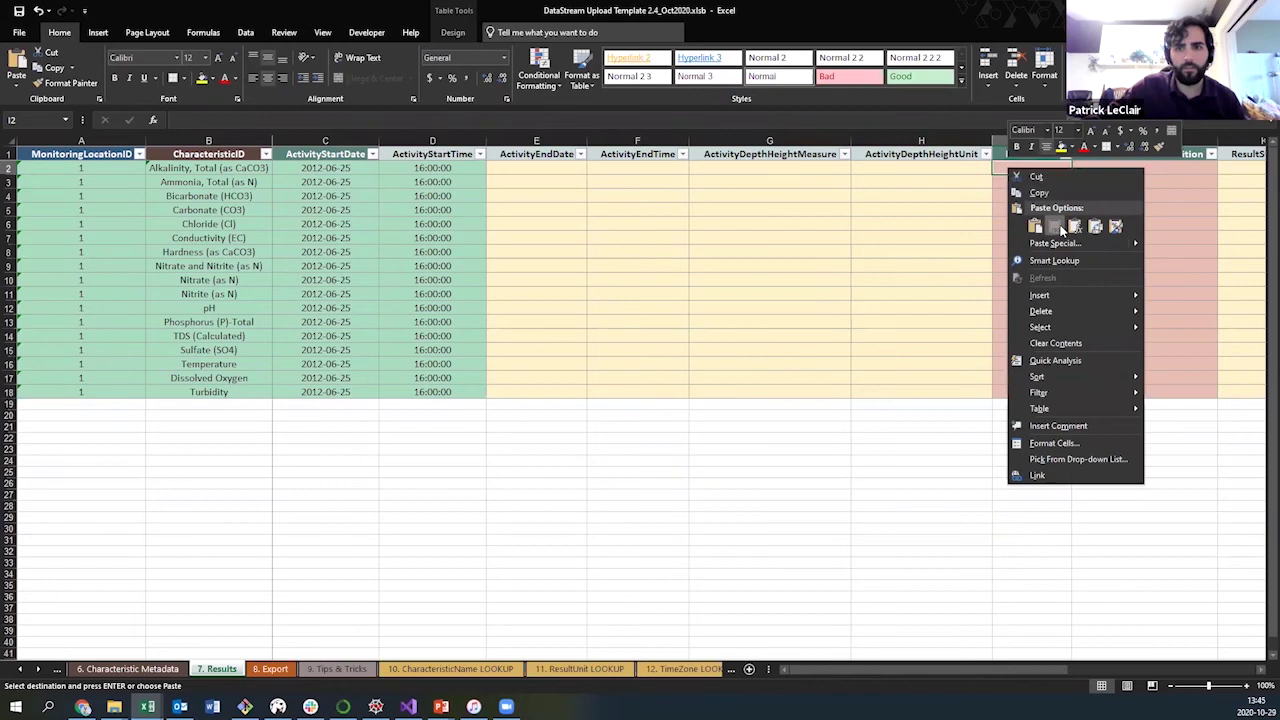
{"action": "left_click", "coordinate": [1055, 224]}
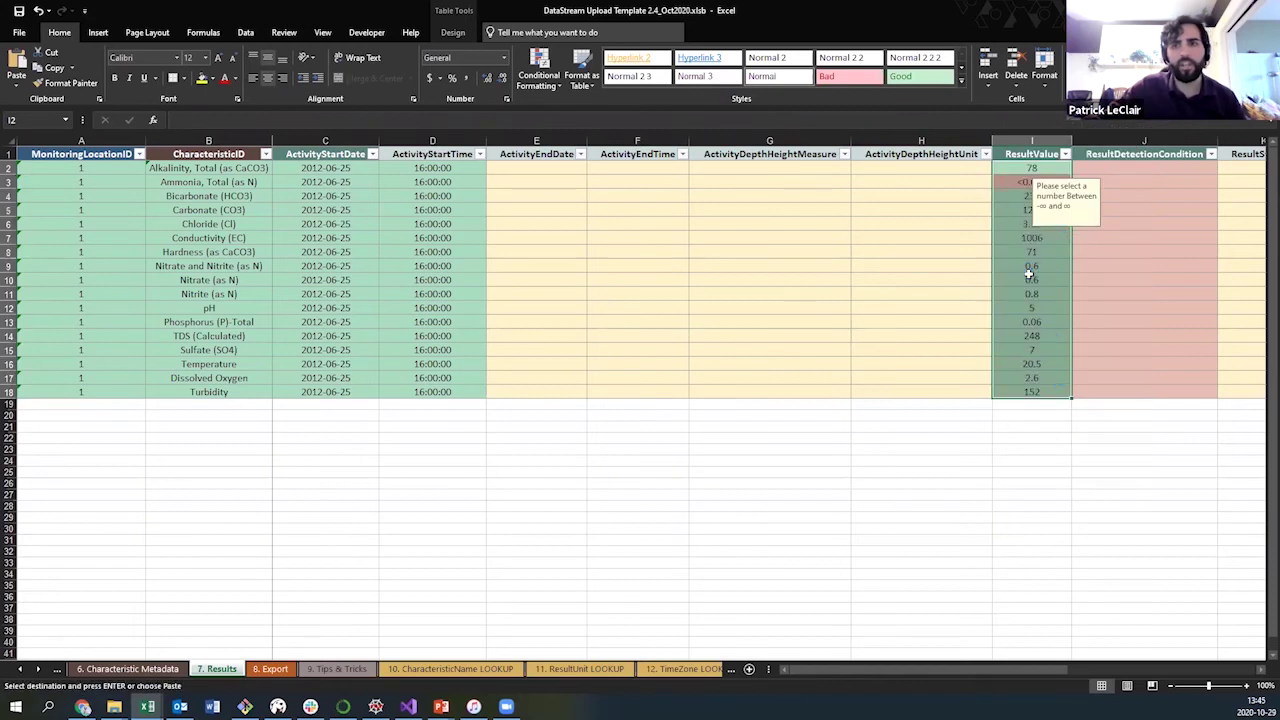
- Clear the ammonia ResultValue in I3 and set its ResultDetectionCondition in J3 to Below Detection/Quantification Limit
{"action": "left_click", "coordinate": [1030, 182]}
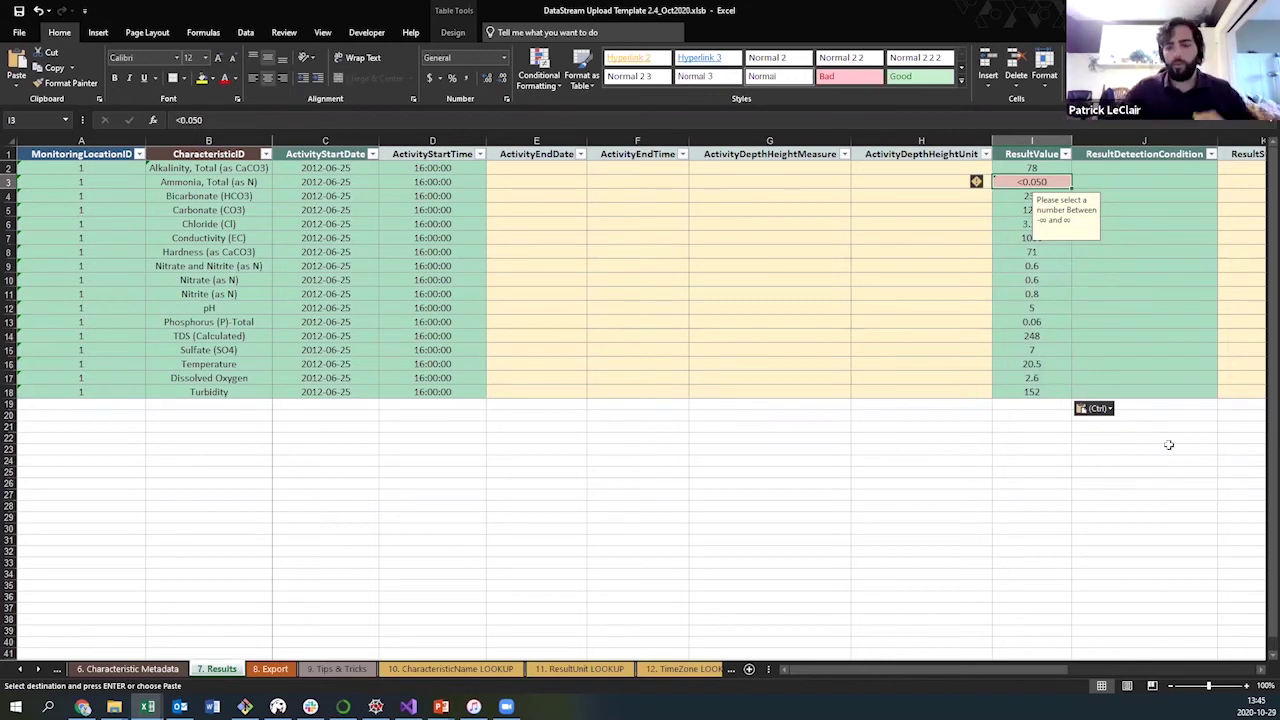
{"action": "key", "text": "Delete"}
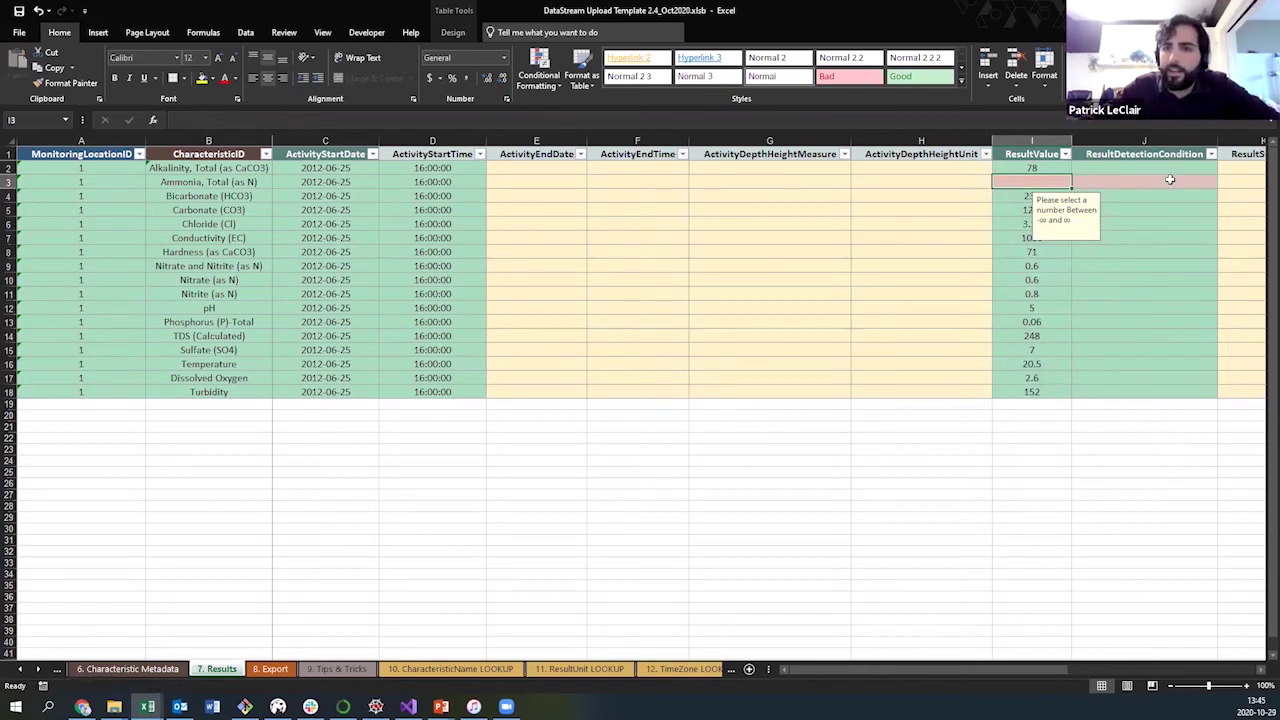
{"action": "left_click", "coordinate": [1169, 179]}
{"action": "left_click", "coordinate": [1222, 183]}
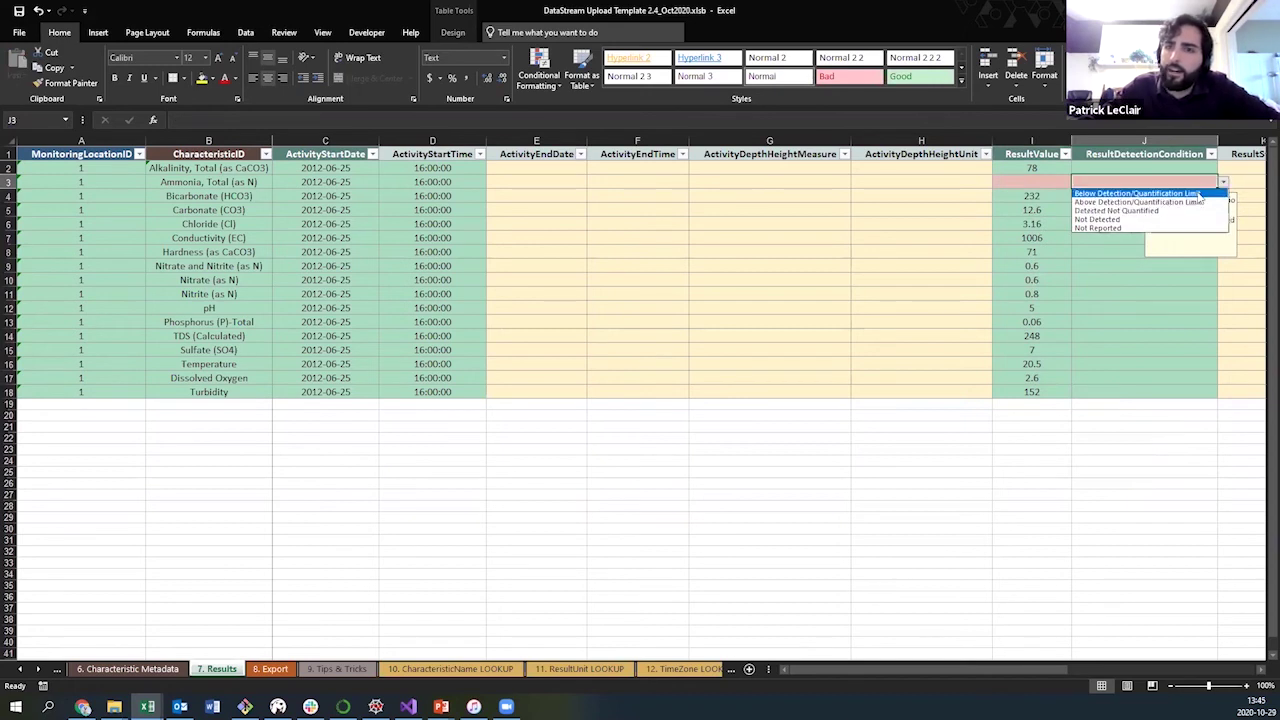
{"action": "left_click", "coordinate": [1199, 193]}
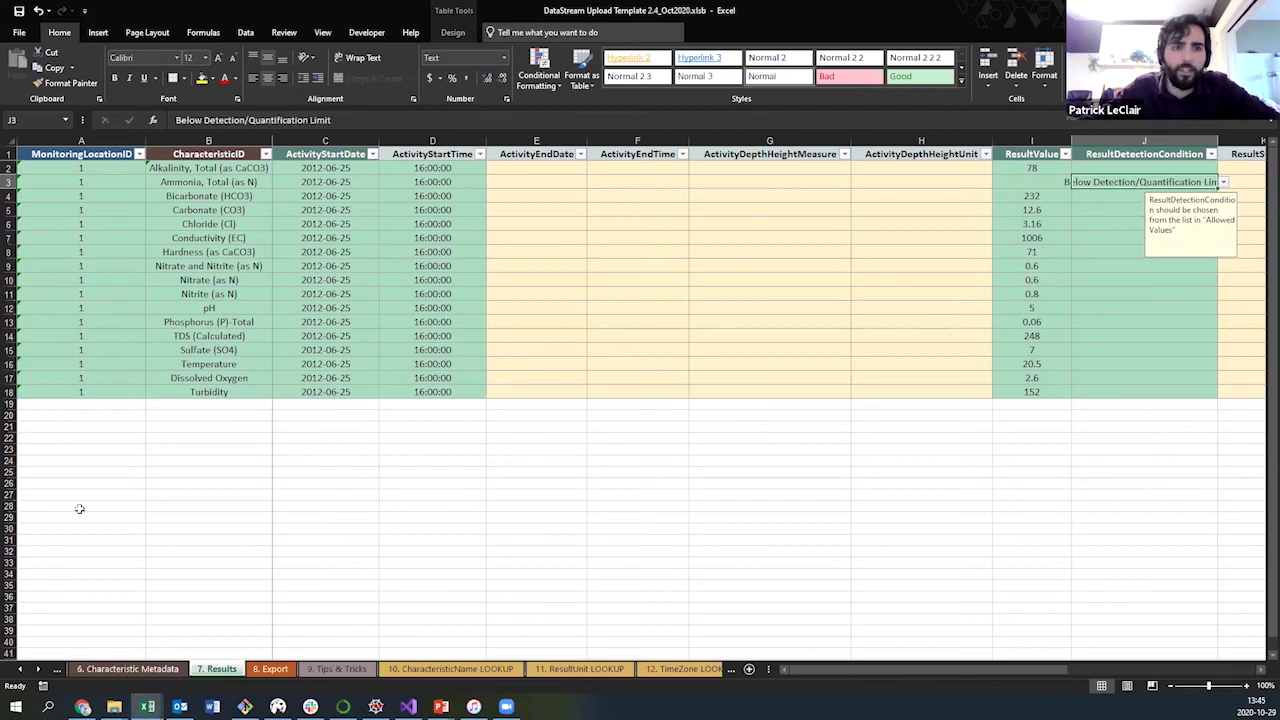
- Check the ammonia detection limit in the 6. Characteristic Metadata sheet and return to the Results sheet
{"action": "left_click", "coordinate": [127, 668]}
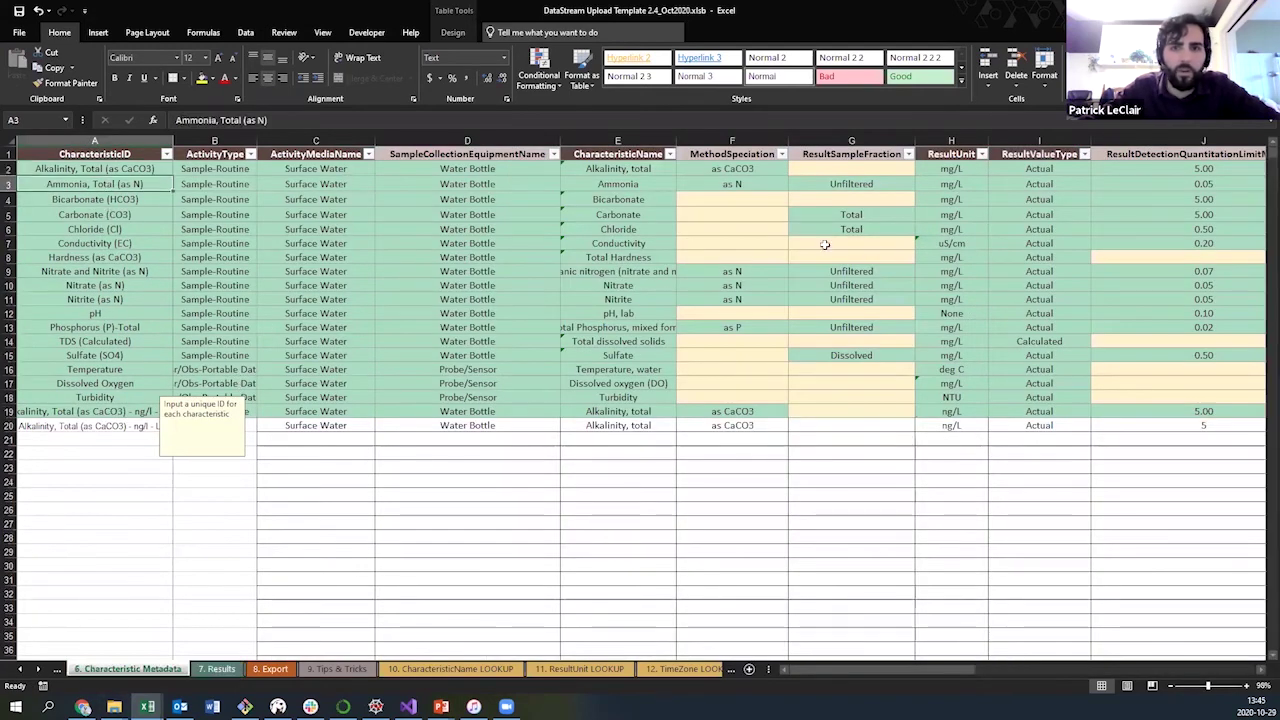
{"action": "left_click", "coordinate": [1167, 181]}
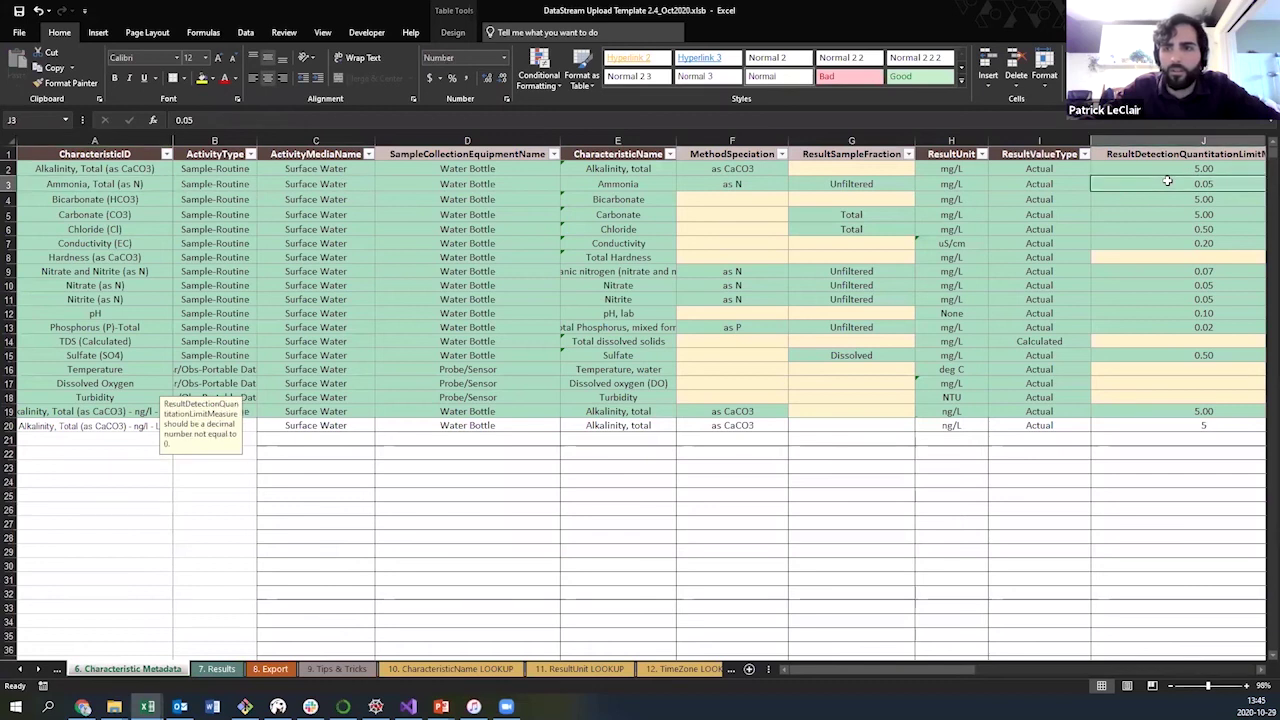
{"action": "left_click", "coordinate": [218, 668]}
- Review the ResultStatusID options and the remaining optional columns of the Results sheet
{"action": "left_click_drag", "start_coordinate": [819, 666], "coordinate": [1026, 671]}
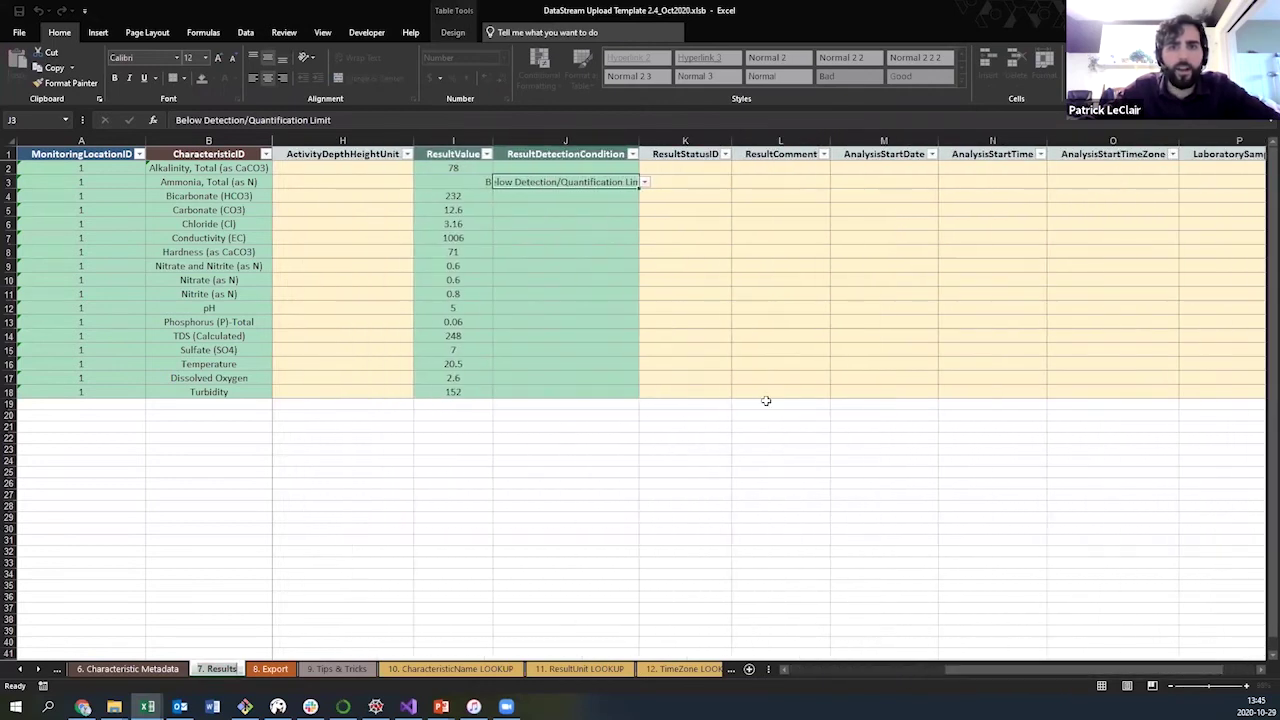
{"action": "left_click", "coordinate": [684, 168]}
{"action": "left_click", "coordinate": [736, 170]}
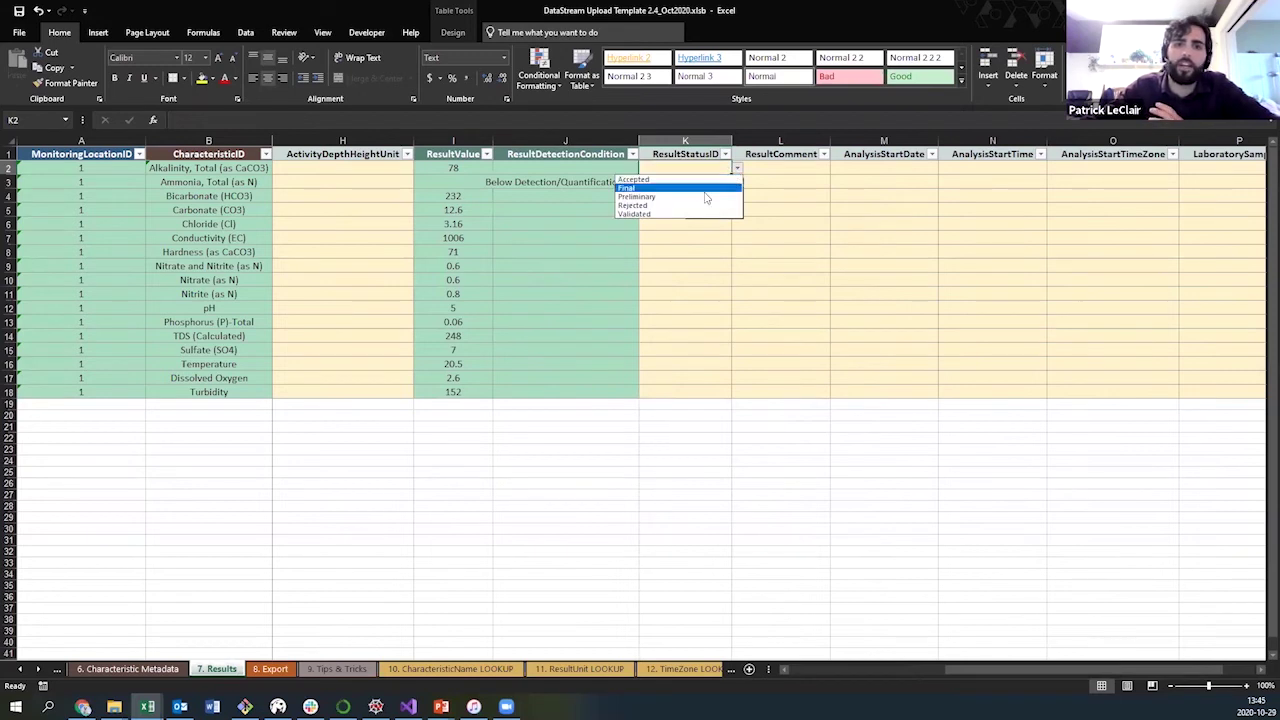
{"action": "key", "text": "Escape"}
{"action": "left_click", "coordinate": [797, 168]}
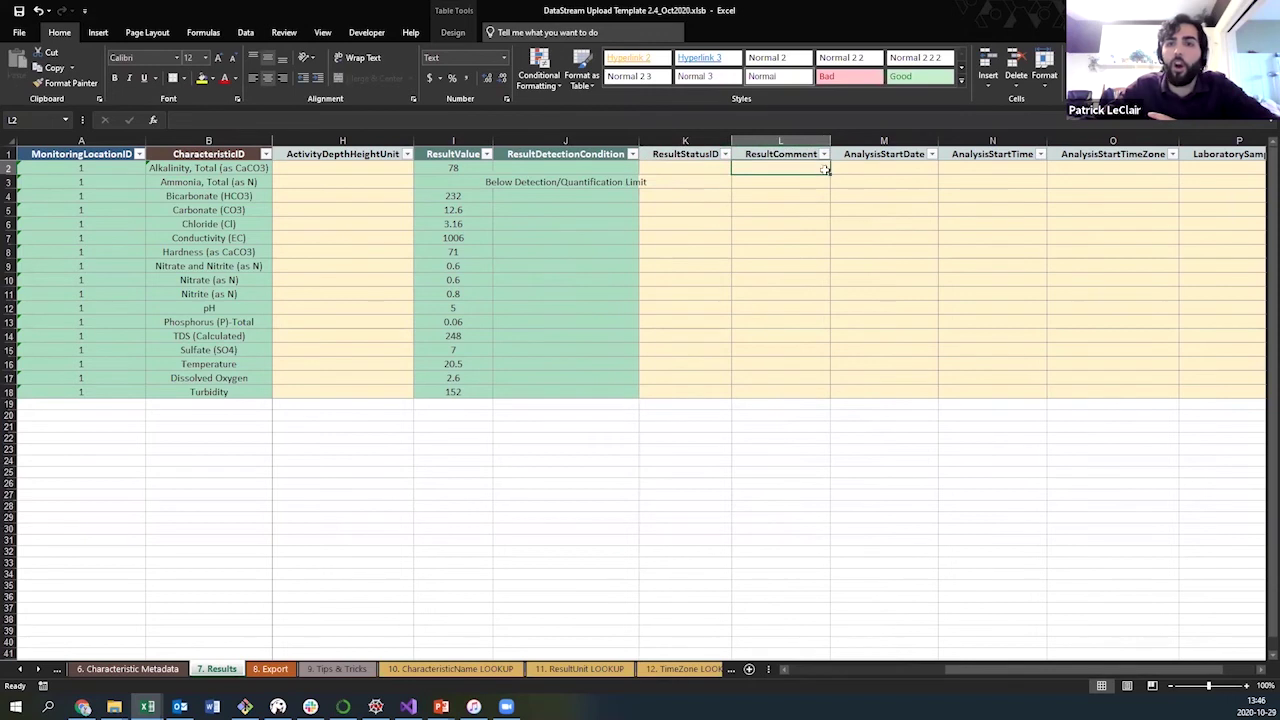
{"action": "left_click_drag", "start_coordinate": [1058, 681], "coordinate": [1088, 681]}
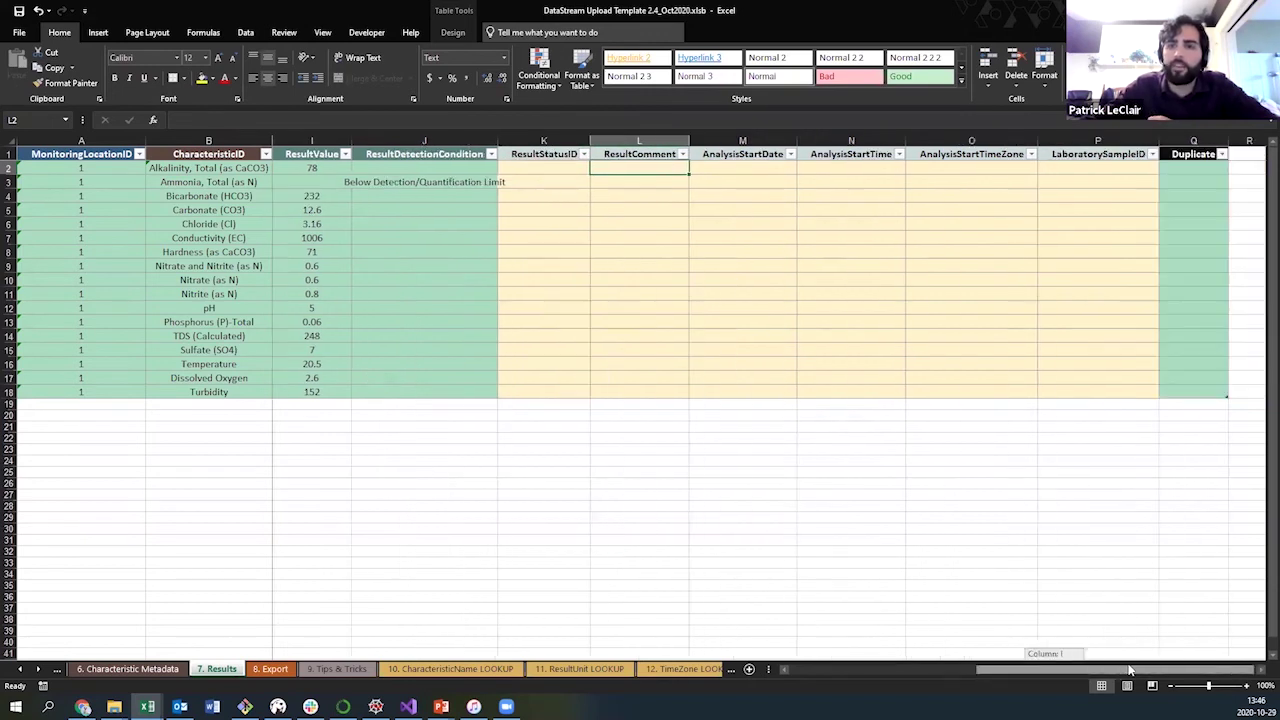
- Copy the report date 2012-07-05 from B6 of dataset_1.xlsx and paste it as AnalysisStartDate into M2 of the Results sheet
{"action": "left_click", "coordinate": [727, 170]}
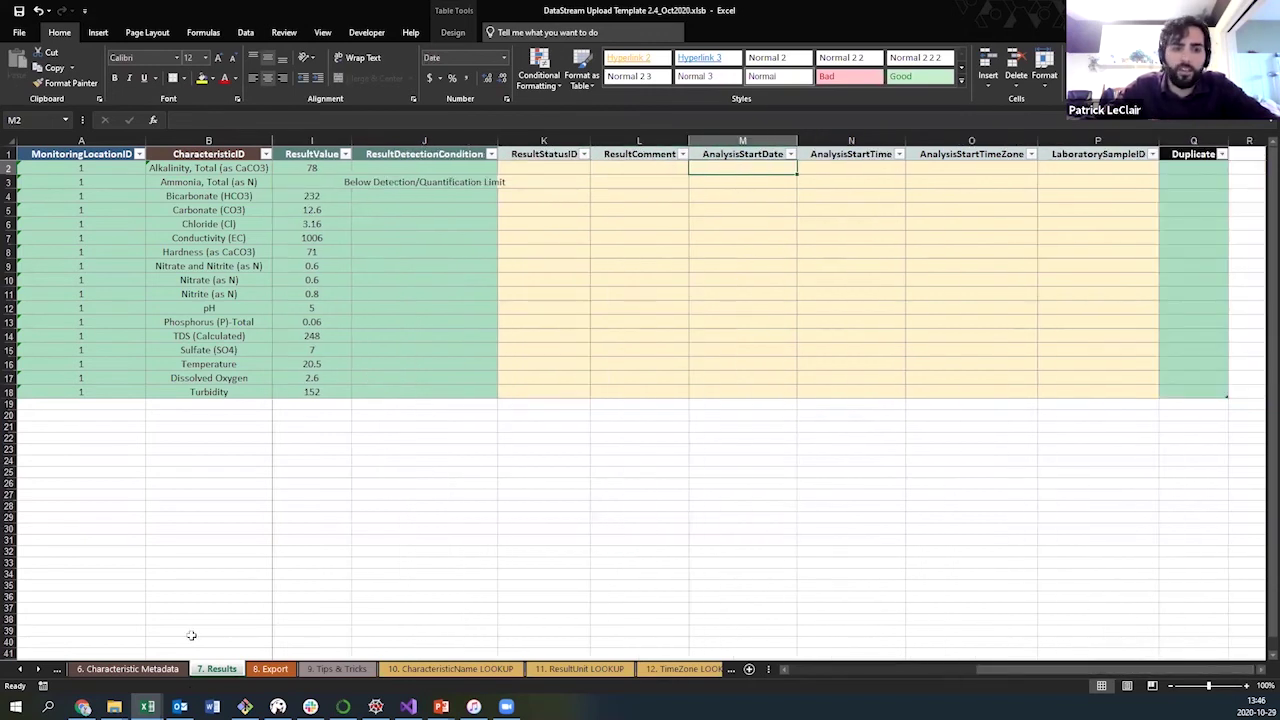
{"action": "mouse_move", "coordinate": [147, 707]}
{"action": "left_click", "coordinate": [75, 650]}
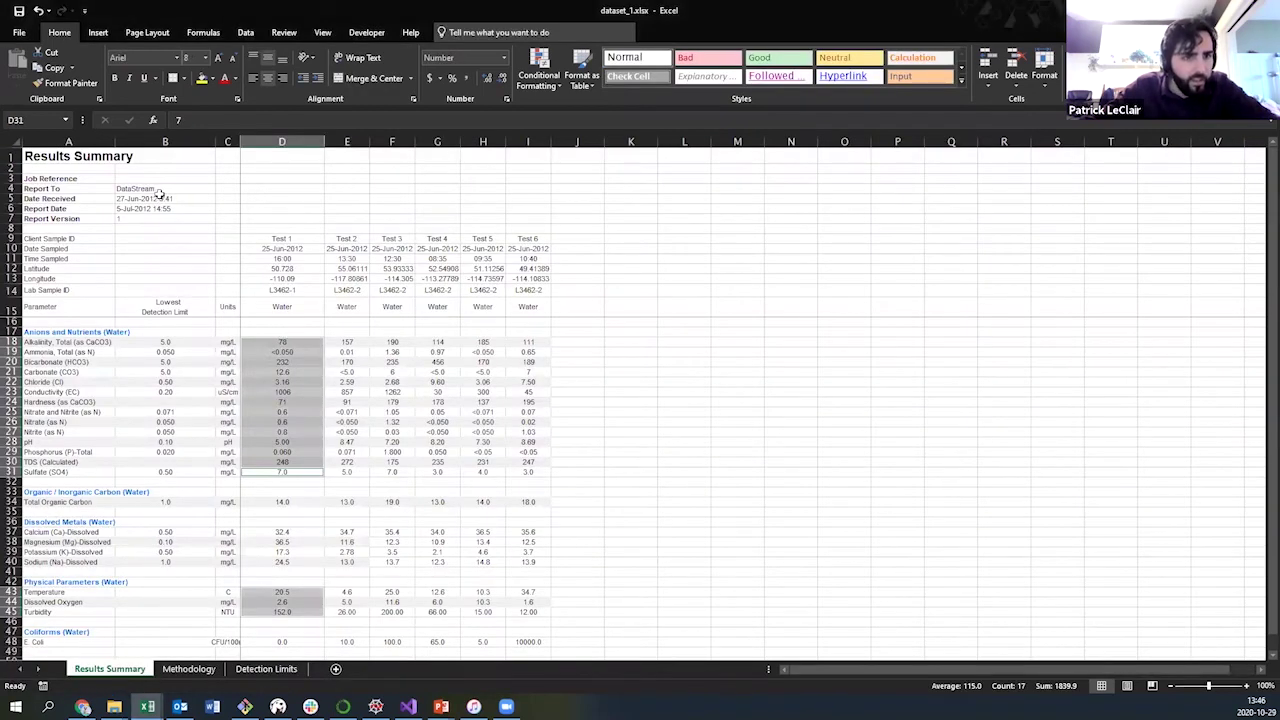
{"action": "double_click", "coordinate": [171, 205]}
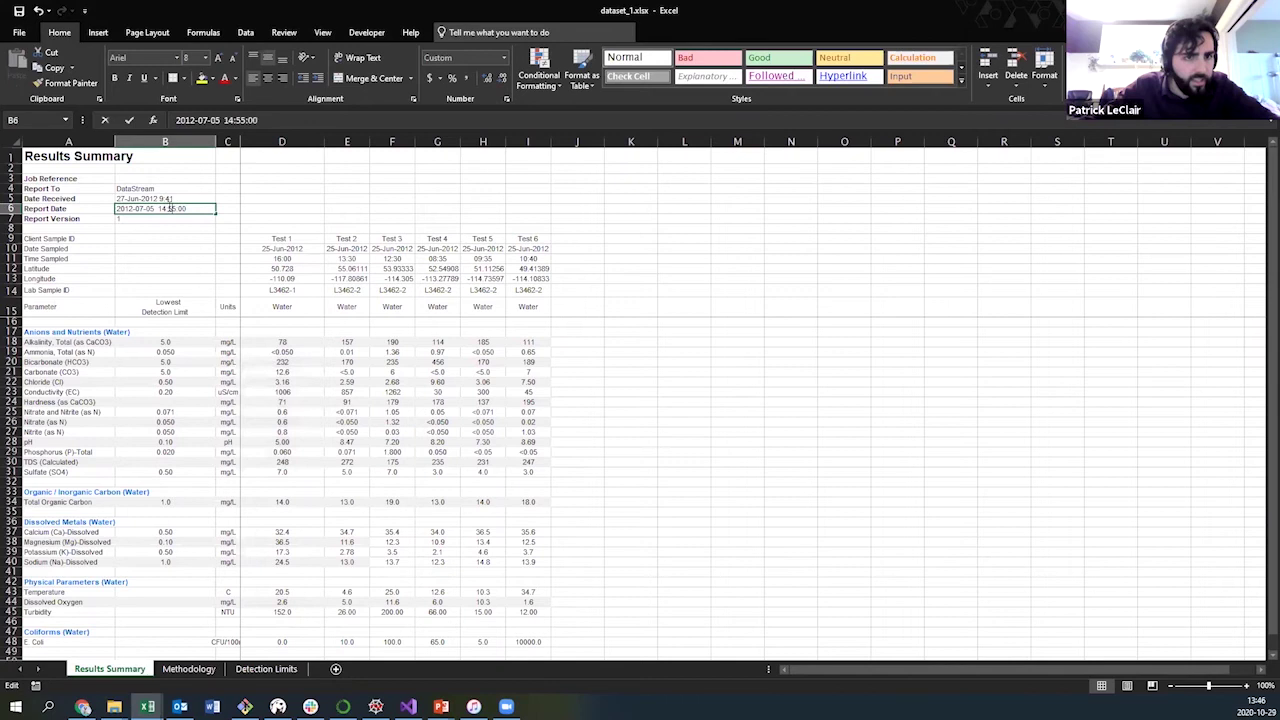
{"action": "key", "text": "ctrl+c"}
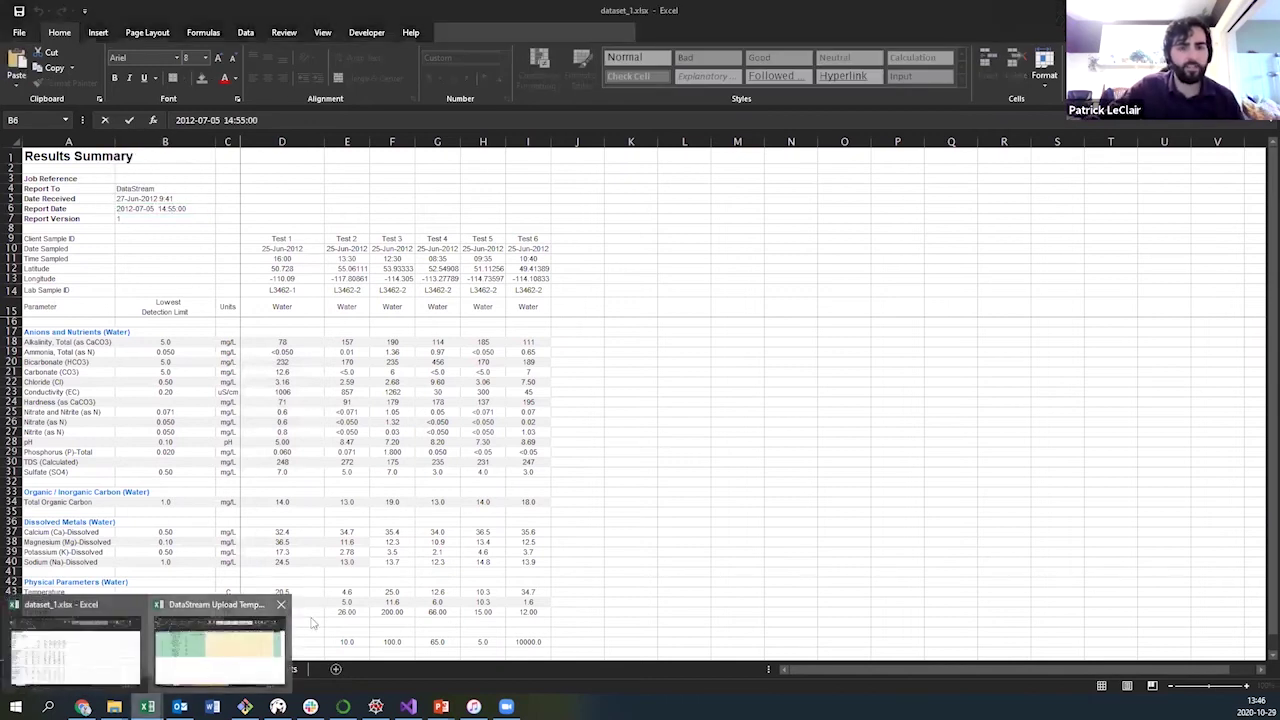
{"action": "key", "text": "alt+Tab"}
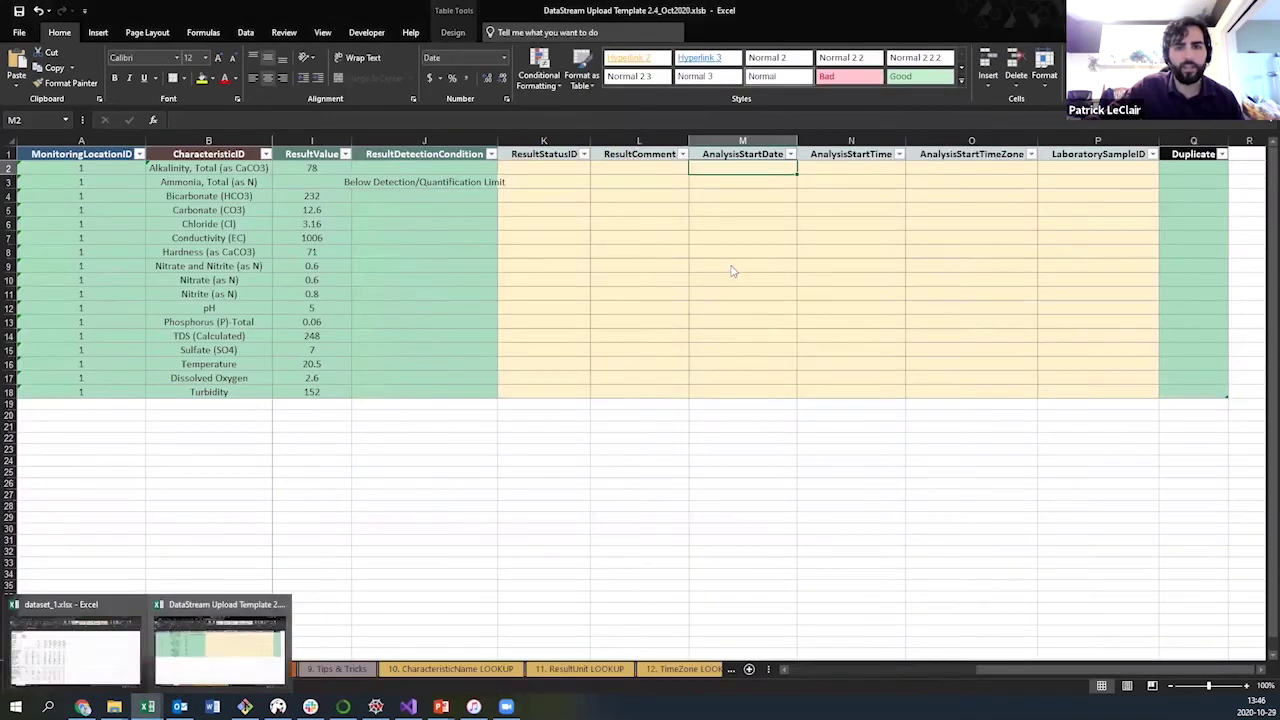
{"action": "left_click_drag", "start_coordinate": [747, 169], "coordinate": [777, 348]}
{"action": "right_click", "coordinate": [773, 302]}
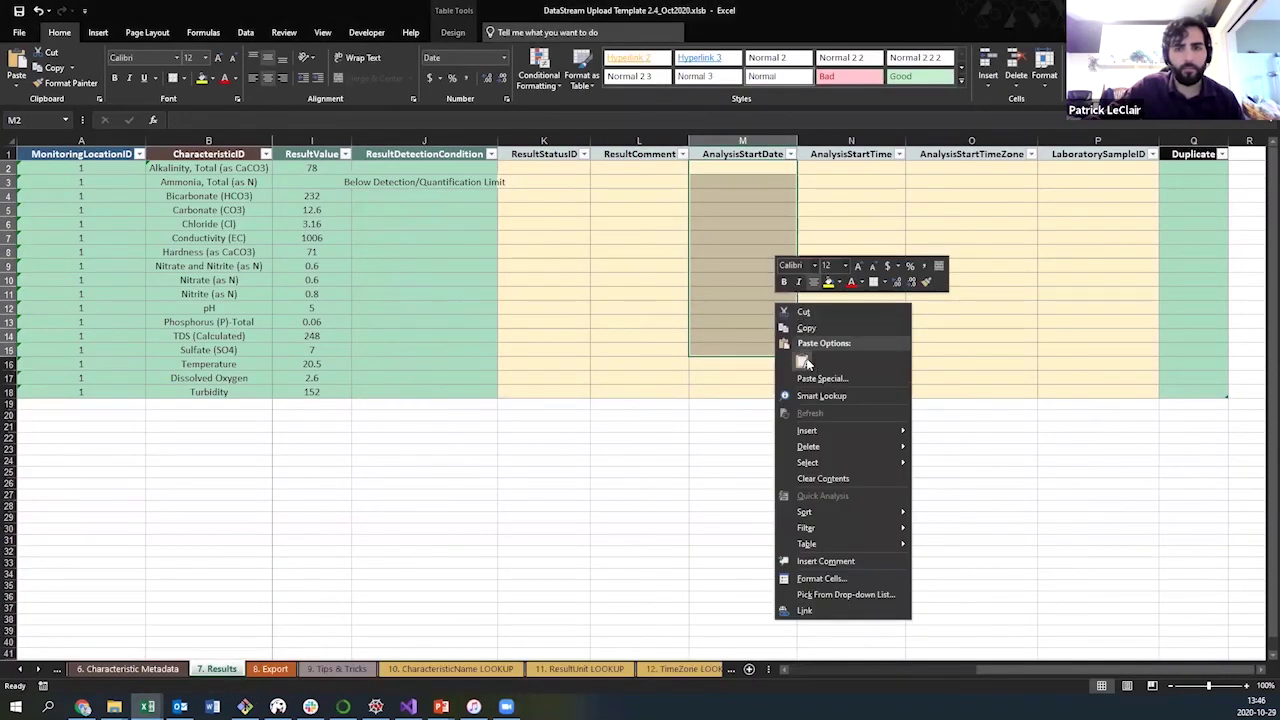
{"action": "left_click", "coordinate": [806, 363]}
{"action": "left_click", "coordinate": [627, 390]}
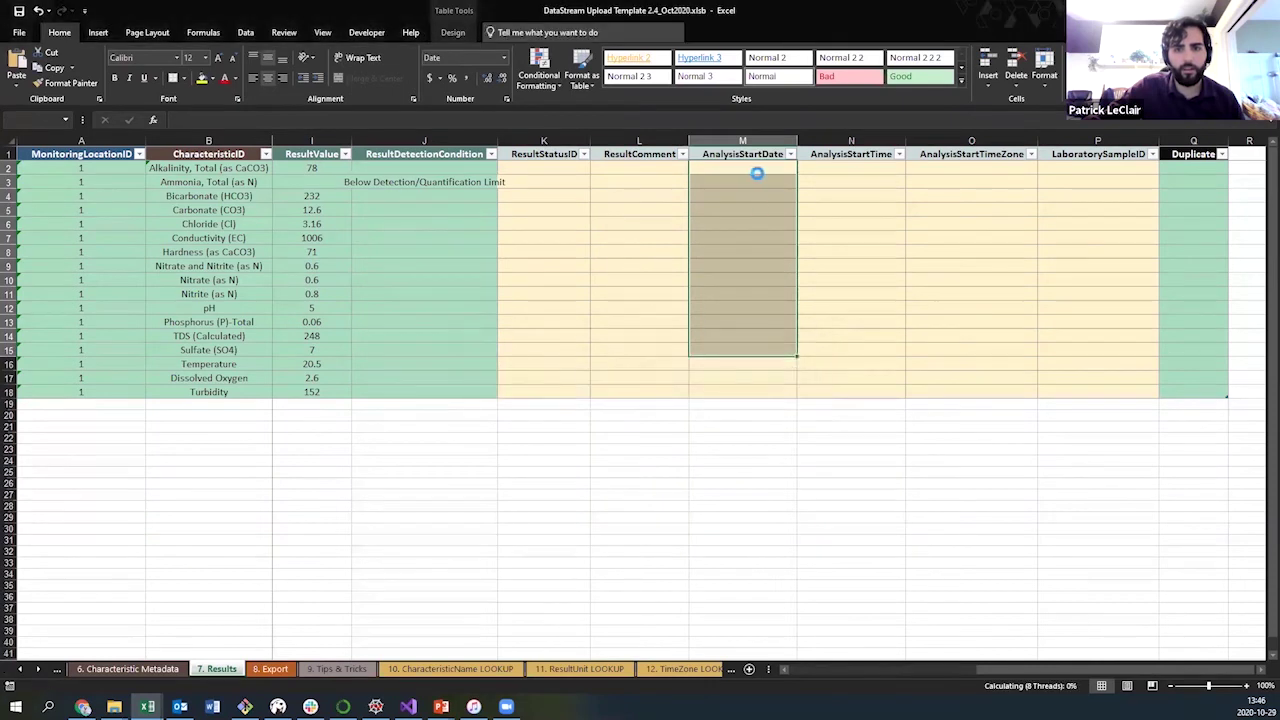
- Copy the AnalysisStartDate from M2 into M3:M15, the rows for the lab-analysed characteristics
{"action": "key", "text": "ctrl+c"}
{"action": "left_click_drag", "start_coordinate": [762, 182], "coordinate": [764, 346]}
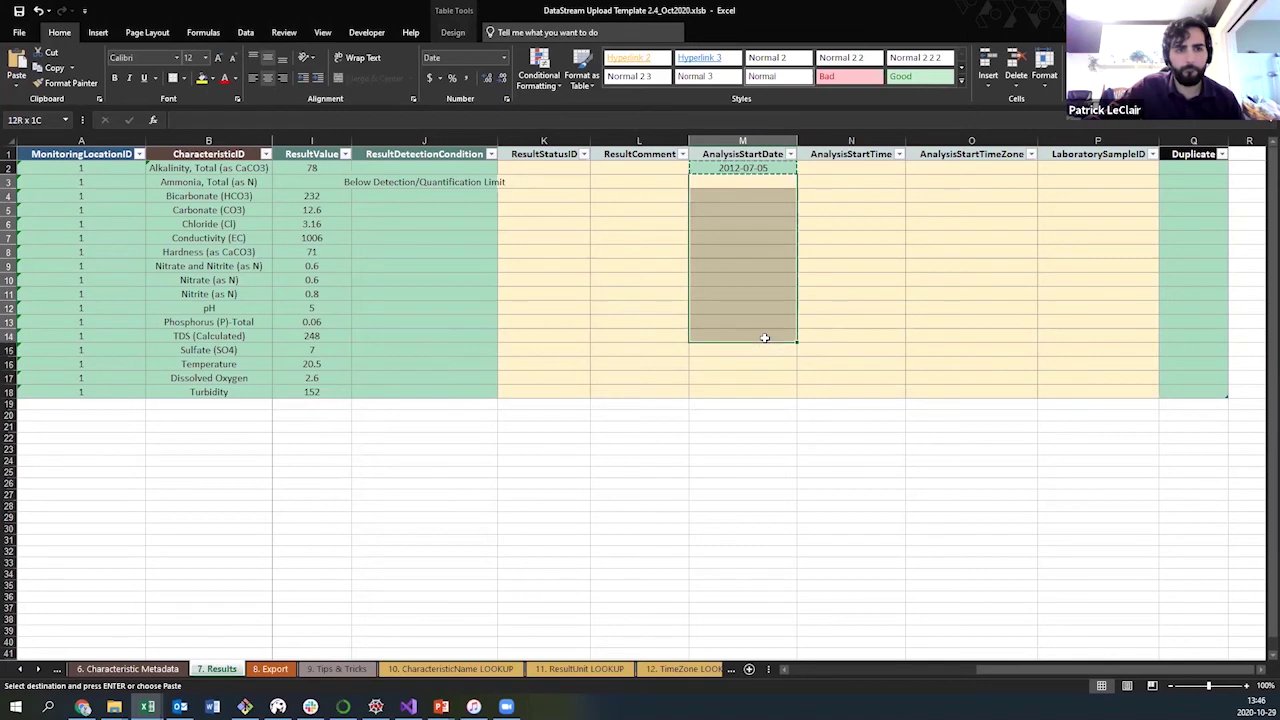
{"action": "right_click", "coordinate": [760, 320]}
{"action": "left_click", "coordinate": [808, 376]}
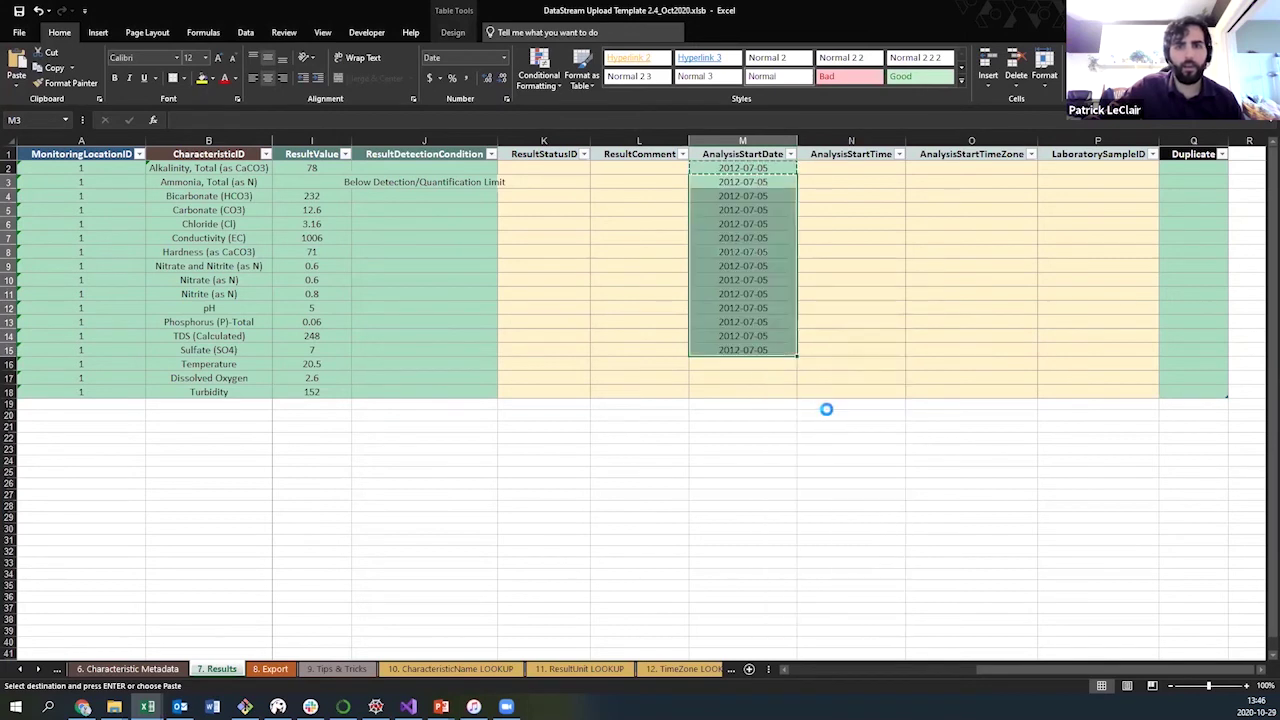
- Copy the report time 14:55:00 from B6 of dataset_1.xlsx and paste it as AnalysisStartTime into N2 of the Results sheet
{"action": "left_click", "coordinate": [70, 648]}
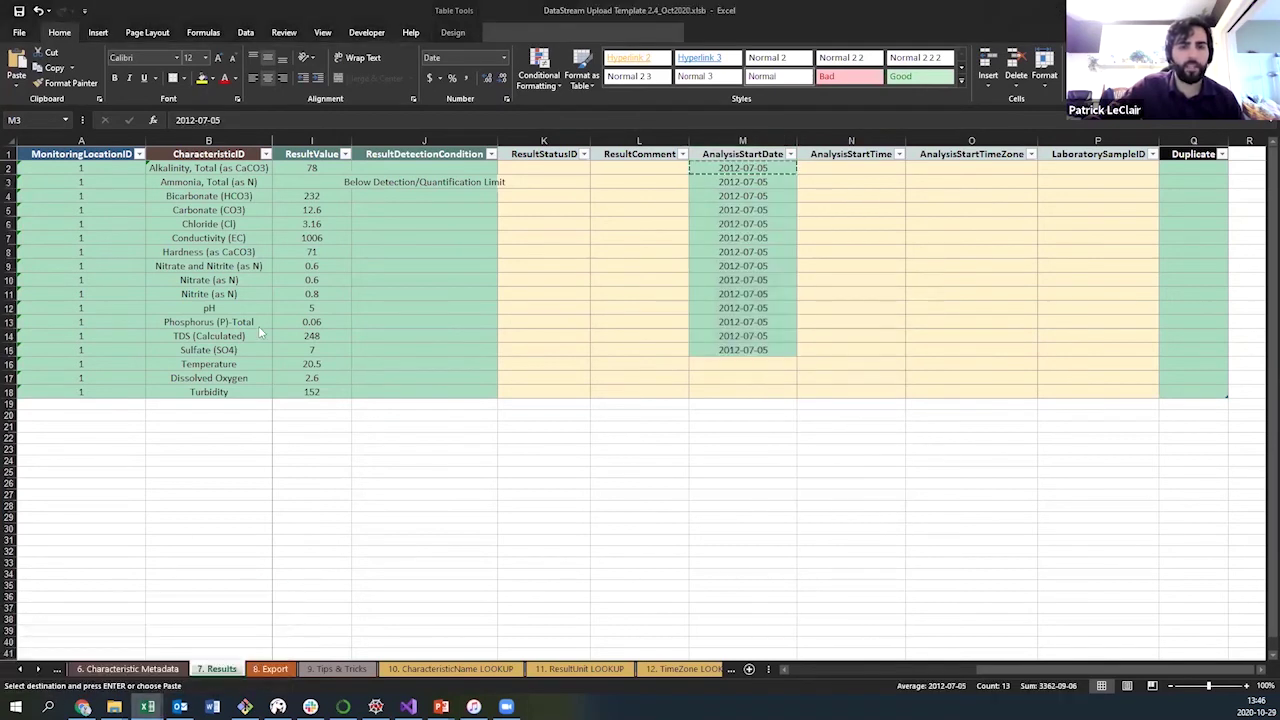
{"action": "left_click", "coordinate": [295, 279]}
{"action": "left_click", "coordinate": [289, 259]}
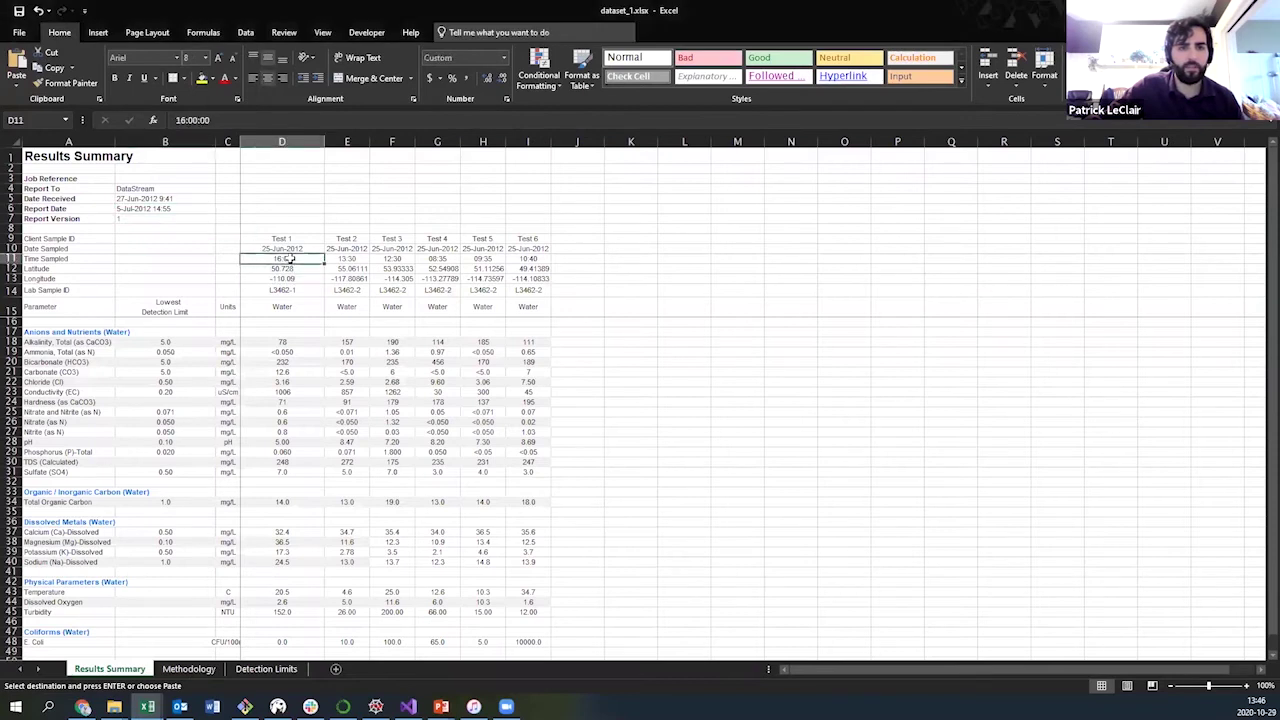
{"action": "left_click", "coordinate": [160, 206]}
{"action": "double_click", "coordinate": [160, 208]}
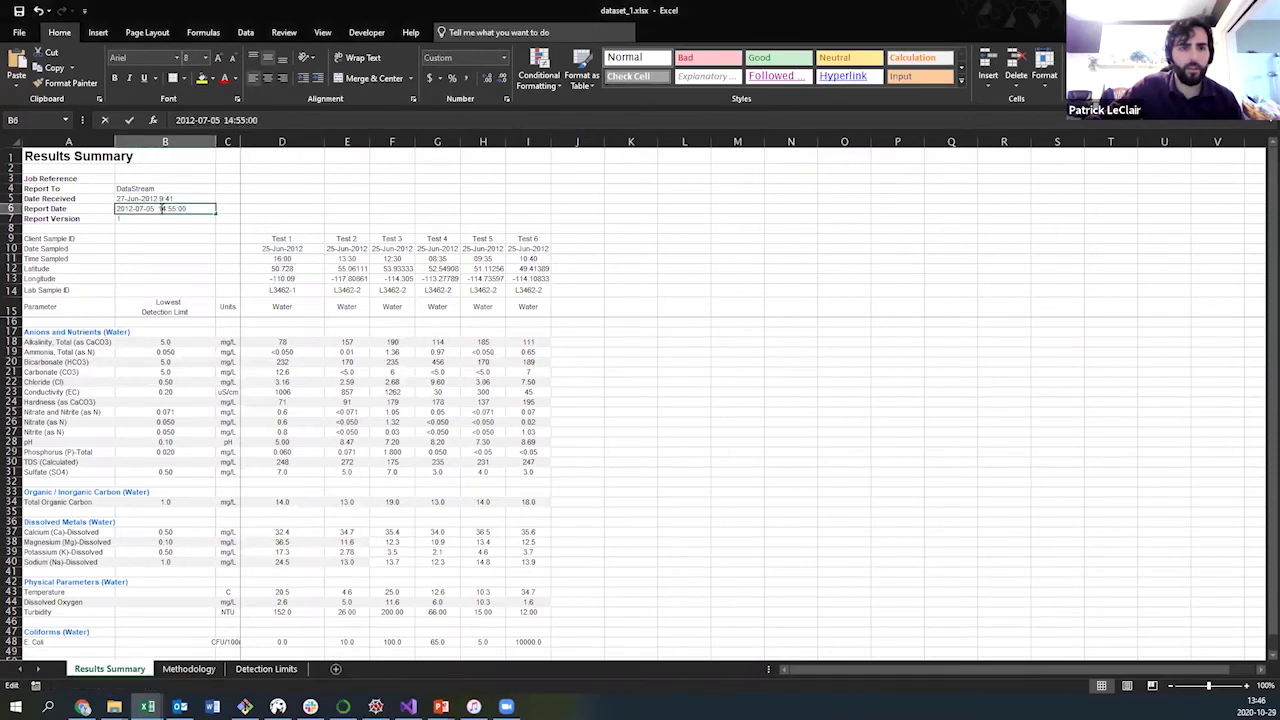
{"action": "left_click", "coordinate": [147, 707]}
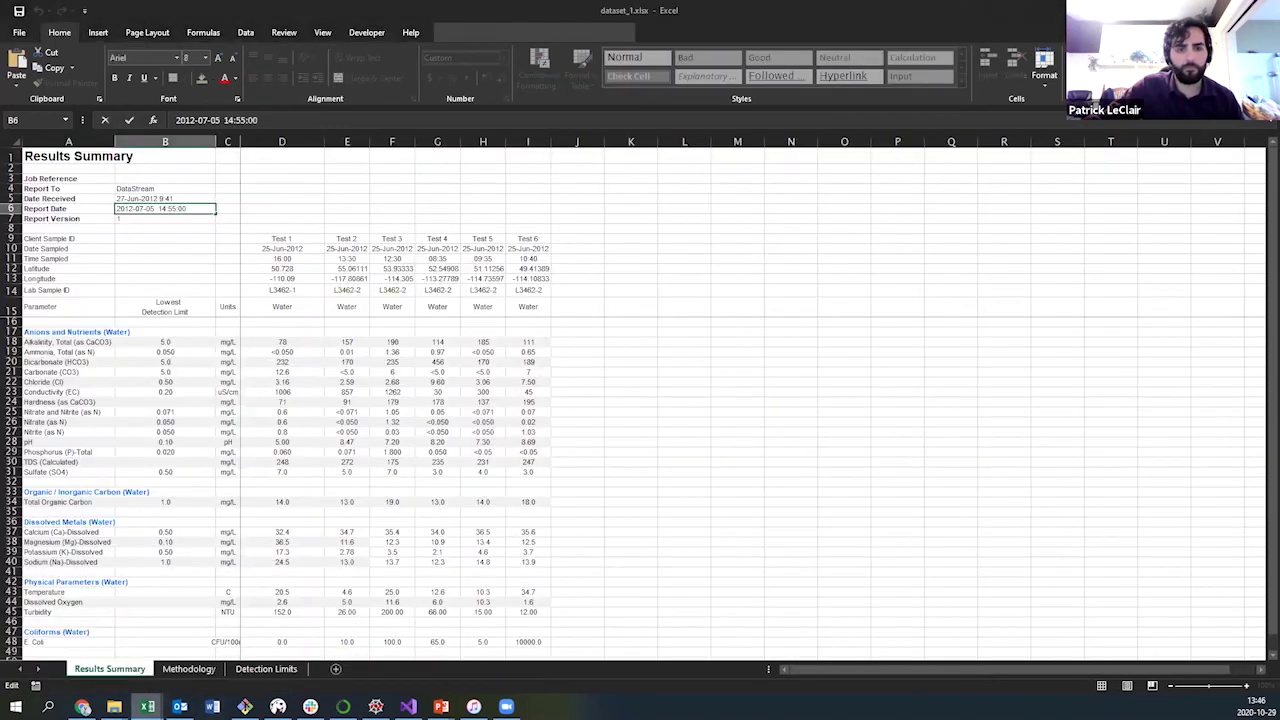
{"action": "mouse_move", "coordinate": [147, 705]}
{"action": "left_click", "coordinate": [220, 655]}
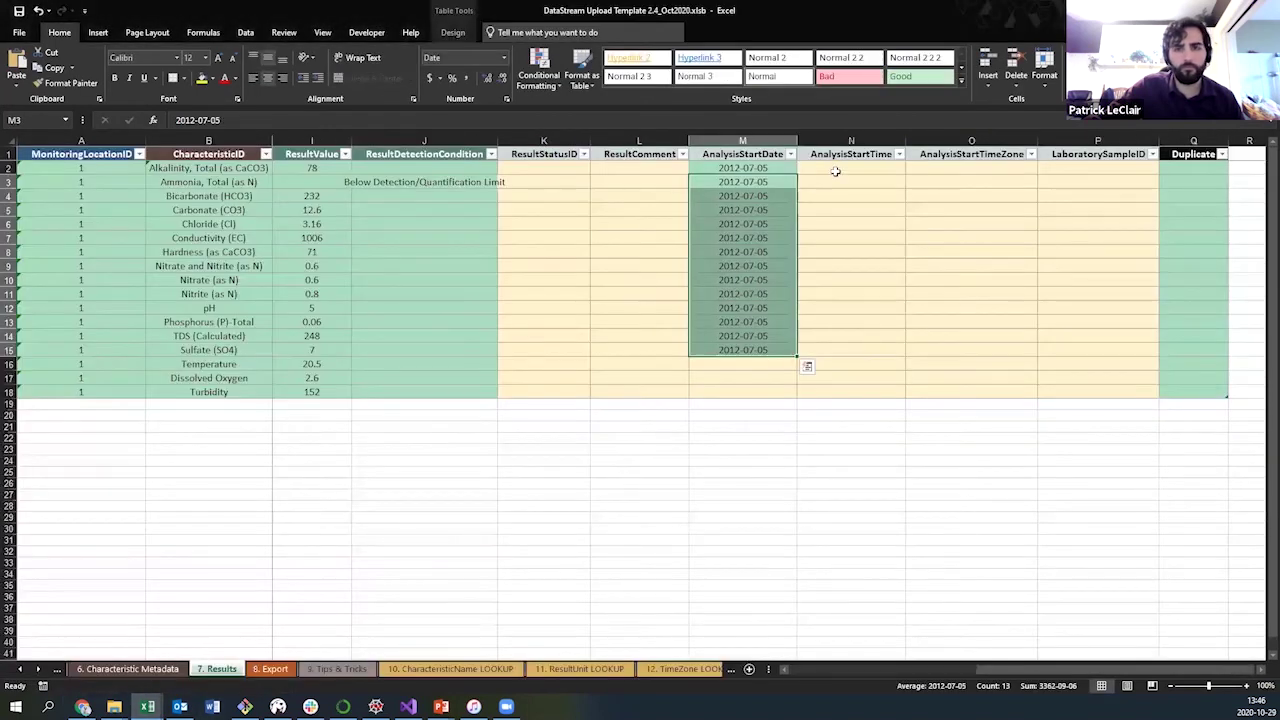
{"action": "left_click", "coordinate": [835, 170]}
{"action": "right_click", "coordinate": [835, 168]}
{"action": "left_click", "coordinate": [870, 227]}
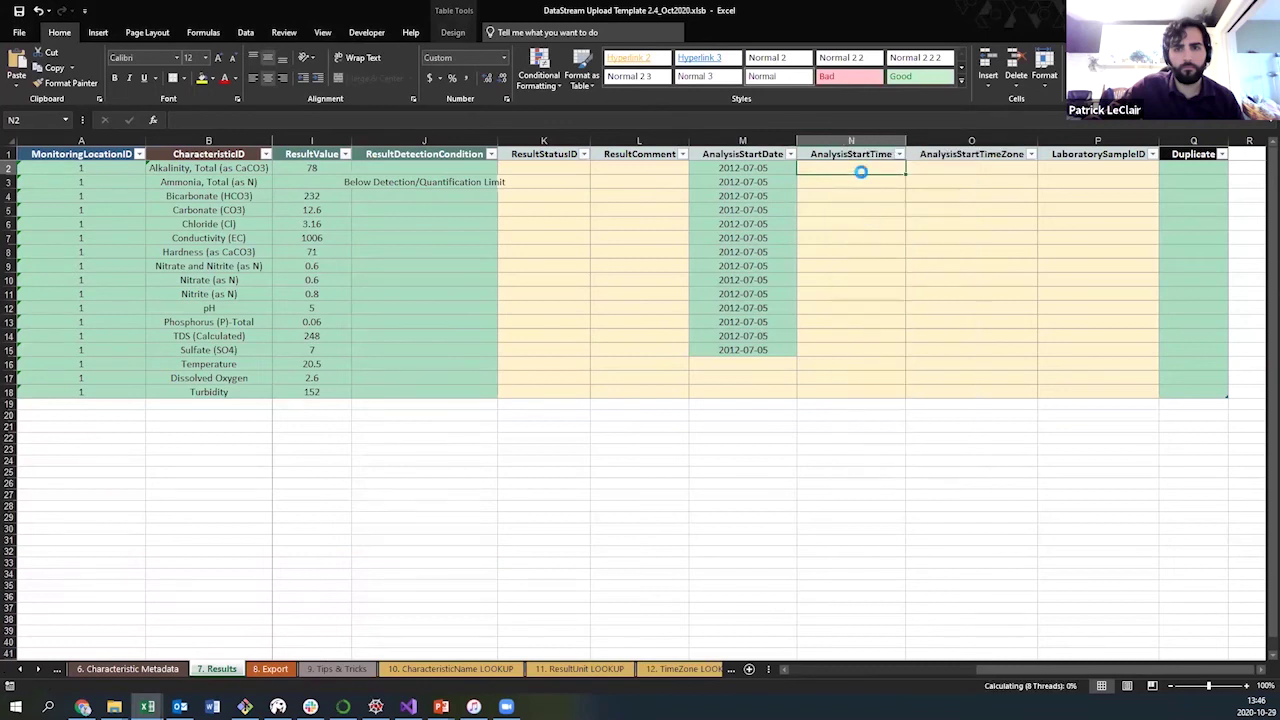
- Copy the AnalysisStartTime from N2 into N3:N15 of the Results sheet
{"action": "key", "text": "ctrl+c"}
{"action": "left_click_drag", "start_coordinate": [863, 186], "coordinate": [872, 347]}
{"action": "right_click", "coordinate": [874, 342]}
{"action": "left_click", "coordinate": [918, 392]}
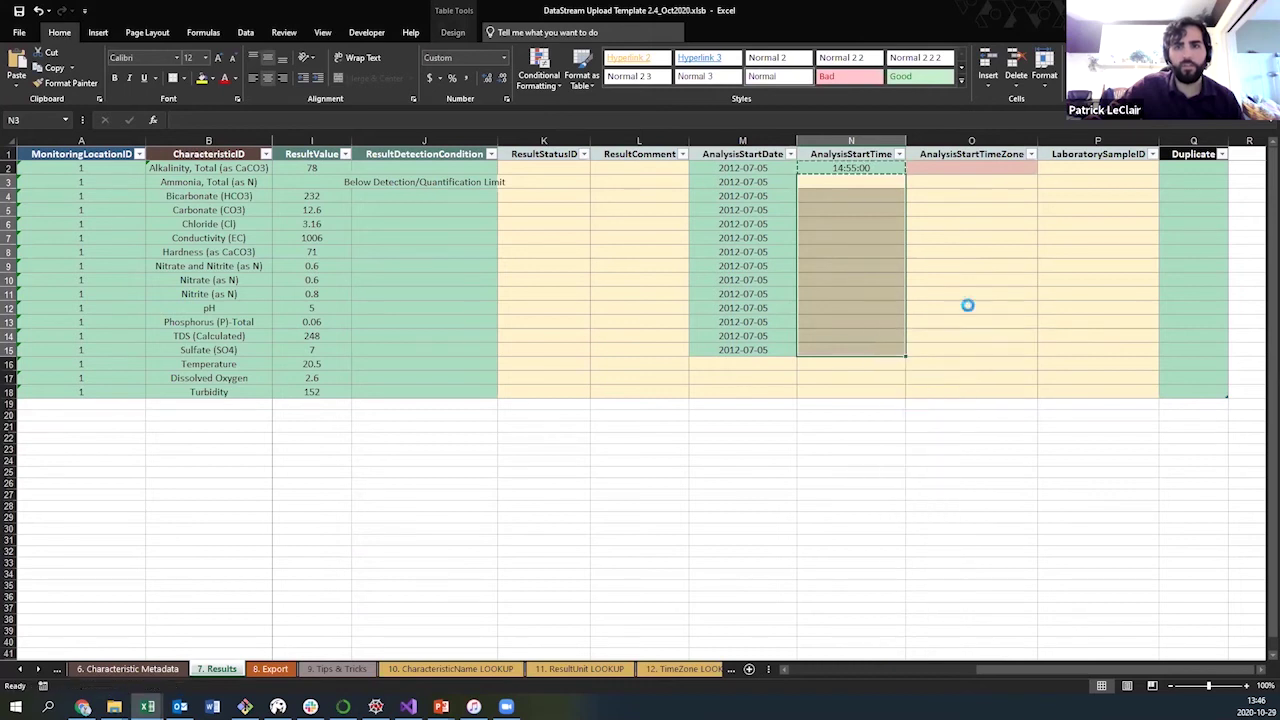
- Set AnalysisStartTimeZone to -0300 in O2 and copy it as values into O3:O15
{"action": "left_click", "coordinate": [994, 171]}
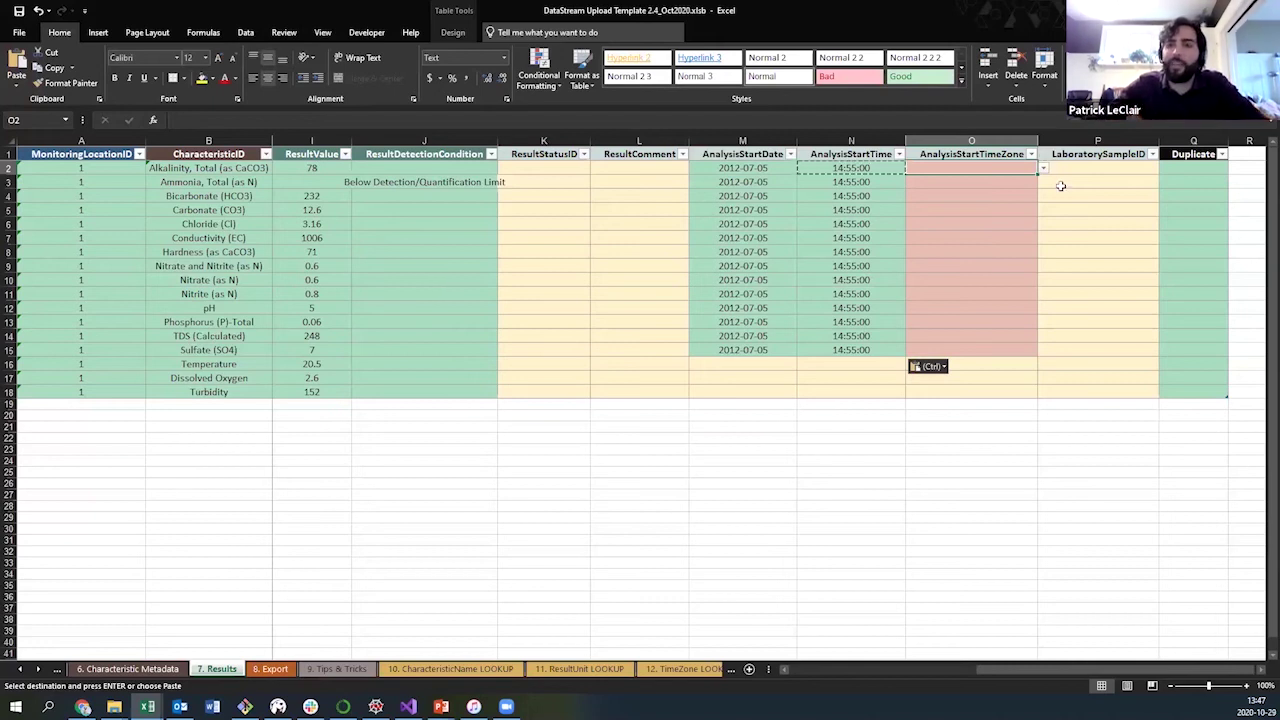
{"action": "left_click", "coordinate": [1042, 168]}
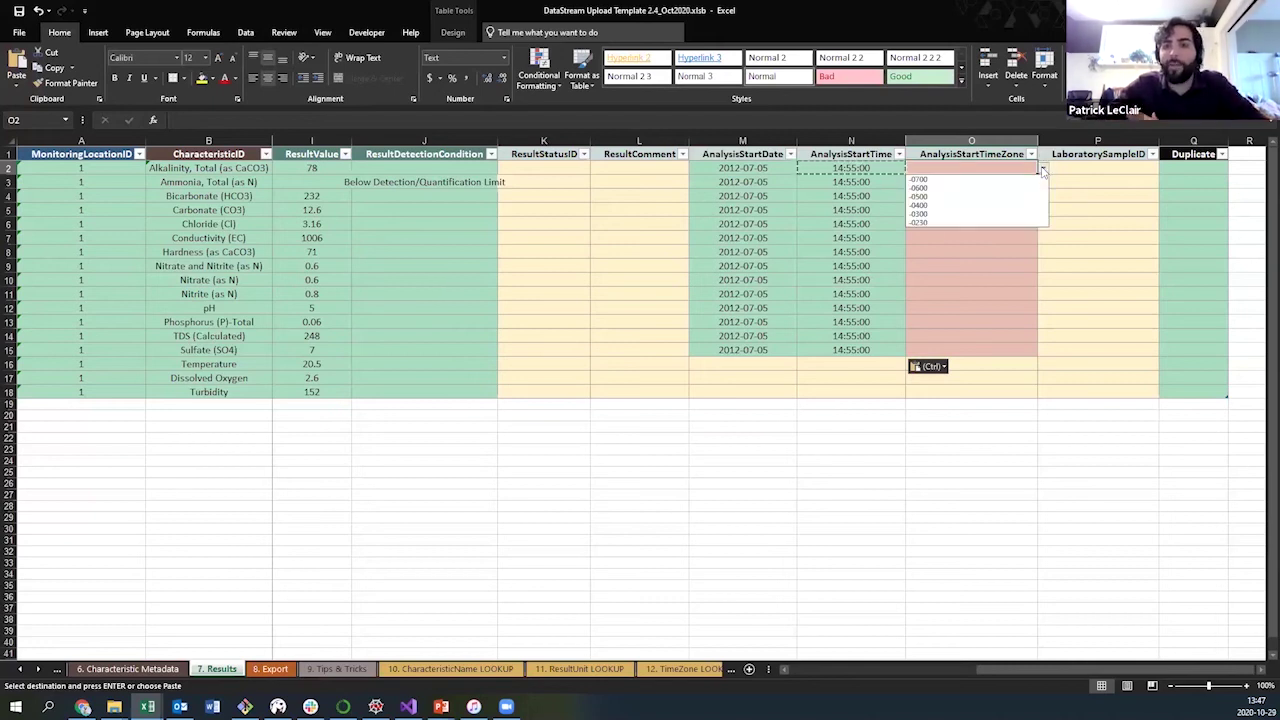
{"action": "left_click", "coordinate": [989, 208]}
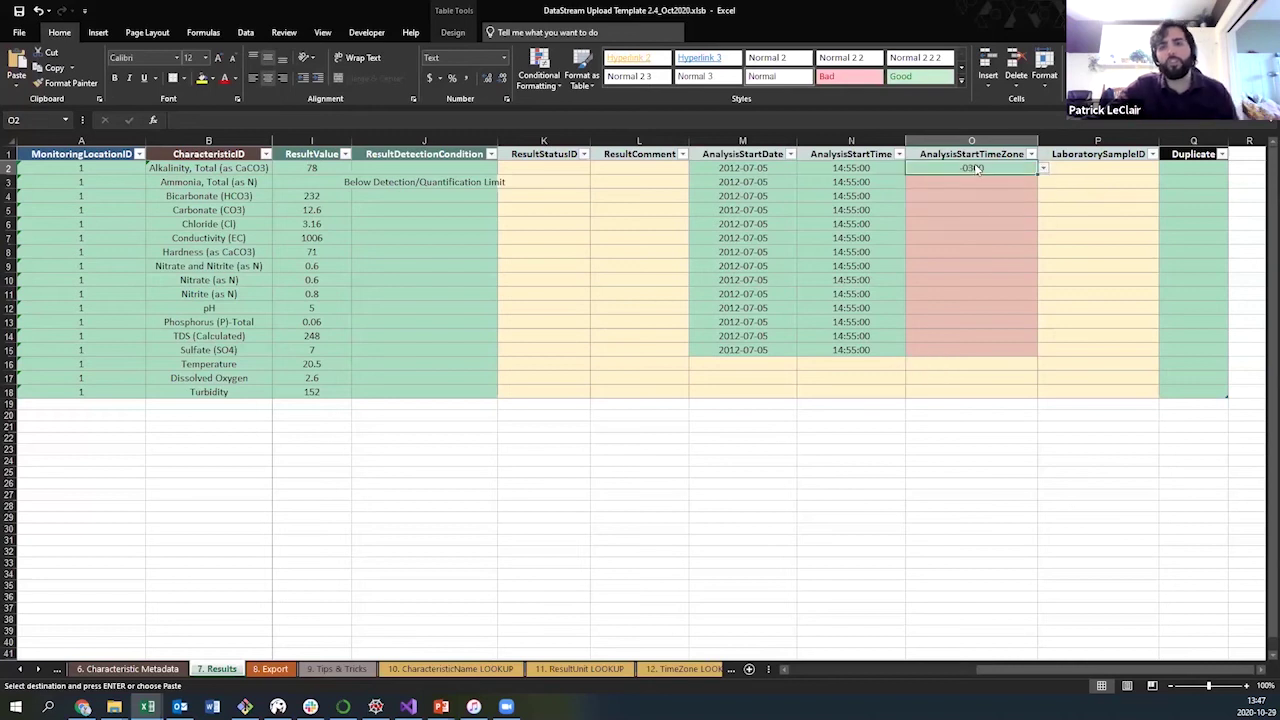
{"action": "key", "text": "ctrl+c"}
{"action": "left_click_drag", "start_coordinate": [984, 181], "coordinate": [982, 347]}
{"action": "right_click", "coordinate": [982, 347]}
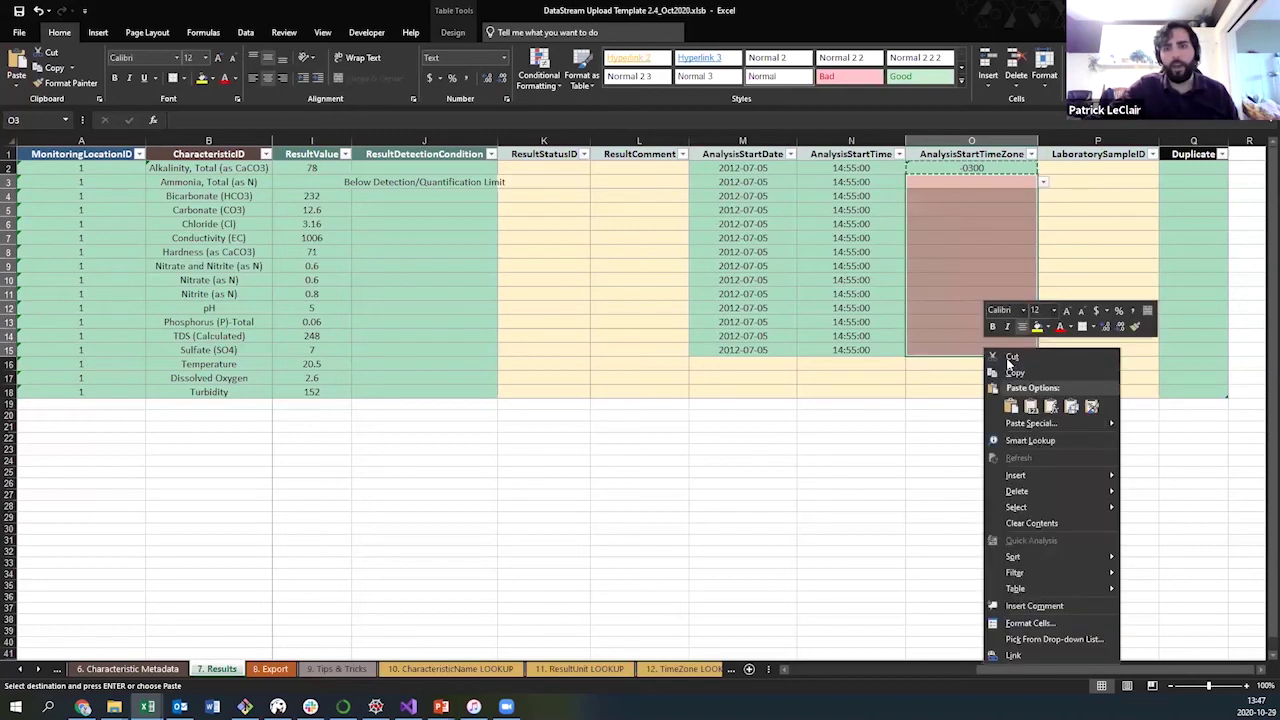
{"action": "left_click", "coordinate": [1031, 406]}
- Copy Test 1's Lab Sample ID L3462-1 from D14 of dataset_1.xlsx and paste it into P2:P15 of the Results sheet as LaboratorySampleID
{"action": "left_click", "coordinate": [1099, 171]}
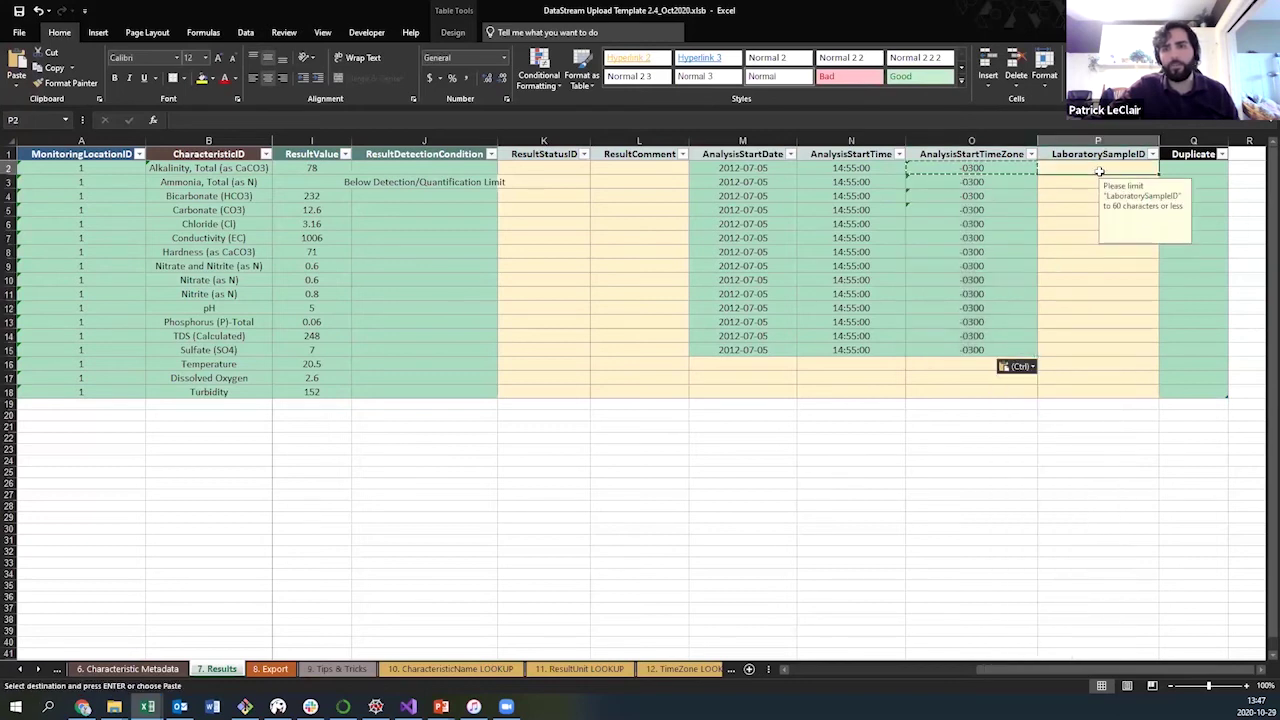
{"action": "left_click", "coordinate": [114, 706]}
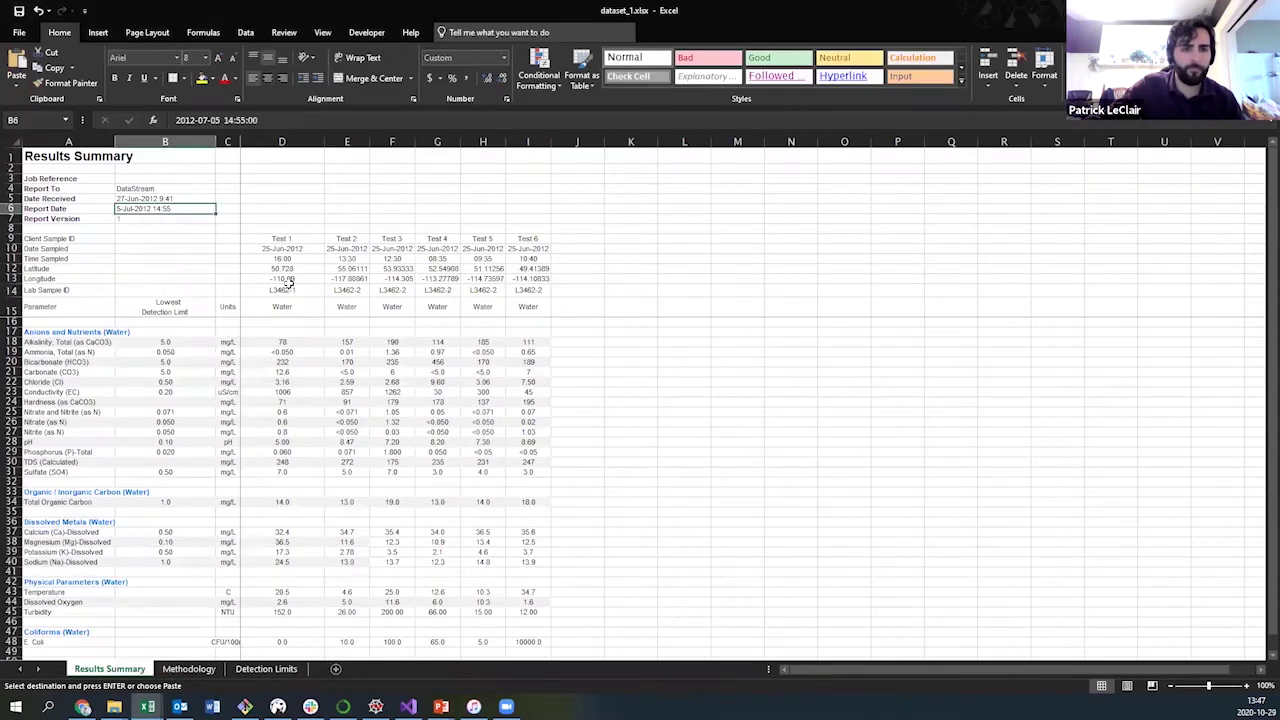
{"action": "left_click", "coordinate": [282, 290]}
{"action": "key", "text": "ctrl+c"}
{"action": "left_click", "coordinate": [147, 706]}
{"action": "key", "text": "alt+Tab"}
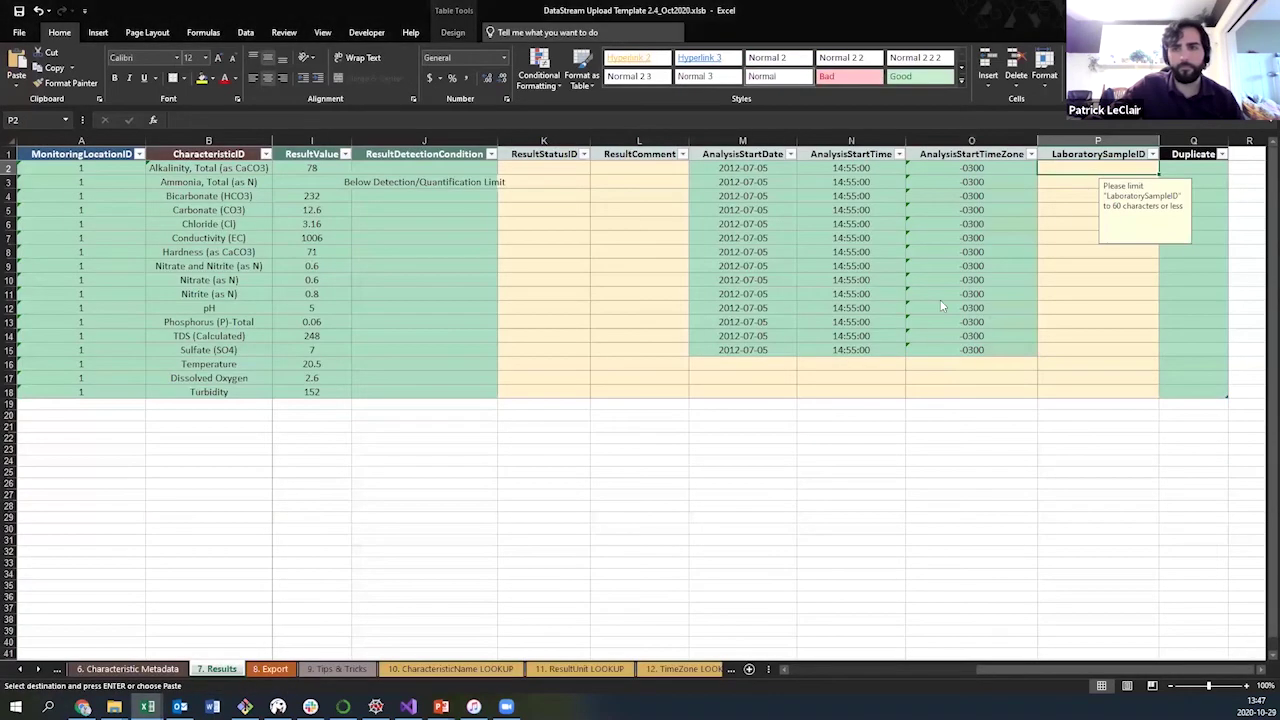
{"action": "left_click_drag", "start_coordinate": [1086, 318], "coordinate": [1090, 349]}
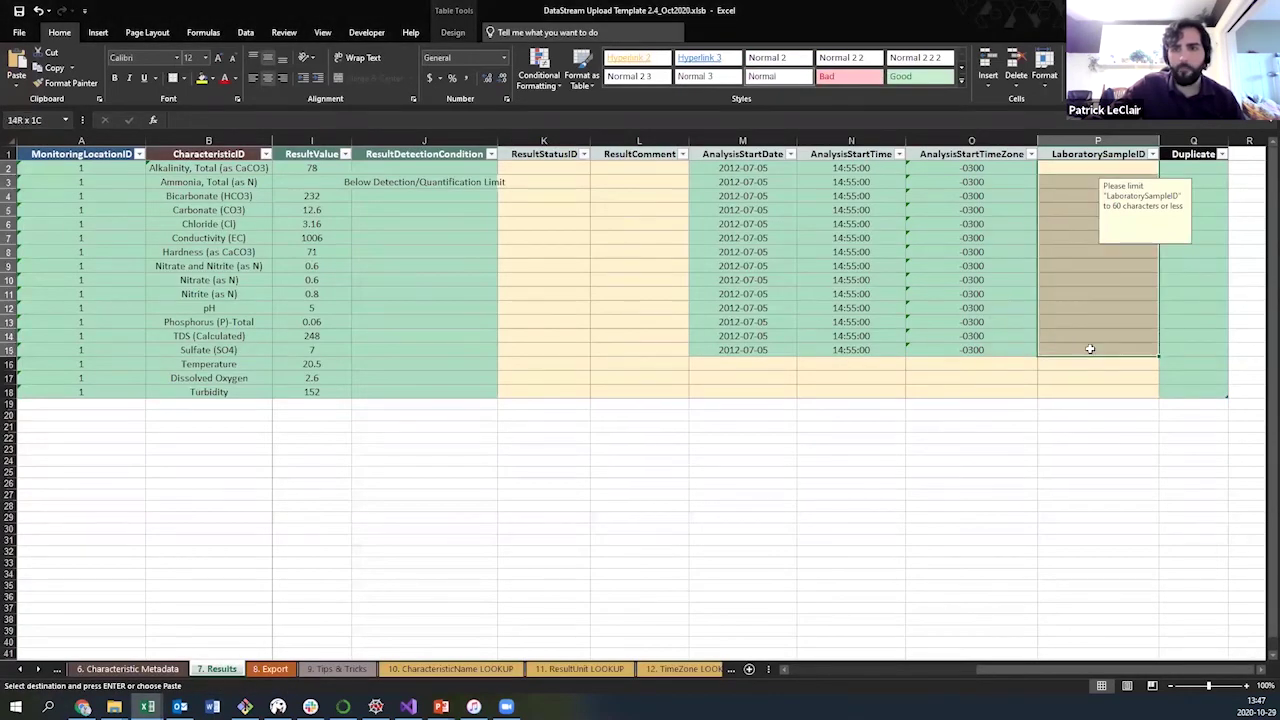
{"action": "right_click", "coordinate": [1086, 279]}
{"action": "left_click", "coordinate": [1133, 340]}
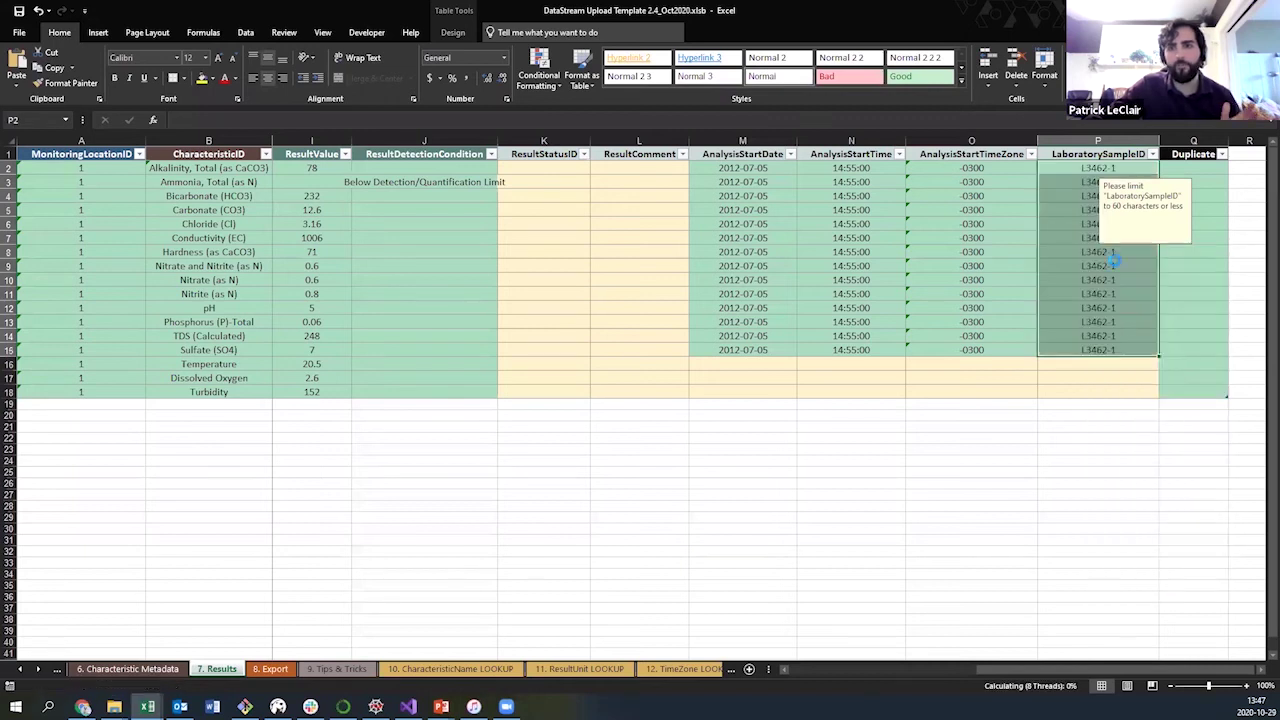
{"action": "left_click", "coordinate": [999, 190]}
- Copy the alkalinity record A2:P2 as values into row 19 of the Results sheet to demonstrate the Duplicate check
{"action": "left_click", "coordinate": [1199, 153]}
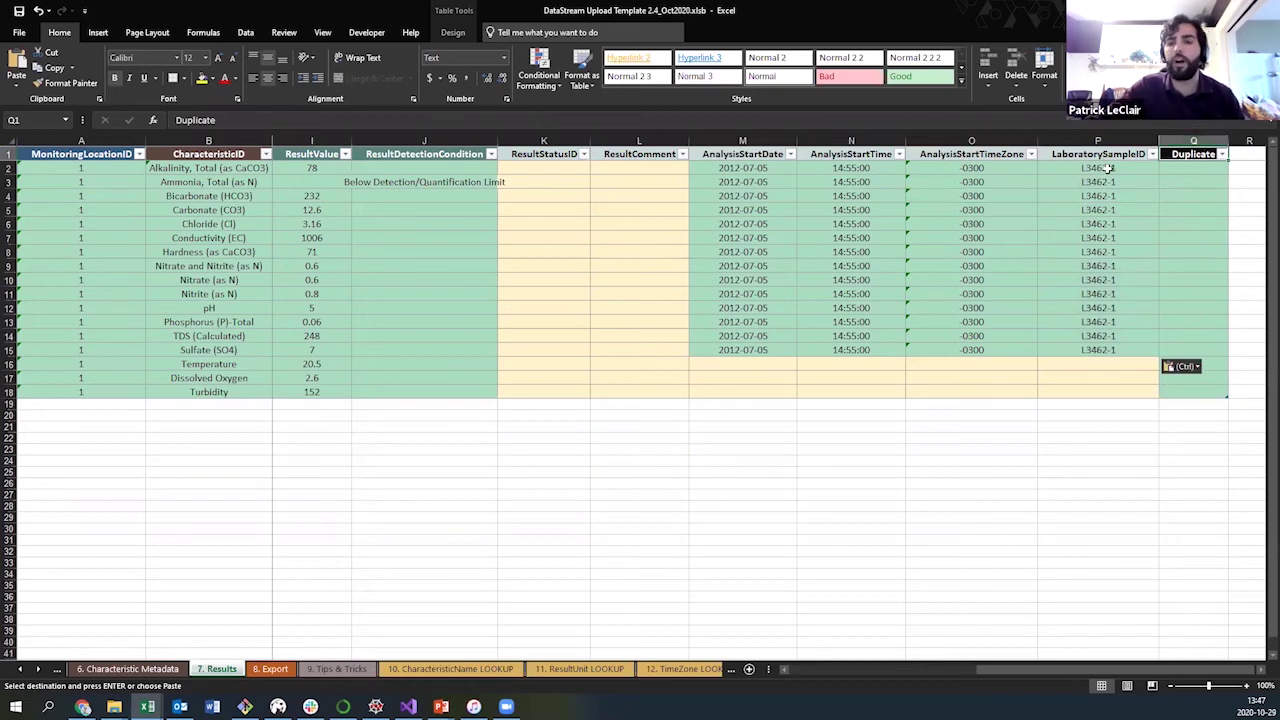
{"action": "left_click", "coordinate": [1108, 169]}
{"action": "left_click_drag", "start_coordinate": [1108, 169], "coordinate": [205, 172]}
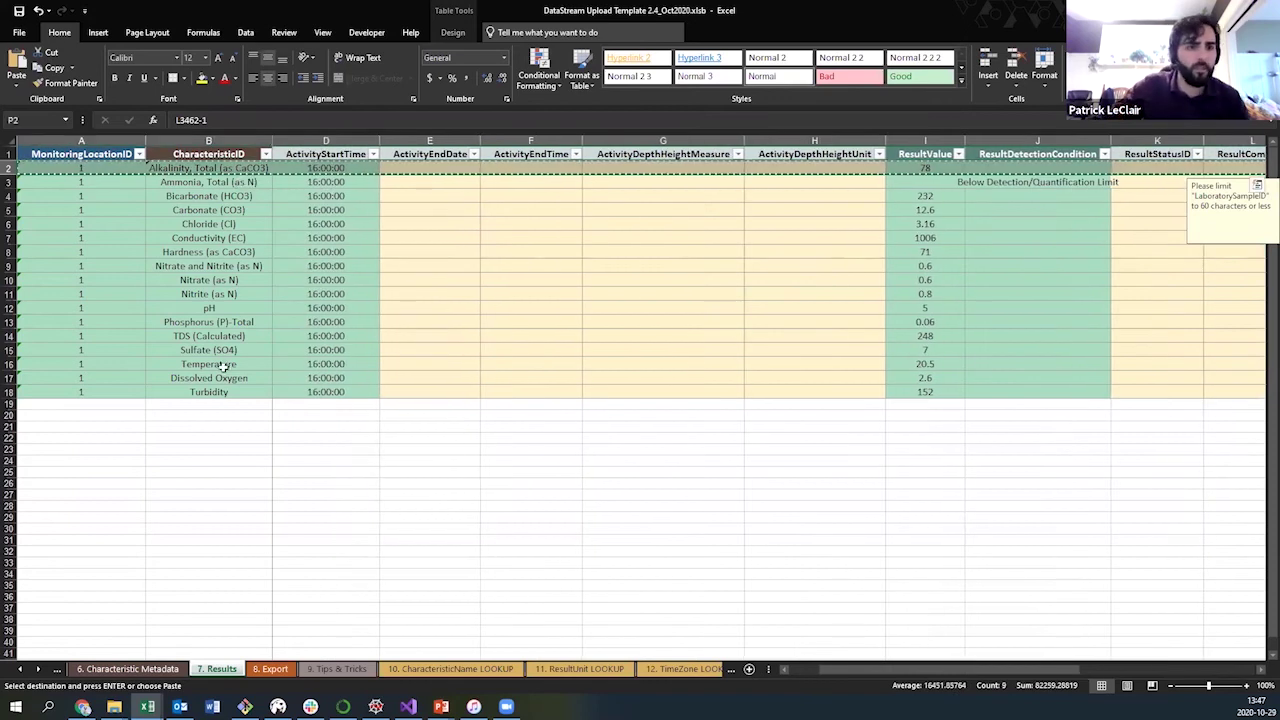
{"action": "left_click", "coordinate": [70, 393]}
{"action": "right_click", "coordinate": [68, 404]}
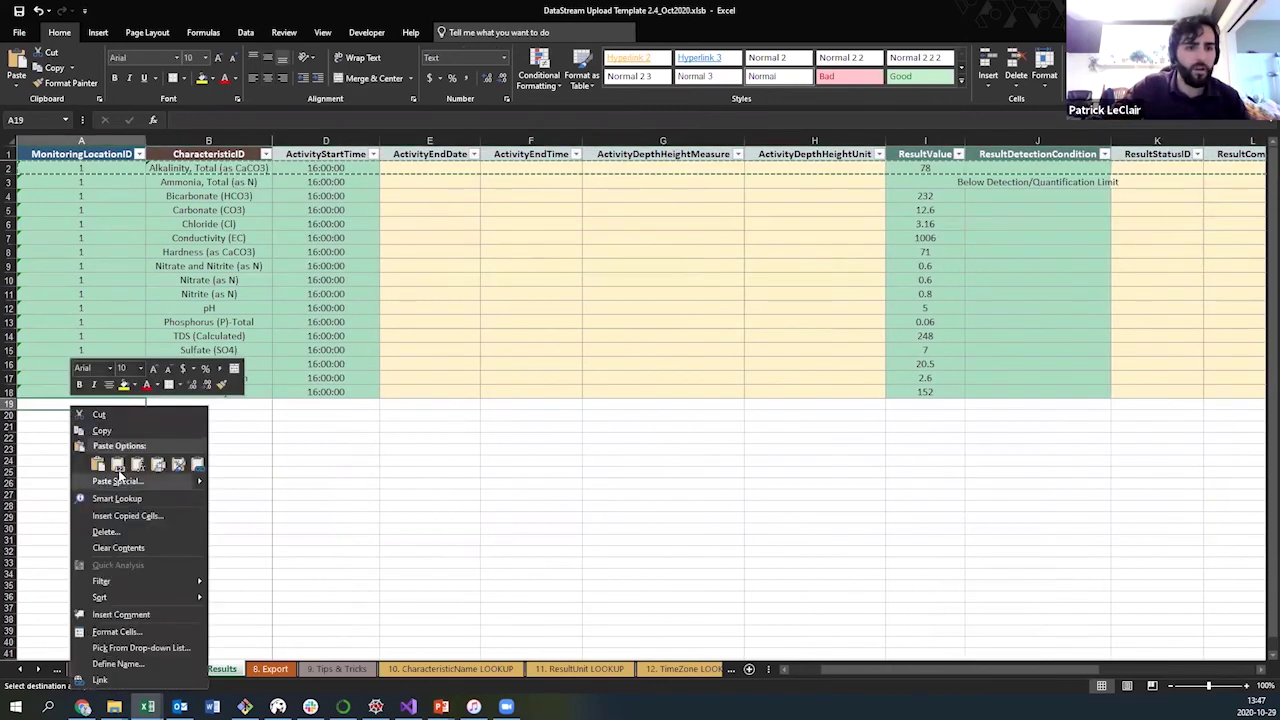
{"action": "left_click", "coordinate": [112, 466]}
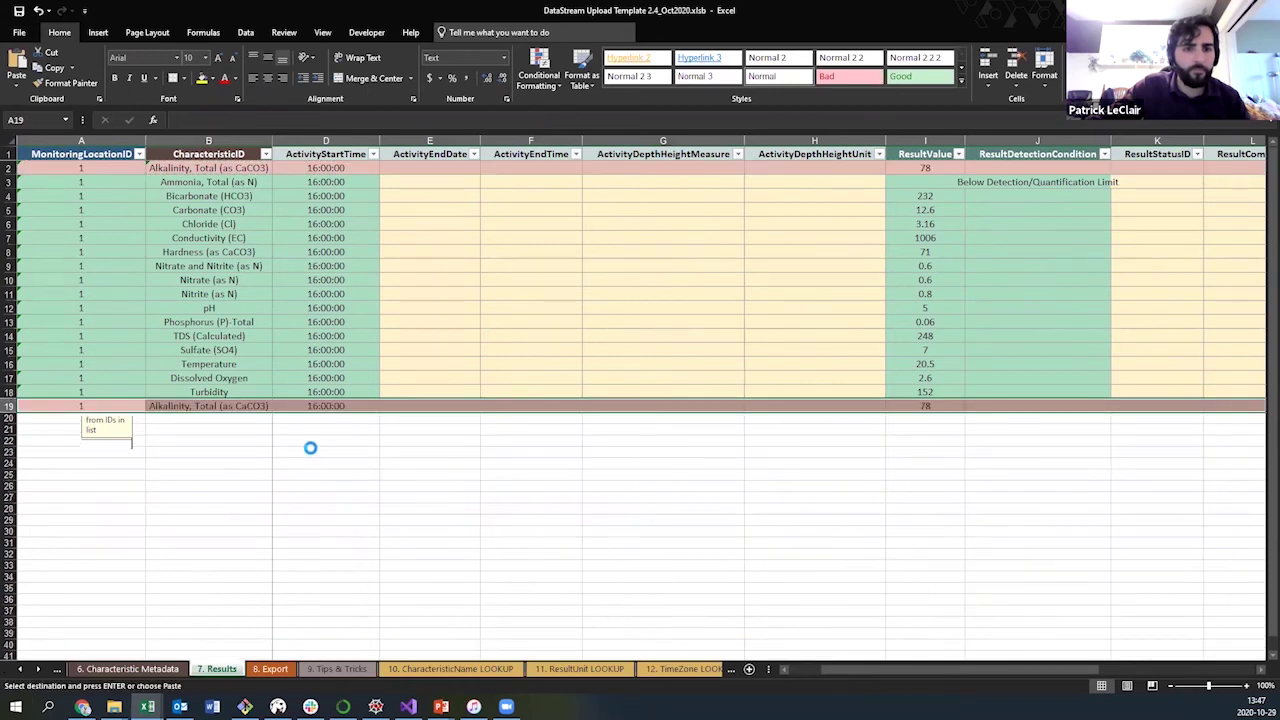
{"action": "left_click", "coordinate": [325, 452]}
{"action": "left_click_drag", "start_coordinate": [863, 670], "coordinate": [1050, 671]}
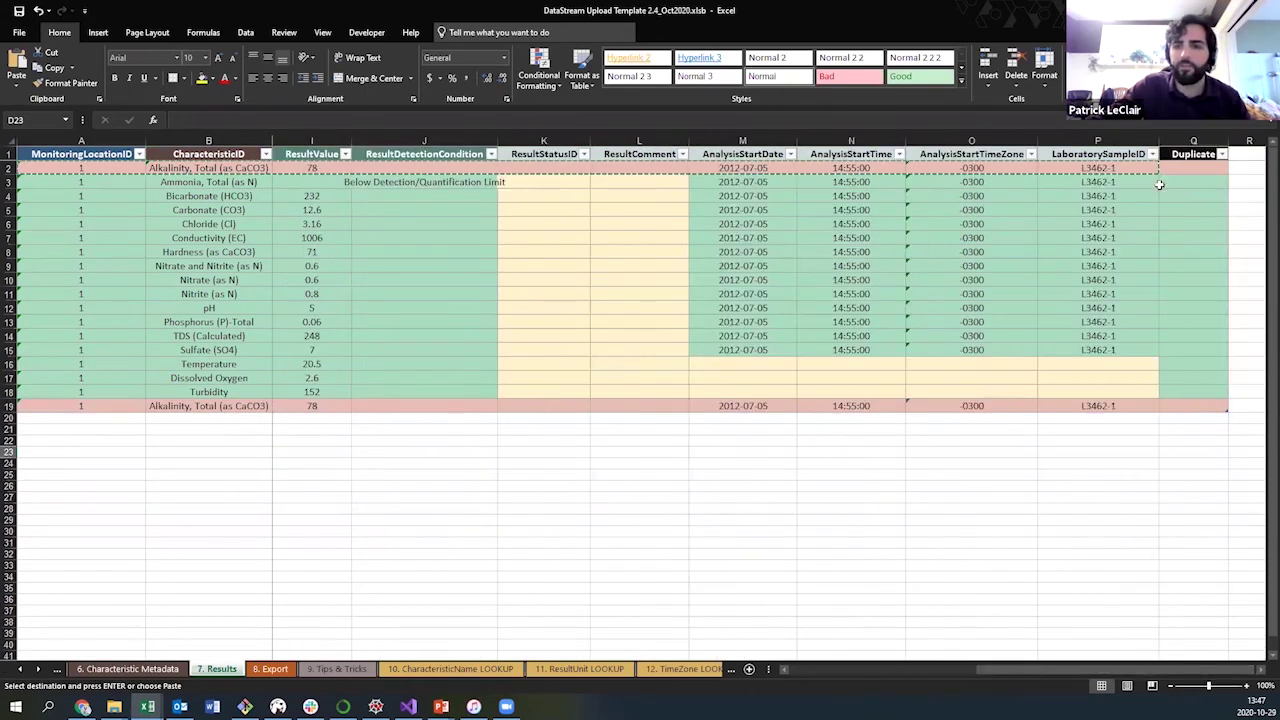
- Clear the contents of the duplicated alkalinity record in A19:P19
{"action": "left_click", "coordinate": [1113, 405]}
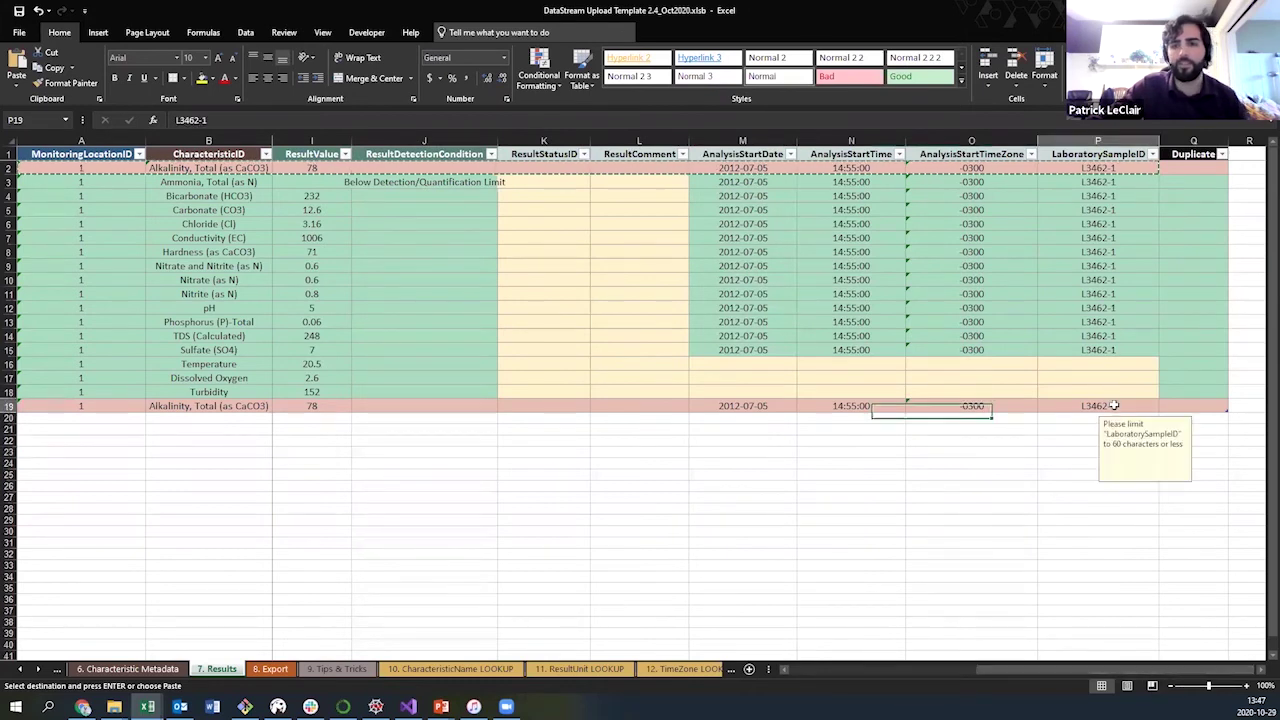
{"action": "key", "text": "ctrl+shift+Left"}
{"action": "key", "text": "ctrl+shift+Left"}
{"action": "key", "text": "ctrl+shift+Left"}
{"action": "key", "text": "ctrl+shift+Left"}
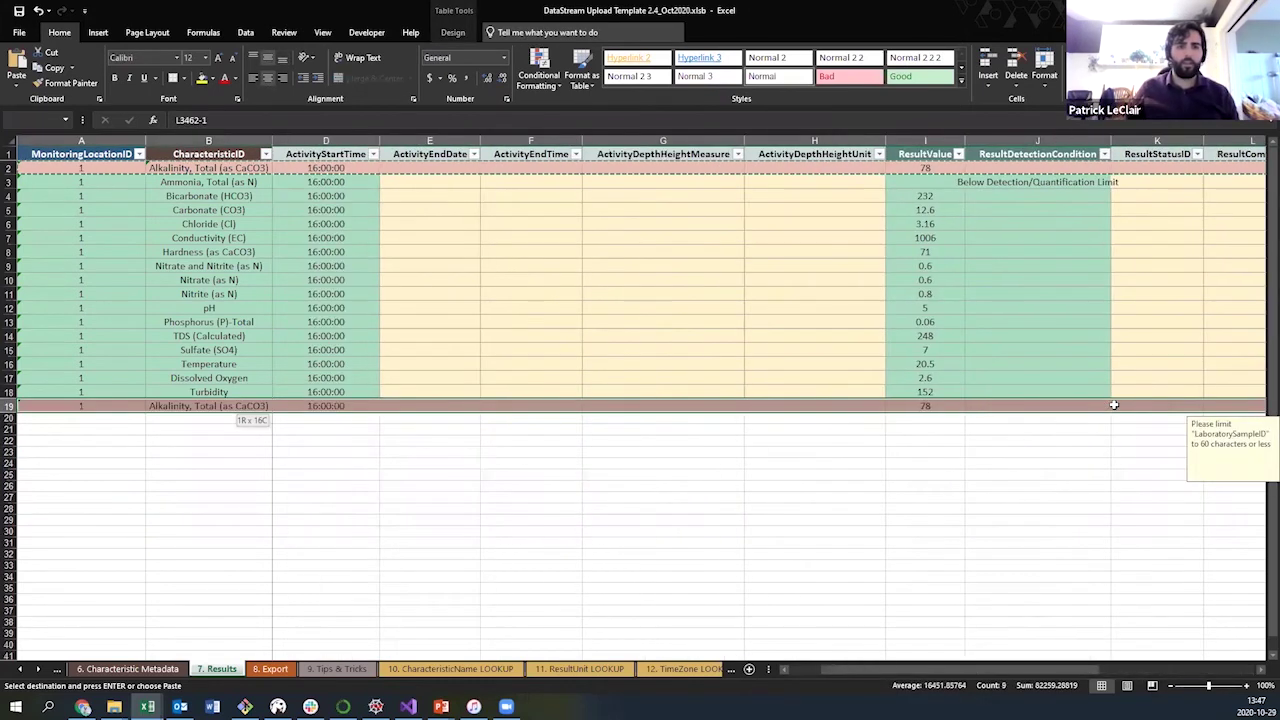
{"action": "key", "text": "Delete"}
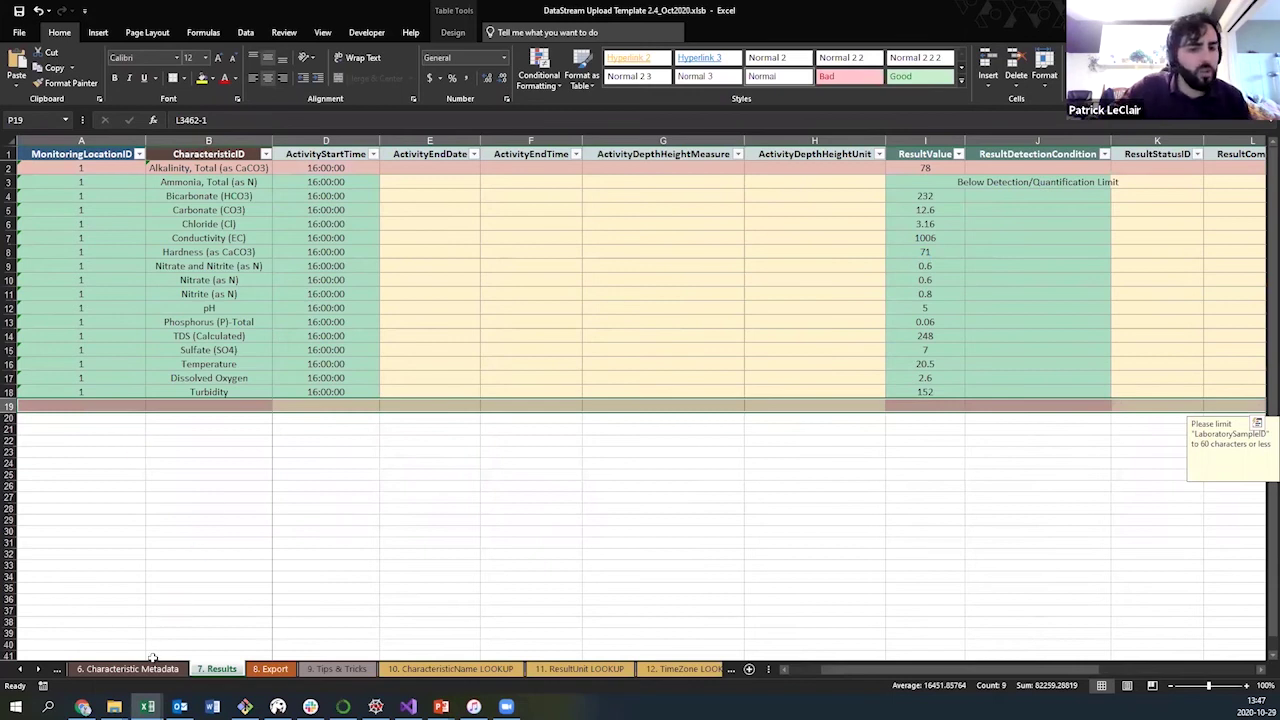
- Copy the Client Sample IDs Test 2 and Test 3 from E9:F9 of the Results Summary sheet in dataset_1.xlsx
{"action": "left_click", "coordinate": [147, 706]}
{"action": "left_click", "coordinate": [134, 609]}
{"action": "left_click", "coordinate": [303, 306]}
{"action": "left_click", "coordinate": [344, 239]}
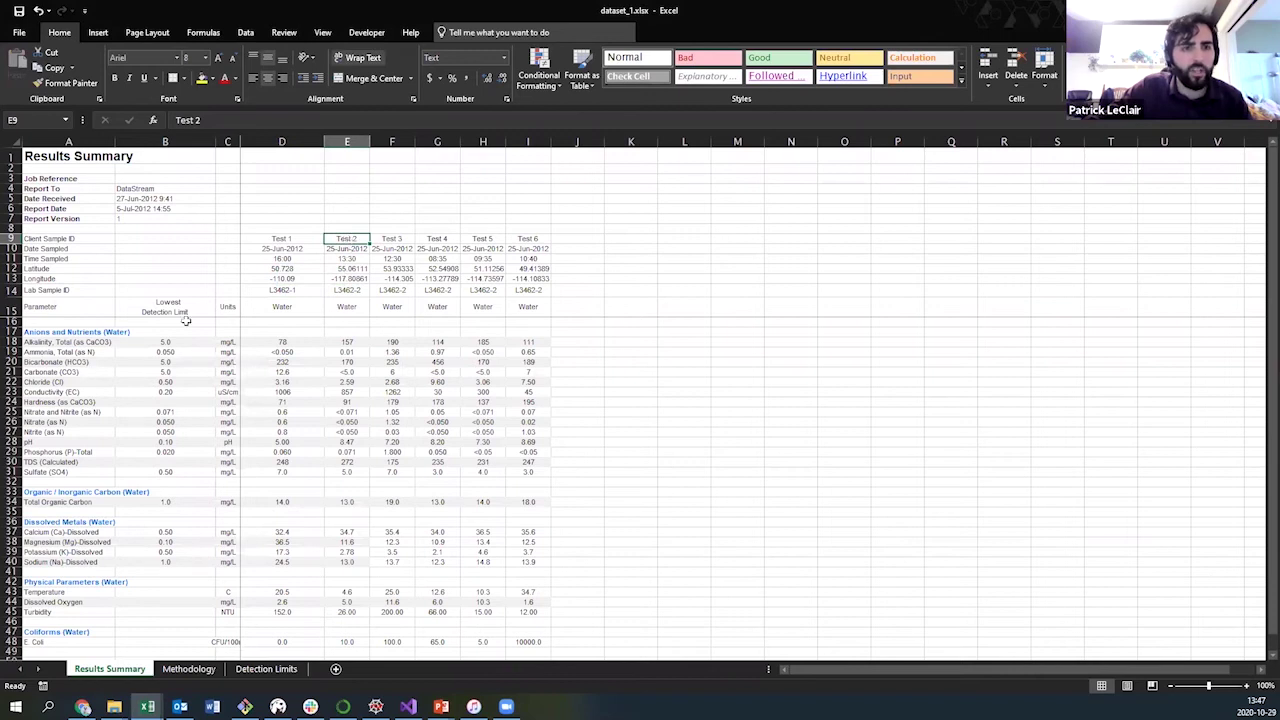
{"action": "left_click_drag", "start_coordinate": [346, 240], "coordinate": [527, 241]}
{"action": "key", "text": "ctrl+c"}
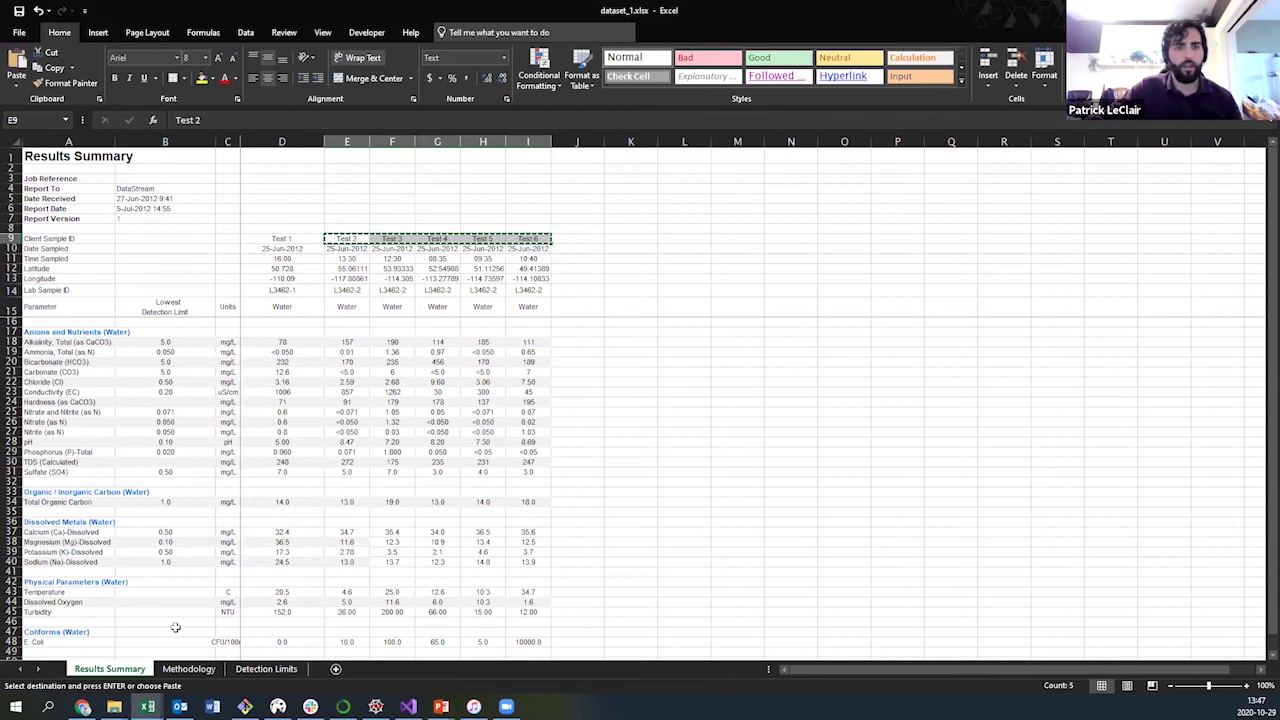
{"action": "left_click", "coordinate": [392, 306]}
{"action": "left_click_drag", "start_coordinate": [392, 240], "coordinate": [346, 240]}
{"action": "key", "text": "ctrl+c"}
- Paste the copied sample IDs transposed into A28:A29 of the template's Results sheet, below the table
{"action": "left_click", "coordinate": [147, 706]}
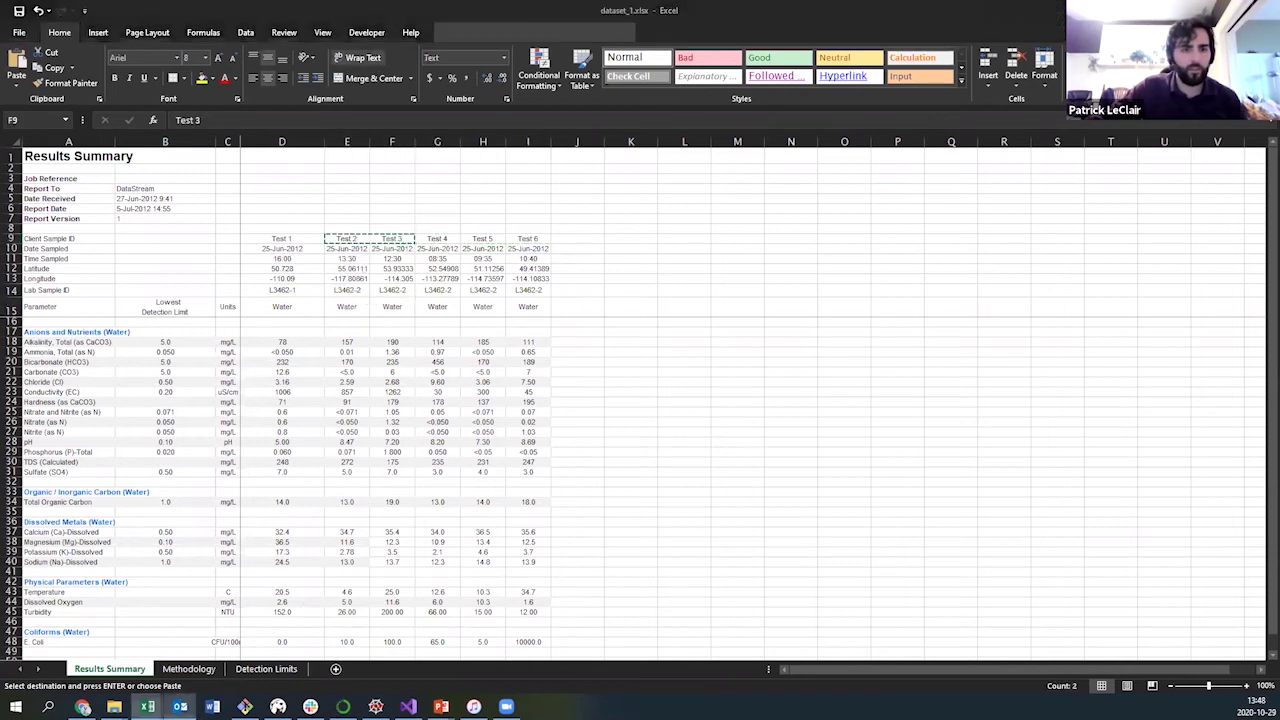
{"action": "left_click", "coordinate": [193, 672]}
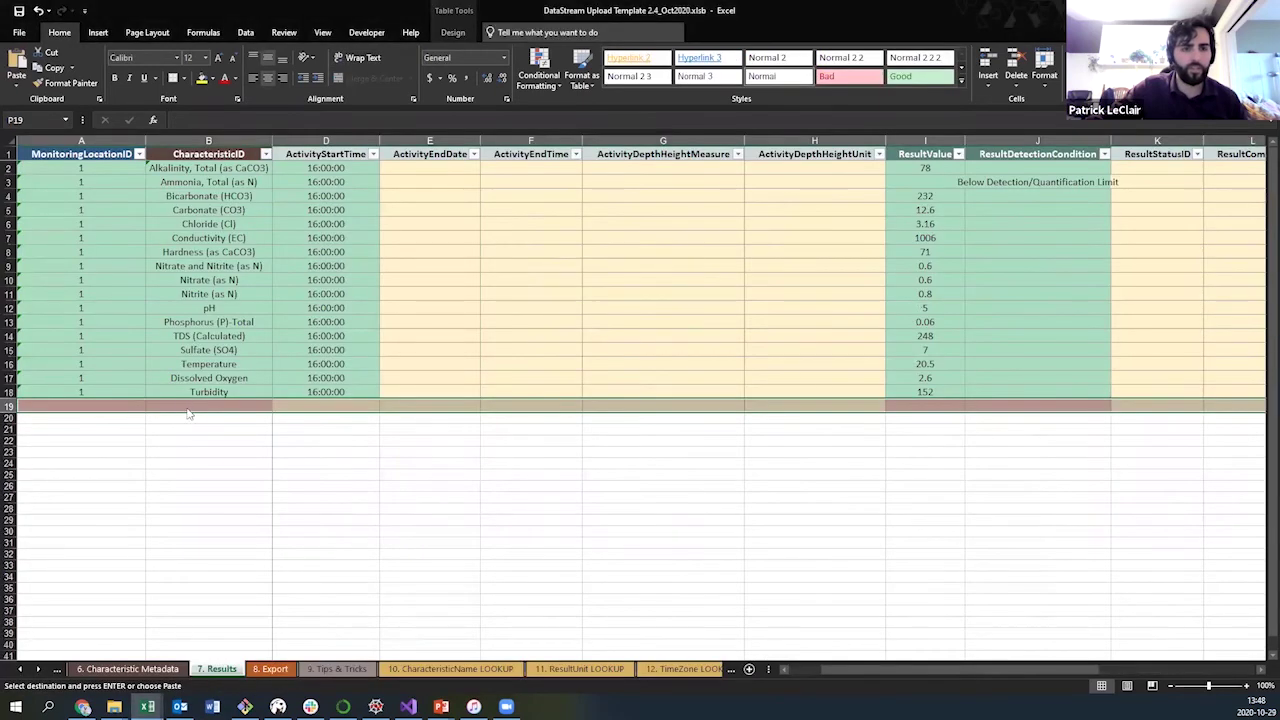
{"action": "left_click", "coordinate": [188, 413]}
{"action": "left_click", "coordinate": [120, 406]}
{"action": "right_click", "coordinate": [122, 406]}
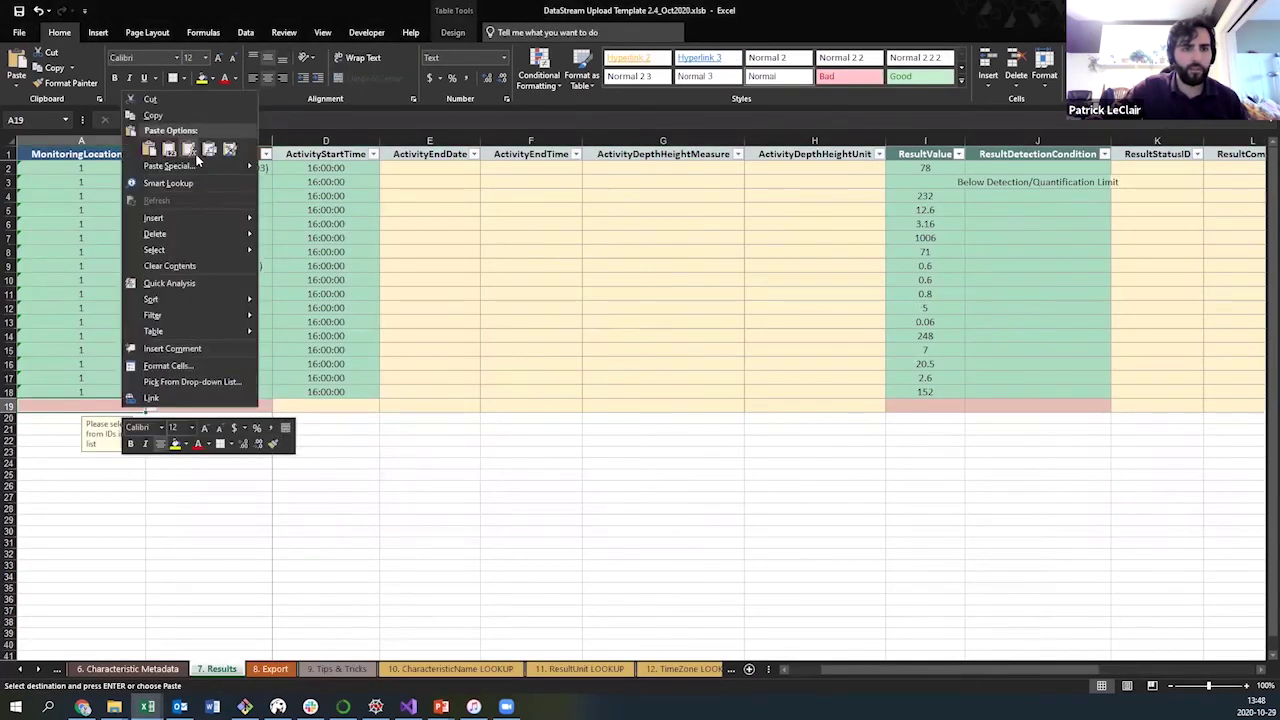
{"action": "key", "text": "Escape"}
{"action": "left_click", "coordinate": [57, 509]}
{"action": "right_click", "coordinate": [58, 510]}
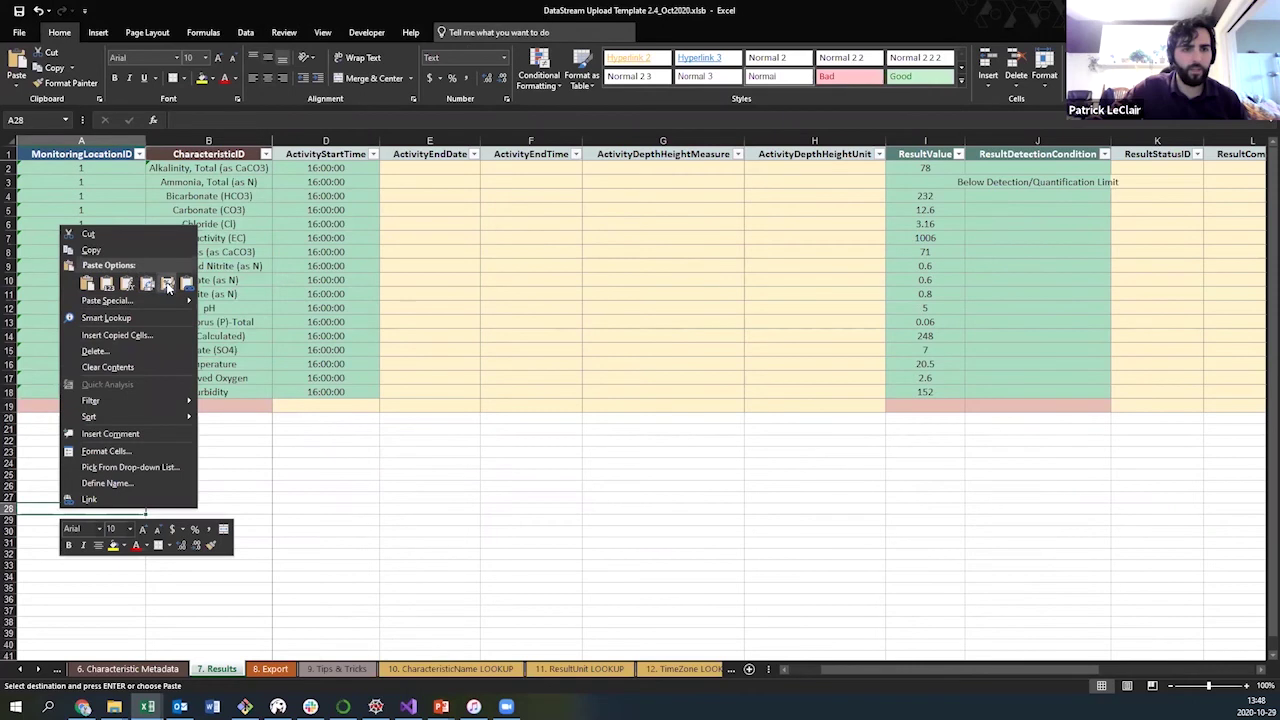
{"action": "left_click", "coordinate": [167, 285]}
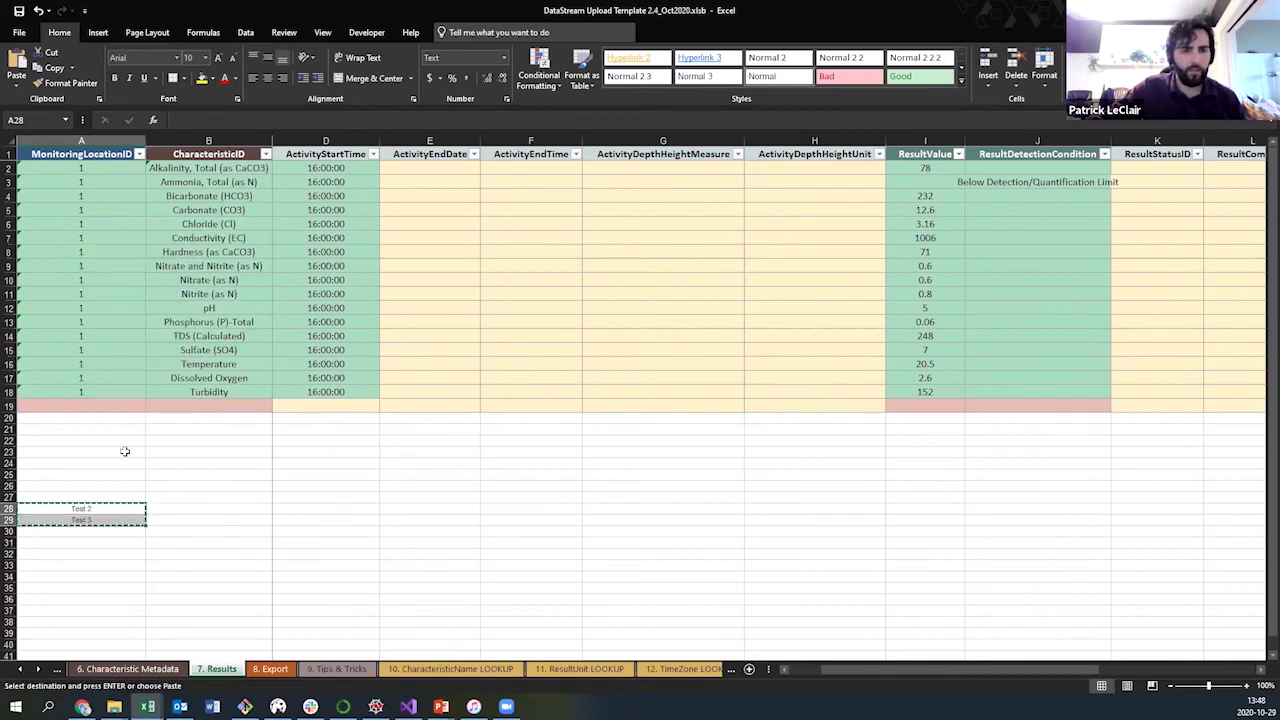
- Copy Test 2 and Test 3 from A28:A29 and paste them as values into A19:A20 of the MonitoringLocationID column
{"action": "right_click", "coordinate": [84, 407]}
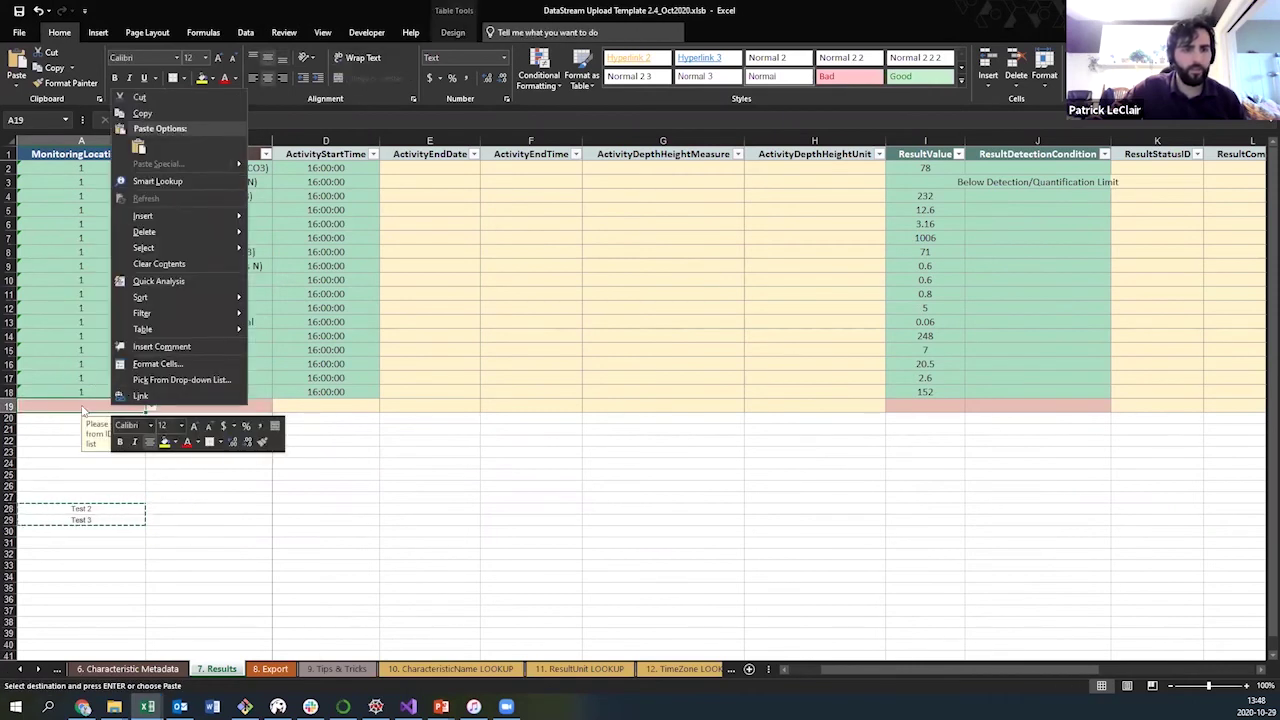
{"action": "key", "text": "Escape"}
{"action": "right_click", "coordinate": [80, 407]}
{"action": "key", "text": "Escape"}
{"action": "left_click", "coordinate": [82, 509]}
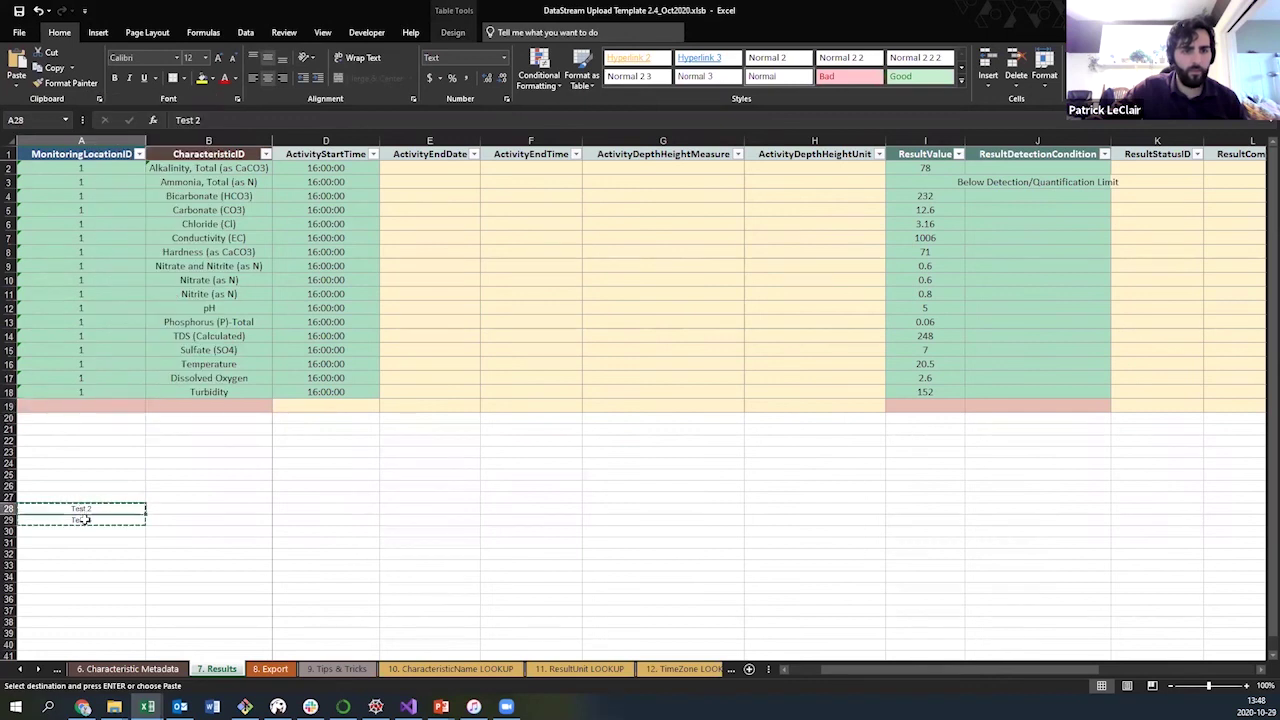
{"action": "left_click", "coordinate": [85, 393]}
{"action": "left_click", "coordinate": [82, 405]}
{"action": "right_click", "coordinate": [82, 405]}
{"action": "left_click", "coordinate": [125, 153]}
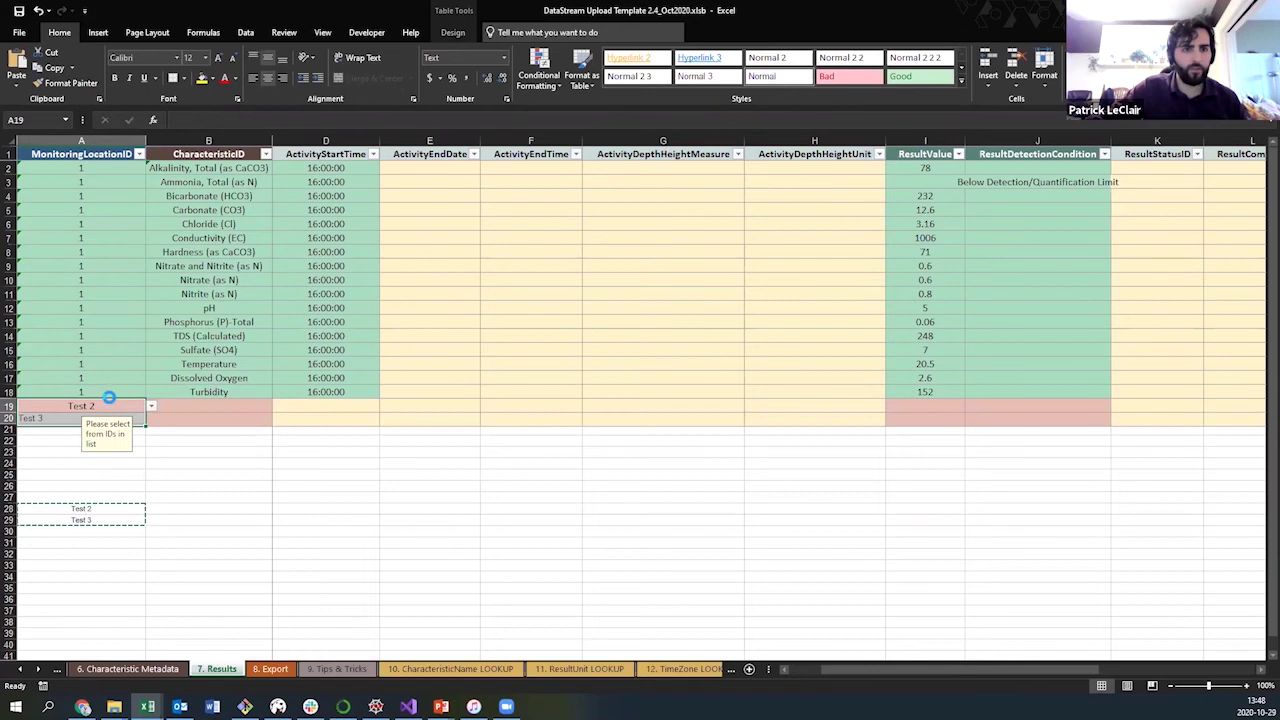
- Set the MonitoringLocationID to 2 in A19 and 3 in A20, and clear the pasted sample IDs from A28:A29
{"action": "type", "text": "2"}
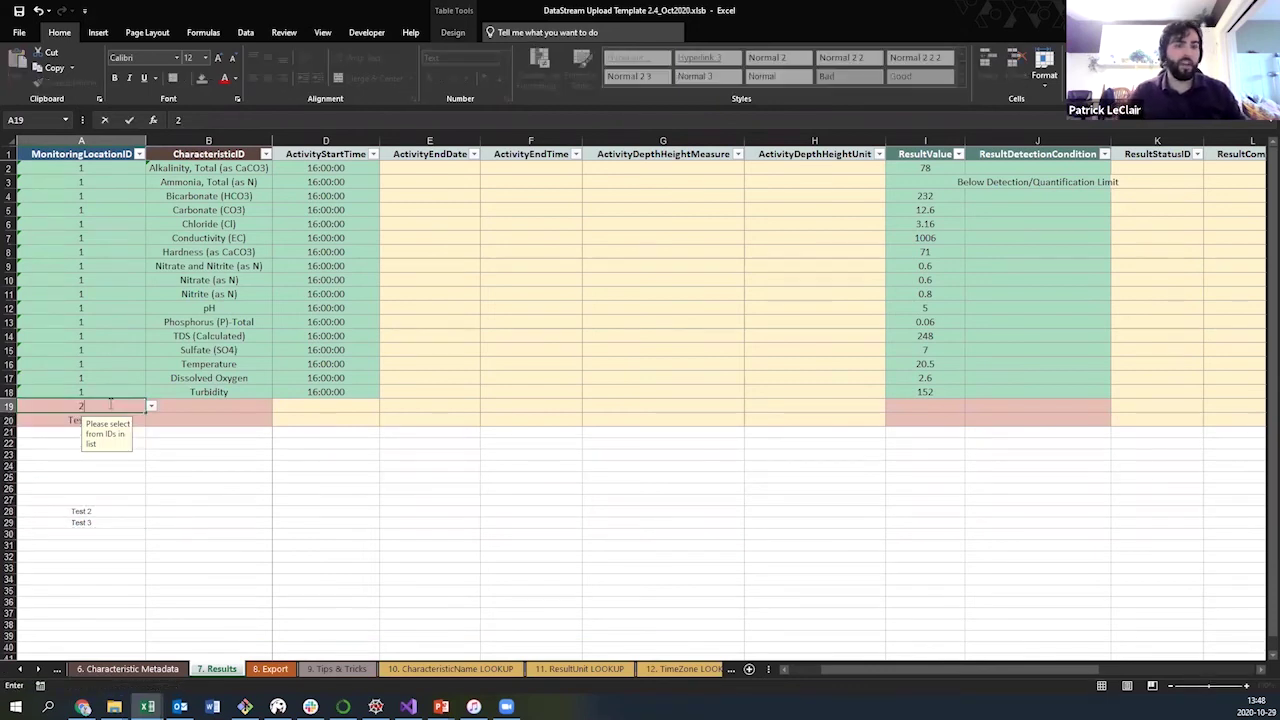
{"action": "key", "text": "Return"}
{"action": "type", "text": "3"}
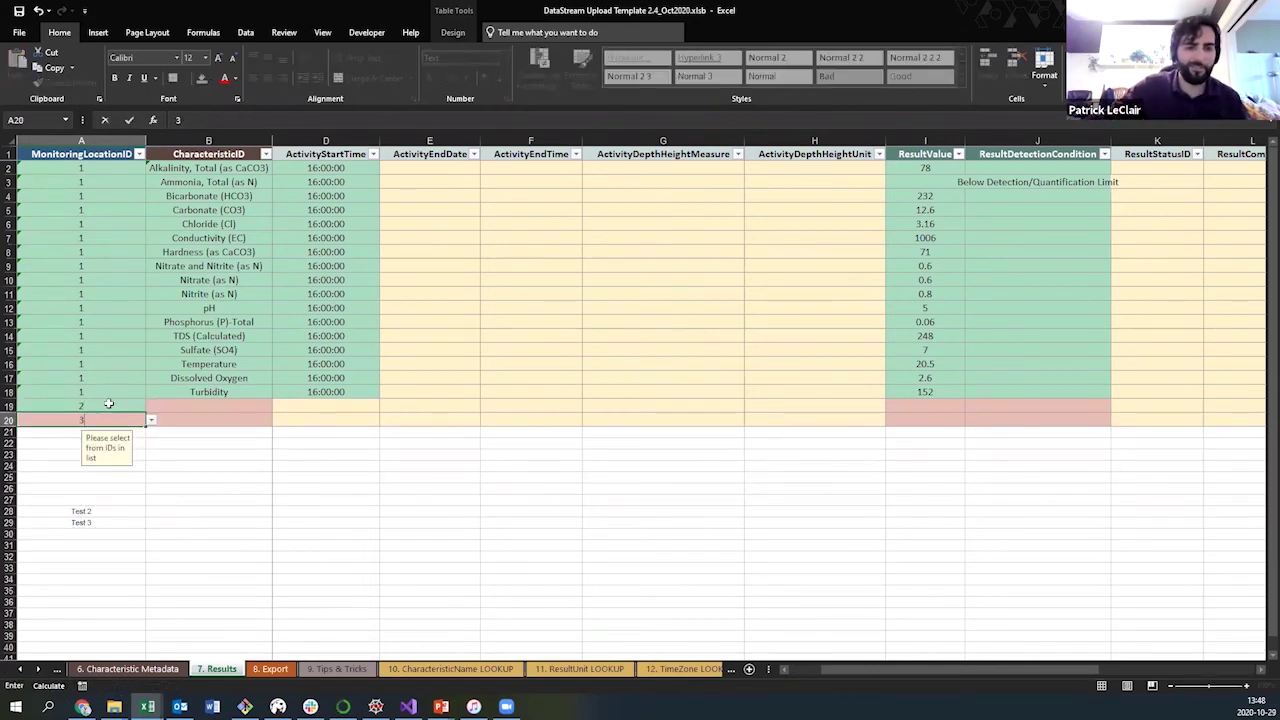
{"action": "left_click_drag", "start_coordinate": [76, 510], "coordinate": [83, 529]}
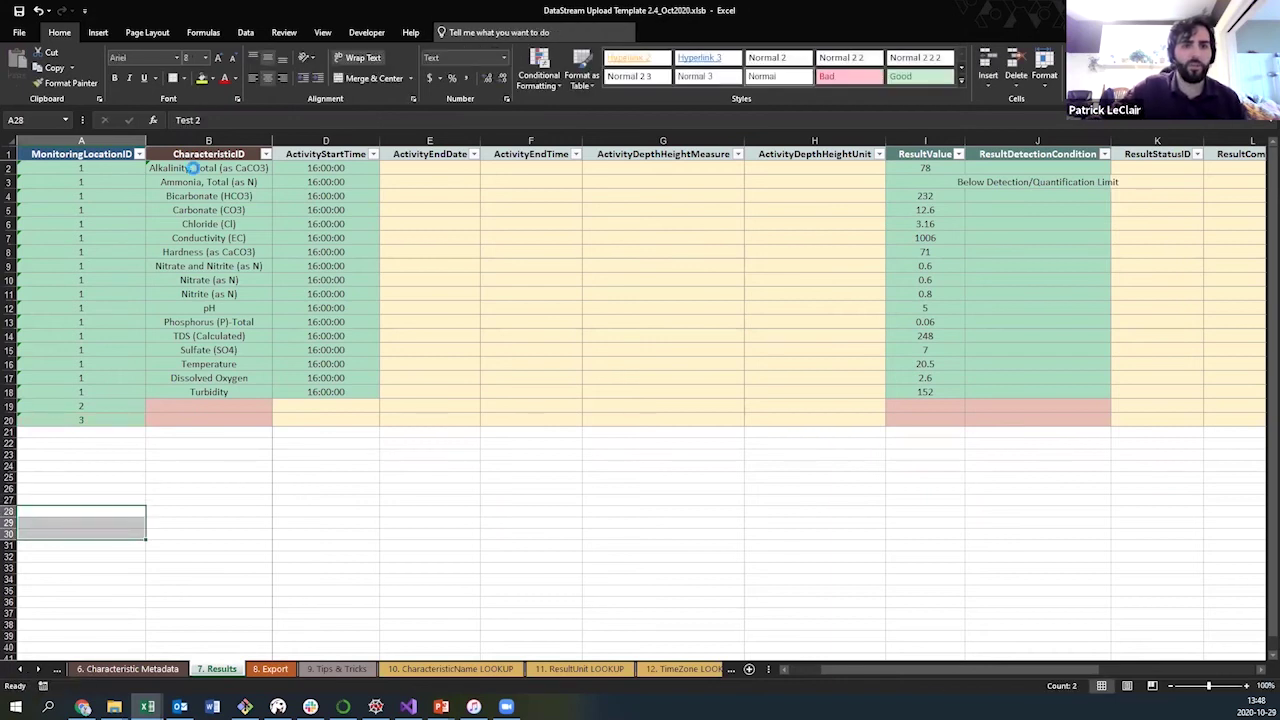
- Copy the CharacteristicID Alkalinity, Total (as CaCO3) from B2 and paste it as a value into B19
{"action": "left_click", "coordinate": [196, 168]}
{"action": "key", "text": "ctrl+c"}
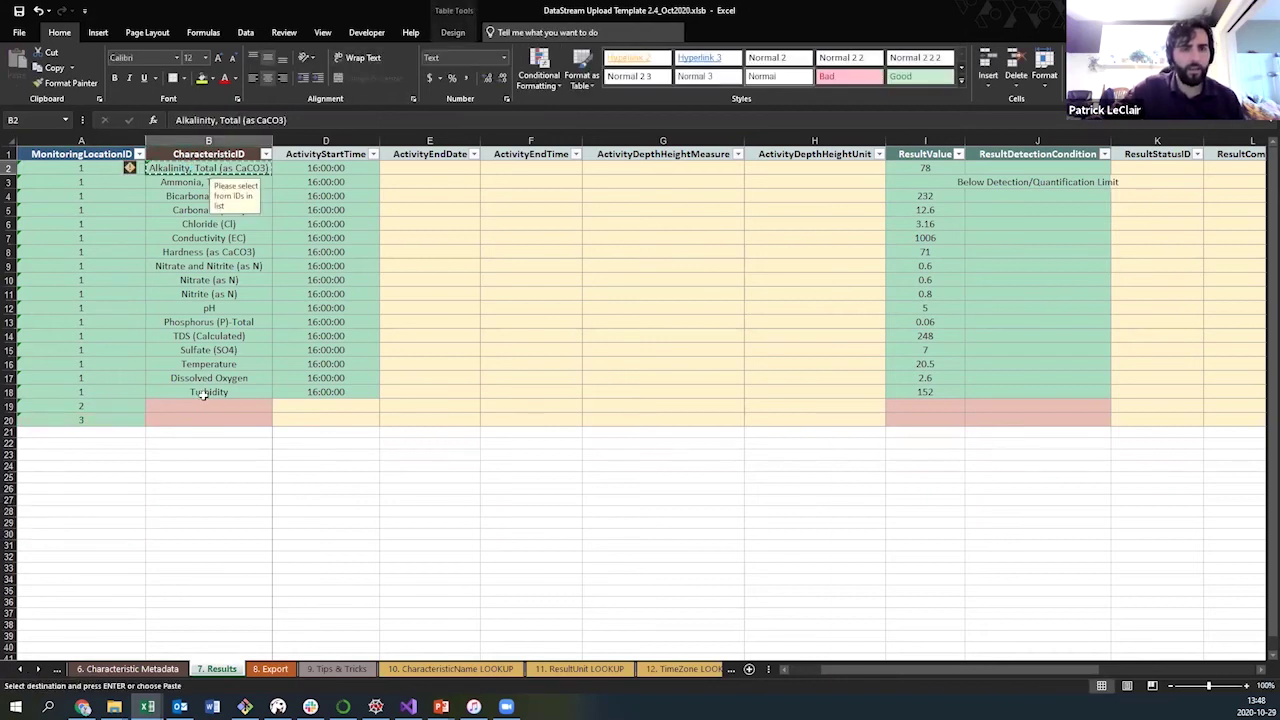
{"action": "left_click", "coordinate": [206, 407]}
{"action": "right_click", "coordinate": [206, 407]}
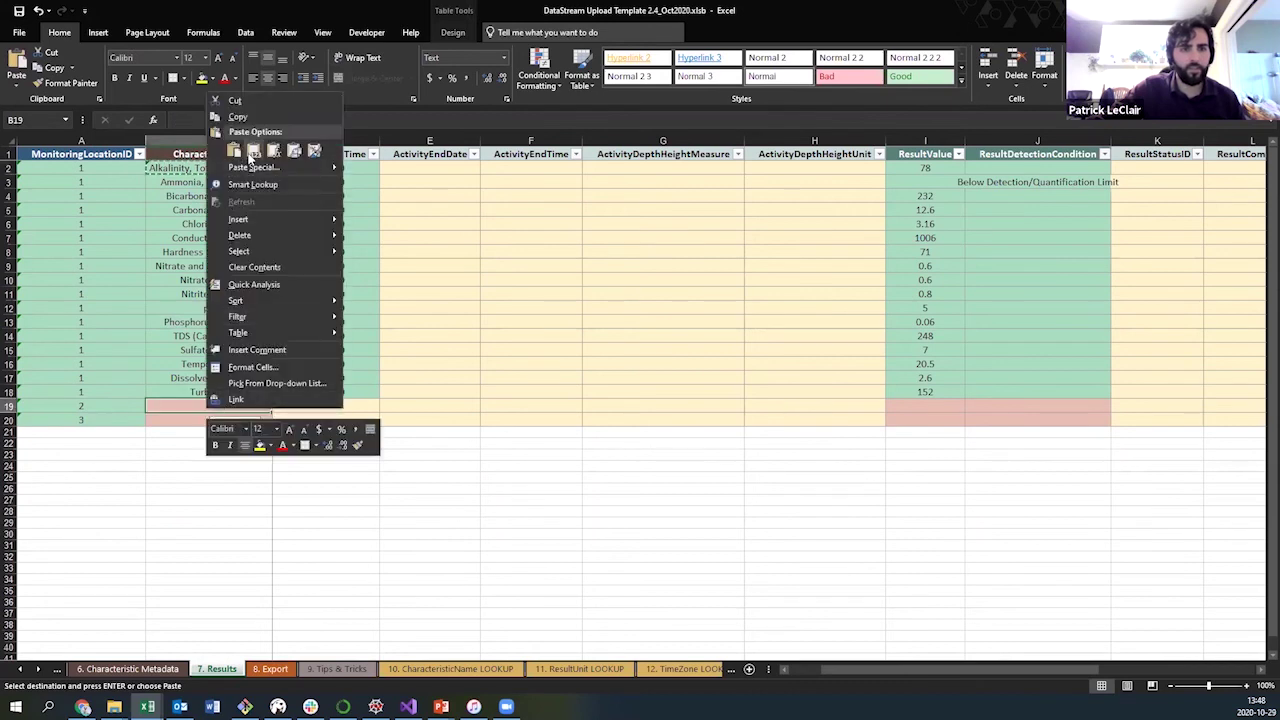
{"action": "left_click", "coordinate": [253, 149]}
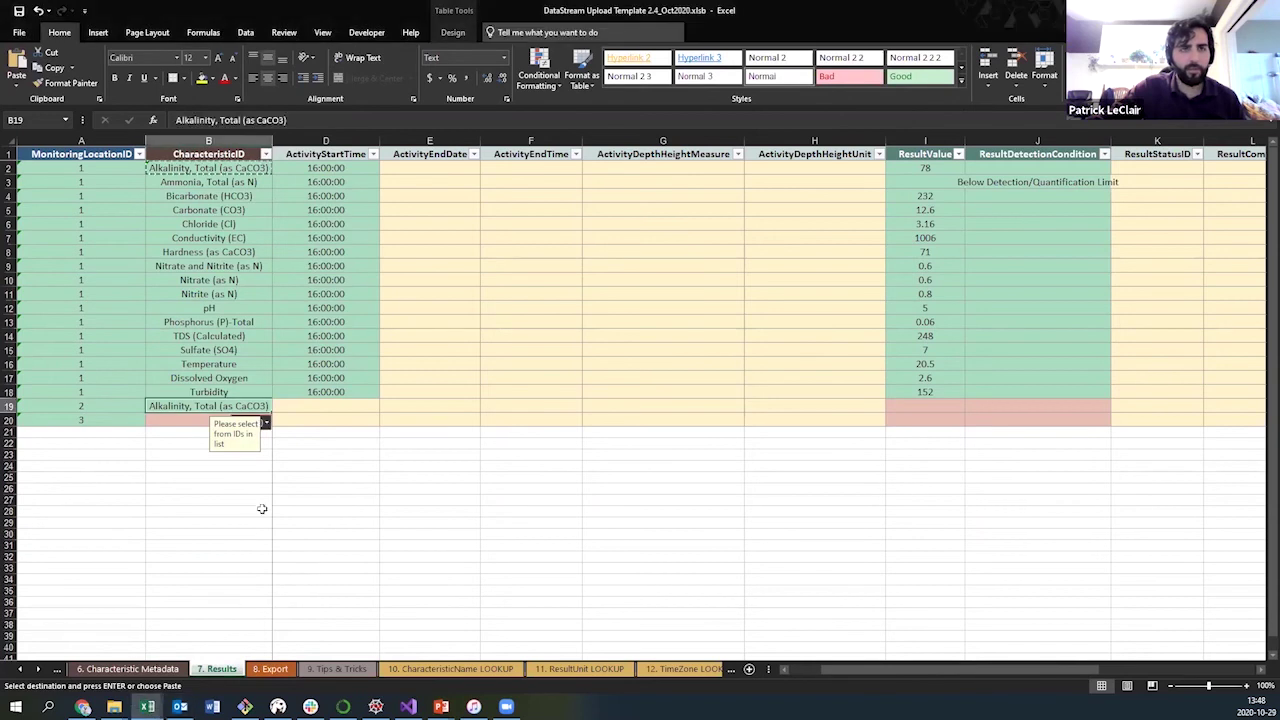
- Switch to dataset_1.xlsx and copy the Test 2 and Test 3 alkalinity results from E18:F18 of the Results Summary sheet
{"action": "left_click", "coordinate": [126, 649]}
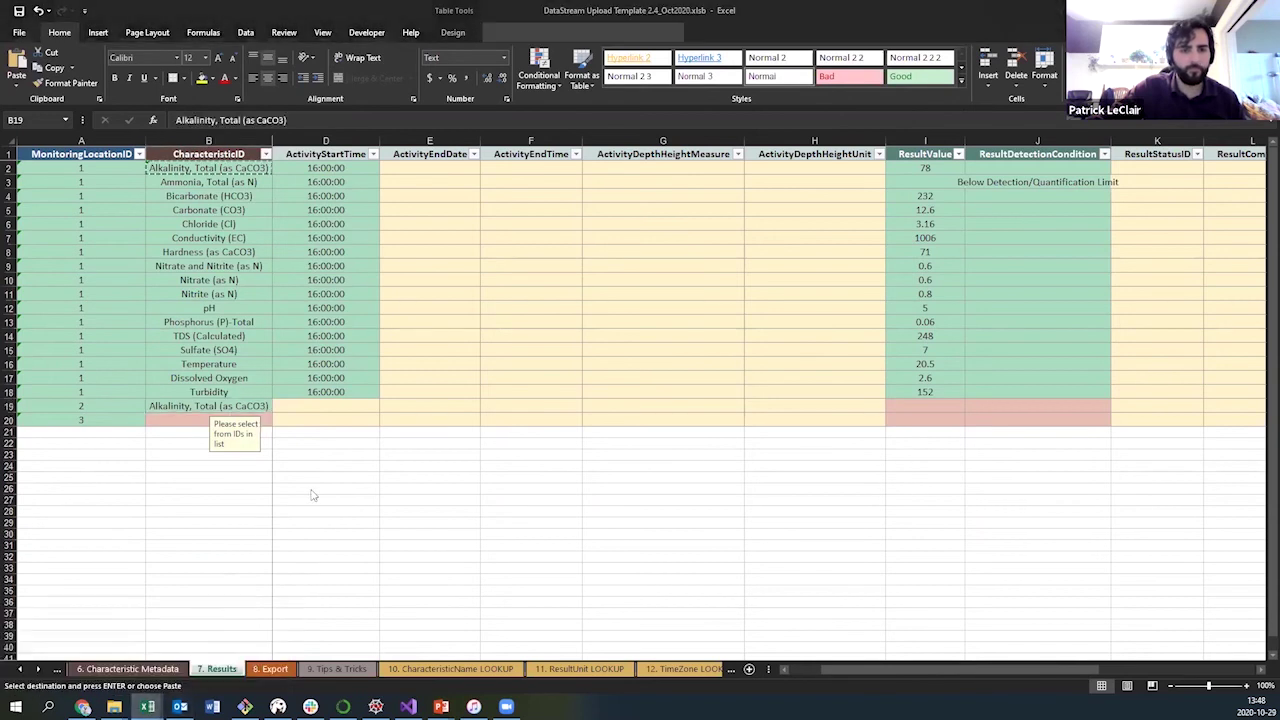
{"action": "left_click", "coordinate": [355, 342]}
{"action": "left_click_drag", "start_coordinate": [358, 342], "coordinate": [395, 342]}
{"action": "key", "text": "ctrl+c"}
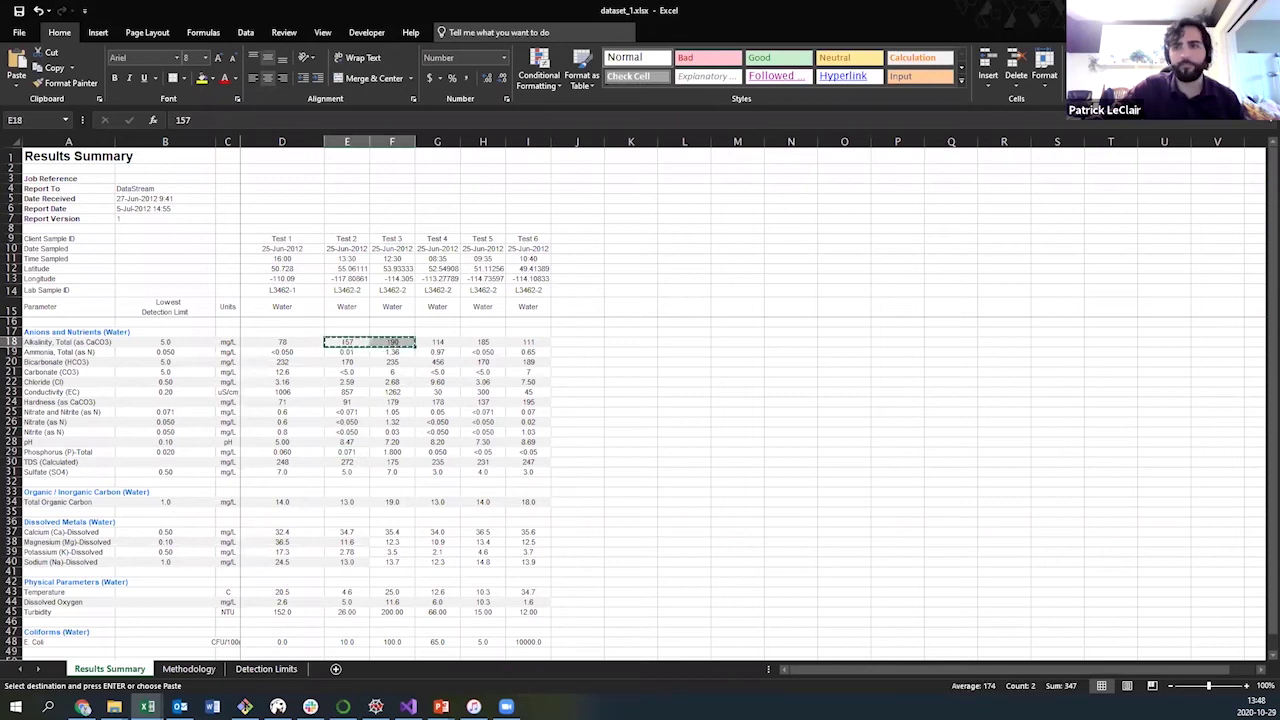
- Return to the upload template and paste the copied alkalinity results transposed into E26:E27, below the Results table
{"action": "key", "text": "alt+Tab"}
{"action": "left_click", "coordinate": [422, 490]}
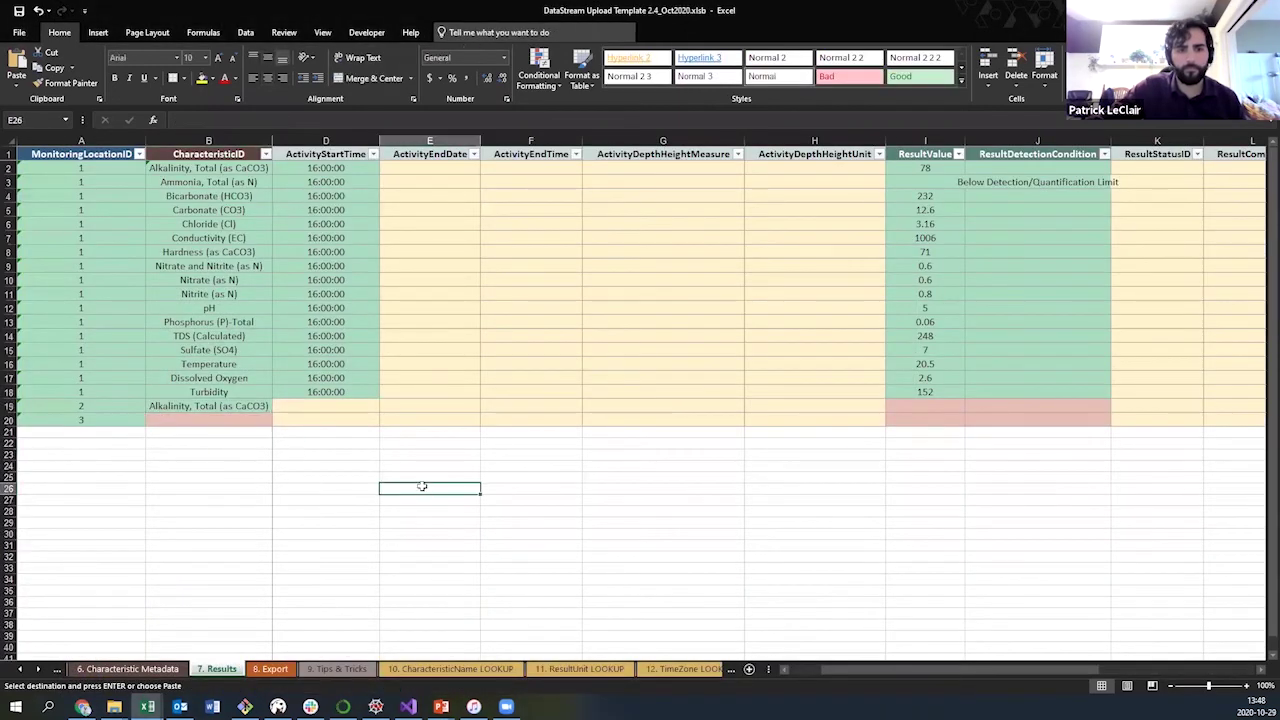
{"action": "right_click", "coordinate": [430, 490]}
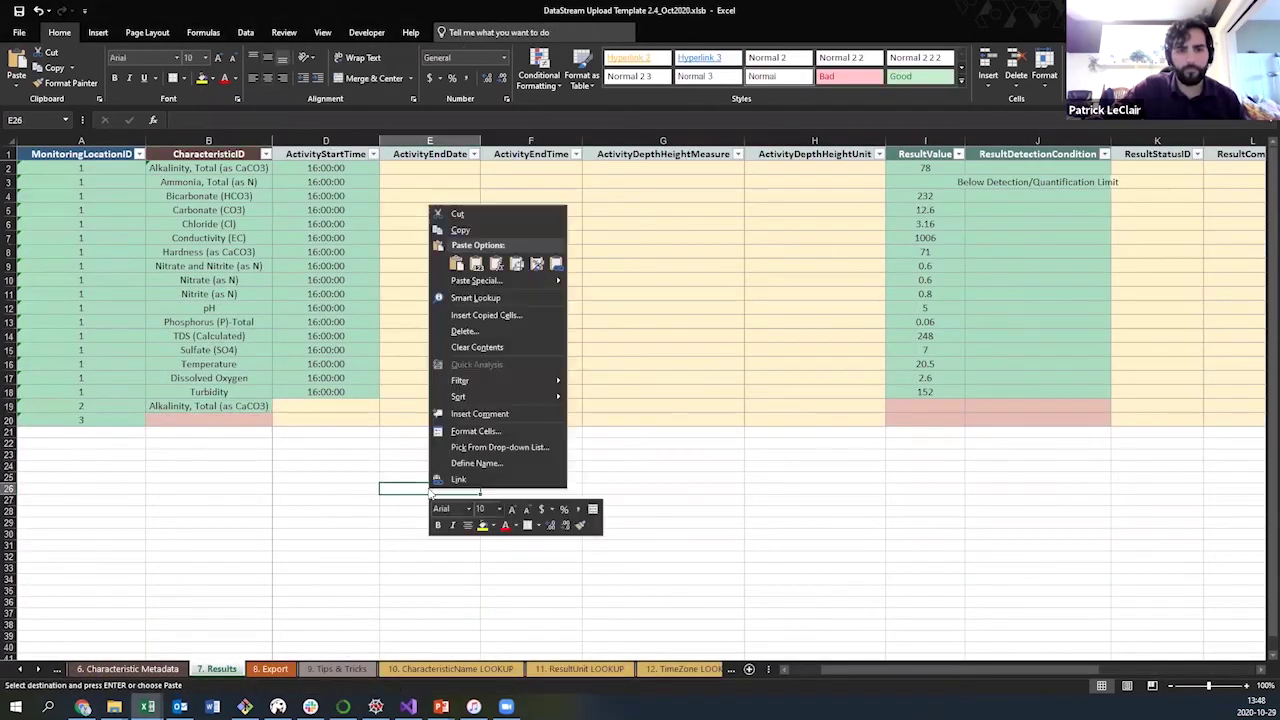
{"action": "left_click", "coordinate": [516, 265]}
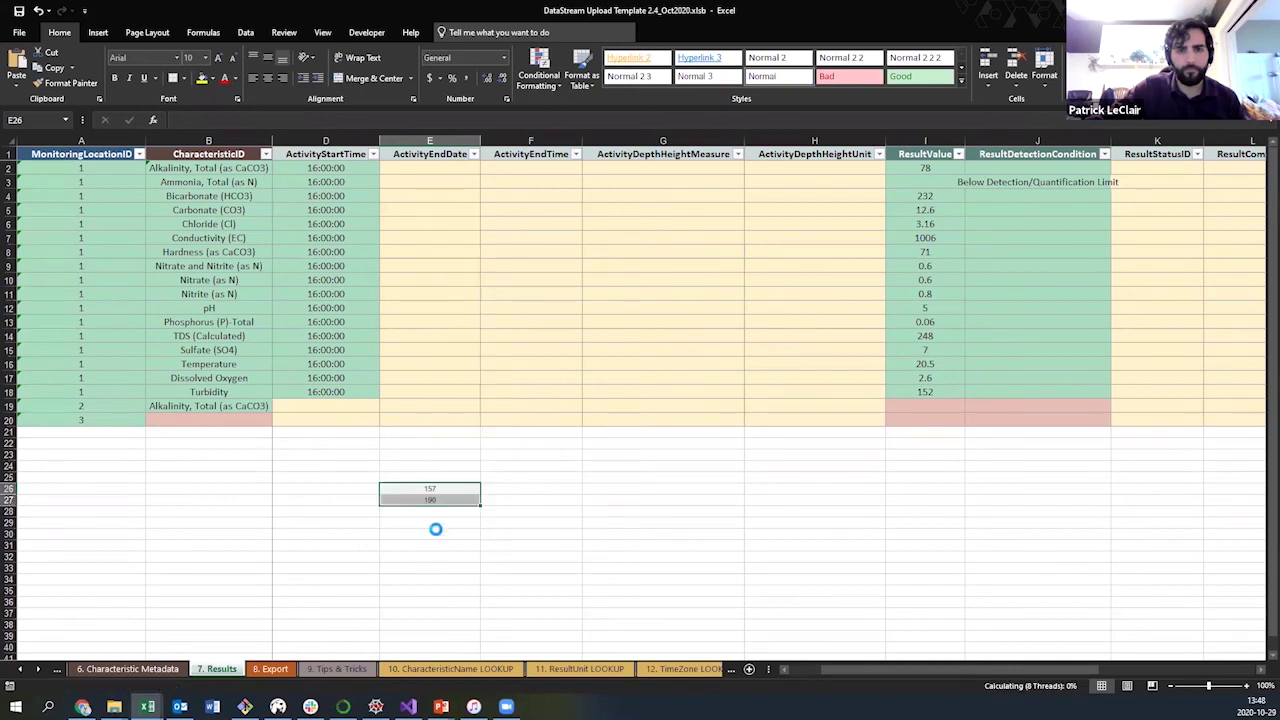
- Copy 157 and 190 from E26:E27 and paste them as values into I19:I20 of the ResultValue column
{"action": "left_click", "coordinate": [925, 406]}
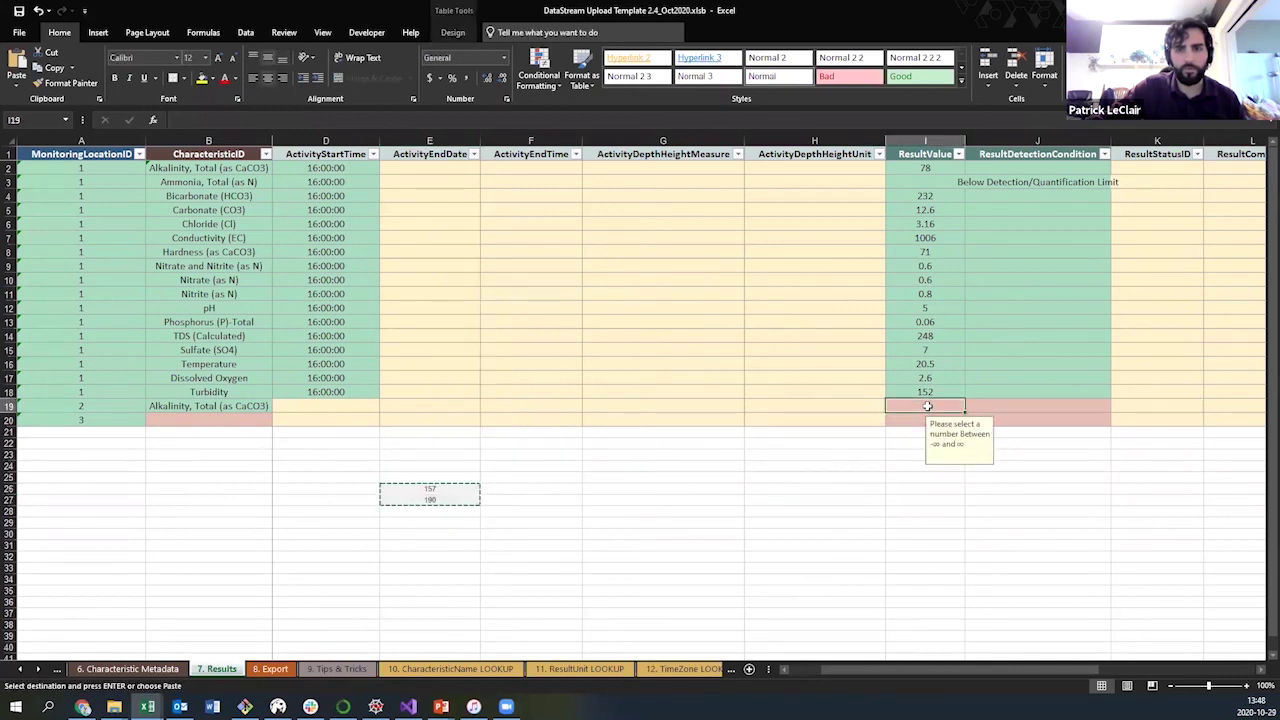
{"action": "right_click", "coordinate": [925, 406]}
{"action": "left_click", "coordinate": [976, 149]}
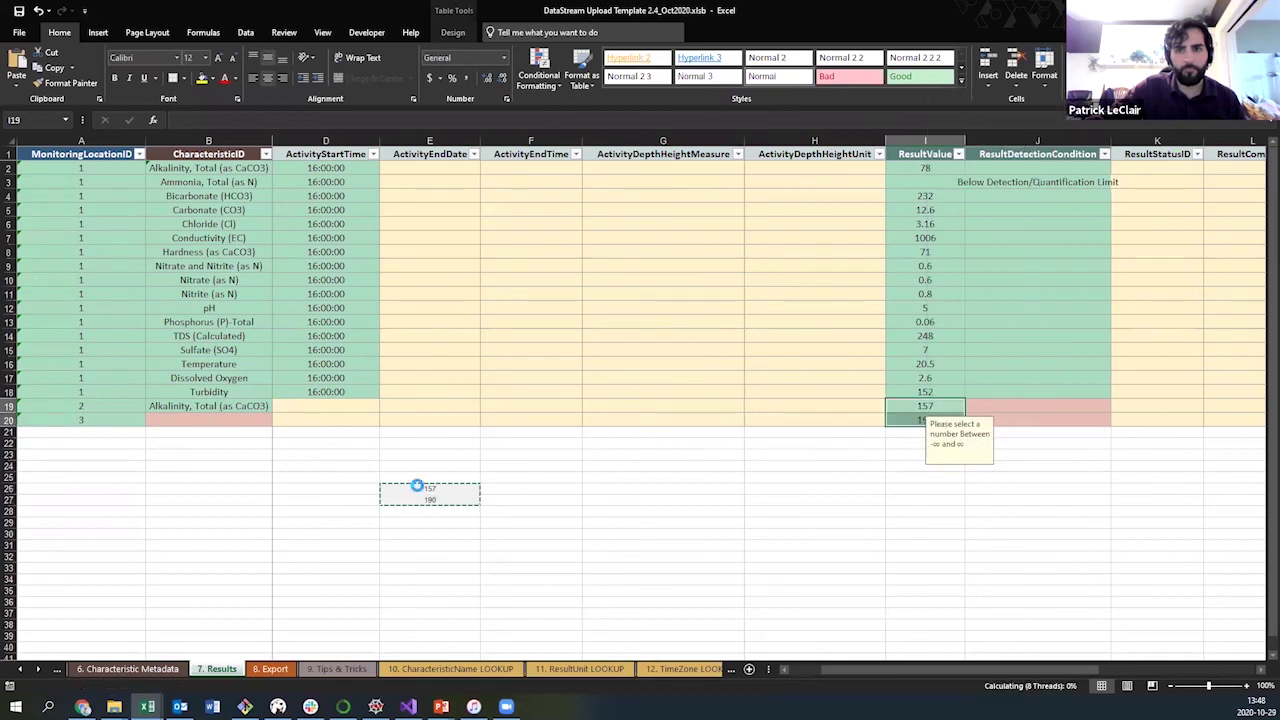
- Copy the alkalinity CharacteristicID from B19 into B20 as a value, and clear the temporary results from E26:E27
{"action": "left_click", "coordinate": [211, 406]}
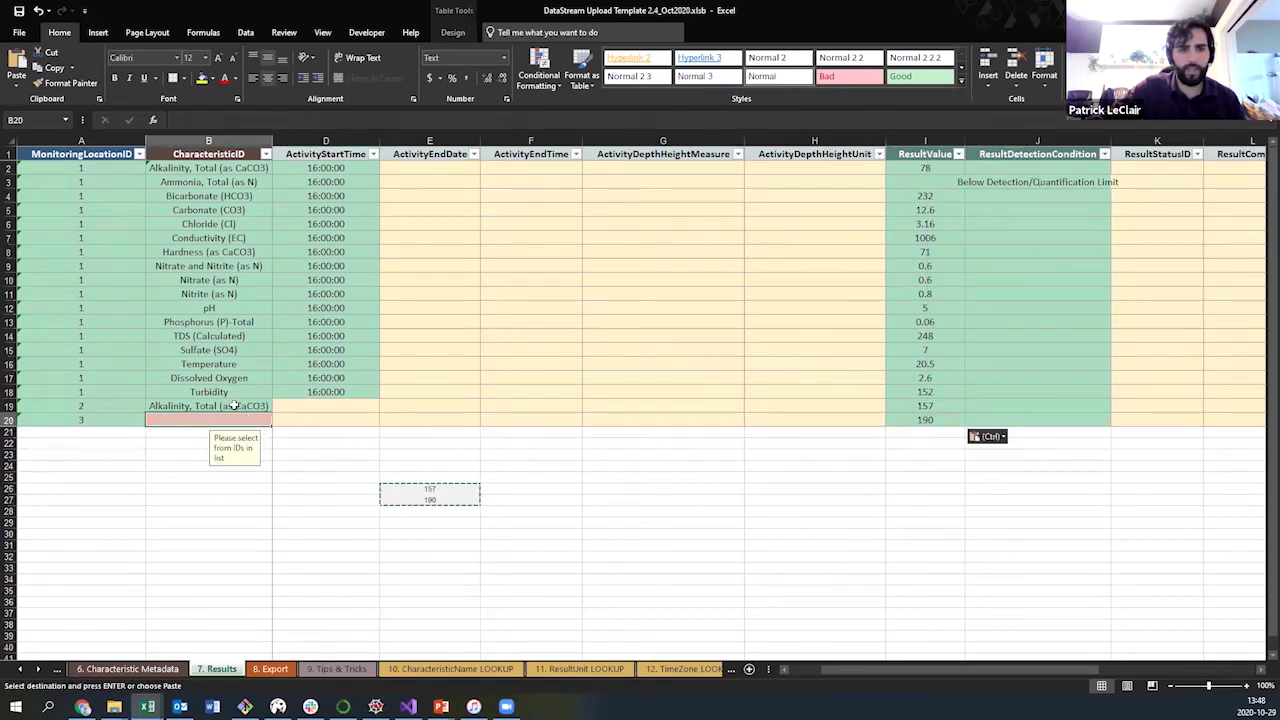
{"action": "key", "text": "ctrl+c"}
{"action": "left_click", "coordinate": [200, 418]}
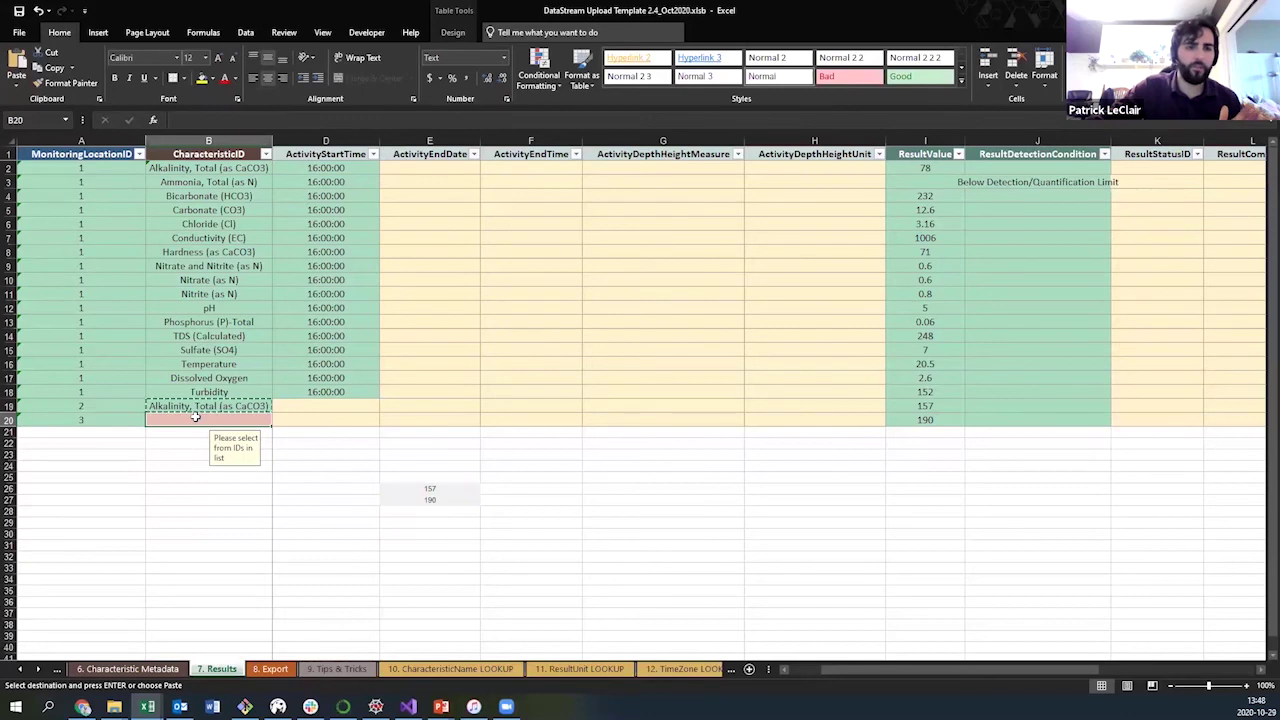
{"action": "right_click", "coordinate": [200, 418]}
{"action": "left_click", "coordinate": [245, 160]}
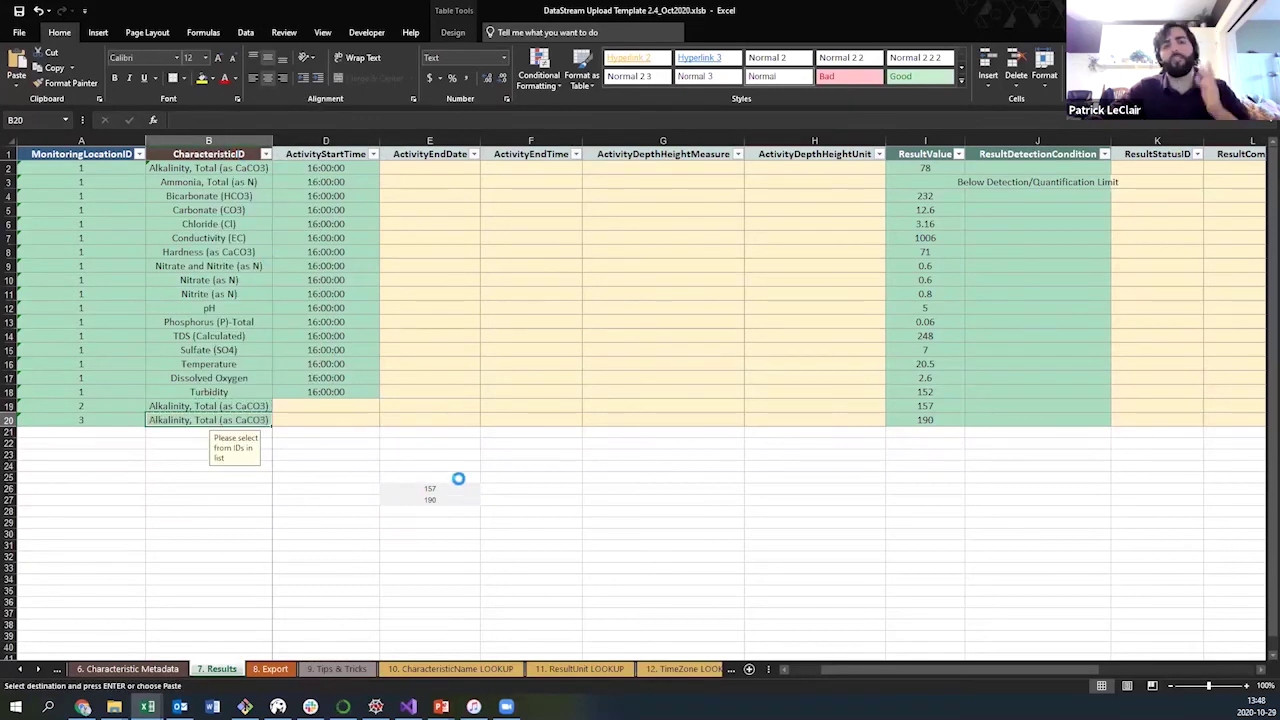
{"action": "left_click_drag", "start_coordinate": [430, 488], "coordinate": [470, 511]}
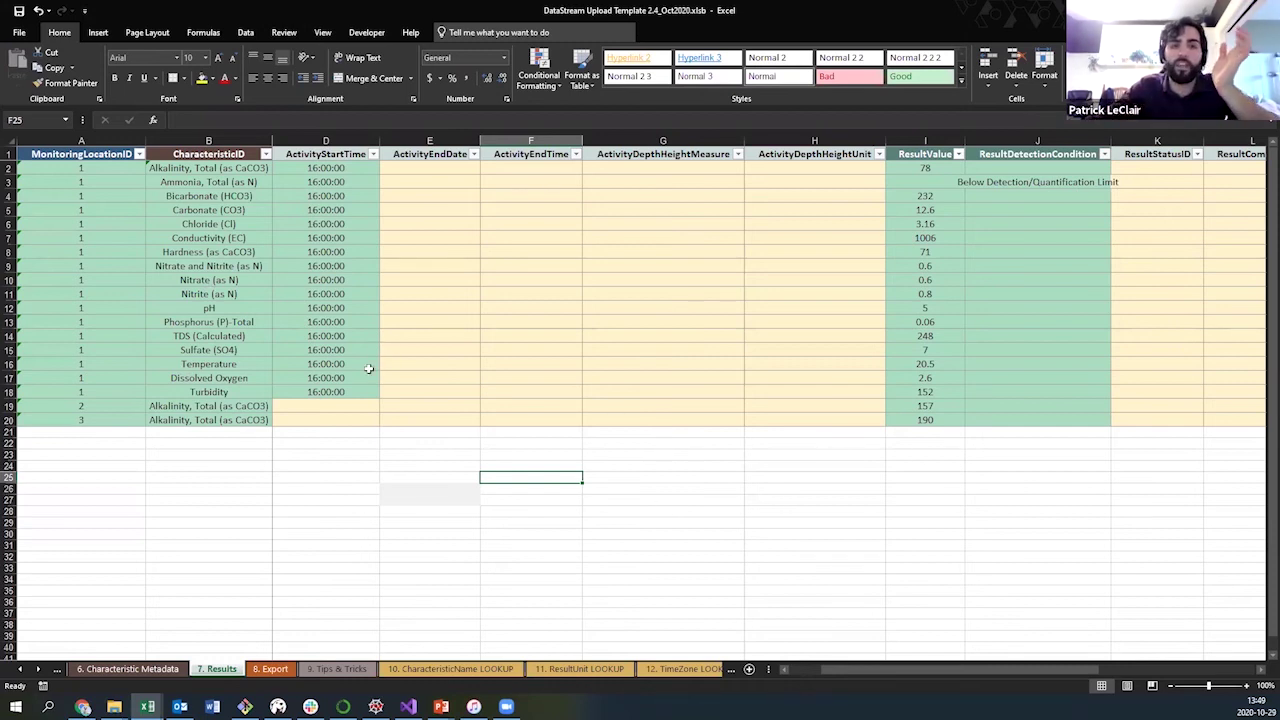
{"action": "key", "text": "ctrl+z"}
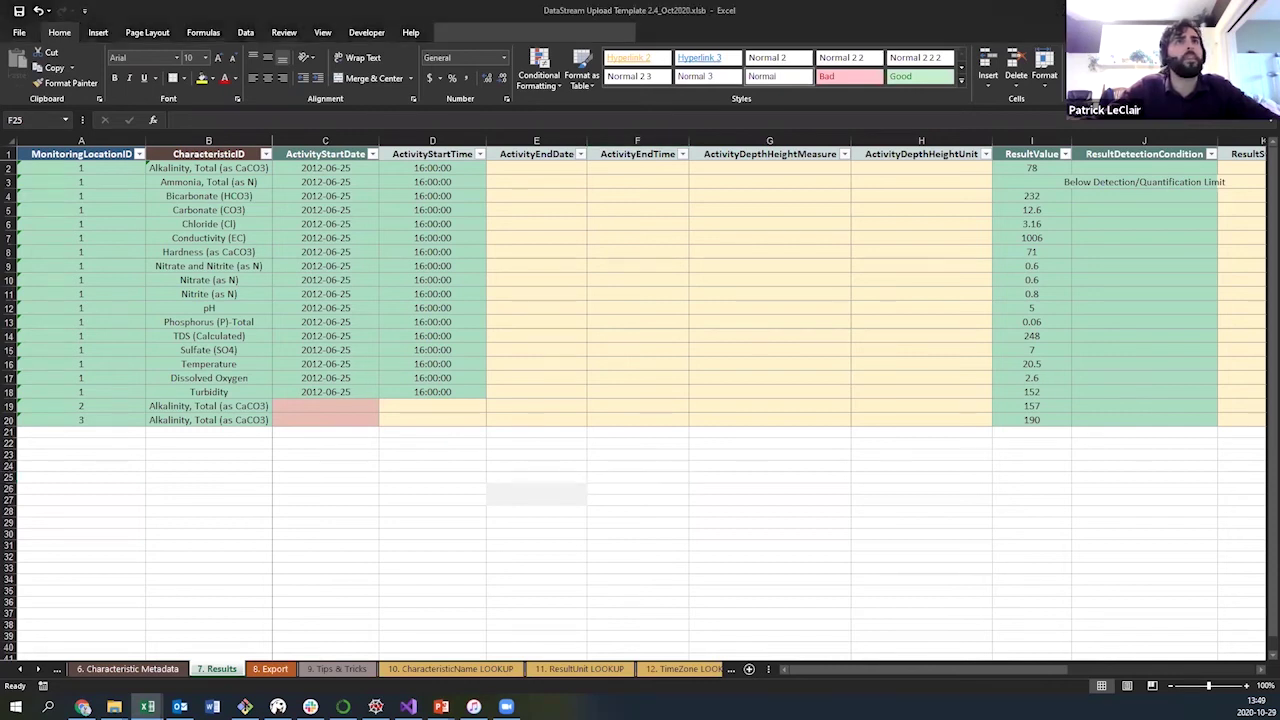
- Review the entries on the Monitoring Locations and Characteristic Metadata sheets and return to the Results sheet
{"action": "left_click", "coordinate": [737, 279]}
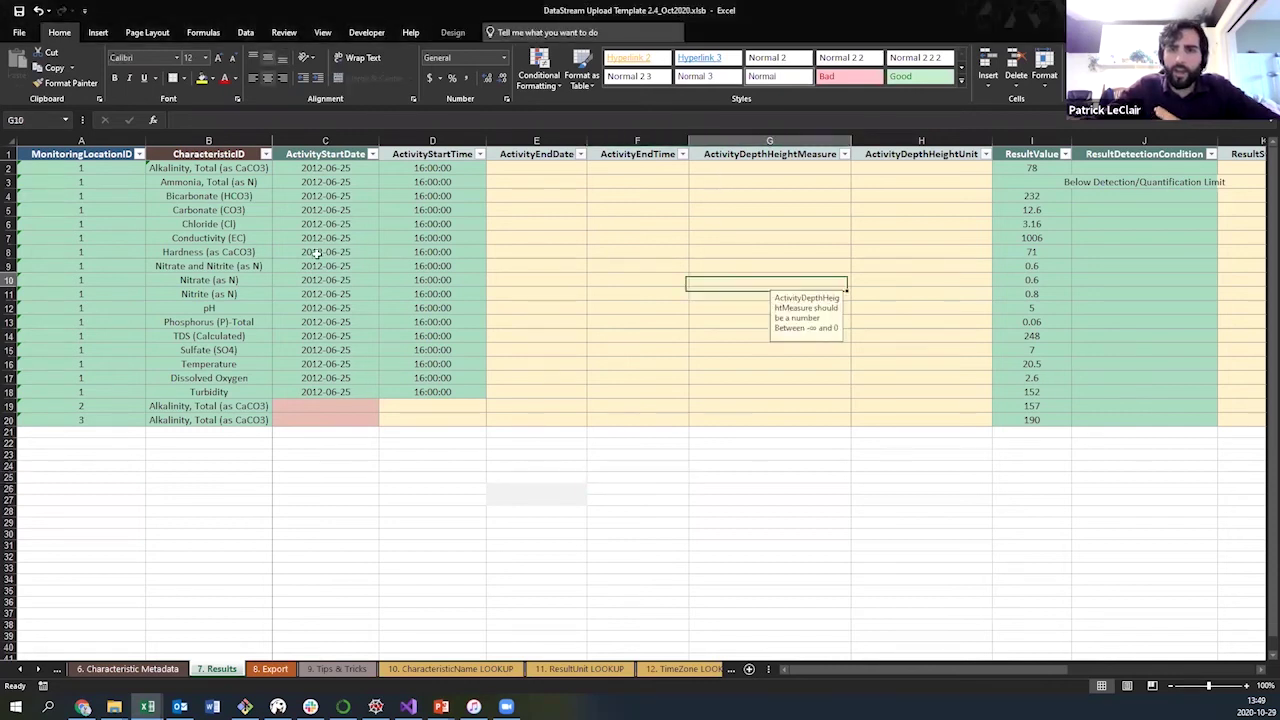
{"action": "left_click", "coordinate": [57, 668]}
{"action": "left_click", "coordinate": [120, 668]}
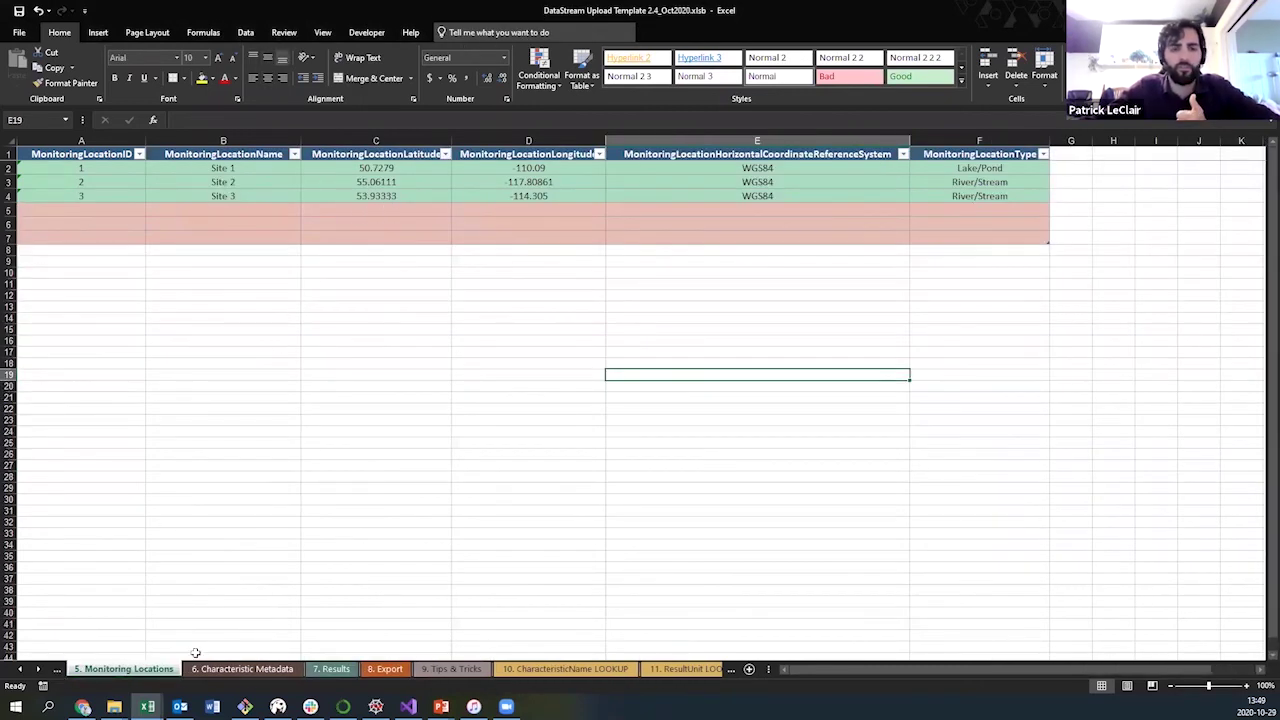
{"action": "left_click", "coordinate": [220, 670]}
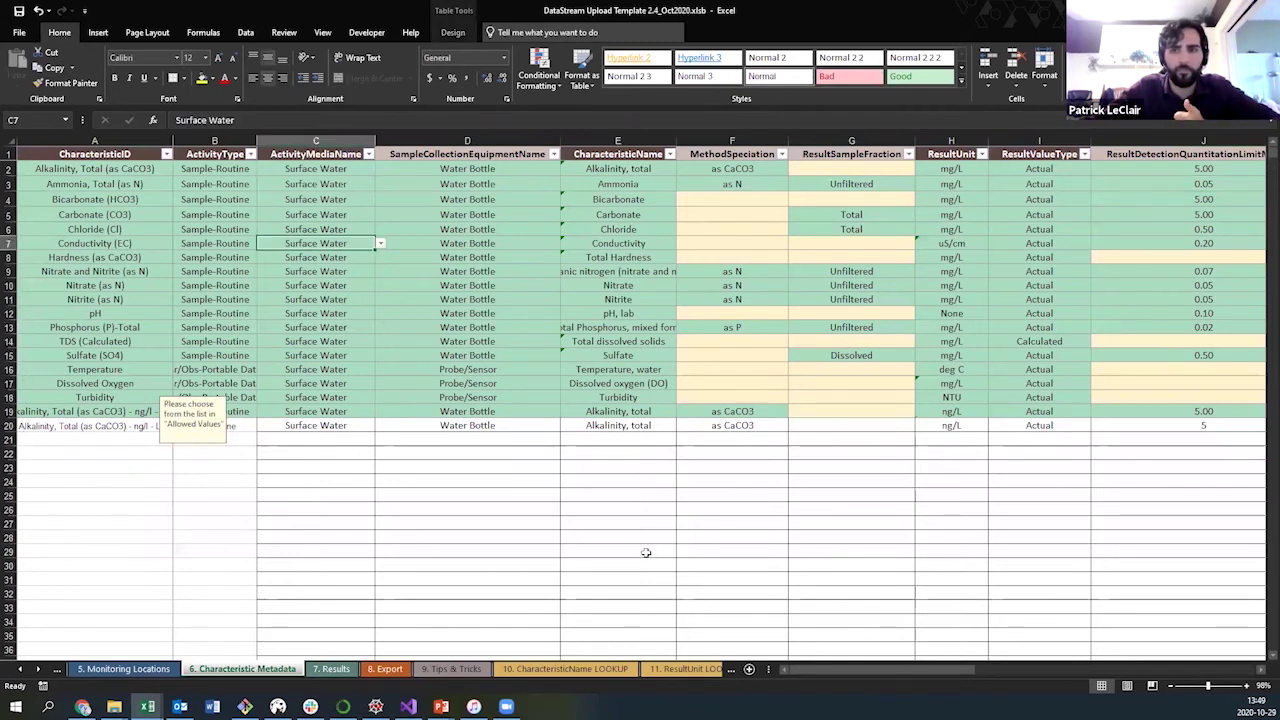
{"action": "left_click_drag", "start_coordinate": [811, 671], "coordinate": [736, 651]}
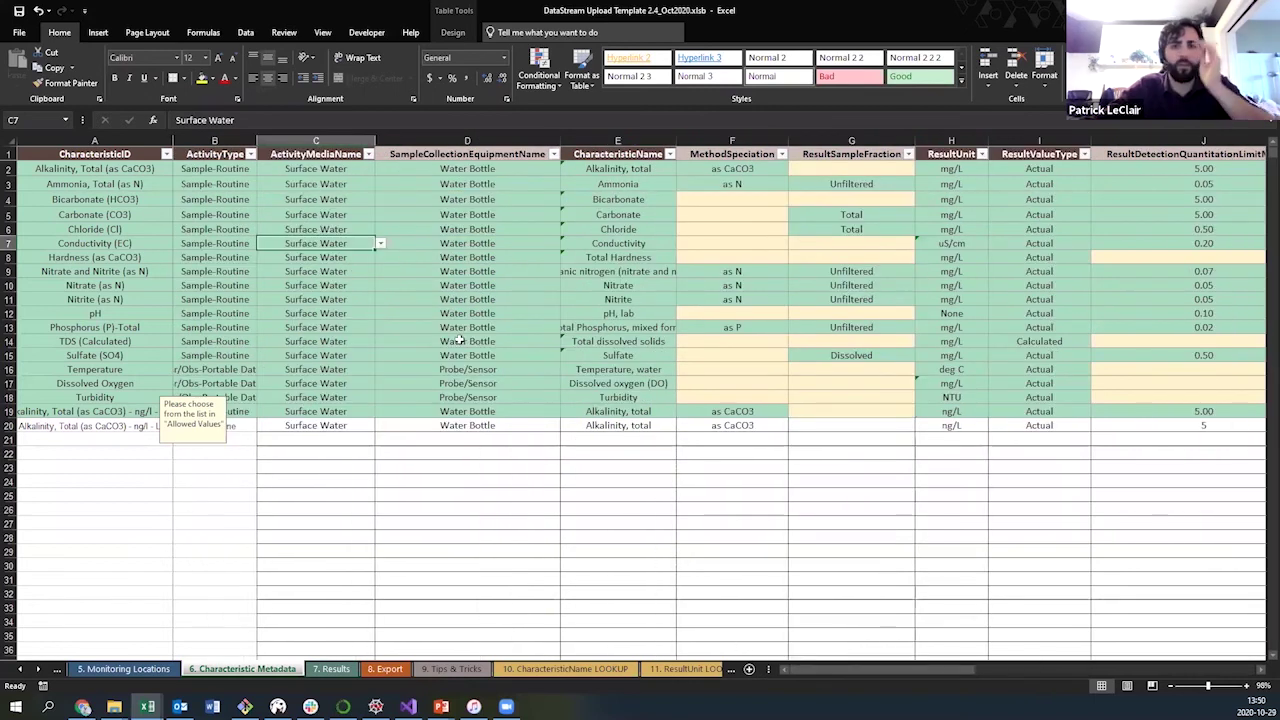
{"action": "left_click", "coordinate": [333, 668]}
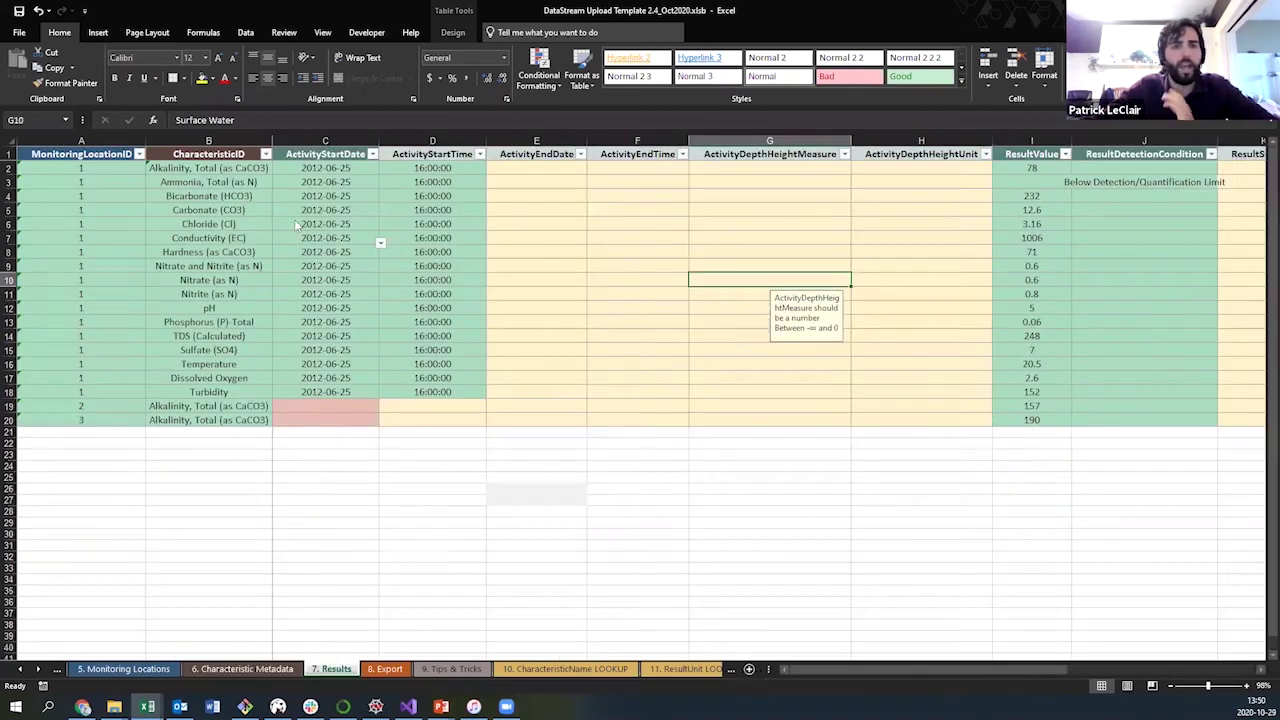
- Open the Export sheet and refresh its query table to load the combined records
{"action": "left_click", "coordinate": [380, 668]}
{"action": "left_click", "coordinate": [234, 223]}
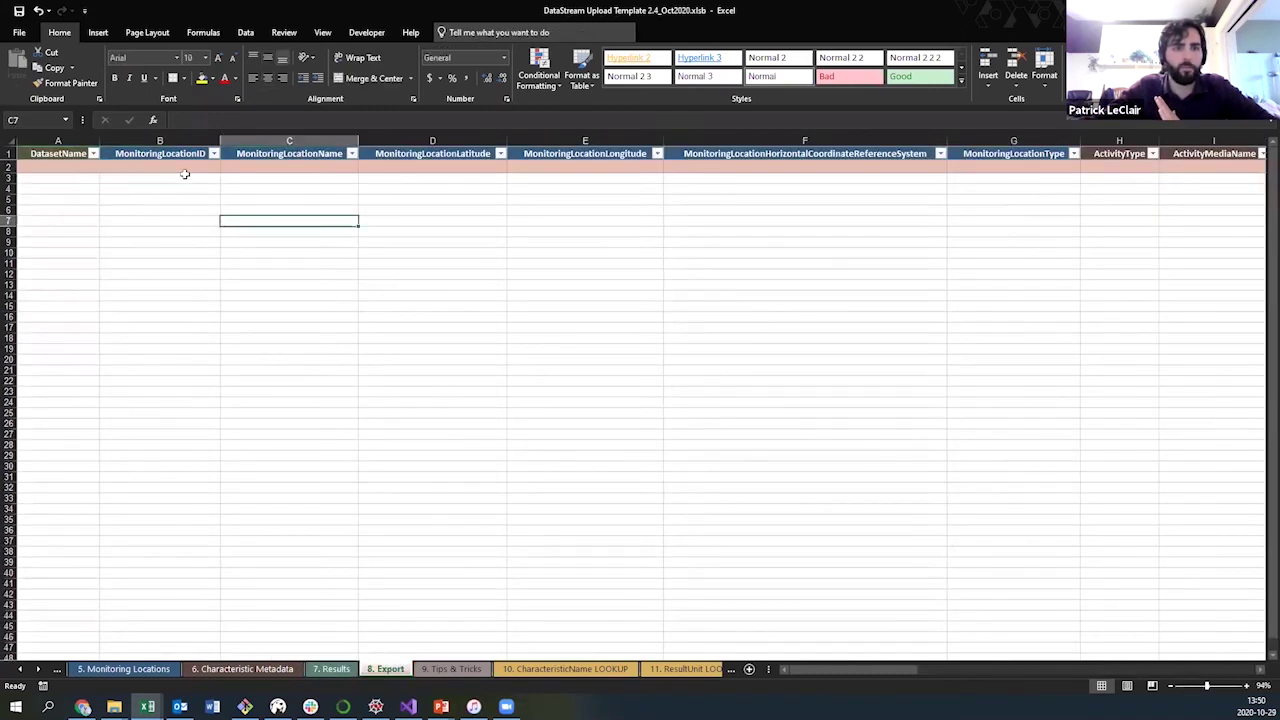
{"action": "left_click", "coordinate": [172, 167]}
{"action": "right_click", "coordinate": [173, 168]}
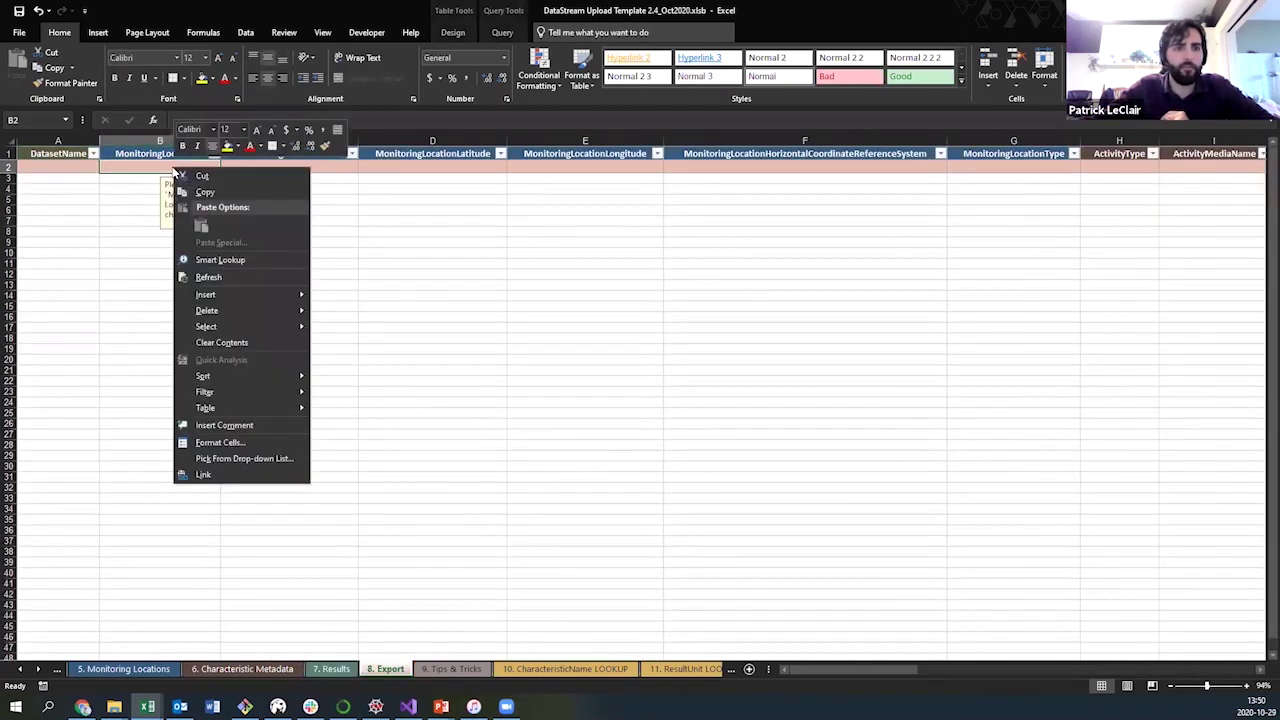
{"action": "left_click", "coordinate": [163, 167]}
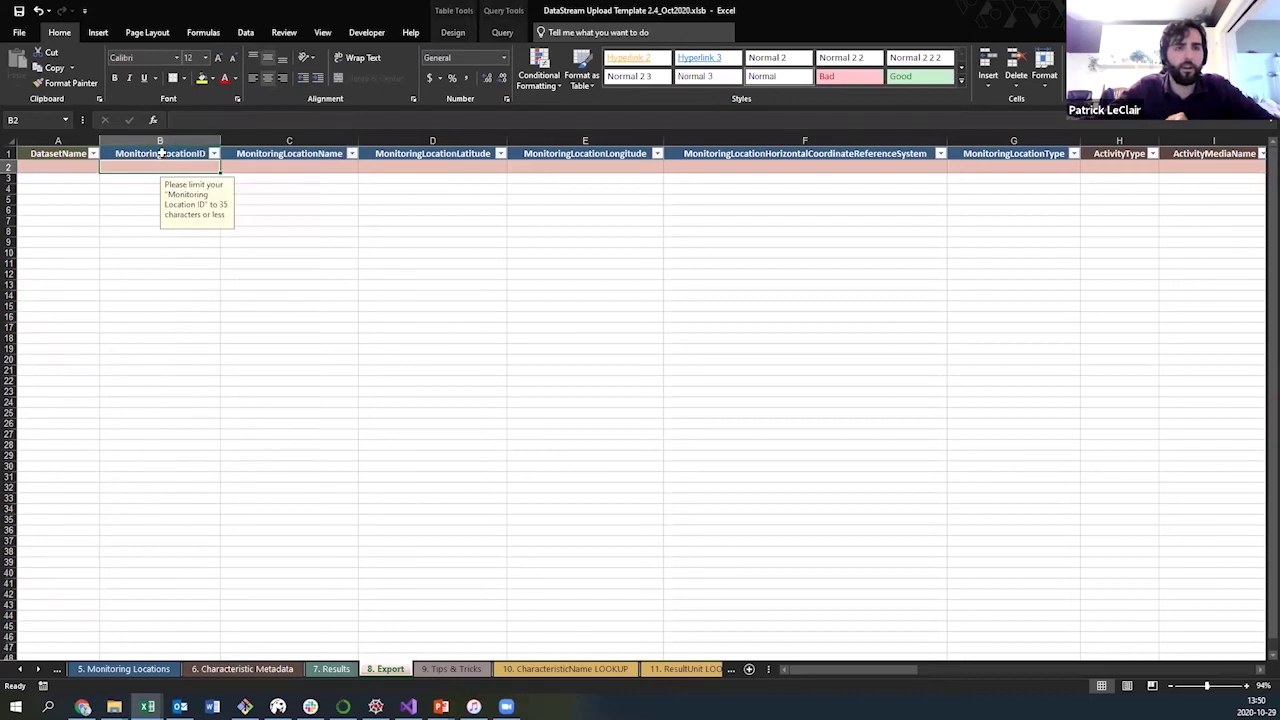
{"action": "left_click", "coordinate": [161, 153]}
{"action": "right_click", "coordinate": [161, 153]}
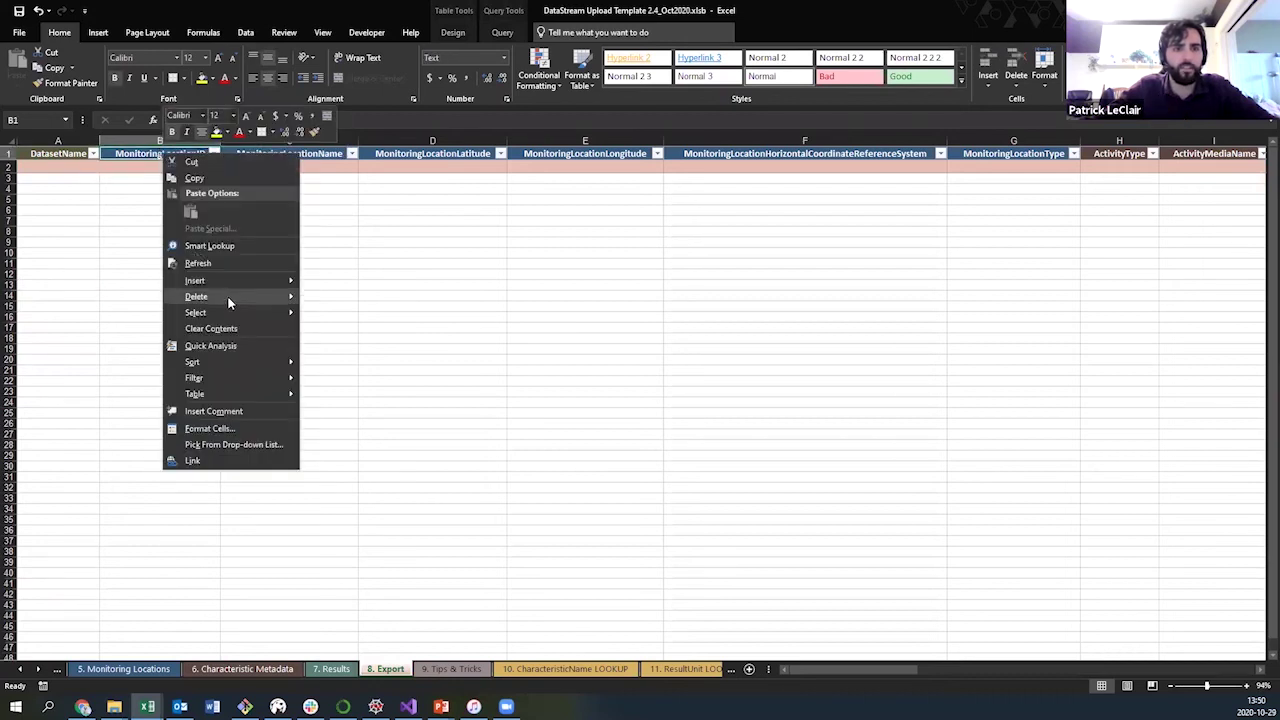
{"action": "left_click", "coordinate": [217, 262]}
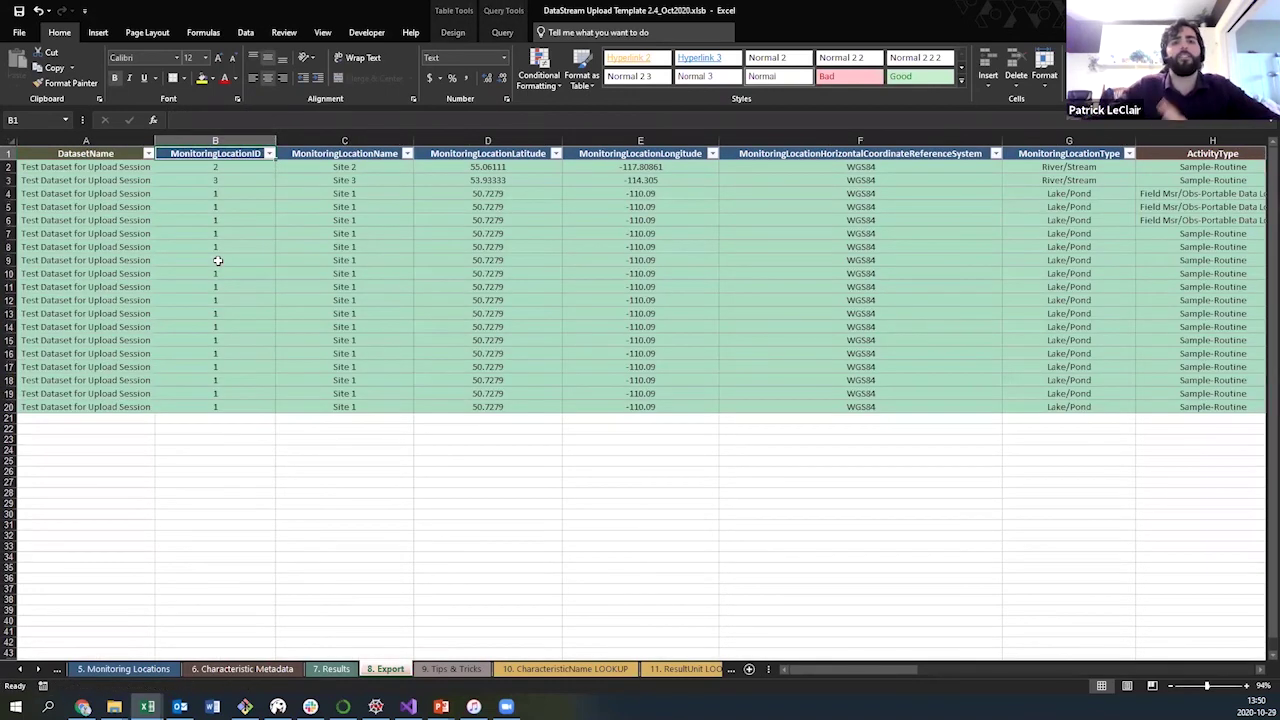
- Examine the refreshed export records across all columns, from DatasetName through LaboratorySampleID
{"action": "left_click_drag", "start_coordinate": [877, 669], "coordinate": [1047, 694]}
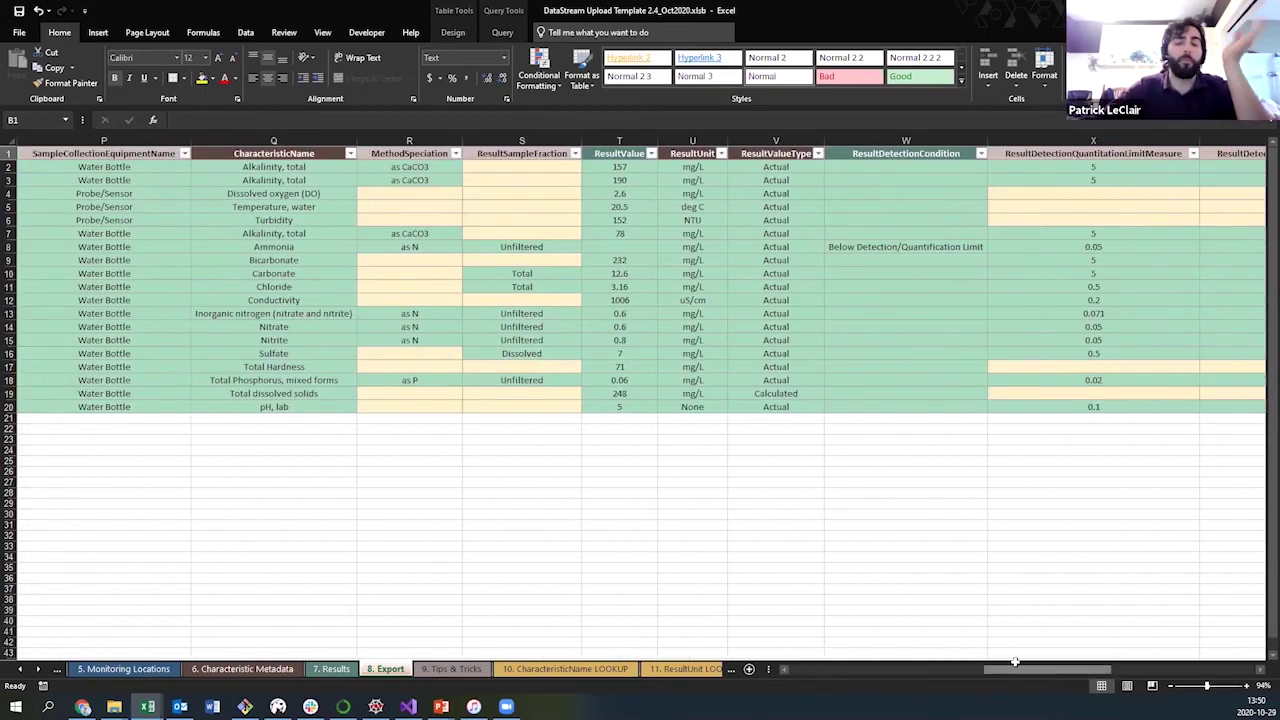
{"action": "left_click_drag", "start_coordinate": [1020, 672], "coordinate": [1160, 677]}
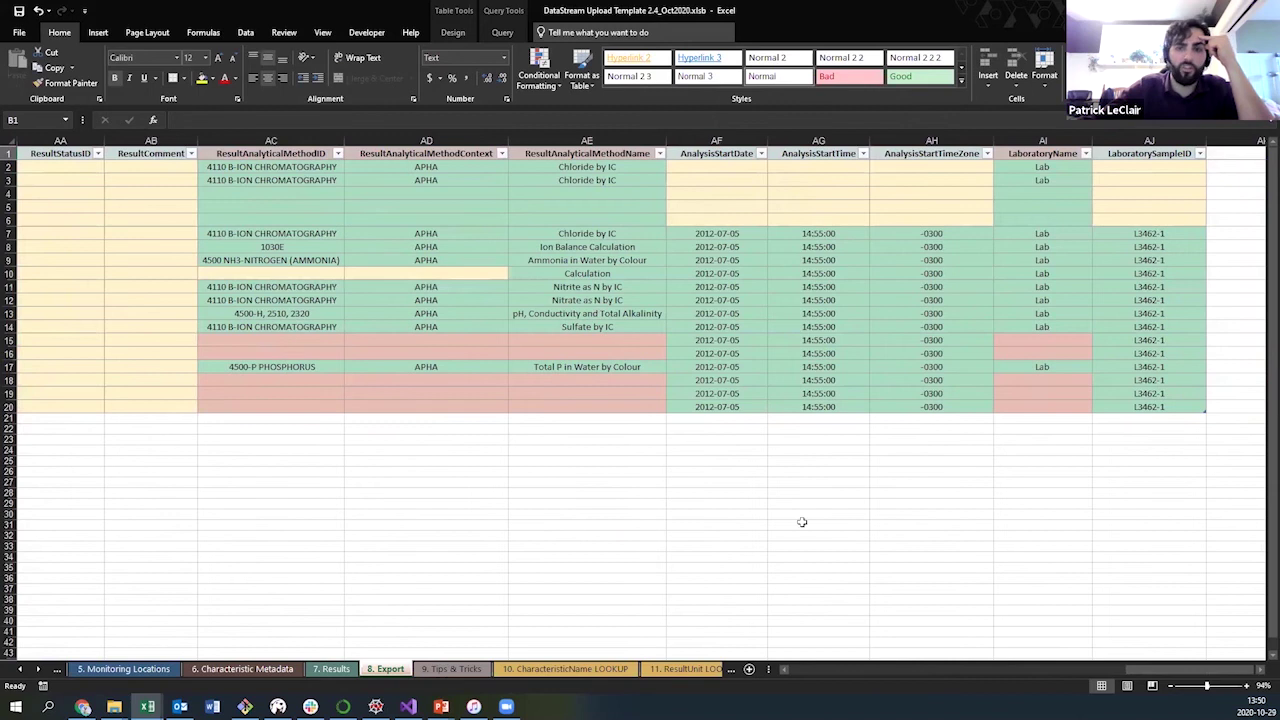
{"action": "left_click_drag", "start_coordinate": [1150, 672], "coordinate": [828, 668]}
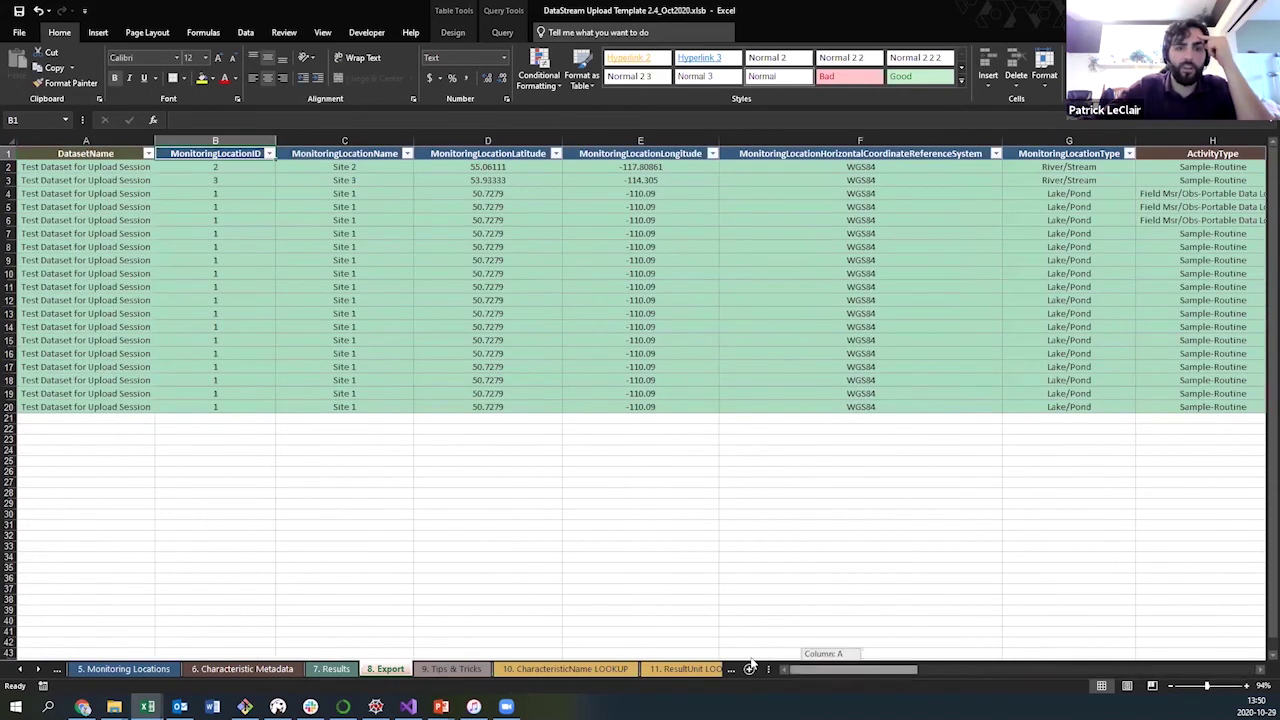
{"action": "right_click", "coordinate": [173, 157]}
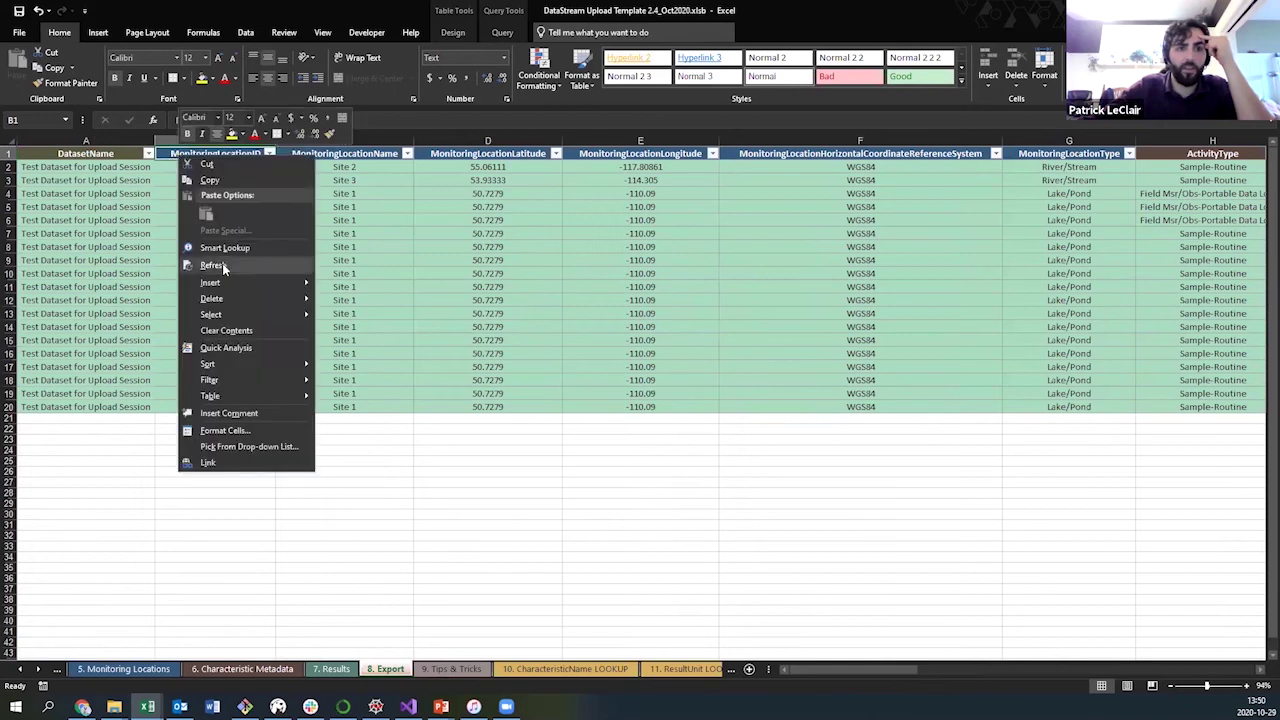
{"action": "key", "text": "Escape"}
- Save only the active Export sheet to the Desktop folder as Upload Session Test Data in CSV (Comma delimited) format
{"action": "left_click", "coordinate": [26, 34]}
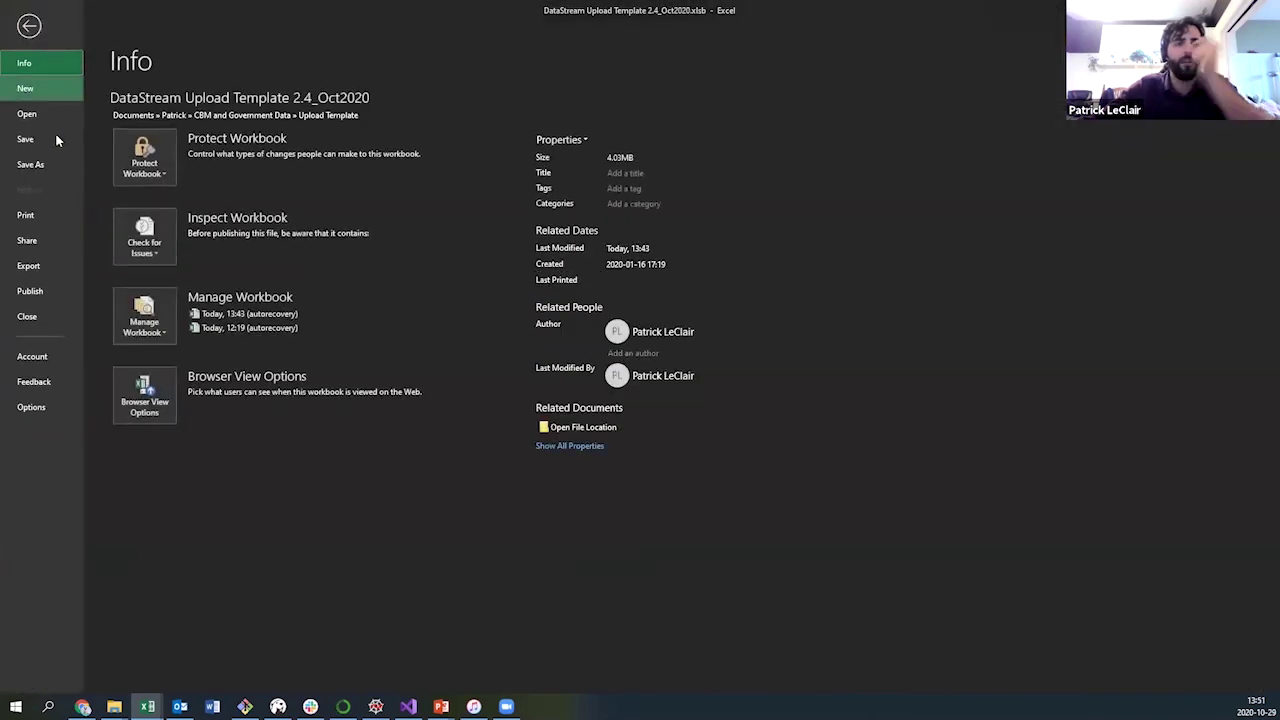
{"action": "left_click", "coordinate": [54, 164]}
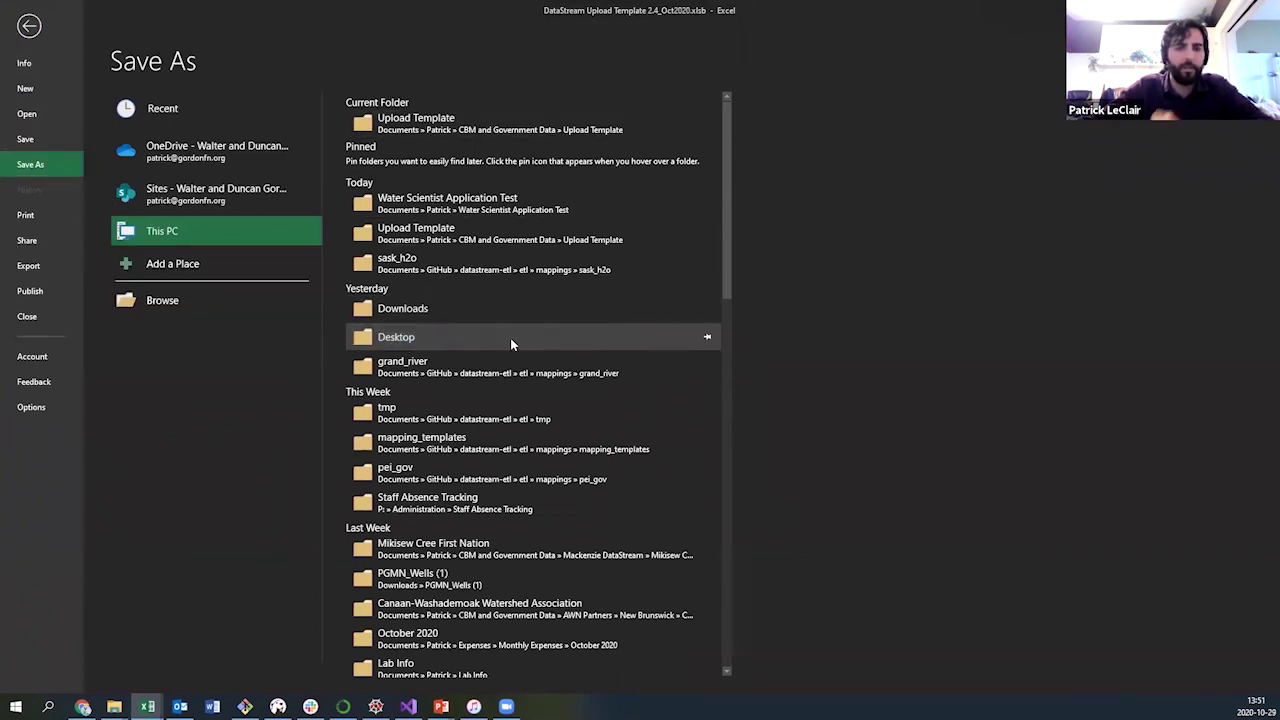
{"action": "left_click", "coordinate": [458, 336]}
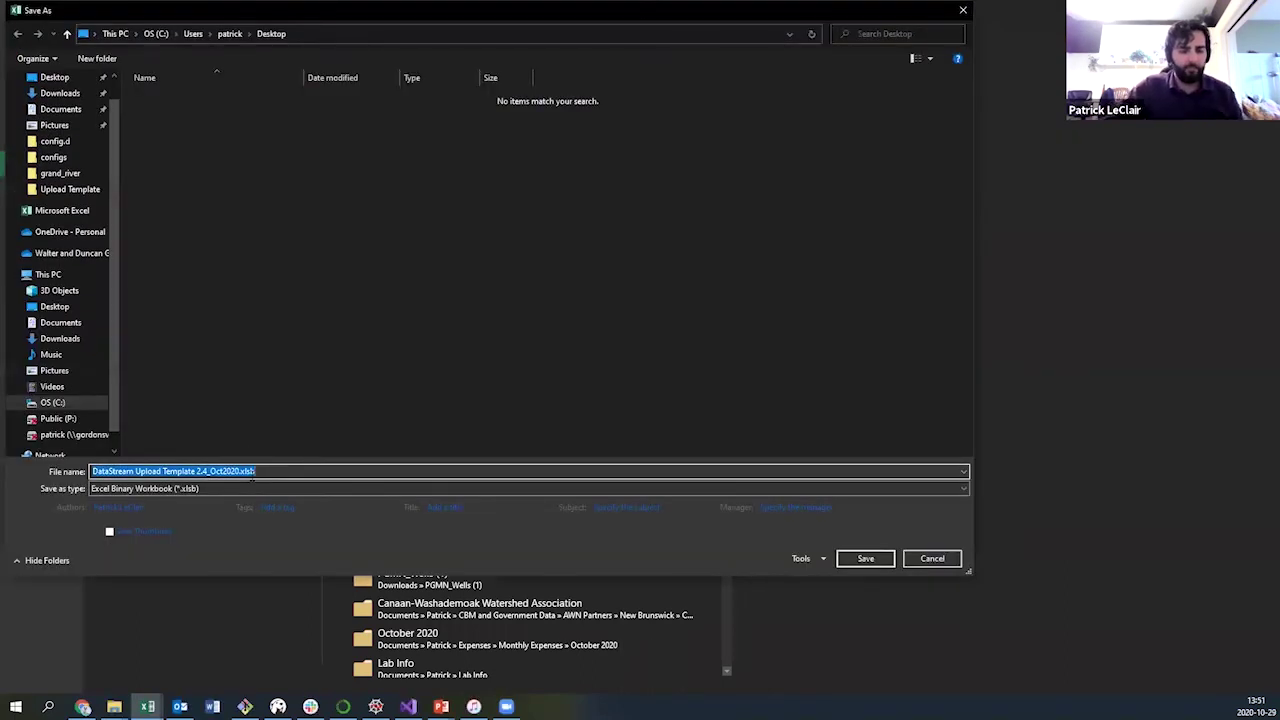
{"action": "type", "text": "Sa"}
{"action": "key", "text": "ctrl+BackSpace"}
{"action": "type", "text": "Upload Session Test Data"}
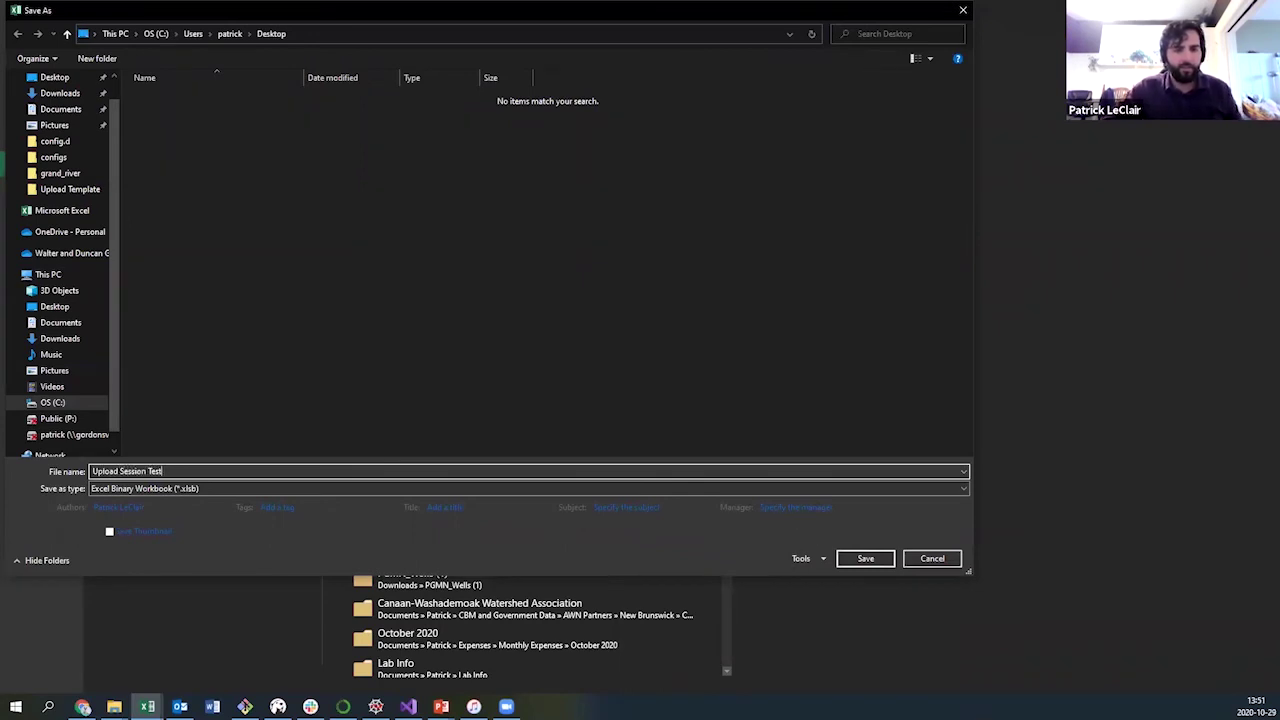
{"action": "left_click", "coordinate": [180, 489]}
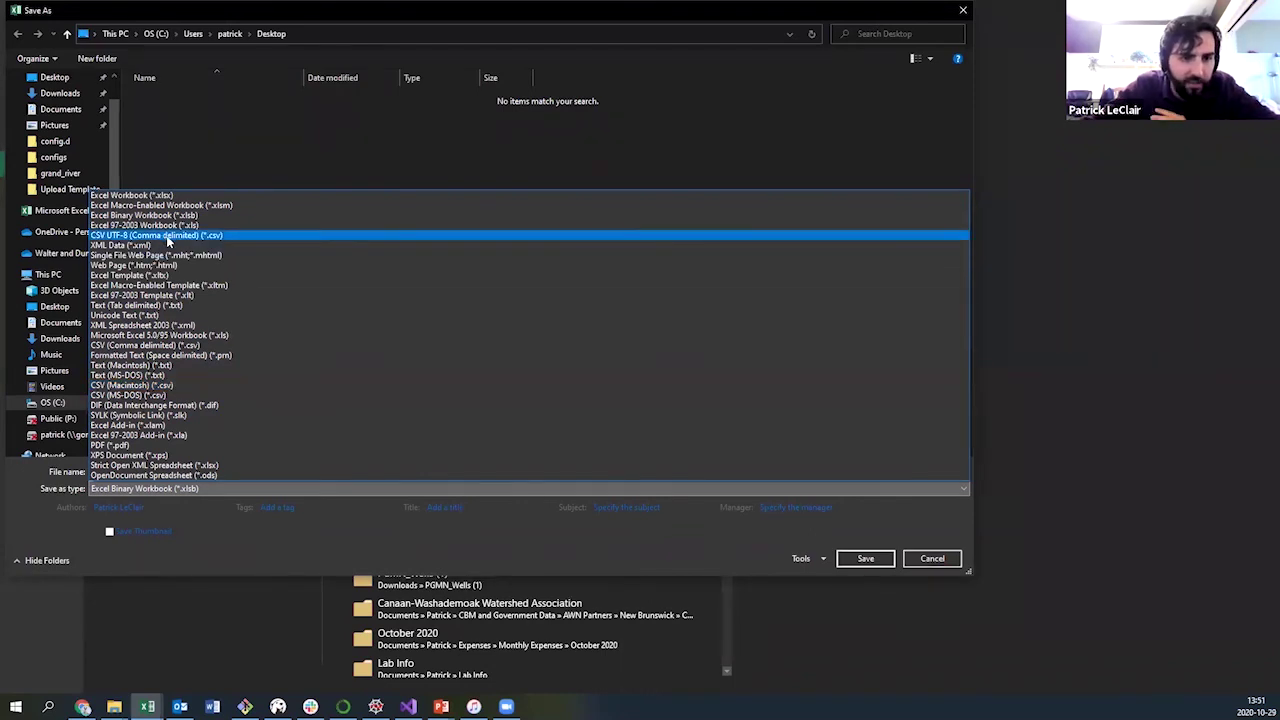
{"action": "left_click", "coordinate": [177, 347]}
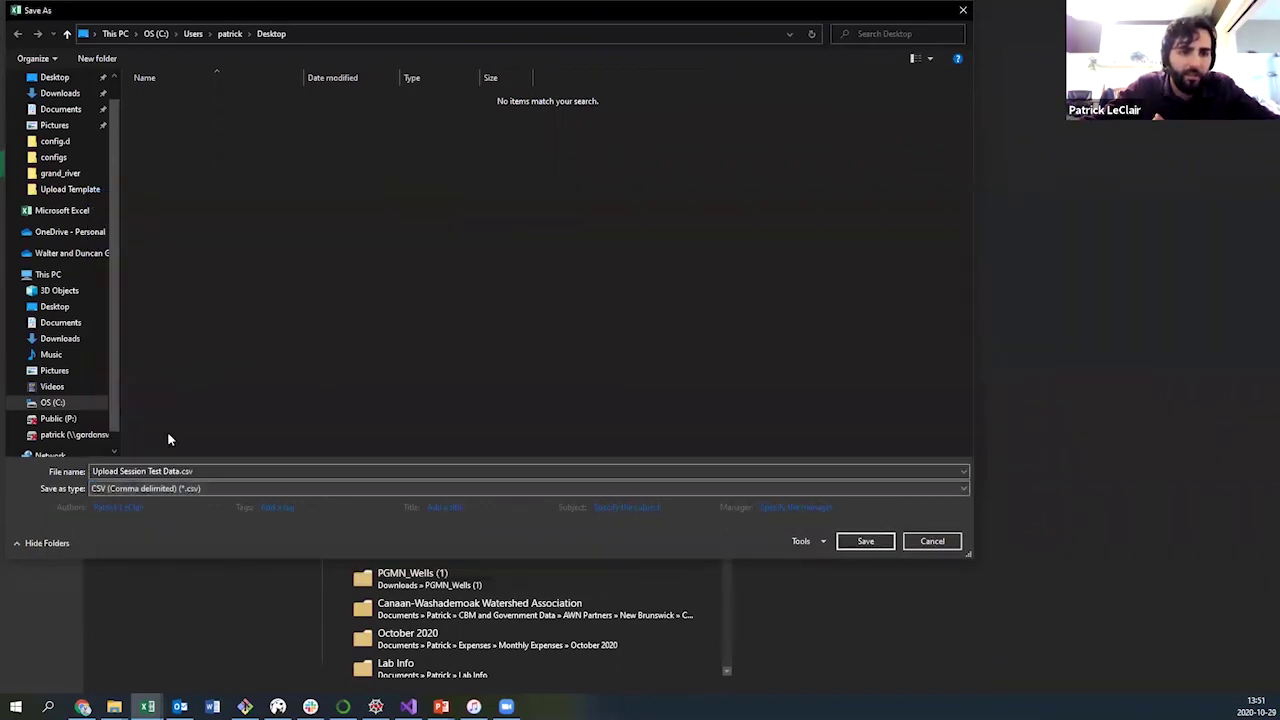
{"action": "left_click", "coordinate": [868, 541]}
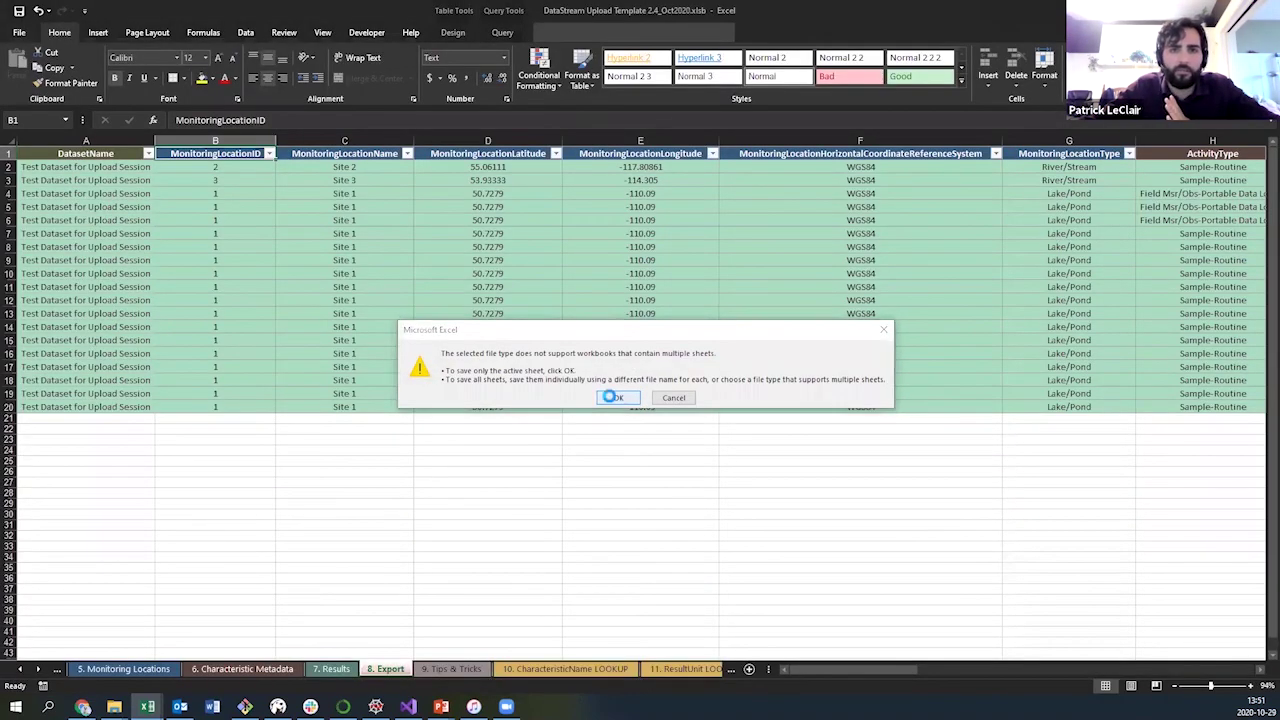
{"action": "left_click", "coordinate": [614, 398]}
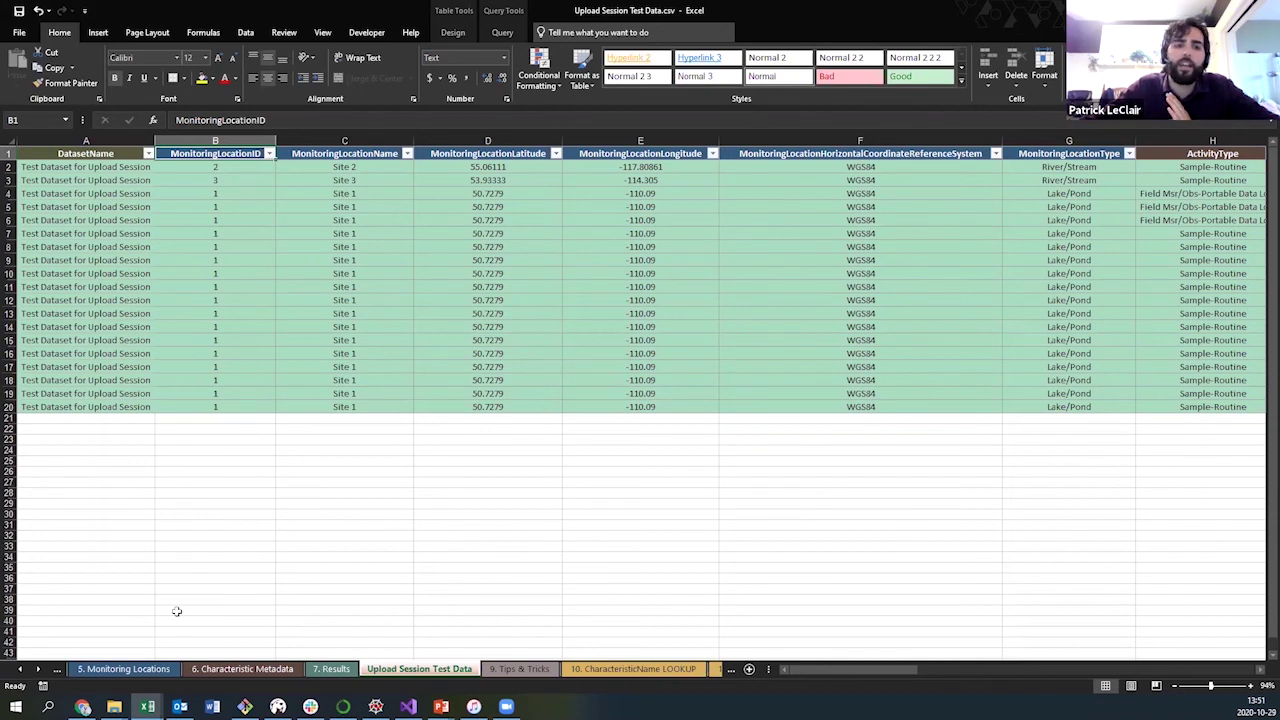
- Switch to Chrome, sign in to the DataStream testing site, and open the Data Upload page
{"action": "mouse_move", "coordinate": [83, 706]}
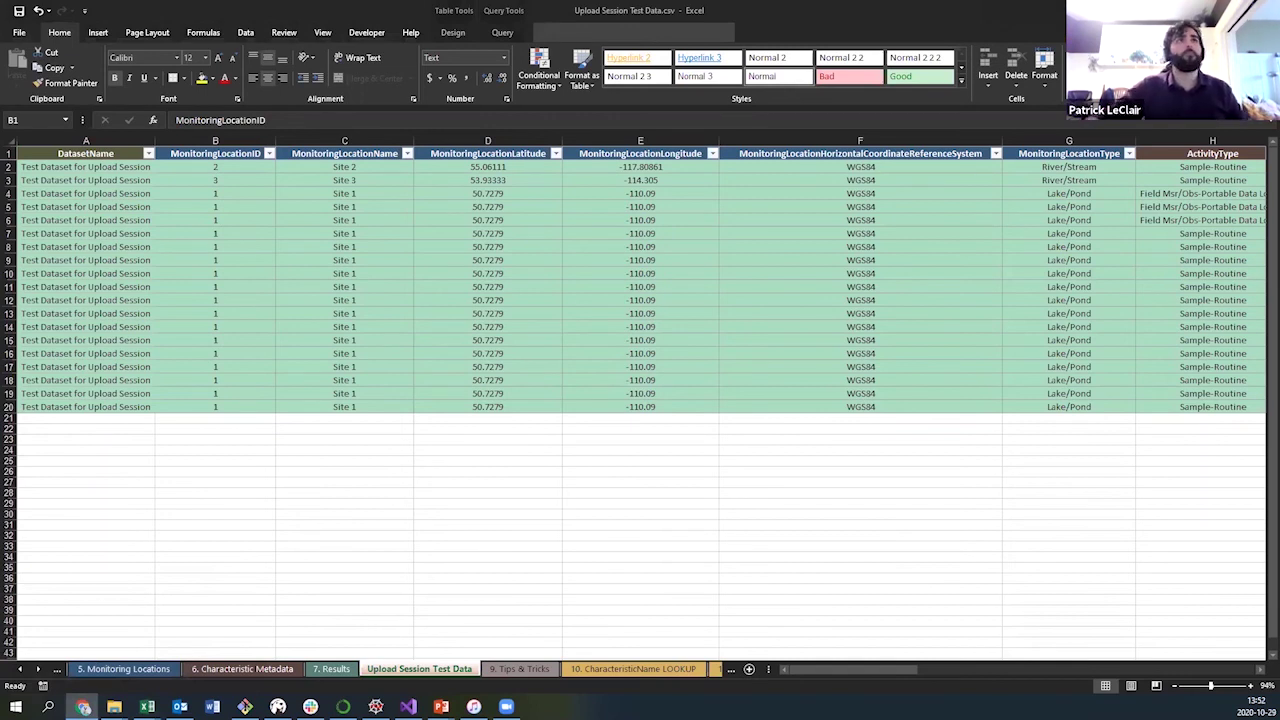
{"action": "key", "text": "alt+Tab"}
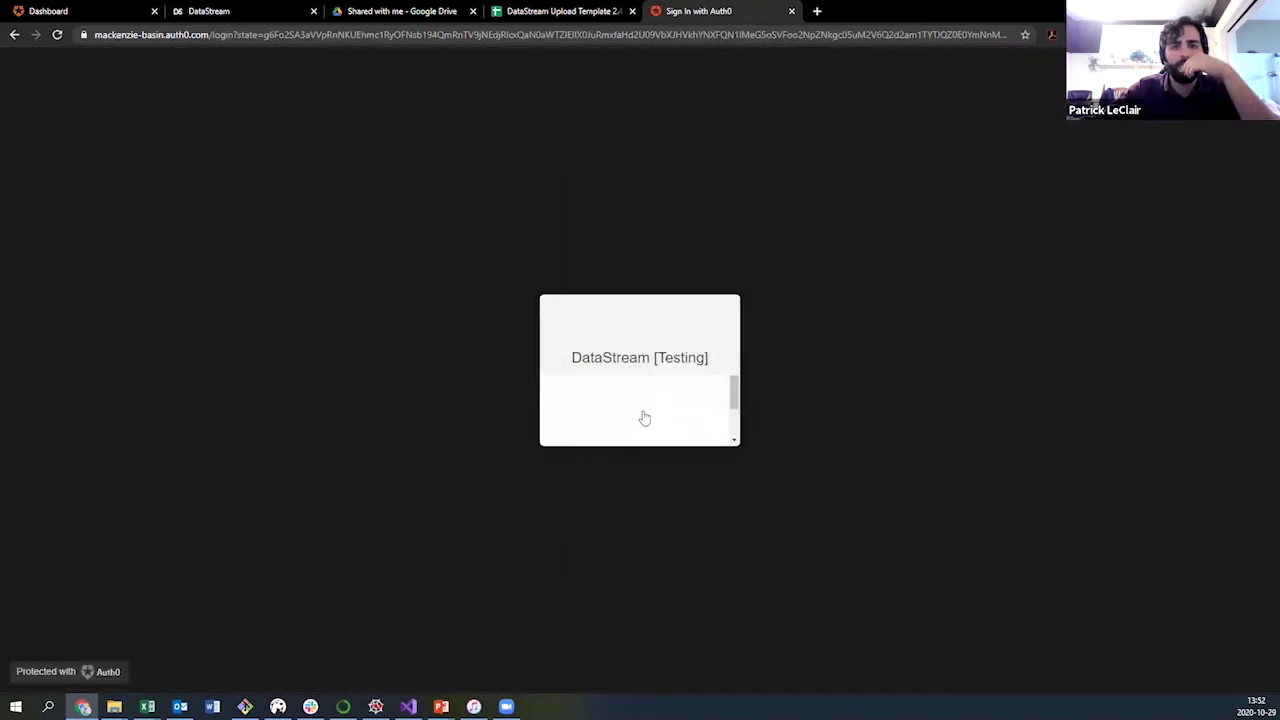
{"action": "left_click", "coordinate": [630, 416]}
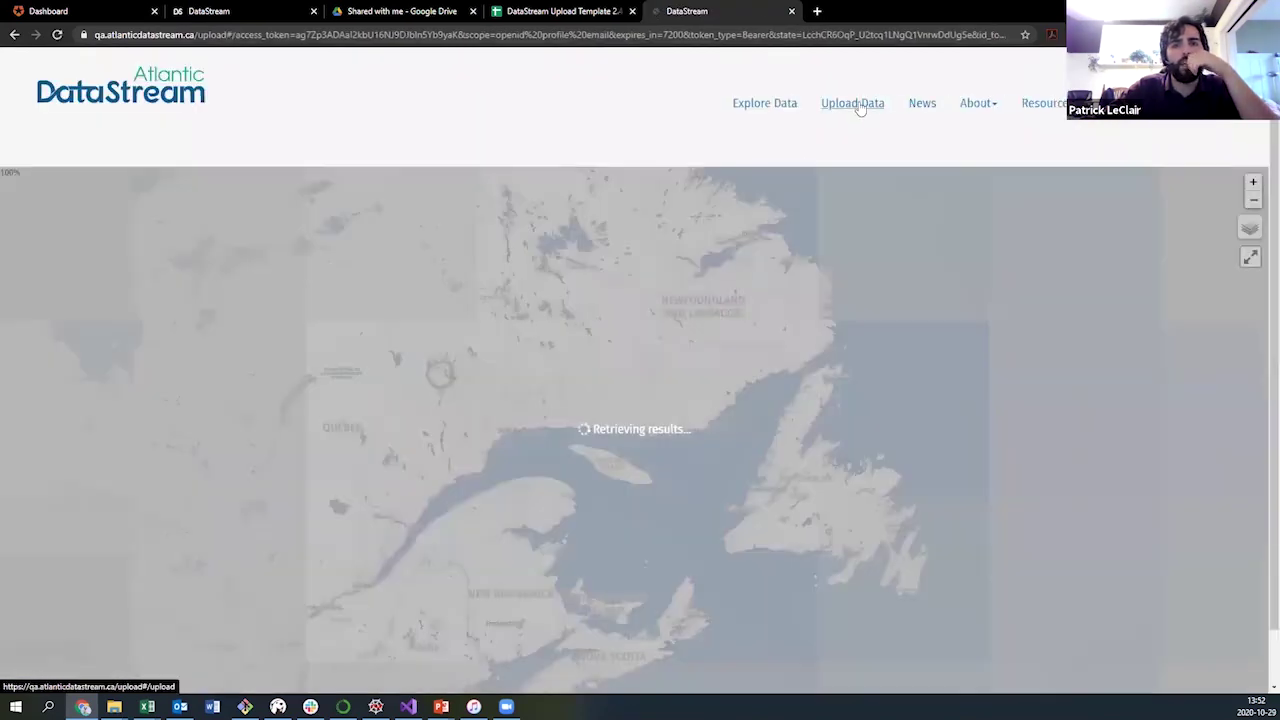
{"action": "left_click", "coordinate": [856, 104]}
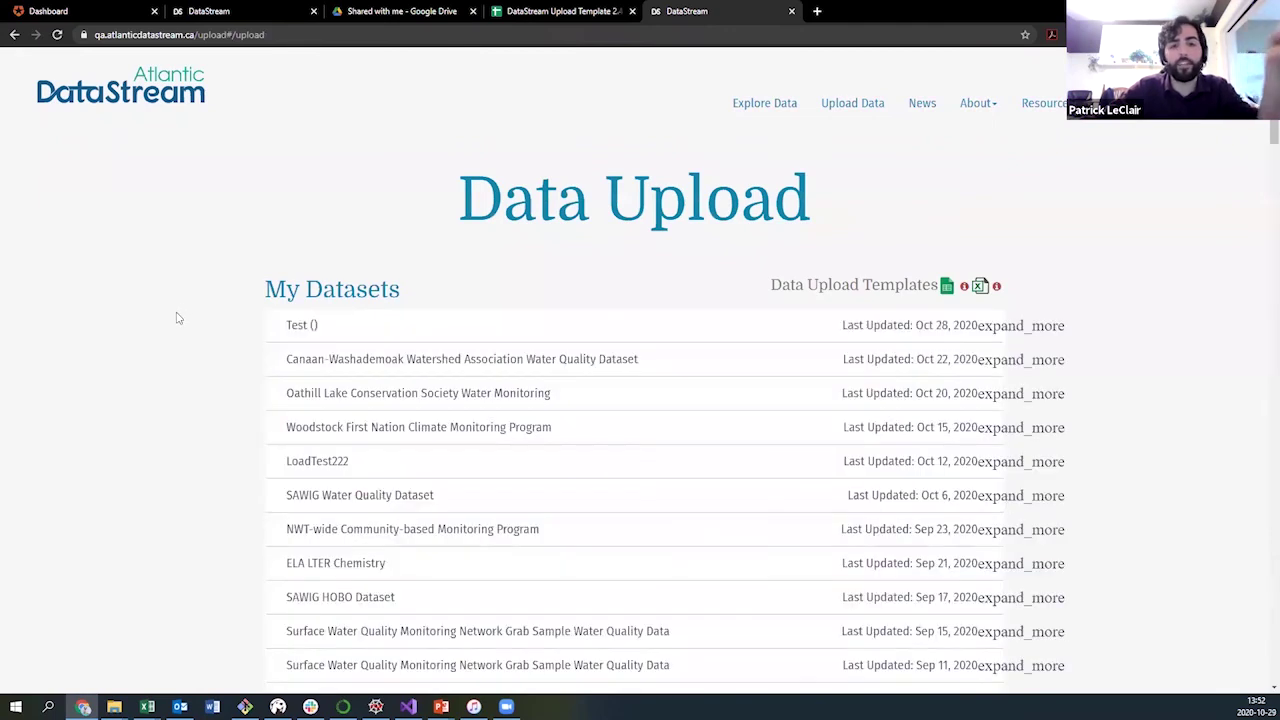
- View the update type options for the LoadTest222 dataset after accepting the terms, and back out to the dataset list
{"action": "scroll", "coordinate": [181, 309], "scroll_direction": "down", "scroll_amount": 1}
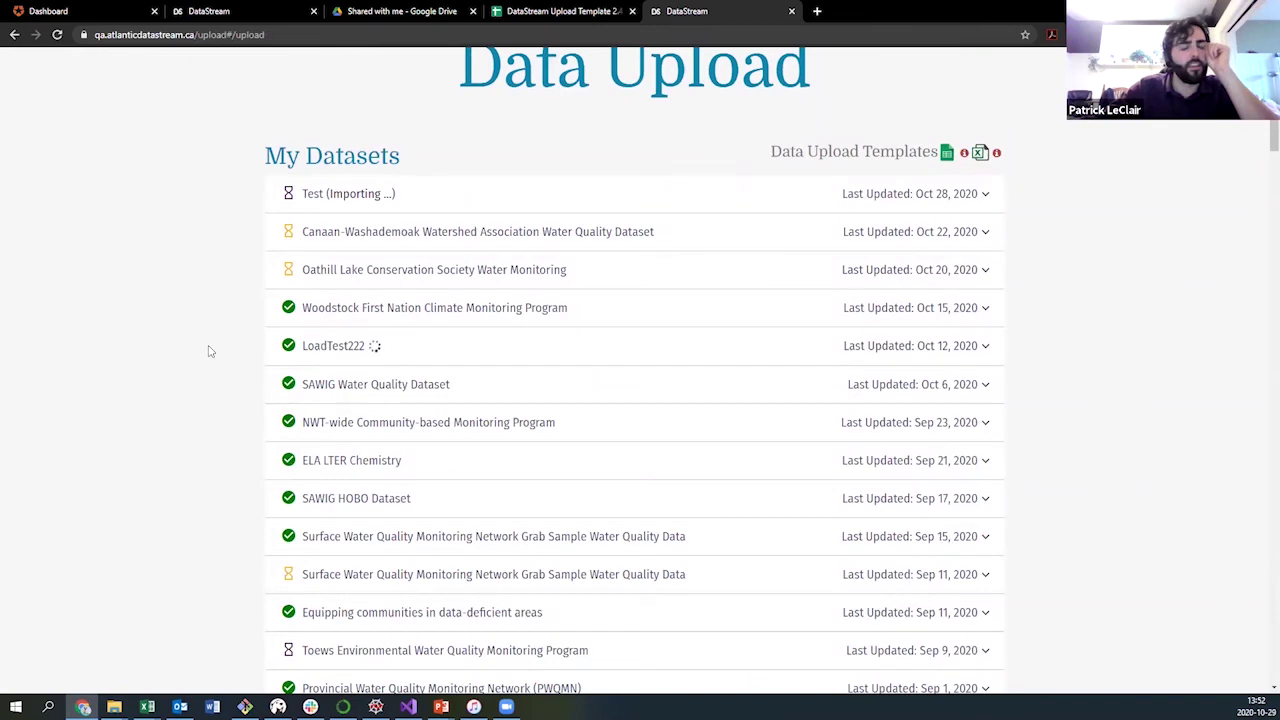
{"action": "scroll", "coordinate": [526, 434], "scroll_direction": "down", "scroll_amount": 3}
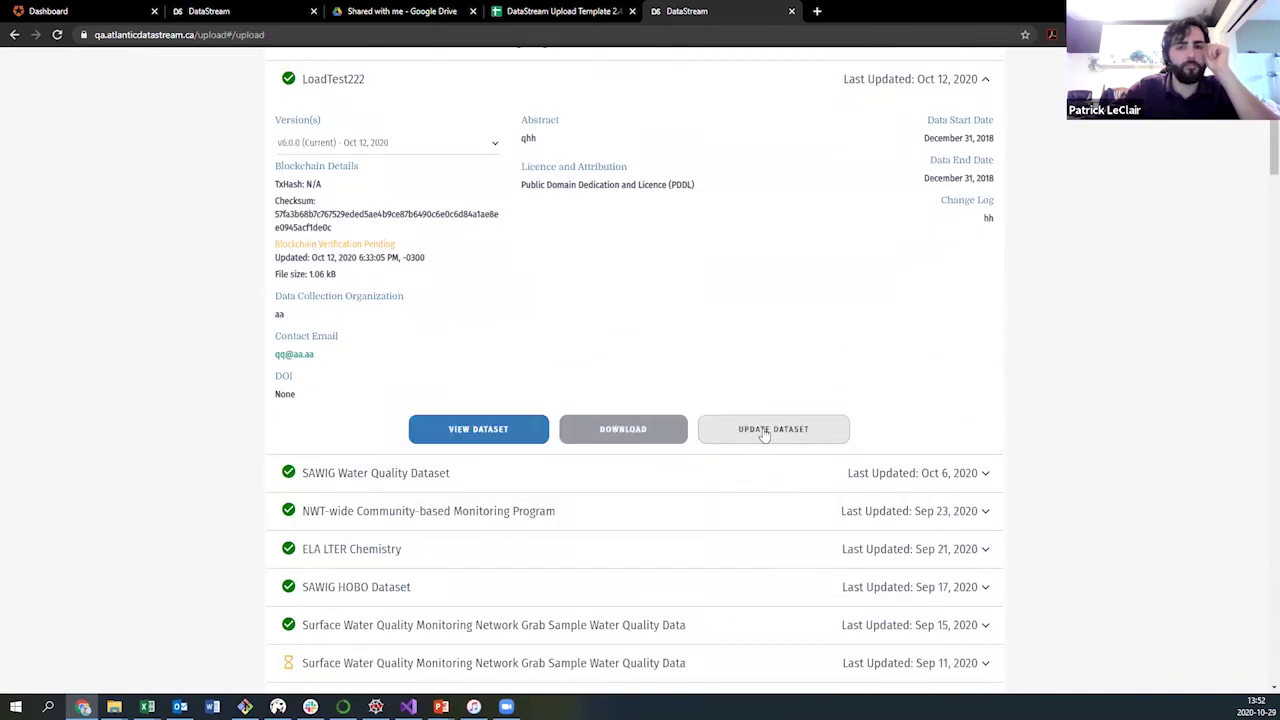
{"action": "left_click", "coordinate": [764, 429]}
{"action": "scroll", "coordinate": [341, 585], "scroll_direction": "down", "scroll_amount": 3}
{"action": "left_click", "coordinate": [337, 626]}
{"action": "left_click", "coordinate": [971, 657]}
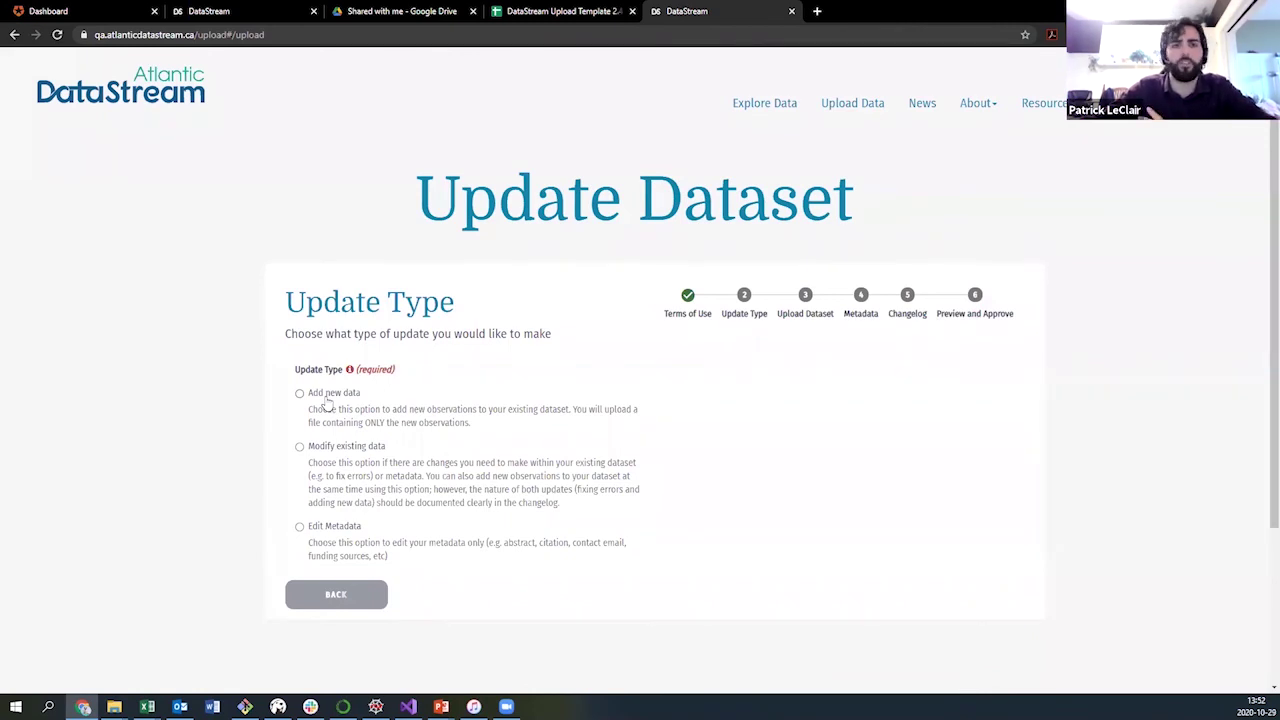
{"action": "left_click", "coordinate": [348, 598]}
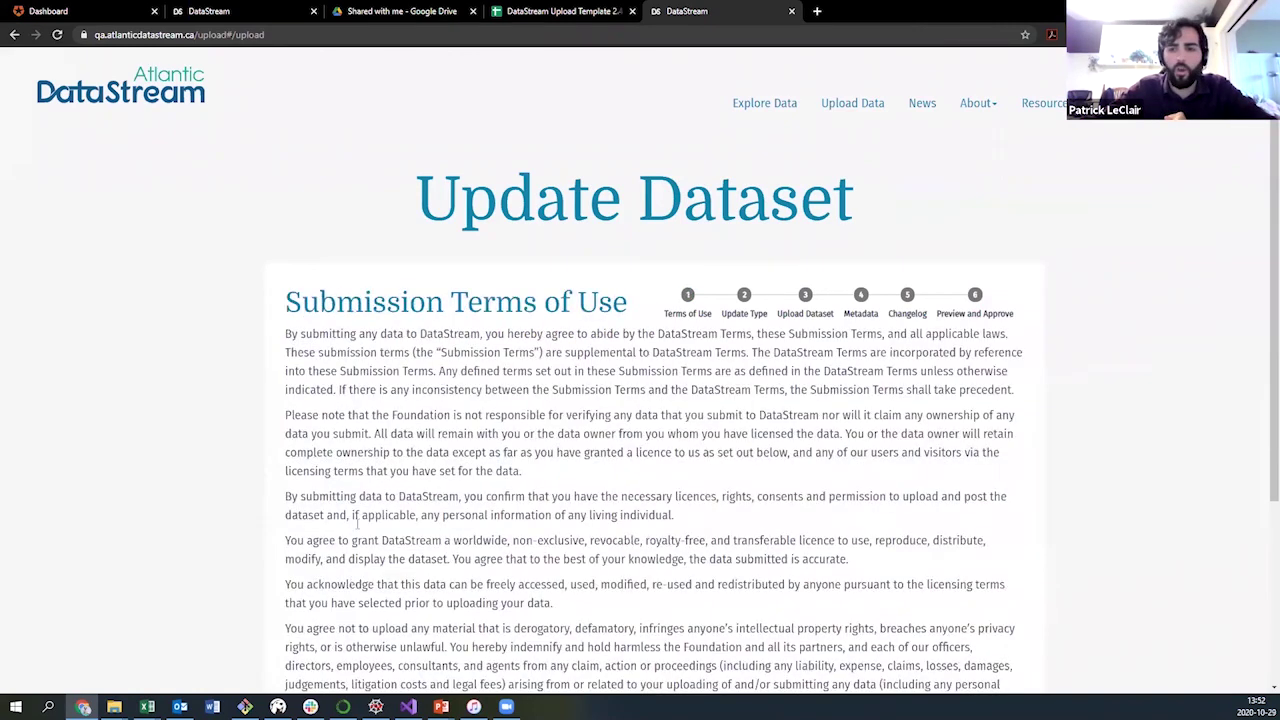
{"action": "scroll", "coordinate": [348, 650], "scroll_direction": "down", "scroll_amount": 3}
{"action": "left_click", "coordinate": [340, 655]}
- Start adding a new dataset and accept the Submission Terms of Use to reach the data upload stage
{"action": "scroll", "coordinate": [603, 194], "scroll_direction": "down", "scroll_amount": 3}
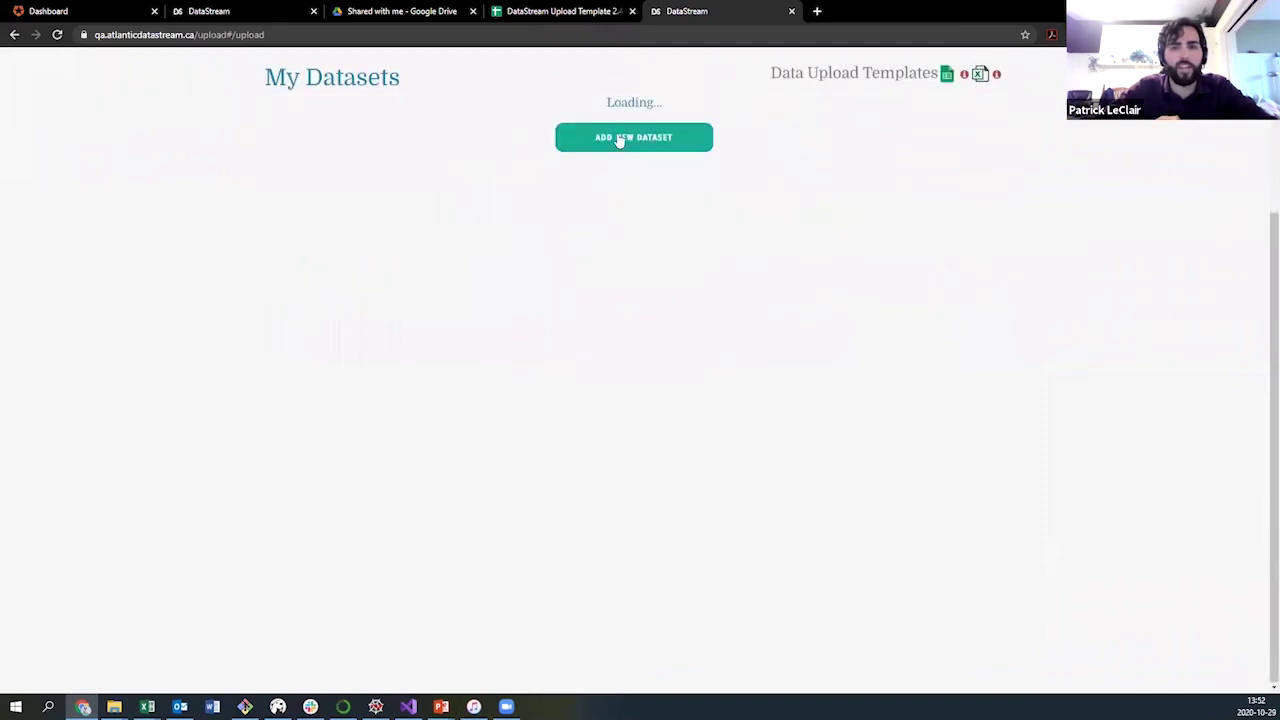
{"action": "scroll", "coordinate": [586, 295], "scroll_direction": "down", "scroll_amount": 3}
{"action": "scroll", "coordinate": [586, 295], "scroll_direction": "down", "scroll_amount": 20}
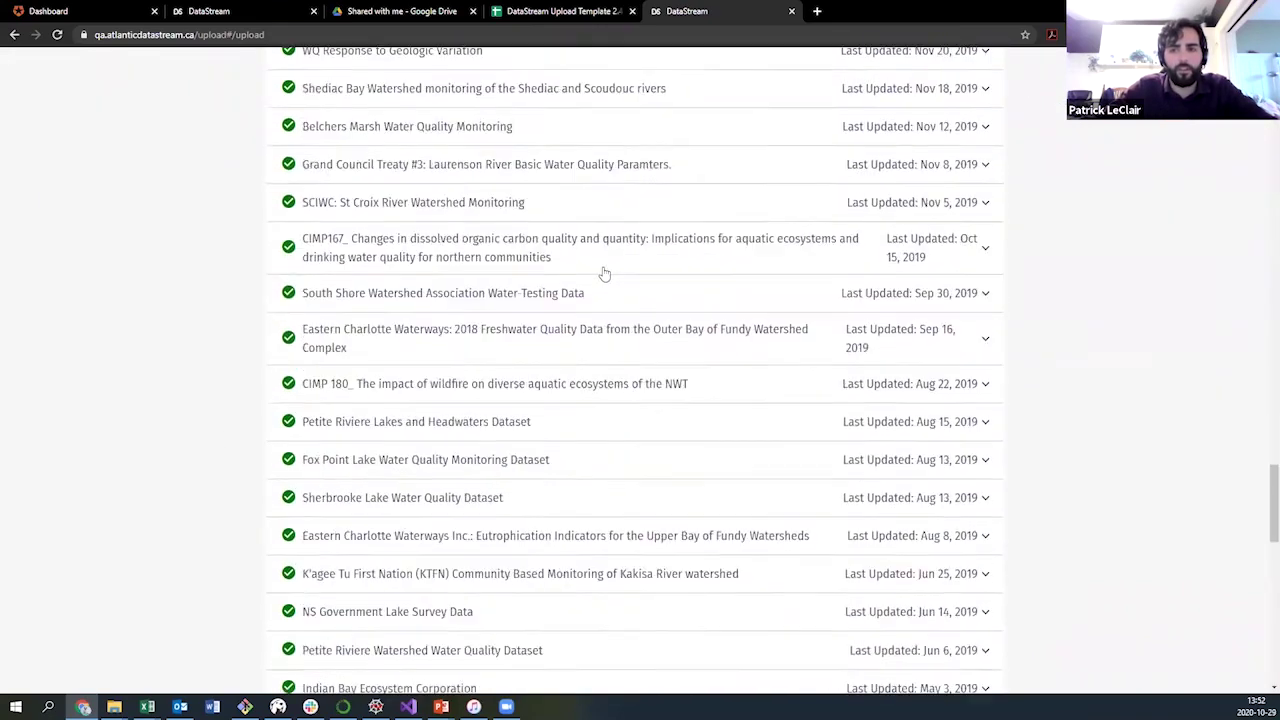
{"action": "left_click", "coordinate": [696, 676]}
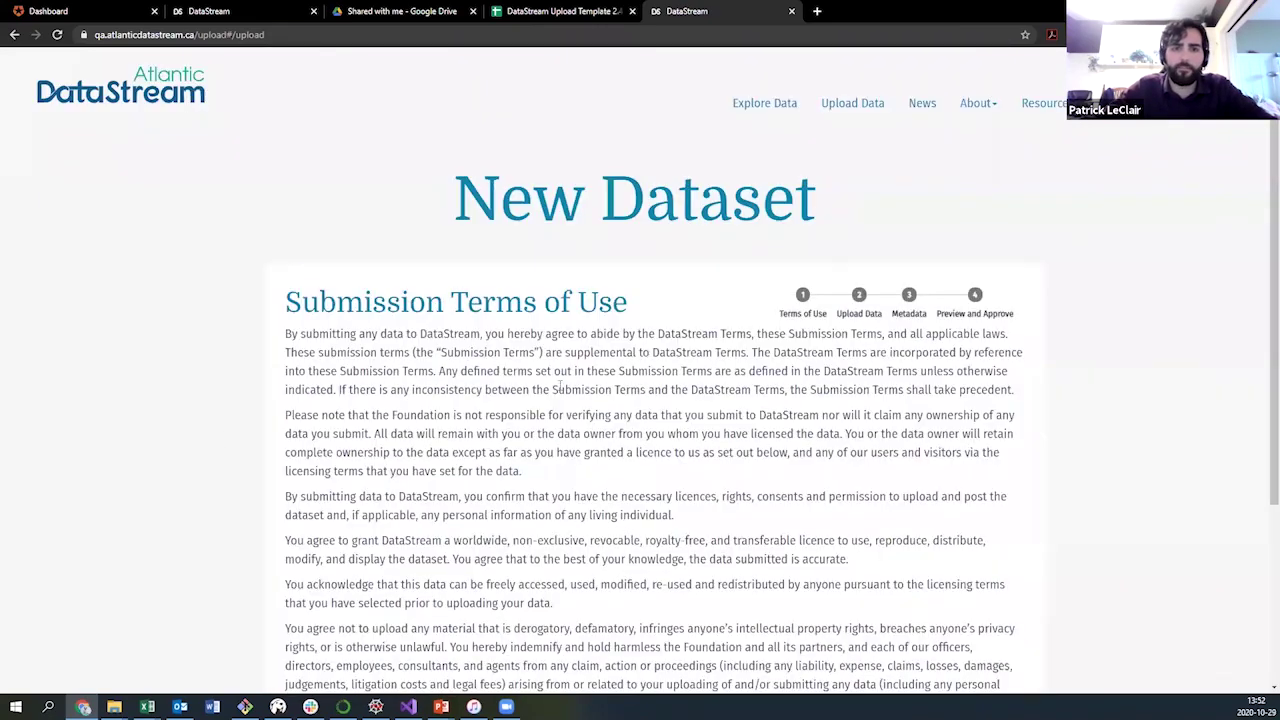
{"action": "scroll", "coordinate": [421, 538], "scroll_direction": "down", "scroll_amount": 2}
{"action": "left_click", "coordinate": [360, 626]}
{"action": "left_click", "coordinate": [935, 670]}
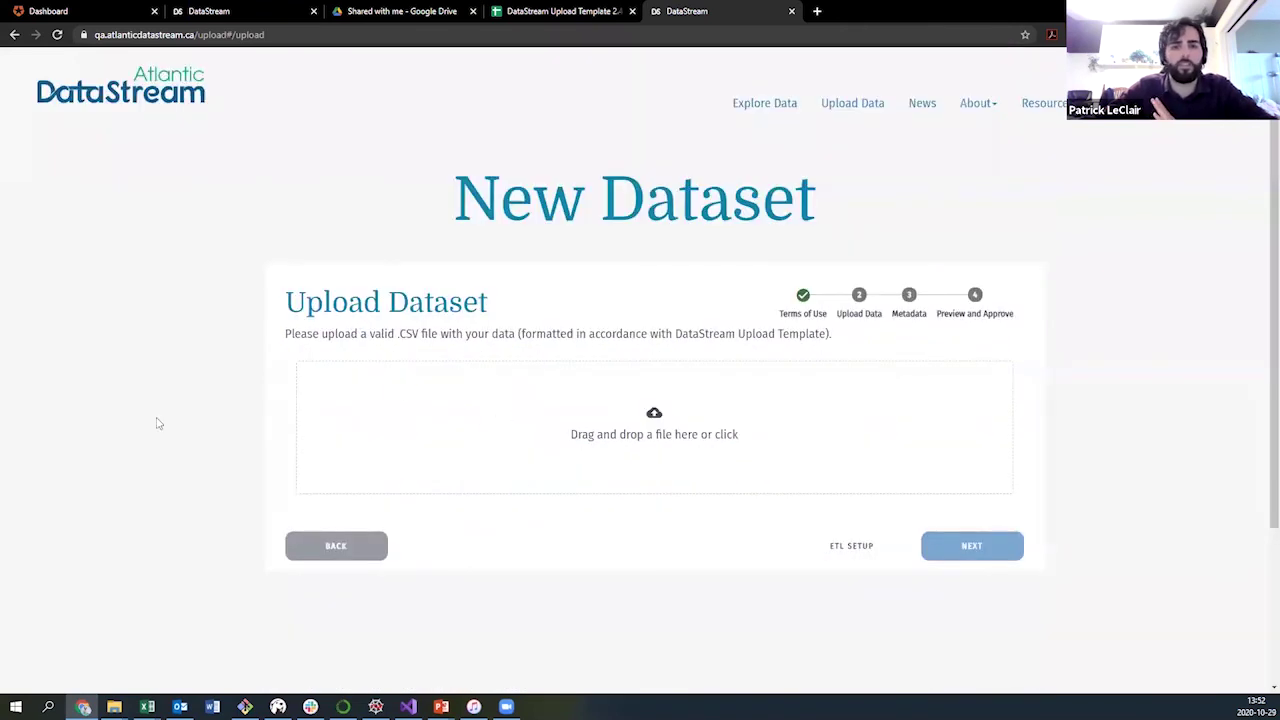
- Upload Upload Session Test Data.csv from the Desktop folder and review the validation errors by column and row
{"action": "left_click", "coordinate": [700, 394]}
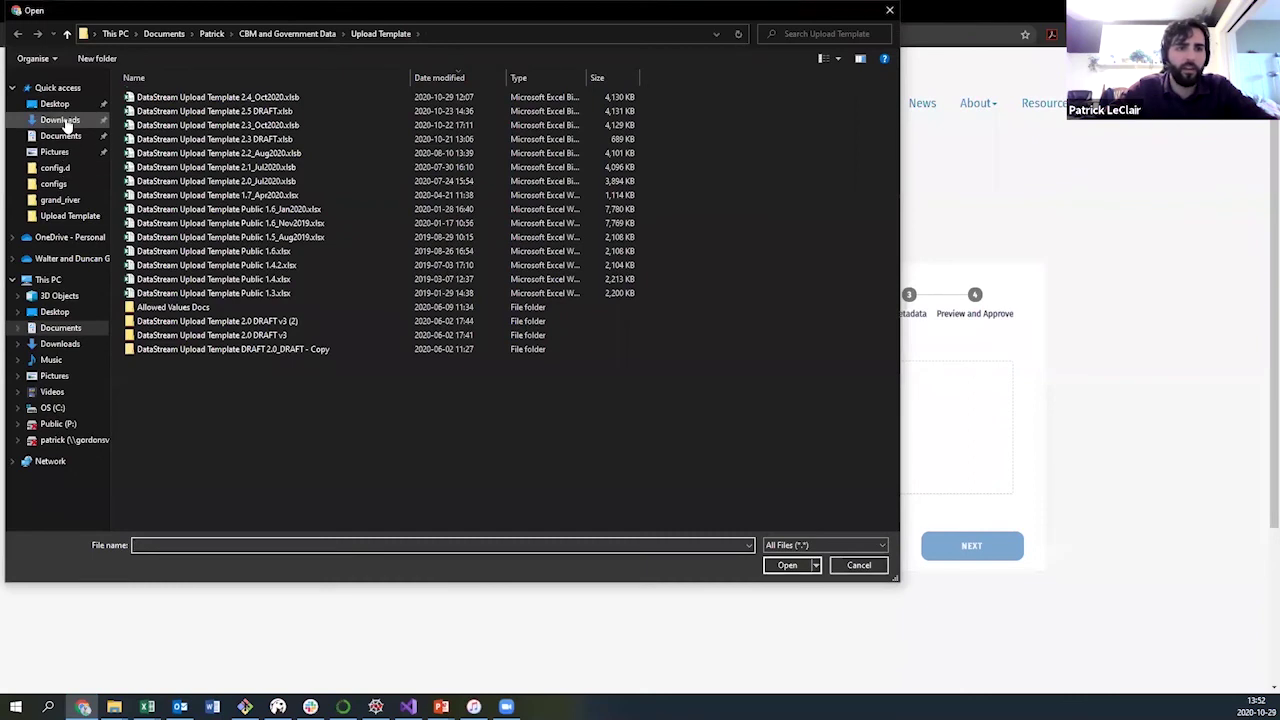
{"action": "left_click", "coordinate": [84, 108]}
{"action": "double_click", "coordinate": [190, 98]}
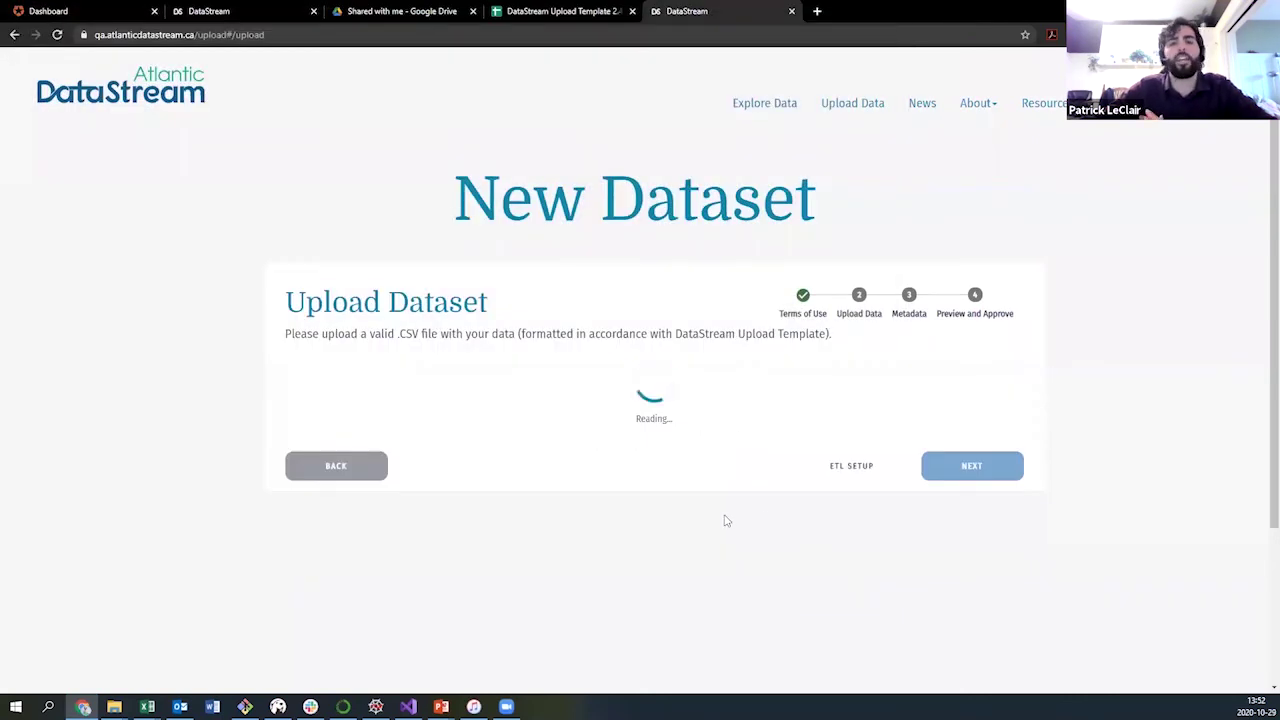
{"action": "scroll", "coordinate": [604, 418], "scroll_direction": "down", "scroll_amount": 1}
{"action": "scroll", "coordinate": [604, 418], "scroll_direction": "down", "scroll_amount": 2}
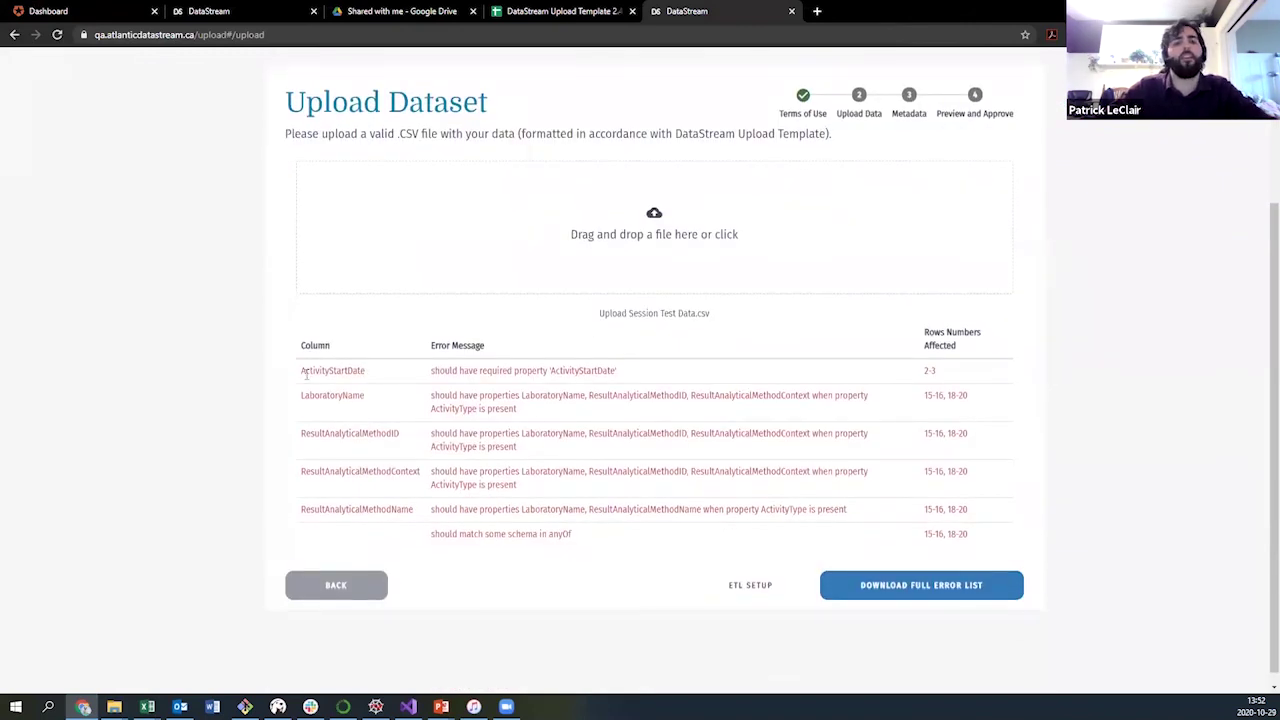
{"action": "left_click_drag", "start_coordinate": [303, 378], "coordinate": [980, 526]}
{"action": "left_click", "coordinate": [980, 526]}
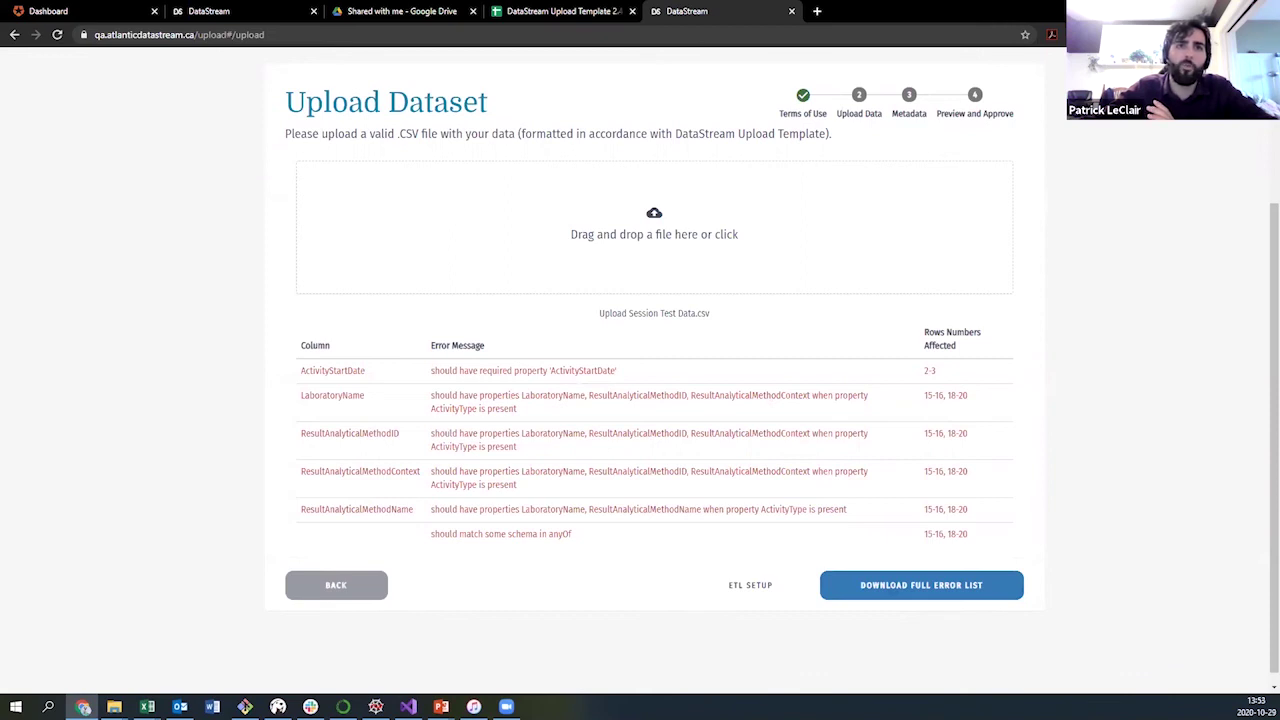
{"action": "key", "text": "alt+Tab"}
{"action": "left_click_drag", "start_coordinate": [875, 668], "coordinate": [770, 666]}
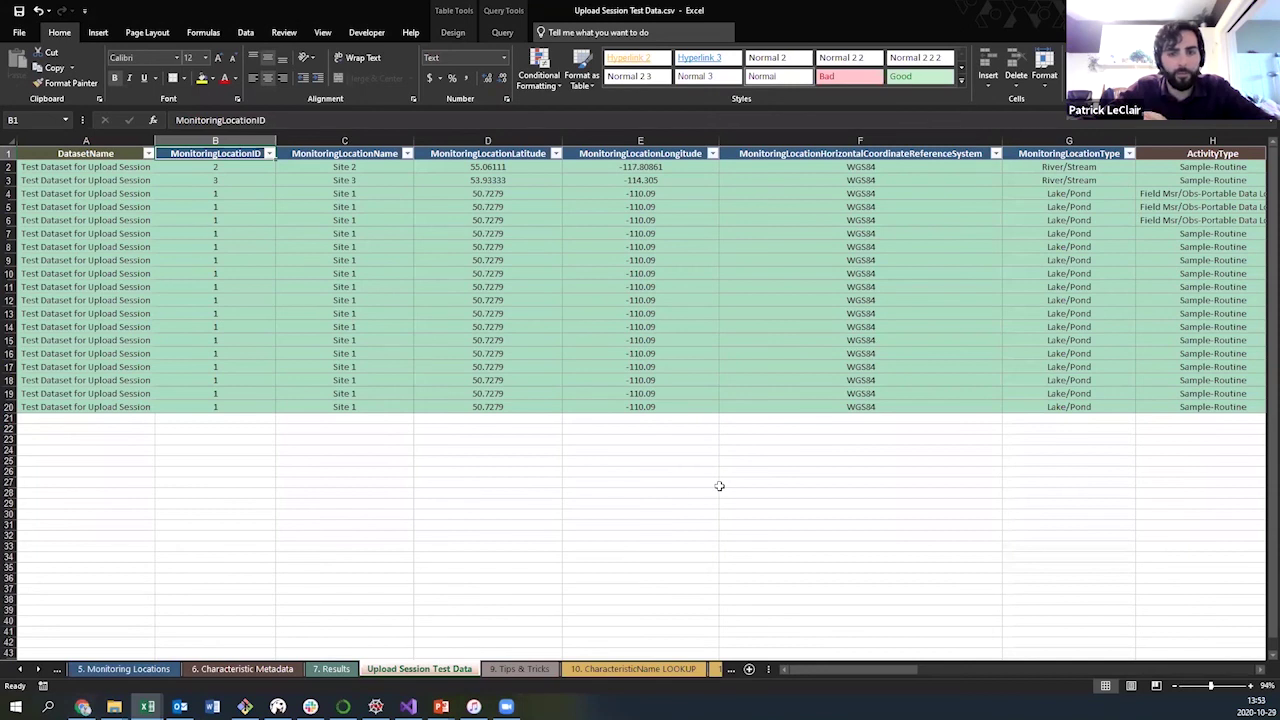
{"action": "mouse_move", "coordinate": [82, 706]}
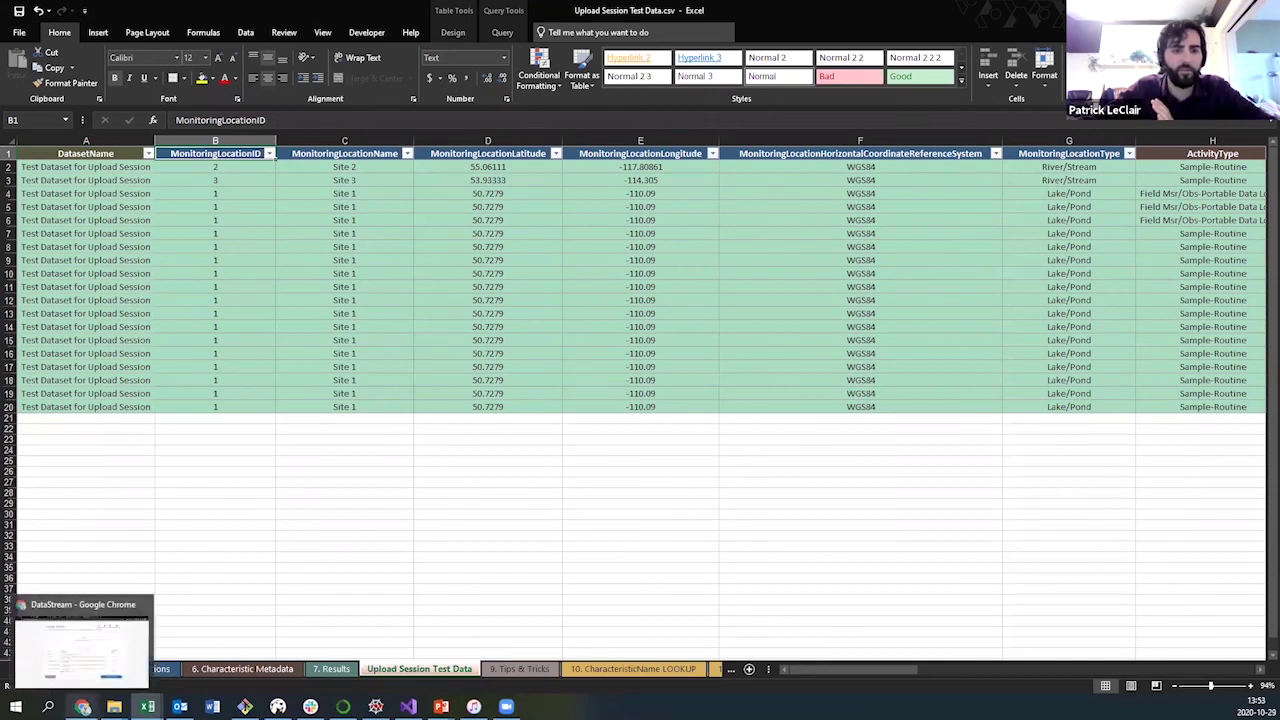
- Open the datastream.org/webinars page in a new Chrome tab
{"action": "left_click", "coordinate": [82, 650]}
{"action": "left_click", "coordinate": [815, 11]}
{"action": "type", "text": "datastrea"}
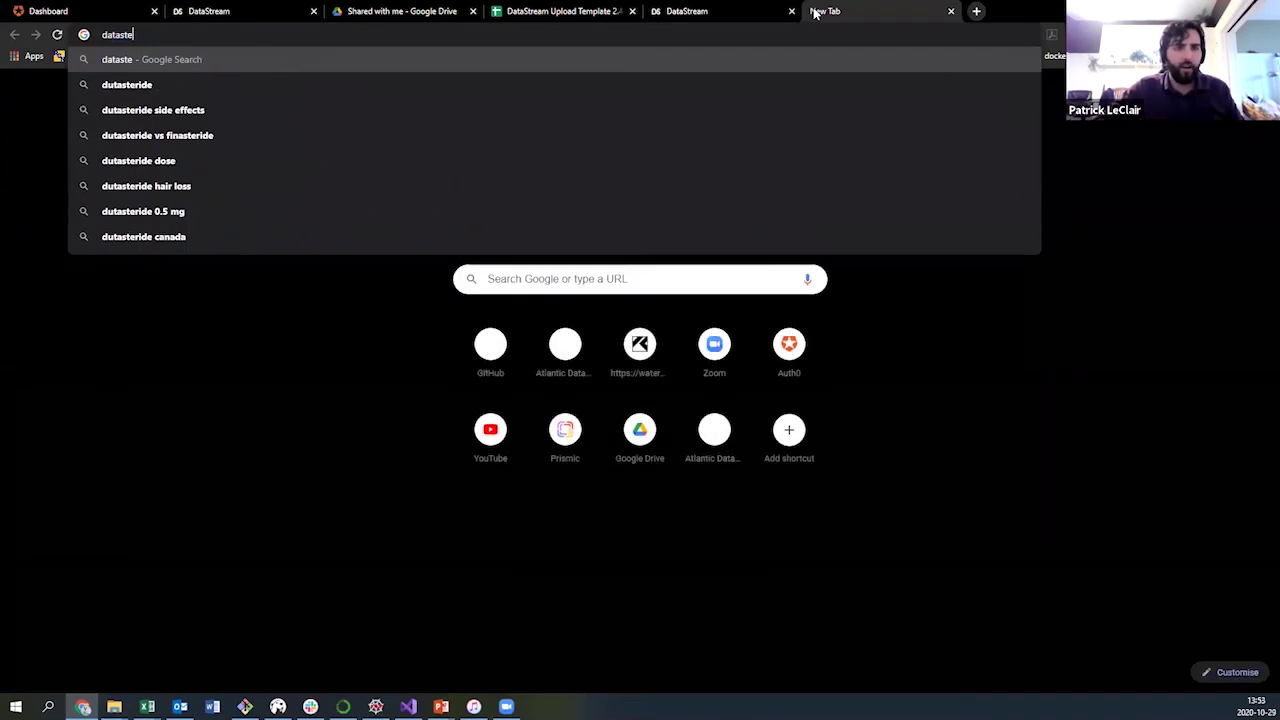
{"action": "type", "text": "m.org"}
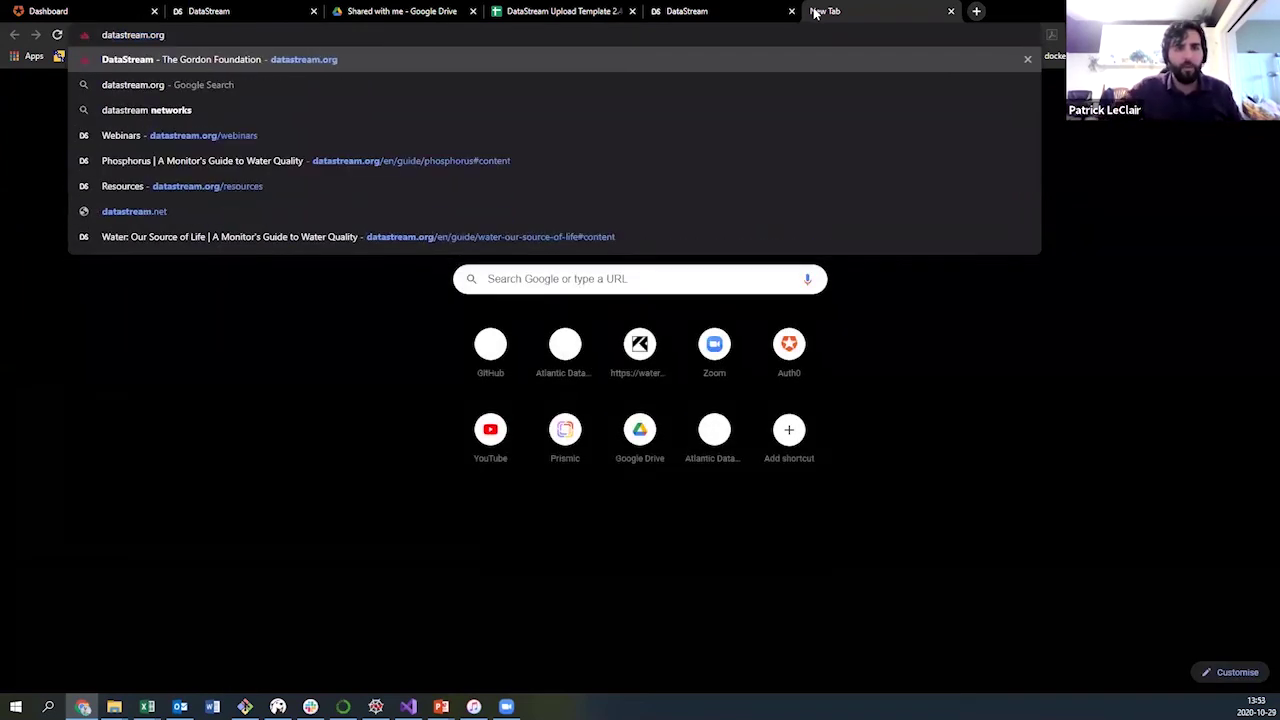
{"action": "left_click", "coordinate": [346, 134]}
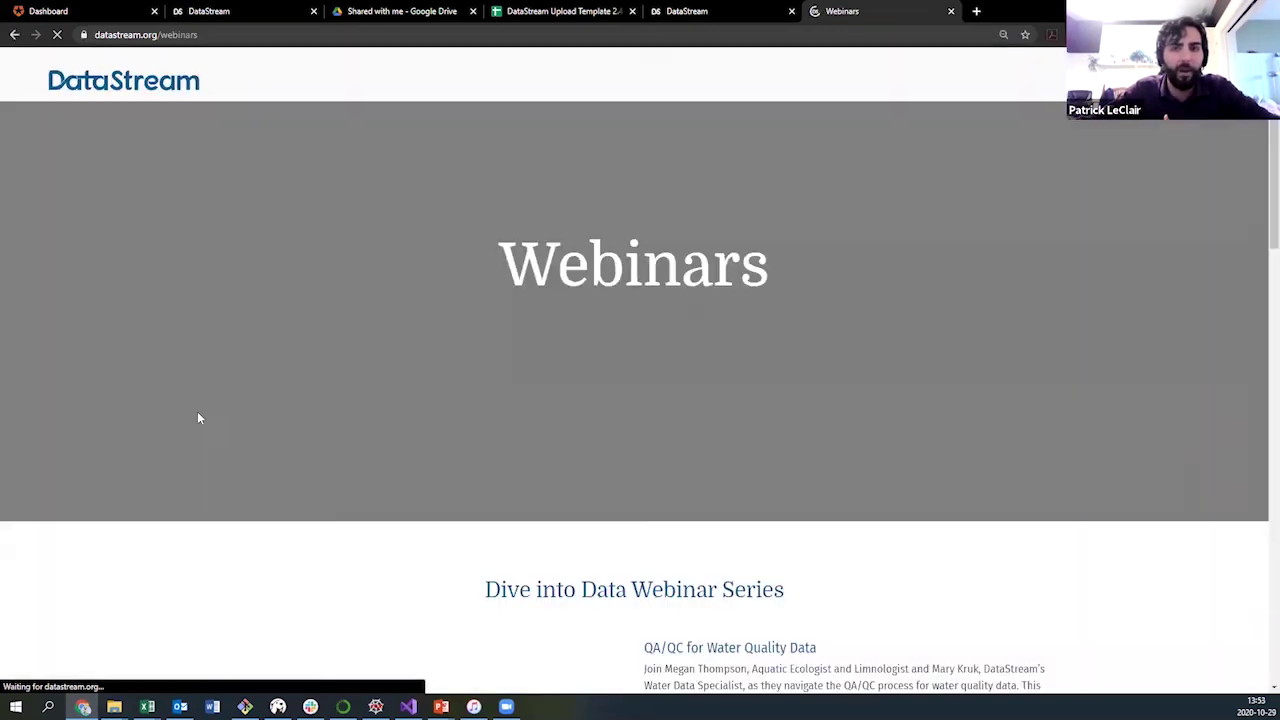
- Browse the upcoming and previous Dive into Data webinars, including DataStream Online Training
{"action": "scroll", "coordinate": [296, 380], "scroll_direction": "down", "scroll_amount": 3}
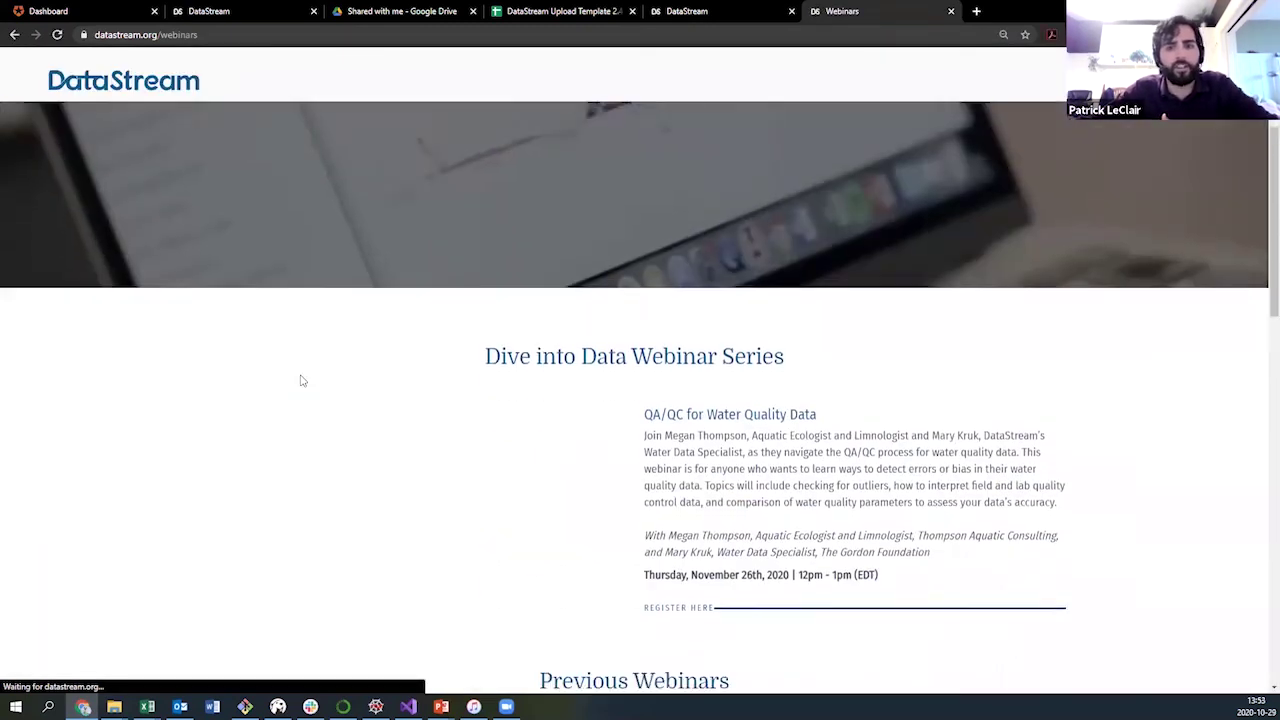
{"action": "scroll", "coordinate": [300, 380], "scroll_direction": "down", "scroll_amount": 2}
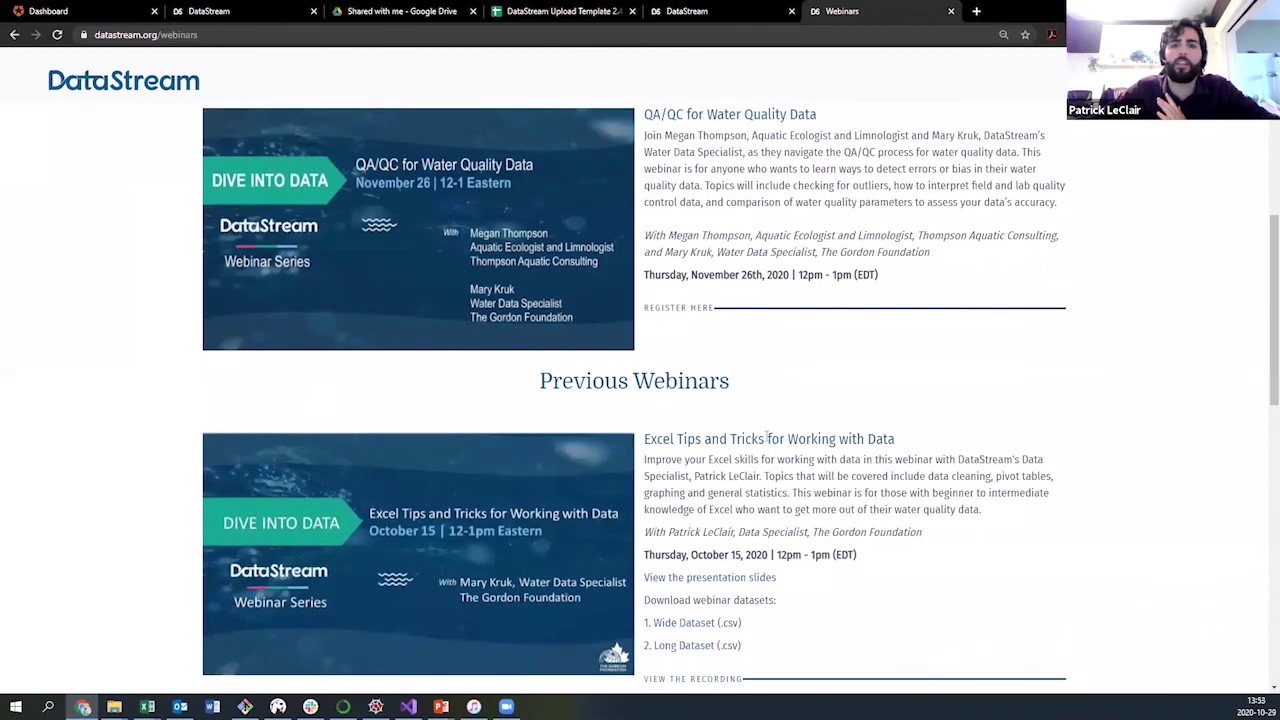
{"action": "scroll", "coordinate": [733, 440], "scroll_direction": "down", "scroll_amount": 5}
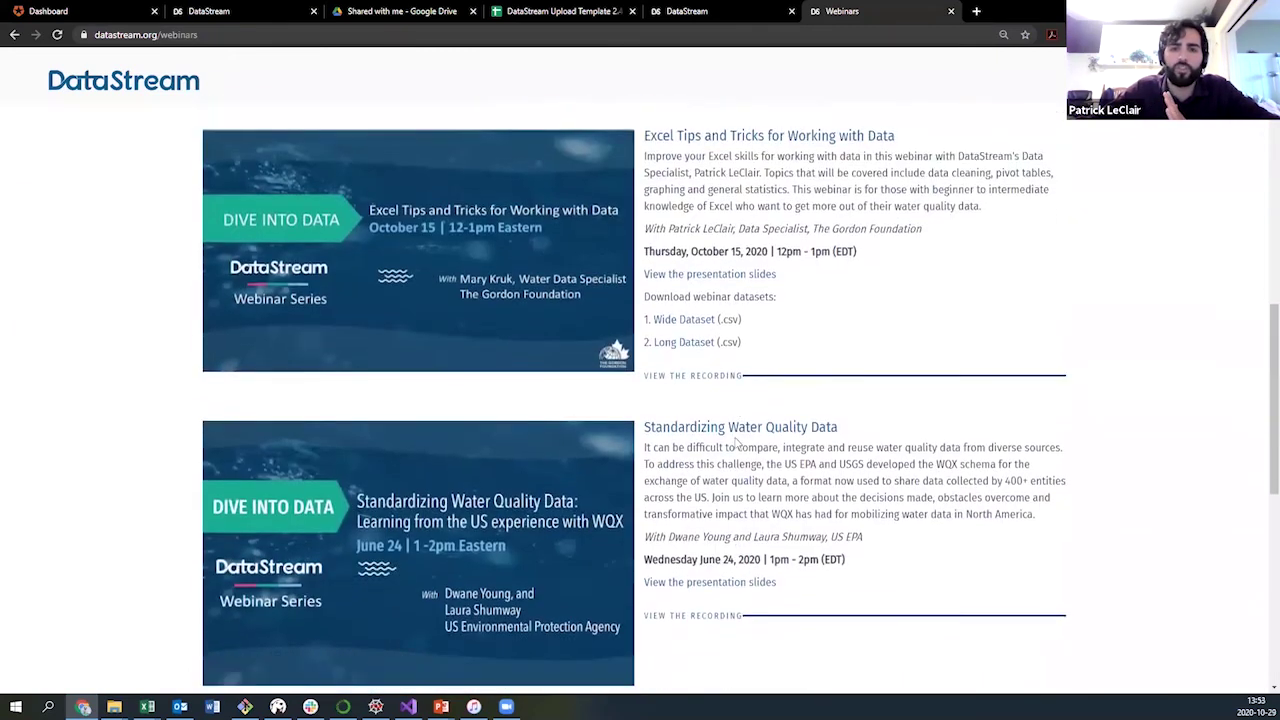
{"action": "scroll", "coordinate": [735, 437], "scroll_direction": "down", "scroll_amount": 4}
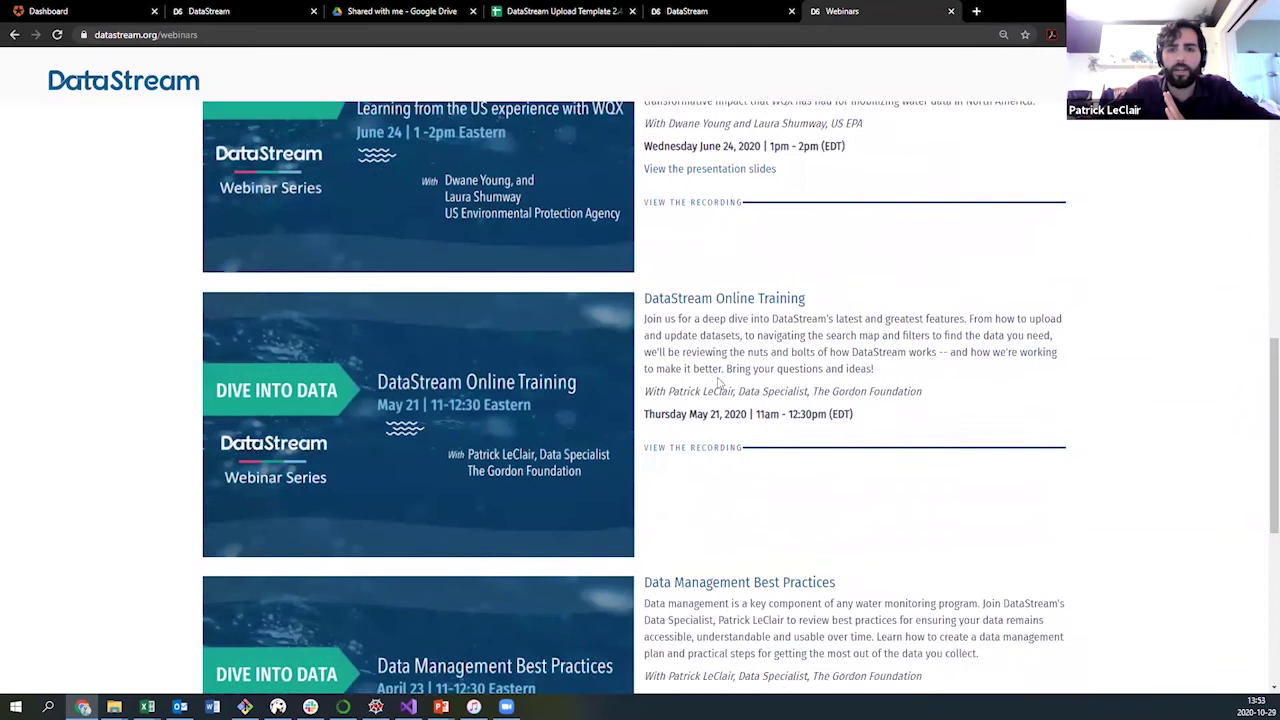
{"action": "scroll", "coordinate": [718, 405], "scroll_direction": "up", "scroll_amount": 1}
{"action": "scroll", "coordinate": [718, 405], "scroll_direction": "up", "scroll_amount": 3}
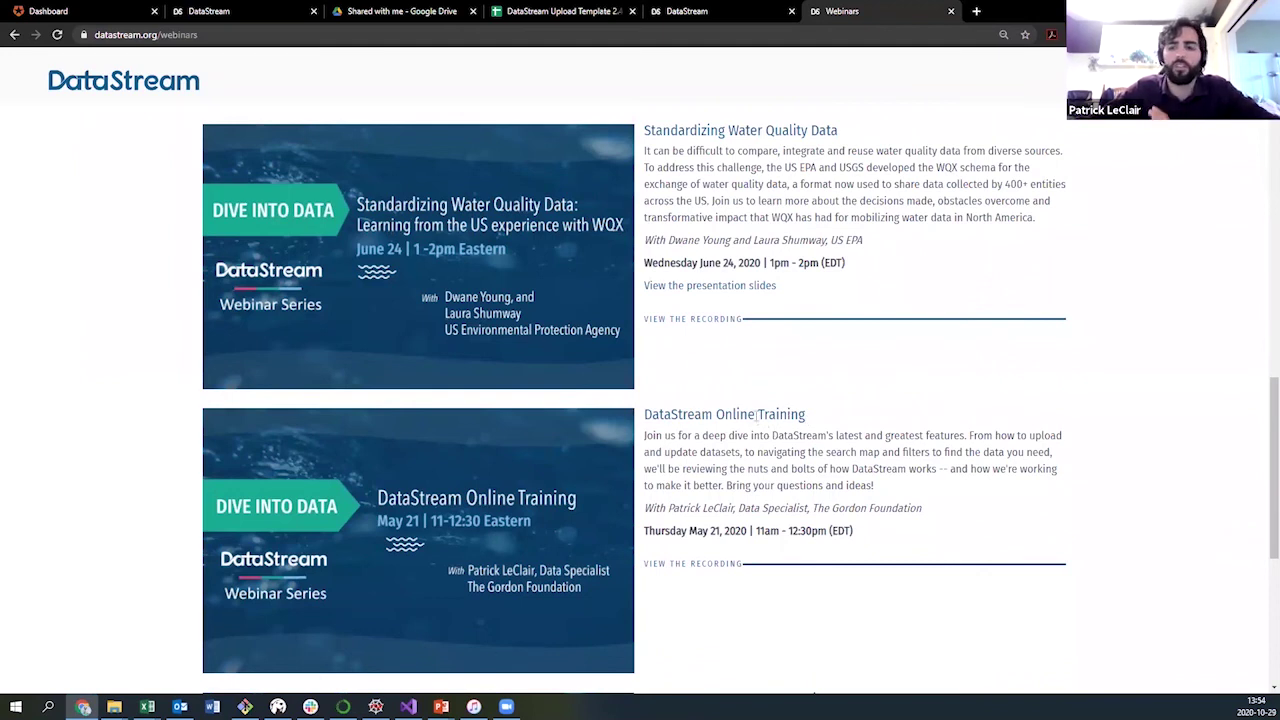
{"action": "scroll", "coordinate": [740, 418], "scroll_direction": "up", "scroll_amount": 10}
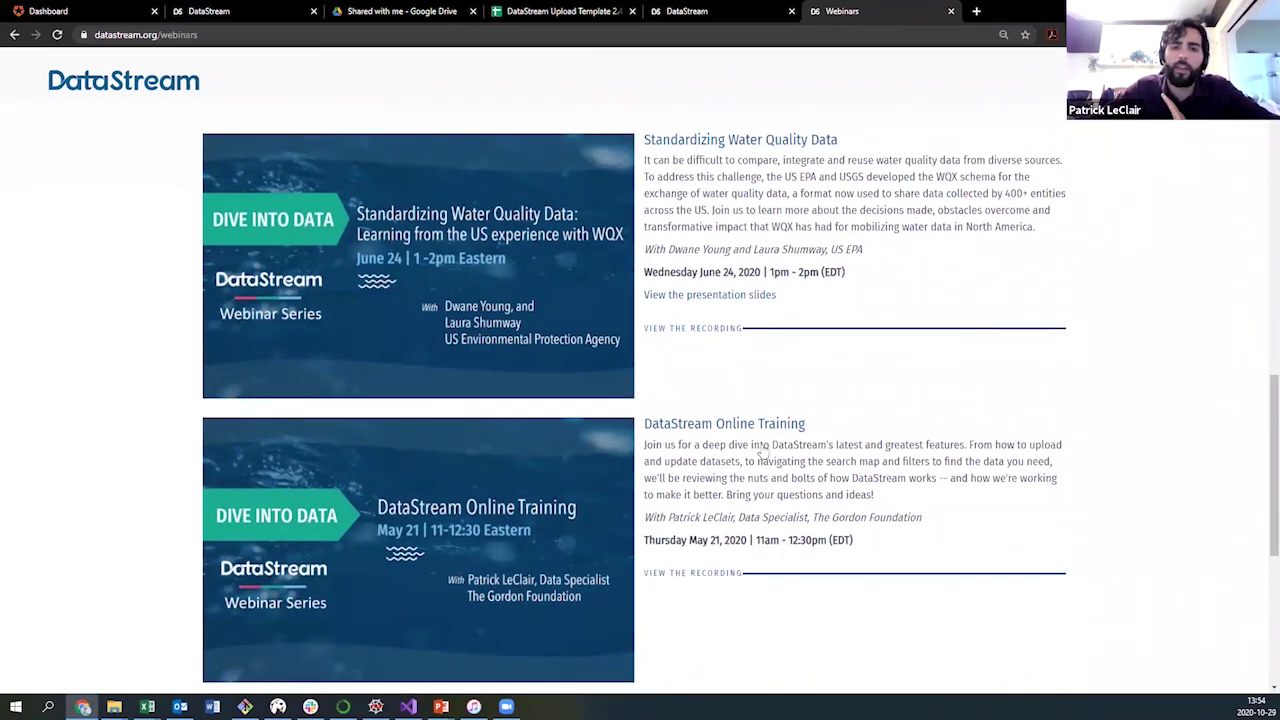
- Review the date and details of the upcoming QA/QC for Water Quality Data webinar and the previous webinars' resources
{"action": "scroll", "coordinate": [730, 416], "scroll_direction": "down", "scroll_amount": 2}
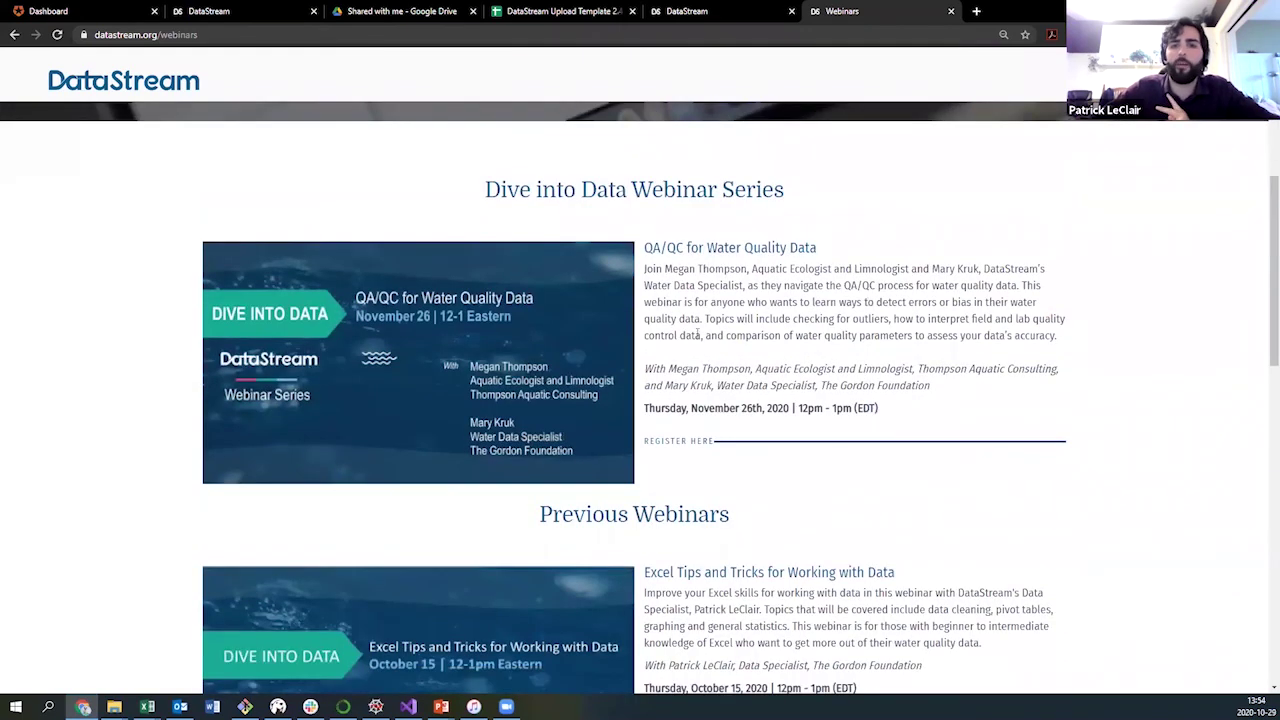
{"action": "double_click", "coordinate": [746, 408]}
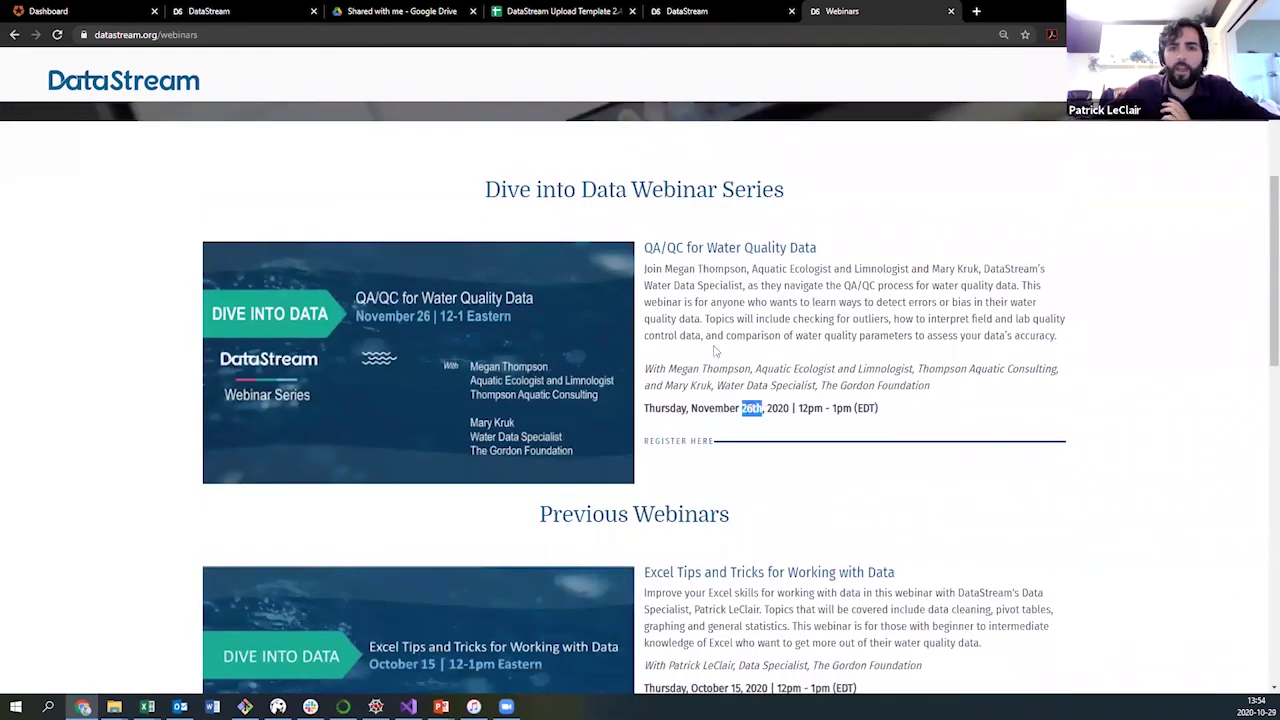
{"action": "double_click", "coordinate": [695, 368]}
{"action": "left_click", "coordinate": [724, 393]}
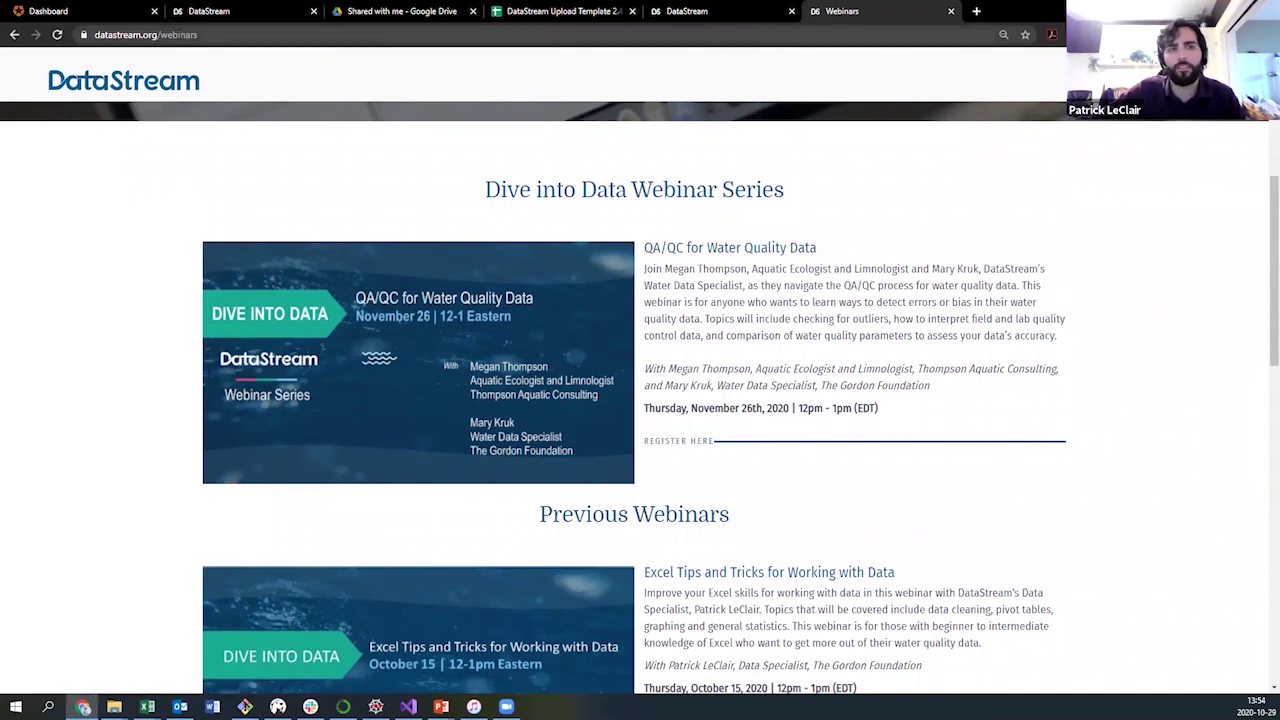
{"action": "scroll", "coordinate": [794, 407], "scroll_direction": "down", "scroll_amount": 3}
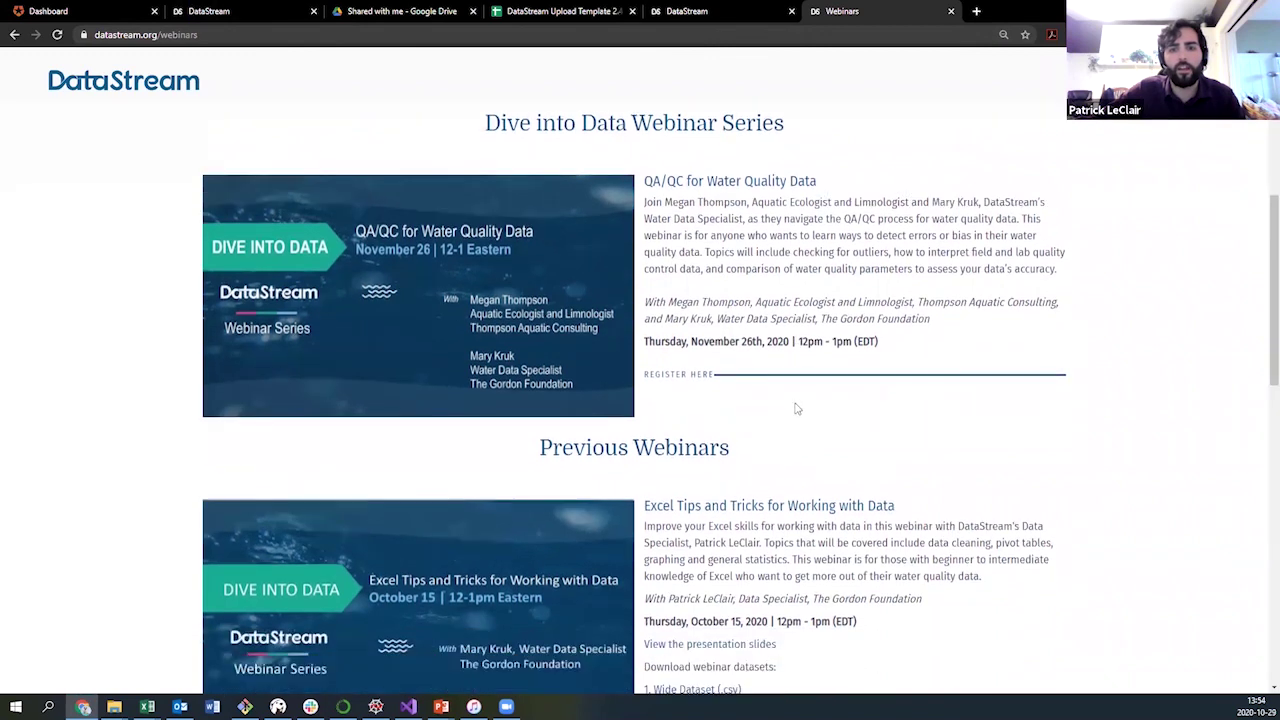
{"action": "scroll", "coordinate": [489, 198], "scroll_direction": "down", "scroll_amount": 4}
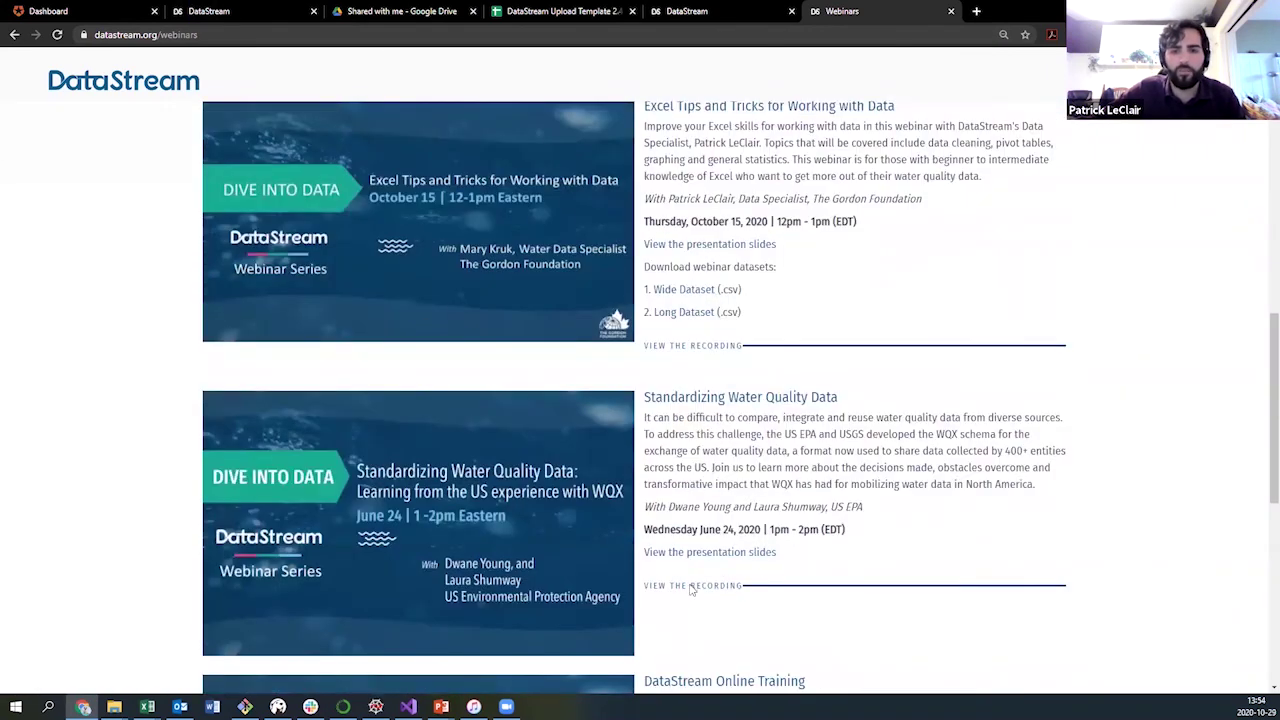
- Open the Standardizing Water Quality Data webinar recording on YouTube, then go to the DataStream channel that published it
{"action": "left_click", "coordinate": [692, 590]}
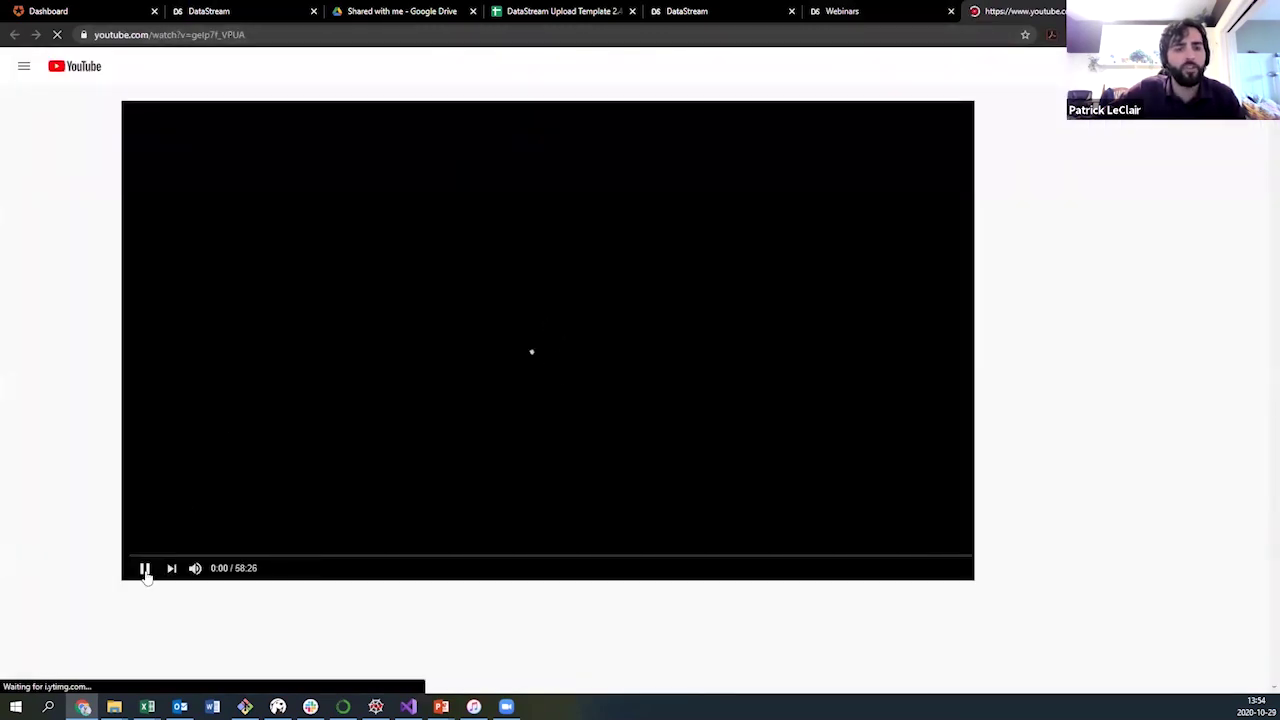
{"action": "left_click", "coordinate": [149, 570]}
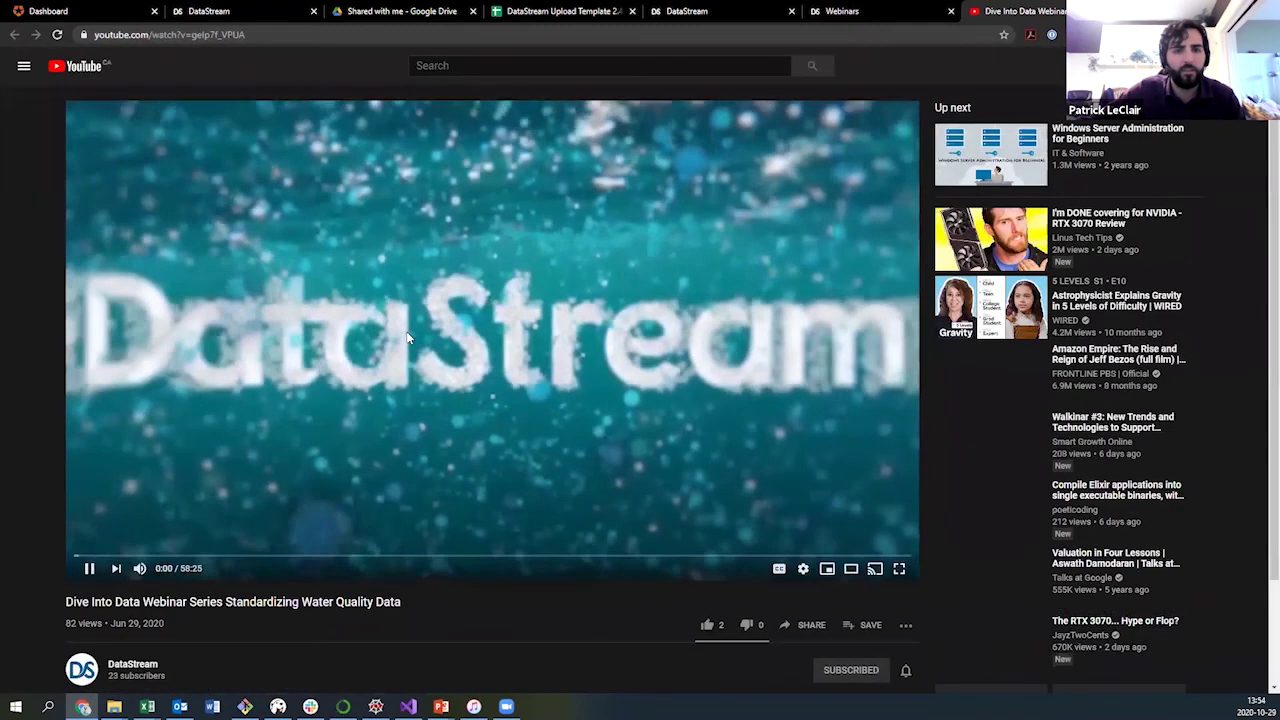
{"action": "scroll", "coordinate": [140, 548], "scroll_direction": "down", "scroll_amount": 2}
{"action": "left_click", "coordinate": [133, 539]}
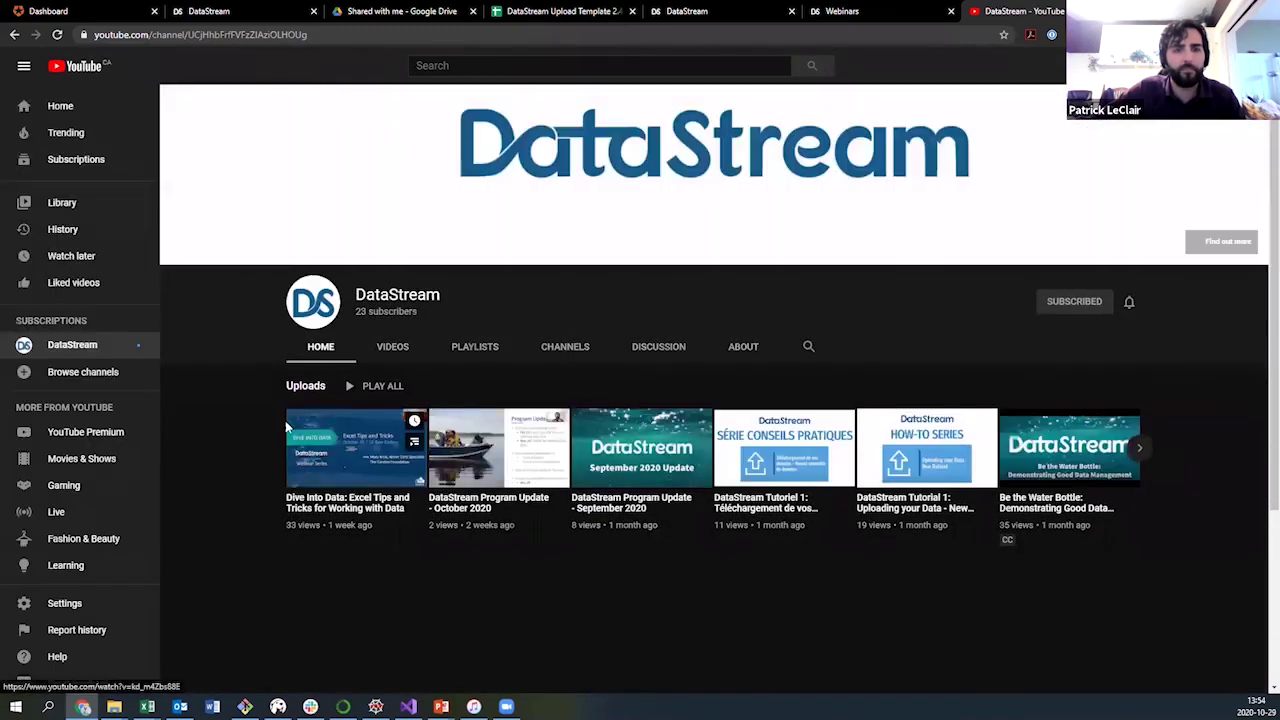
- Browse all uploaded videos of the DataStream channel, including the tutorials, program updates and webinar recordings
{"action": "left_click", "coordinate": [393, 350]}
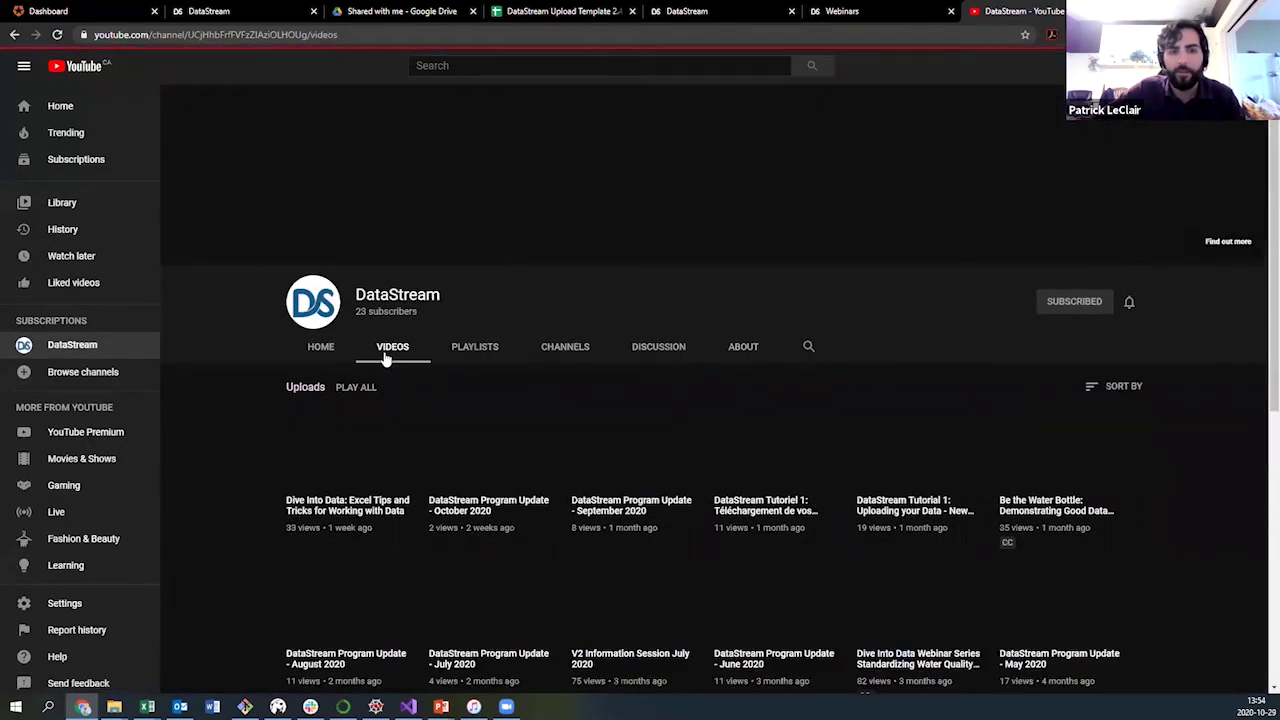
{"action": "scroll", "coordinate": [258, 405], "scroll_direction": "down", "scroll_amount": 2}
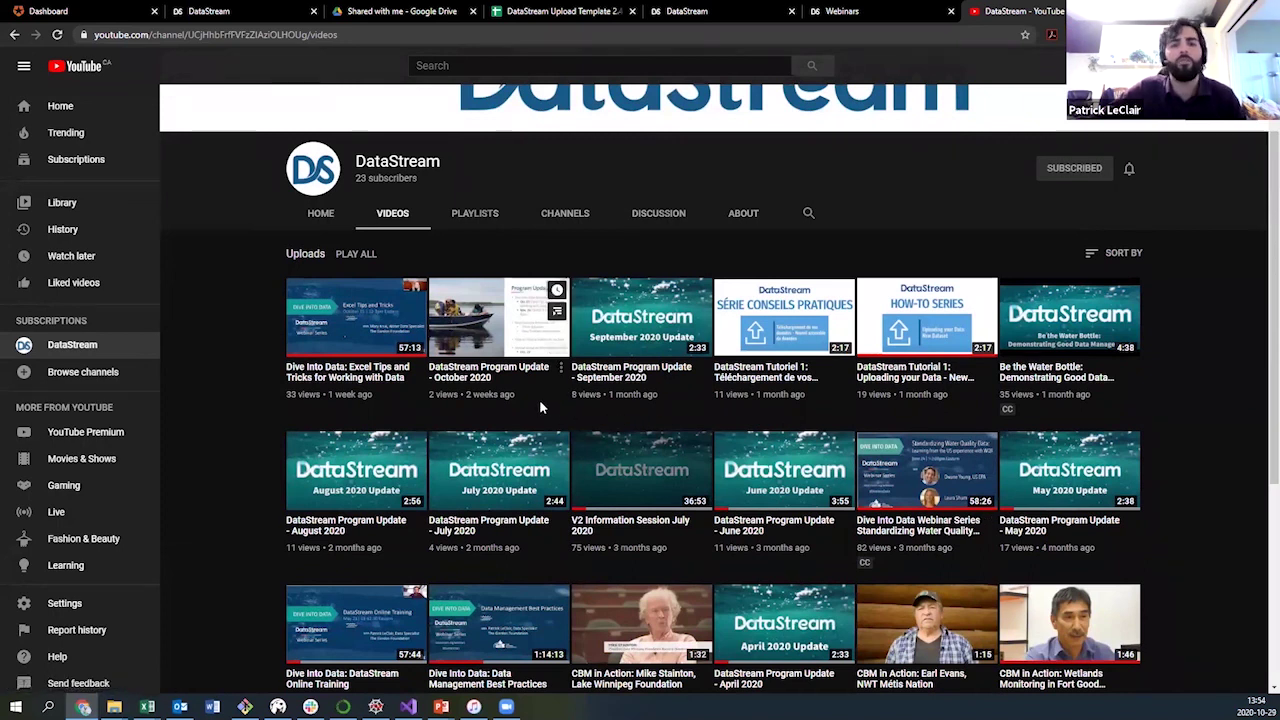
{"action": "scroll", "coordinate": [530, 350], "scroll_direction": "down", "scroll_amount": 1}
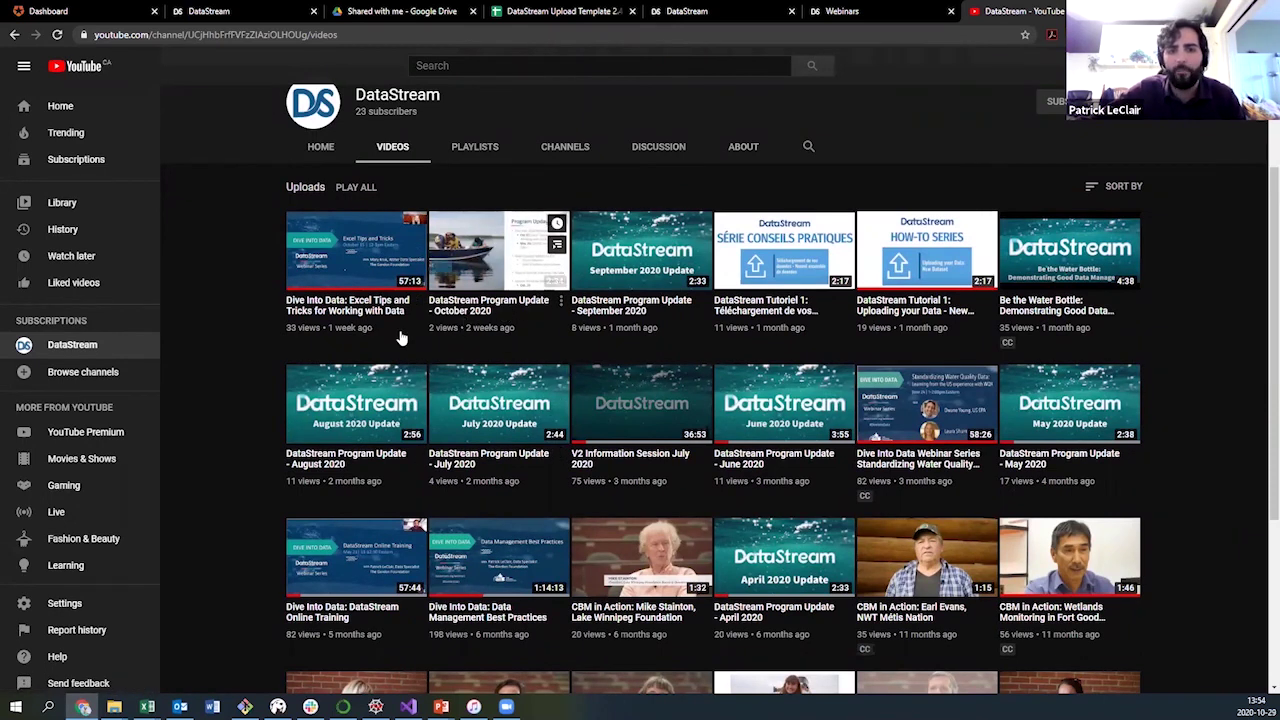
{"action": "scroll", "coordinate": [322, 364], "scroll_direction": "down", "scroll_amount": 1}
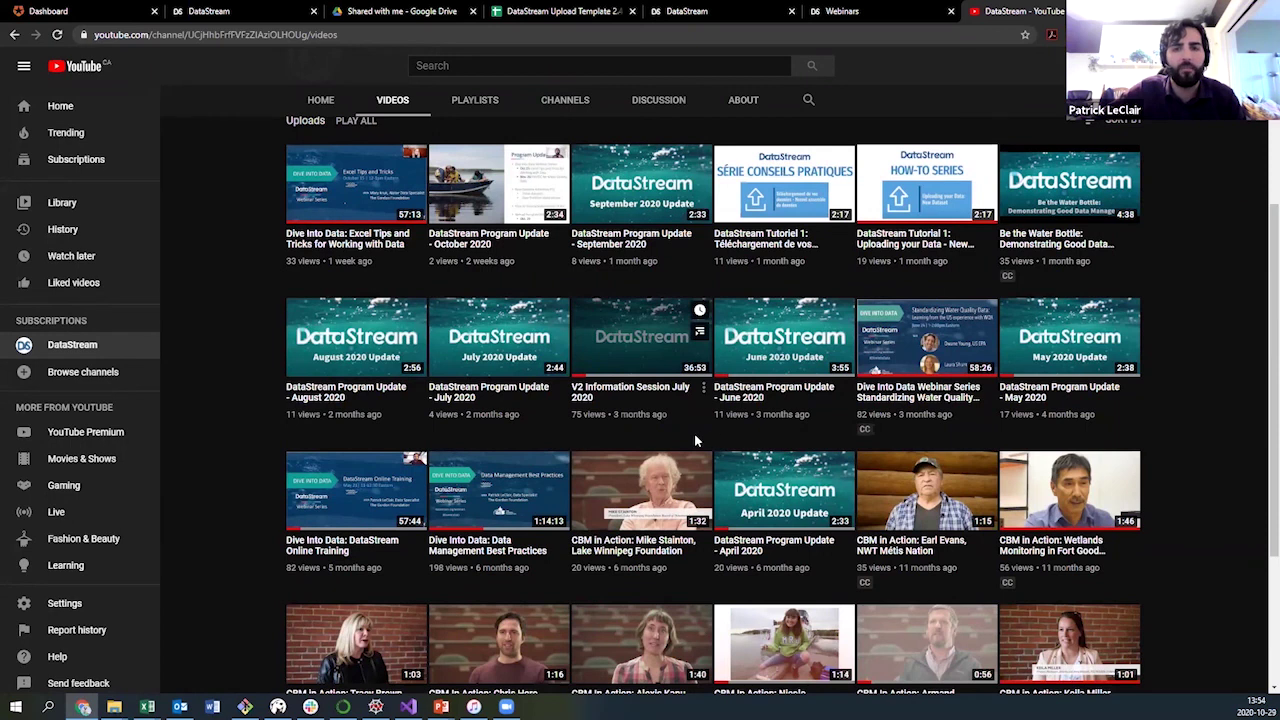
{"action": "scroll", "coordinate": [698, 436], "scroll_direction": "up", "scroll_amount": 3}
{"action": "scroll", "coordinate": [695, 443], "scroll_direction": "up", "scroll_amount": 1}
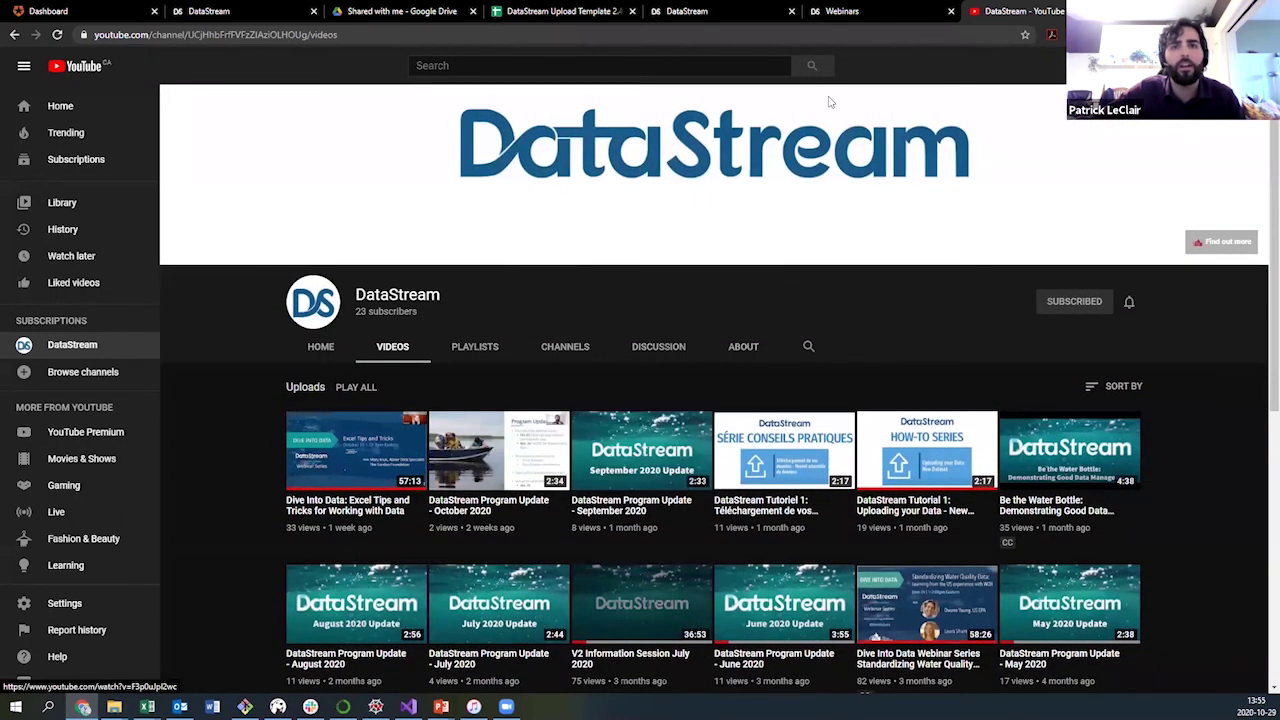
- Return to the Atlantic DataStream site, open its Resources page and review the Upload Guidance links
{"action": "left_click", "coordinate": [245, 11]}
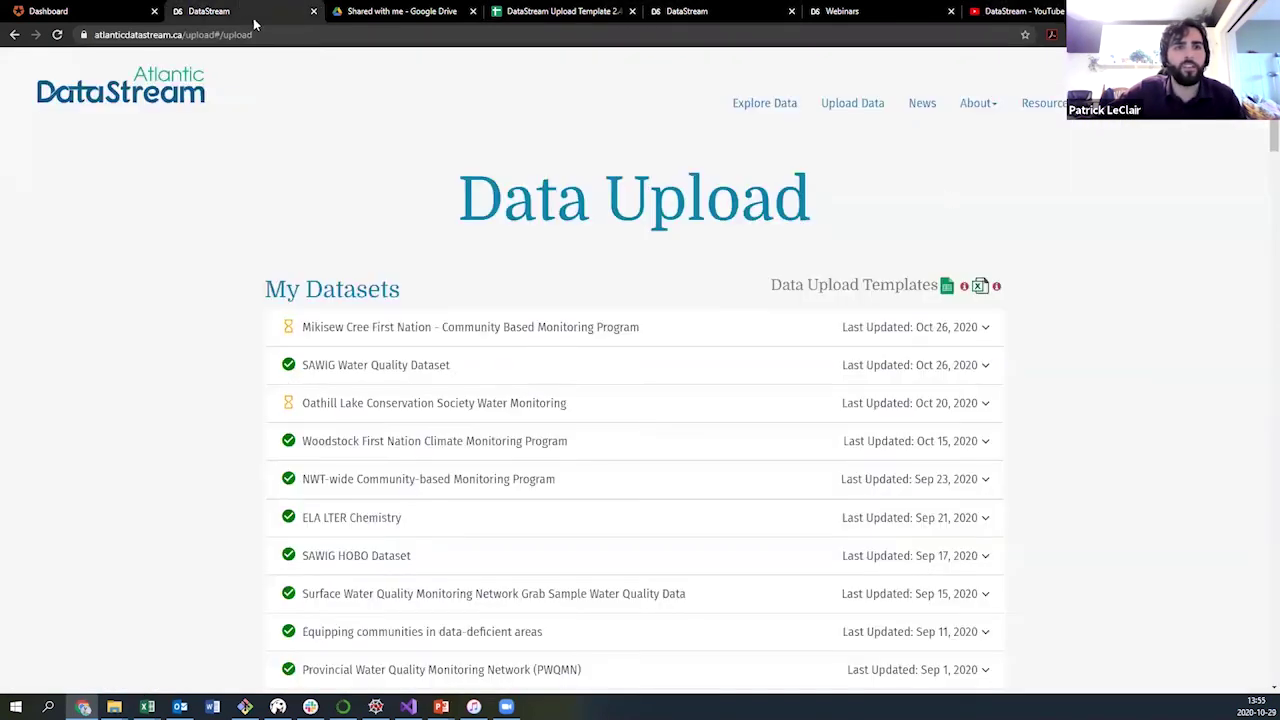
{"action": "left_click", "coordinate": [1041, 105]}
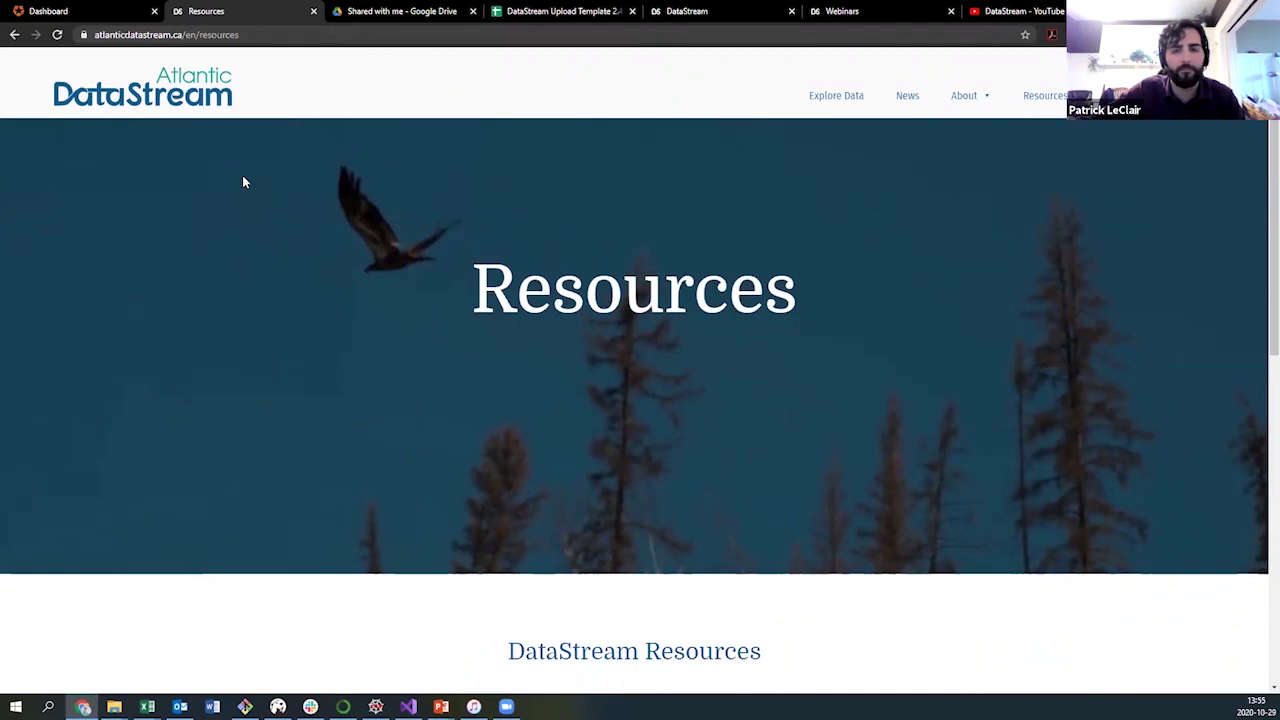
{"action": "scroll", "coordinate": [243, 182], "scroll_direction": "down", "scroll_amount": 3}
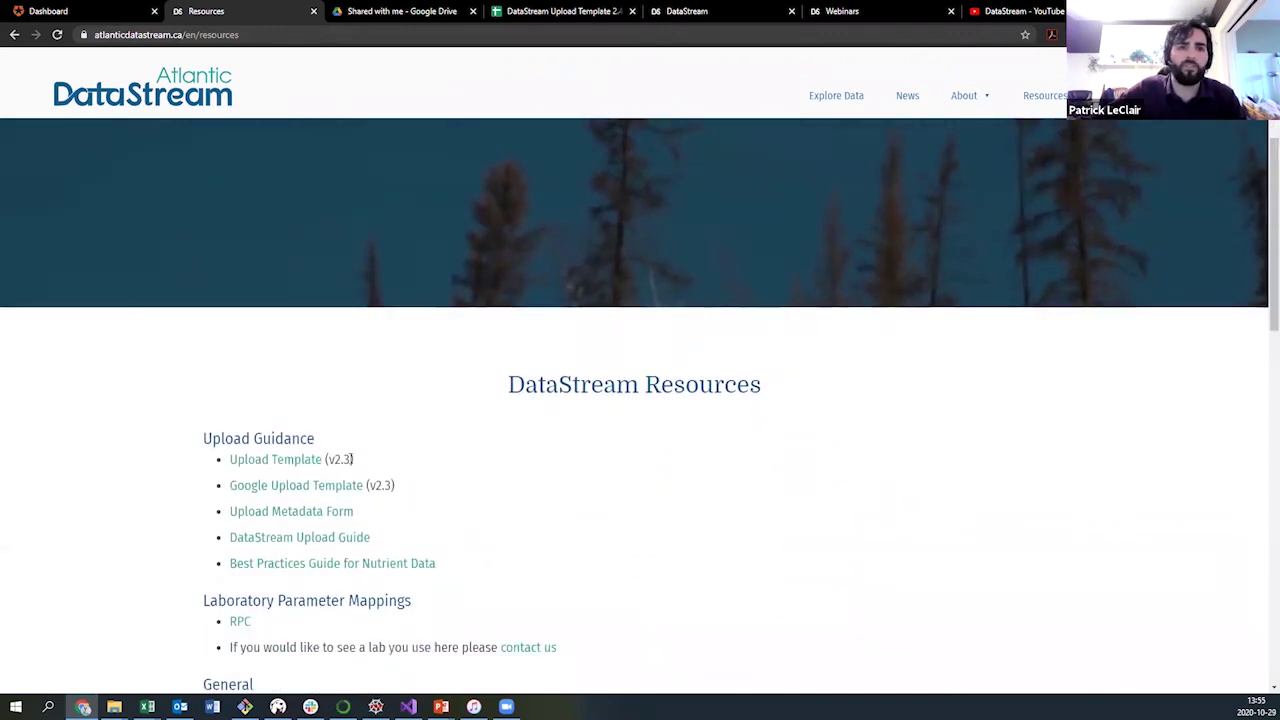
{"action": "key", "text": "F5"}
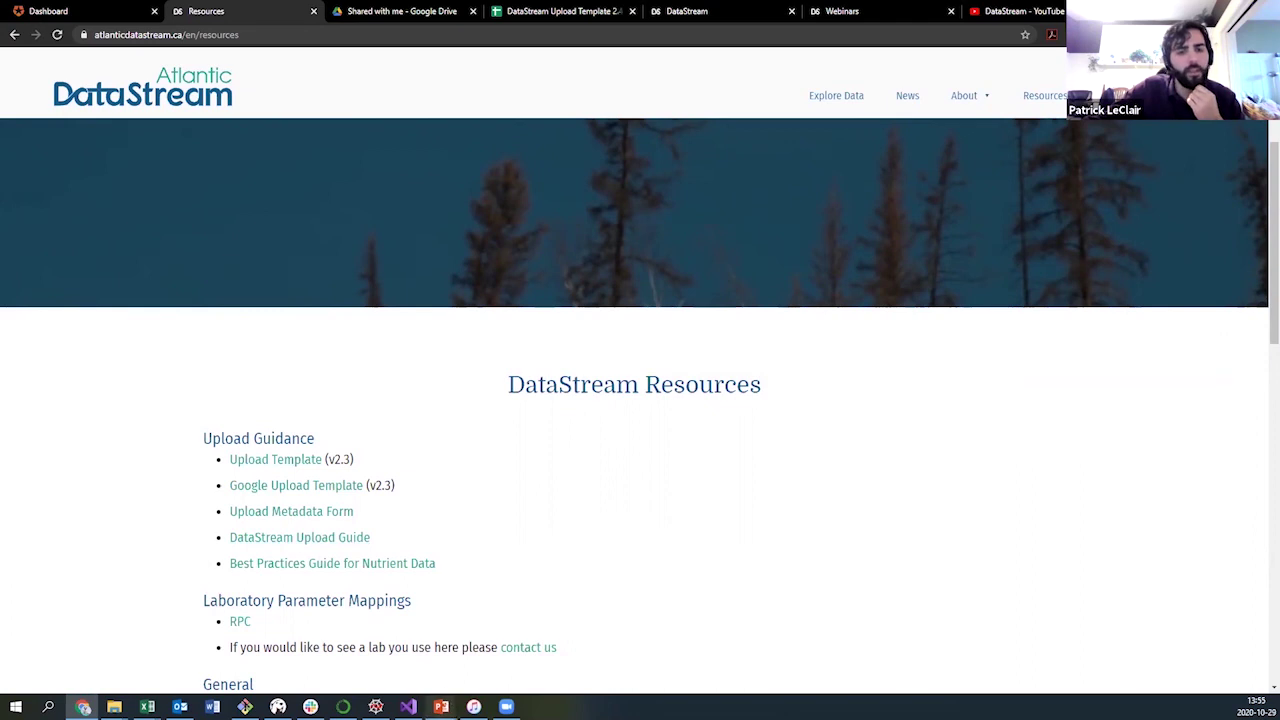
- Switch to the PowerPoint slide show and advance from the Demo slide to the Questions? slide
{"action": "mouse_move", "coordinate": [441, 706]}
{"action": "left_click", "coordinate": [513, 654]}
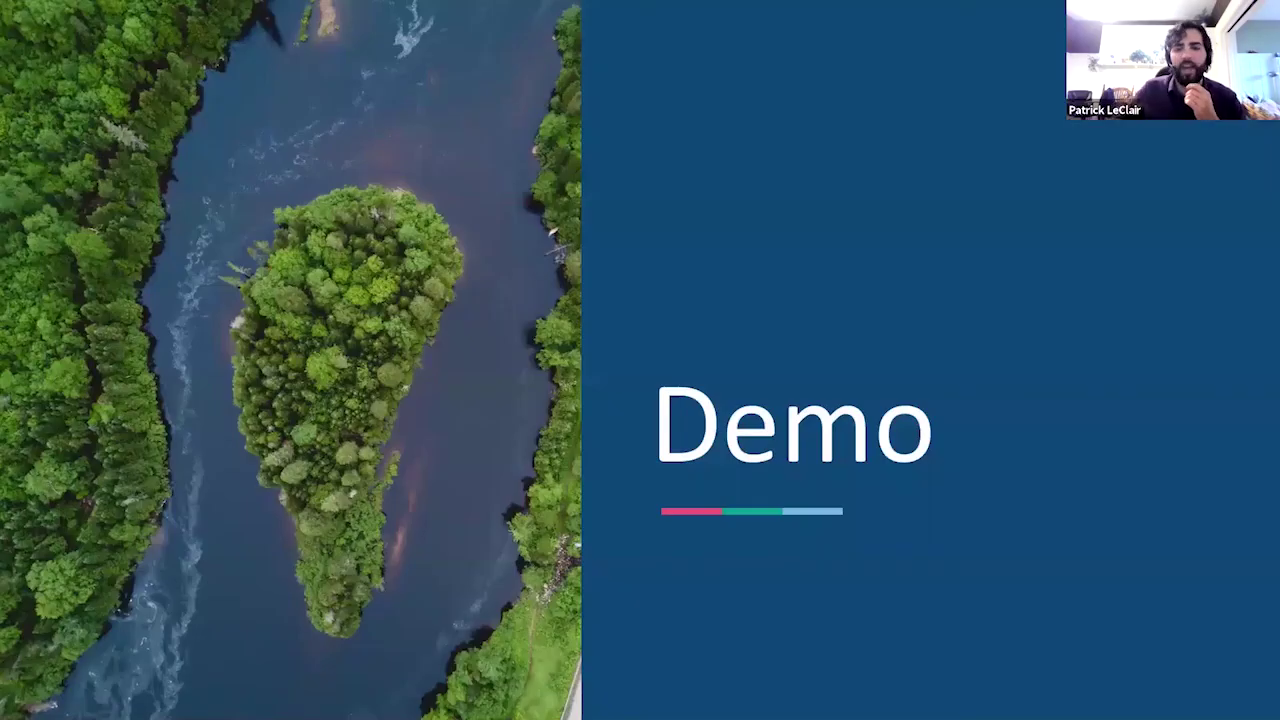
{"action": "key", "text": "Right"}
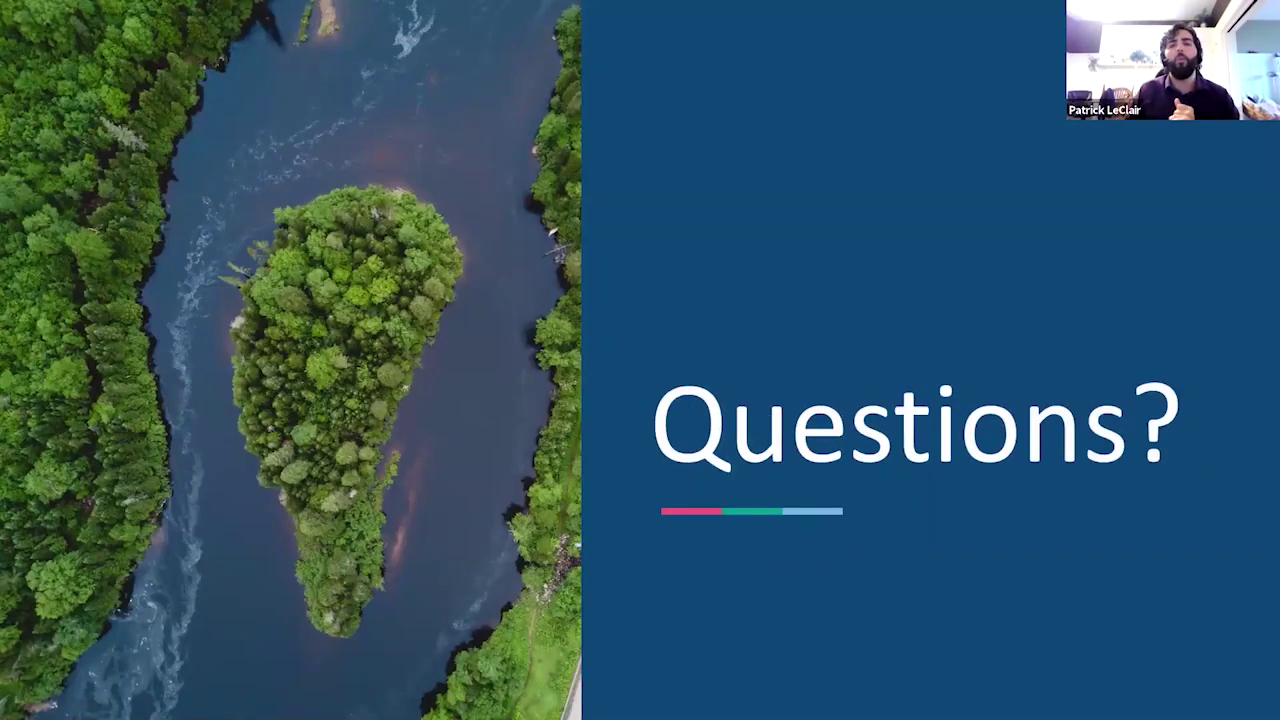